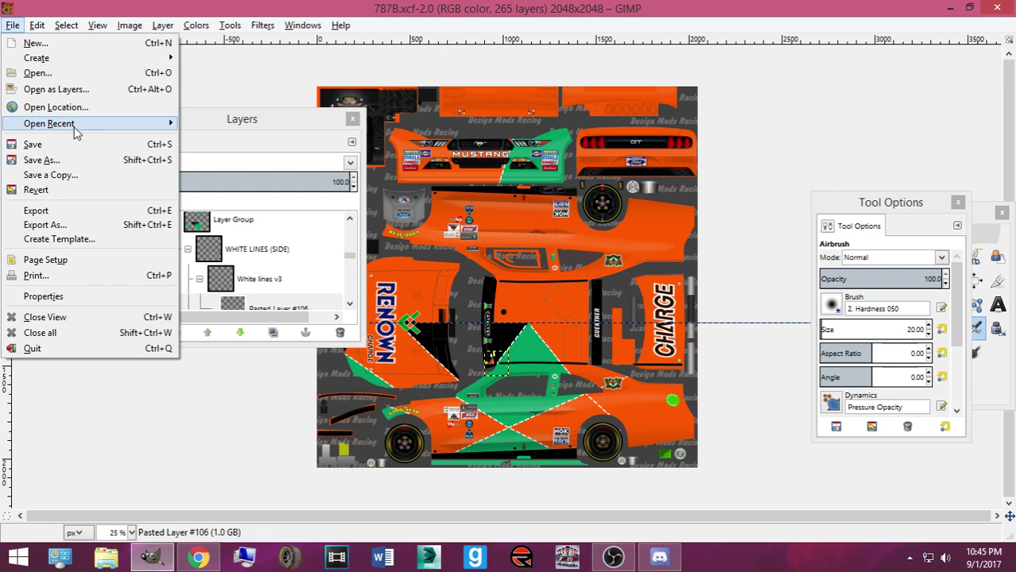
Open the Mazda 787B reference photo and bring its window forward
left_click(318, 175)
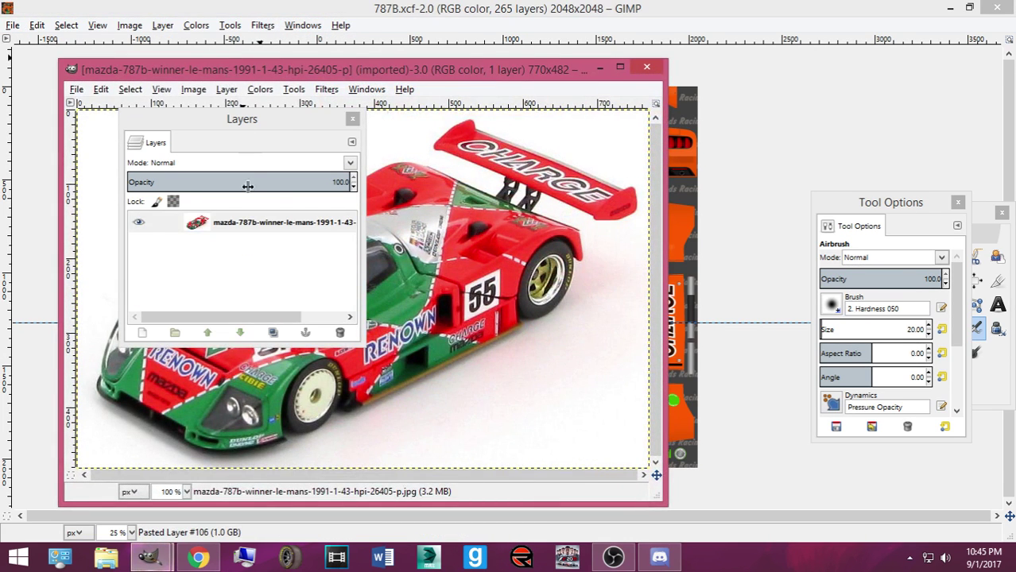
left_click(161, 561)
left_click(254, 485)
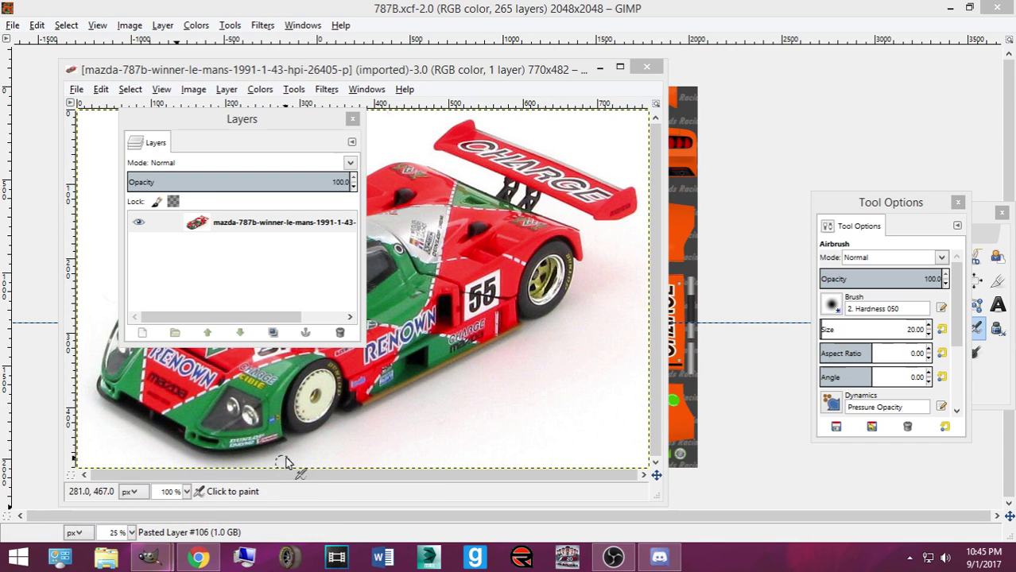
Open Slotitmazdaltd_top.jpg from recent files, minimize it, and drag the 787B photo aside
left_click(76, 89)
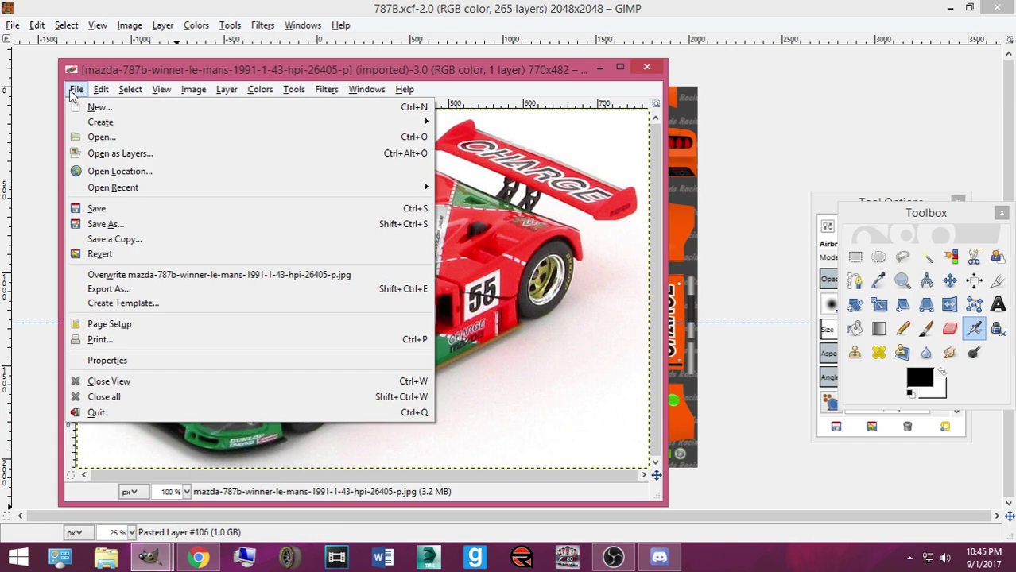
mouse_move(137, 192)
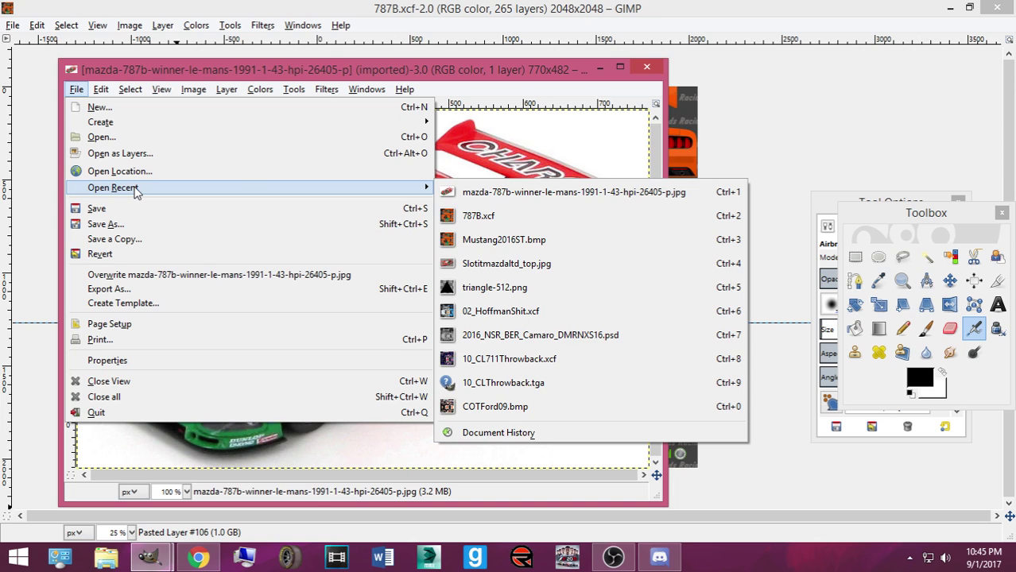
left_click(639, 266)
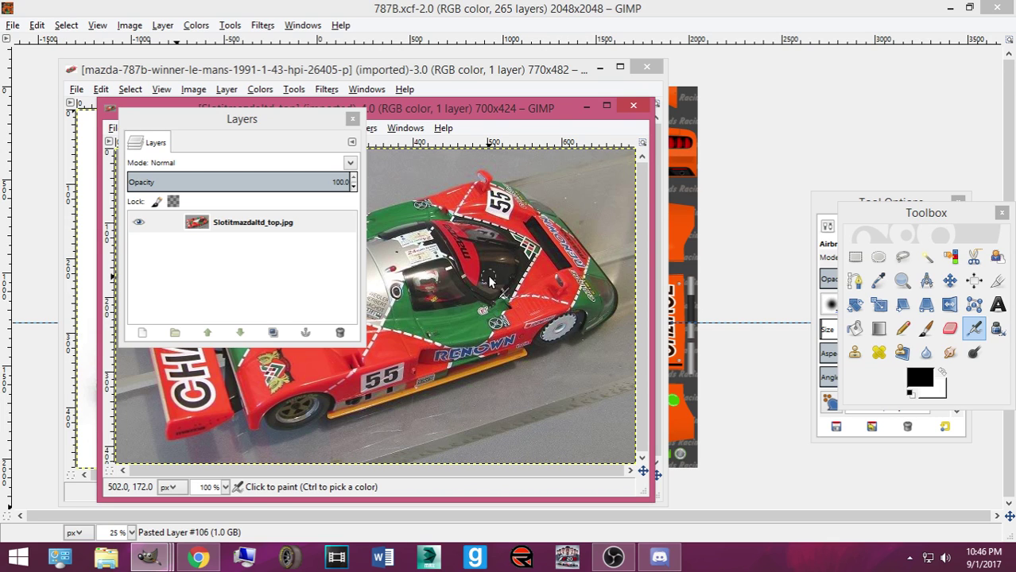
left_click(588, 106)
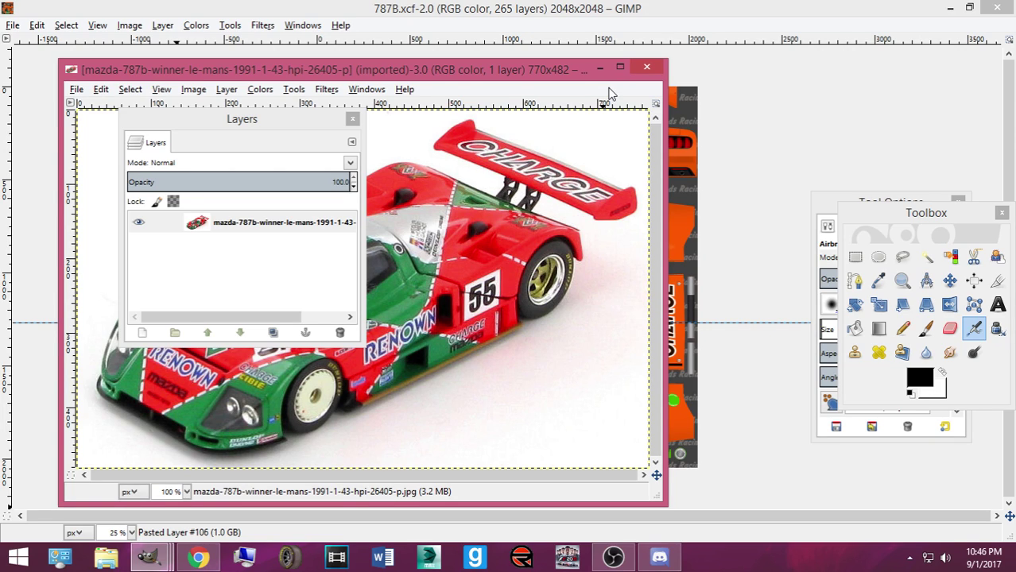
left_click_drag(519, 71, 945, 108)
On the silver ish layer, set the foreground colour to grey a6a6a6
left_click(457, 20)
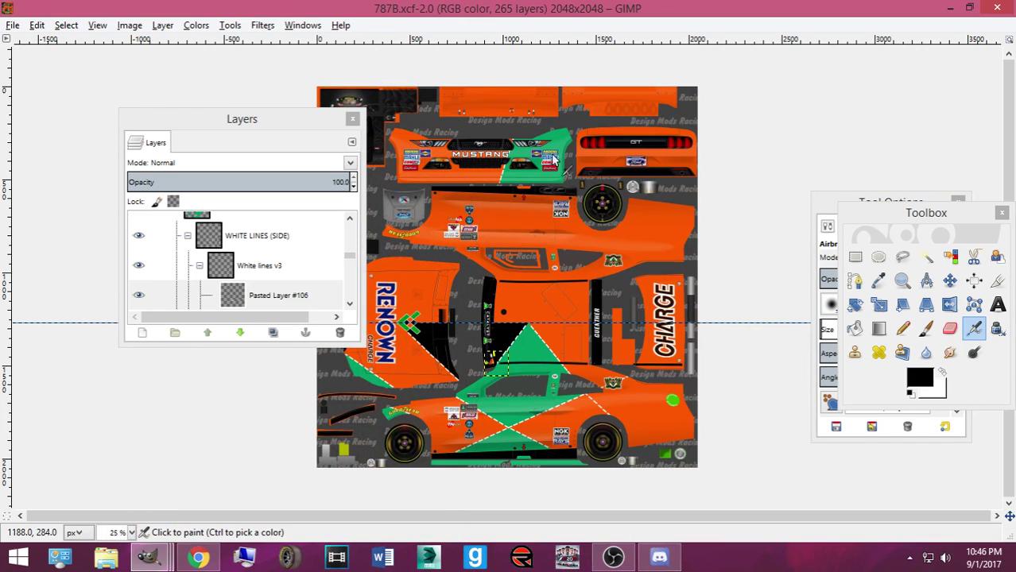
scroll(655, 323, "up", 1)
scroll(655, 324, "up", 3)
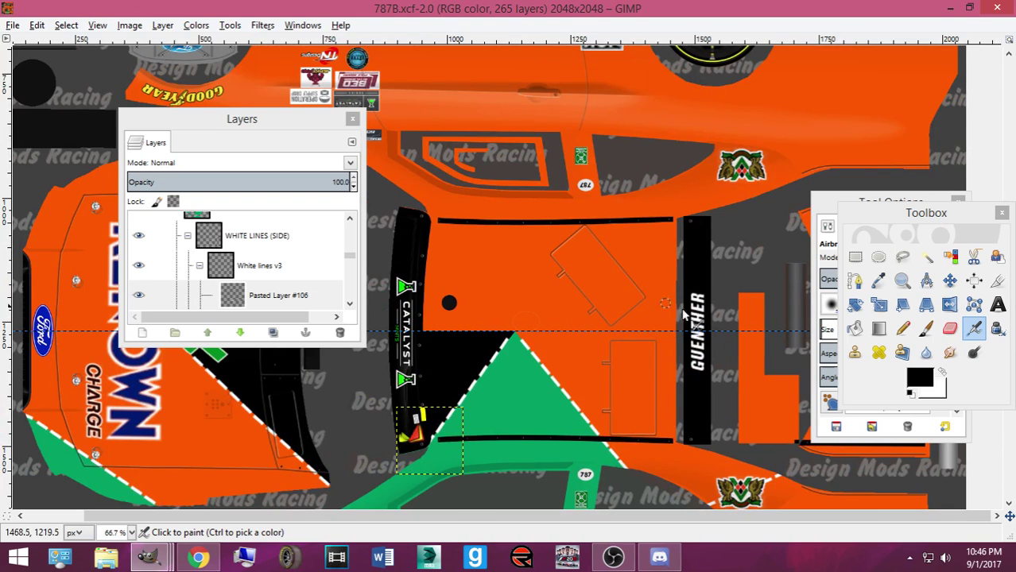
scroll(701, 322, "down", 1)
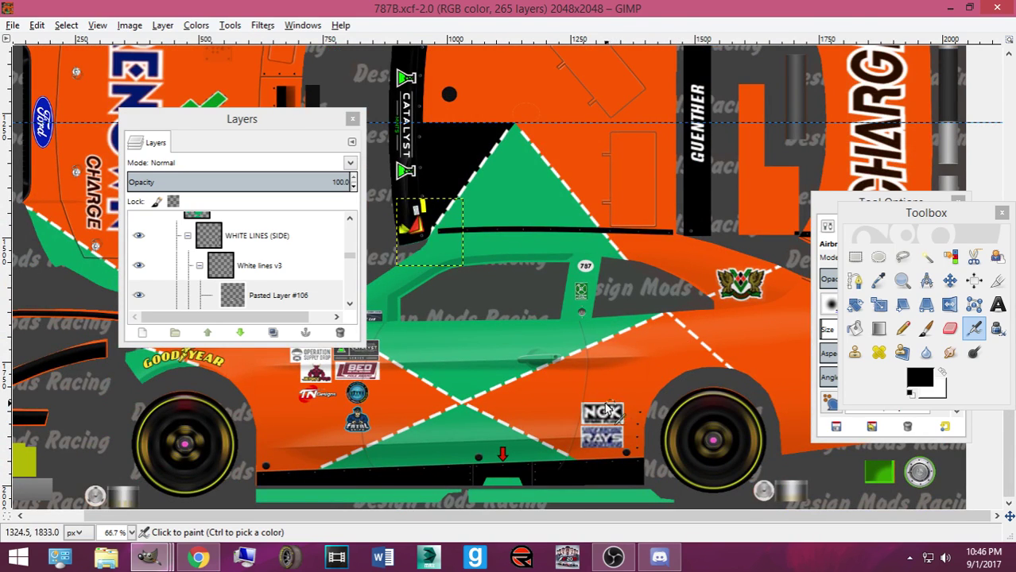
left_click_drag(350, 256, 349, 295)
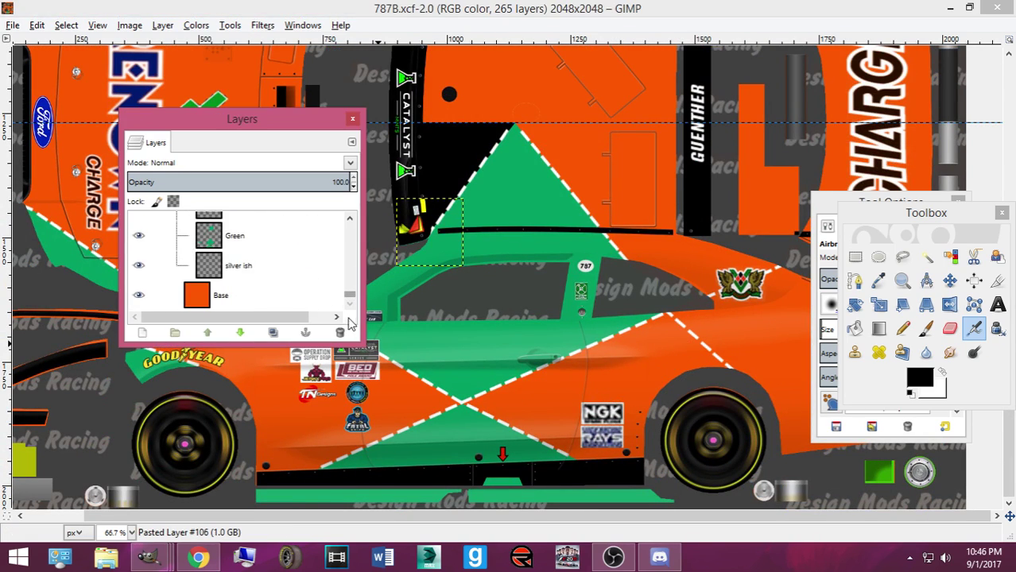
left_click(262, 270)
left_click(919, 379)
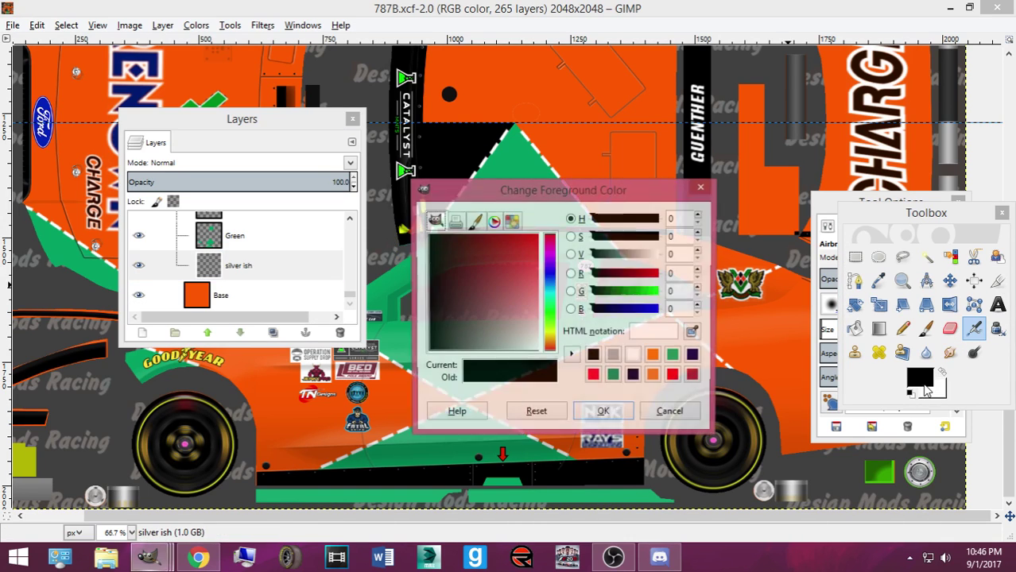
left_click(619, 359)
left_click(603, 413)
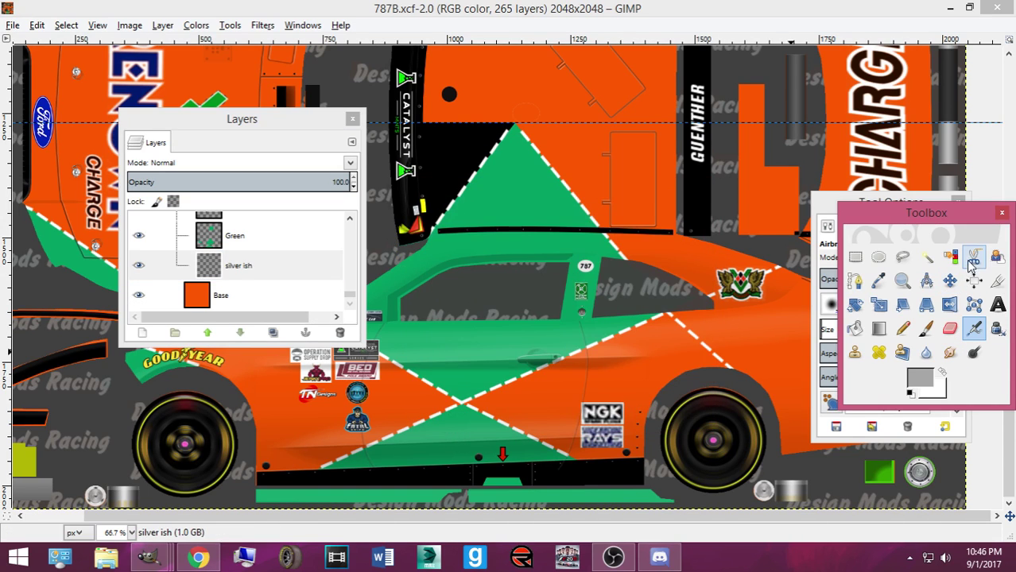
Draw a path from the rear emblem to the green triangle's apex and above the black strip
left_click(854, 280)
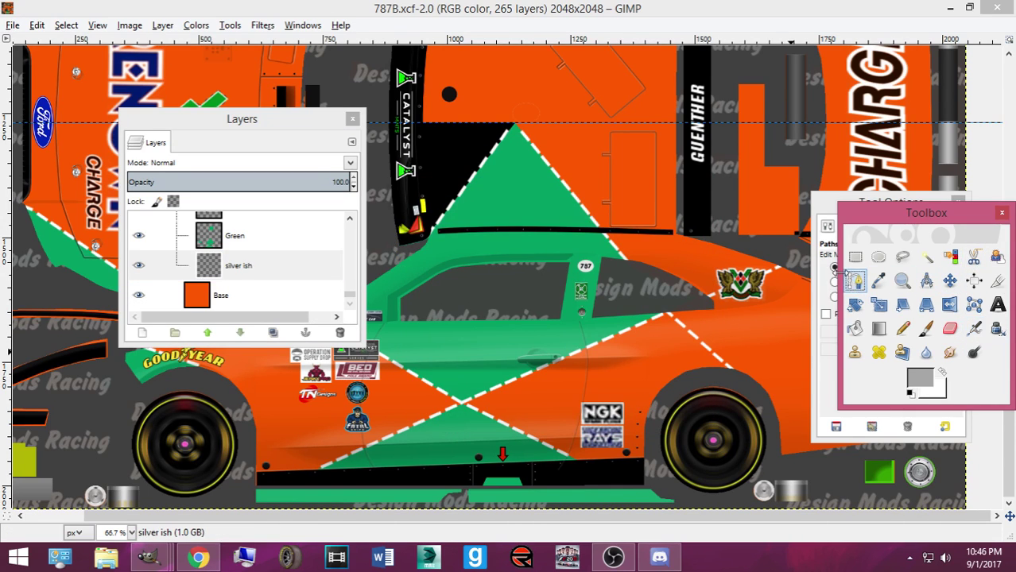
left_click(696, 299)
left_click_drag(778, 272, 796, 262)
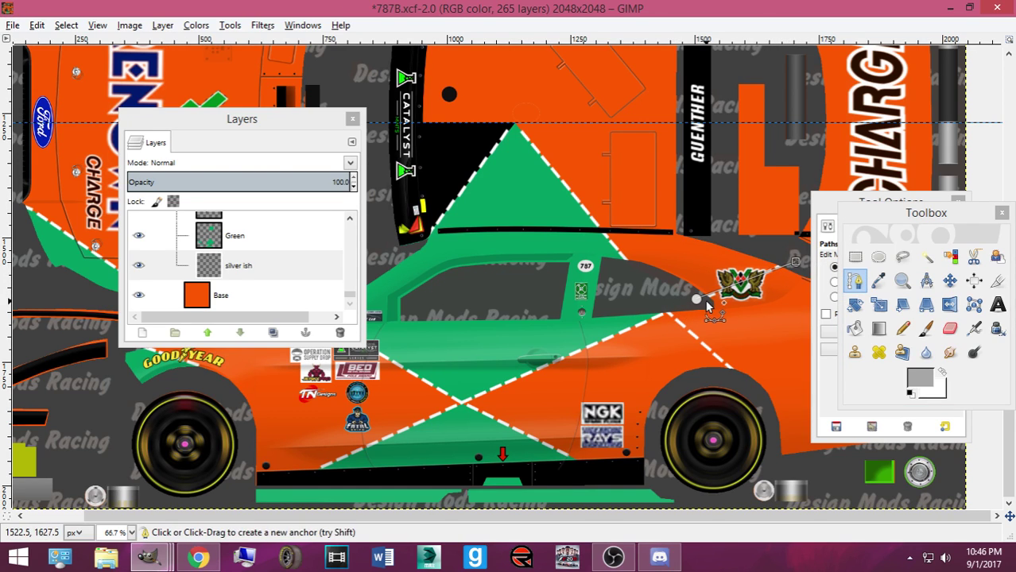
left_click(697, 301)
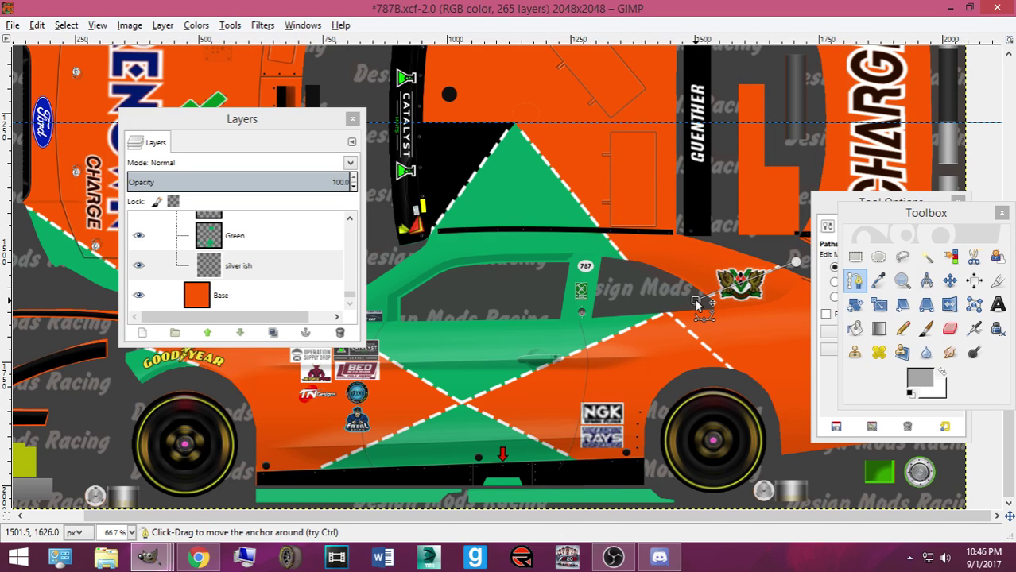
left_click_drag(697, 304, 636, 275)
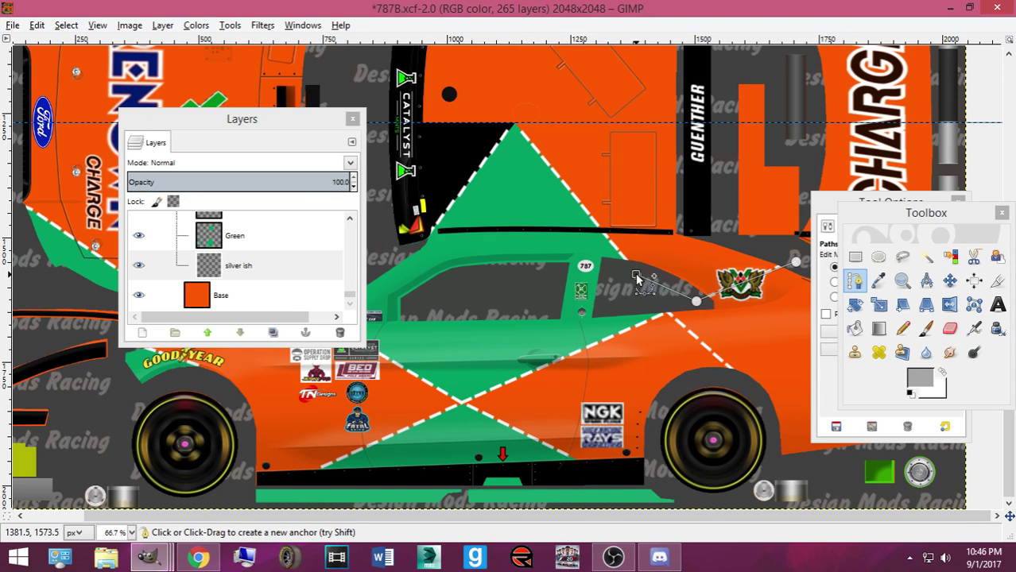
left_click_drag(611, 238, 515, 123)
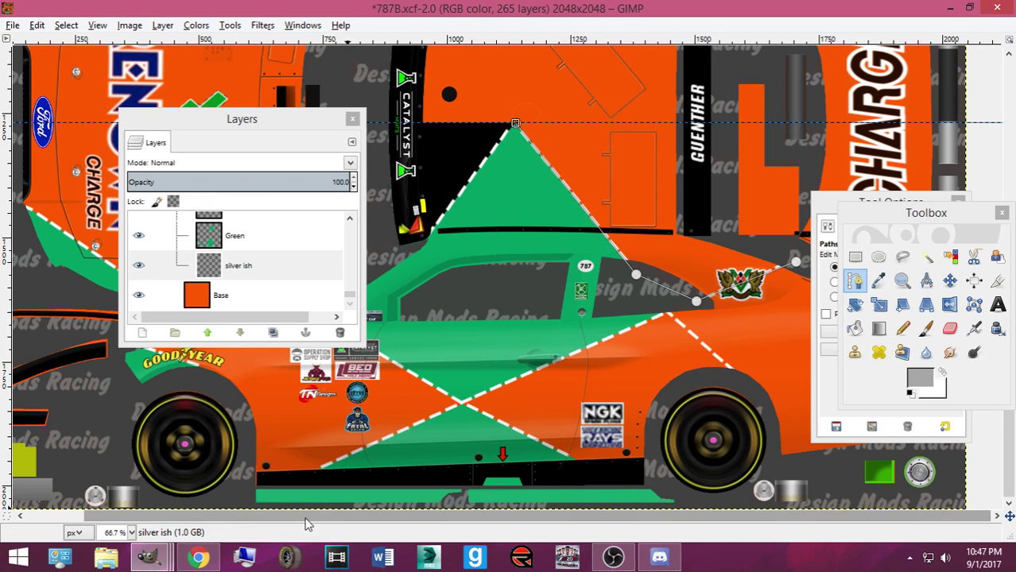
mouse_move(149, 557)
mouse_move(300, 512)
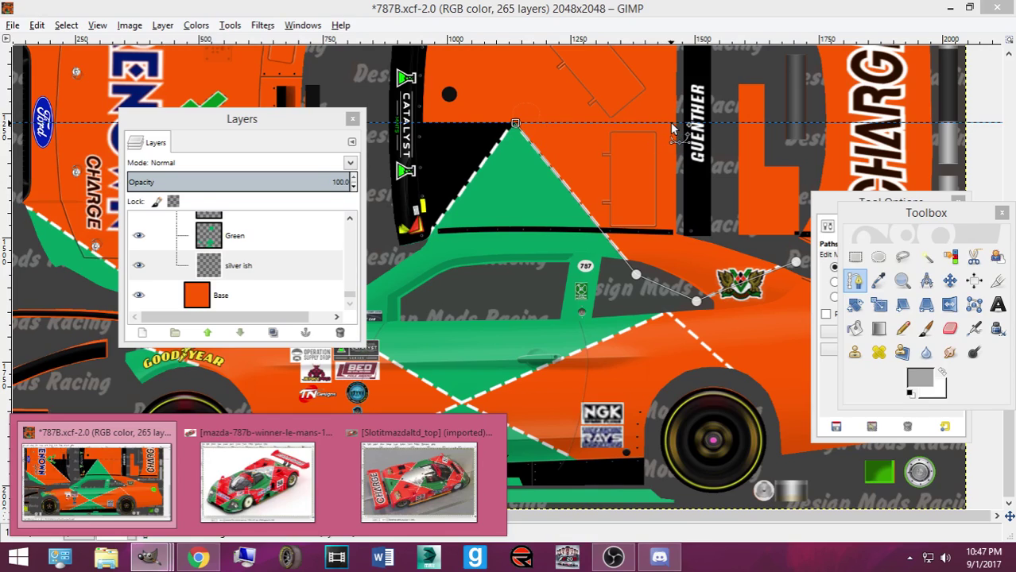
left_click_drag(696, 127, 712, 123)
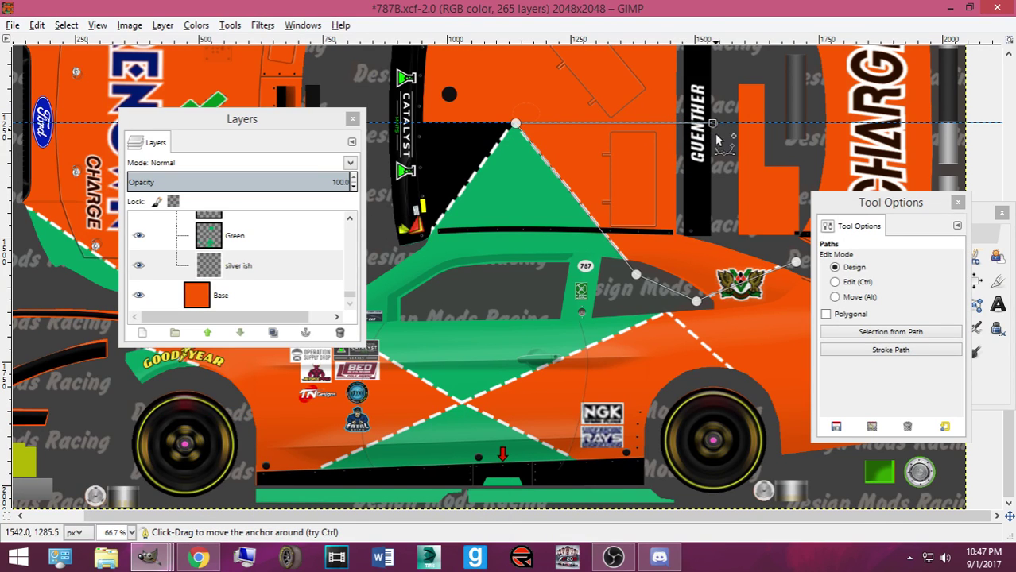
Turn the path into a selection and bucket-fill it with grey
key("shift+v")
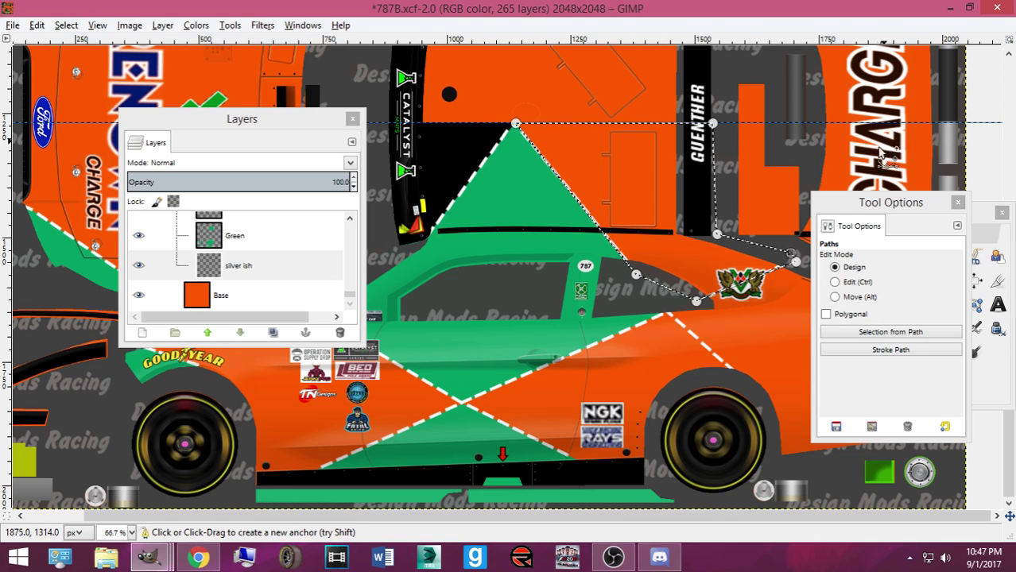
left_click(1000, 385)
left_click(855, 329)
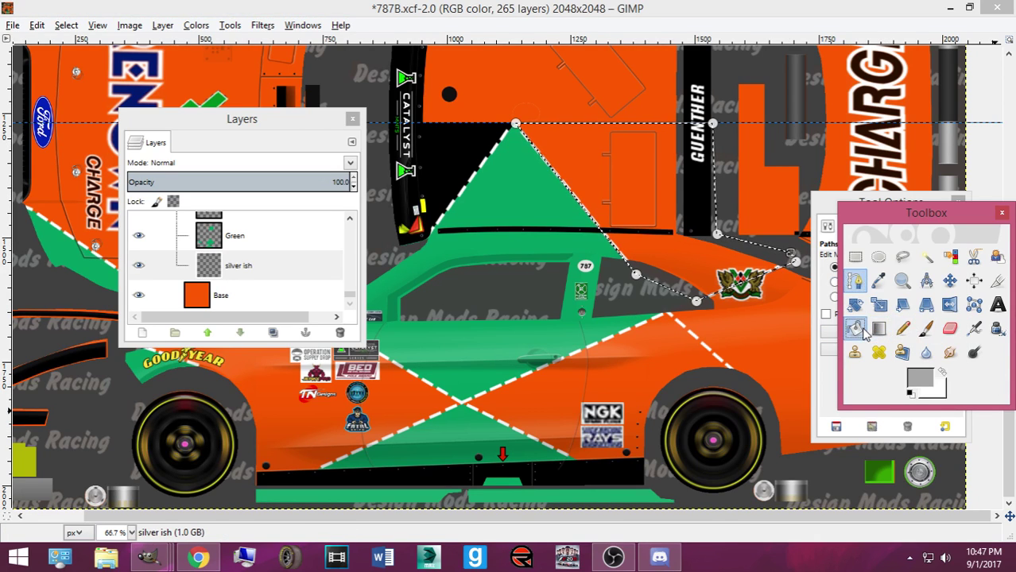
left_click(635, 243)
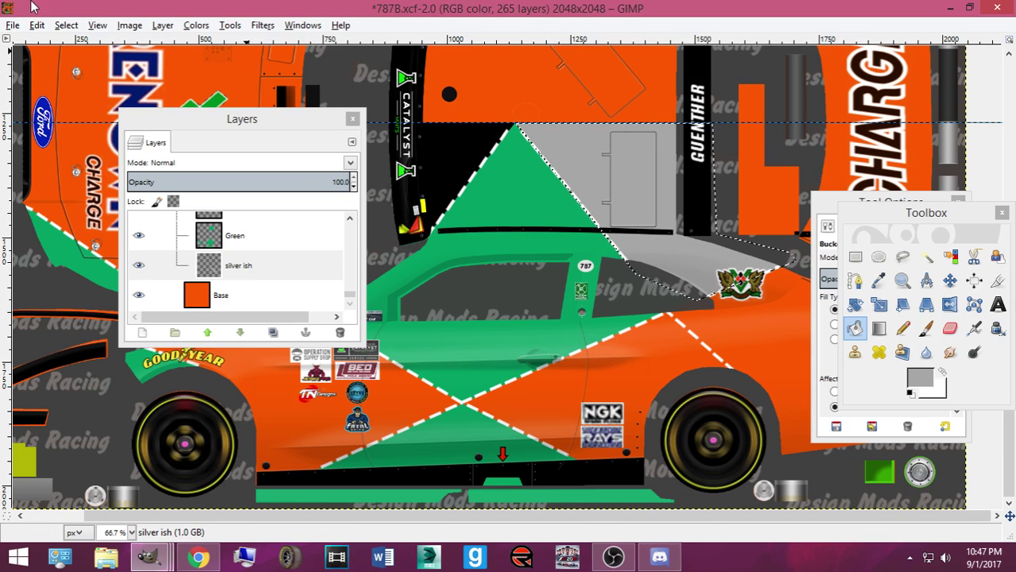
Deselect the grey area, zoom in, and change the Bucket Fill type
left_click(63, 26)
left_click(83, 61)
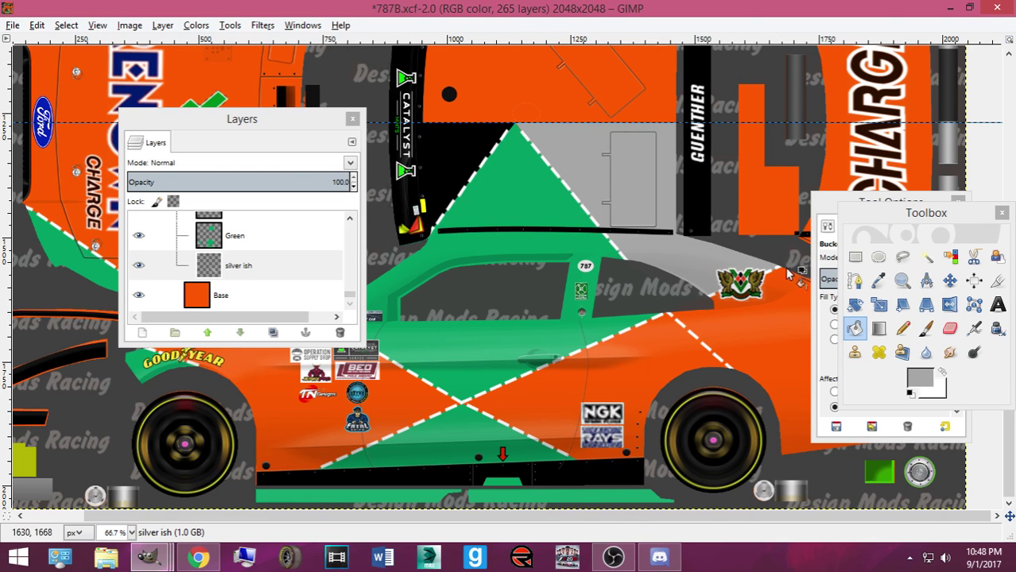
scroll(529, 193, "up", 3, "ctrl")
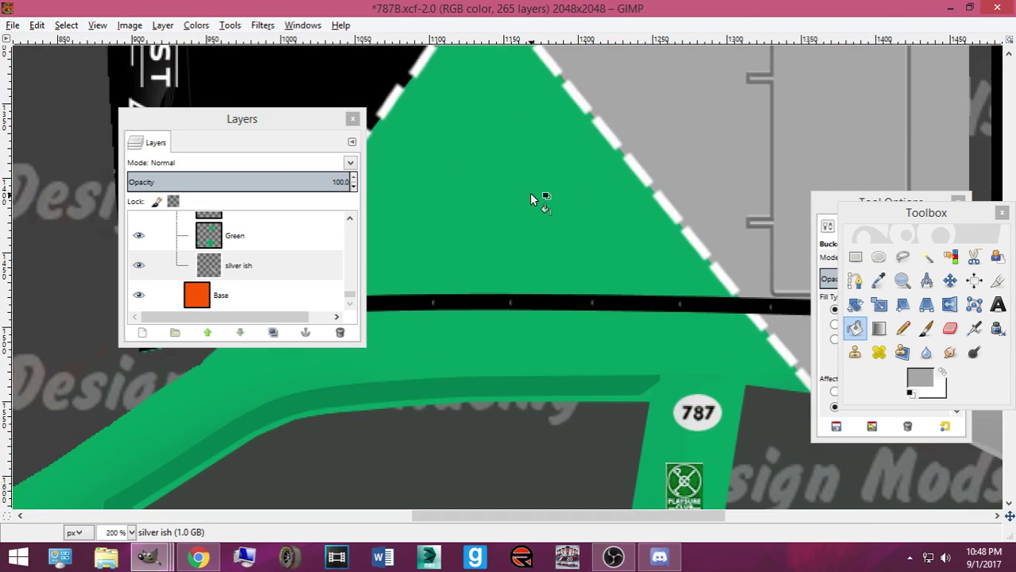
scroll(737, 328, "up", 5)
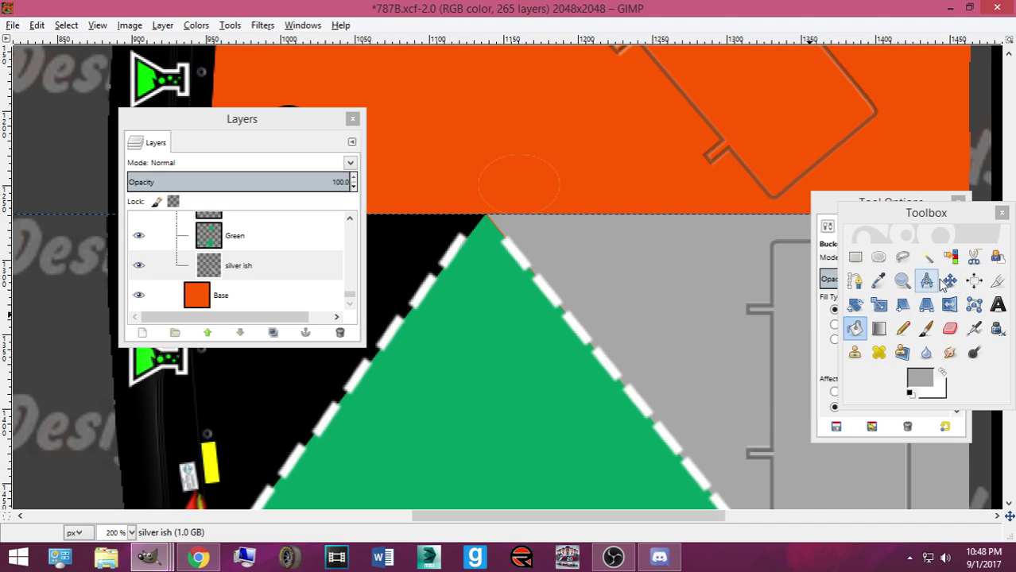
left_click(831, 323)
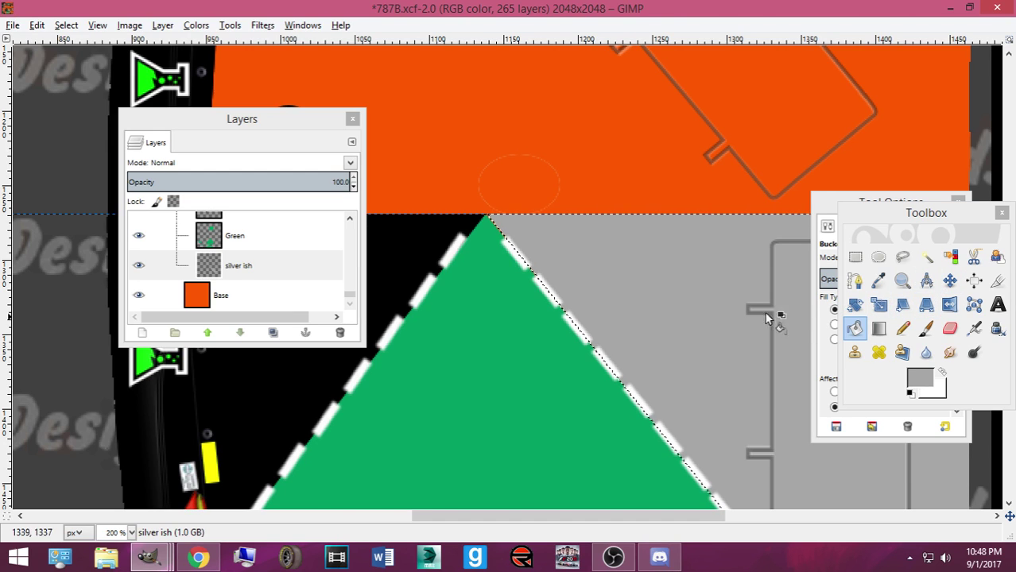
scroll(641, 293, "down", 3)
scroll(641, 292, "down", 3)
Copy and paste the pixels, then anchor the floating selection onto the silver ish layer
key("ctrl+c")
key("ctrl+v")
left_click(947, 285)
scroll(664, 249, "up", 3)
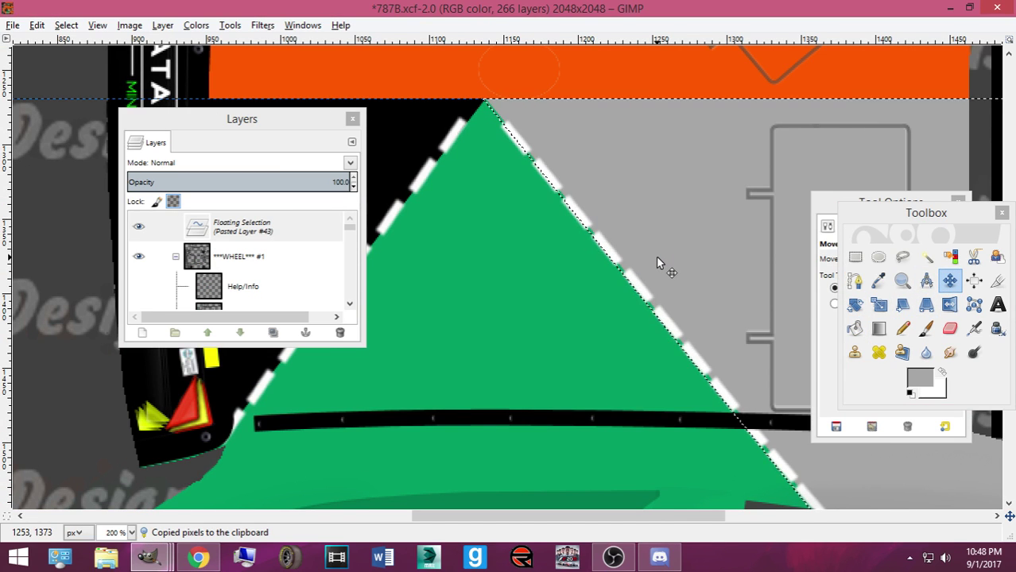
key("ctrl+h")
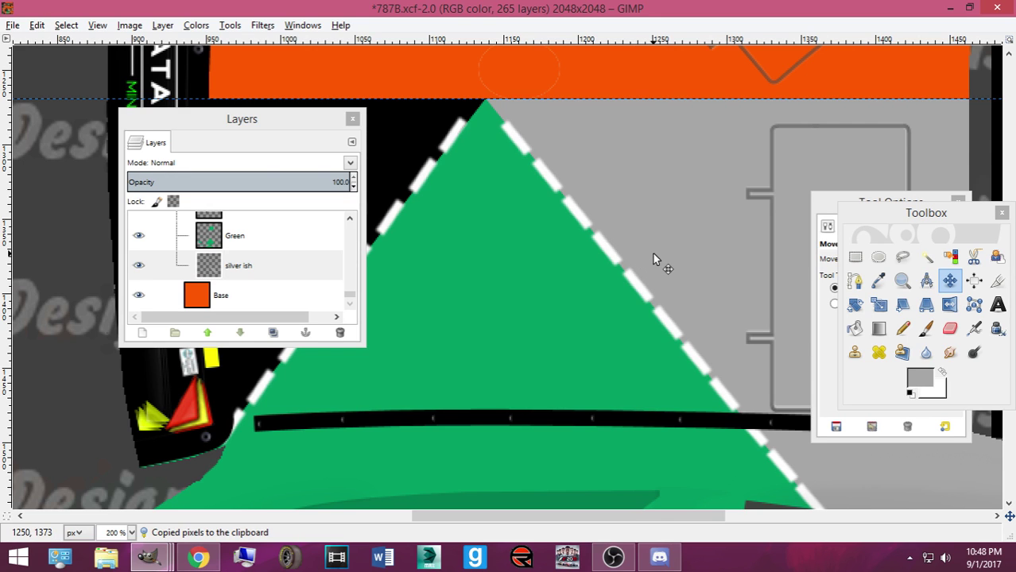
scroll(652, 258, "down", 3)
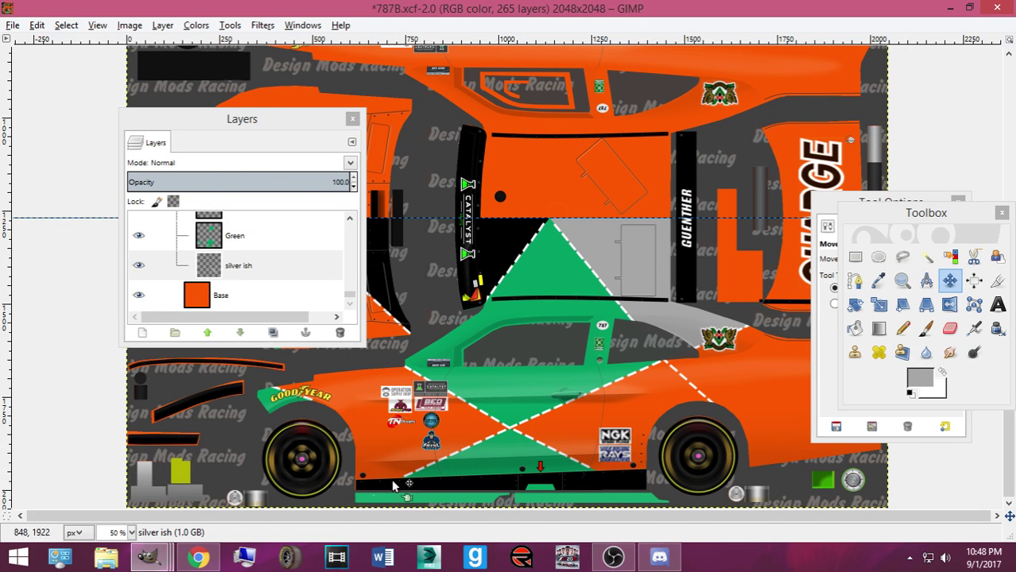
Pull the Tool Options tab out into a floating window beside the Layers list
mouse_move(148, 557)
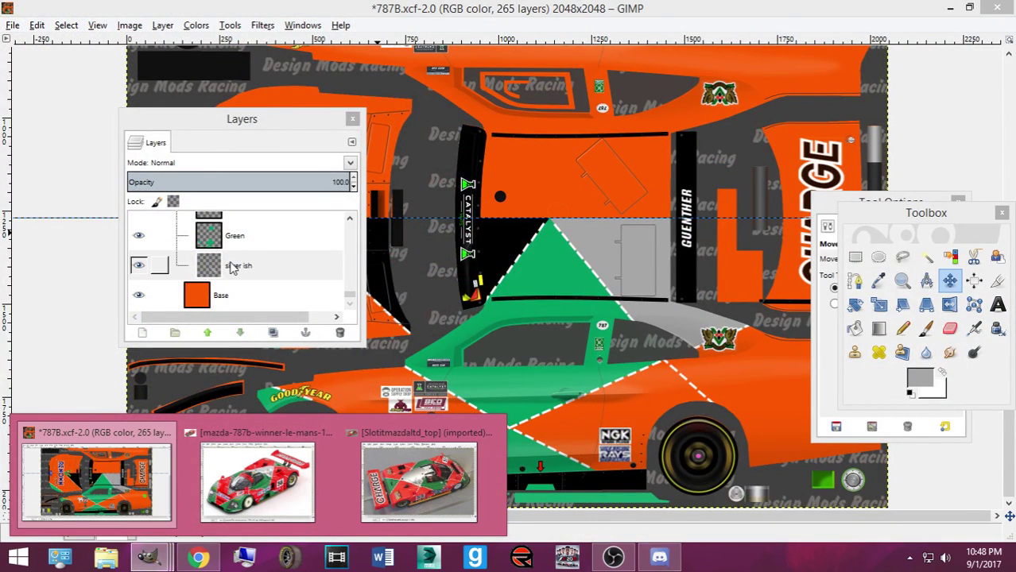
mouse_move(259, 464)
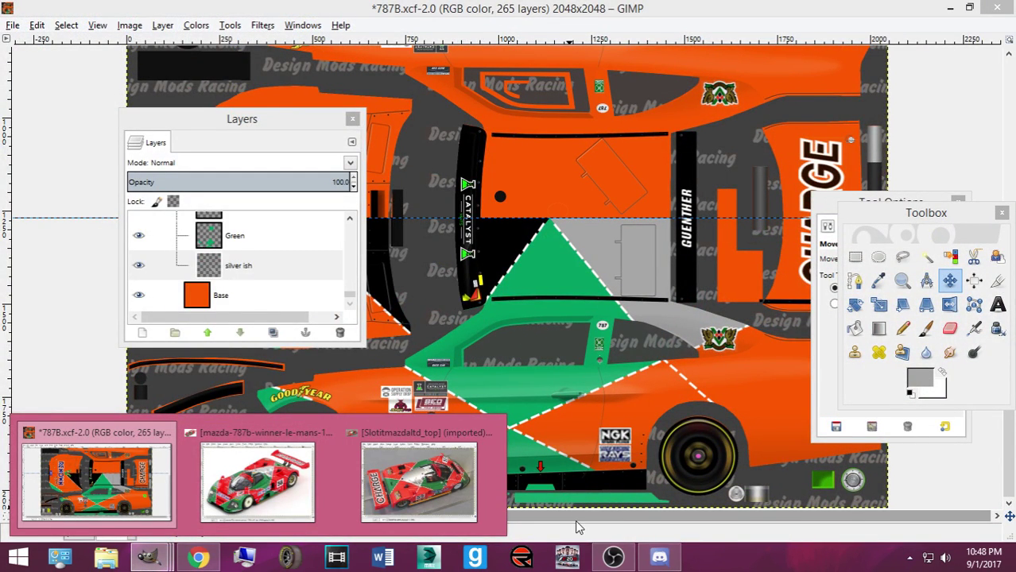
left_click_drag(831, 225, 356, 274)
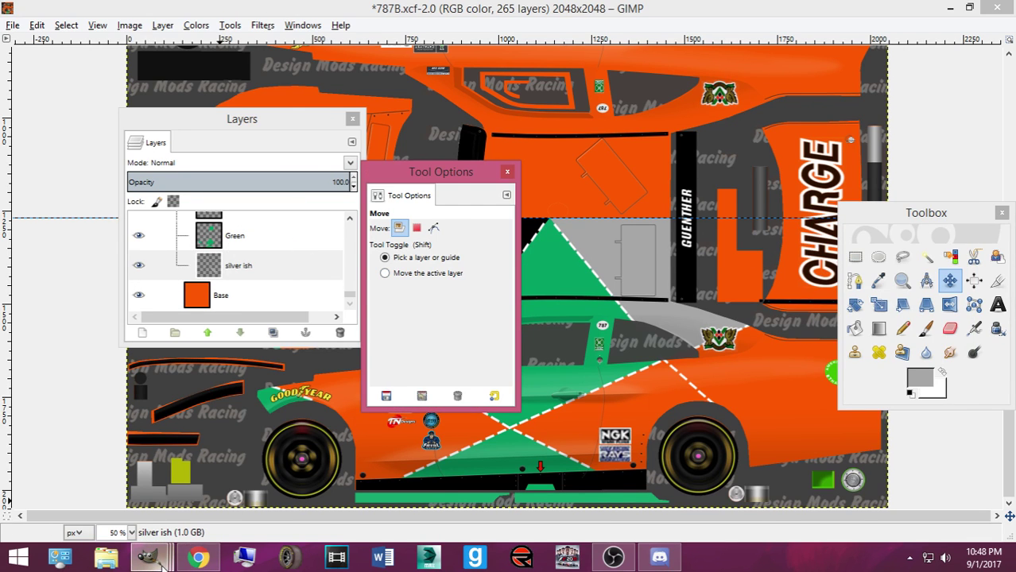
mouse_move(182, 550)
mouse_move(246, 507)
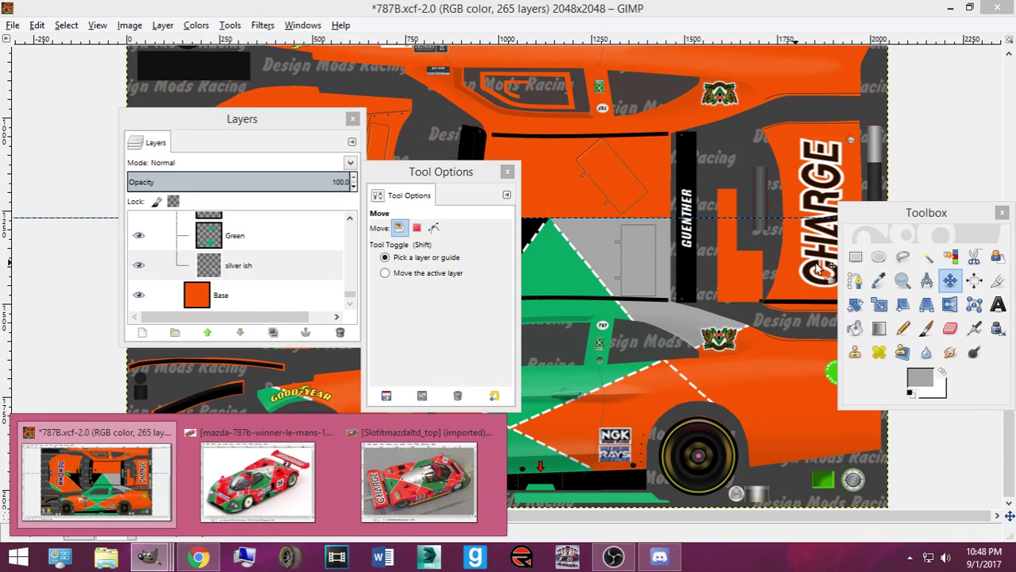
Select the Green layer and set the foreground colour to green
left_click(854, 281)
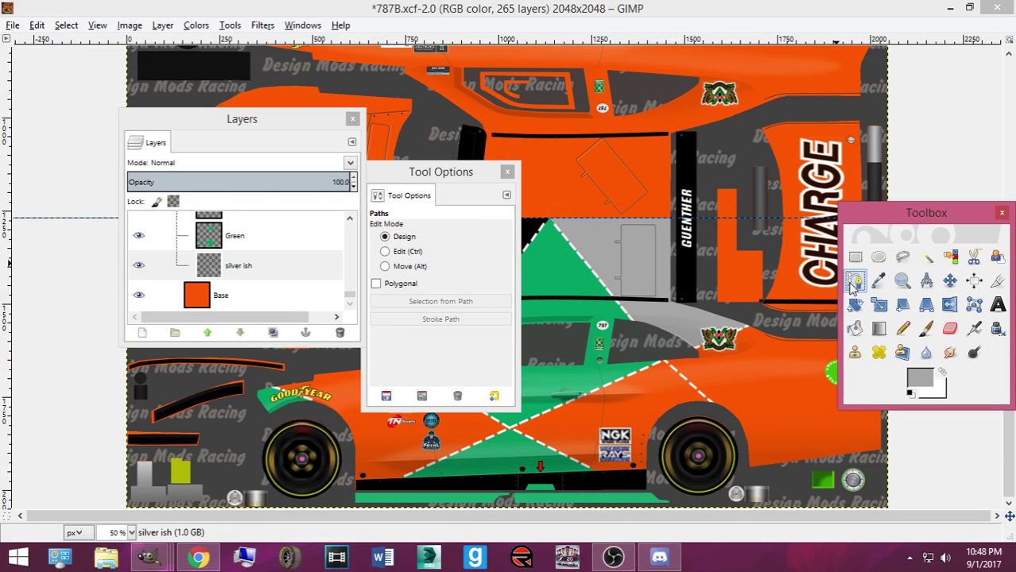
left_click(233, 237)
left_click(918, 378)
left_click(614, 379)
left_click(603, 413)
left_click_drag(923, 222, 1009, 317)
Draw a closed triangular path between the dashed line and the CHARGE lettering
left_click(753, 218)
left_click(854, 290)
left_click_drag(863, 296, 862, 294)
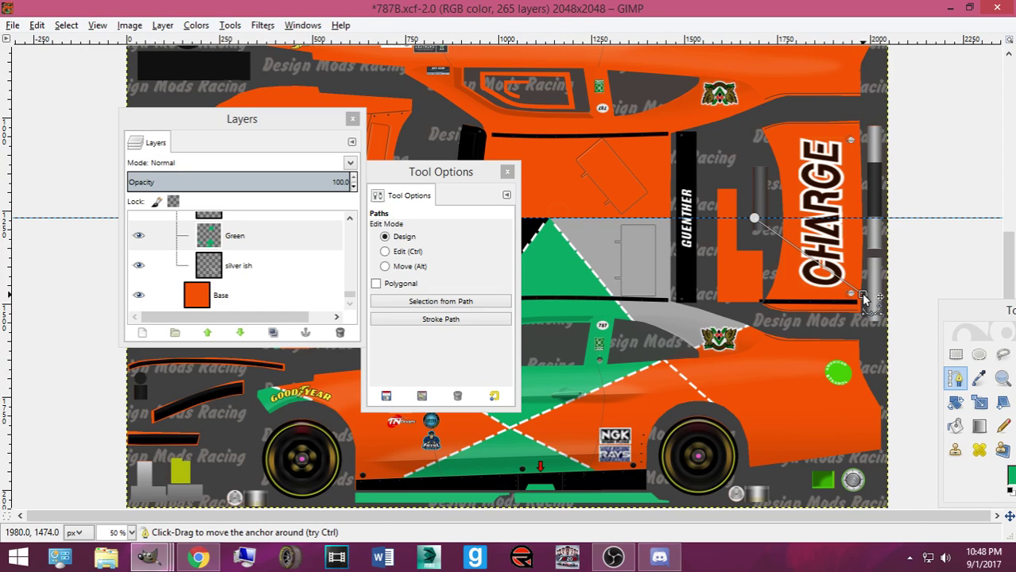
mouse_move(352, 488)
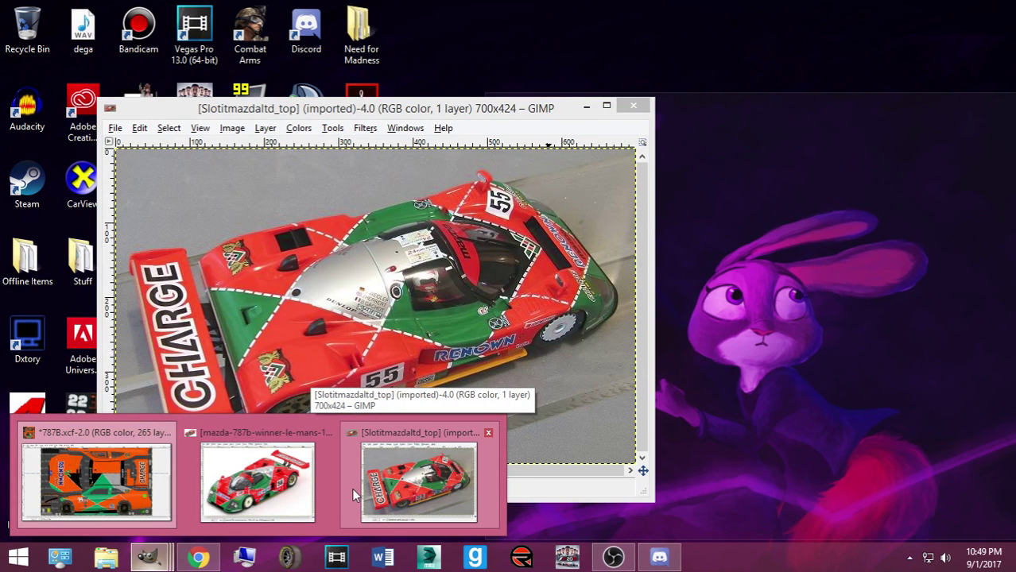
left_click(351, 488)
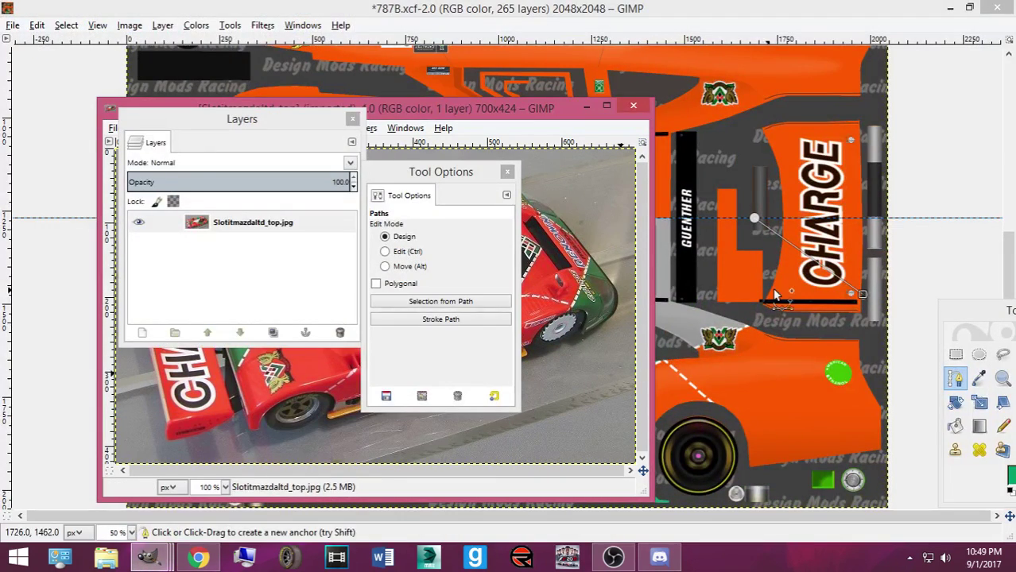
left_click(865, 298)
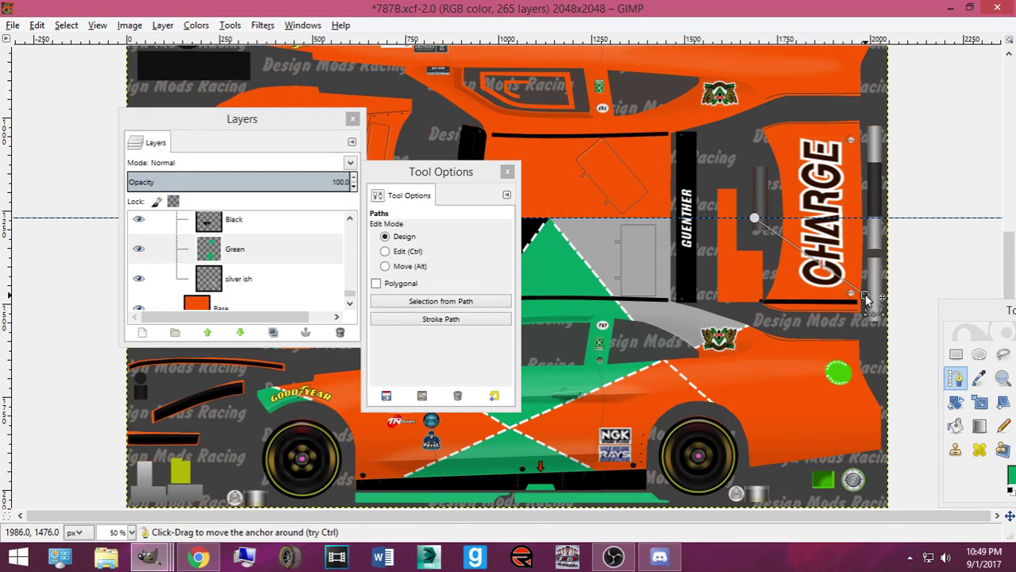
left_click(862, 219)
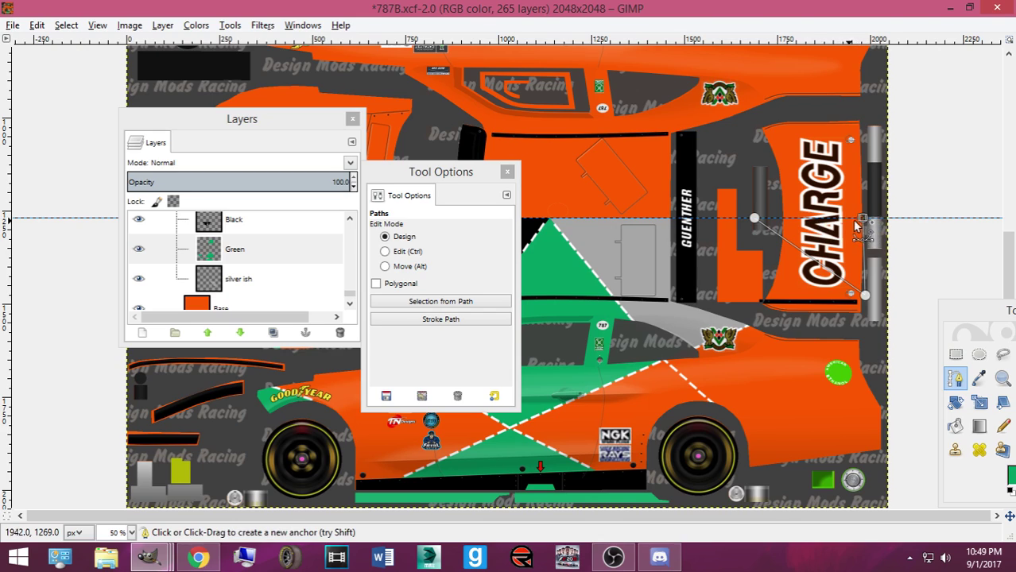
left_click_drag(862, 219, 871, 217)
left_click(753, 219)
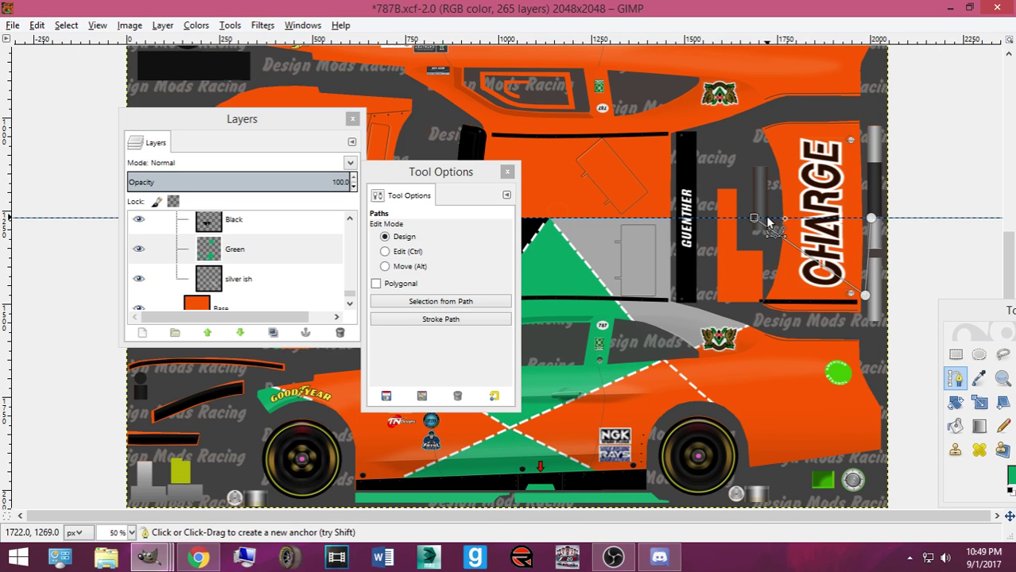
Fill the triangle selection with green and open the Export Image dialog
left_click(965, 316)
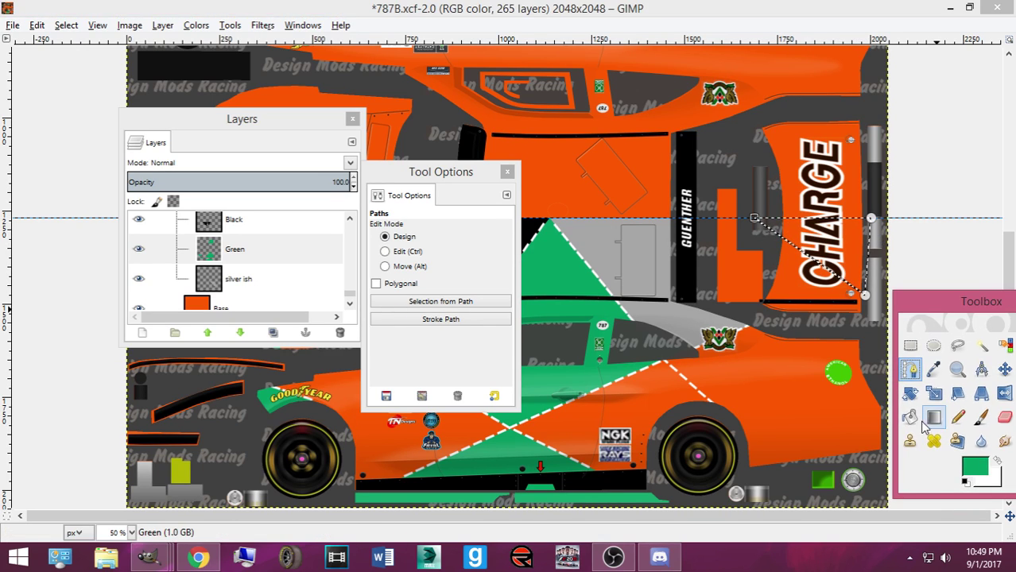
left_click(911, 417)
left_click(805, 244)
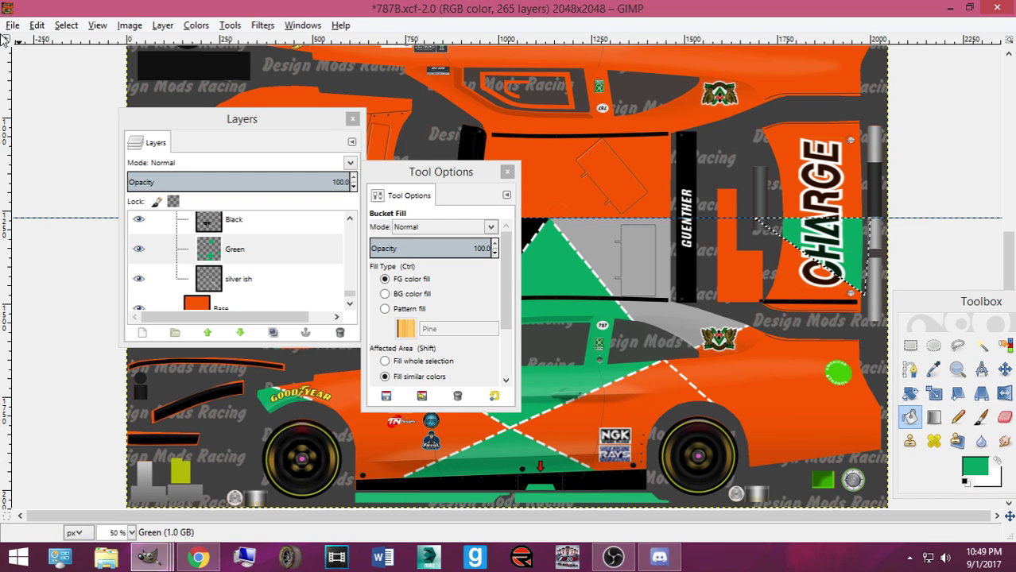
left_click(12, 25)
left_click(40, 225)
Export the skin over Mustang2016ST.bmp in the DMRNXS16Mustang_xfiles folder
left_click(294, 187)
double_click(447, 313)
left_click(437, 189)
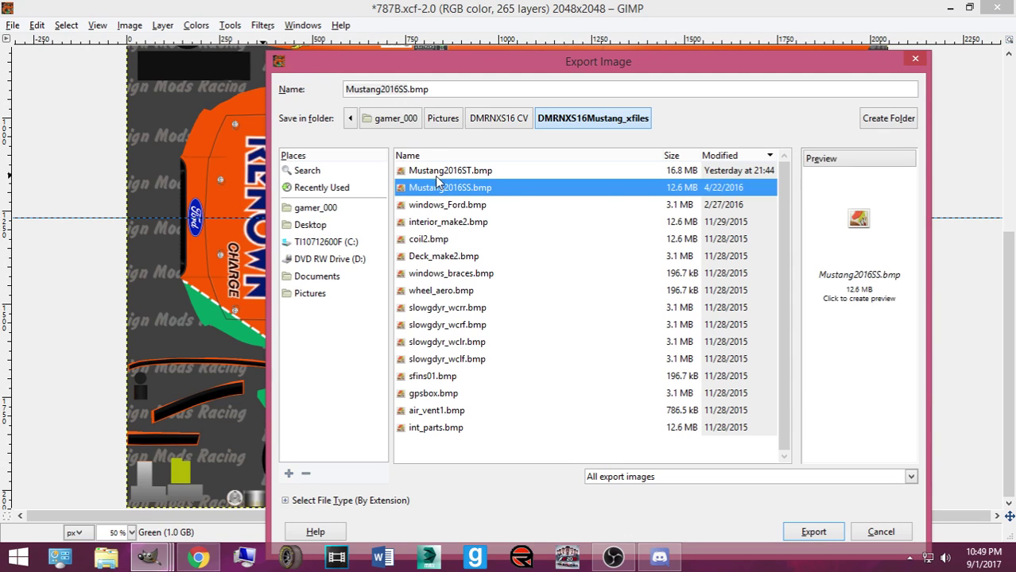
double_click(441, 172)
left_click(632, 378)
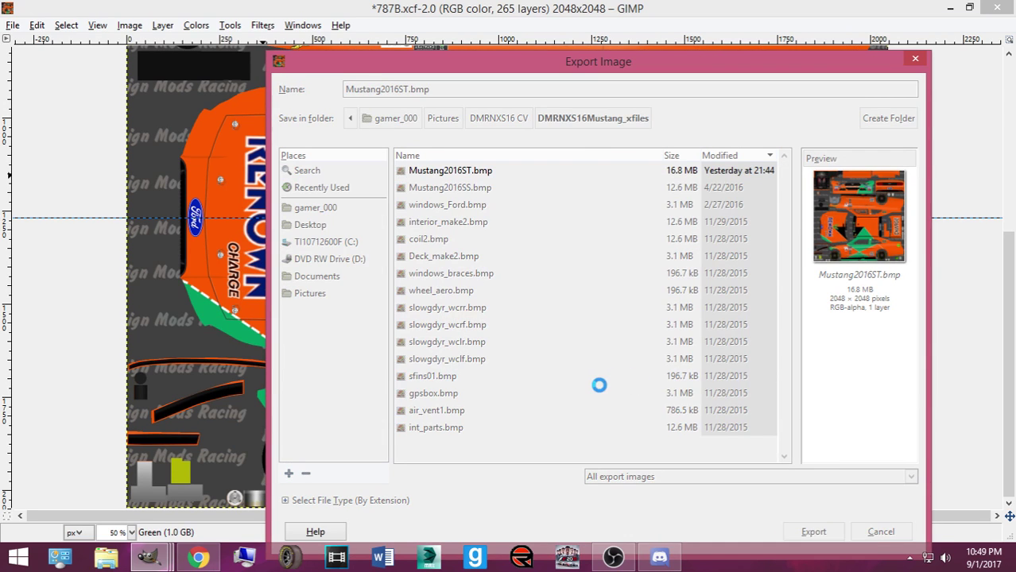
left_click(527, 353)
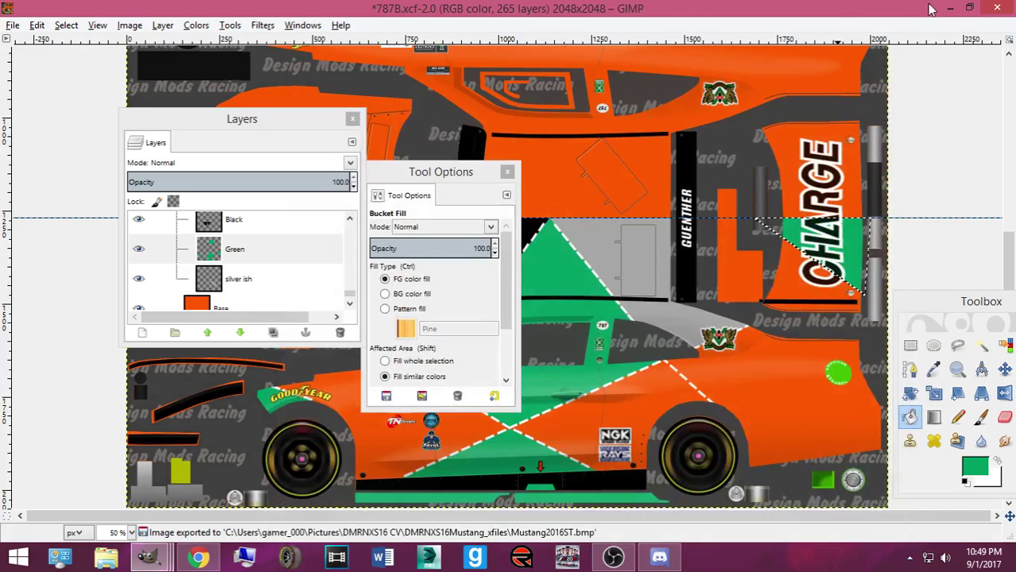
Minimize the skin and top-view photo windows and move the Mazda photo left
left_click(948, 8)
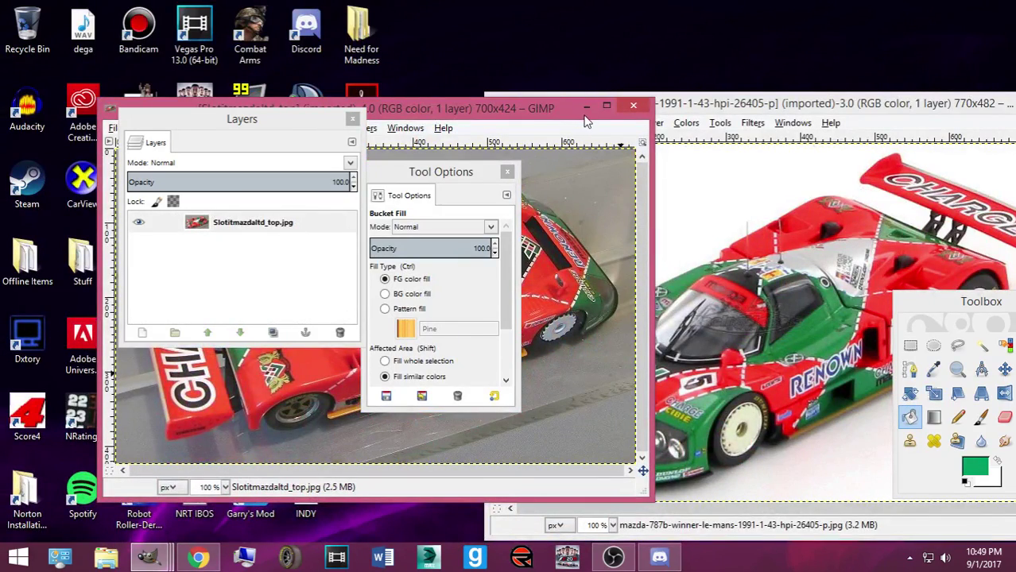
left_click(585, 106)
left_click_drag(767, 120, 655, 112)
Launch CarView and load the Mustang Direct X mesh
left_click(818, 96)
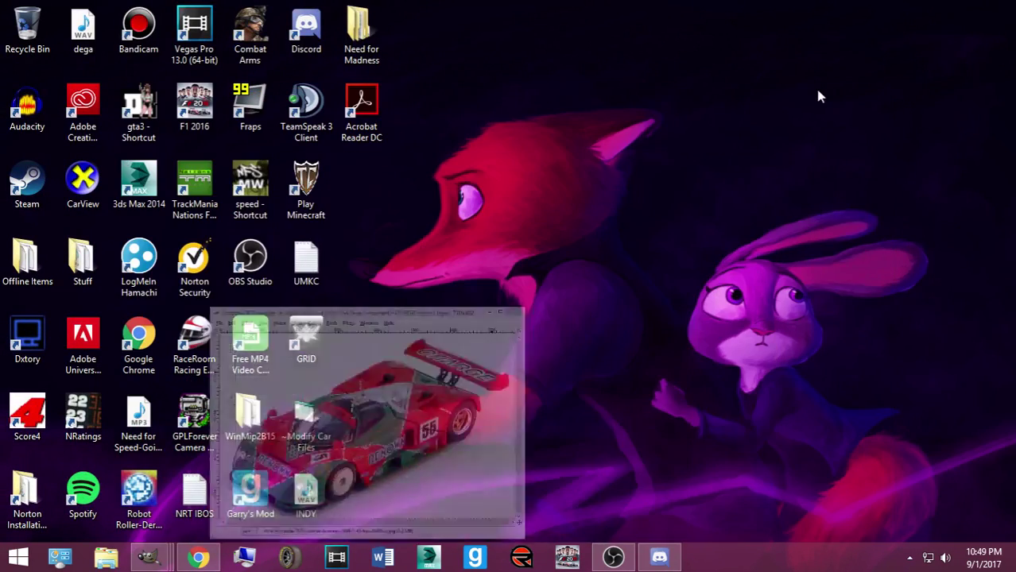
double_click(82, 181)
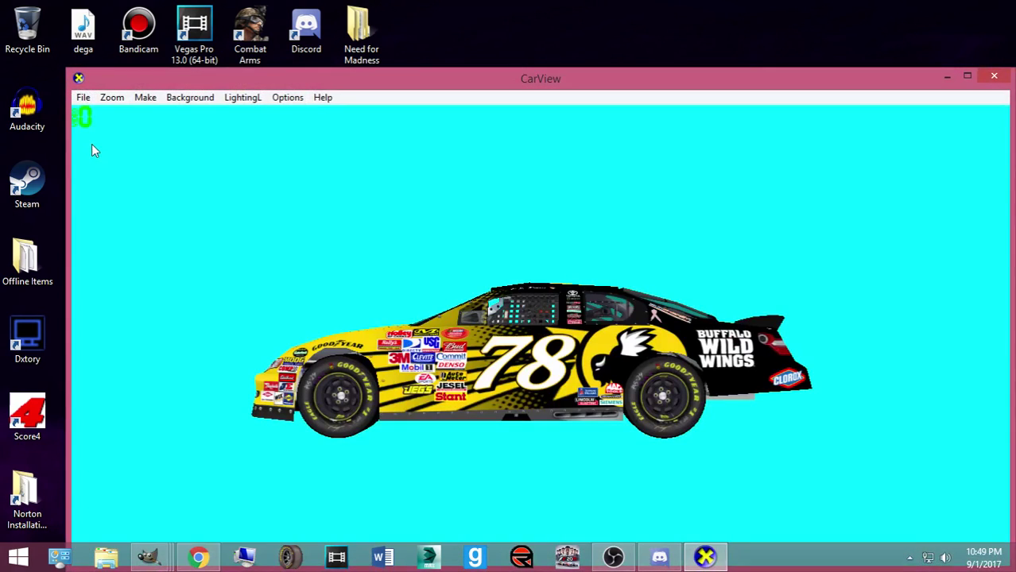
left_click(82, 97)
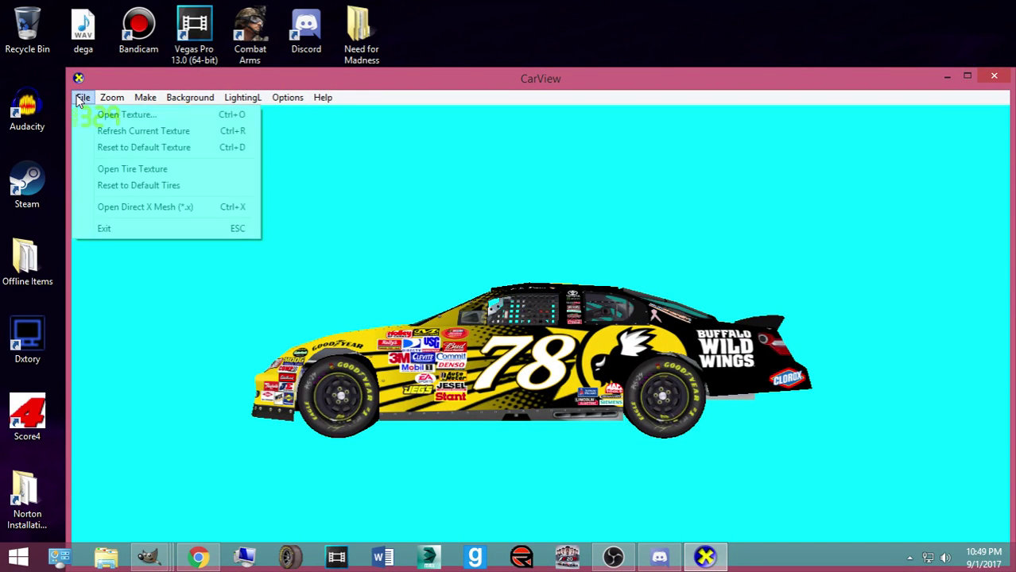
left_click(163, 205)
double_click(244, 134)
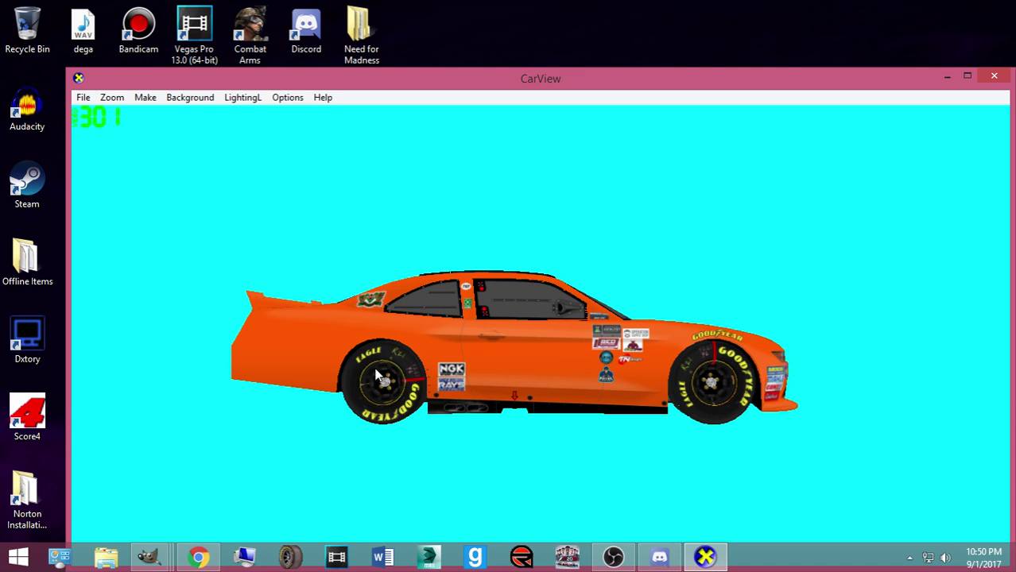
Orbit the car to inspect the new livery from the front, rear and left side
left_click_drag(511, 377, 638, 450)
left_click_drag(548, 451, 589, 487)
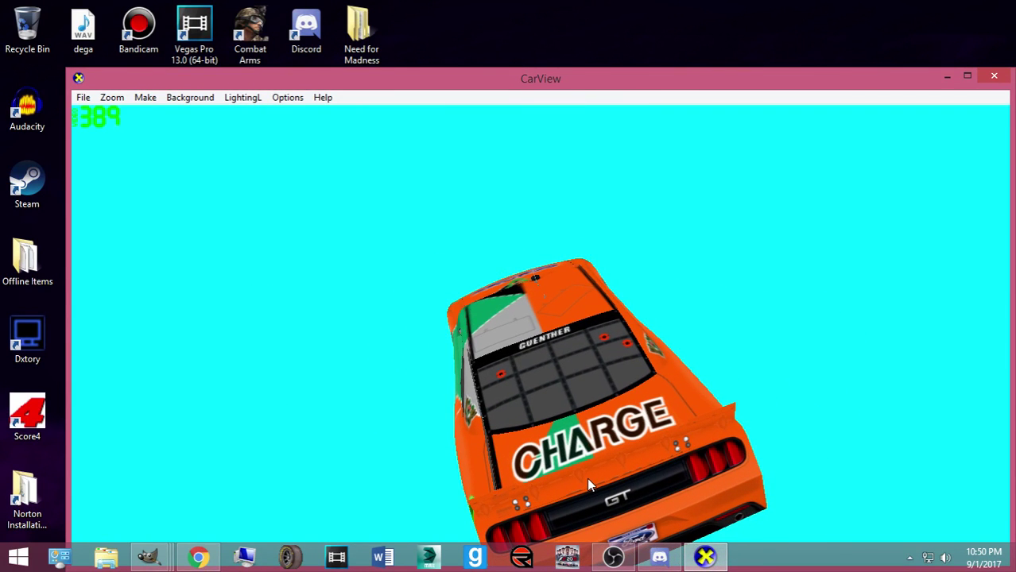
left_click_drag(527, 428, 683, 441)
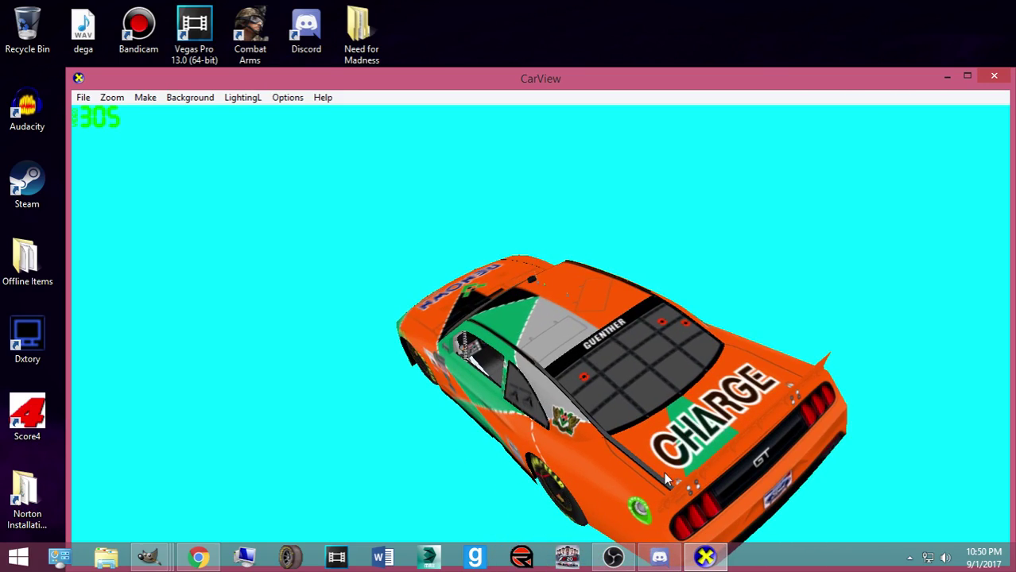
mouse_move(163, 549)
mouse_move(353, 486)
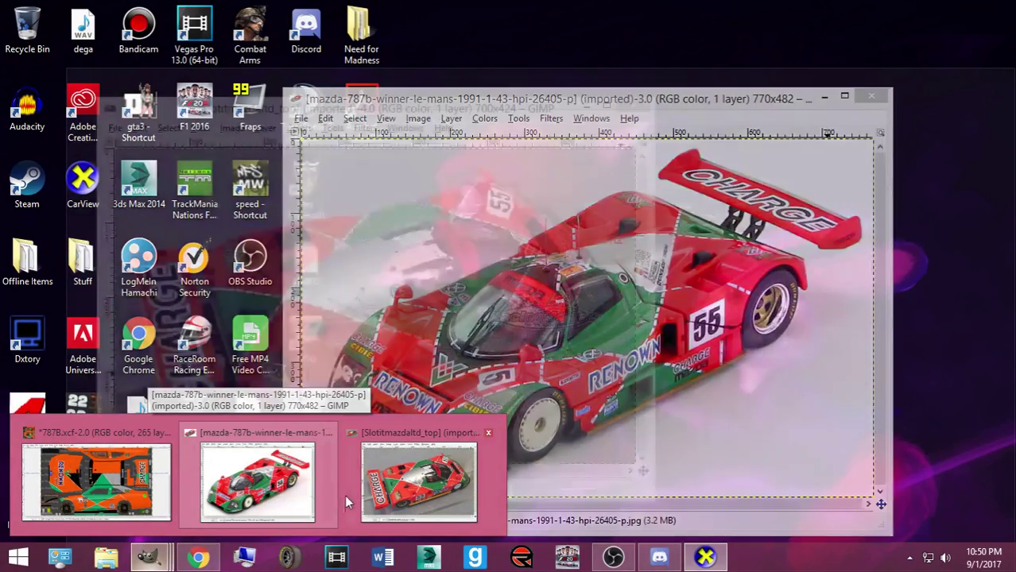
Back in the 787B skin, start a new path corner beside CHARGE
left_click(96, 481)
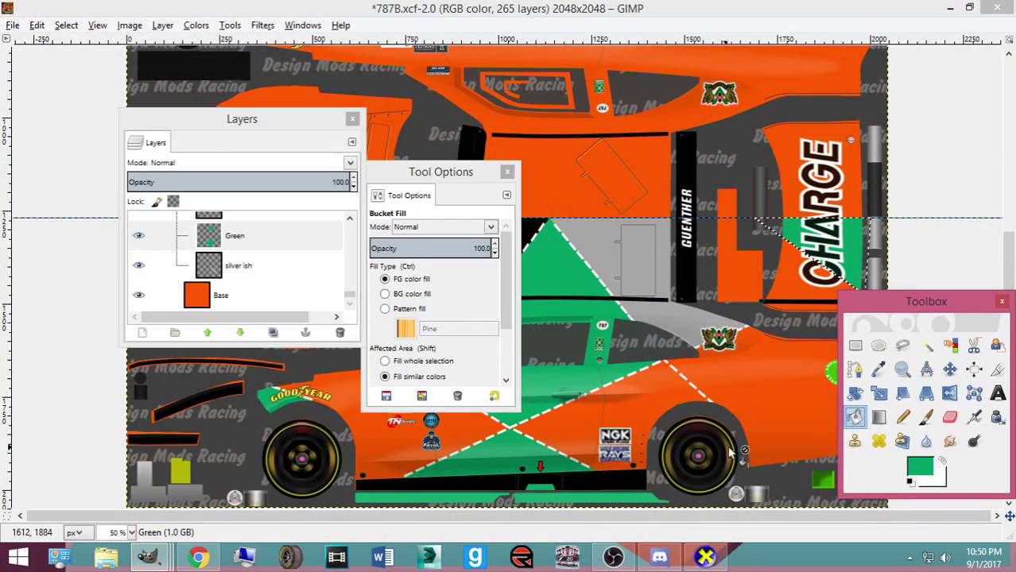
left_click_drag(924, 303, 302, 236)
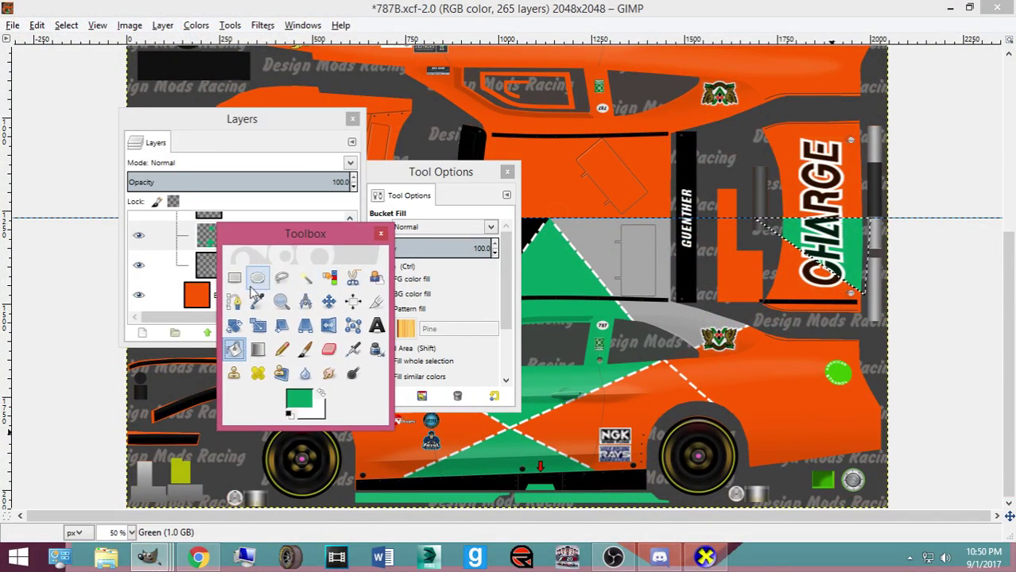
left_click(233, 301)
left_click(734, 218)
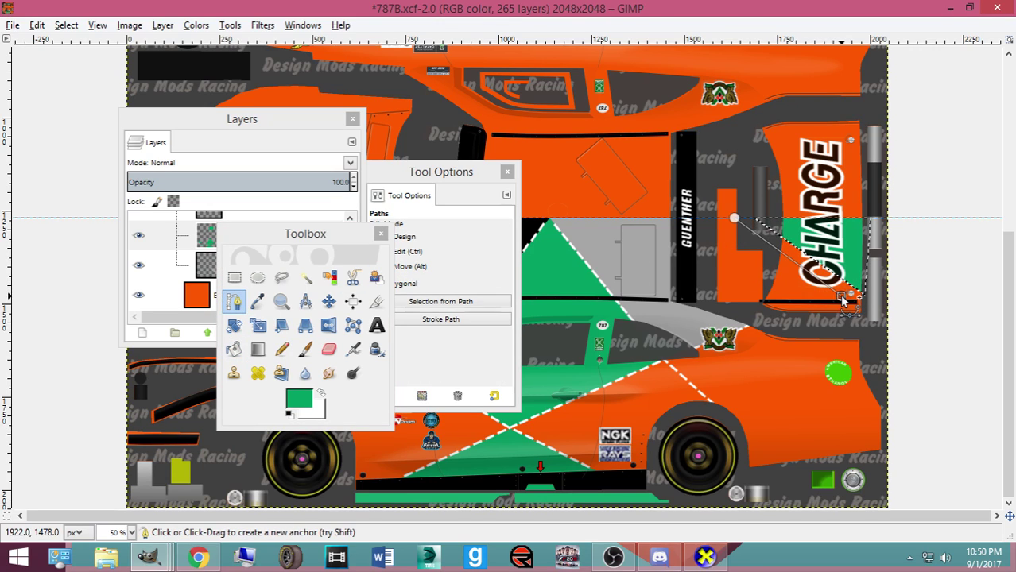
key("Return")
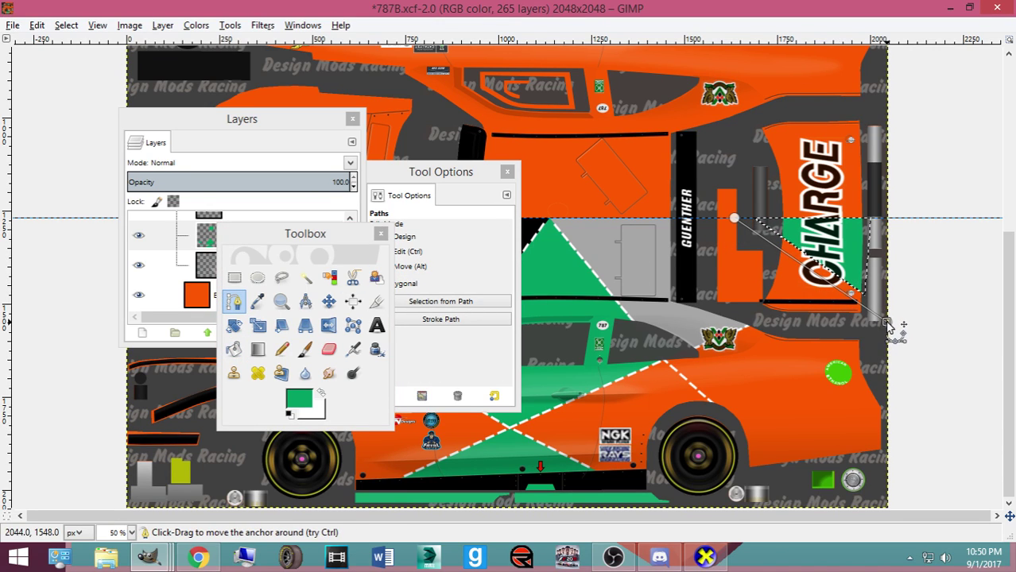
left_click_drag(733, 218, 741, 218)
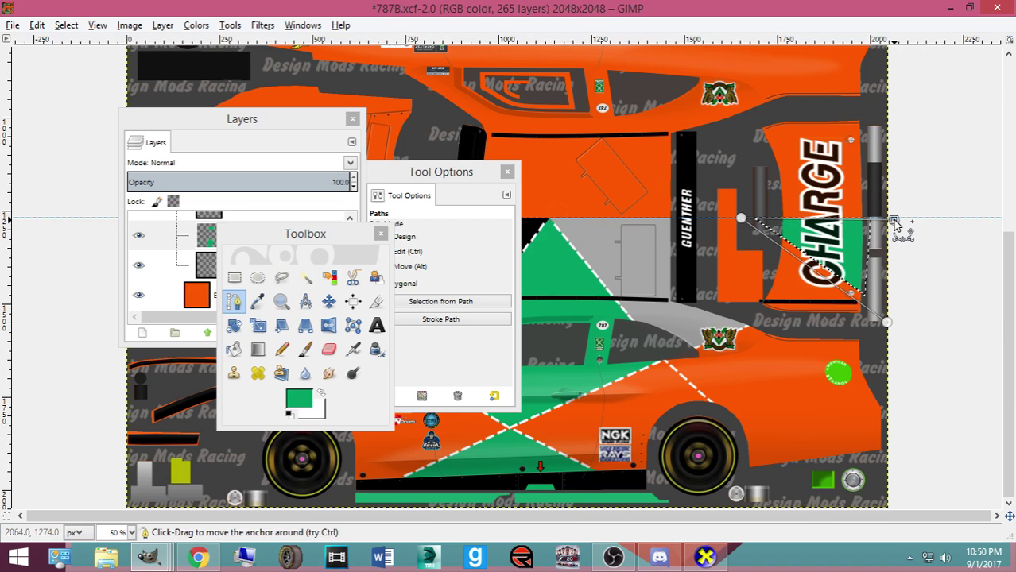
Set the Pencil size to 355, re-export over Mustang2016ST.bmp, and view CarView
left_click(283, 348)
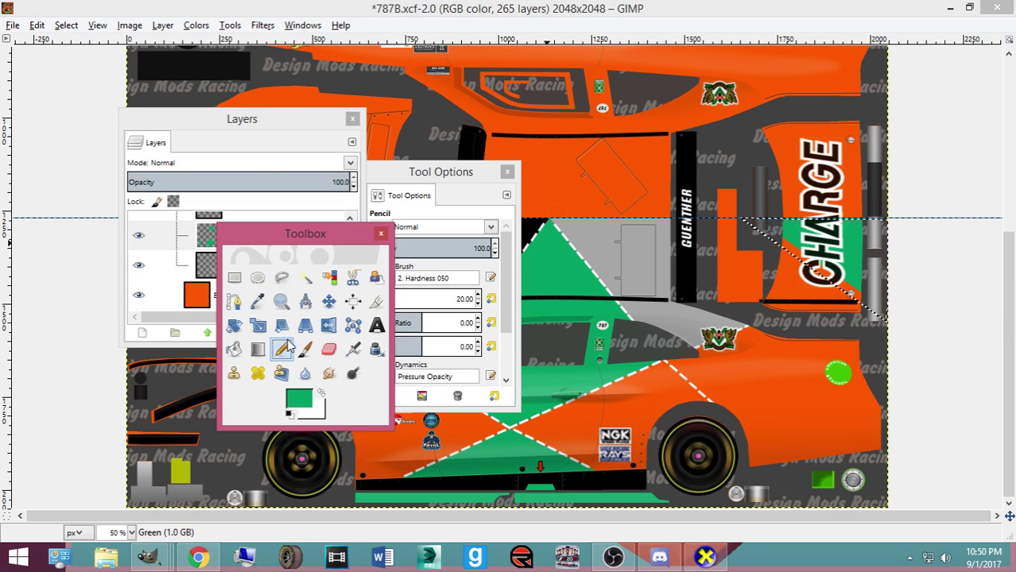
left_click(406, 299)
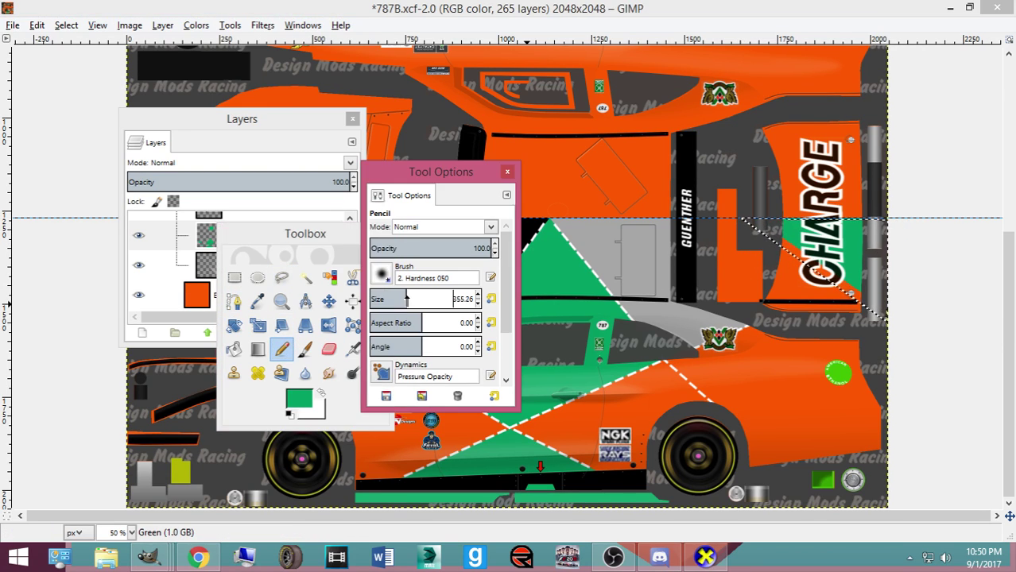
key("ctrl+e")
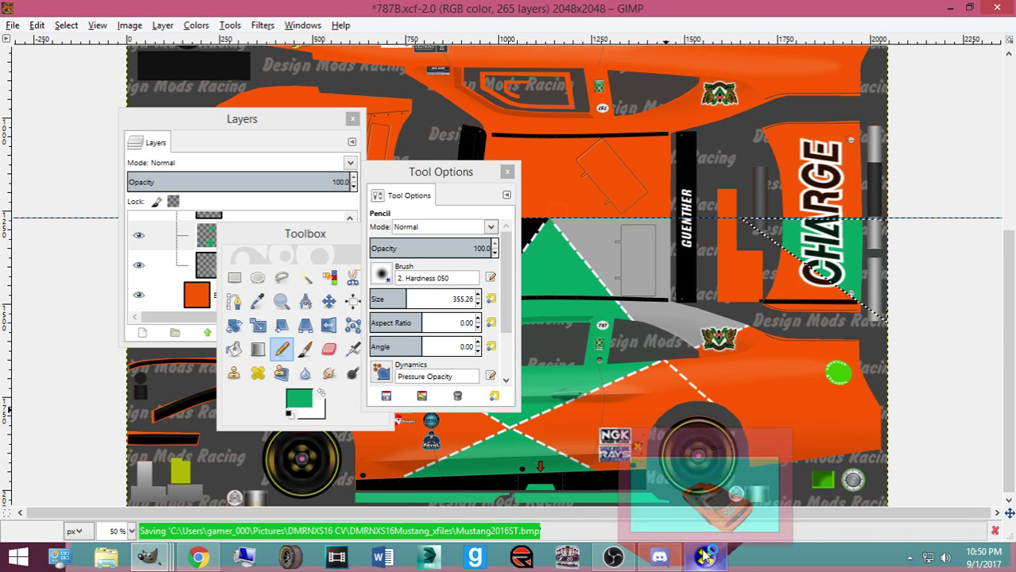
left_click(705, 557)
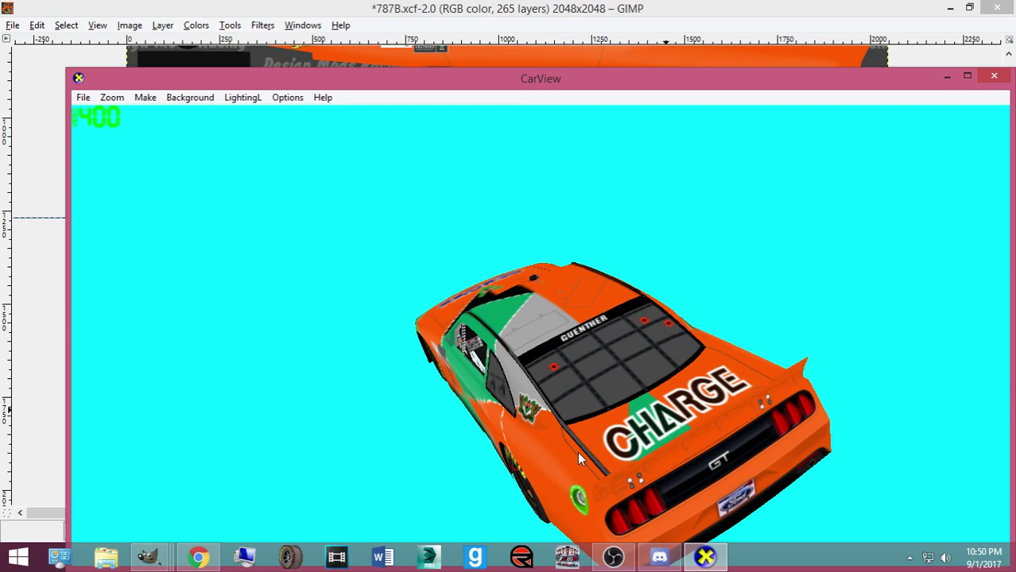
Rotate the Mustang in CarView to check its side panels, then return to the 787B skin
left_click_drag(606, 478, 785, 424)
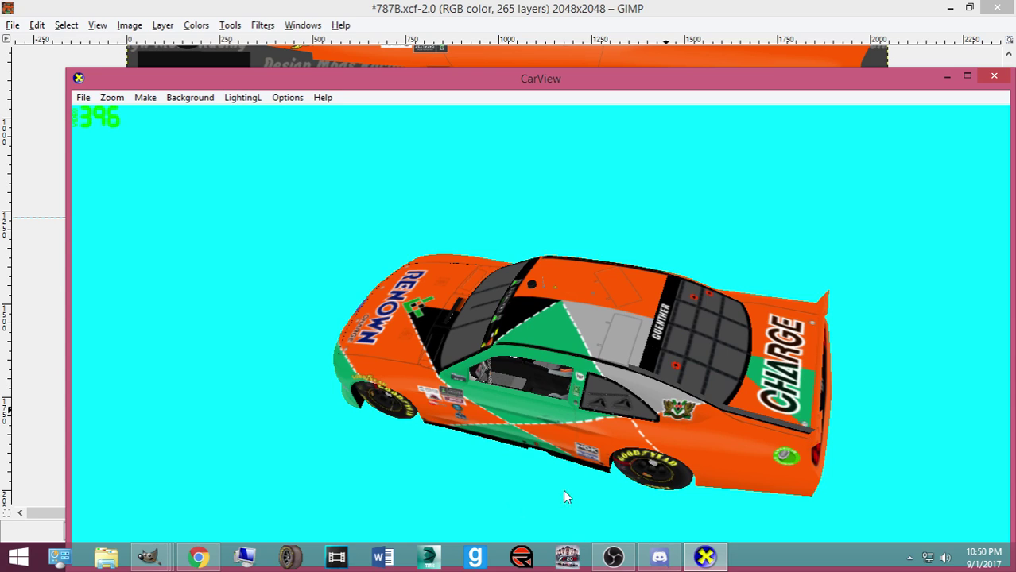
mouse_move(151, 558)
left_click(86, 479)
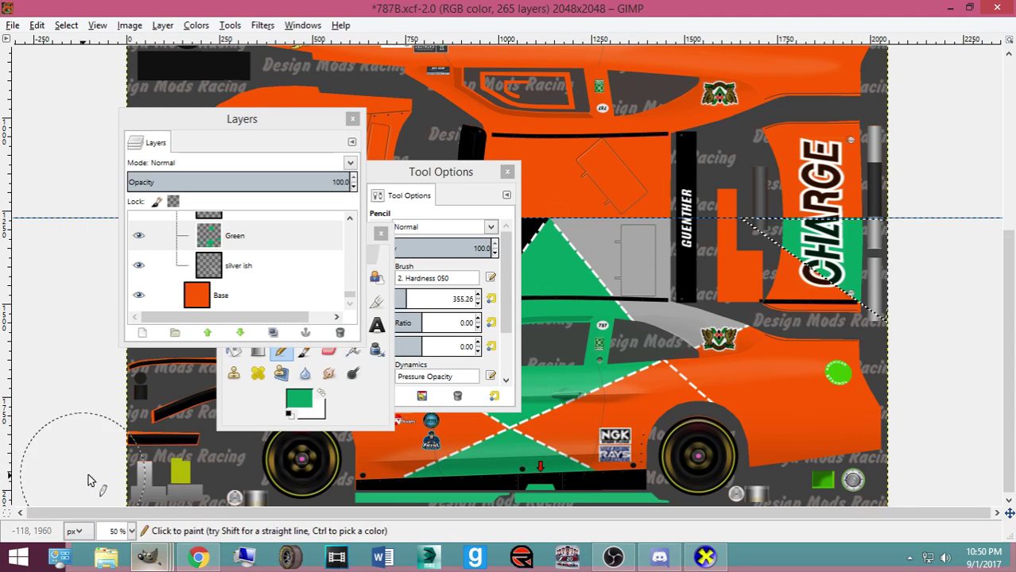
Draw a two-anchor path beside the CHARGE lettering and convert it to a selection
left_click(365, 402)
left_click(234, 301)
left_click(734, 218)
left_click(863, 334)
left_click_drag(863, 334, 873, 296)
key("shift+v")
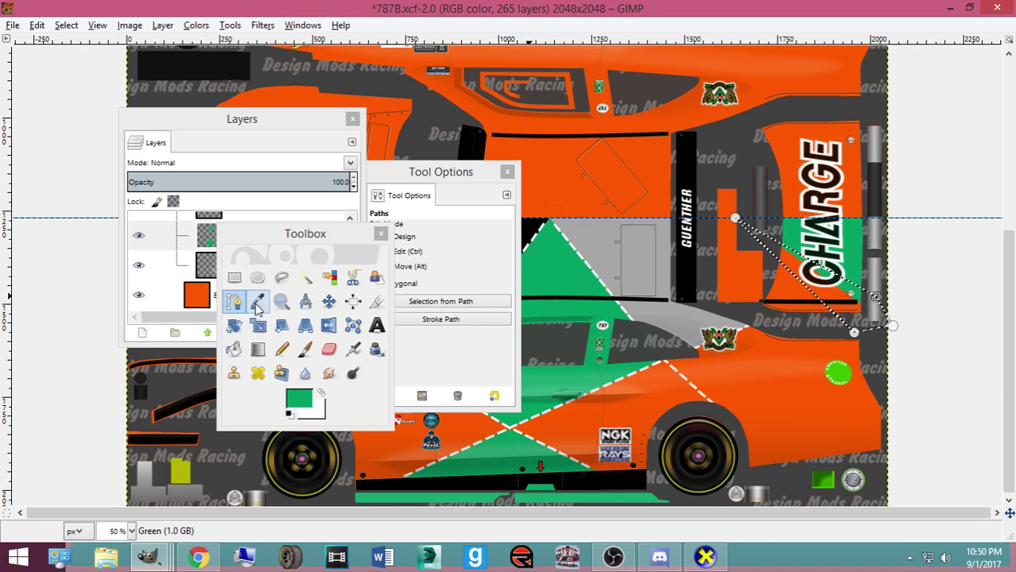
Paint the area with the Pencil, re-export the skin, and rotate CarView to the rear
left_click(281, 349)
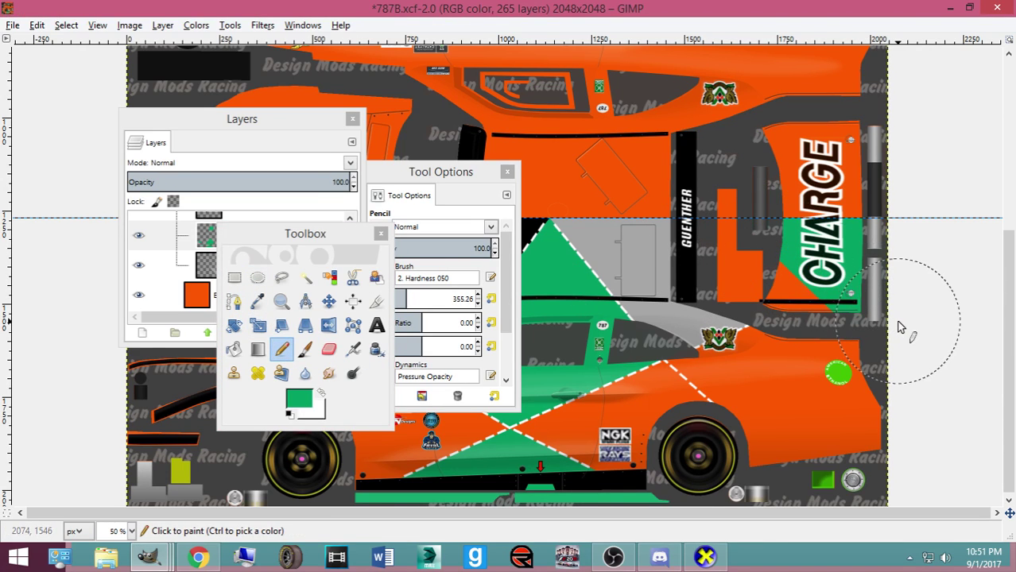
key("ctrl+s")
left_click(704, 556)
left_click_drag(696, 527, 552, 425)
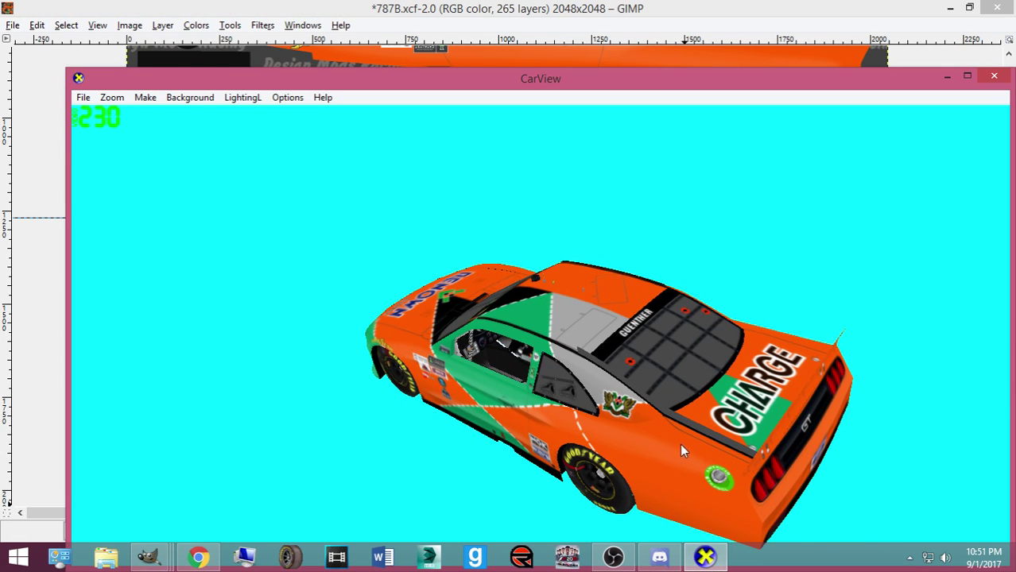
Turn the Mustang in CarView to show its rear deck and side, then bring up Chrome's YouTube page
left_click_drag(724, 464, 739, 421)
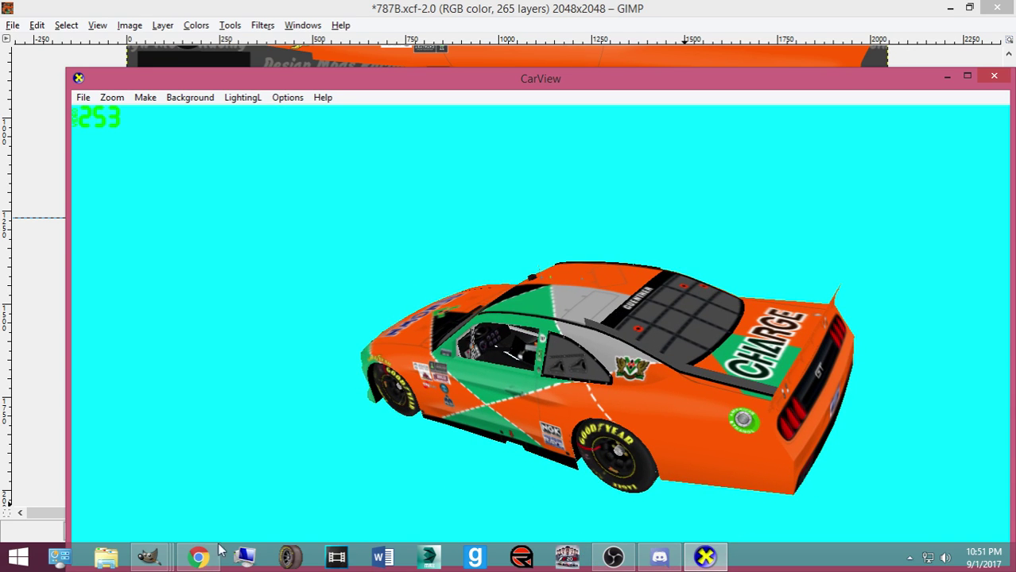
left_click(199, 556)
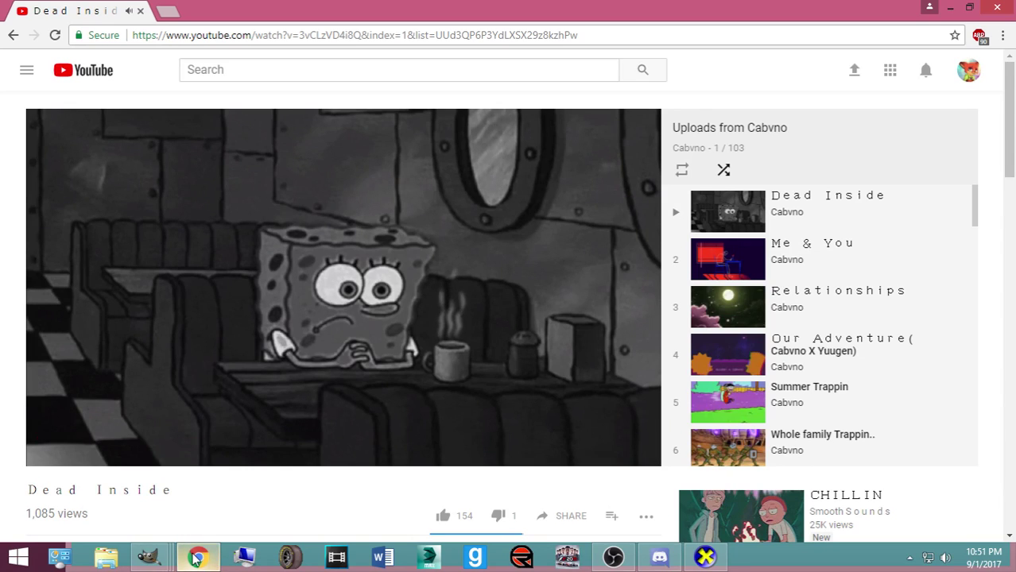
Minimize the YouTube window to reveal the orange Mustang preview in CarView again
left_click(194, 559)
mouse_move(164, 561)
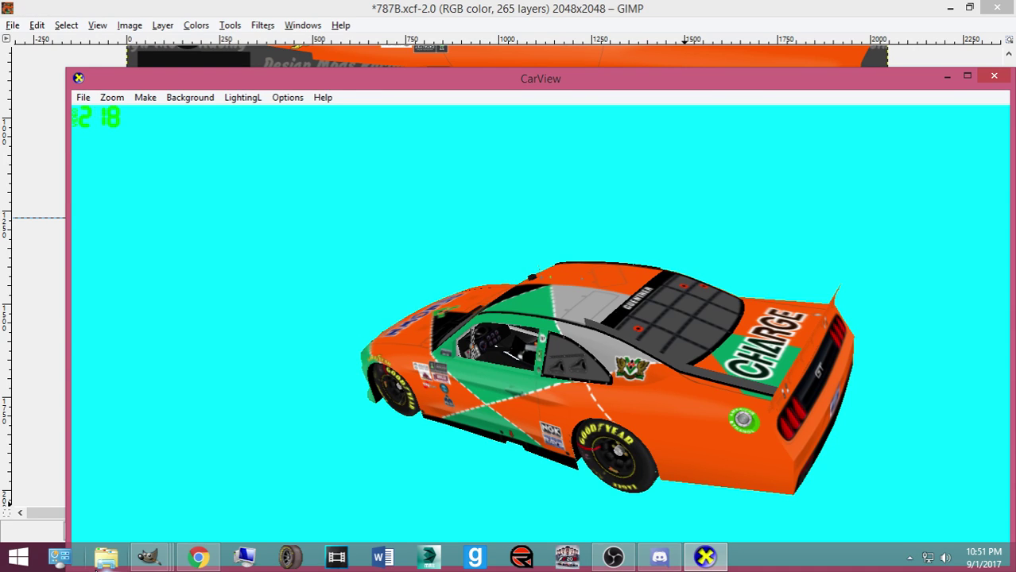
left_click_drag(636, 403, 701, 439)
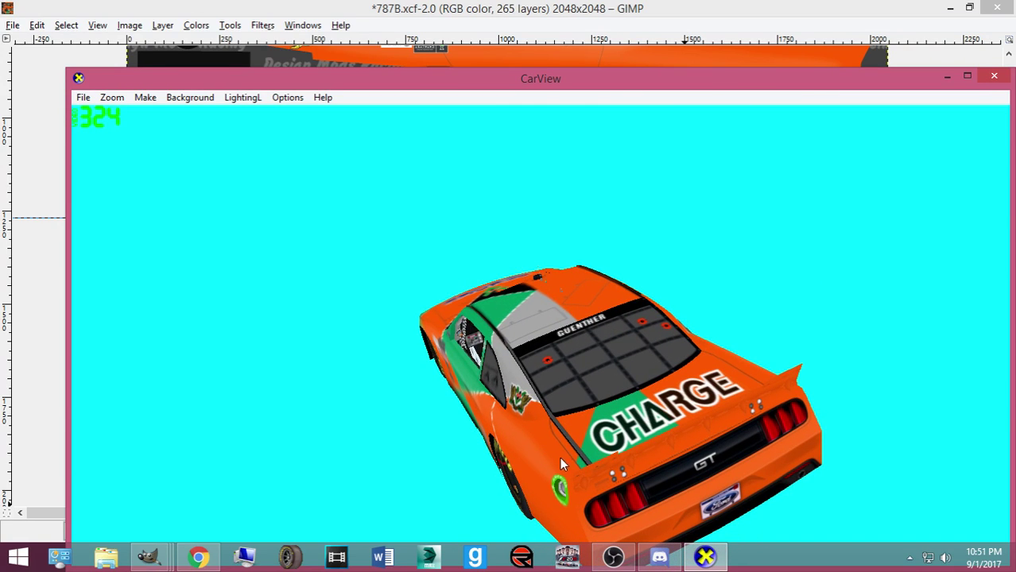
left_click_drag(578, 467, 769, 391)
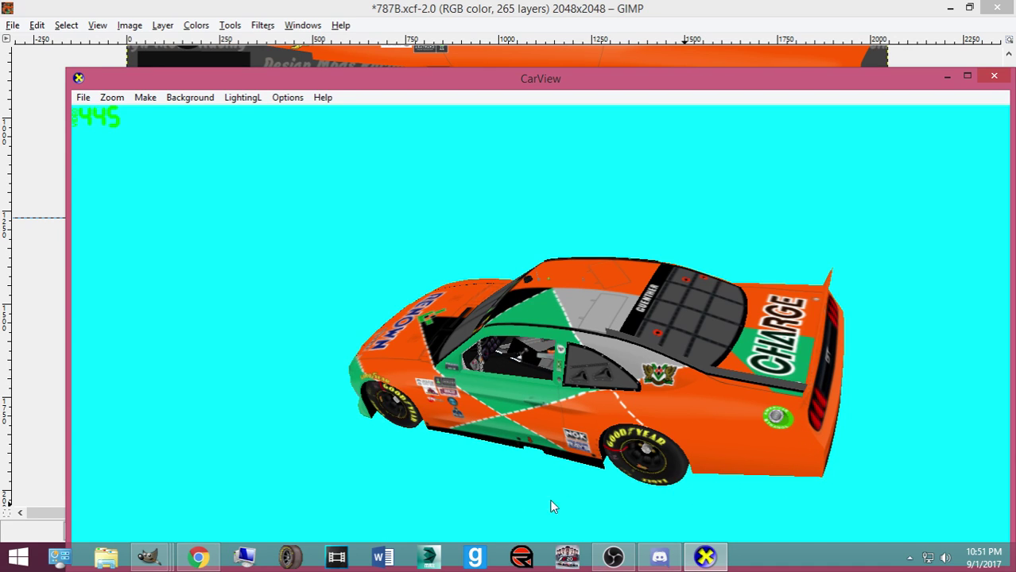
left_click_drag(732, 461, 521, 445)
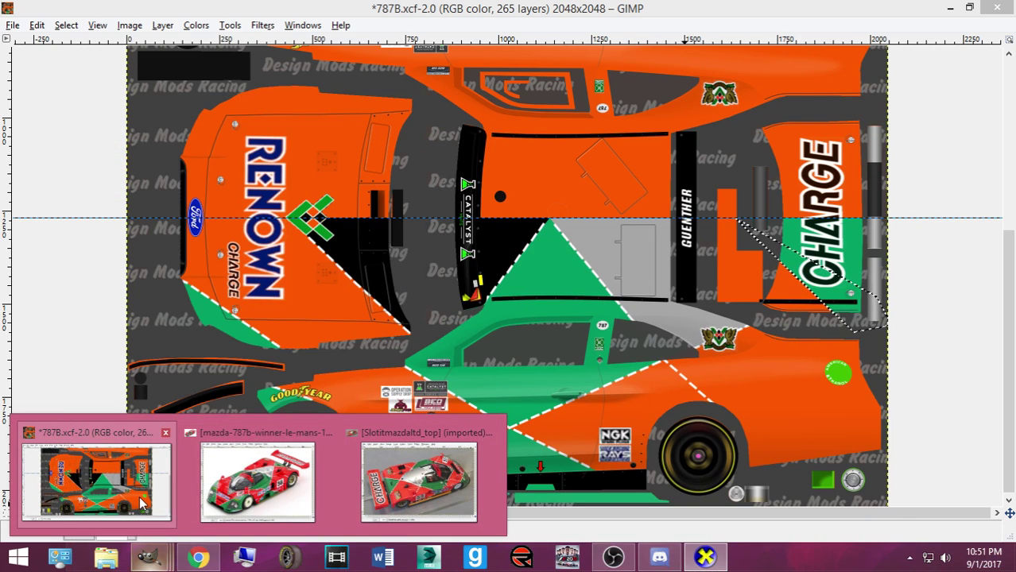
Bring the 787B skin forward, switch to the Move tool, and clear the selection
left_click(143, 502)
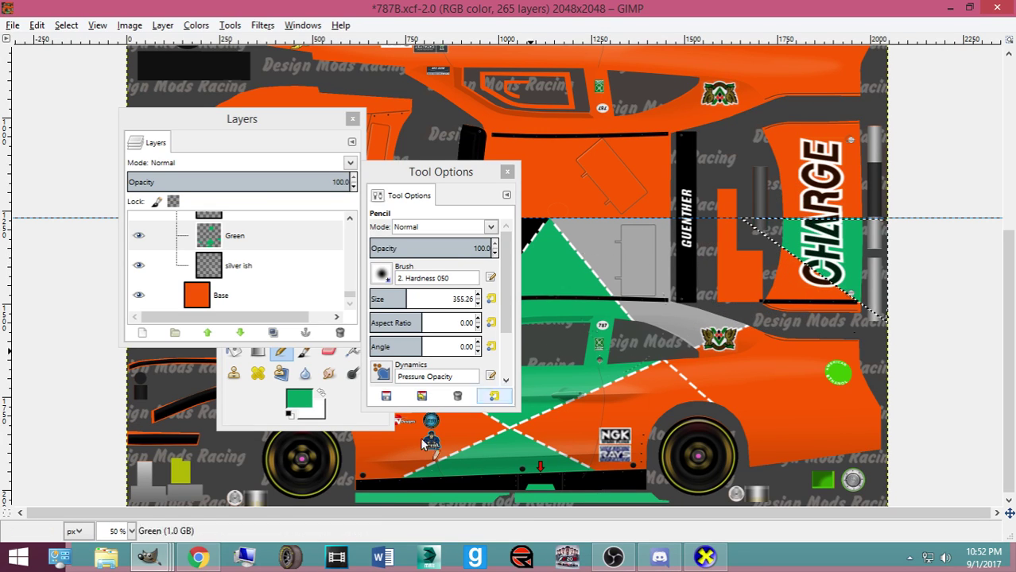
mouse_move(148, 556)
mouse_move(408, 482)
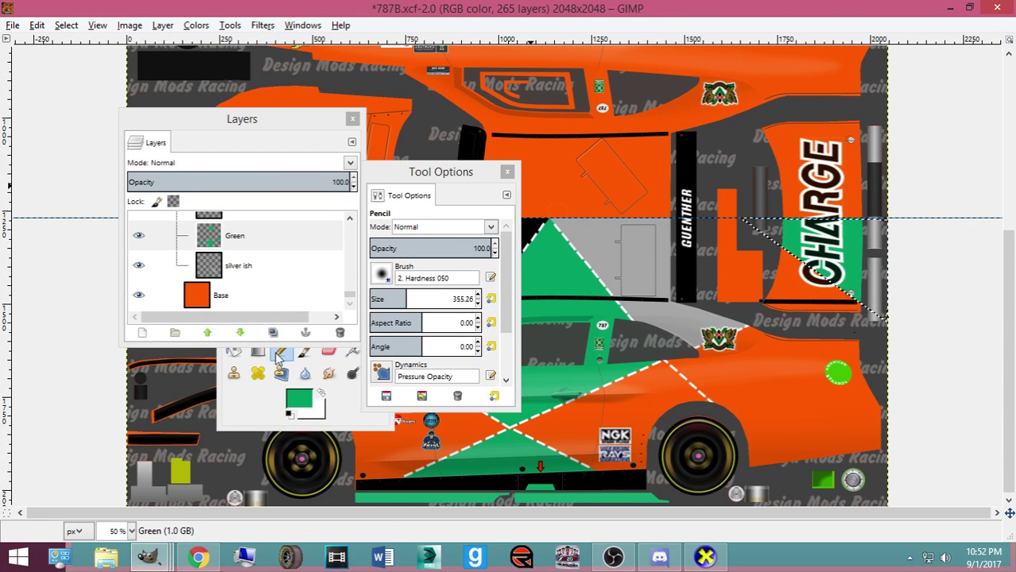
left_click(228, 413)
left_click(329, 301)
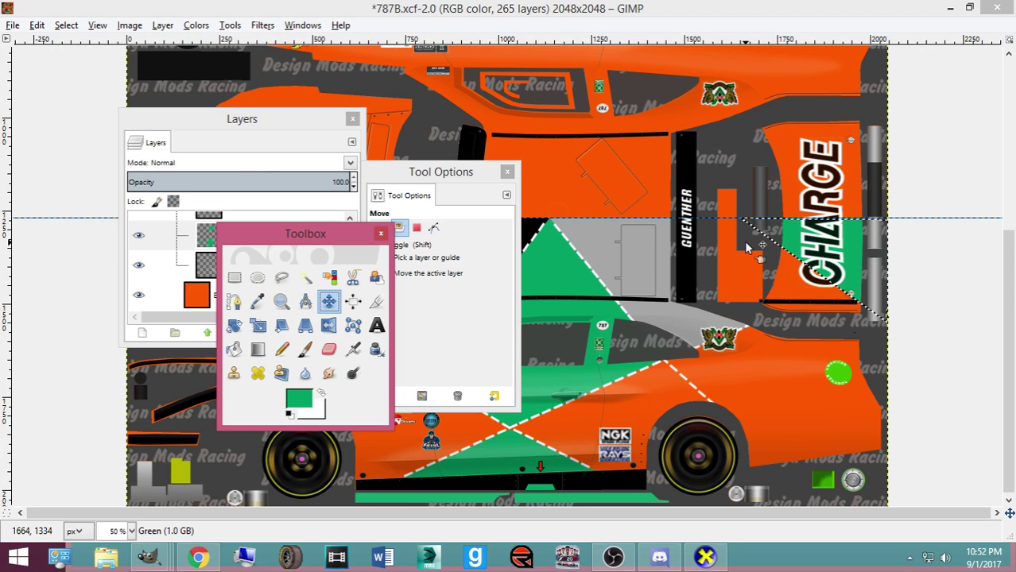
left_click(63, 25)
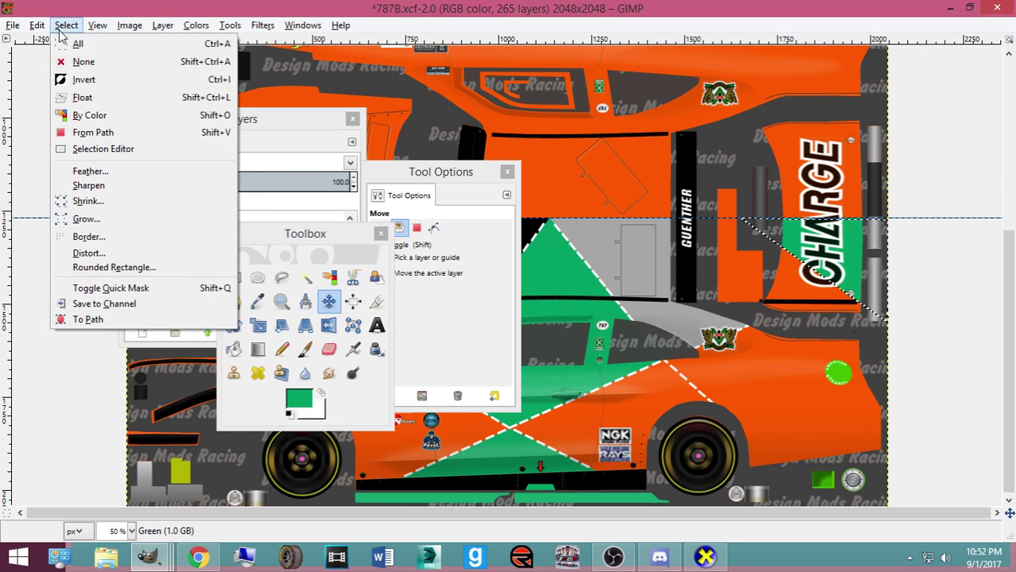
left_click(88, 69)
Save 787B.xcf, export the skin over Mustang2016ST.bmp, and view the result in CarView
key("ctrl+s")
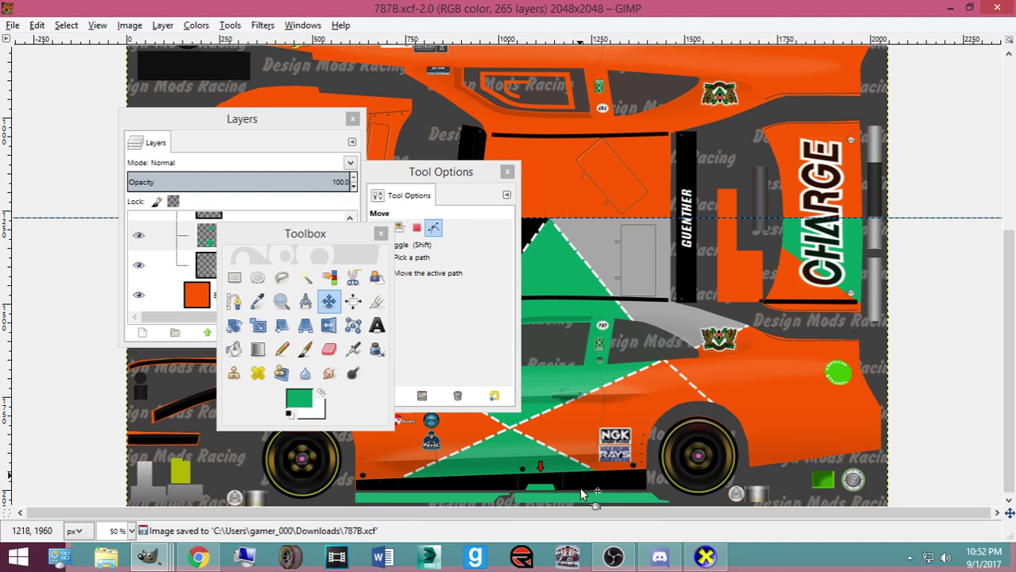
key("ctrl+e")
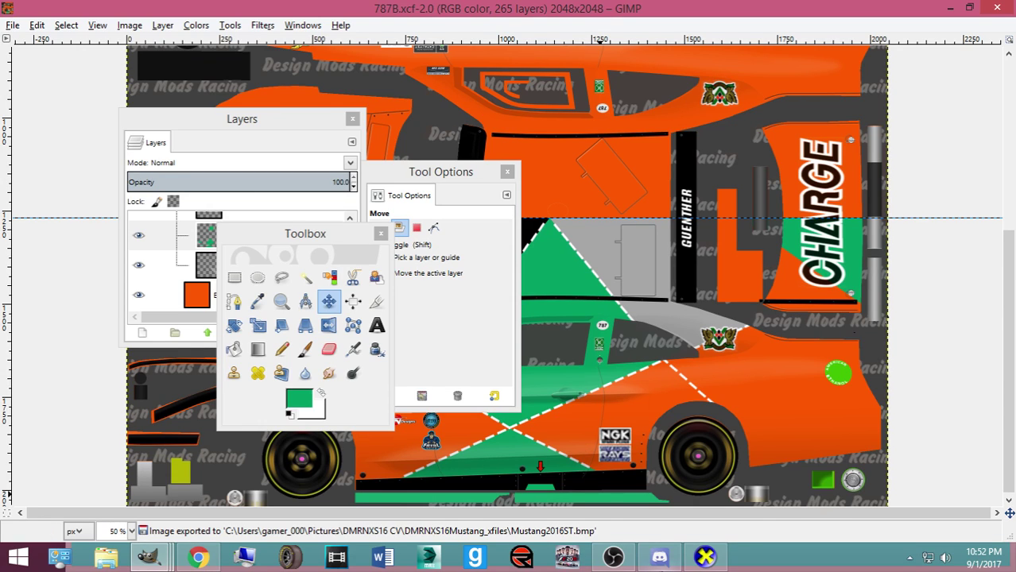
left_click(704, 556)
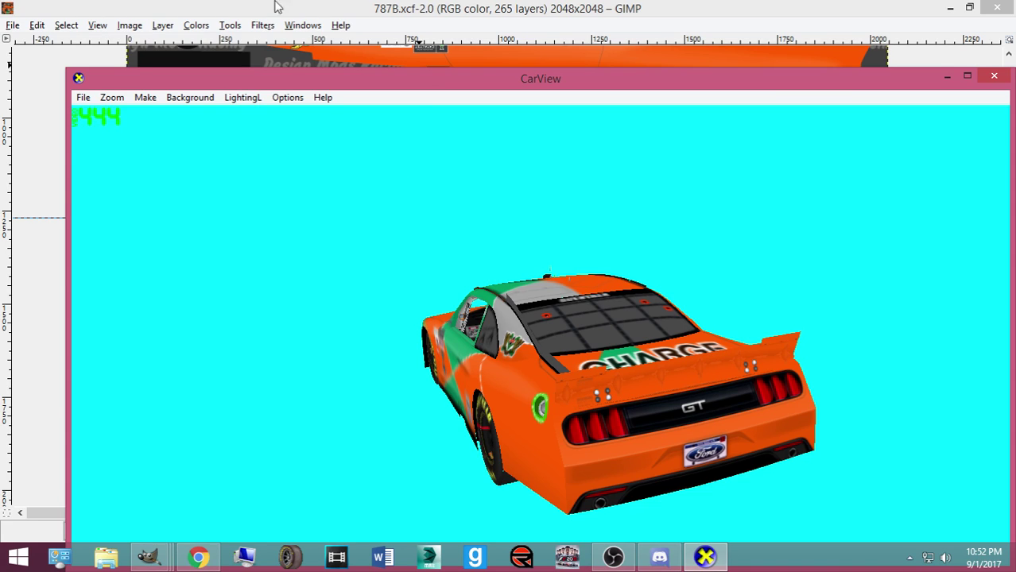
Check #formula_x_chat on the ISCC Racing Network Discord server, then minimize Discord
left_click(673, 566)
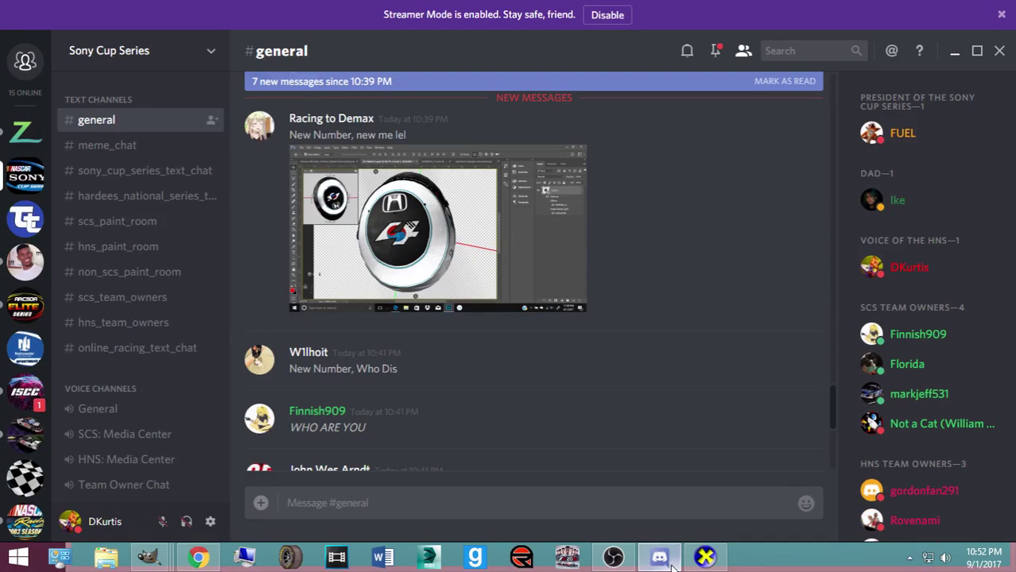
left_click(22, 395)
left_click(140, 222)
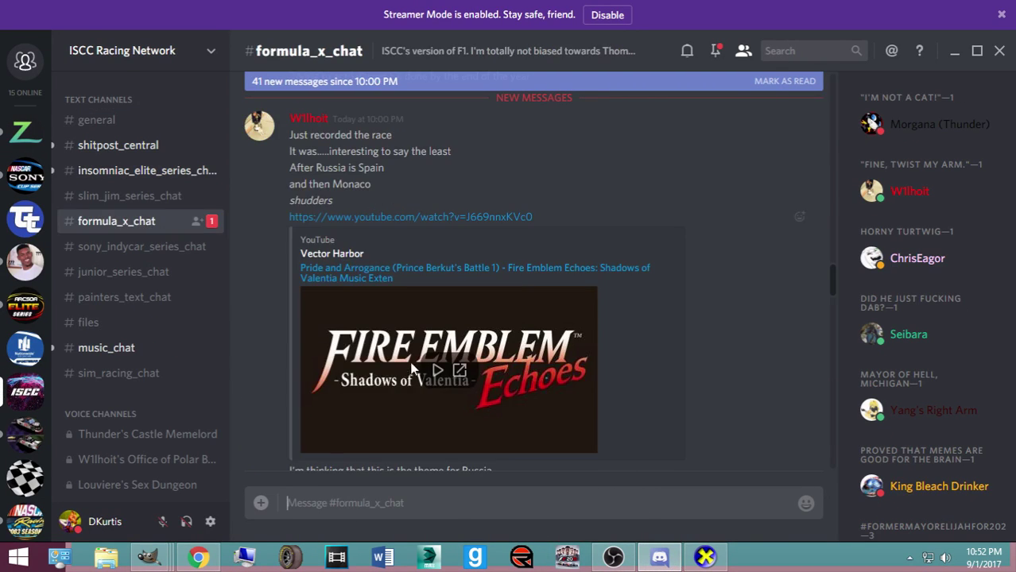
left_click(957, 60)
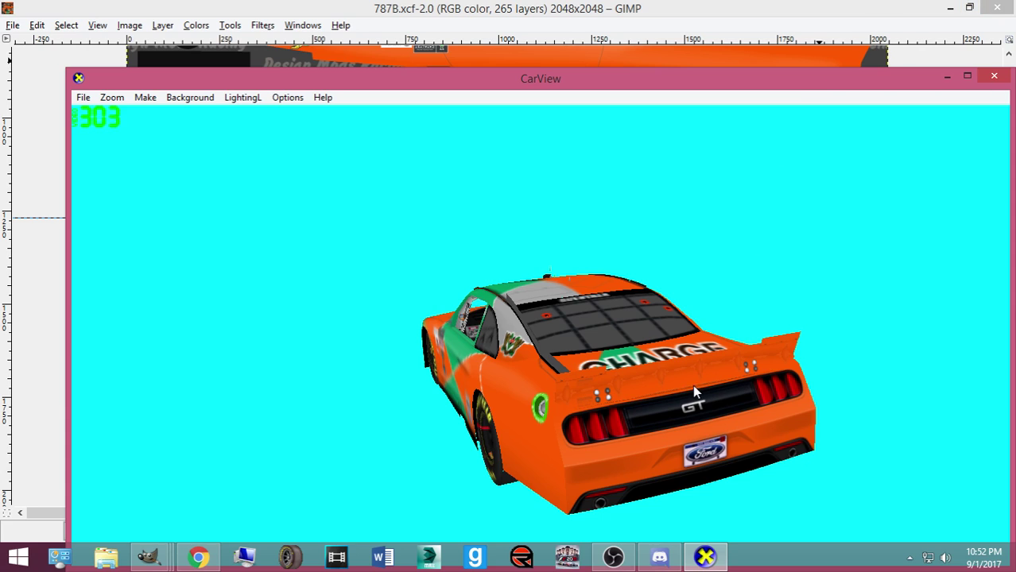
Rotate the car through left-side, high rear and roof views to inspect the livery
left_click_drag(520, 397, 223, 390)
left_click_drag(466, 385, 293, 430)
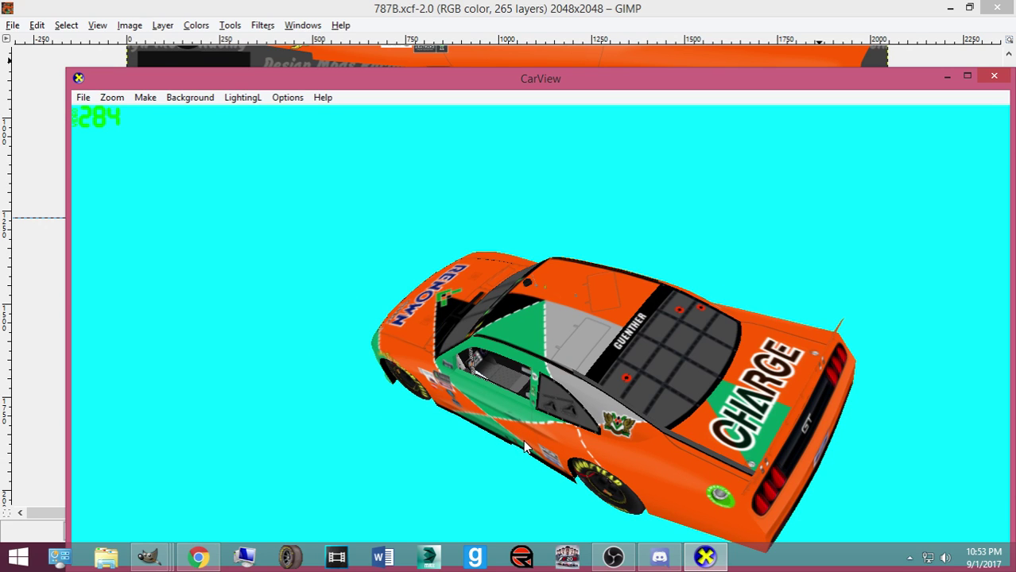
left_click_drag(612, 453, 536, 469)
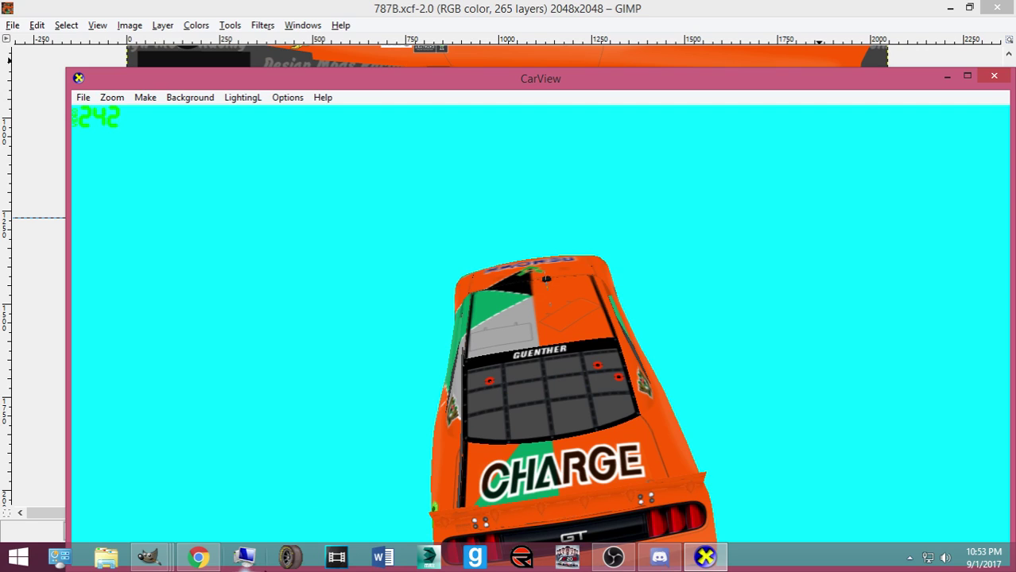
Bring the 787B skin file in GIMP back to the front
mouse_move(149, 556)
mouse_move(271, 499)
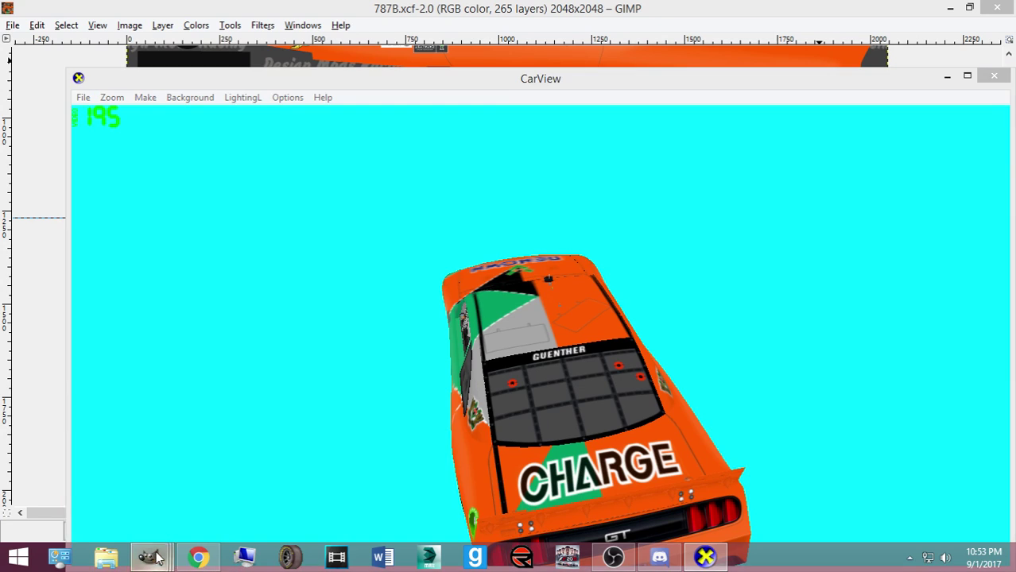
left_click(120, 492)
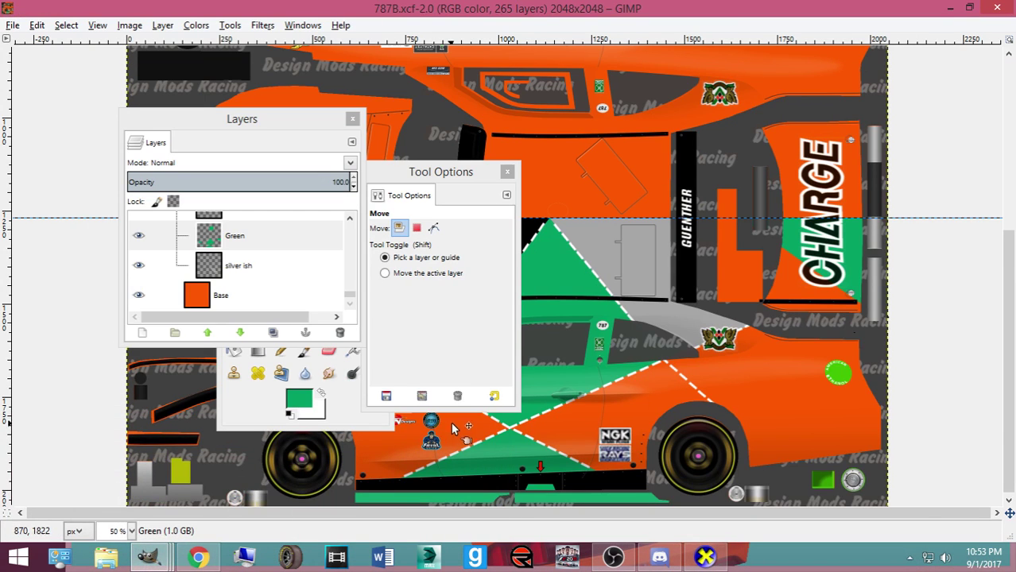
Return to CarView and rotate and tilt the car to view its side and rear
left_click(693, 566)
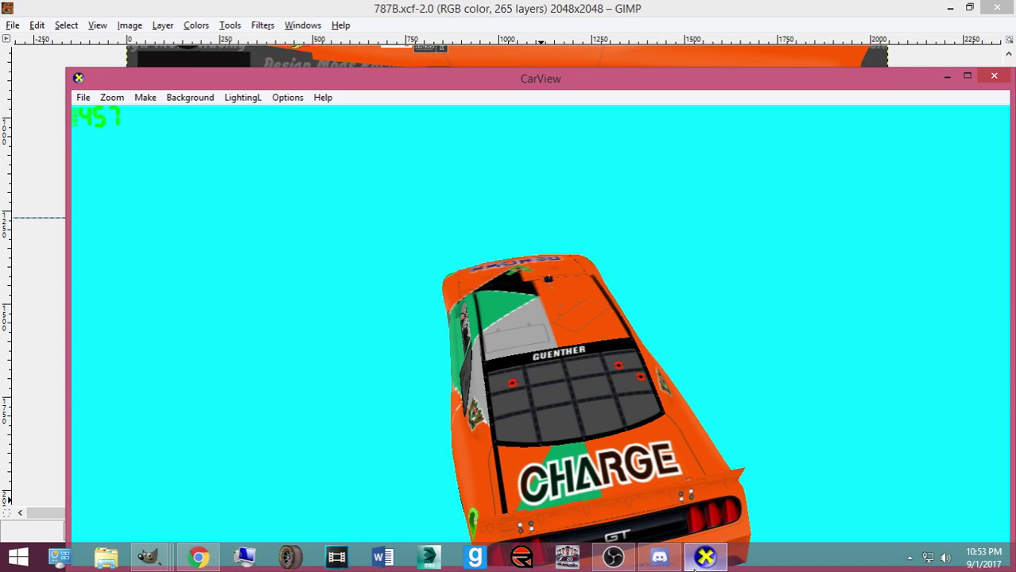
left_click_drag(391, 410, 681, 397)
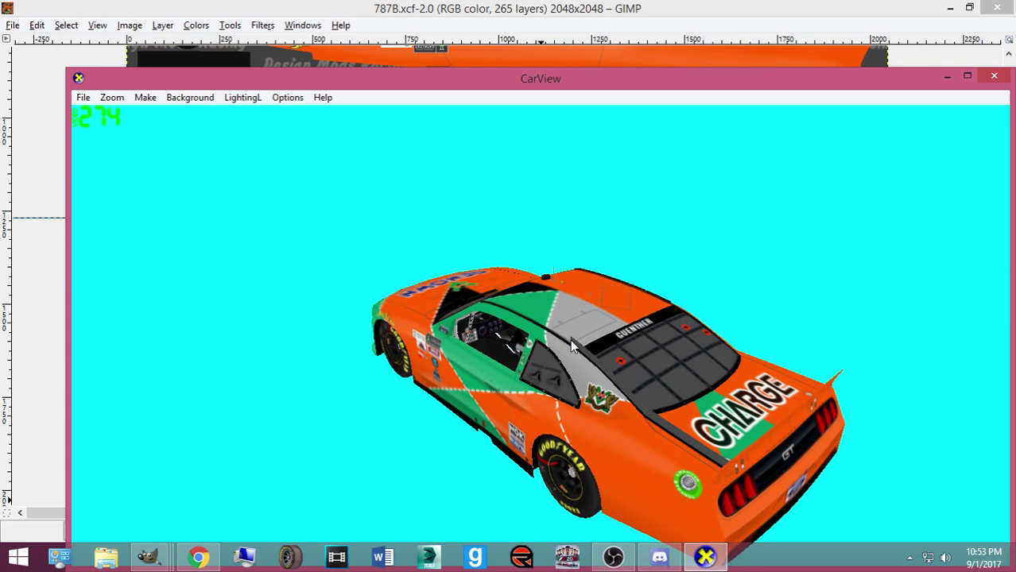
left_click_drag(580, 342, 488, 482)
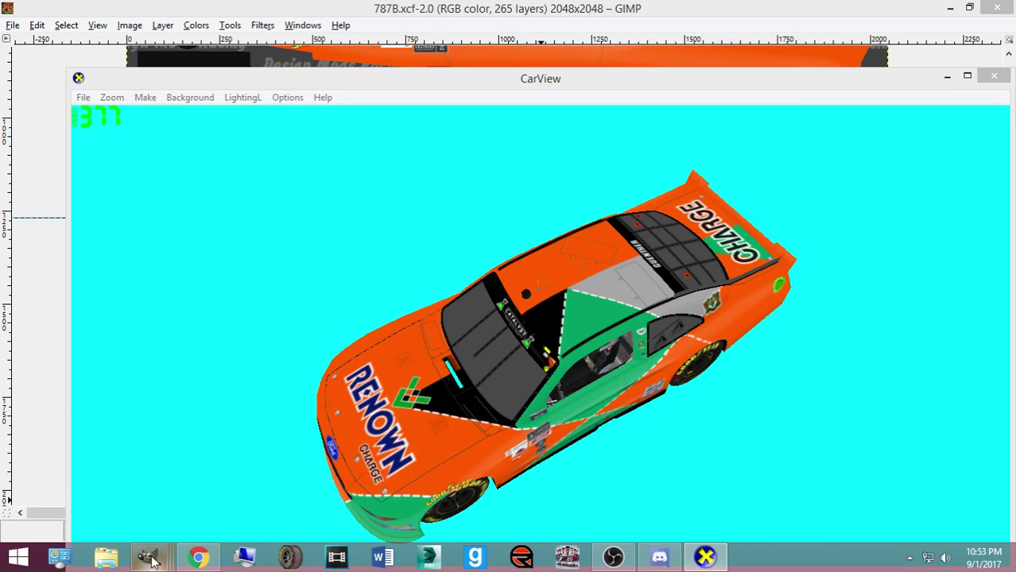
mouse_move(148, 556)
mouse_move(418, 475)
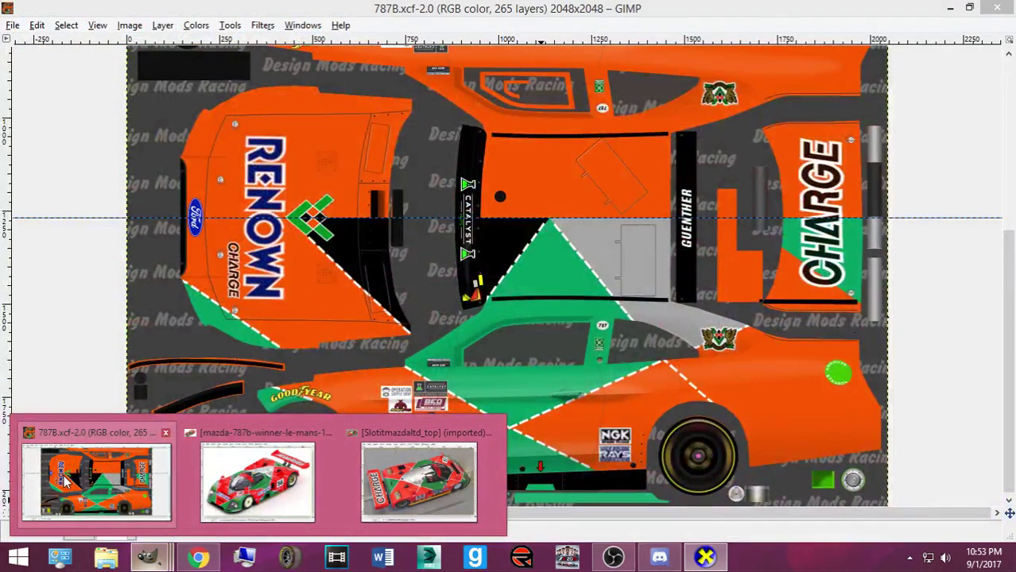
Bring 787B.xcf forward, move the Toolbox off the texture, and nudge the CHARGE decal slightly
left_click(72, 480)
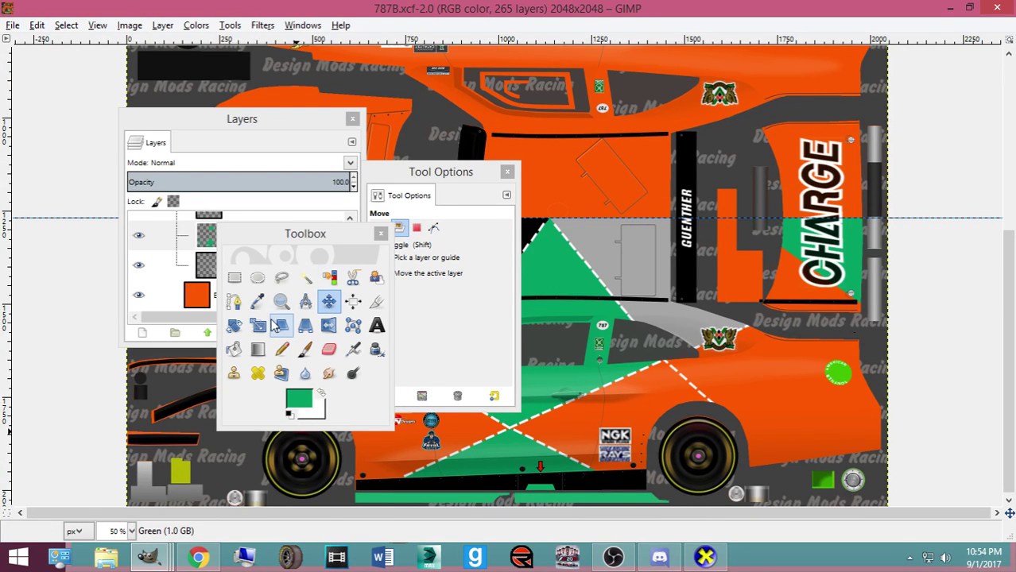
left_click_drag(294, 243, 311, 198)
left_click(835, 275)
mouse_move(835, 274)
left_mouse_down()
mouse_move(836, 257)
mouse_move(831, 280)
left_mouse_up()
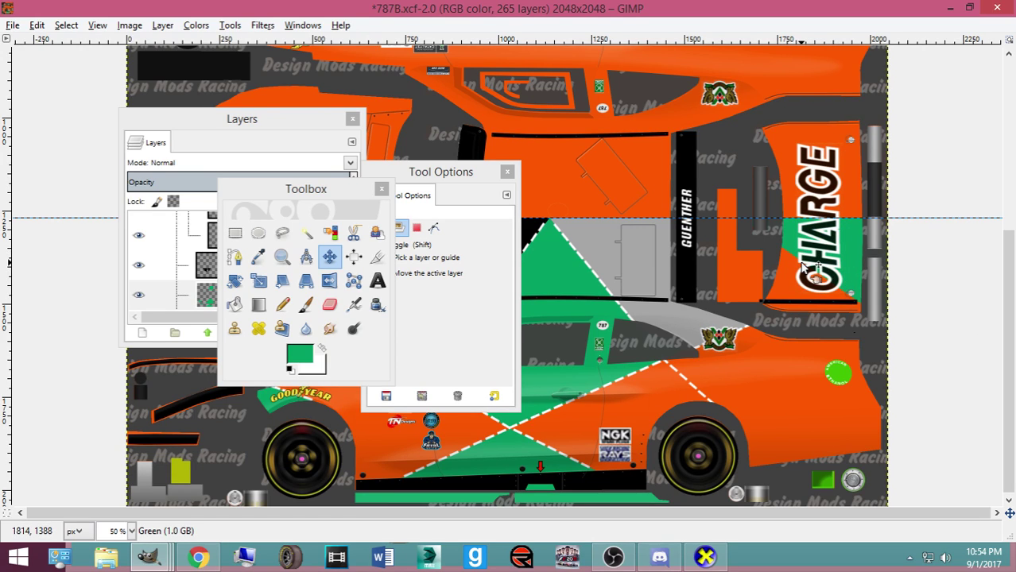
Rearrange the floating docks to the left side and move the layer list off the texture
scroll(809, 272, "up", 2)
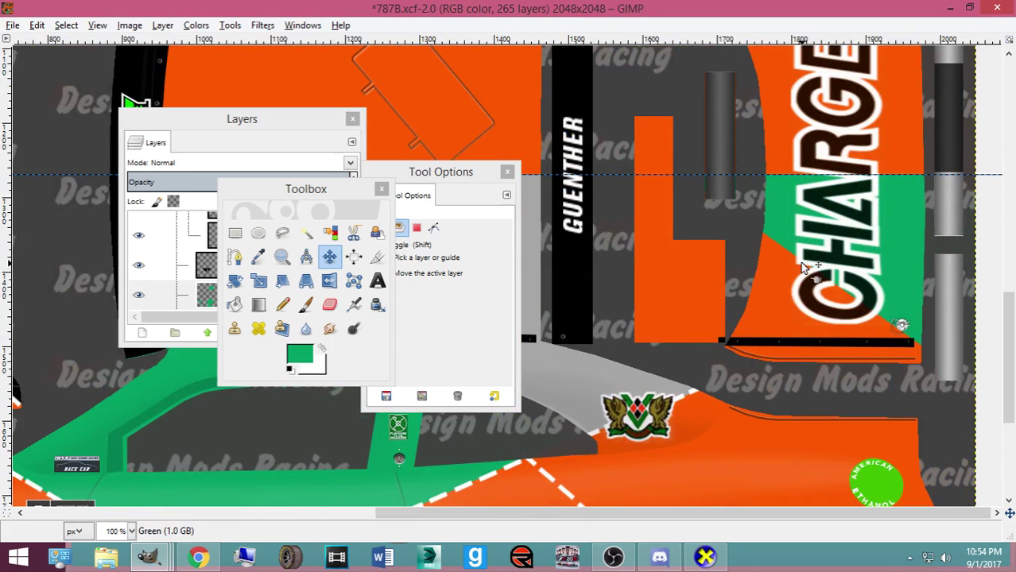
left_click_drag(447, 183, 705, 194)
left_click_drag(306, 189, 667, 189)
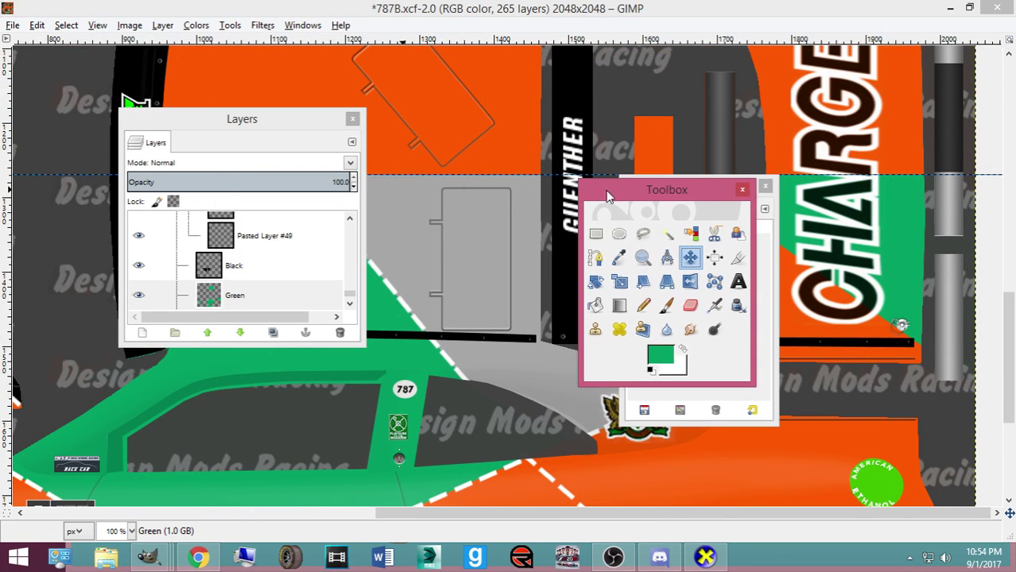
left_click_drag(208, 123, 768, 149)
scroll(400, 229, "up", 4)
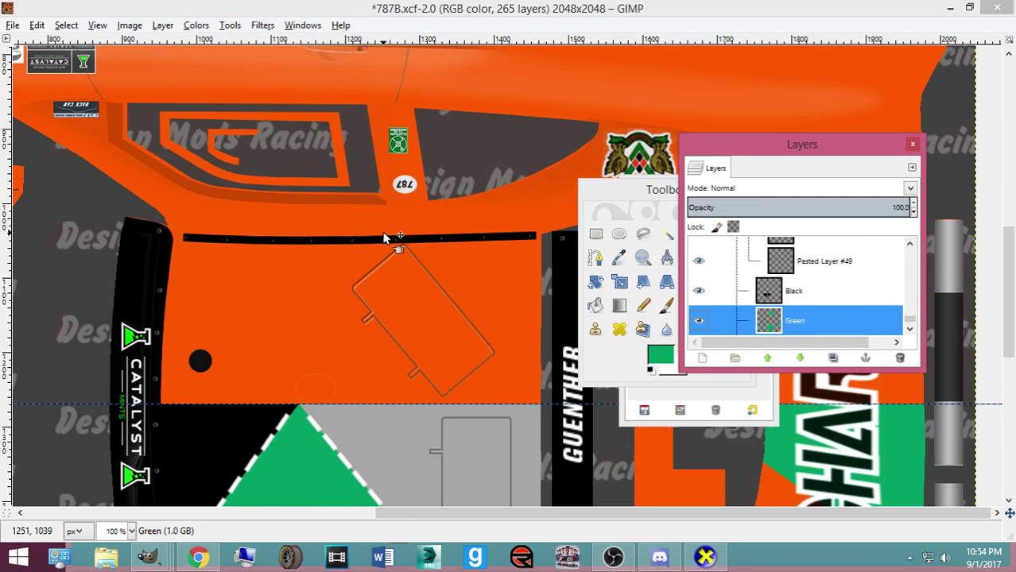
scroll(383, 237, "down", 2)
scroll(401, 240, "down", 3)
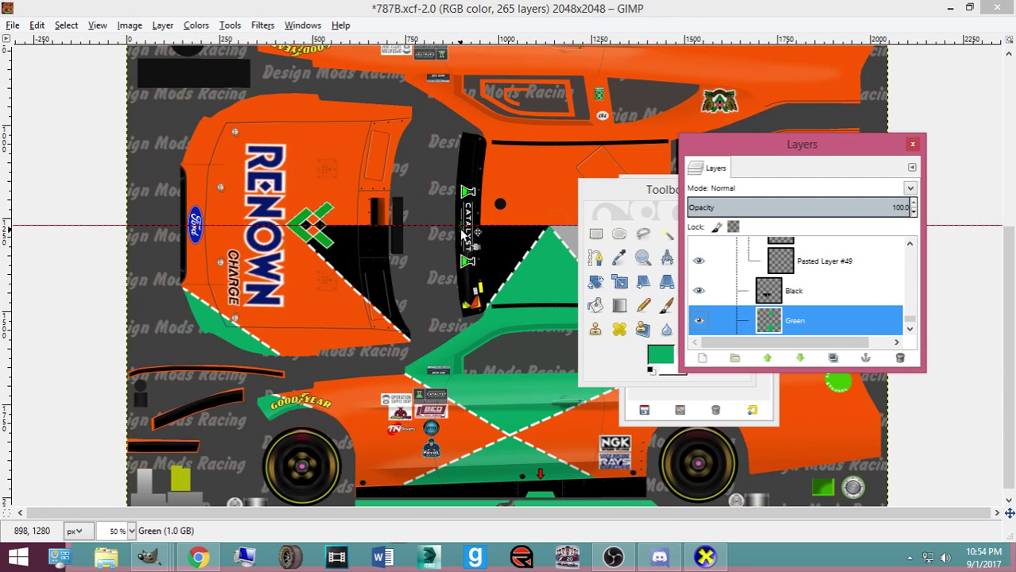
scroll(497, 242, "up", 10)
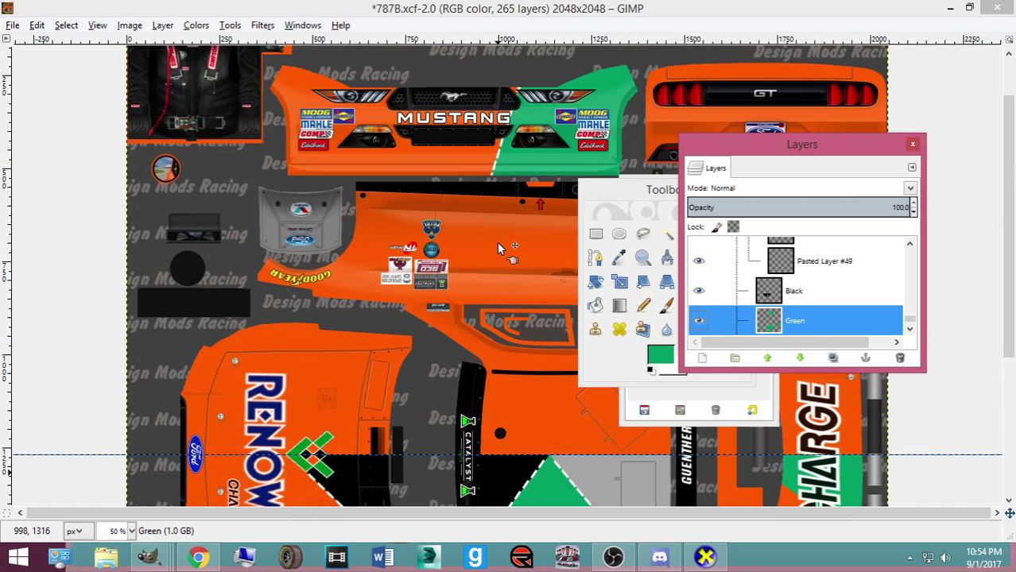
scroll(497, 243, "down", 10)
left_click_drag(604, 195, 55, 184)
left_click_drag(664, 194, 30, 170)
left_click_drag(805, 147, 382, 141)
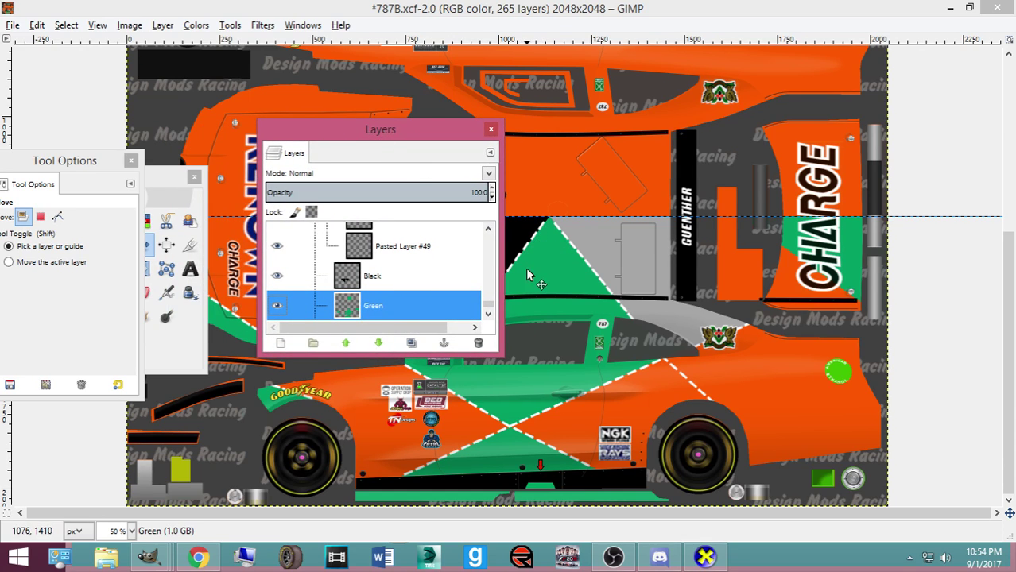
Locate the CHARGE lettering's layer and hide the Trunk logo layer
left_click(817, 289)
left_click(818, 289)
scroll(393, 297, "up", 8)
scroll(382, 286, "up", 10)
scroll(350, 283, "up", 8)
left_click_drag(487, 287, 496, 262)
scroll(367, 275, "up", 4)
scroll(310, 274, "down", 5)
left_click(278, 290)
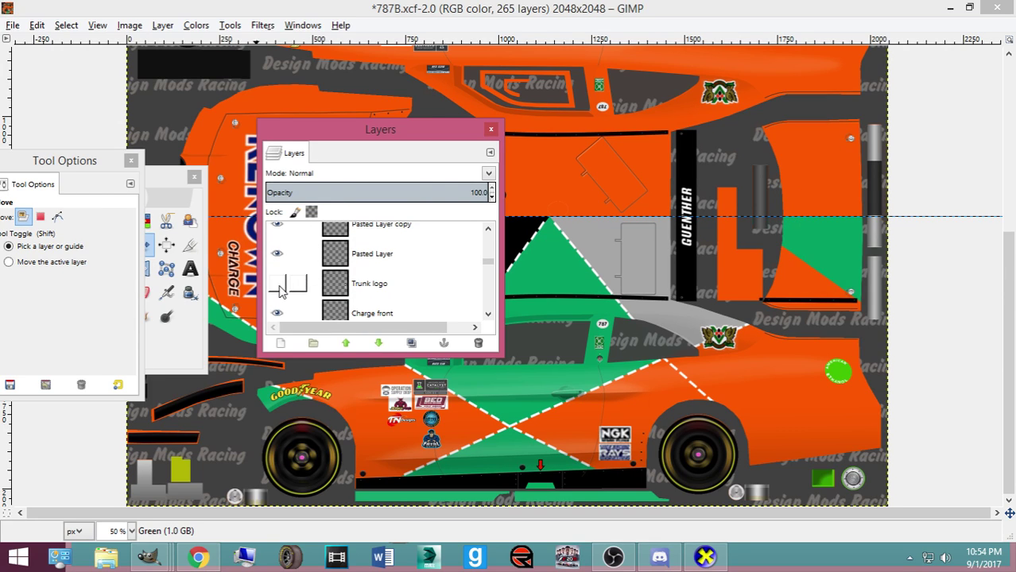
left_click_drag(487, 262, 477, 315)
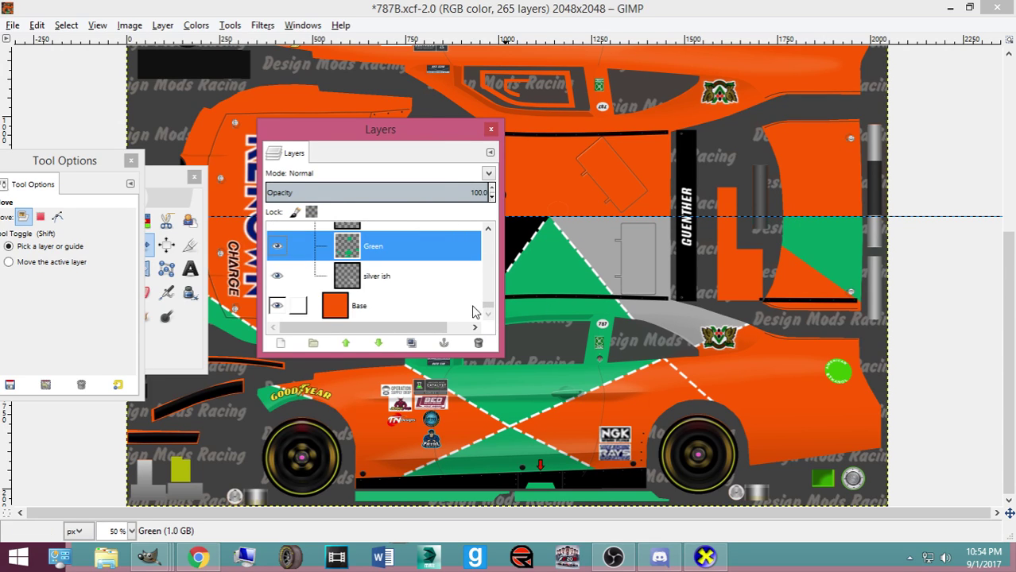
left_click_drag(159, 189, 660, 219)
scroll(397, 286, "up", 3)
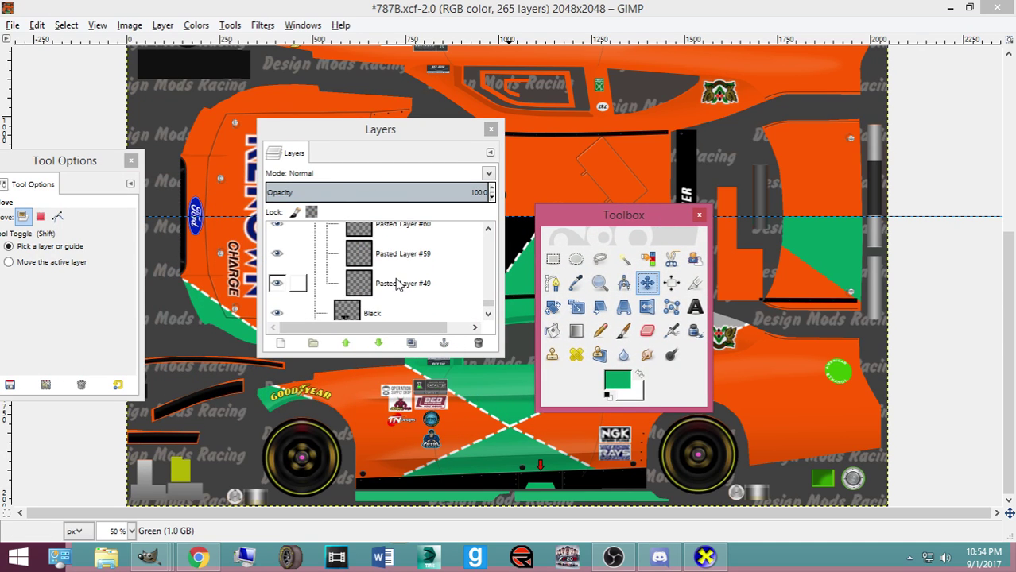
Duplicate Pasted Layer #49, the dash stripe piece, and create new Layer Group #3
left_click(397, 285)
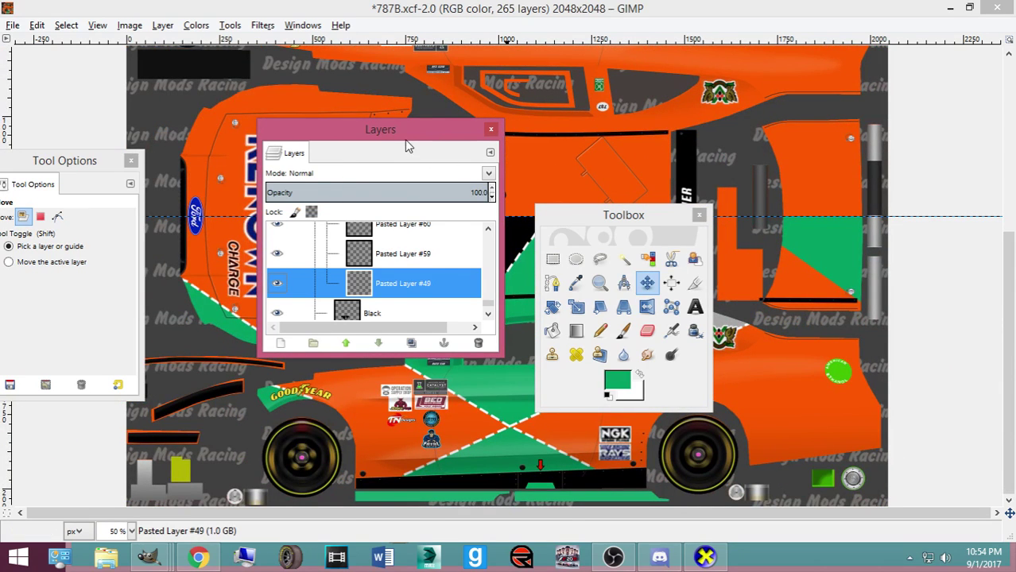
left_click_drag(405, 143, 211, 113)
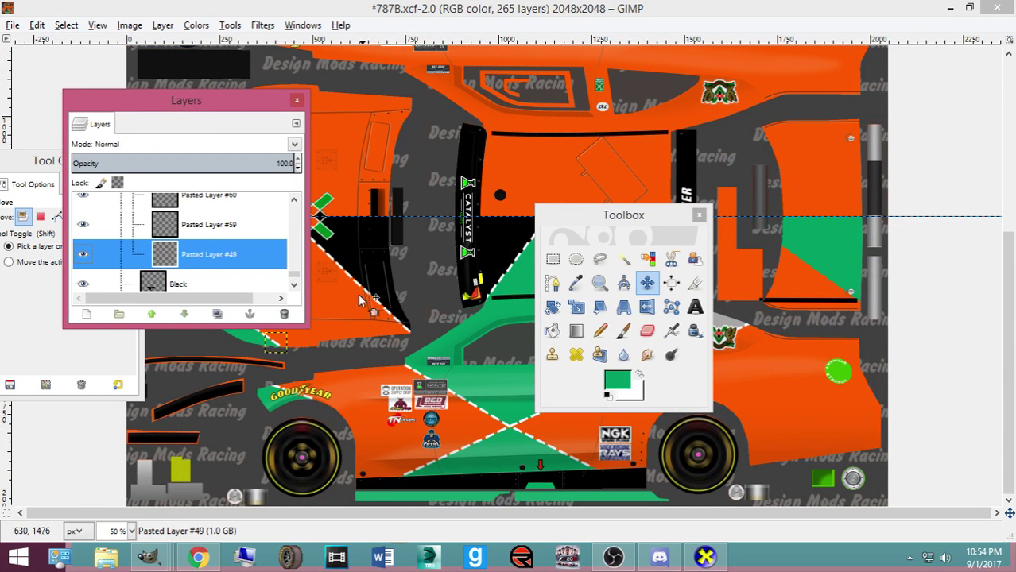
key("ctrl+v")
left_click_drag(218, 237, 165, 250)
left_click(119, 314)
left_click_drag(166, 208, 220, 261)
Scale Pasted Layer #90 inside Layer Group #3 to 59×56 pixels
scroll(183, 244, "up", 1)
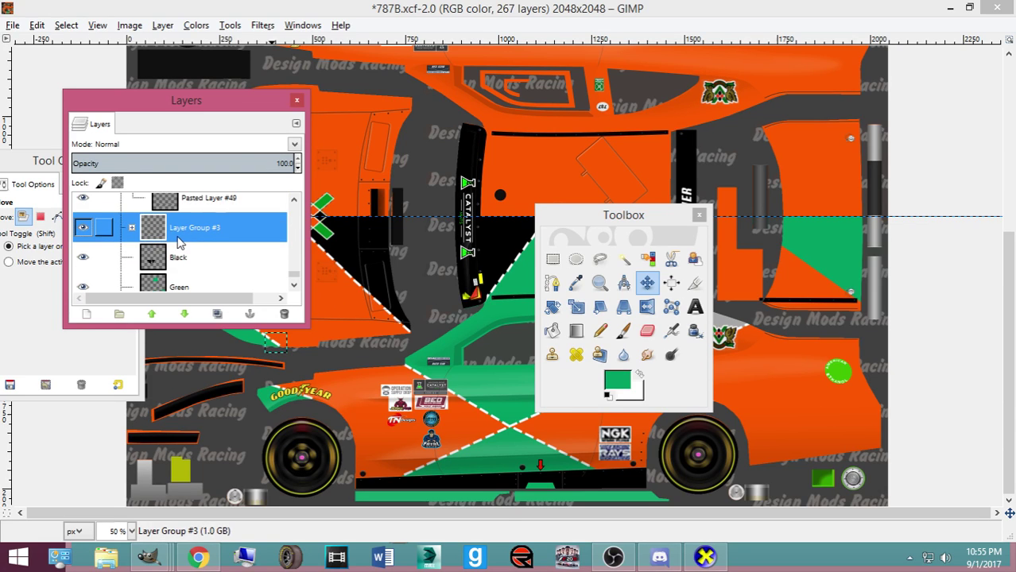
left_click(132, 227)
left_click(198, 256)
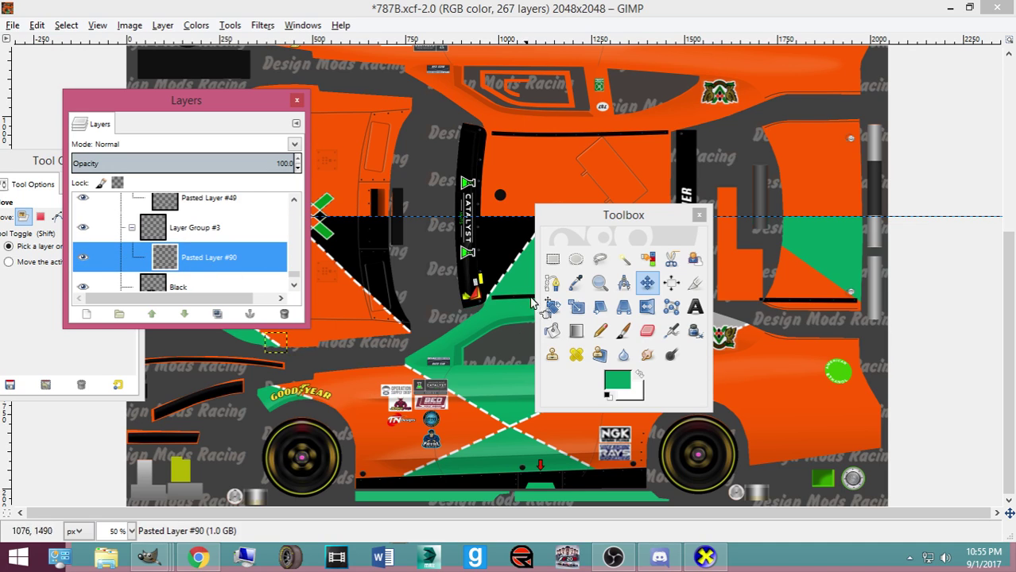
left_click(276, 347)
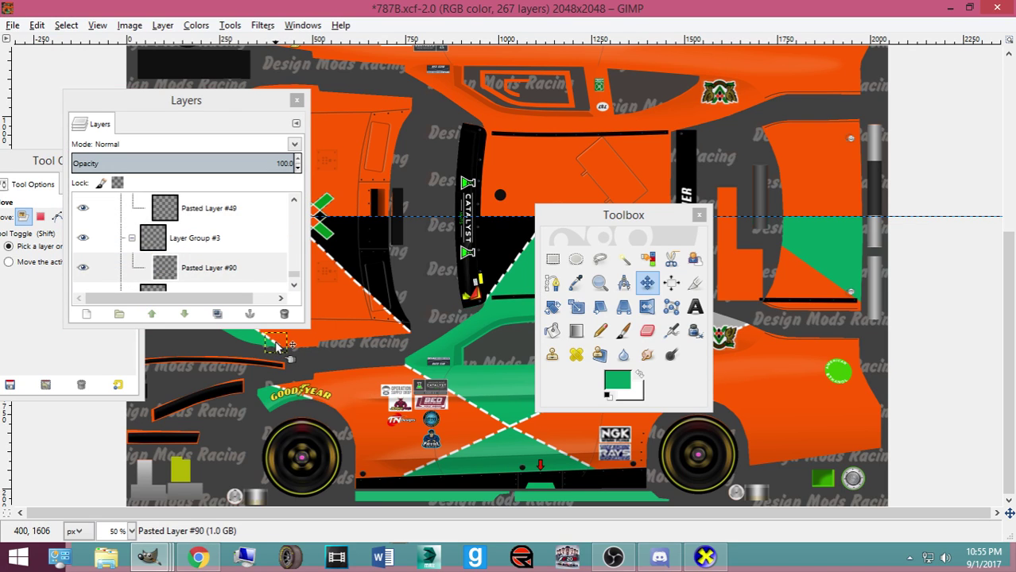
key("shift+s")
left_click(277, 347)
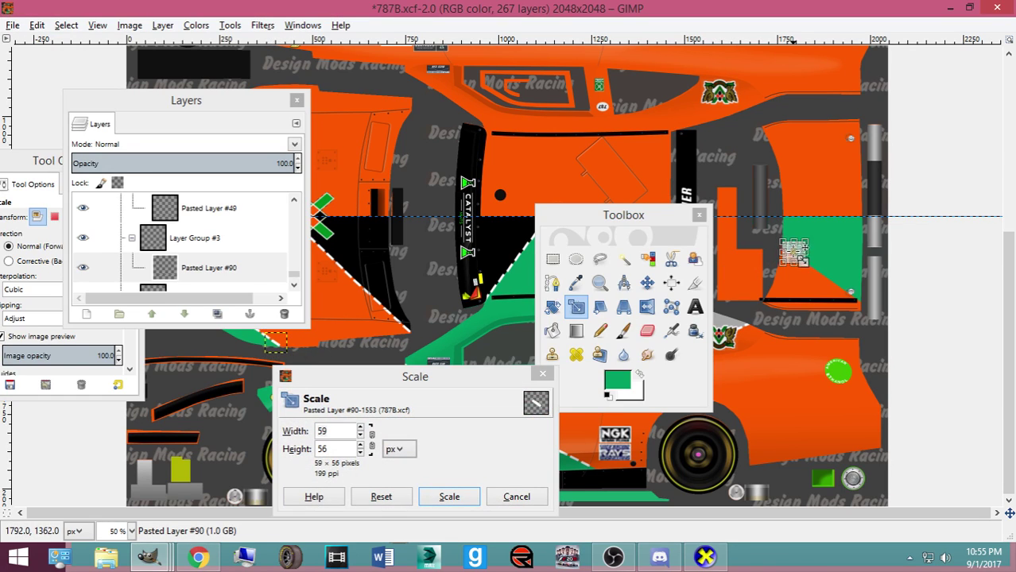
left_click(449, 496)
left_click(647, 283)
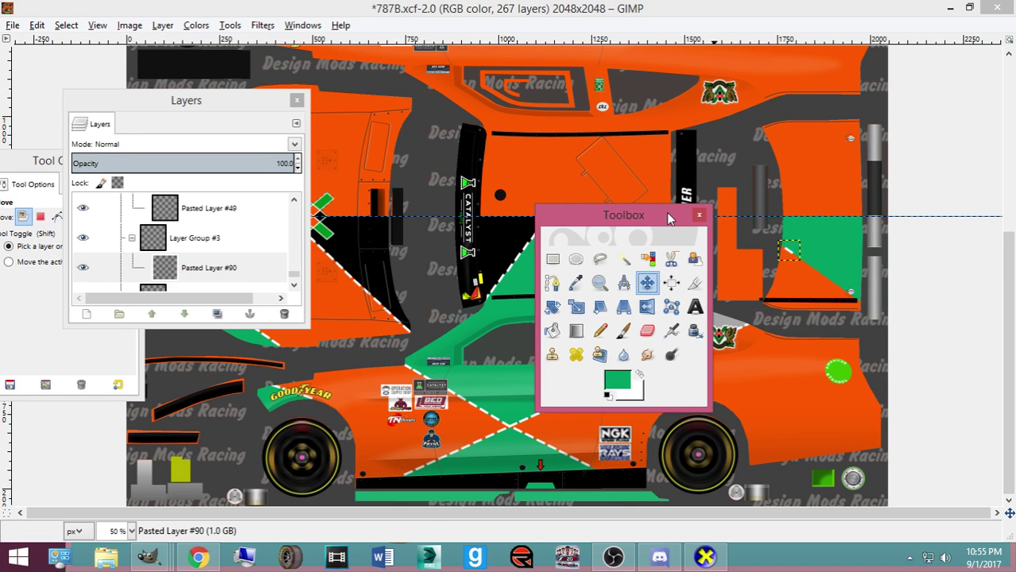
key("plus")
key("plus")
key("plus")
Zoom closer and nudge the white dash onto the orange-green edge at the rear seam
left_click_drag(635, 508, 910, 489)
key("plus")
key("plus")
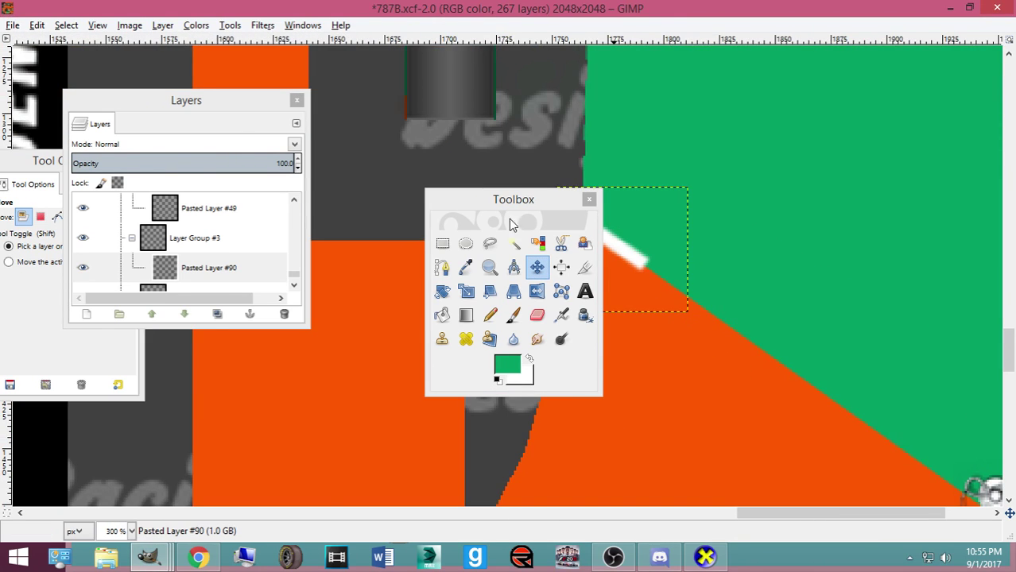
left_click_drag(502, 209, 309, 198)
left_click_drag(623, 250, 610, 245)
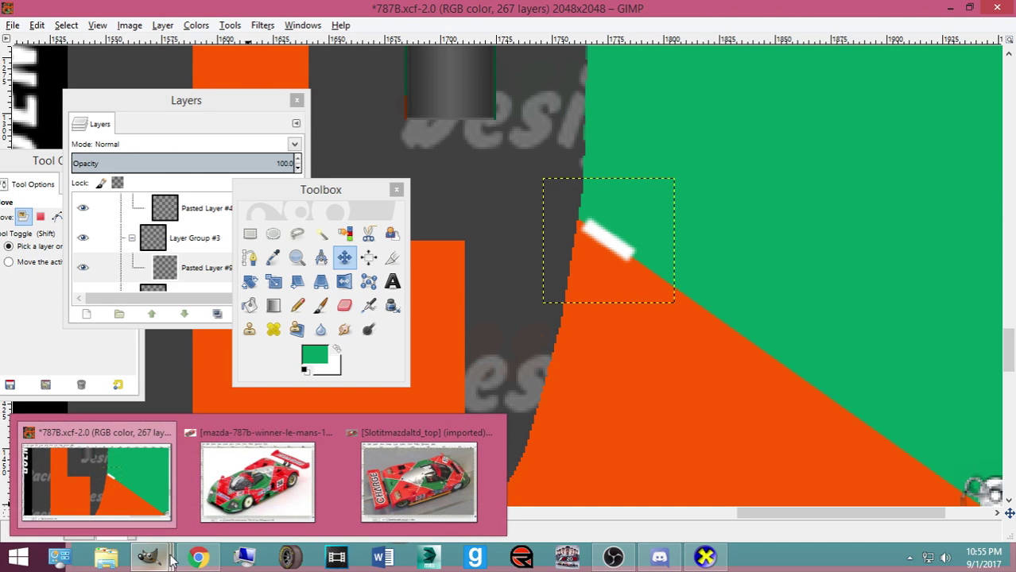
Bring the YouTube video in Chrome to the front
mouse_move(214, 558)
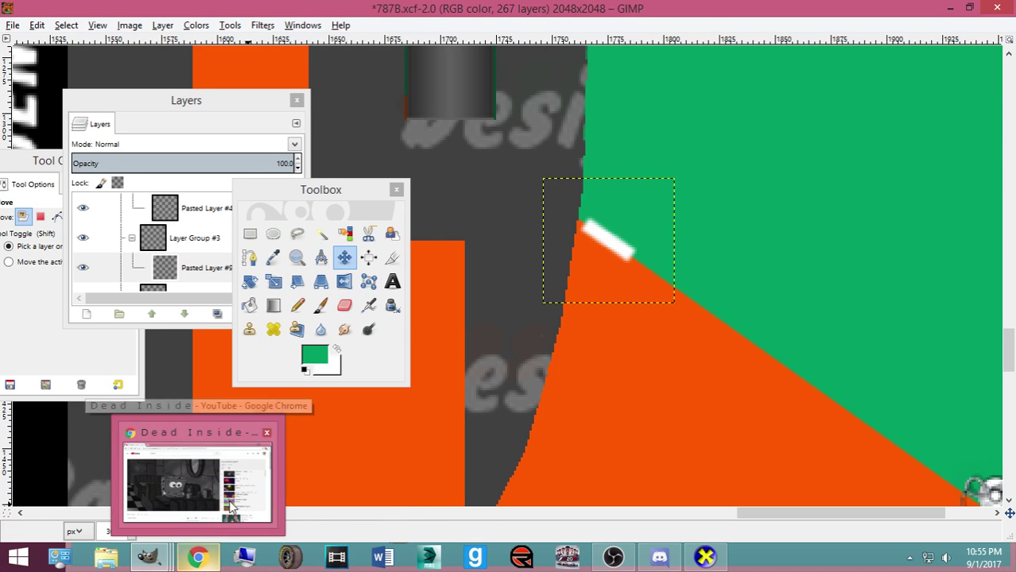
key("ctrl+shift")
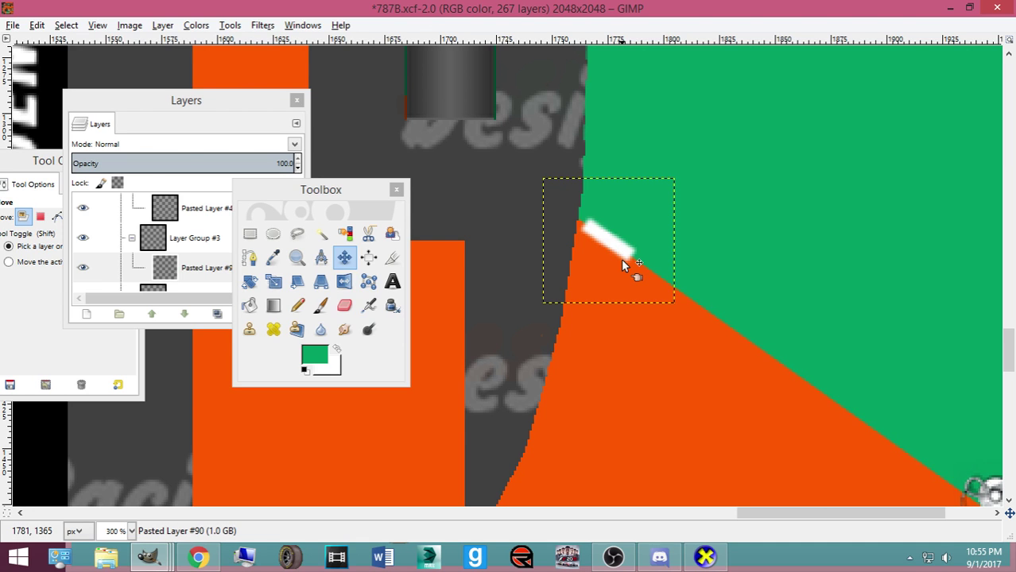
left_click(198, 557)
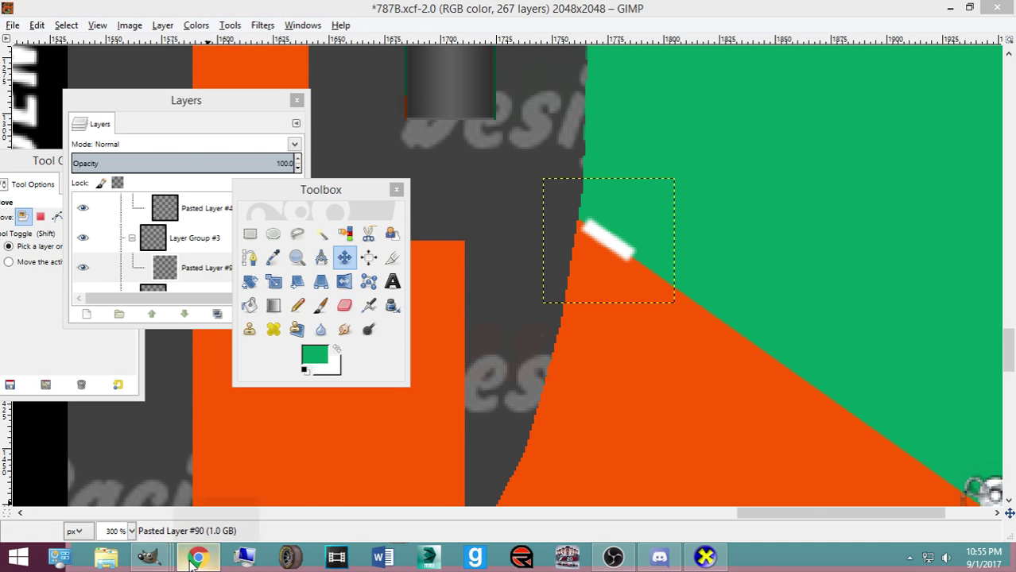
Pause the YouTube video, then return to the 787B livery image in GIMP
left_click(290, 333)
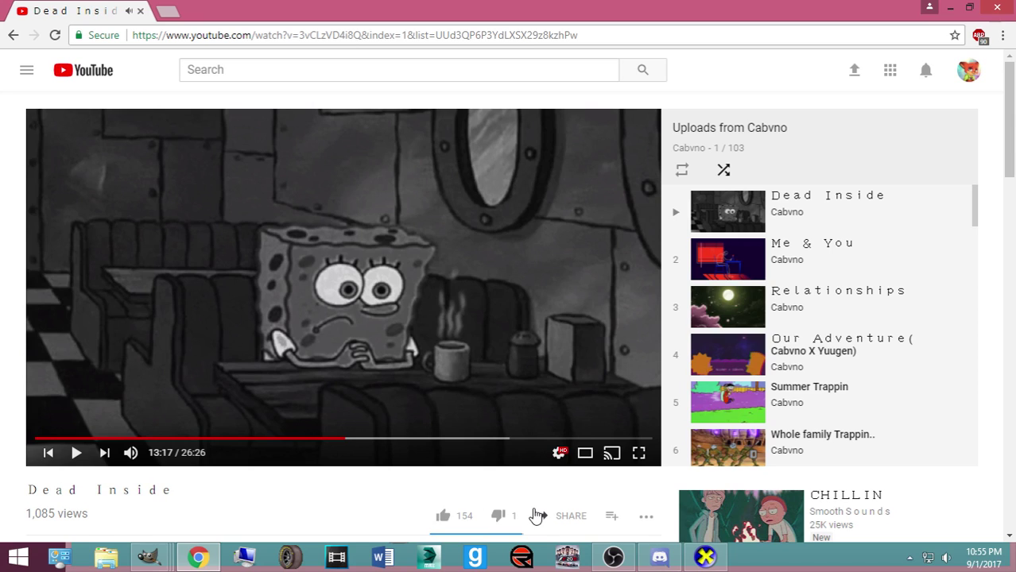
mouse_move(628, 563)
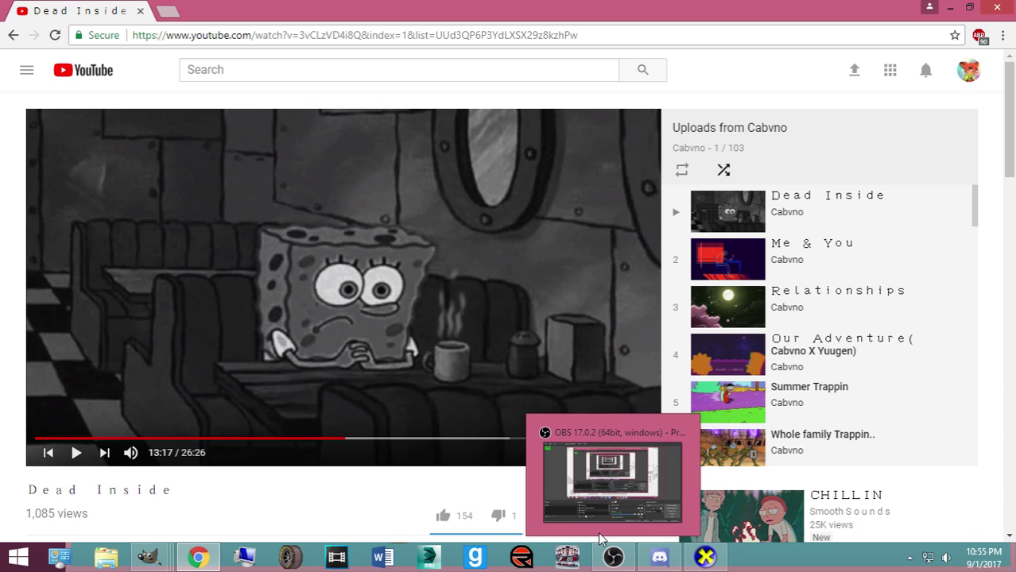
mouse_move(569, 499)
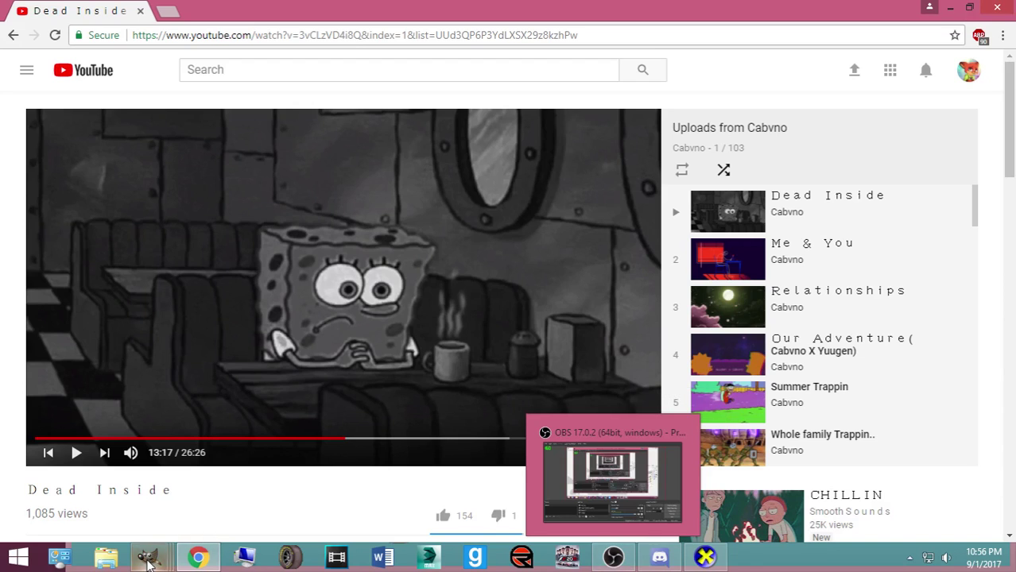
mouse_move(149, 556)
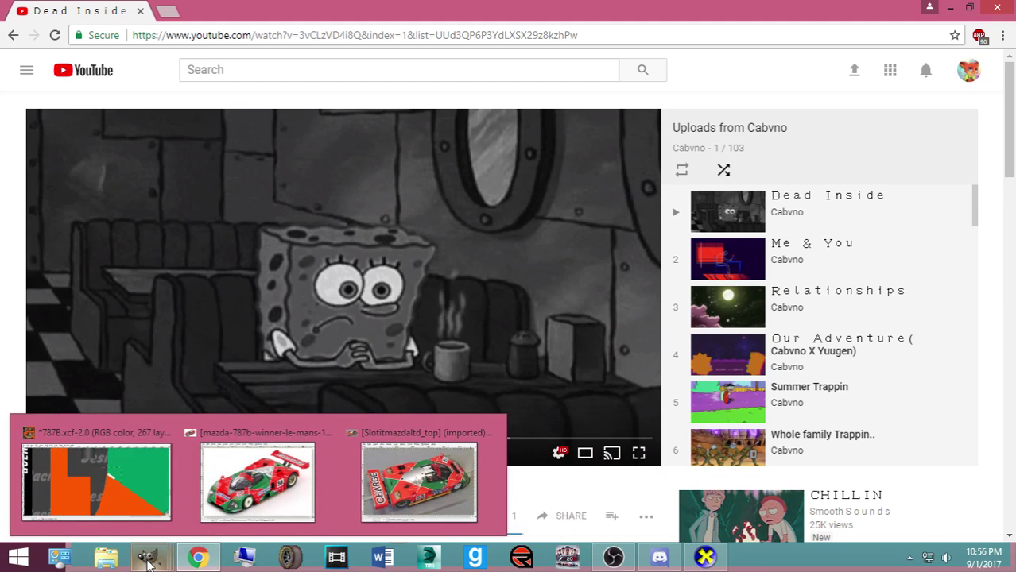
left_click(163, 497)
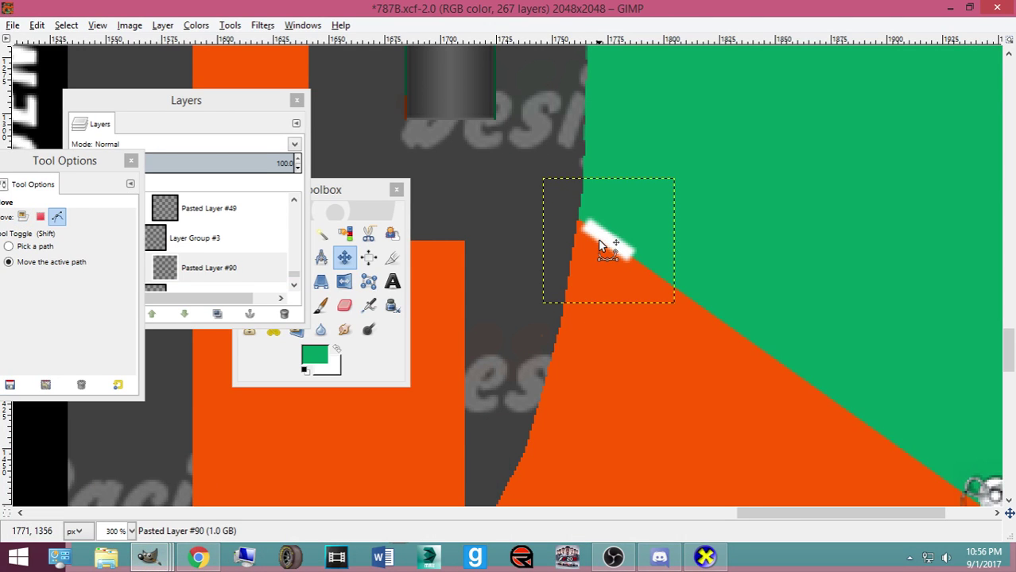
Paste more white dashes along the orange/green border down to the black strip, then save 787B.xcf
left_click_drag(602, 246, 788, 371)
key("ctrl+v")
key("ctrl+v")
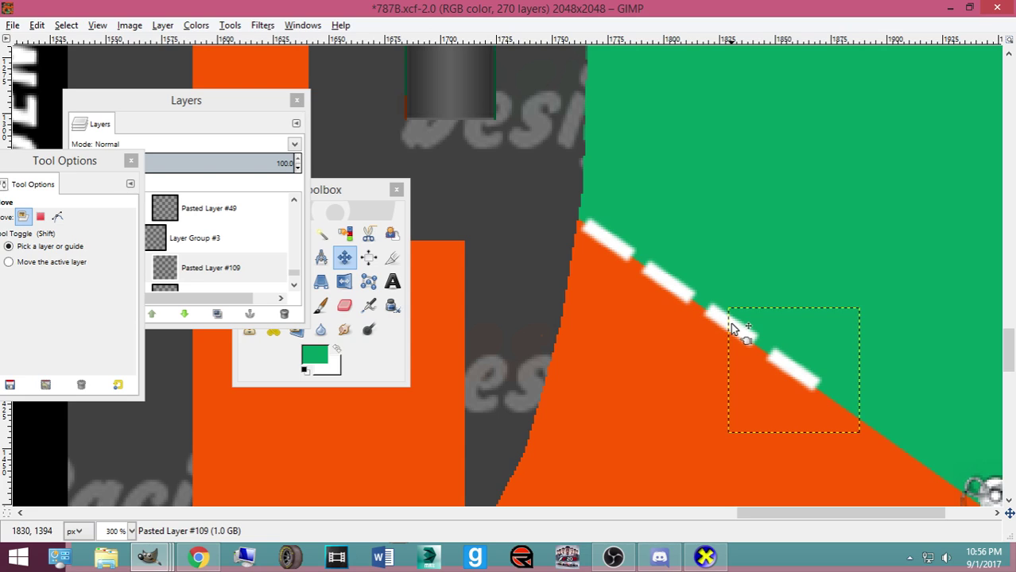
mouse_move(798, 382)
left_mouse_down()
mouse_move(835, 397)
mouse_move(797, 381)
left_mouse_up()
left_click_drag(740, 513, 784, 512)
scroll(635, 358, "down", 3)
key("ctrl+v")
left_click_drag(578, 268, 804, 419)
key("ctrl+v")
key("ctrl+v")
key("ctrl+v")
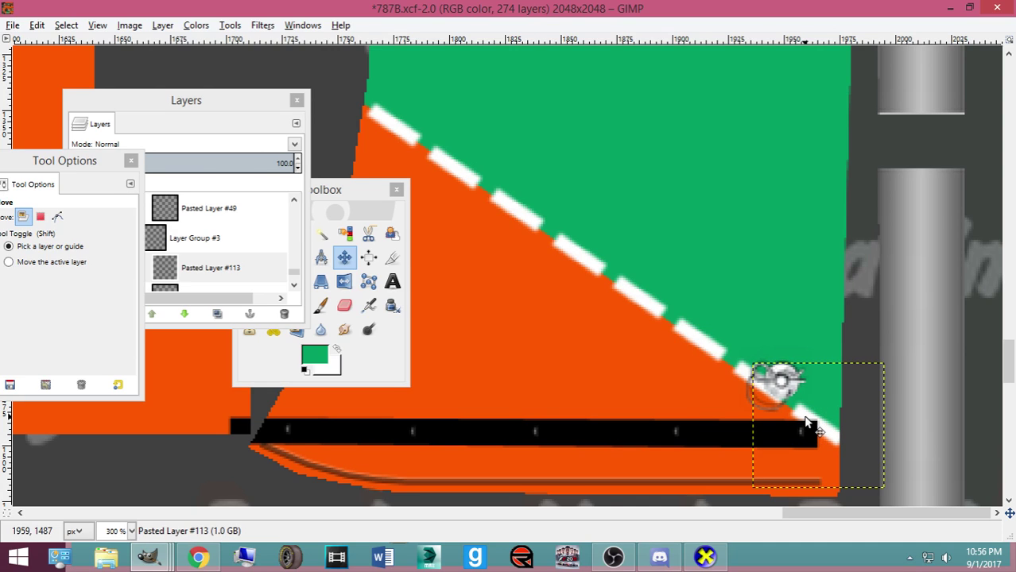
left_click_drag(804, 421, 811, 424)
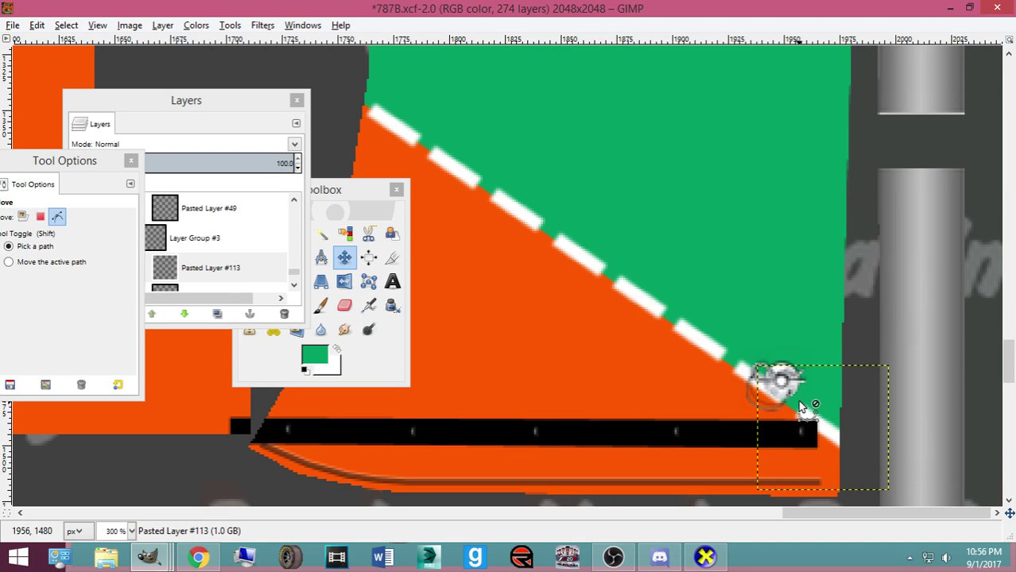
key("ctrl+s")
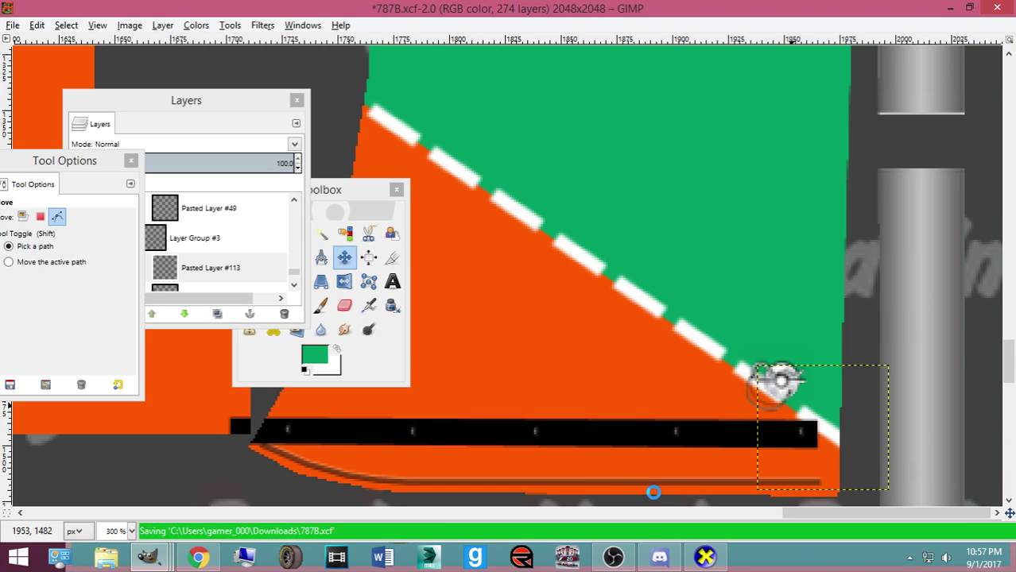
Export the skin to Mustang2016ST.bmp and turn the CarView car to inspect the livery and rear
key("ctrl+e")
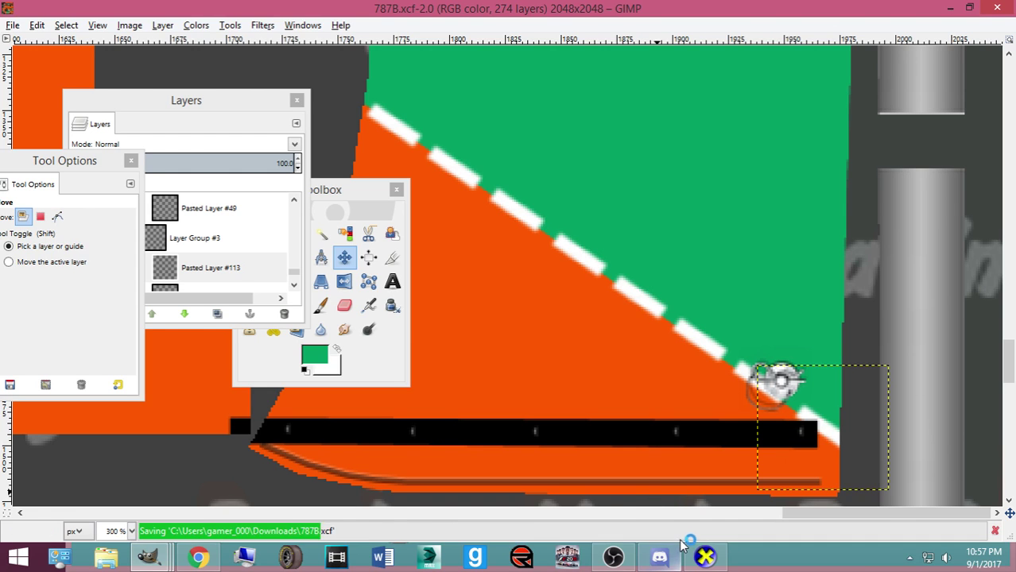
left_click(704, 556)
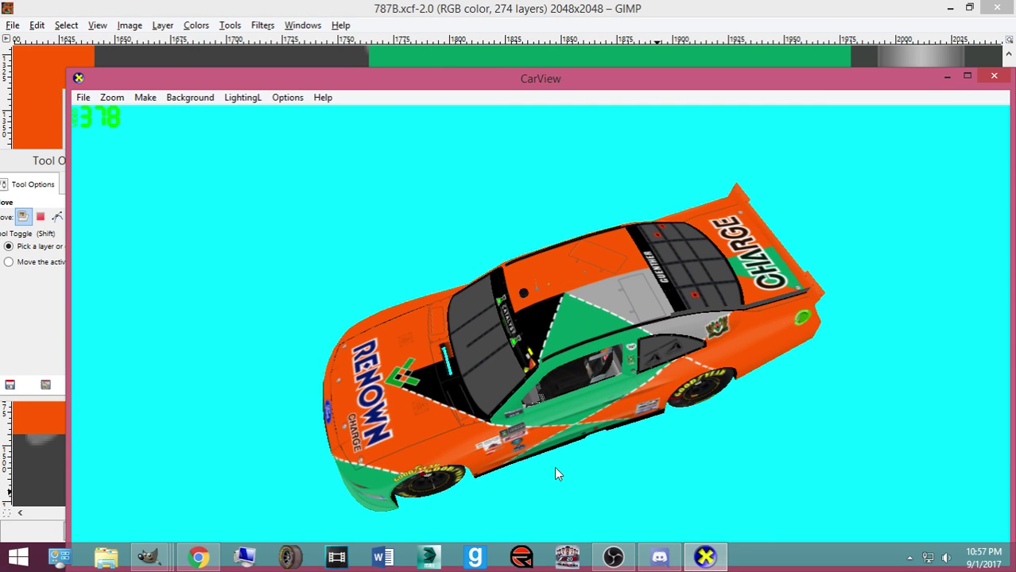
left_click_drag(585, 442, 324, 414)
left_click_drag(363, 487, 247, 566)
mouse_move(143, 559)
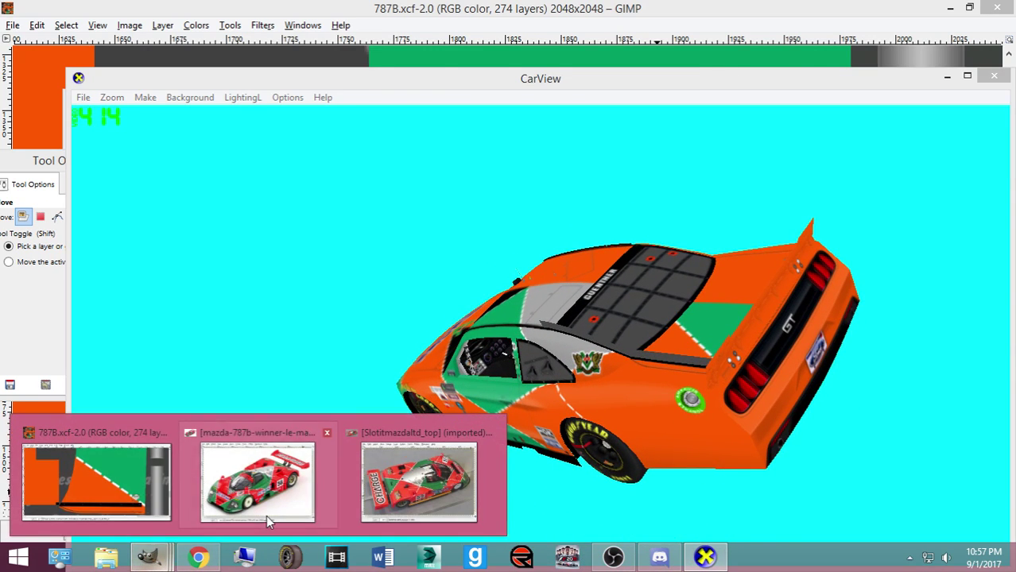
mouse_move(265, 515)
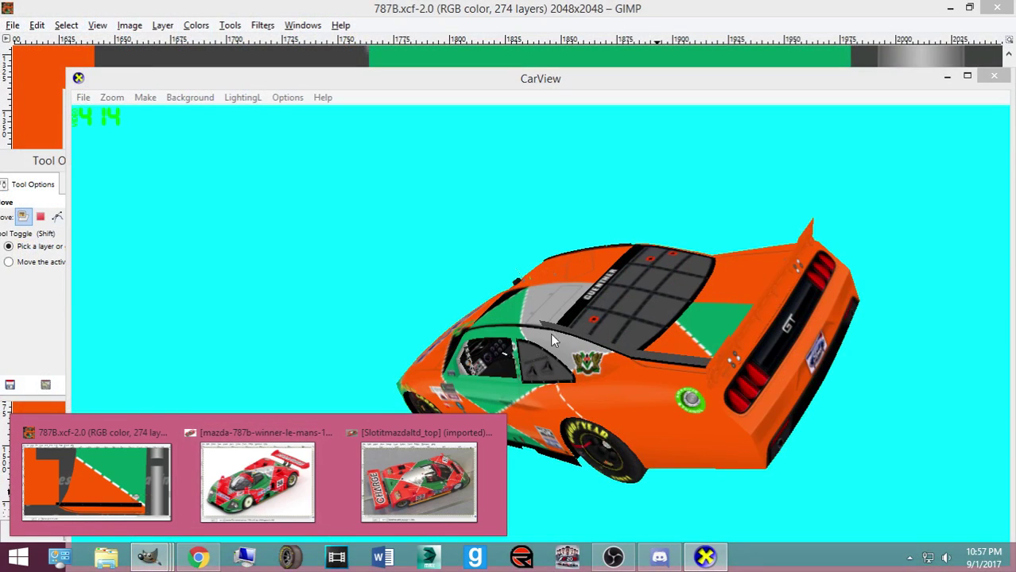
left_click_drag(550, 333, 619, 454)
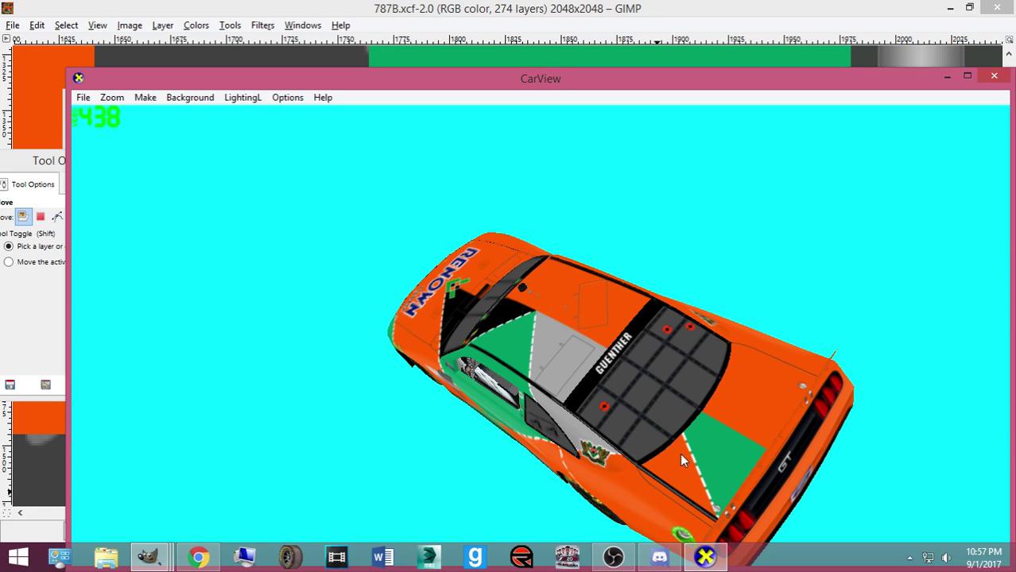
left_click_drag(676, 474, 603, 462)
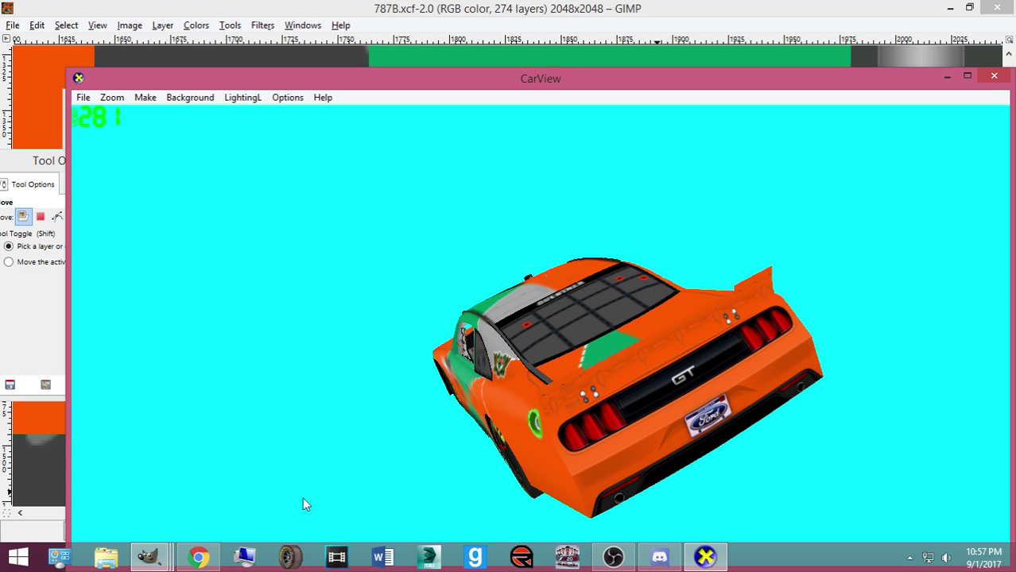
Set the OBS Mic/Aux source device to Microphone (Conexant SmartAudio HD)
left_click(613, 556)
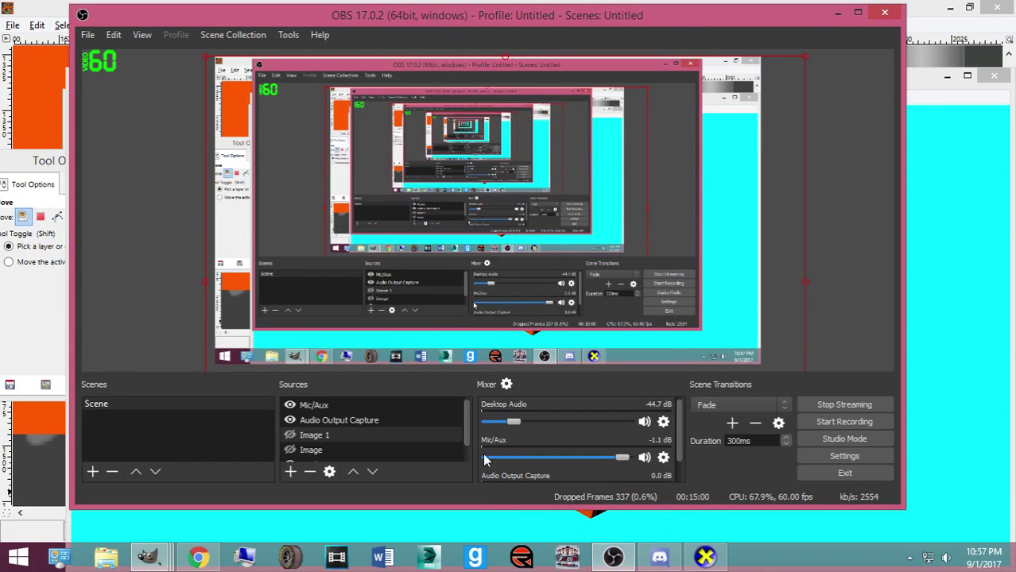
left_click(318, 423)
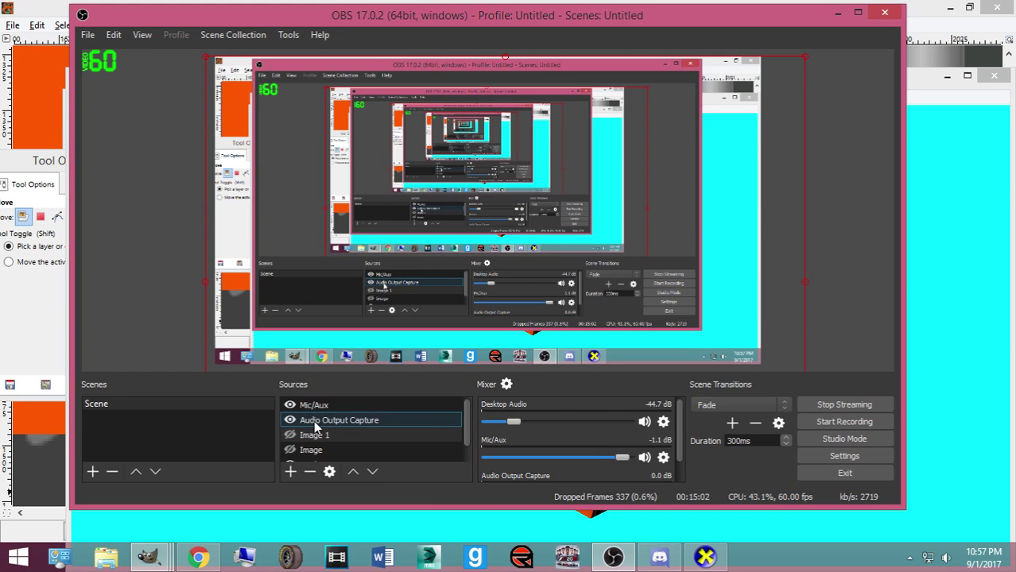
left_click(350, 404)
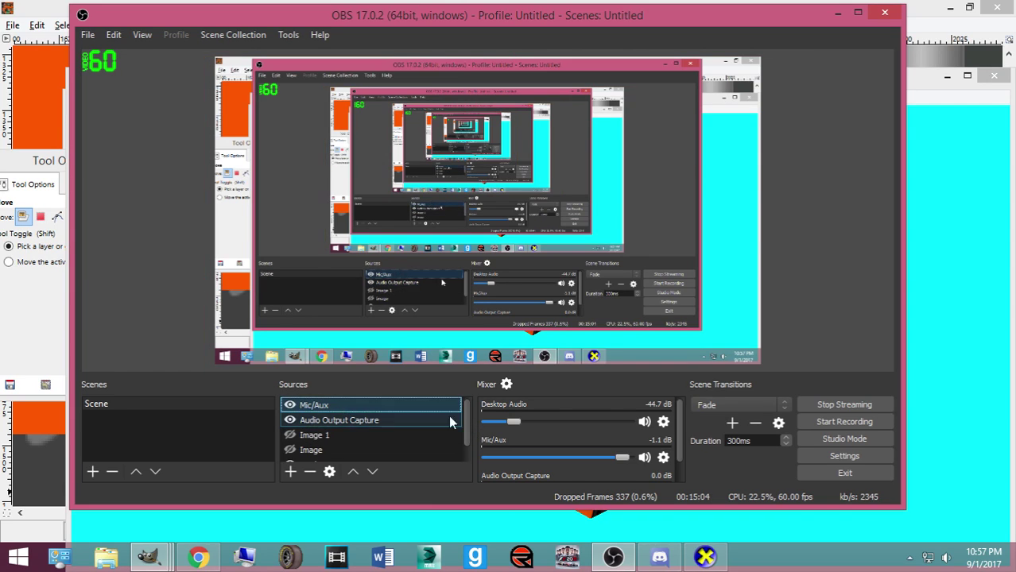
right_click(335, 406)
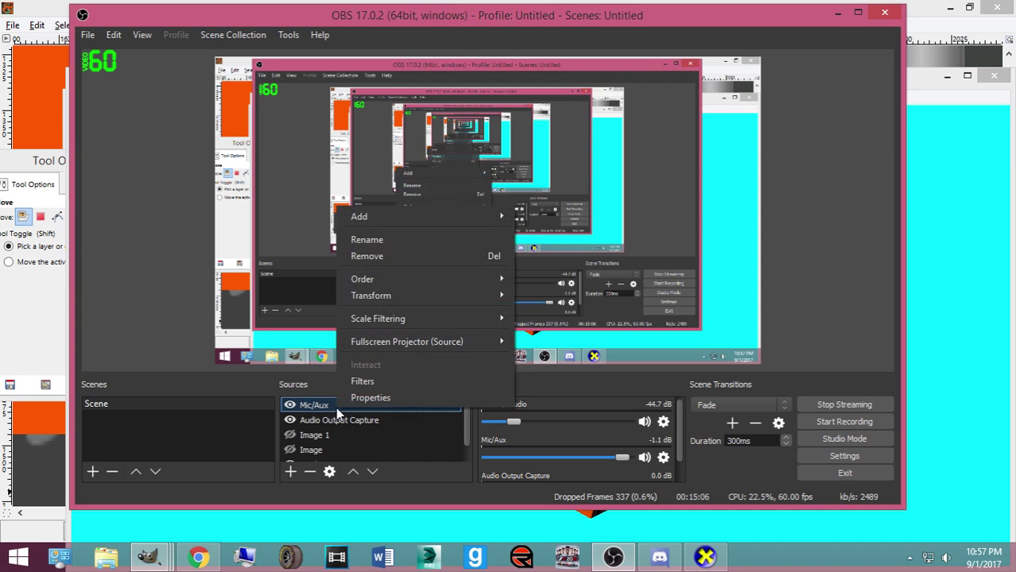
left_click(372, 398)
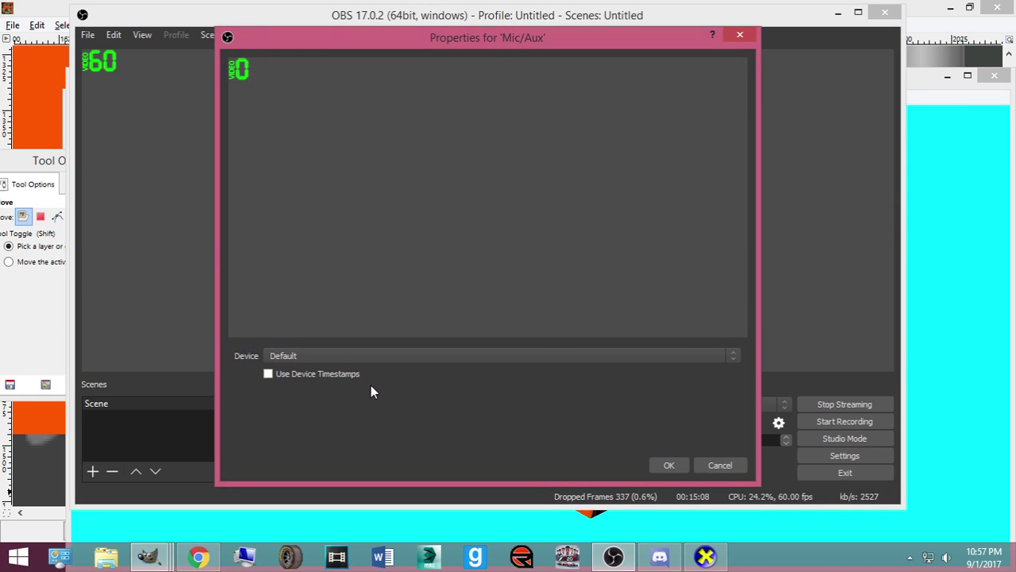
left_click(308, 362)
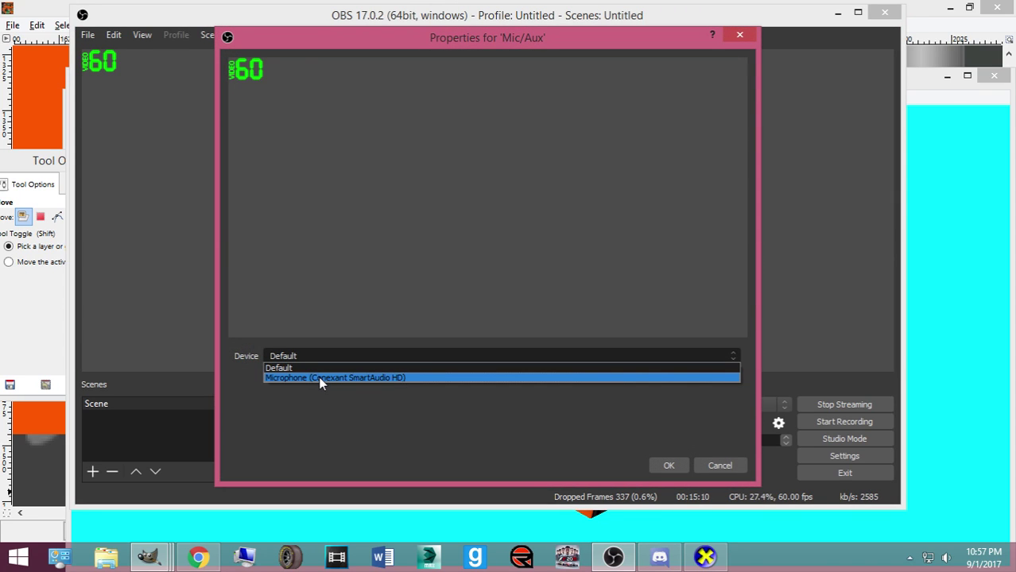
left_click(319, 379)
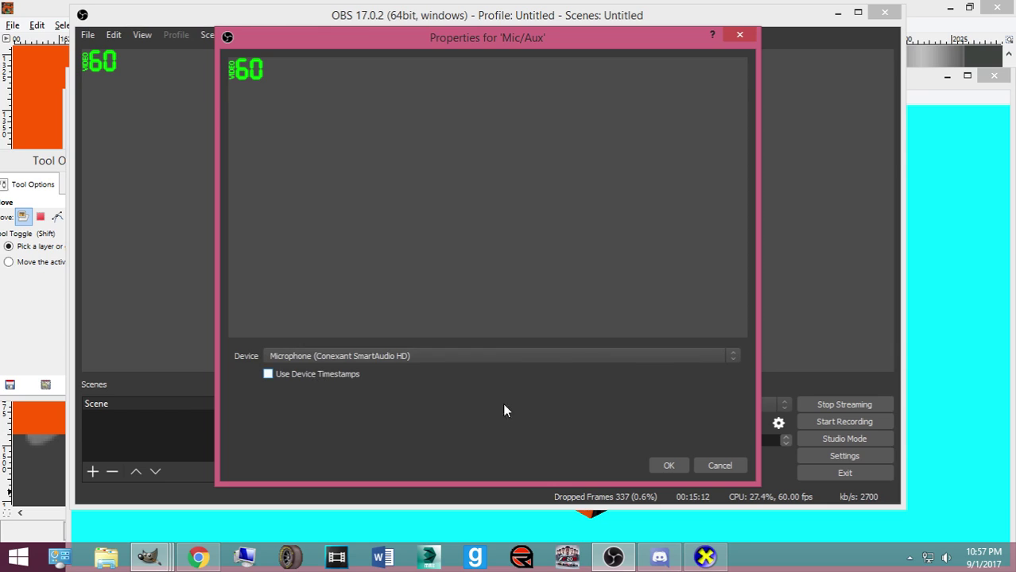
left_click(665, 461)
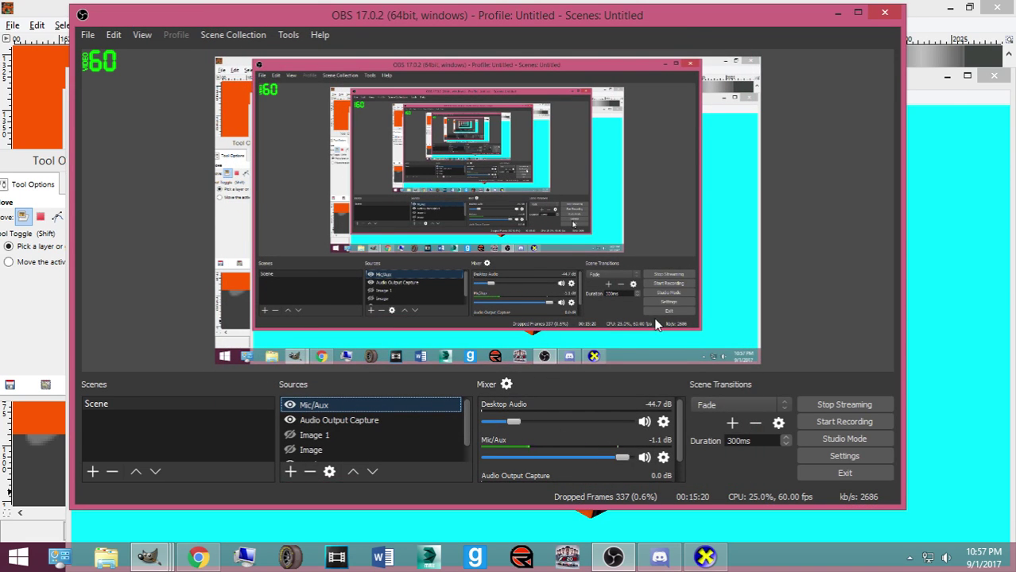
Mute Desktop Audio, then unmute it again
left_click(644, 424)
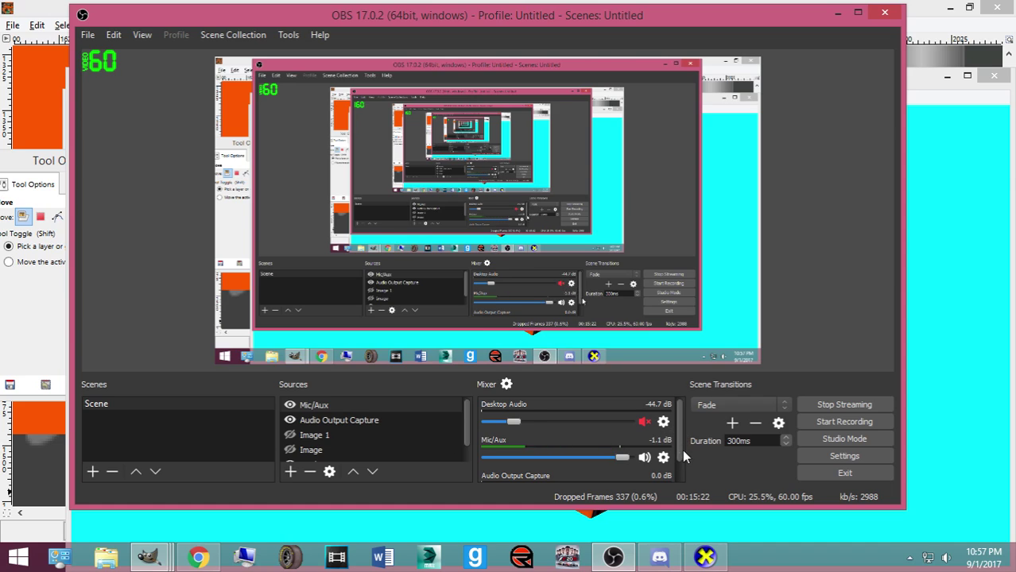
scroll(677, 456, "down", 1)
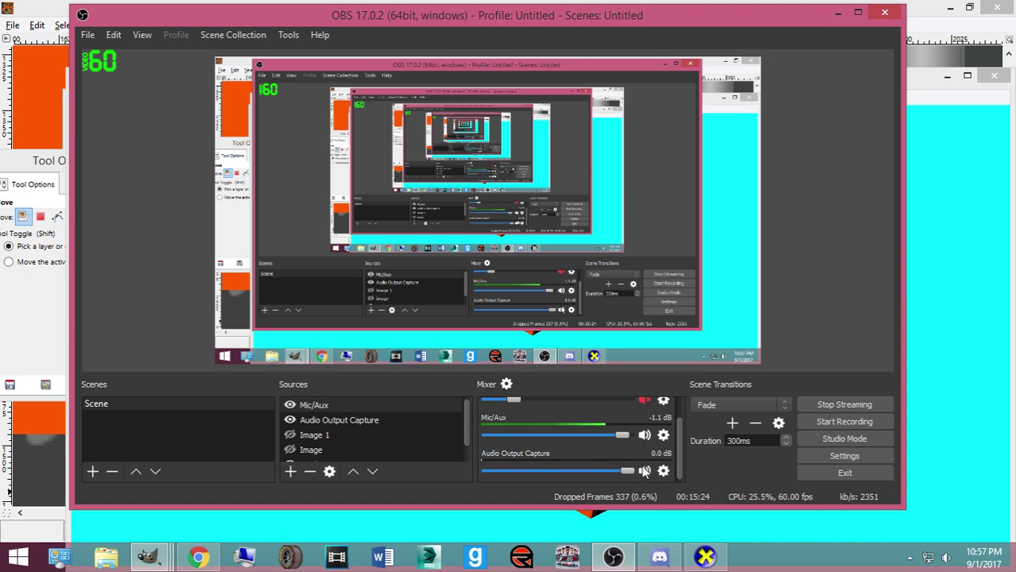
scroll(644, 473, "up", 1)
left_click(644, 422)
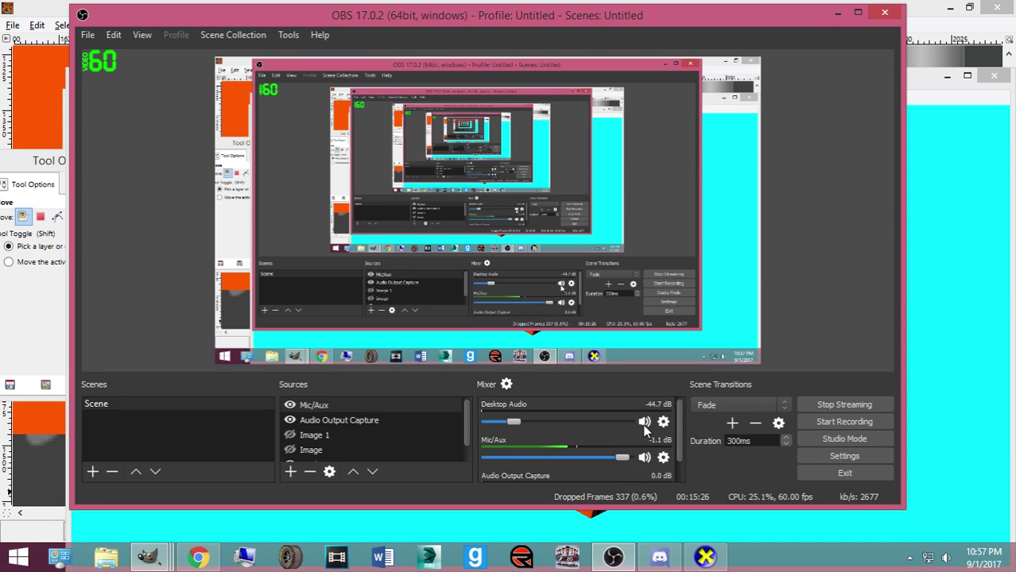
Resume the YouTube video, then minimize YouTube and OBS to reveal CarView
left_click(197, 556)
left_click(245, 396)
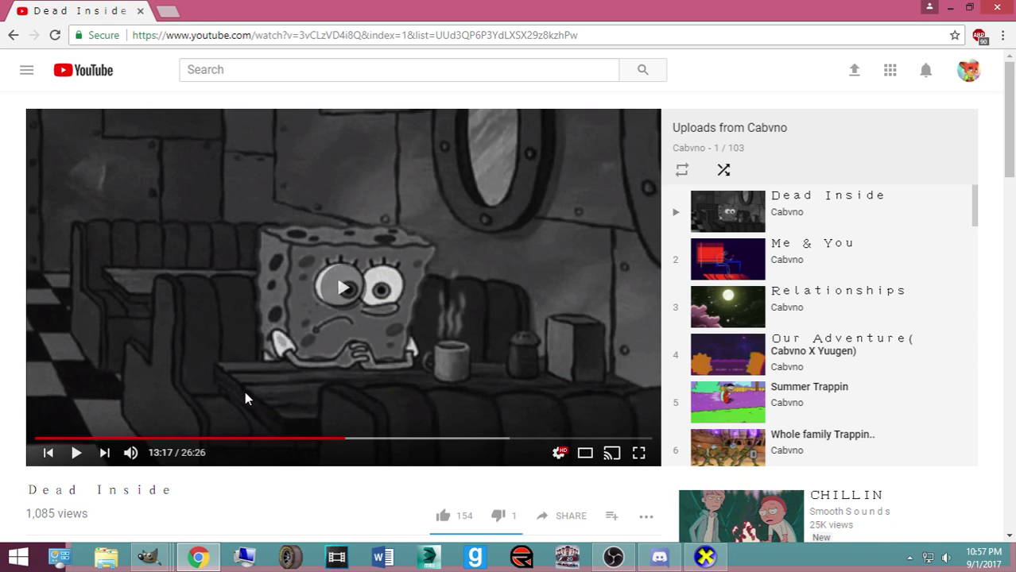
left_click(949, 8)
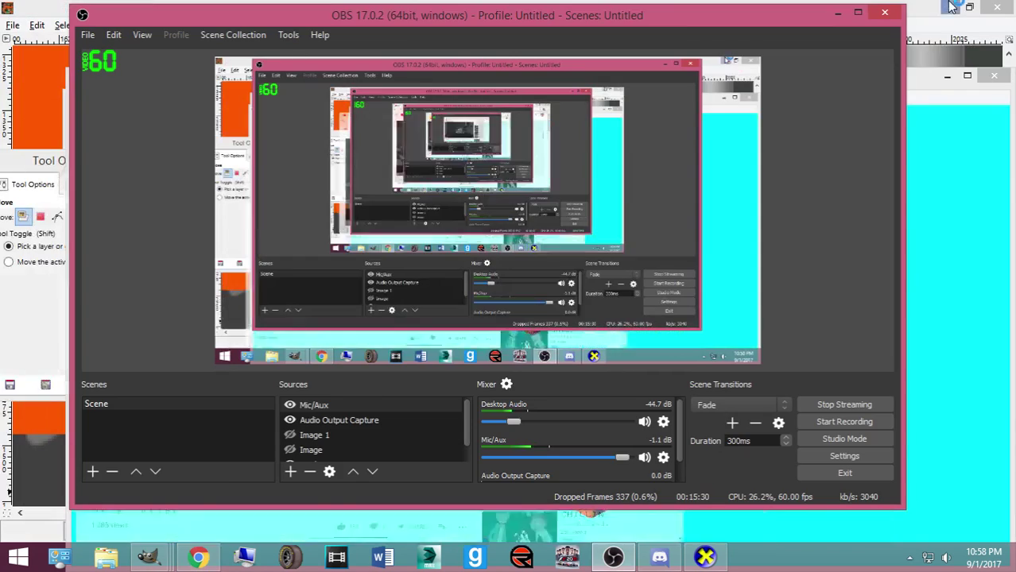
left_click(838, 15)
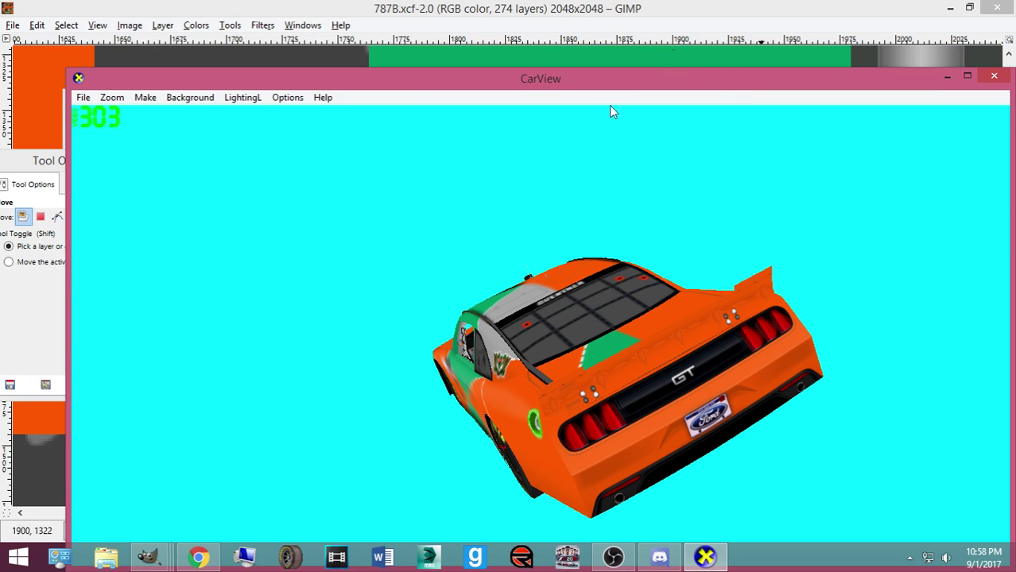
Bring the 787B image forward, make the Green layer active and choose Rectangle Select
mouse_move(171, 550)
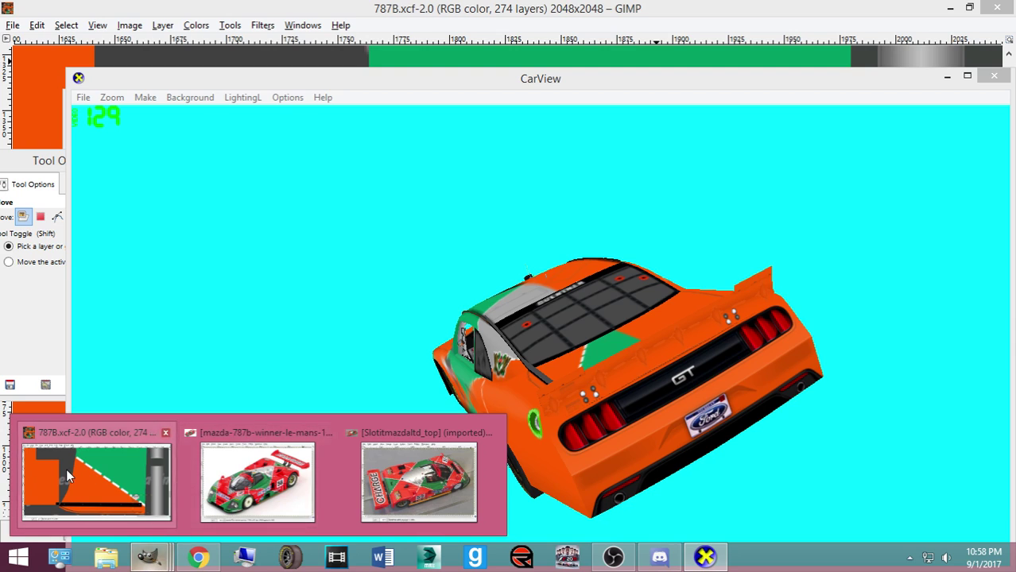
left_click(66, 468)
scroll(517, 314, "down", 3)
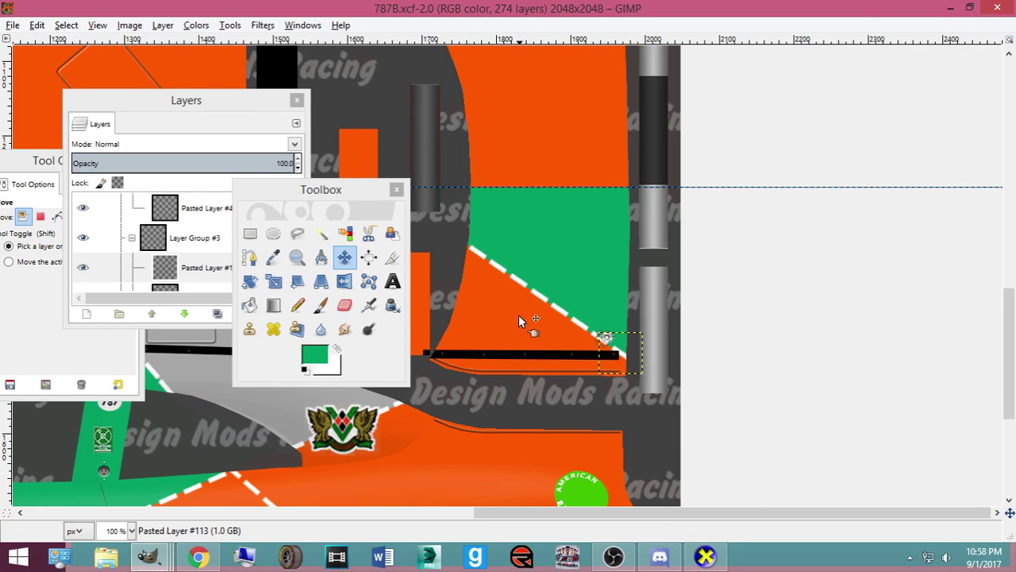
scroll(548, 241, "up", 2)
scroll(548, 246, "up", 4)
scroll(556, 302, "down", 2)
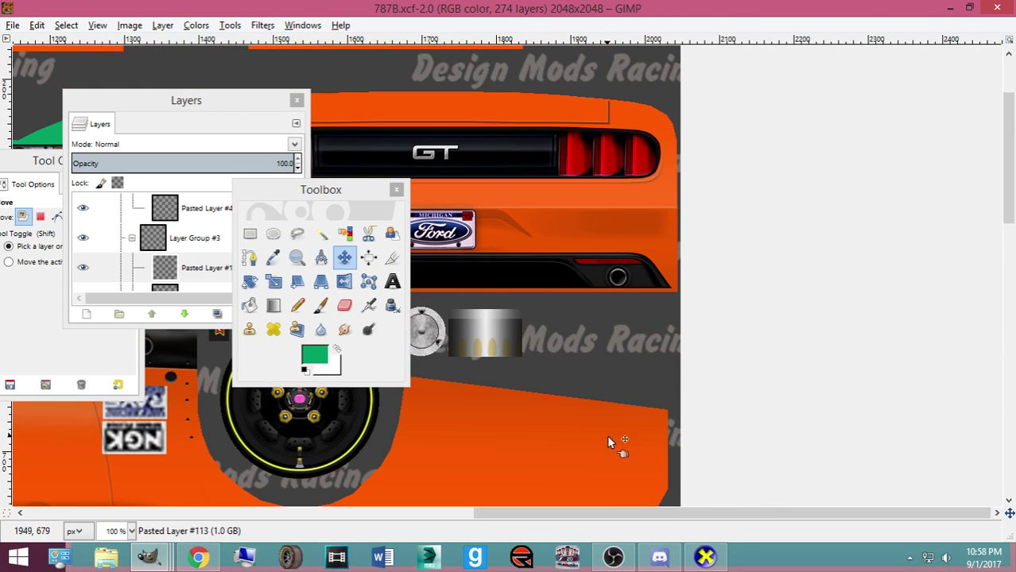
left_click_drag(679, 515, 533, 509)
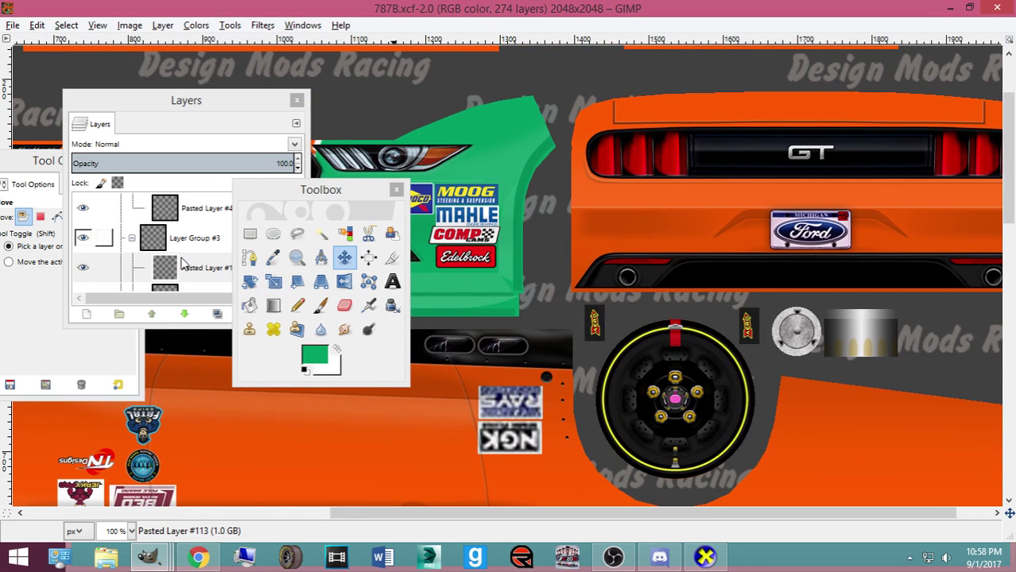
scroll(205, 263, "down", 5)
left_click(159, 217)
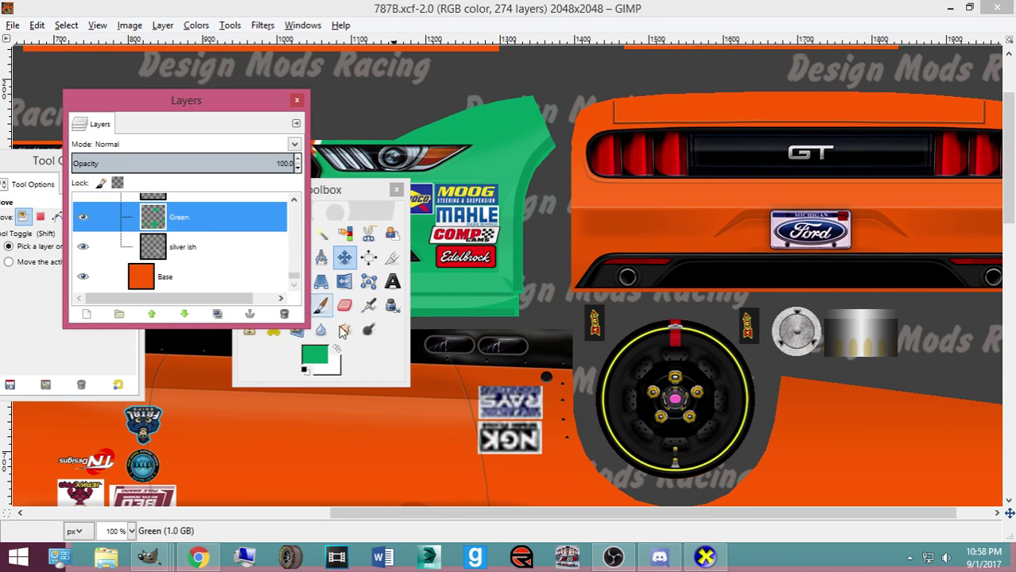
left_click(379, 352)
left_click(248, 233)
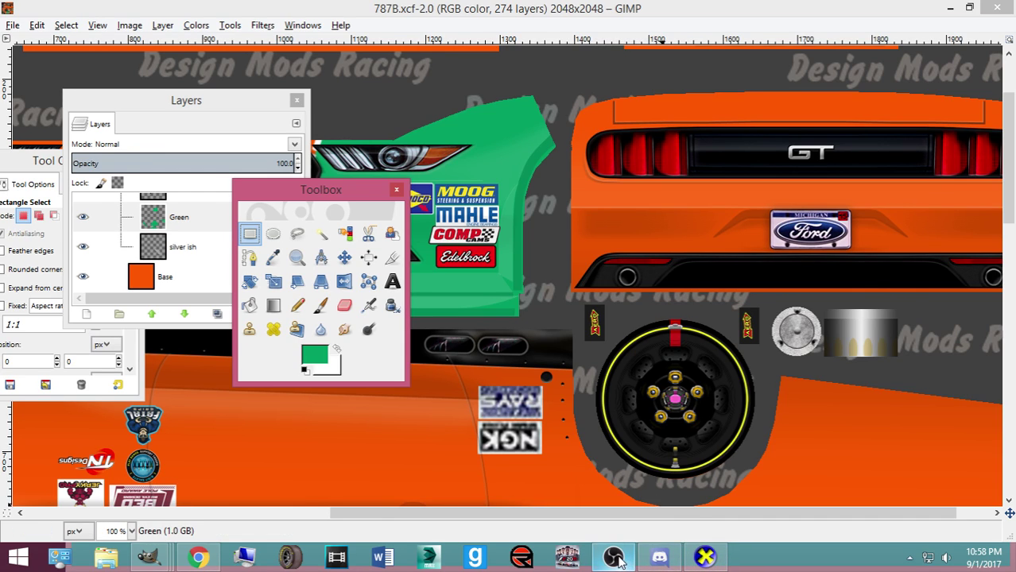
Rotate the CarView car to top and left-side views
mouse_move(710, 561)
left_click(711, 488)
left_click_drag(711, 488, 769, 473)
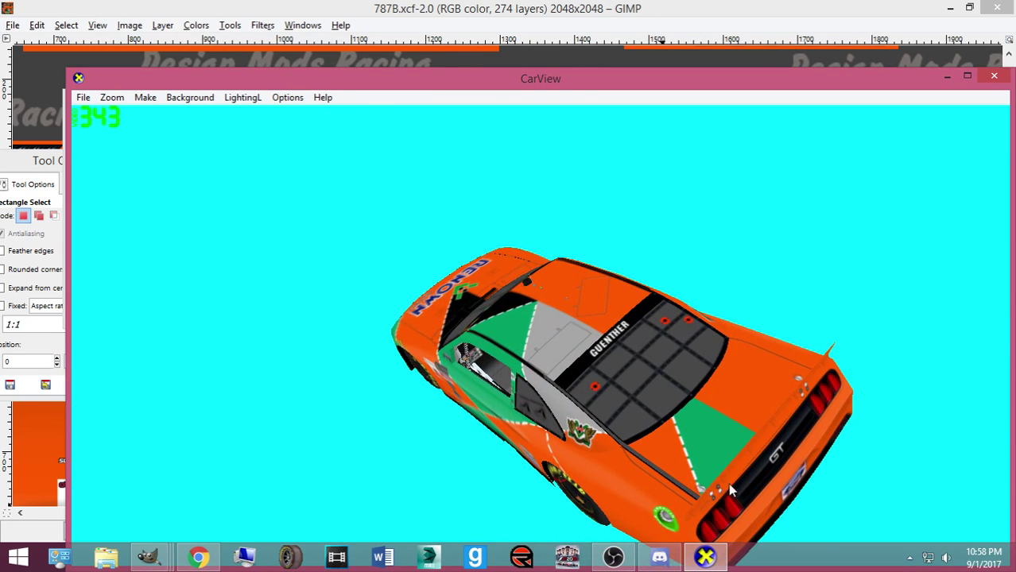
left_click_drag(699, 496, 475, 453)
Back in GIMP, add a vertical guide at 1721 px through the licence plate
left_click(147, 555)
left_click(173, 501)
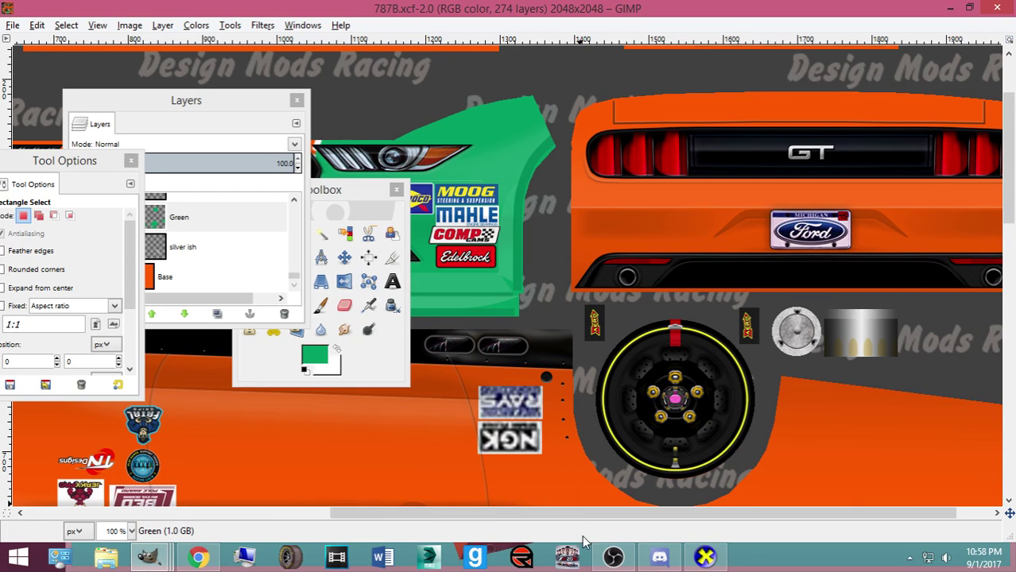
left_click_drag(8, 139, 815, 246)
Select the rear bumper area up to the guide and bucket-fill it green
left_click(350, 195)
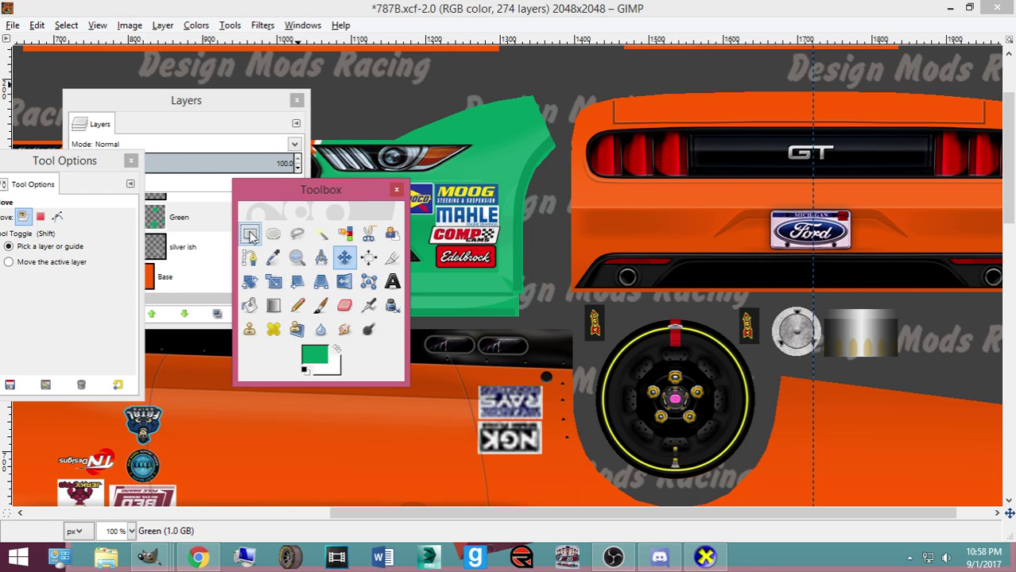
left_click(249, 234)
mouse_move(651, 80)
left_mouse_down()
mouse_move(735, 164)
mouse_move(817, 306)
mouse_move(812, 315)
left_mouse_up()
left_click(250, 306)
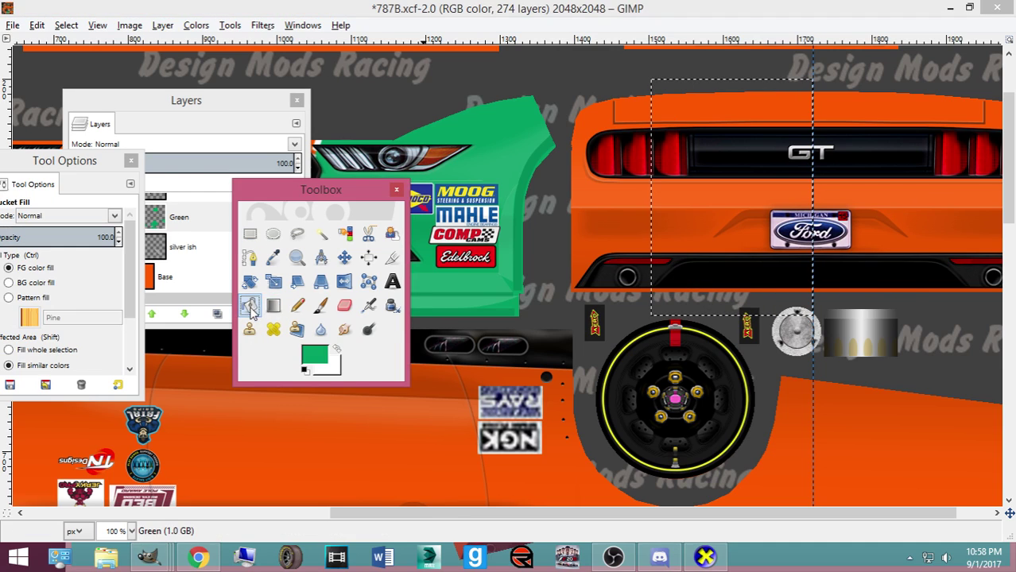
left_click(674, 241)
Export to Mustang2016ST.bmp and view the green rear band in CarView
key("ctrl+e")
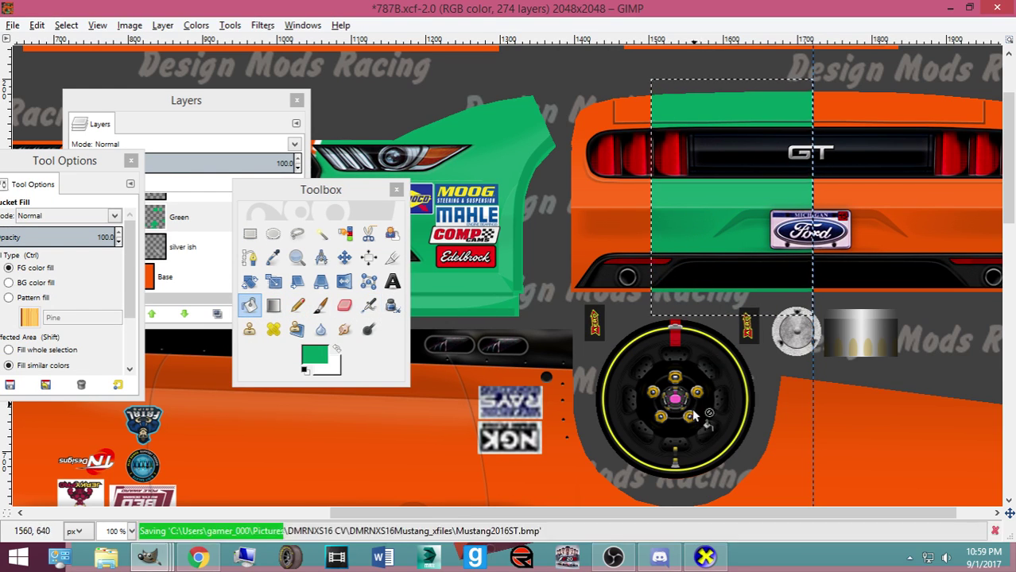
left_click(705, 557)
left_click_drag(551, 441, 538, 440)
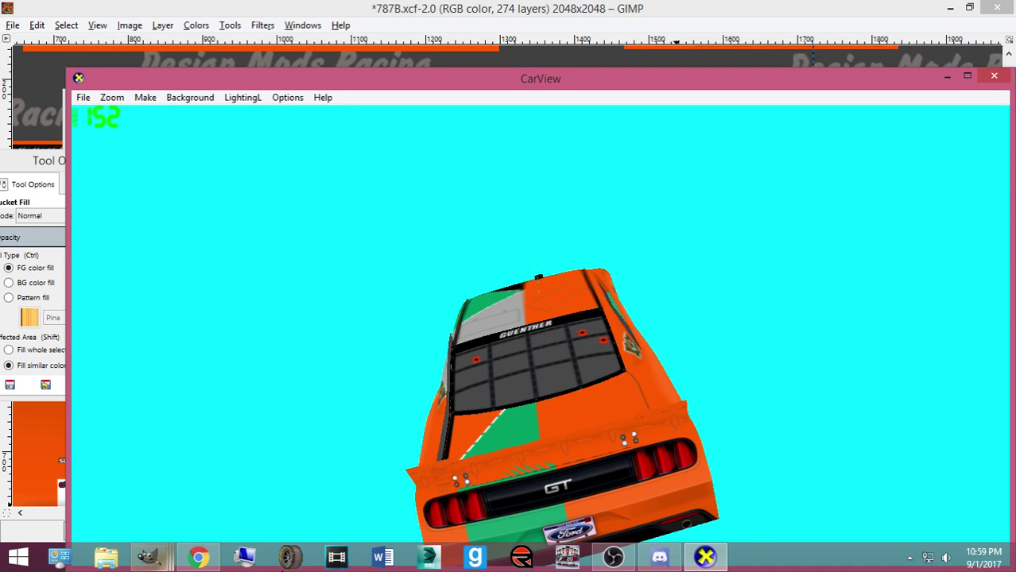
Switch the Mic/Aux source to the C-Media USB Audio Device microphone
left_click(612, 559)
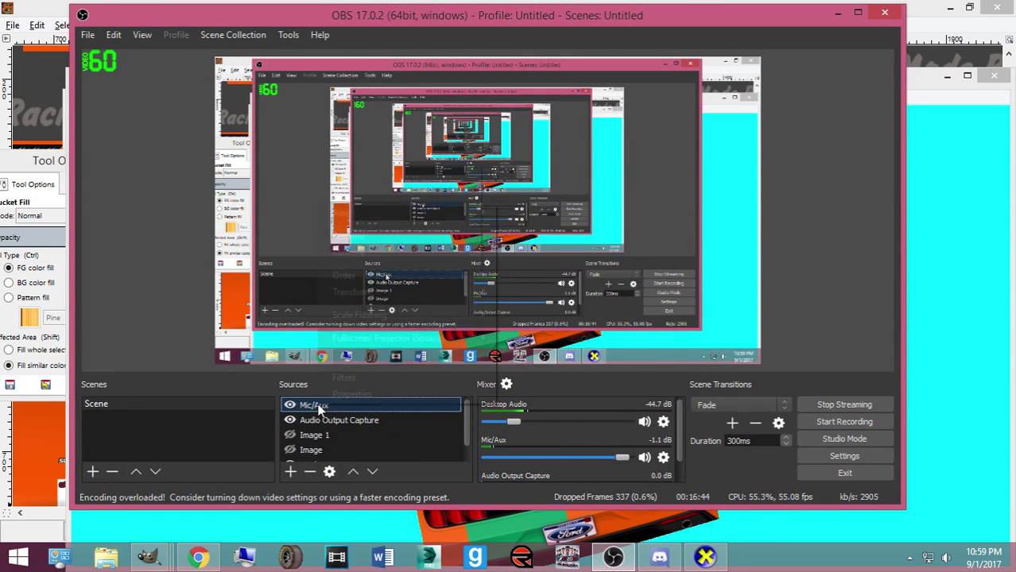
right_click(318, 402)
left_click(354, 390)
left_click(337, 360)
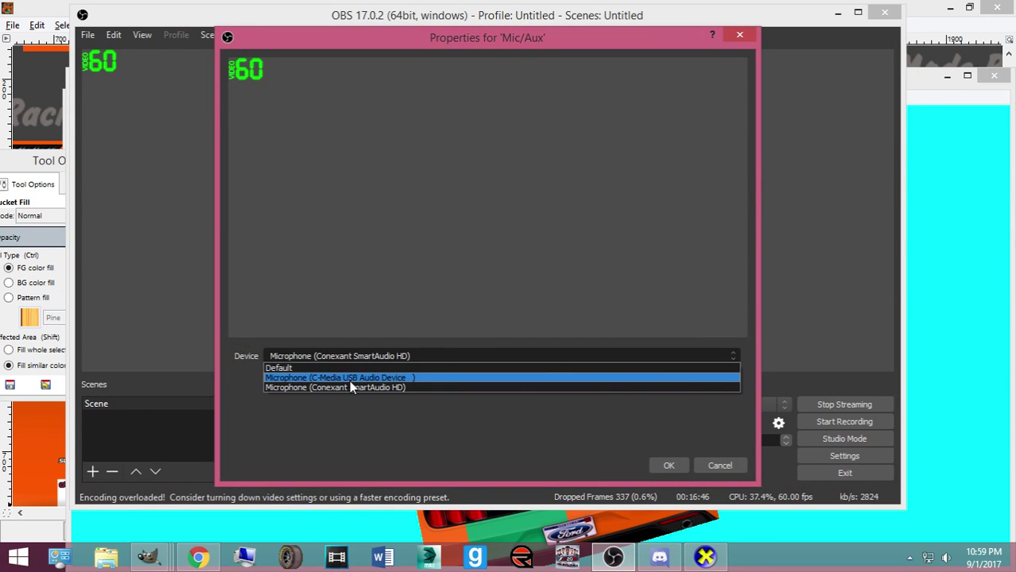
left_click(349, 380)
left_click(677, 465)
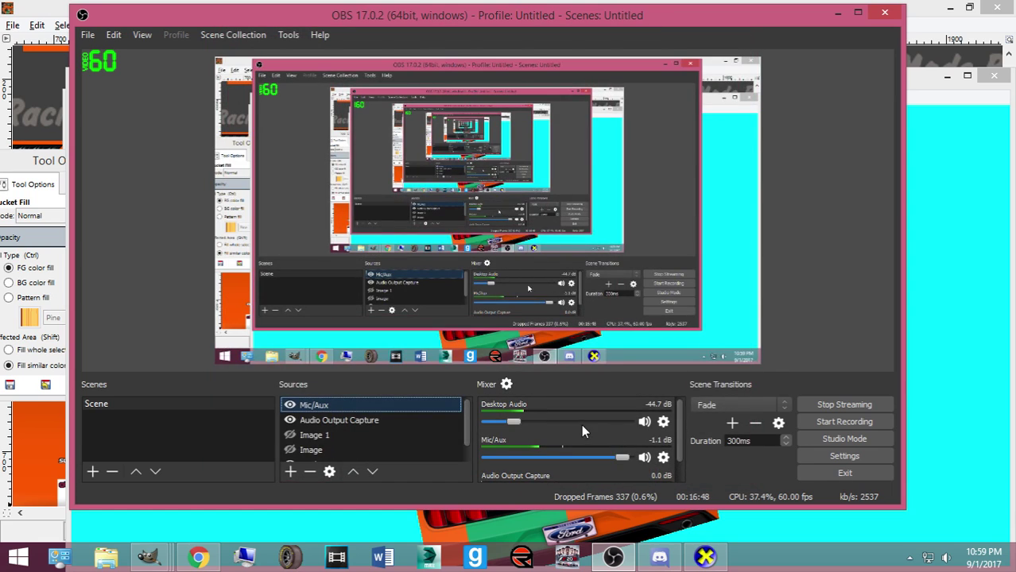
Toggle Audio Output Capture visibility, lower Desktop Audio to -65.8 dB, and minimise OBS
left_click(347, 420)
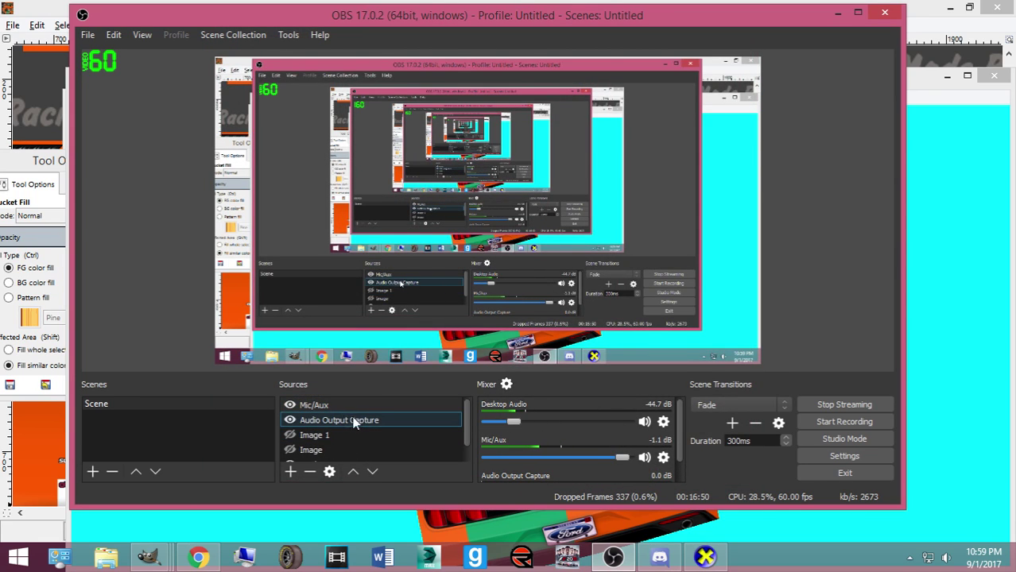
scroll(350, 420, "down", 1)
left_click(360, 421)
left_click(290, 406)
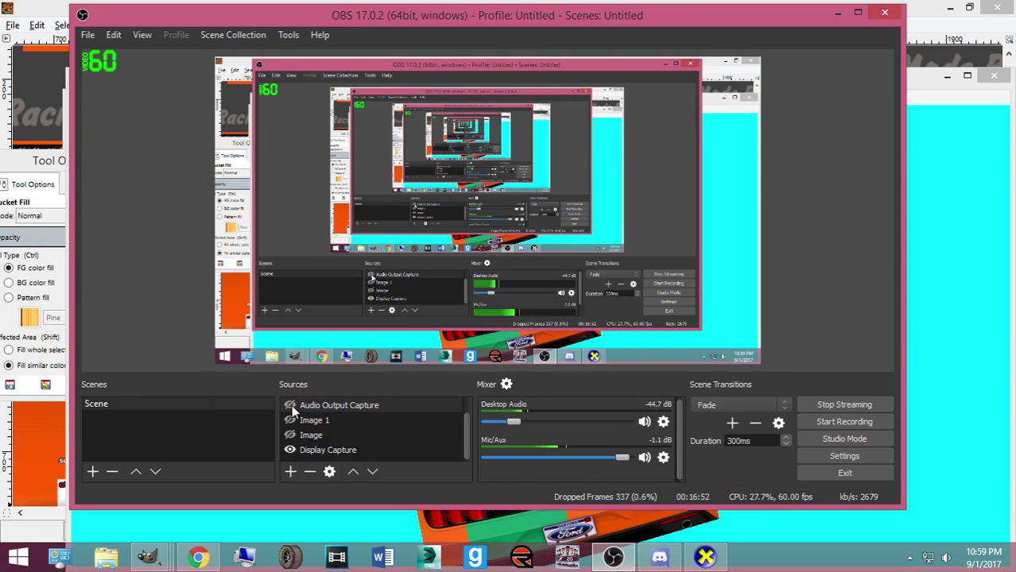
left_click(289, 405)
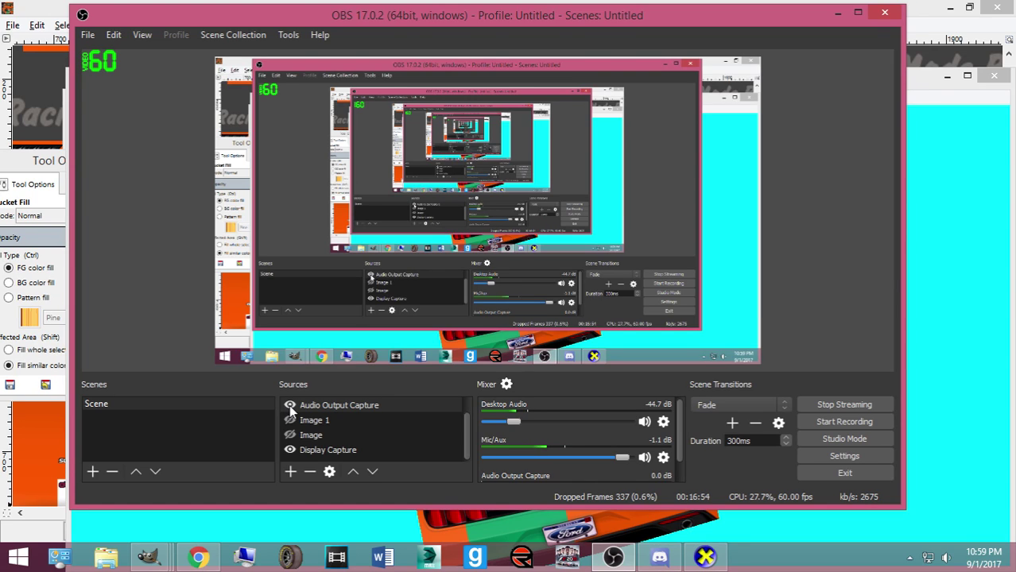
left_click_drag(521, 414, 496, 421)
left_click(644, 422)
left_click(643, 424)
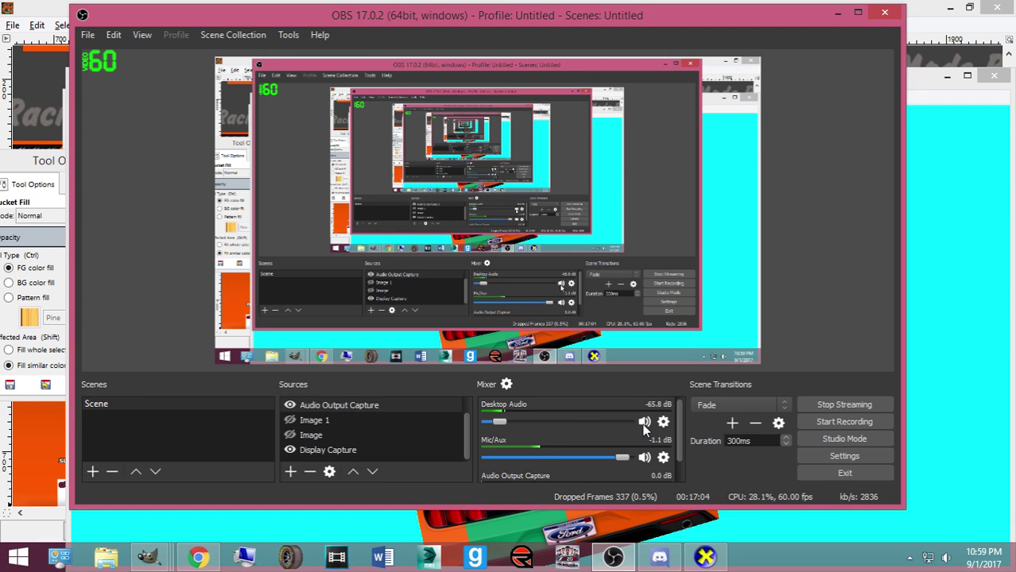
left_click(837, 14)
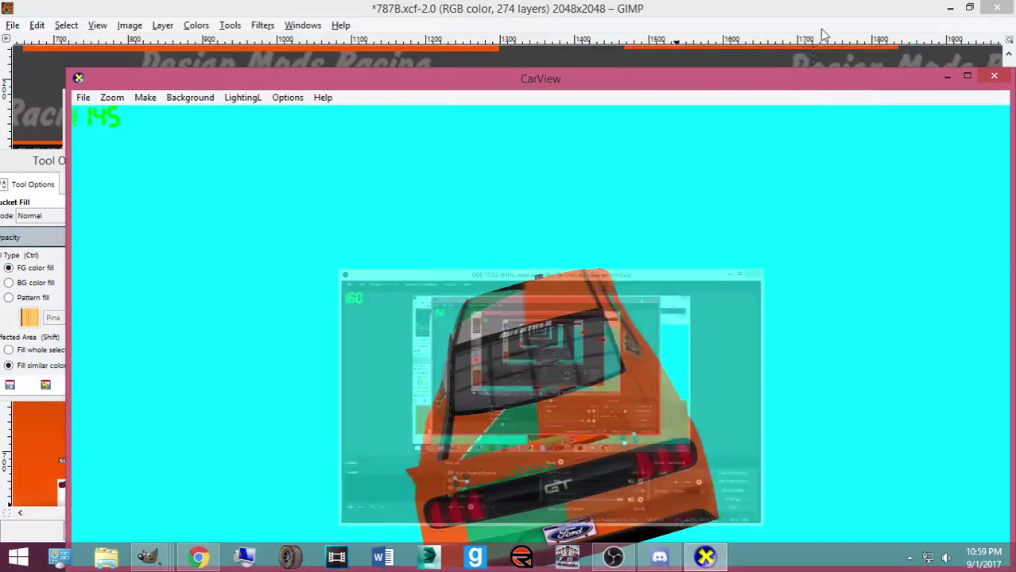
Rotate the car to a low rear-right view and maximise the CarView window
left_click_drag(676, 319, 548, 386)
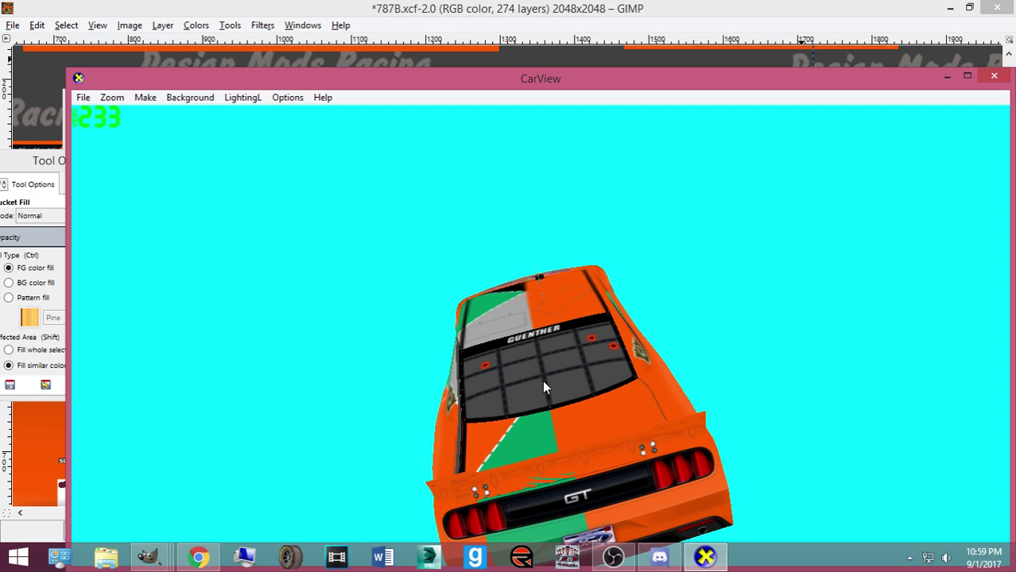
left_click_drag(426, 436, 591, 442)
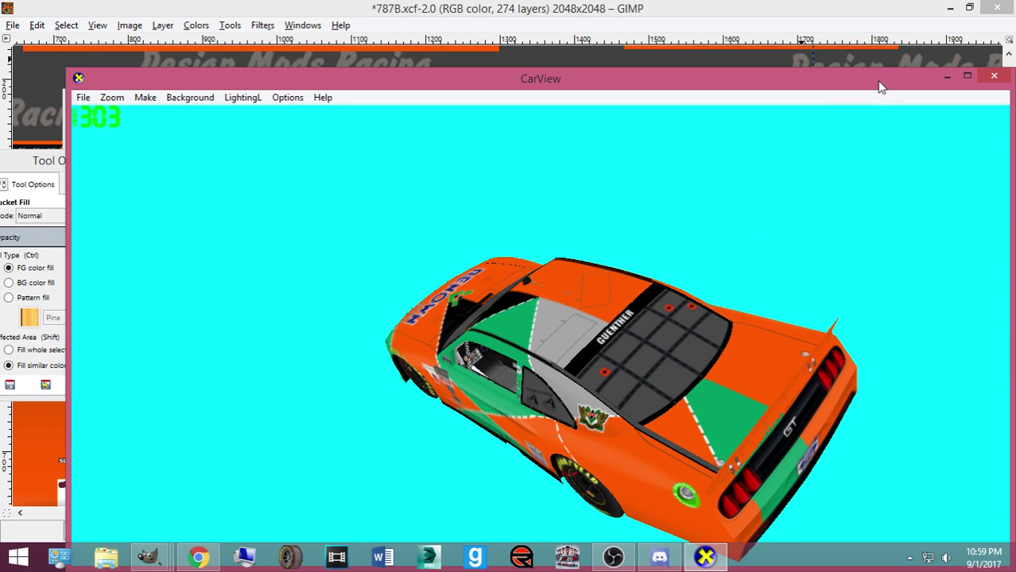
left_click(966, 76)
left_click_drag(643, 485, 781, 405)
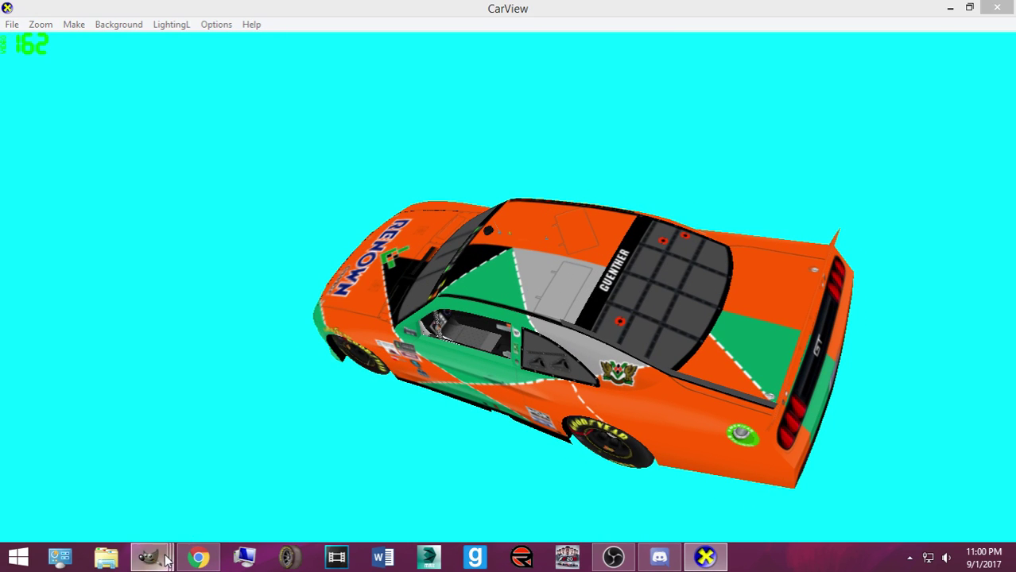
Copy, paste and anchor the green rear band onto the Green layer in 787B.xcf
mouse_move(149, 556)
left_click(95, 477)
key("ctrl+c")
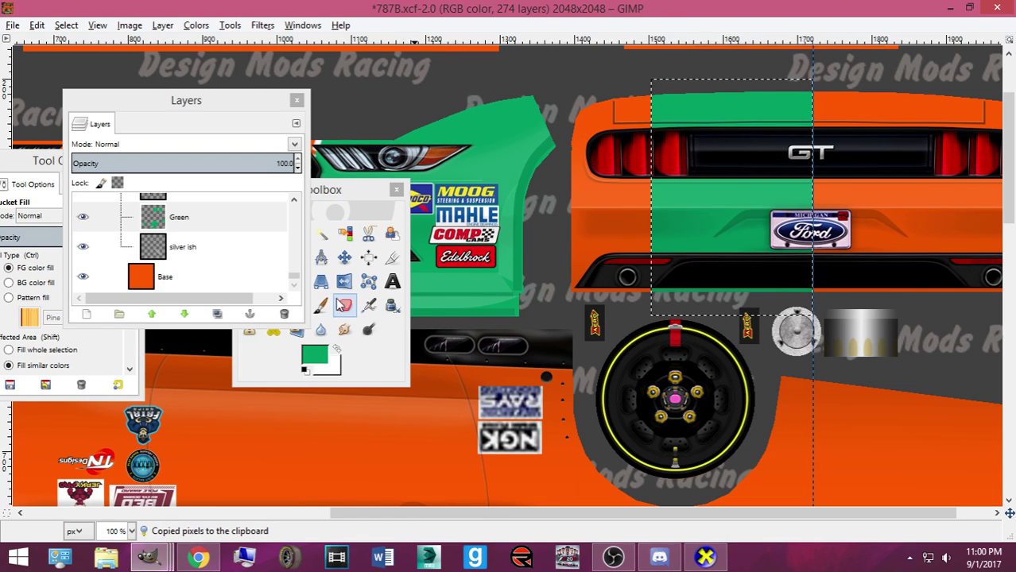
key("m")
key("ctrl+v")
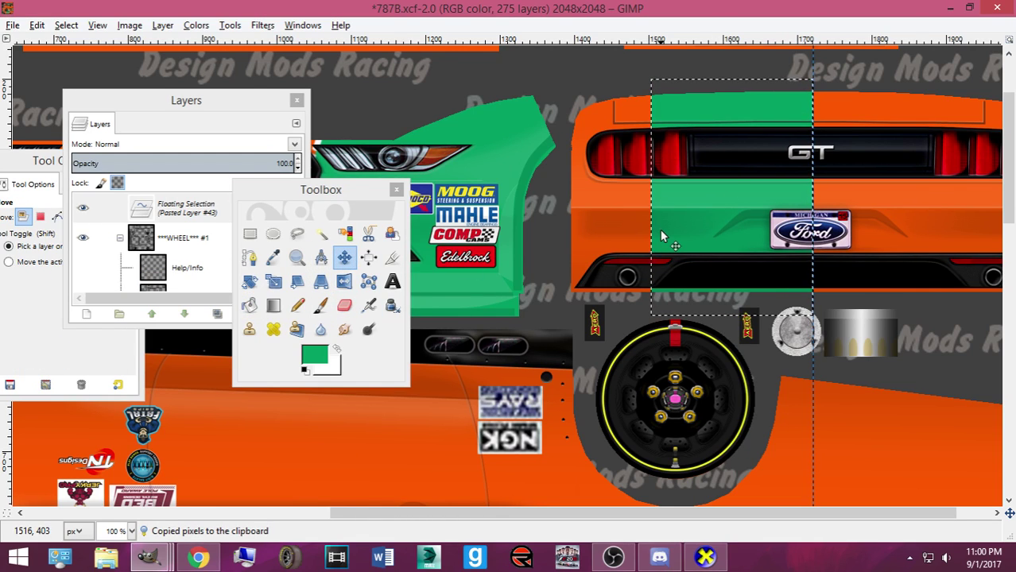
key("ctrl+h")
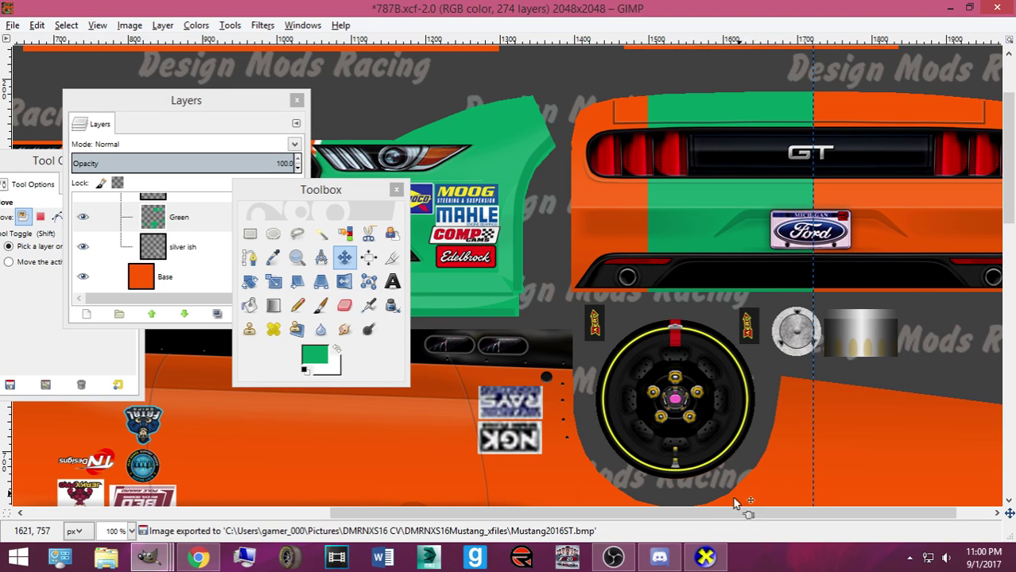
Check the car's low rear view in CarView, then return to the 787B image
left_click(706, 557)
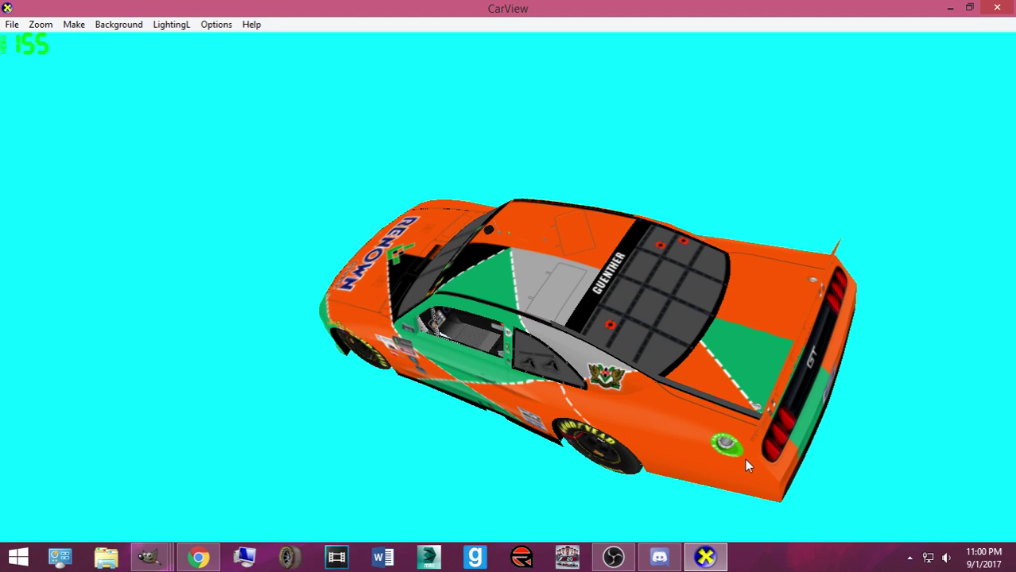
left_click_drag(745, 459, 332, 439)
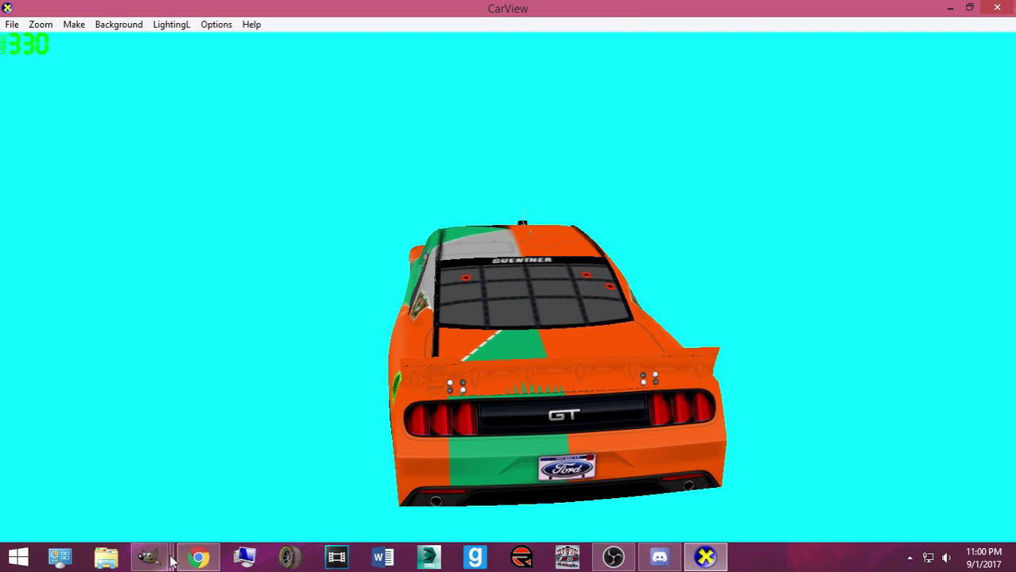
mouse_move(147, 557)
left_click(95, 485)
scroll(775, 195, "up", 3)
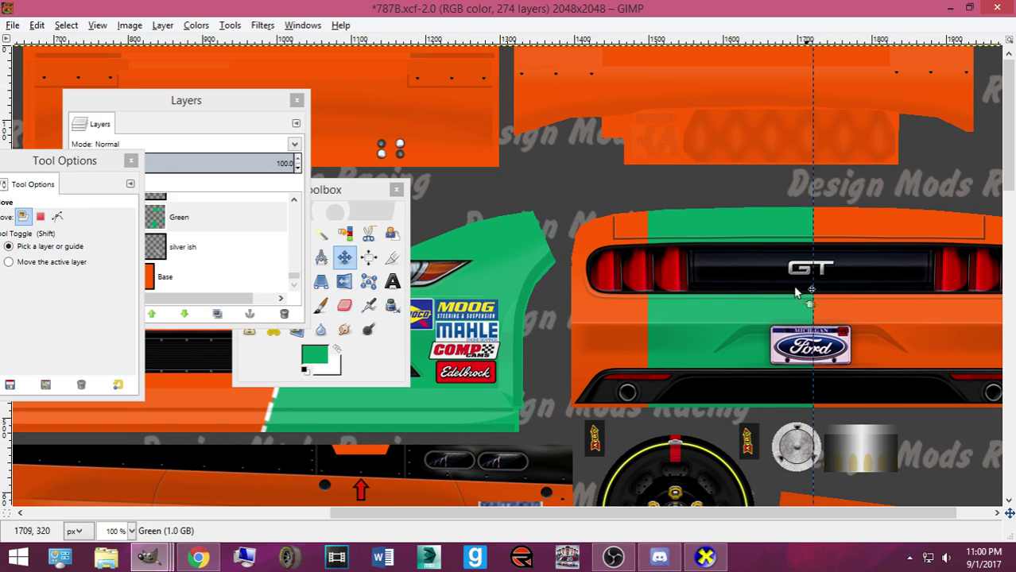
Compare the skin against the SS and ST Mustang wireframes, nudge the guide, hide them and save
left_click_drag(291, 279, 290, 205)
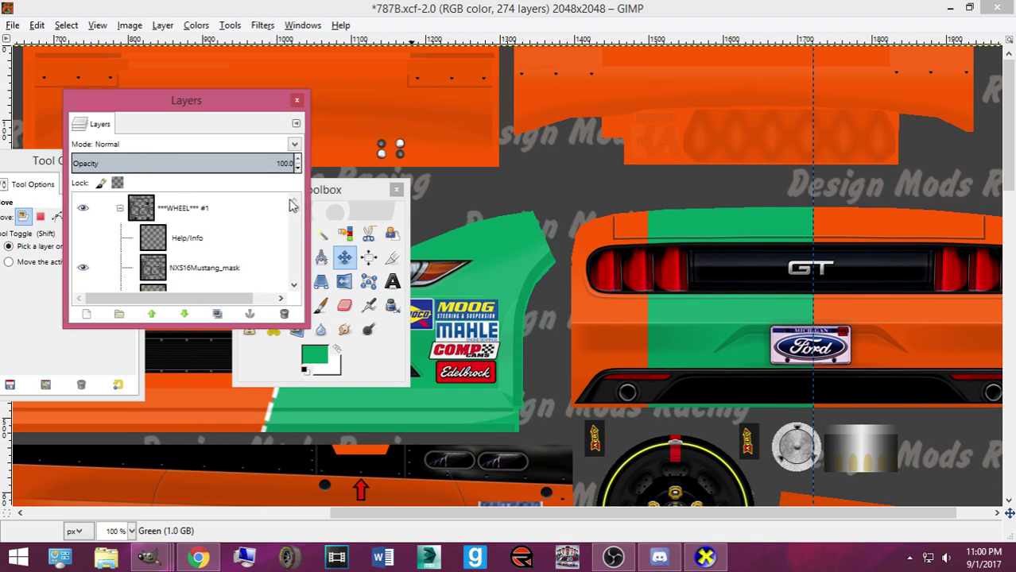
scroll(88, 247, "down", 1)
left_click(84, 263)
left_click(84, 262)
scroll(84, 263, "down", 1)
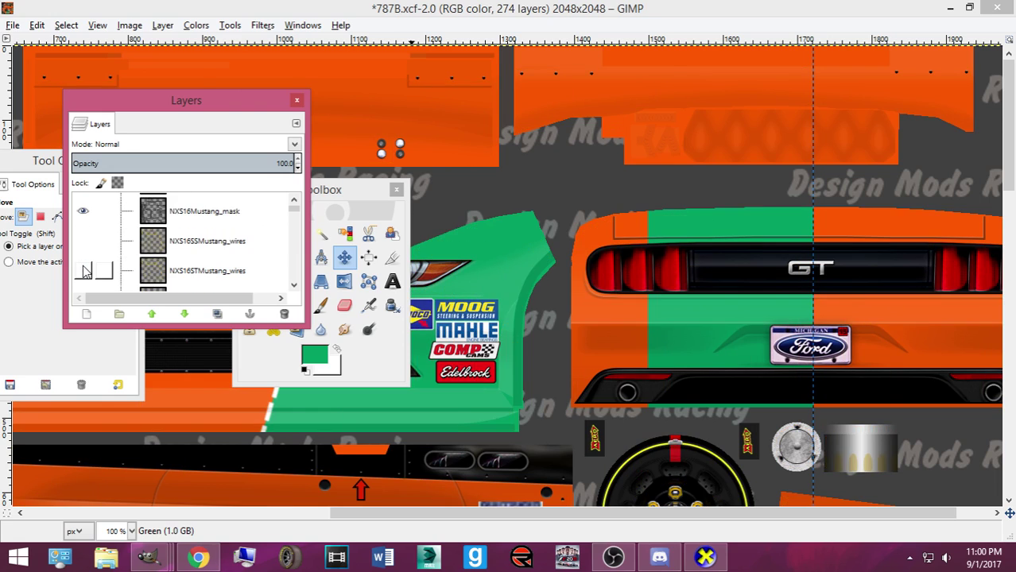
left_click(83, 270)
mouse_move(812, 347)
left_mouse_down()
mouse_move(800, 348)
mouse_move(812, 348)
left_mouse_up()
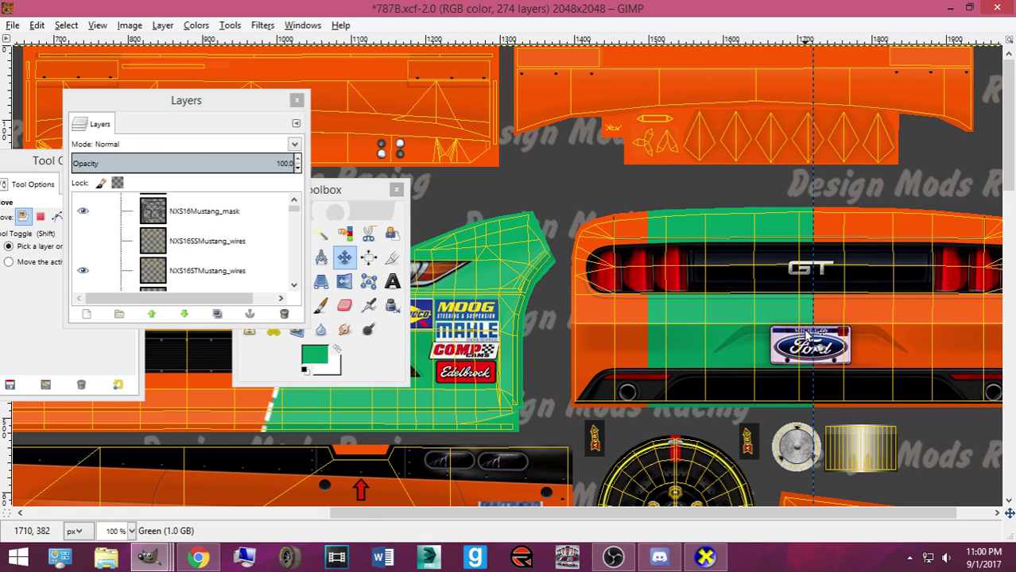
left_click(82, 270)
key("ctrl+s")
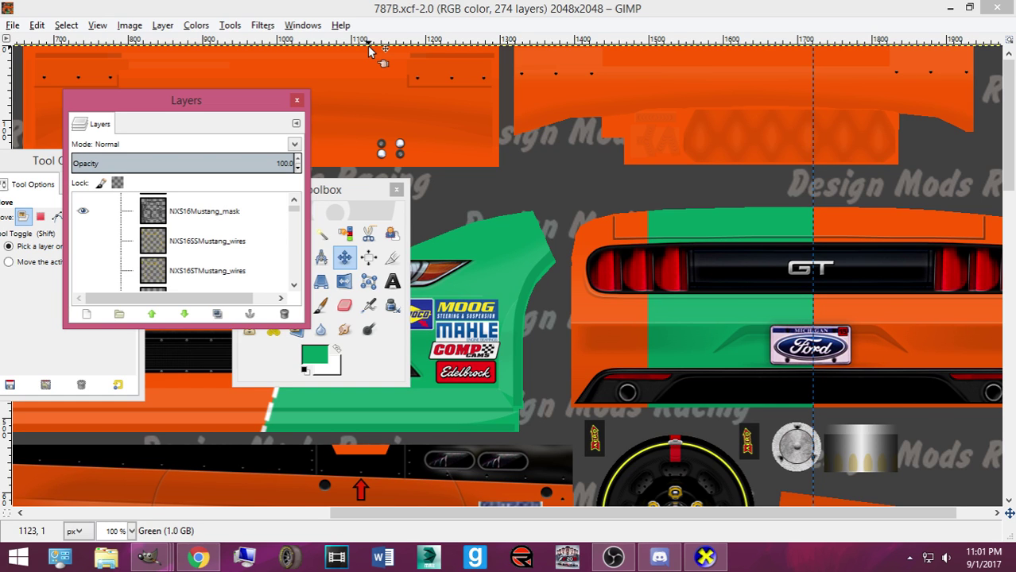
Mute Desktop Audio in OBS and minimise OBS back to GIMP
left_click(612, 557)
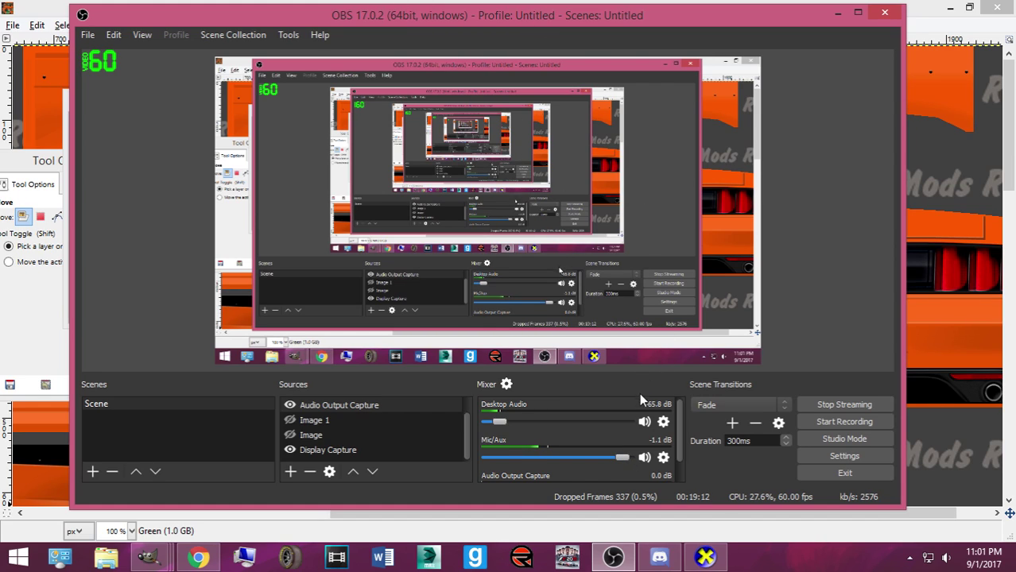
left_click(643, 423)
left_click(838, 12)
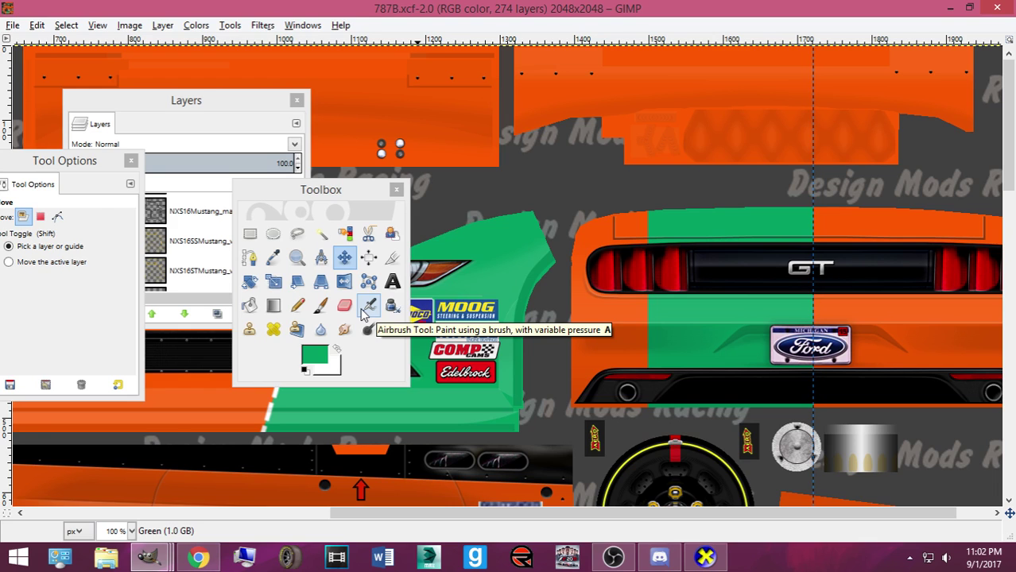
Zoom the texture out to 33.3% and move the Toolbox and Layers windows aside
scroll(436, 347, "down", 10)
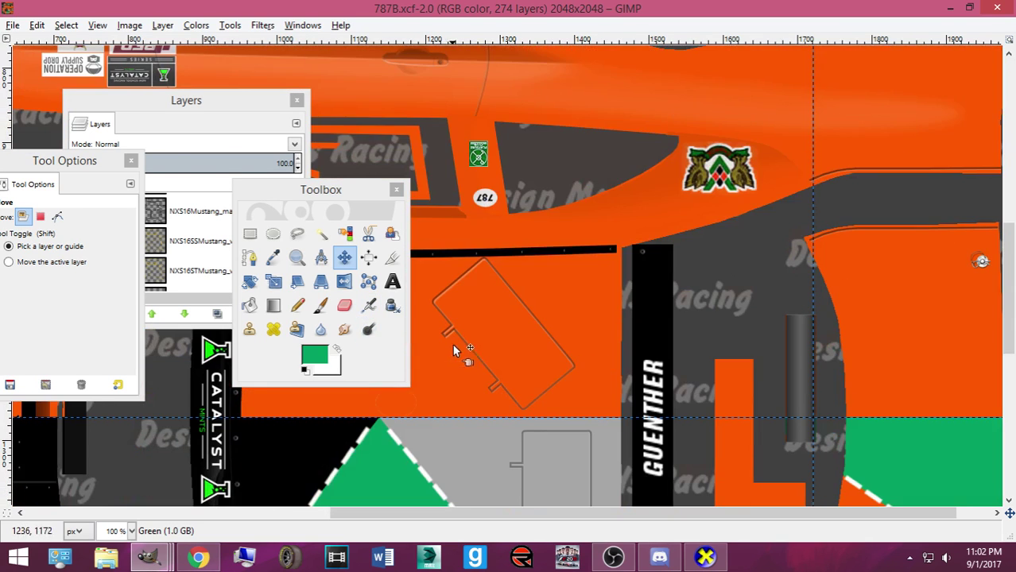
scroll(462, 336, "down", 3)
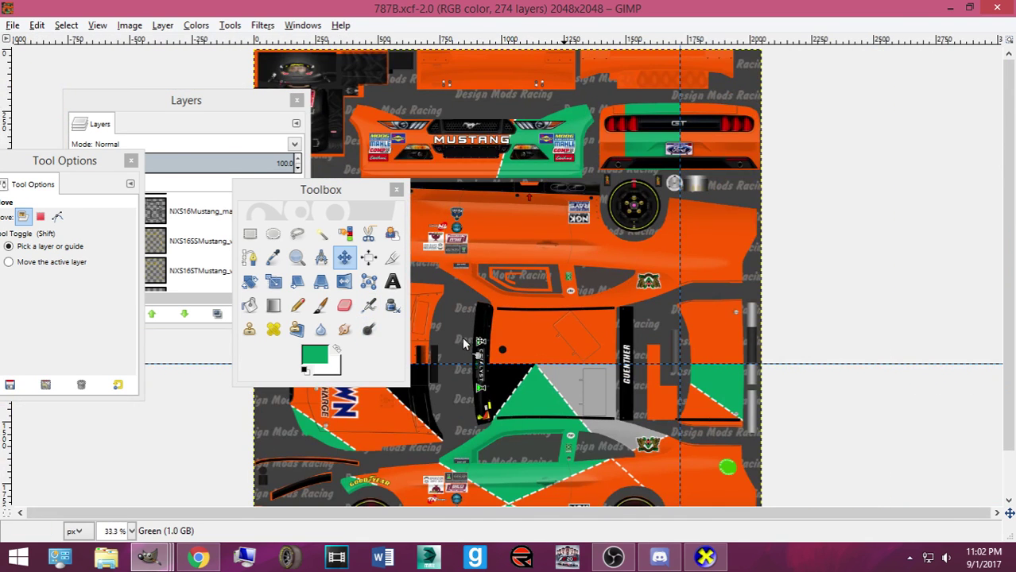
left_click_drag(335, 191, 822, 137)
left_click_drag(244, 109, 142, 107)
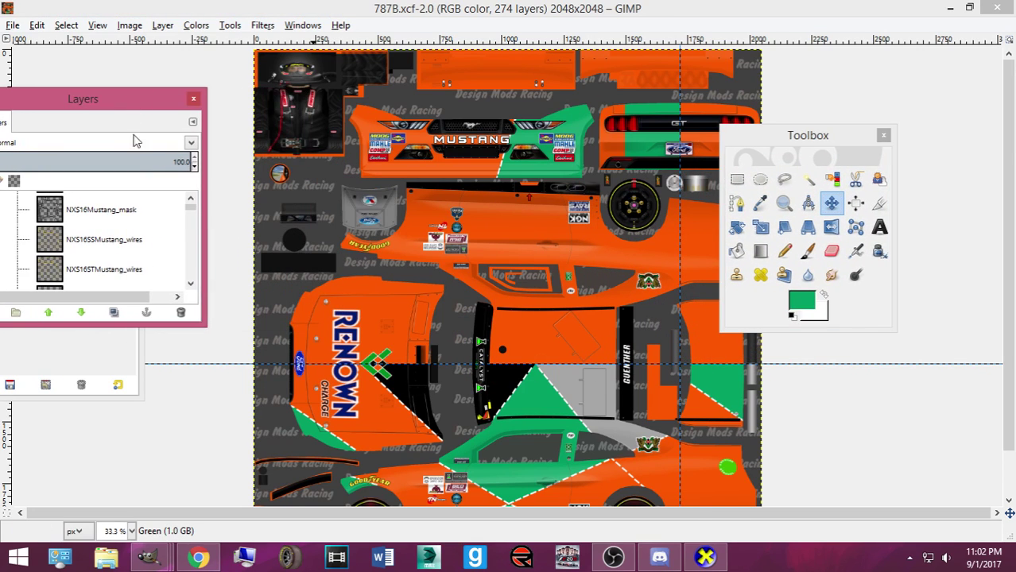
right_click(188, 559)
left_click(152, 389)
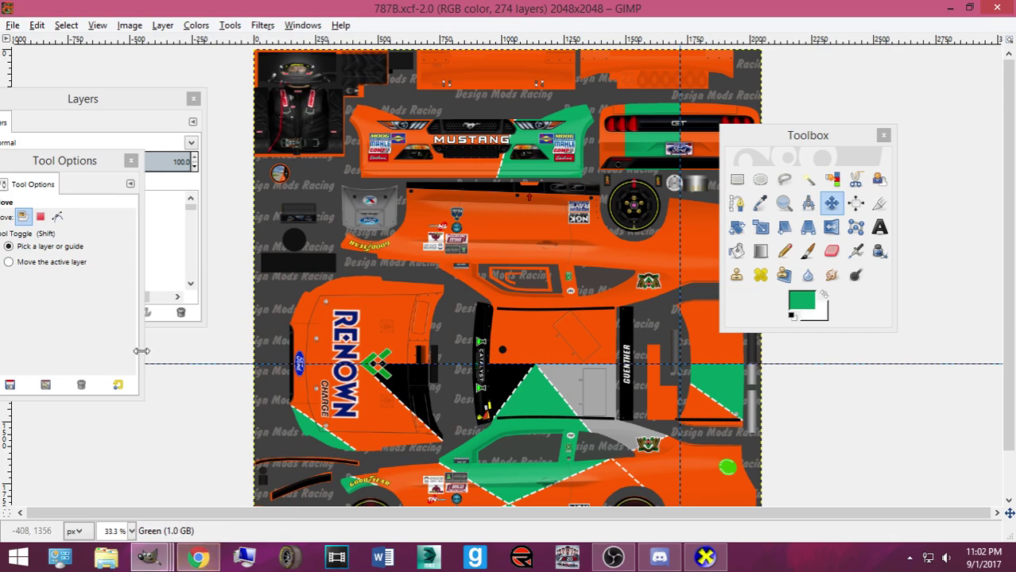
left_click_drag(133, 98, 205, 97)
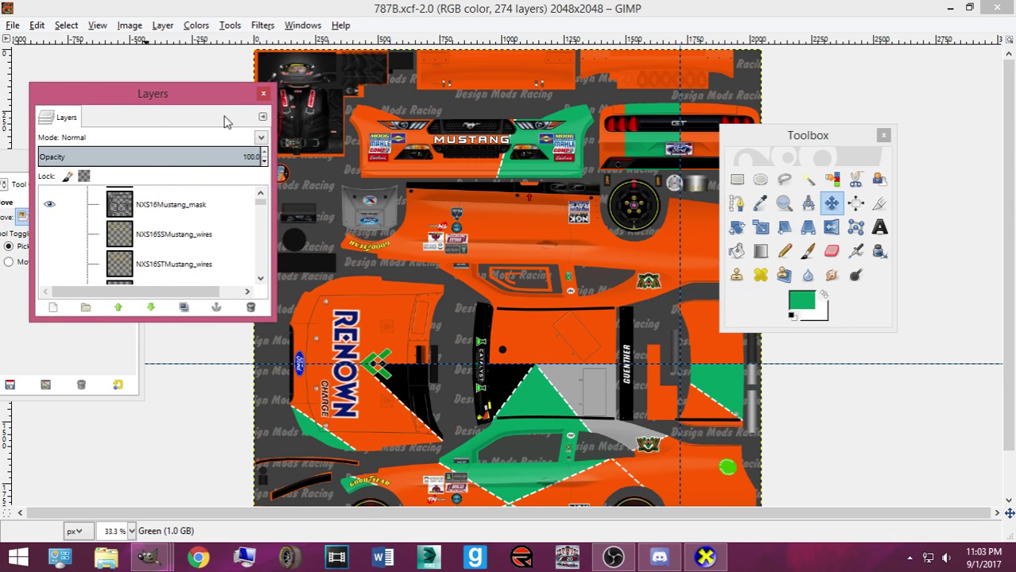
Close the Discord window from its taskbar jump list
left_click(910, 557)
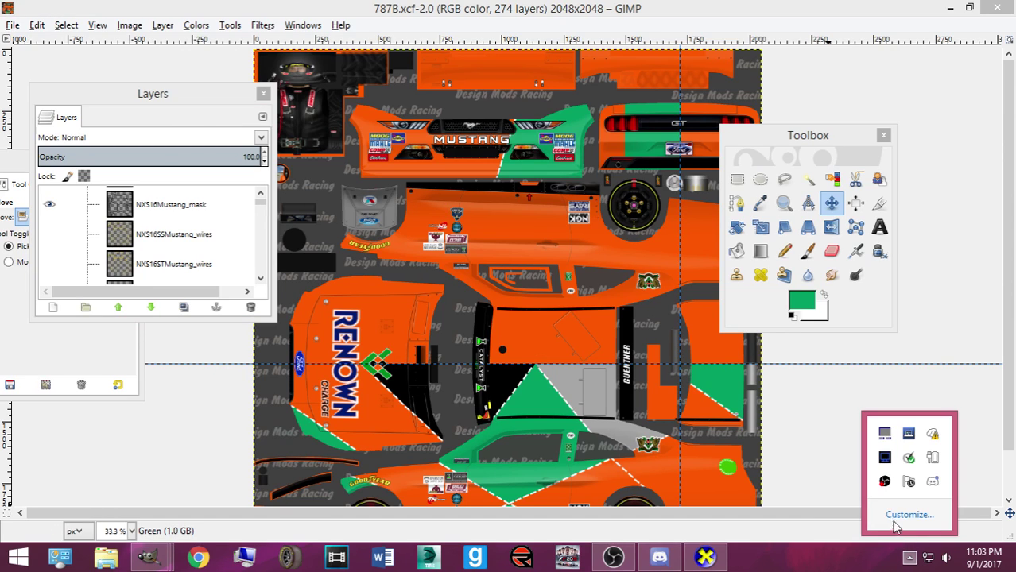
right_click(659, 558)
left_click(630, 523)
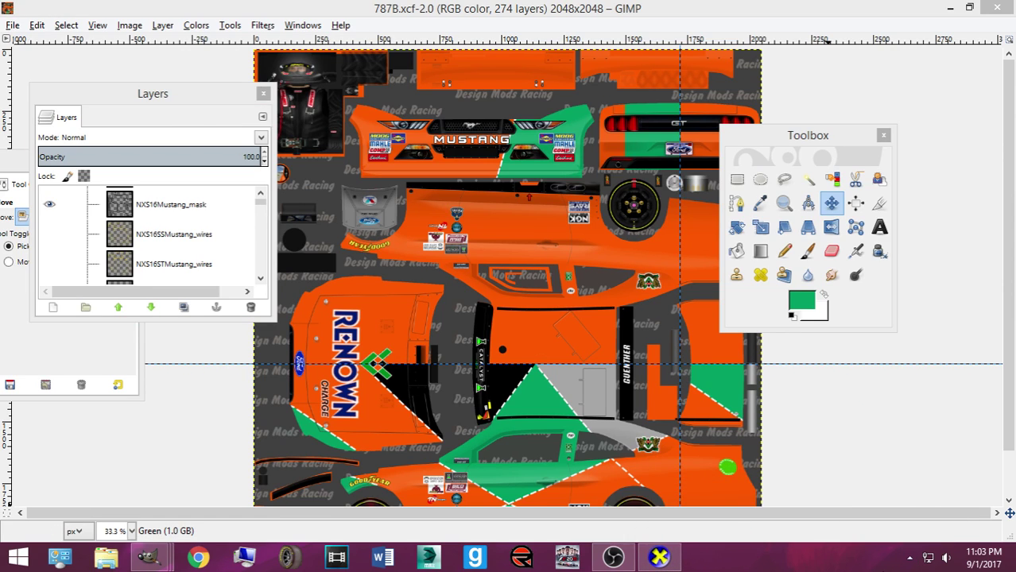
Exit the video capture utility and quit Discord from their tray menus
left_click(909, 557)
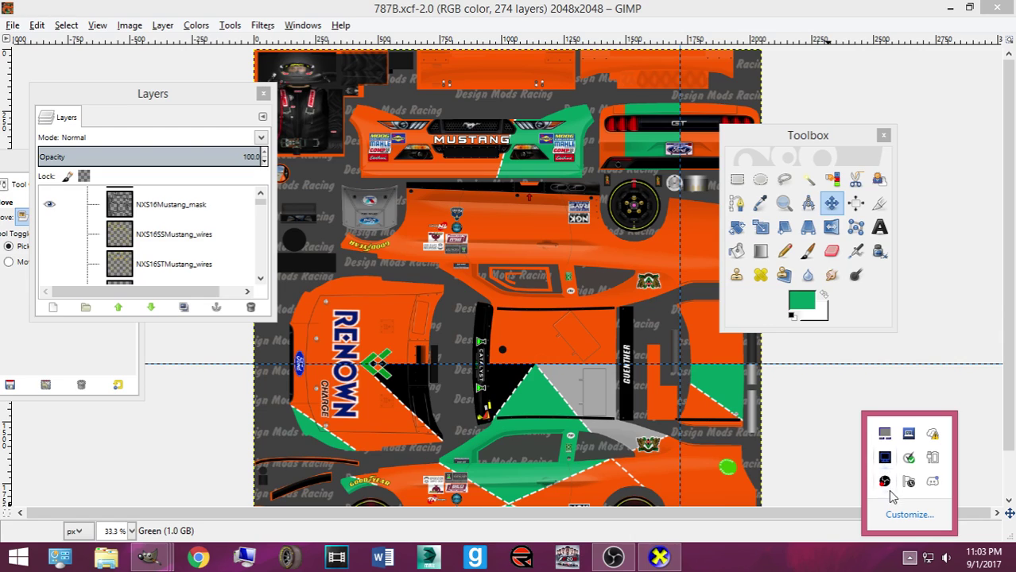
right_click(884, 459)
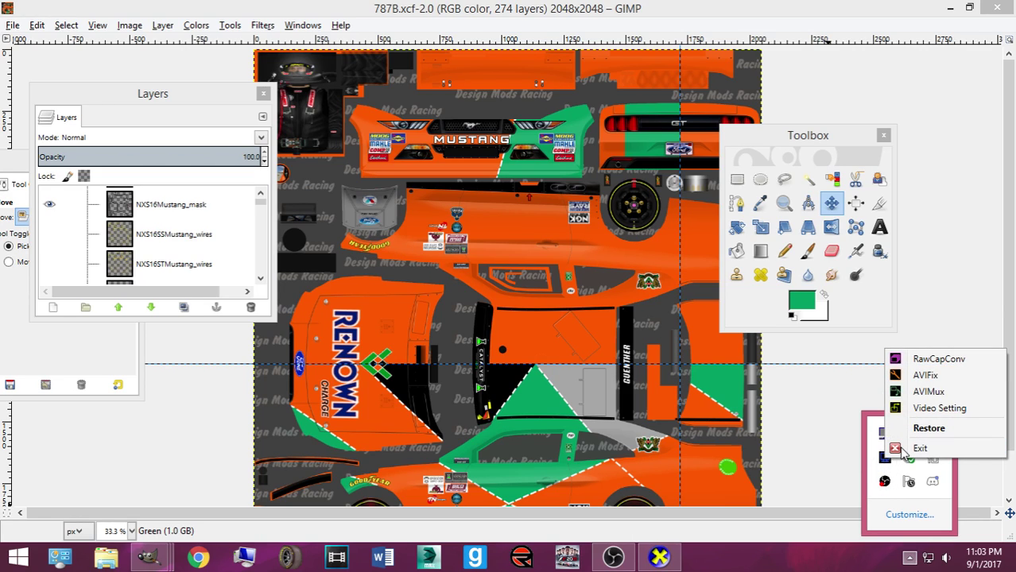
left_click(898, 450)
right_click(912, 484)
left_click(874, 464)
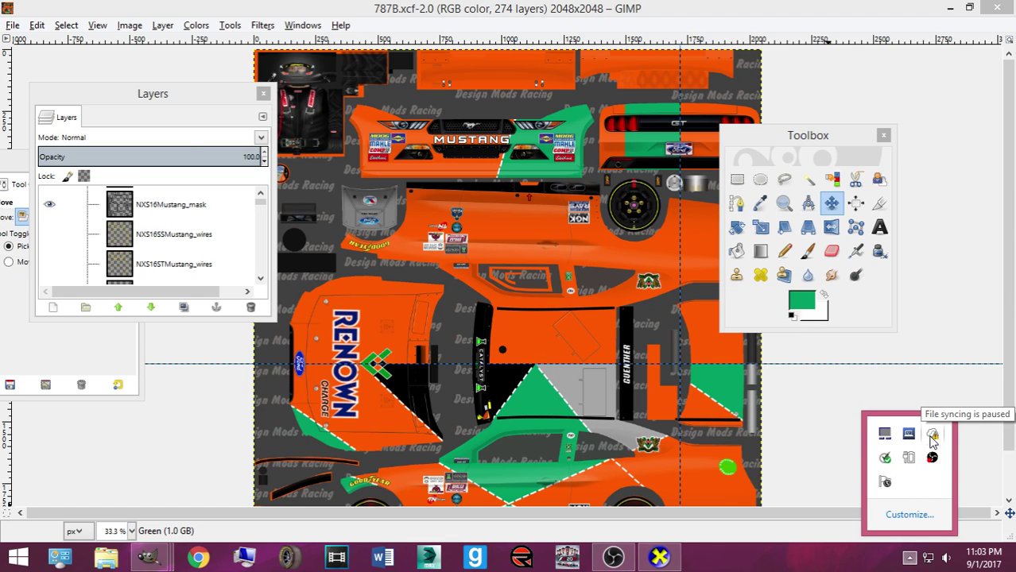
right_click(931, 437)
left_click(908, 461)
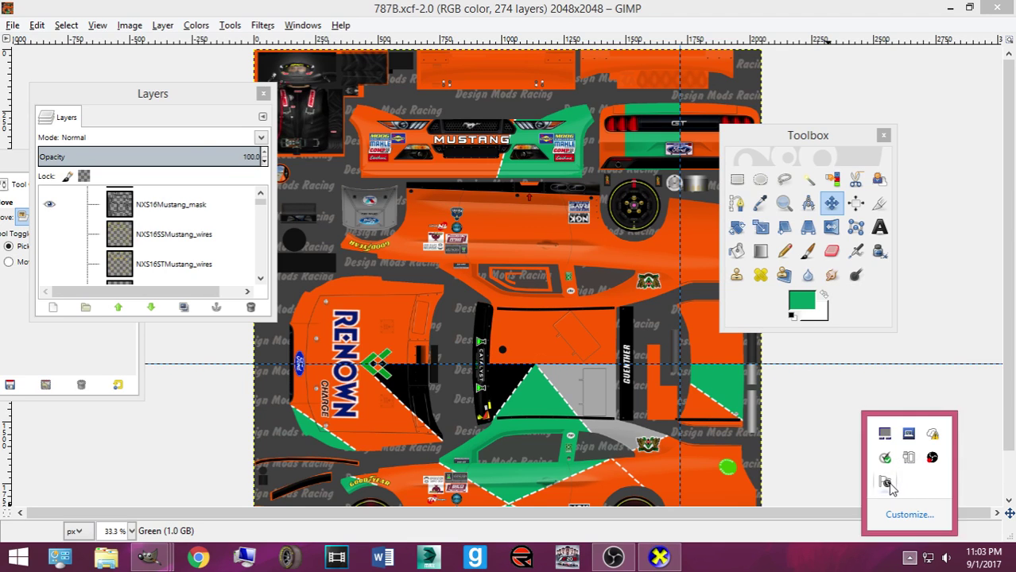
right_click(886, 481)
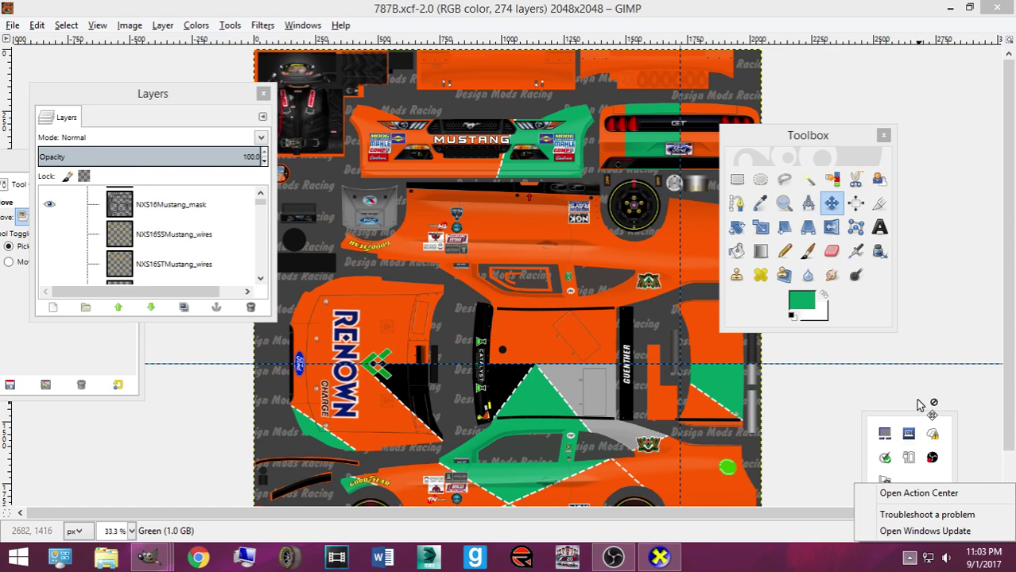
left_click(918, 404)
Zoom the texture to 50% and place the Layers window over the canvas
scroll(601, 329, "down", 2)
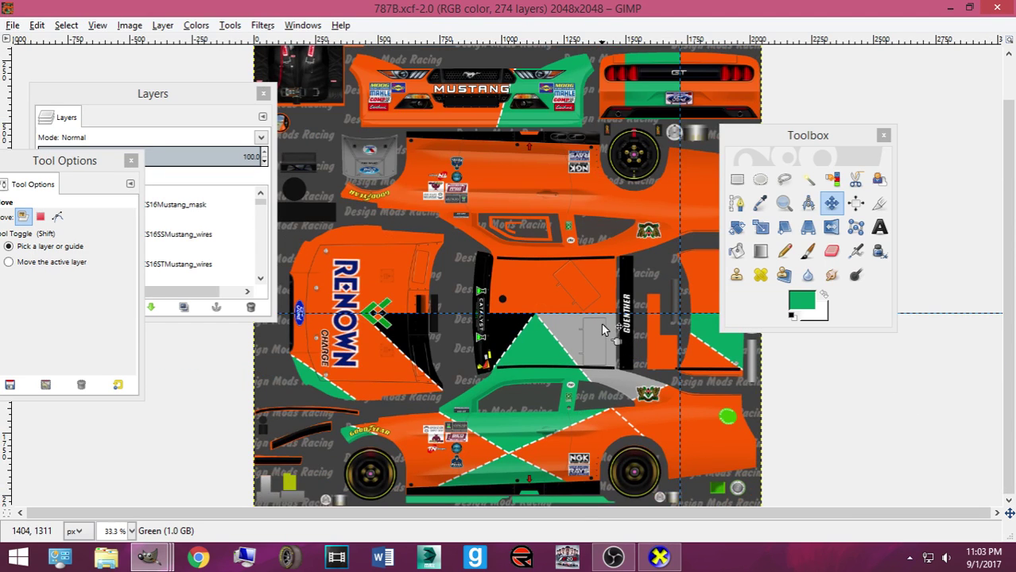
scroll(602, 330, "up", 1)
scroll(604, 274, "up", 3)
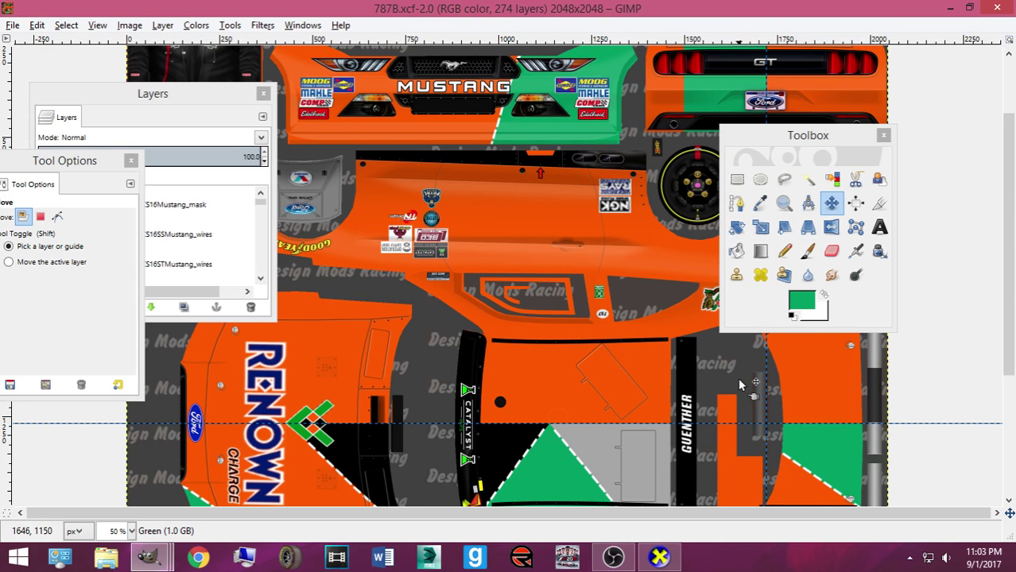
scroll(727, 369, "up", 2)
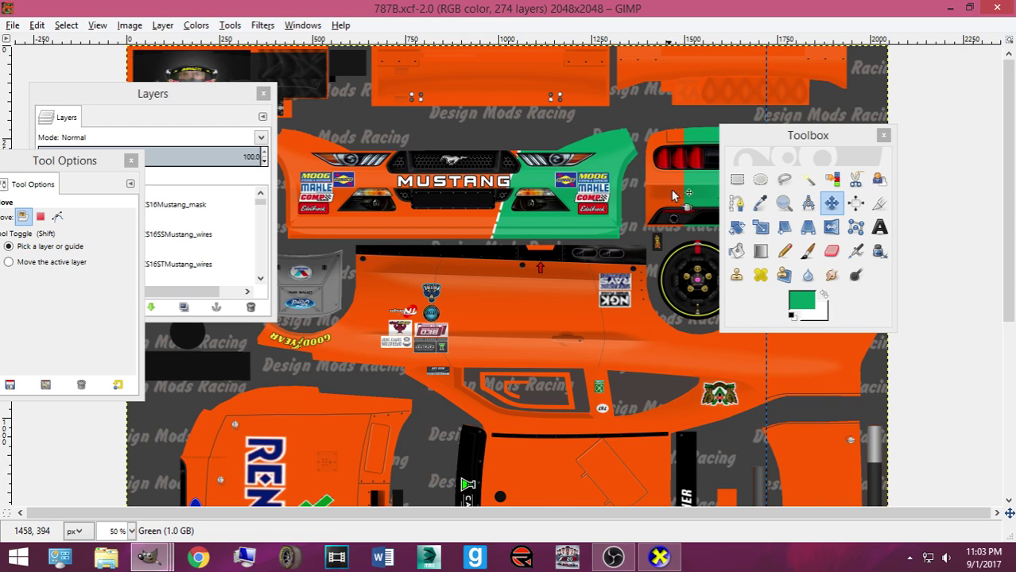
left_click_drag(187, 93, 320, 116)
Scroll the layer list and select Pasted Layer #90
scroll(380, 219, "down", 3)
scroll(380, 219, "down", 5)
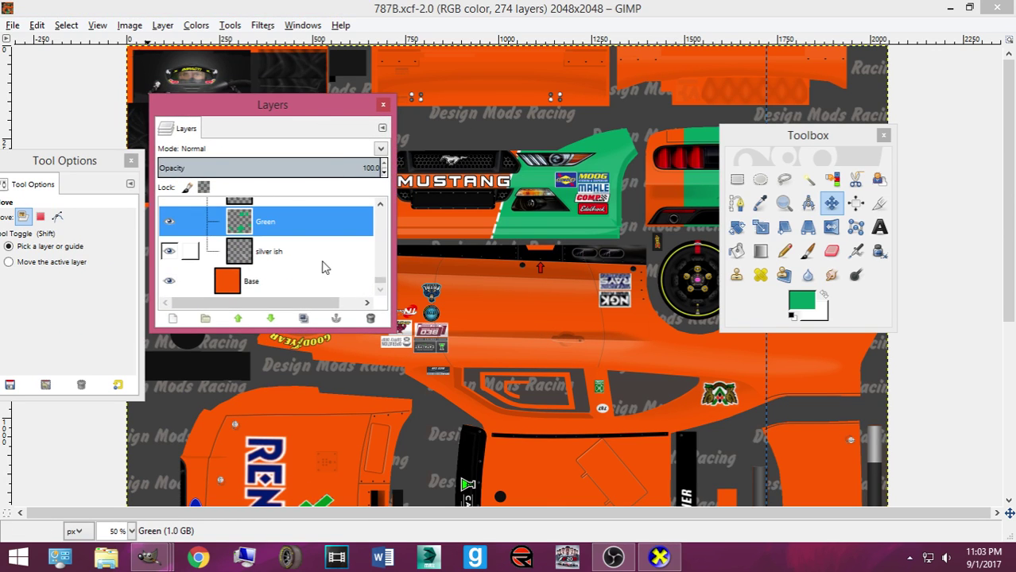
scroll(453, 338, "down", 5)
scroll(456, 330, "up", 2)
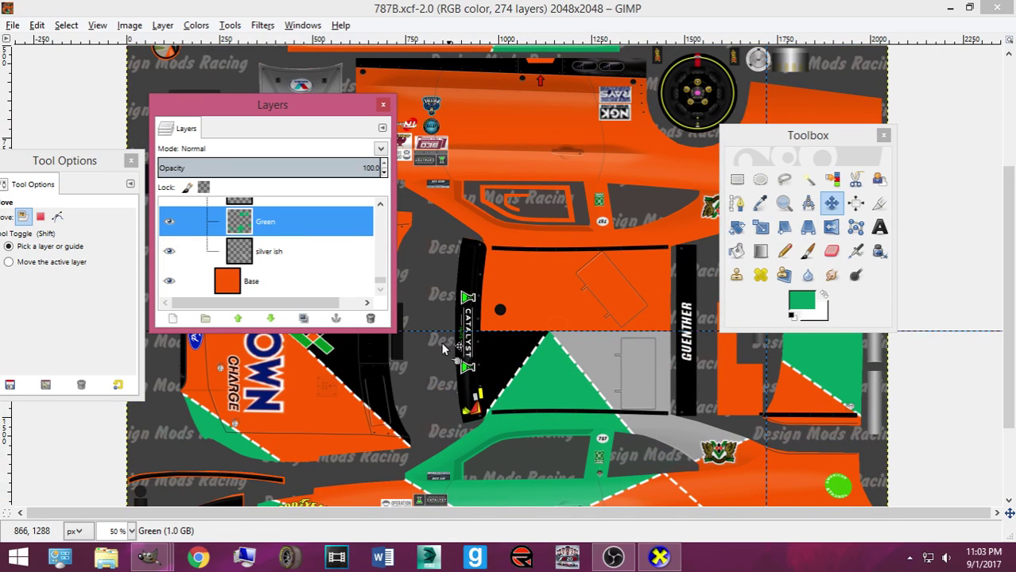
left_click(157, 553)
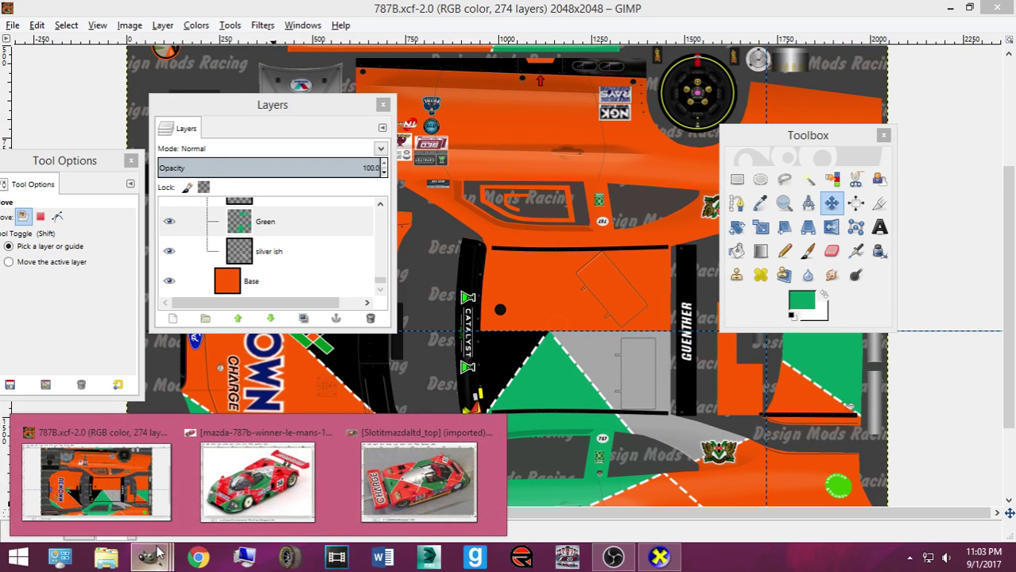
left_click(158, 553)
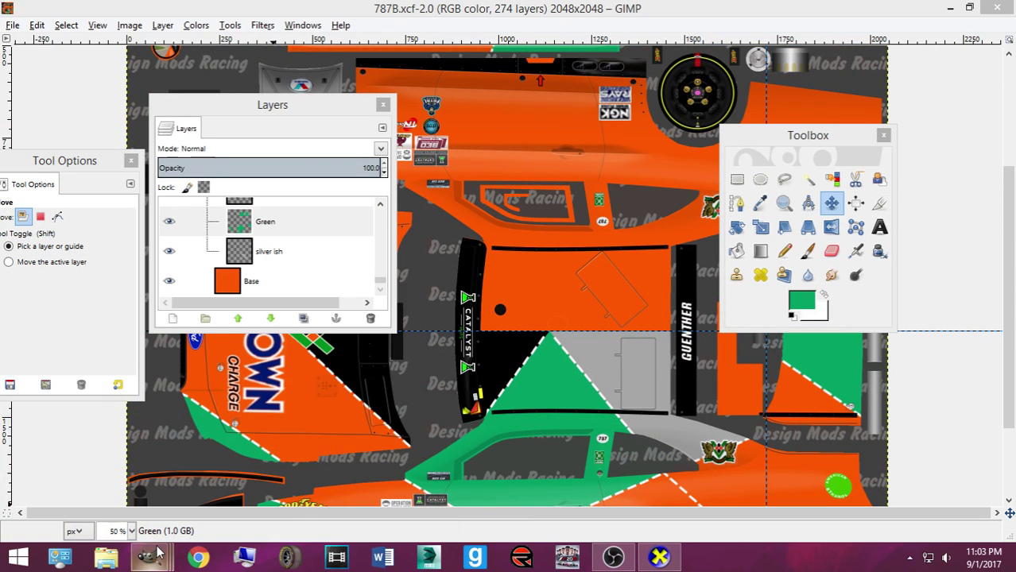
left_click(278, 253)
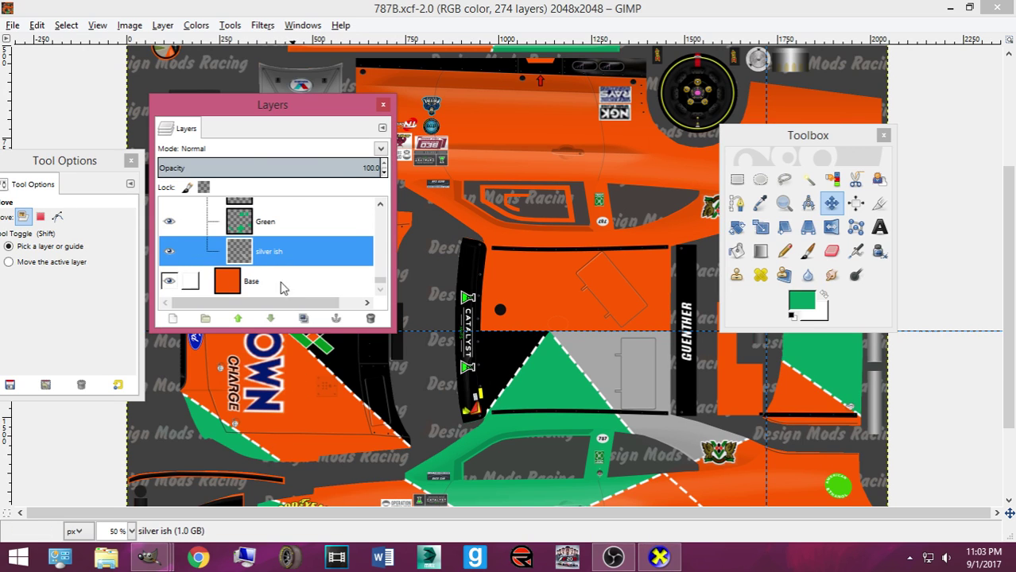
scroll(277, 258, "up", 3)
left_click(278, 239)
scroll(556, 341, "up", 3)
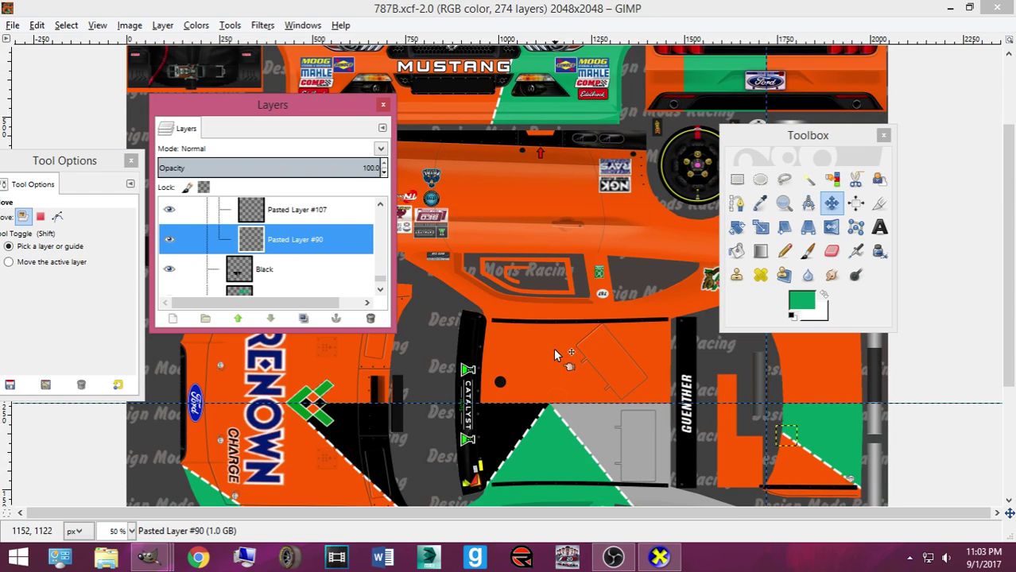
Paste the stripe piece as Pasted Layer #114 inside a new Layer Group #4
key("ctrl+v")
key("shift+ctrl+n")
mouse_move(316, 259)
left_mouse_down()
mouse_move(338, 287)
mouse_move(318, 274)
left_mouse_up()
left_click(203, 318)
left_click(250, 280)
left_click_drag(250, 280, 248, 251)
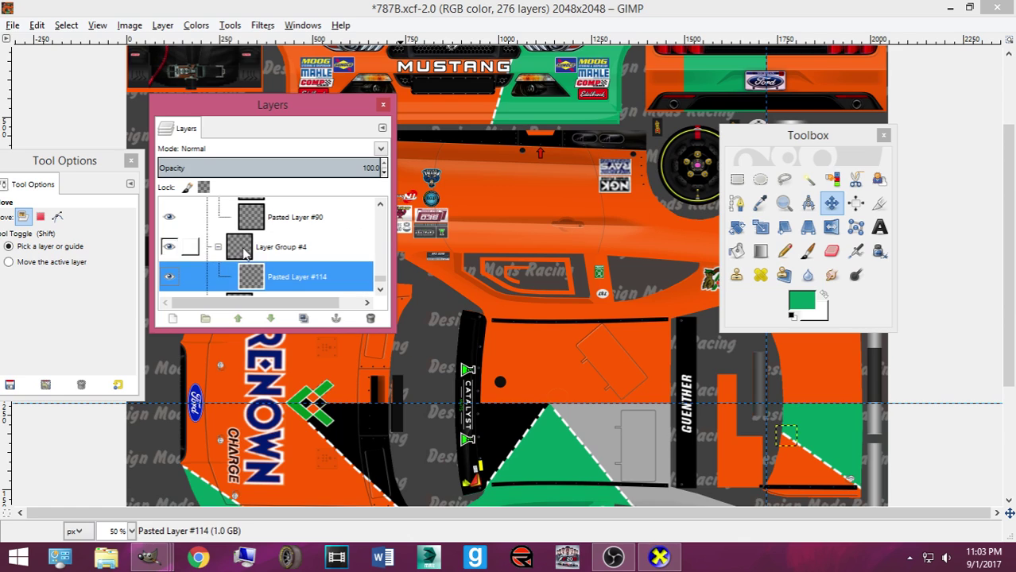
Scale the pasted piece and move it up beside the tail lights
left_click(788, 440)
key("Tab")
key("shift+t")
left_click(788, 440)
key("Tab")
scroll(725, 335, "up", 3)
left_click_drag(697, 195, 682, 140)
left_click(465, 498)
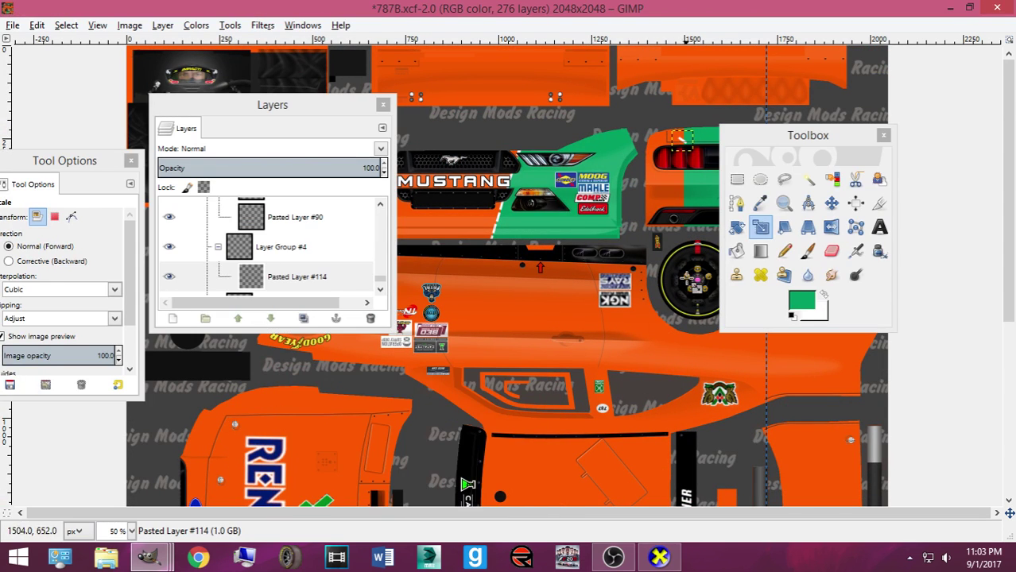
left_click(831, 202)
Zoom to 100% on the rear panel and move the white dash over the GT badge
left_click_drag(795, 135, 371, 132)
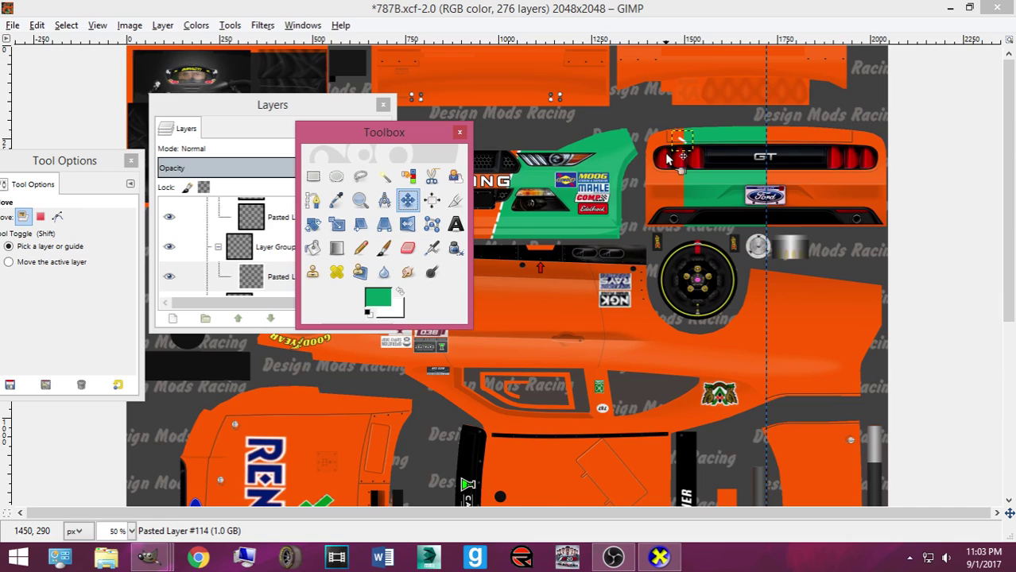
key("1")
scroll(667, 318, "up", 3)
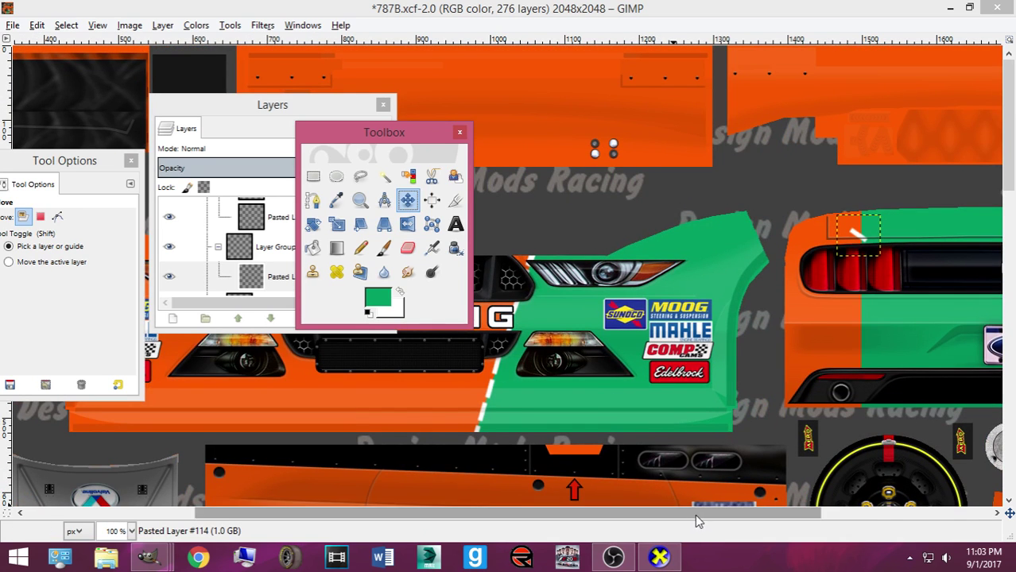
left_click_drag(694, 515, 851, 514)
left_click_drag(596, 241, 758, 259)
Resize the white dash and place it onto the body panel
key("2")
key("Tab")
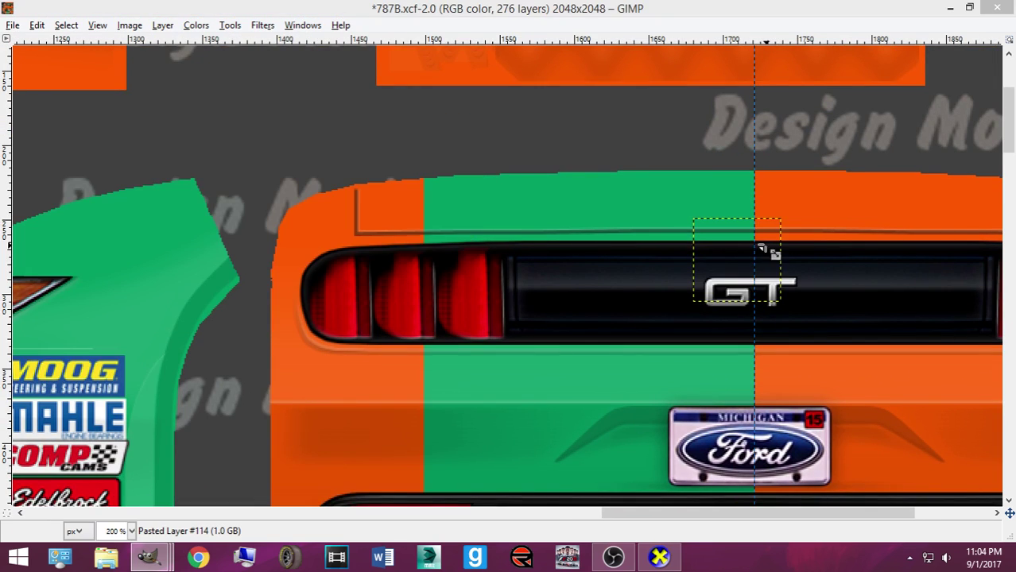
key("shift+s")
left_click(735, 262)
key("Tab")
left_click_drag(735, 262, 752, 233)
left_click(449, 497)
Rotate the dash to about 54 degrees upright, then zoom in closely on it
key("Tab")
key("shift+r")
left_click(783, 243)
key("Tab")
key("Return")
key("m")
key("plus")
key("plus")
key("plus")
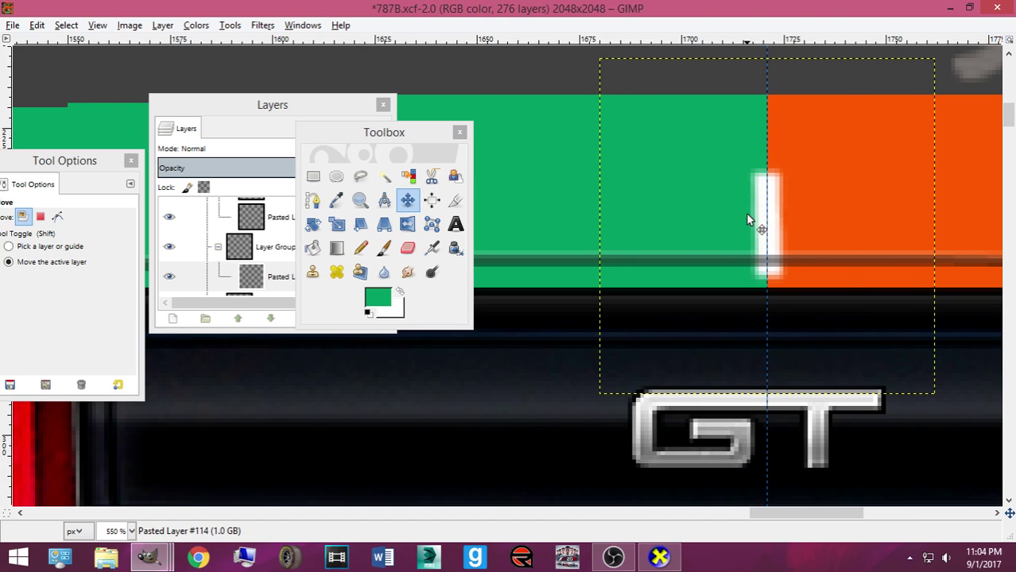
Rotate the white dash by an angle of 0.20 to straighten it
key("shift+r")
left_click(746, 213)
left_click(625, 335)
left_click(624, 336)
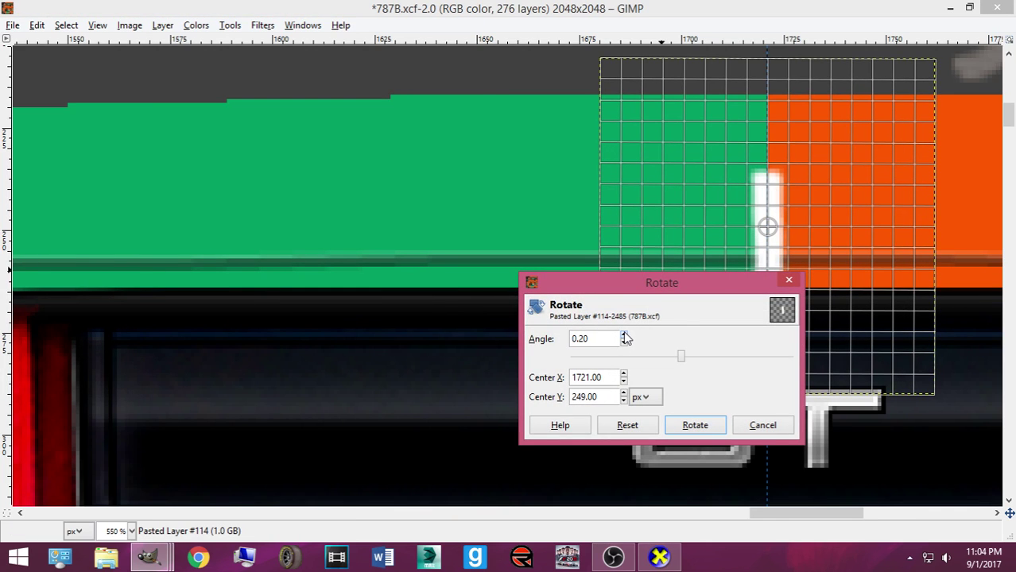
left_click(699, 427)
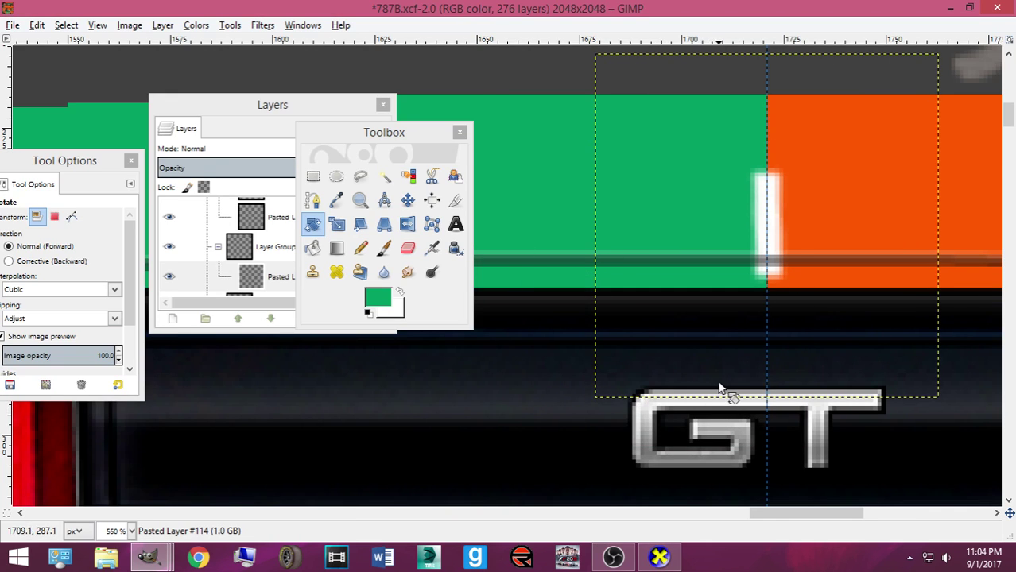
Drag the dash left onto the seam above the left taillight
left_click(406, 199)
scroll(683, 405, "down", 2)
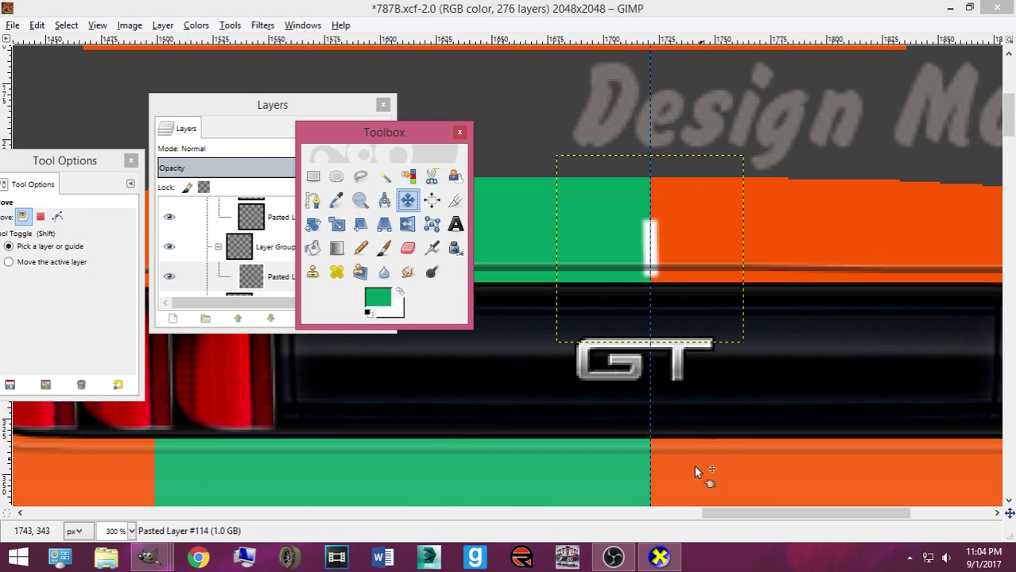
left_click_drag(715, 520, 662, 512)
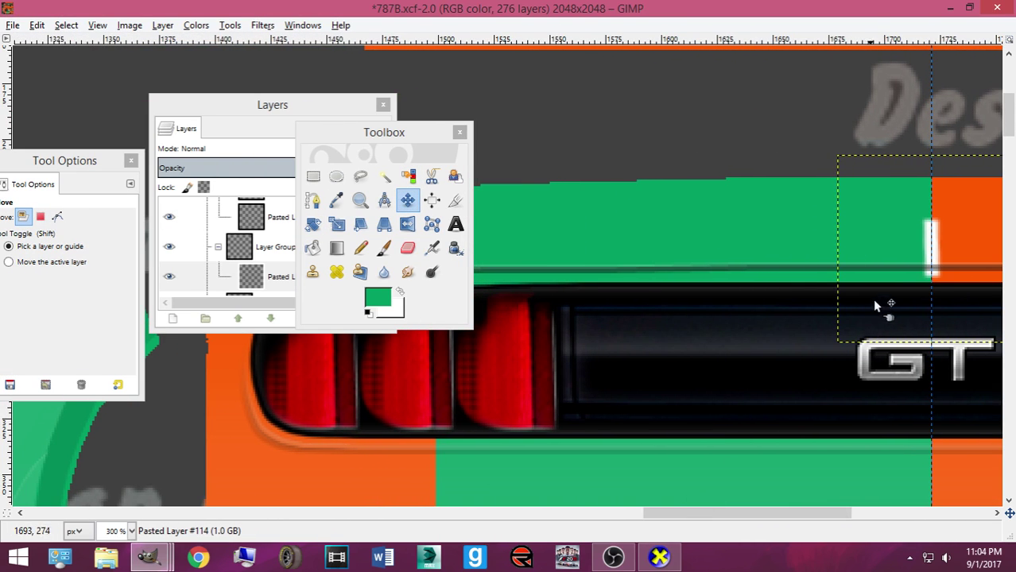
left_click_drag(938, 259, 518, 236)
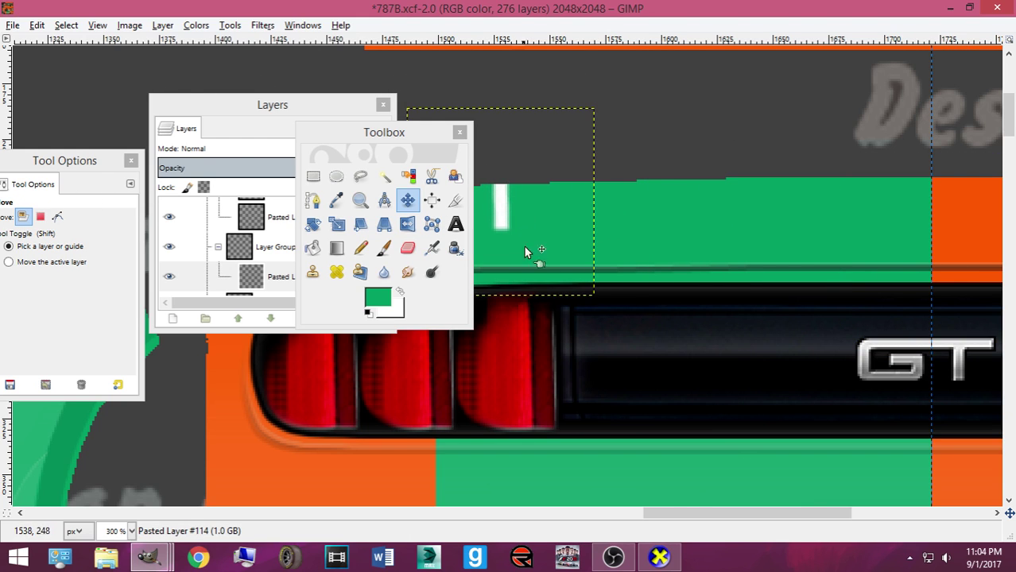
left_click_drag(691, 512, 566, 512)
left_click_drag(638, 513, 710, 517)
left_click_drag(743, 213, 682, 198)
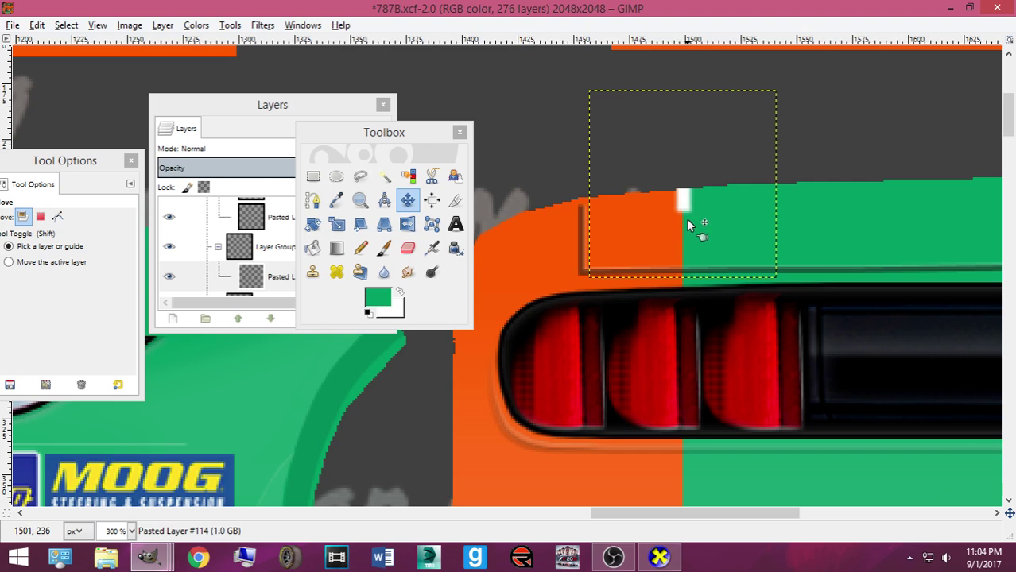
Duplicate the white dash several times, nudging each copy down the seam
key("ctrl+shift+d")
key("Down")
key("Down")
key("Down")
key("Down")
key("Down")
key("Down")
key("Down")
key("Down")
key("Down")
key("Down")
key("Down")
key("Down")
key("Down")
key("Down")
key("Down")
key("Down")
key("Down")
key("Down")
key("Down")
key("Down")
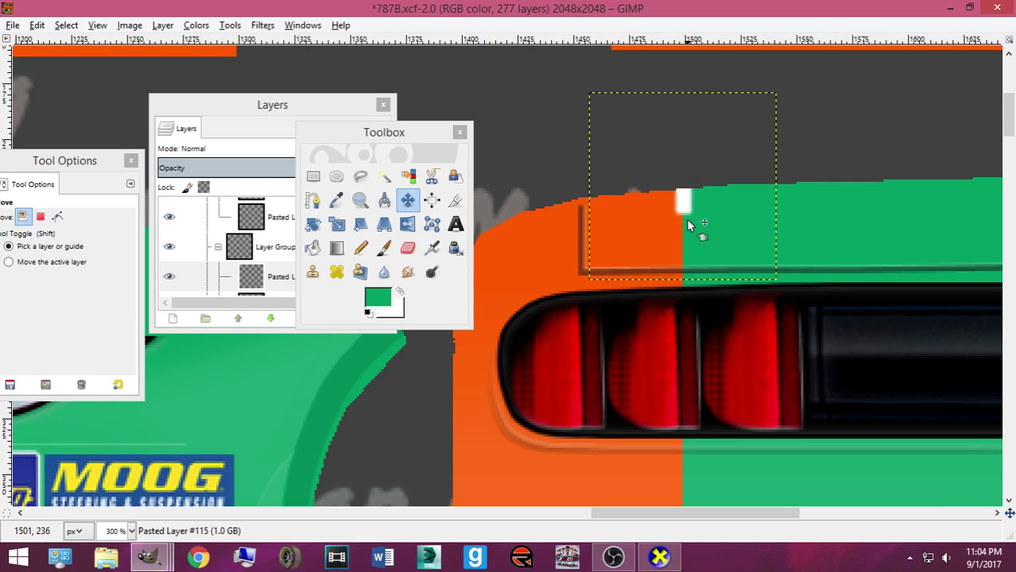
key("Up")
key("Up")
key("Up")
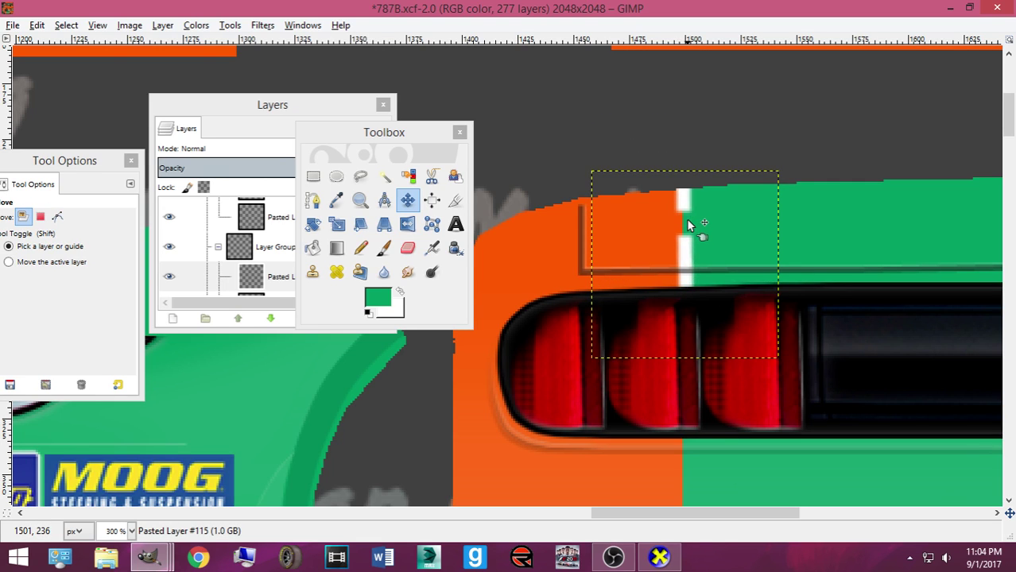
key("ctrl+shift+d")
key("Down")
key("Down")
key("Down")
key("Down")
key("Down")
key("Down")
key("Down")
key("Down")
key("Down")
key("Down")
key("Down")
key("Down")
key("Down")
key("Down")
key("Down")
key("Down")
key("Down")
key("Down")
key("Down")
key("Down")
key("Down")
key("Down")
key("Down")
key("Down")
key("Down")
key("Down")
key("Down")
key("Down")
key("Down")
key("Down")
key("Down")
key("Down")
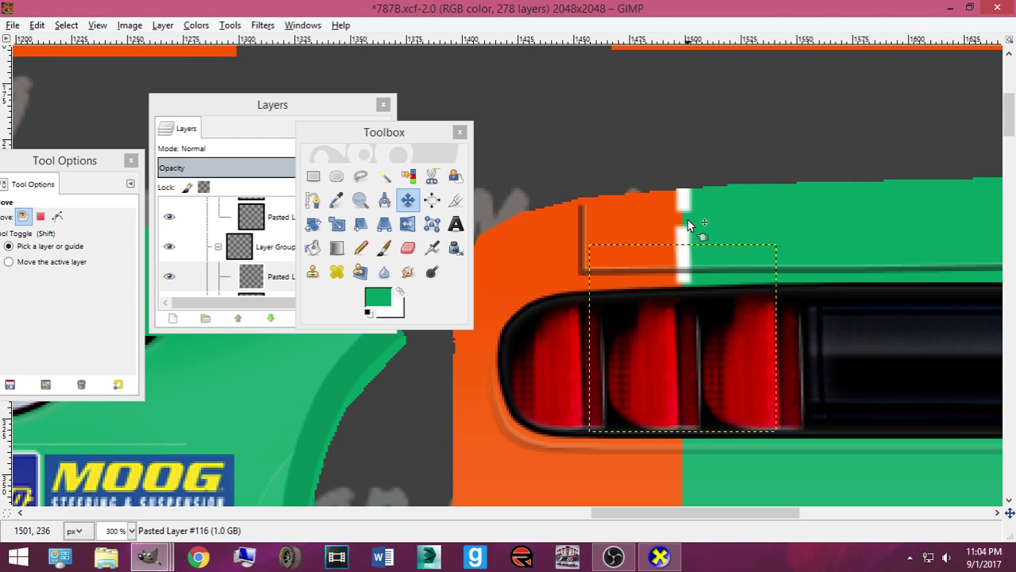
key("ctrl+shift+d")
key("Down")
key("Down")
key("Down")
key("Down")
key("Down")
key("Down")
key("Down")
key("Down")
key("Down")
key("Down")
key("Down")
key("Down")
key("Down")
key("Down")
key("Down")
key("Down")
key("Down")
key("Down")
key("Down")
key("Down")
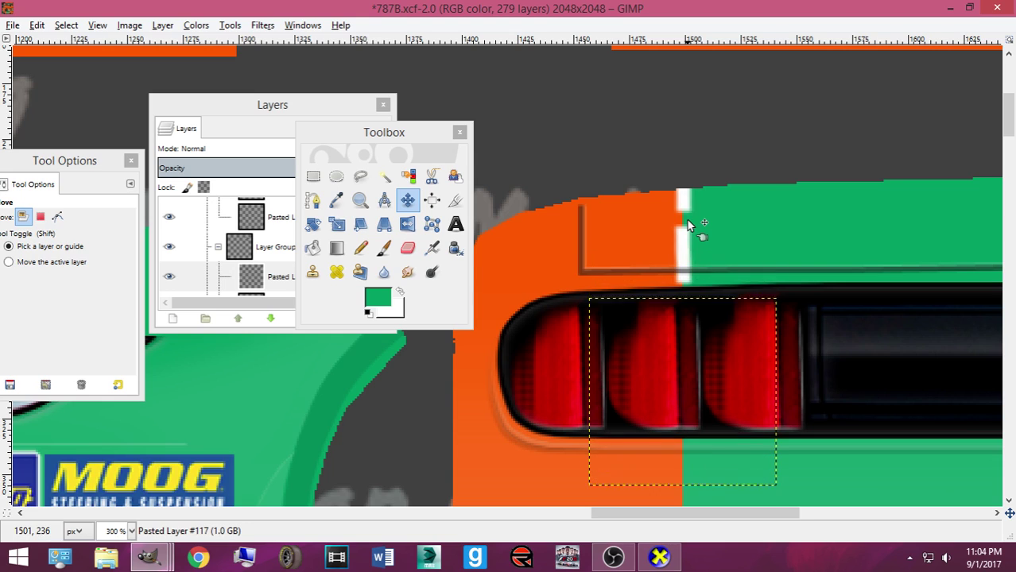
key("ctrl+shift+d")
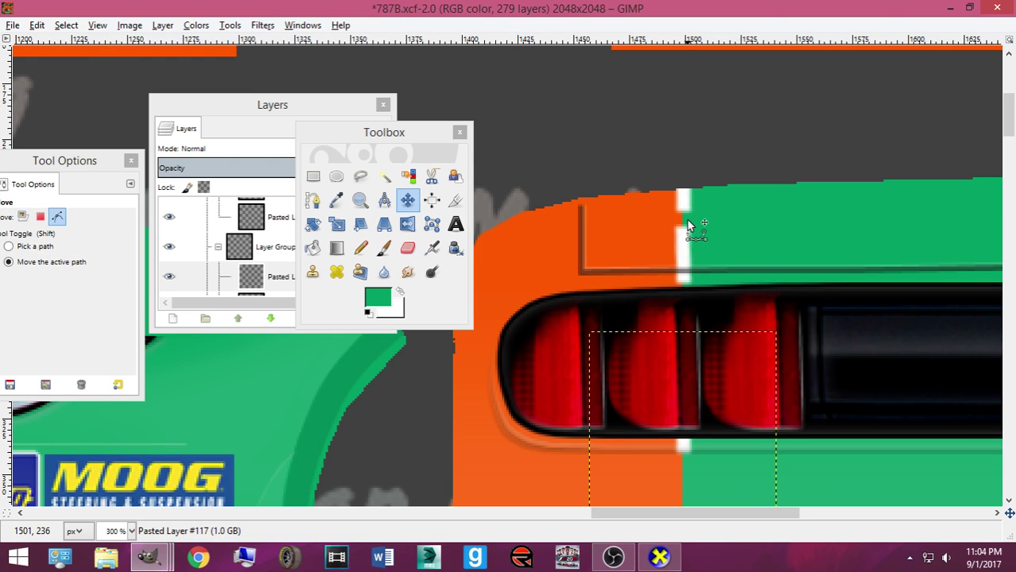
scroll(705, 246, "down", 5)
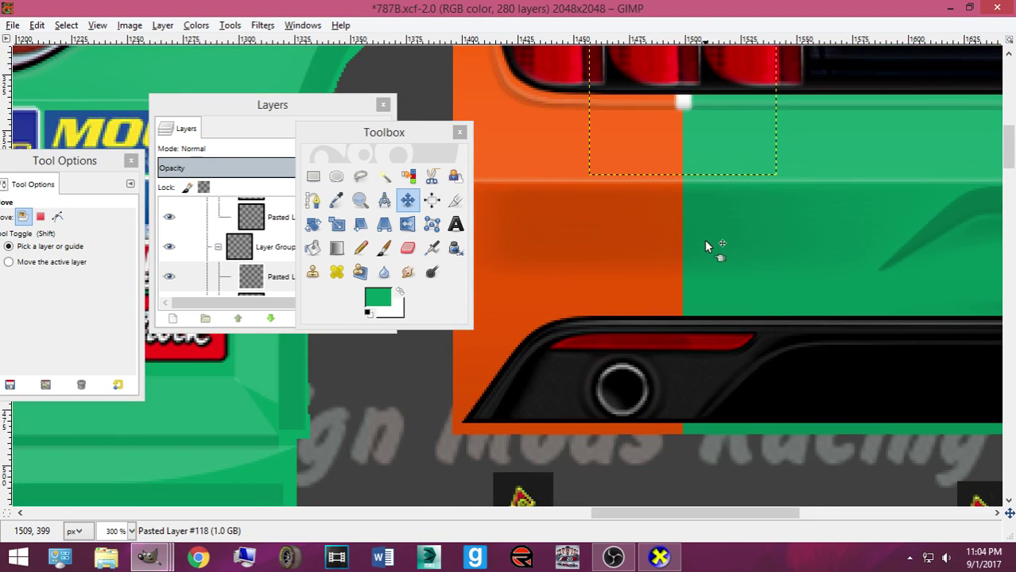
scroll(705, 246, "up", 2)
key("Down")
key("Down")
key("Down")
key("Down")
key("Down")
key("Down")
key("Down")
key("Down")
key("Down")
key("Down")
key("Down")
key("Down")
key("Down")
key("Down")
key("Down")
key("Down")
key("Down")
key("Down")
key("Down")
key("Down")
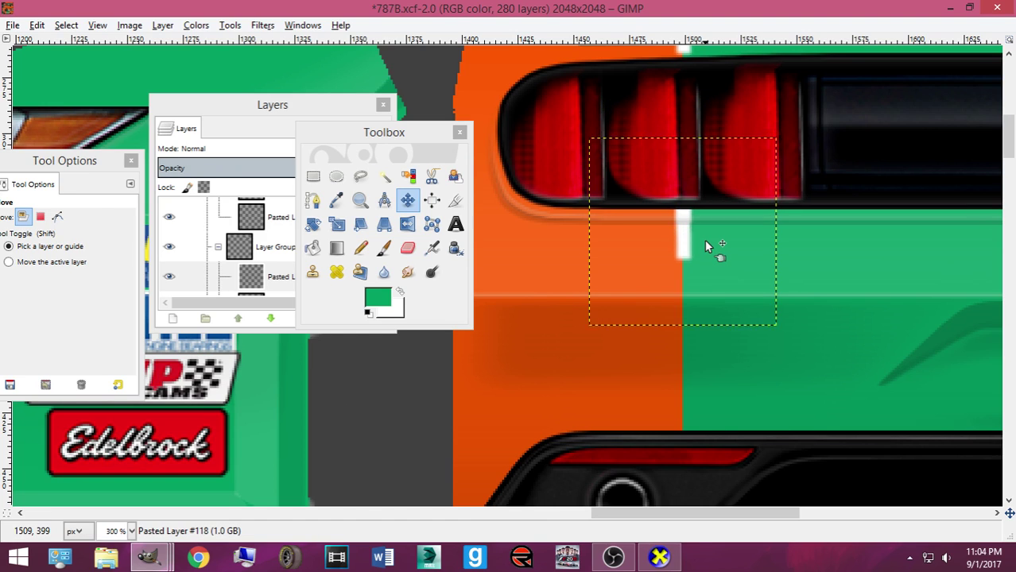
key("Up")
key("Up")
key("Up")
key("Up")
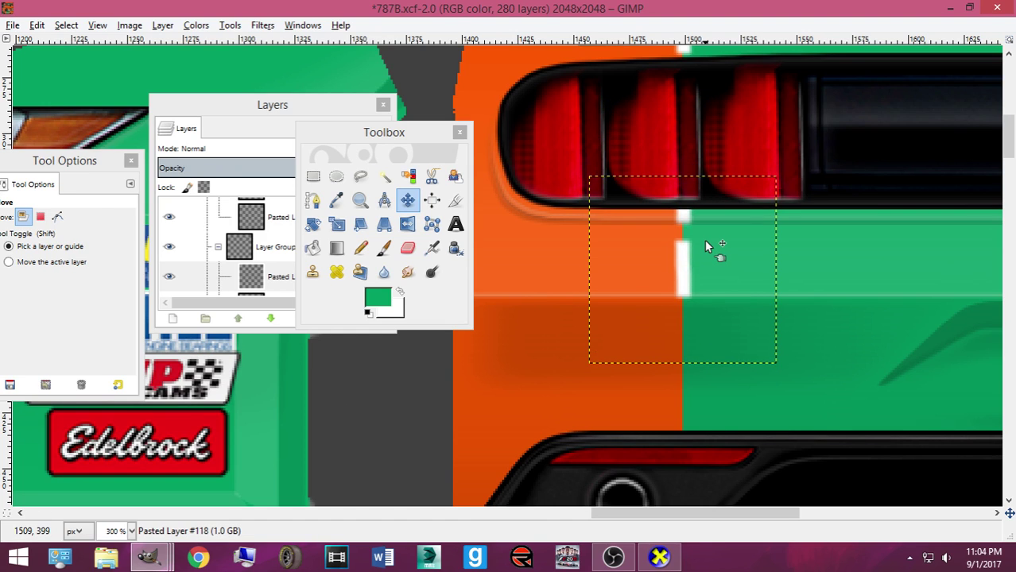
Add another dash and nudge the Pasted Layer #118 and #119 dashes up slightly
key("ctrl+v")
key("Down")
key("Down")
key("Down")
key("Down")
key("Down")
key("Down")
key("Down")
key("Down")
key("Down")
key("Down")
key("Down")
key("Down")
key("Down")
key("Down")
key("Down")
key("Down")
key("Down")
key("Down")
key("Down")
key("Down")
key("Down")
key("Up")
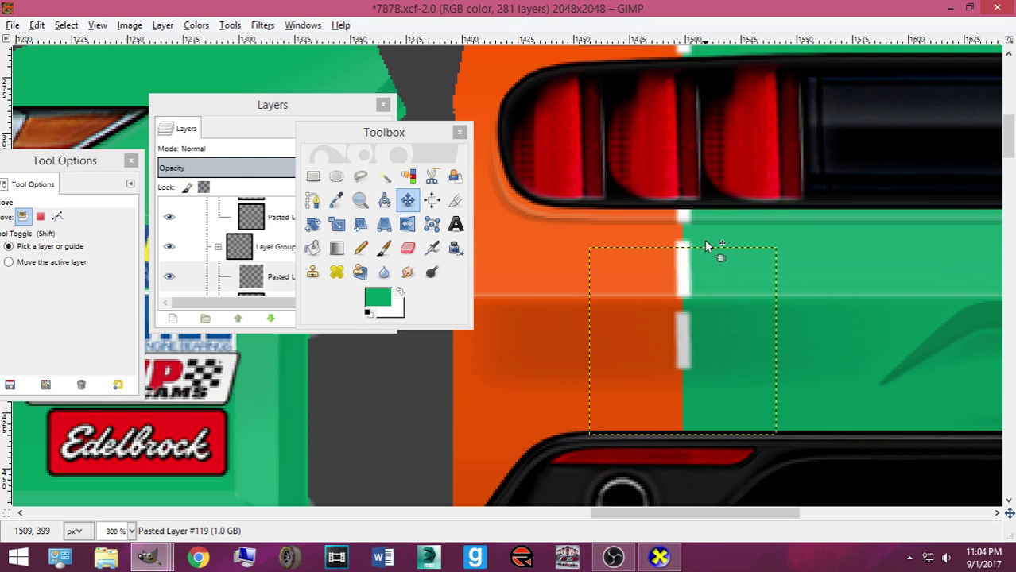
left_click(262, 292)
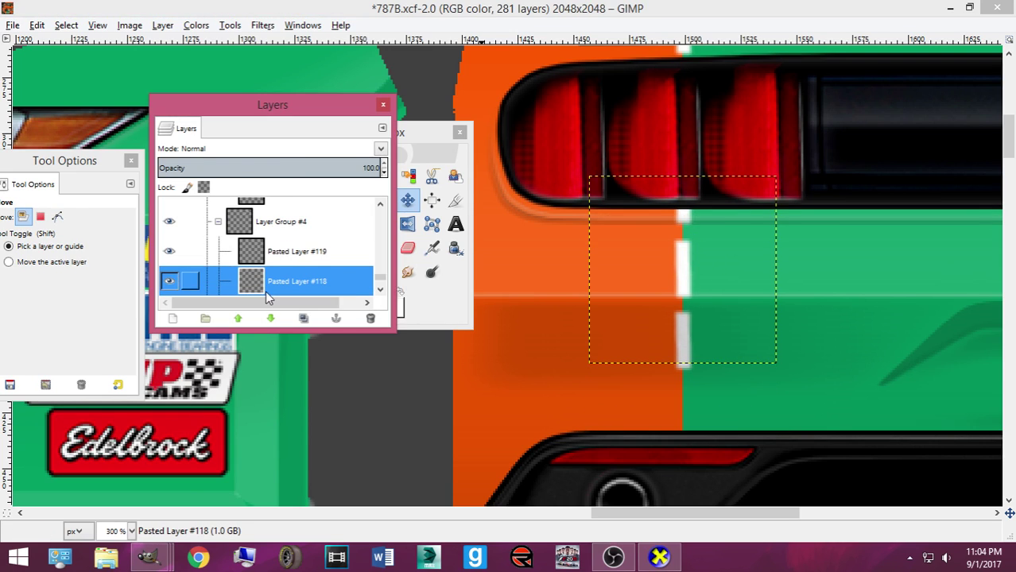
left_click(678, 287)
key("Up")
key("Up")
key("Up")
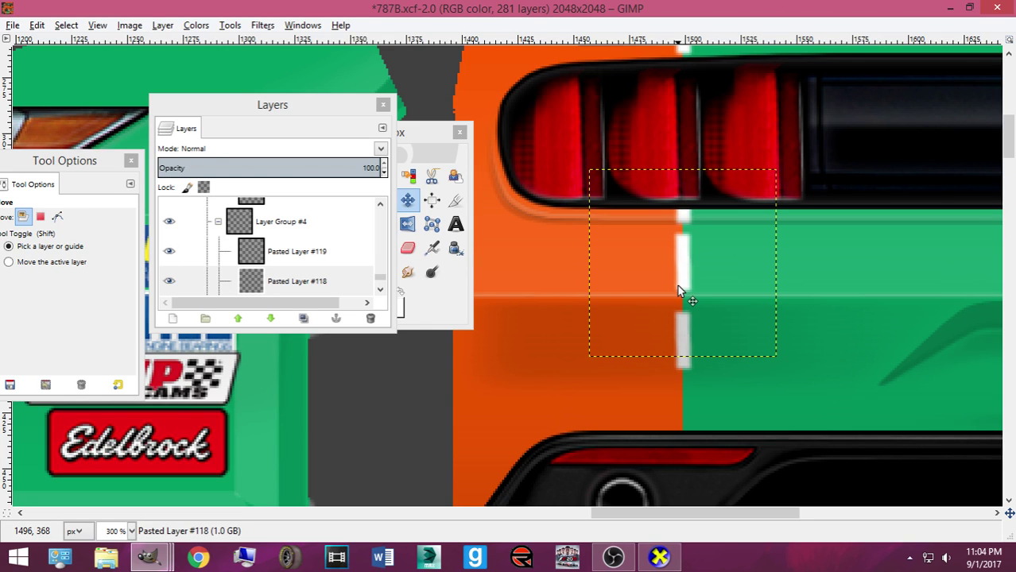
left_click(285, 269)
key("Up")
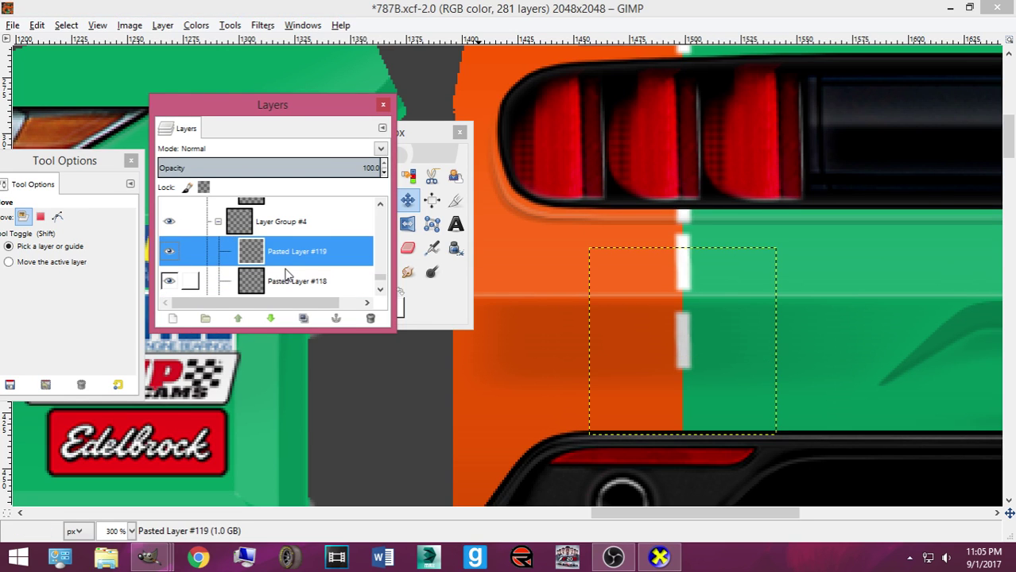
left_click(690, 335)
Paste further dashes as new layers down to the seam bottom, up to Pasted Layer #122
key("ctrl+v")
key("shift+ctrl+n")
key("Up")
key("Up")
key("Down")
key("Down")
key("Down")
key("Down")
key("Down")
key("Down")
key("Down")
key("Down")
key("Down")
key("Down")
key("Down")
key("Down")
key("Down")
key("Down")
key("Down")
key("Down")
key("Down")
key("Down")
key("Down")
key("Down")
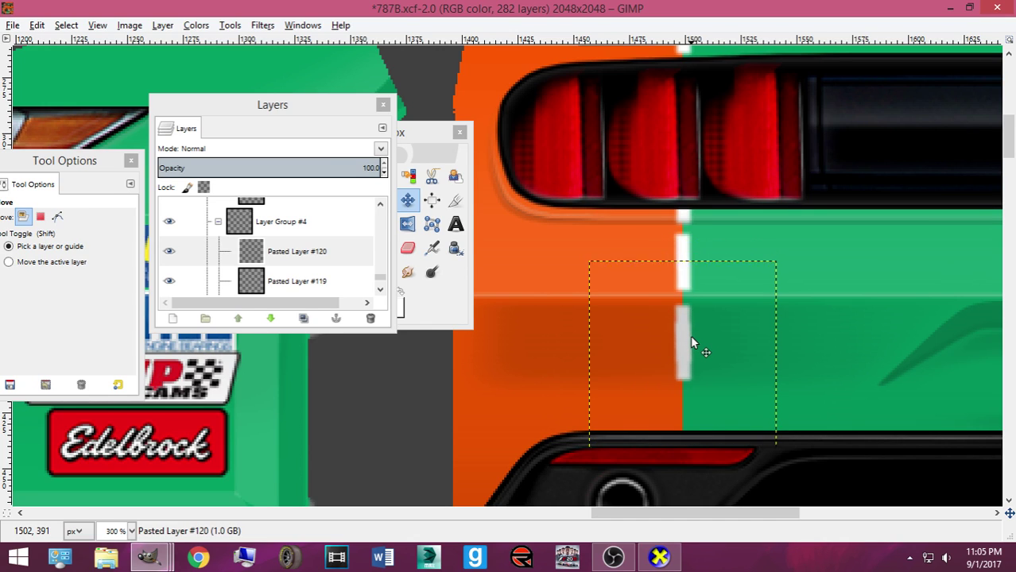
key("ctrl")
key("ctrl+v")
key("shift+ctrl+n")
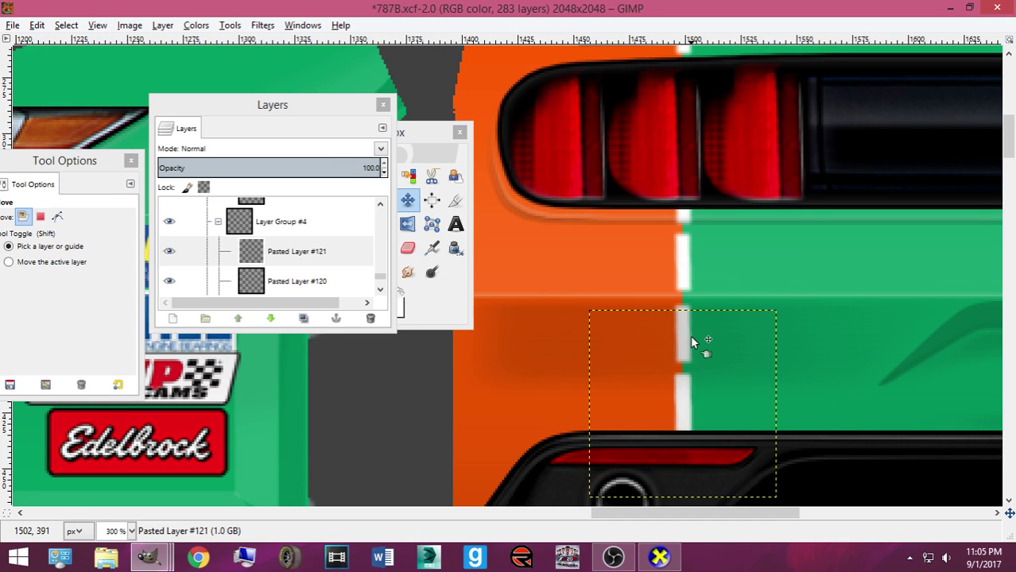
scroll(690, 335, "down", 3)
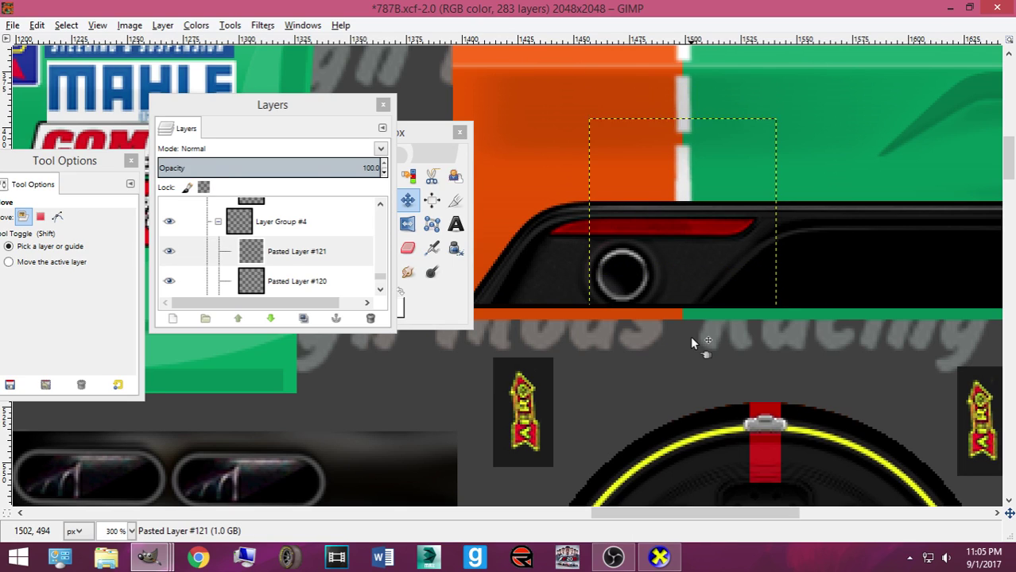
key("ctrl+v")
key("shift+ctrl+n")
key("Down")
key("Down")
key("Down")
key("Down")
key("Down")
key("Down")
key("Down")
key("Down")
key("Down")
key("Down")
key("Down")
key("Down")
key("Down")
key("Down")
key("Down")
key("Down")
key("Down")
key("Down")
key("Down")
key("Down")
key("Down")
key("Down")
key("Down")
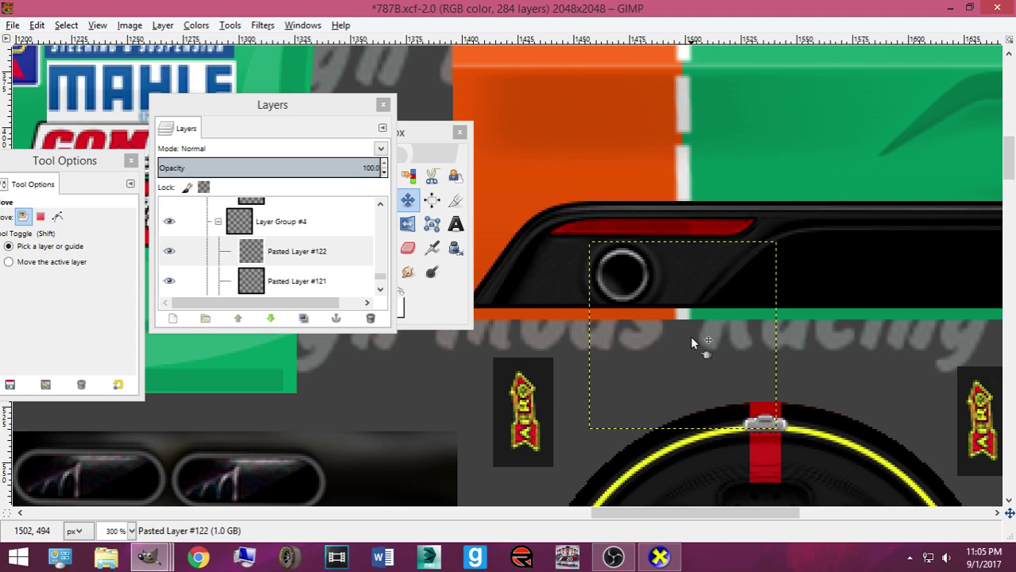
Export the repainted skin to its BMP file and preview it in CarView
key("1")
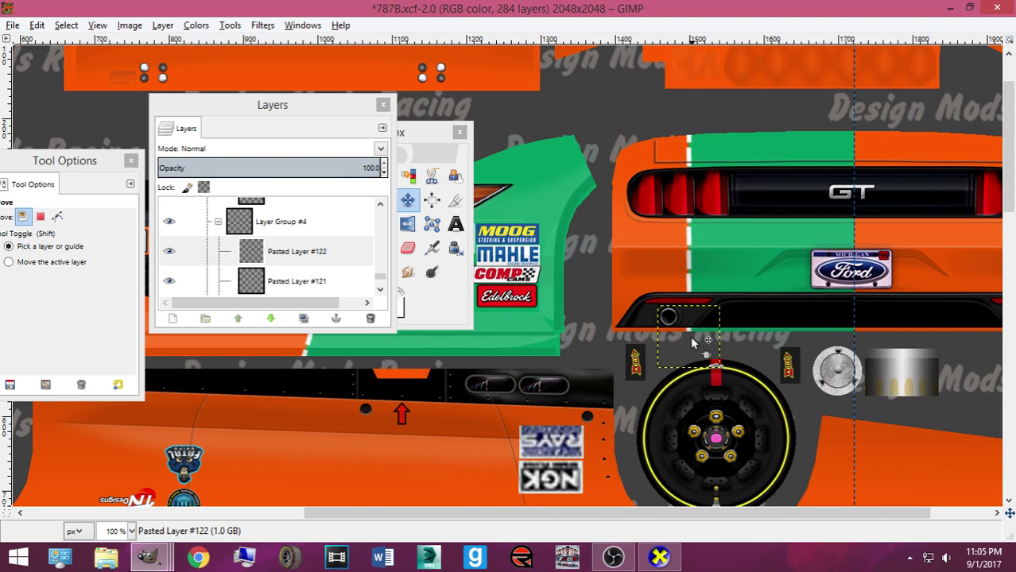
key("ctrl+e")
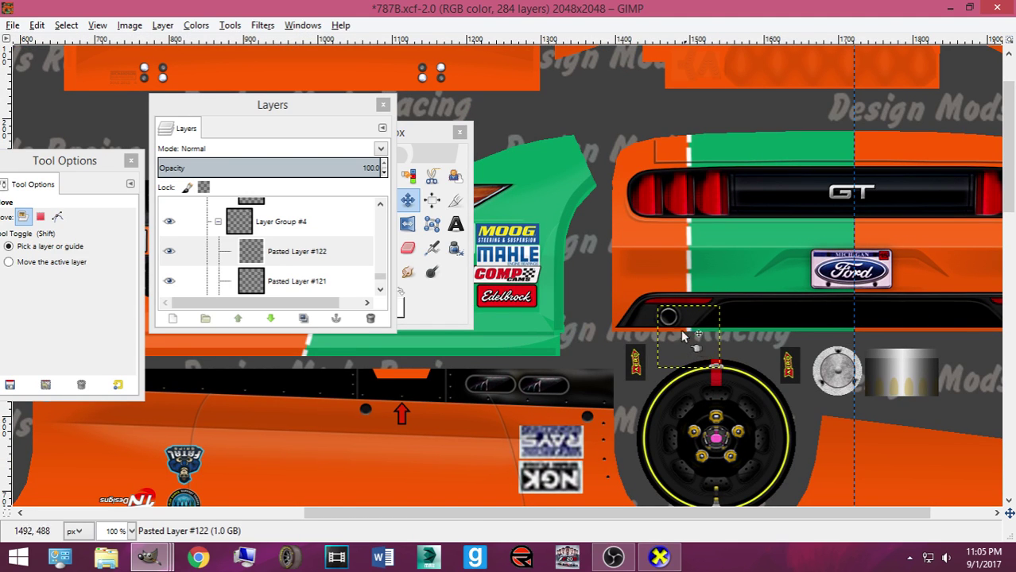
left_click(659, 557)
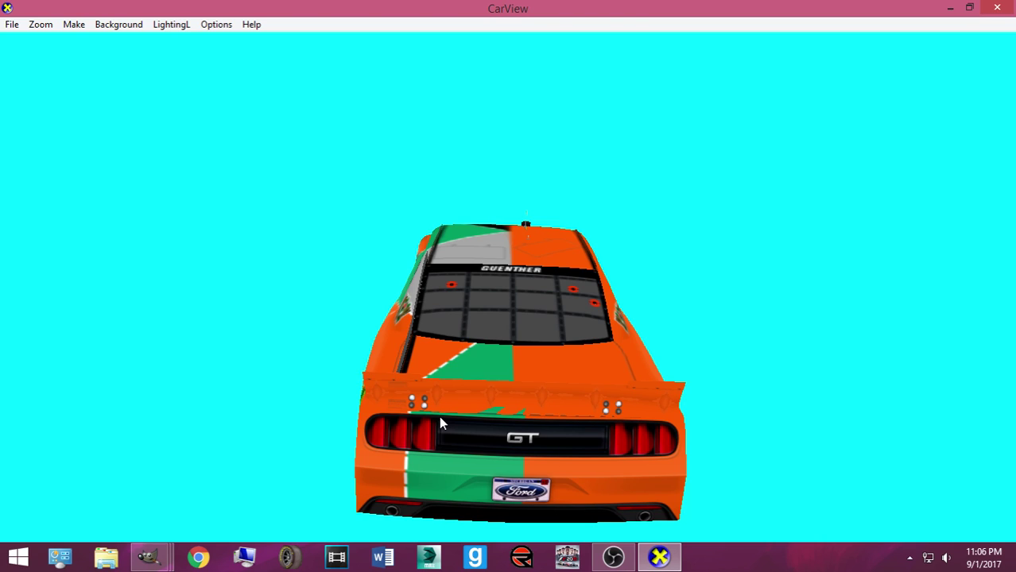
Compare the car's side with the Mazda 787B reference photo, then return to the 787B texture
left_click_drag(453, 355, 287, 413)
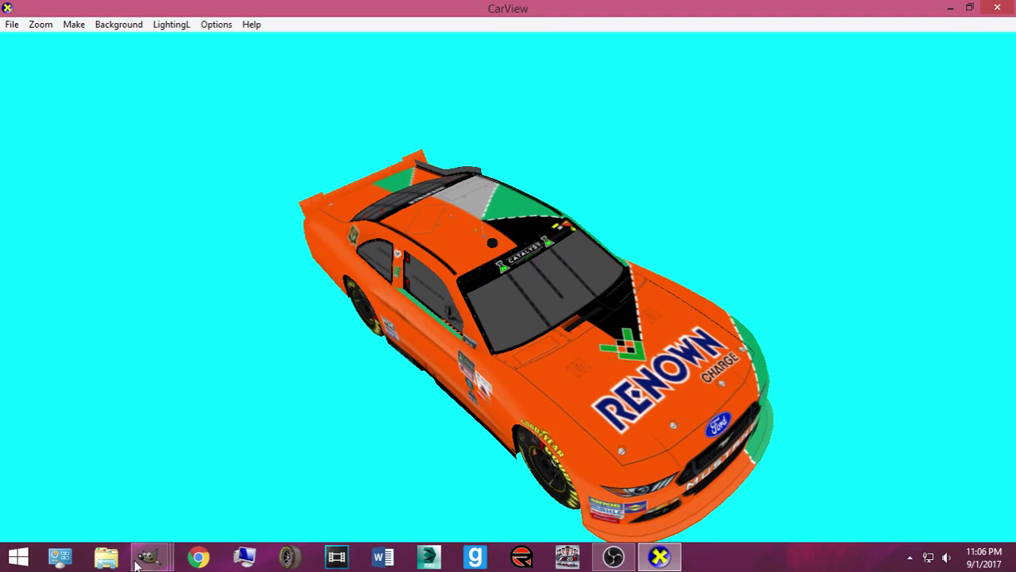
mouse_move(147, 558)
mouse_move(247, 500)
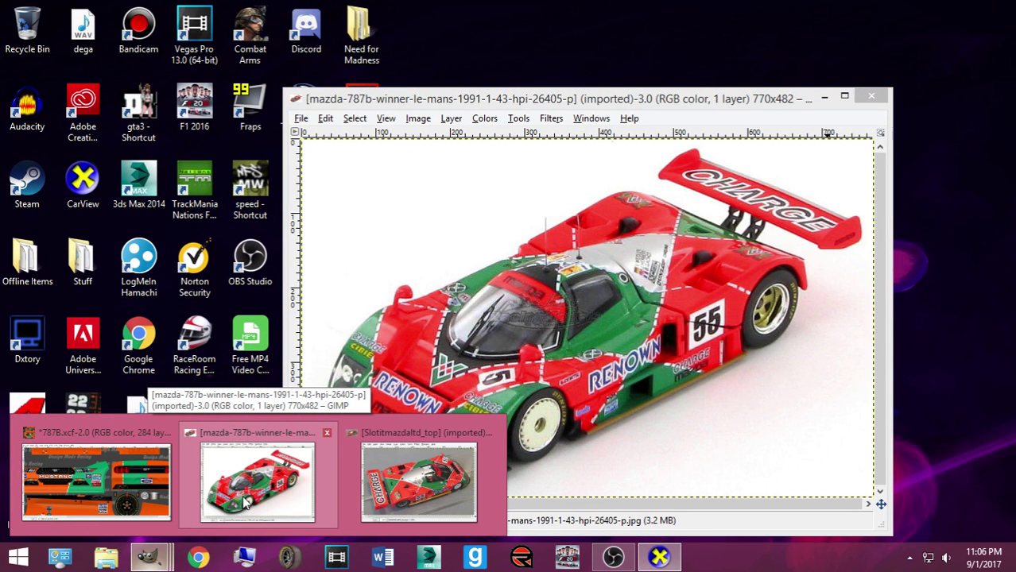
left_click(246, 501)
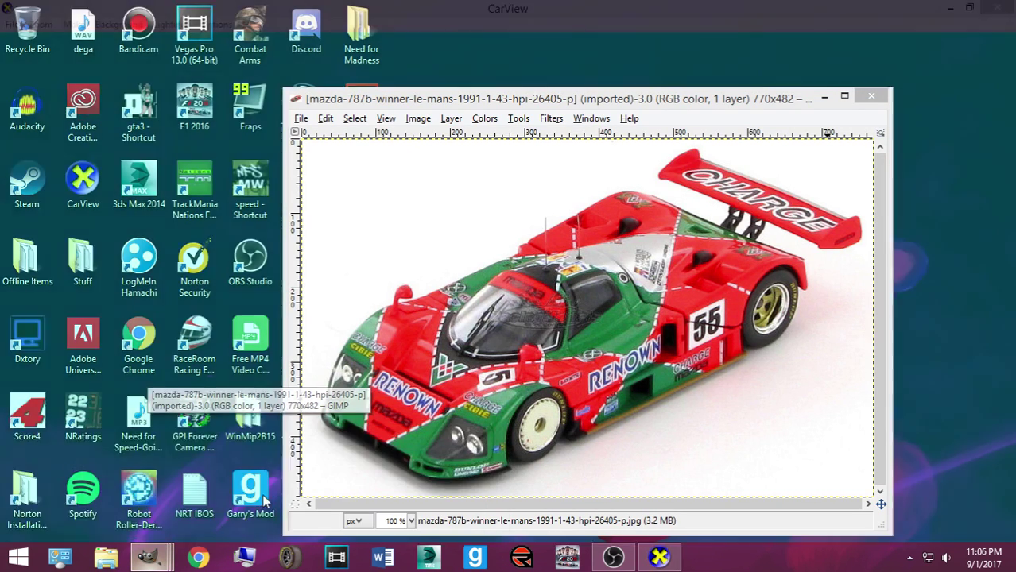
mouse_move(151, 559)
left_click(181, 498)
scroll(521, 420, "down", 10)
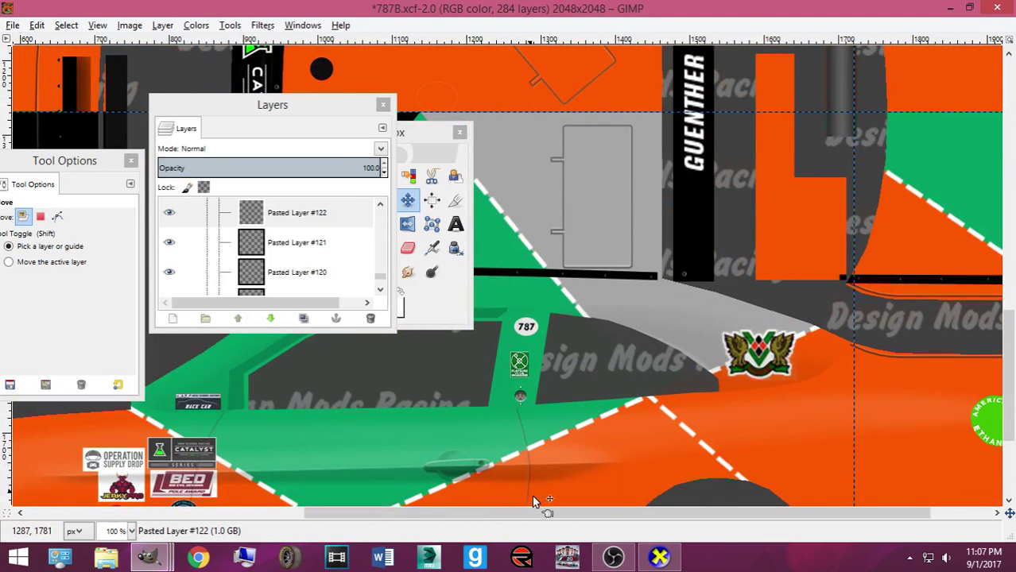
left_click_drag(553, 514, 270, 483)
scroll(270, 482, "up", 5)
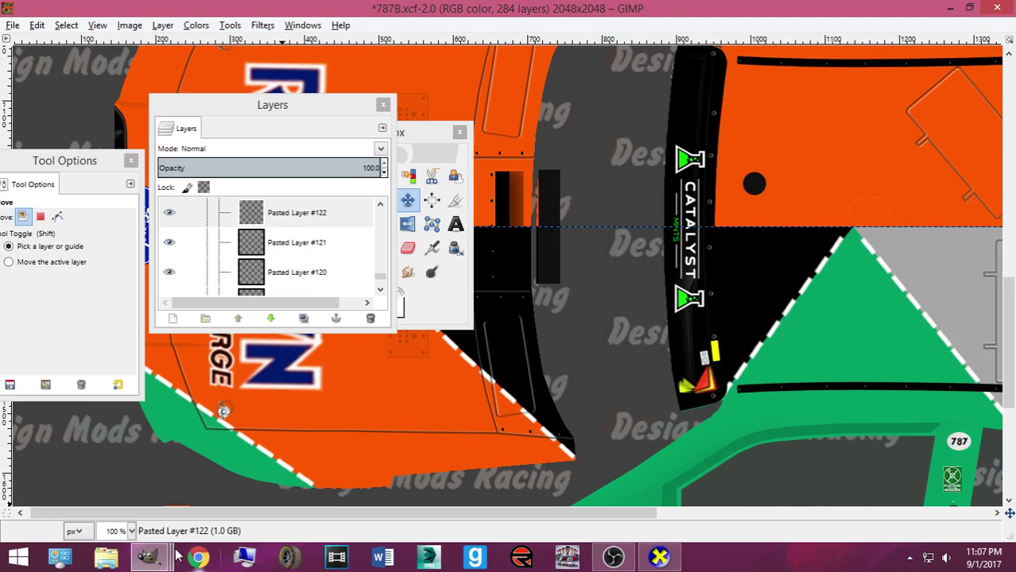
mouse_move(151, 558)
mouse_move(255, 505)
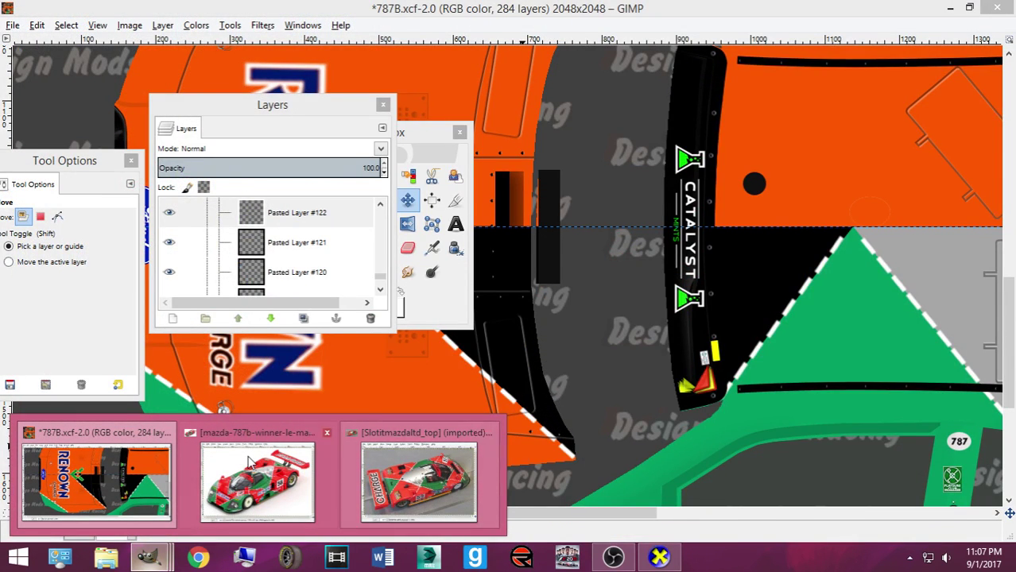
mouse_move(216, 469)
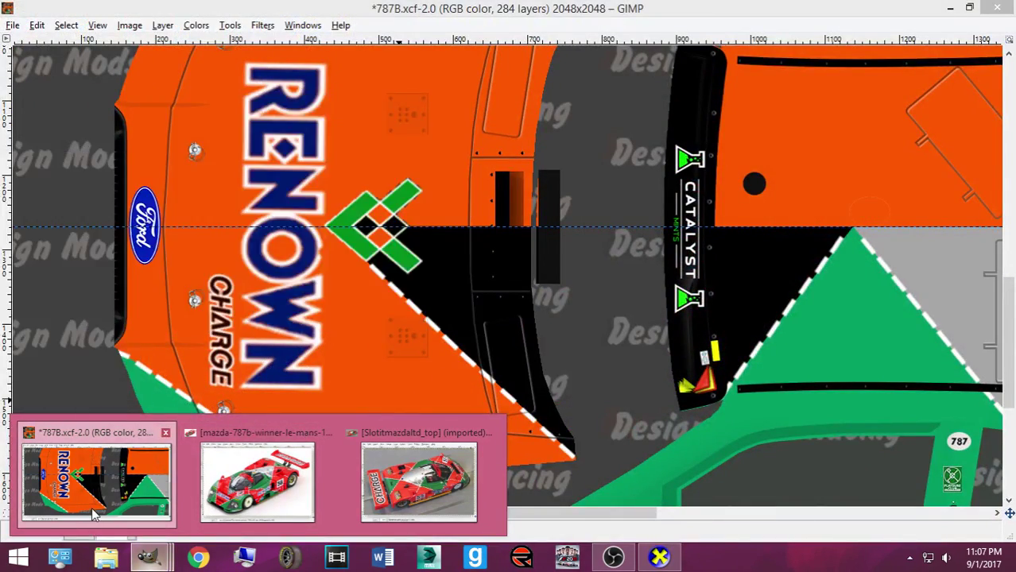
left_click(95, 481)
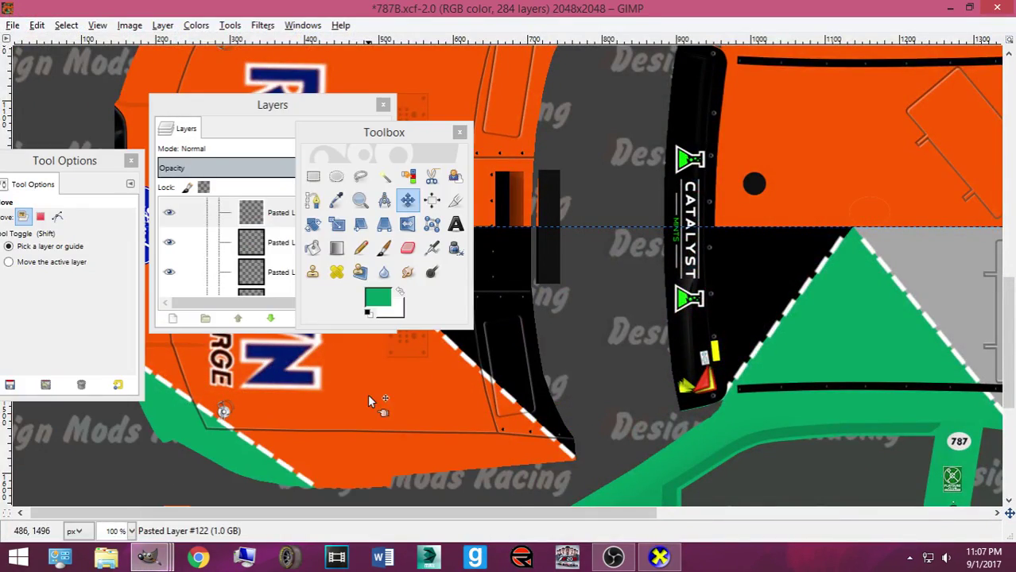
Browse the layer list, selecting Pasted Layer #121, the Base layer and Pasted Layer #114
scroll(368, 401, "up", 3)
left_click(262, 238)
scroll(264, 268, "down", 2)
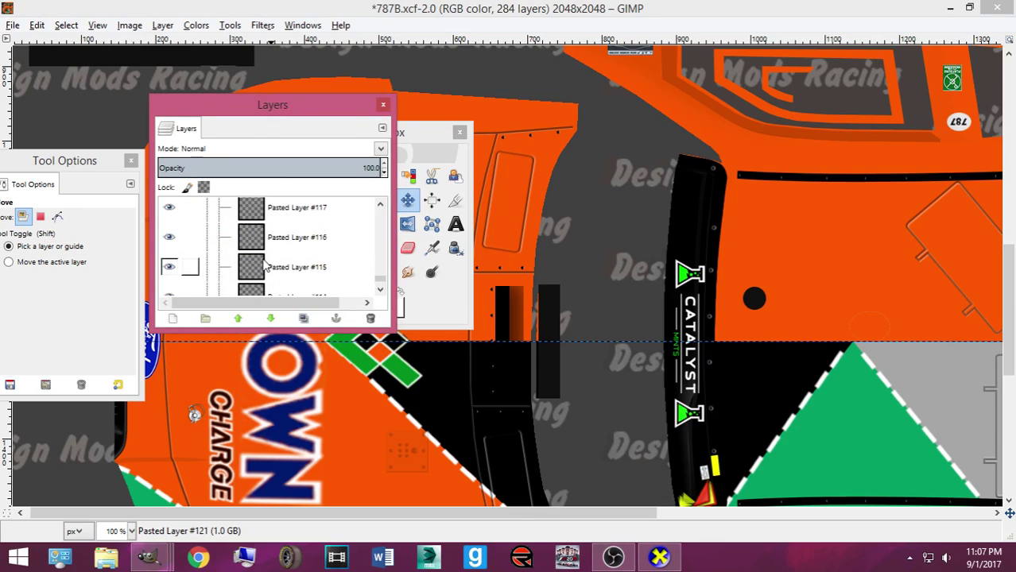
scroll(264, 268, "down", 5)
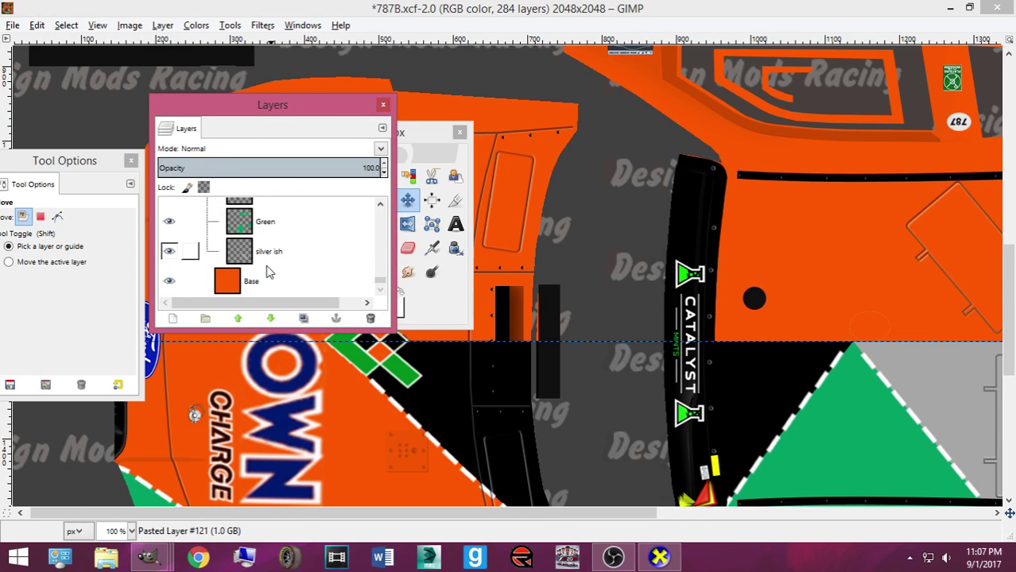
left_click(270, 275)
scroll(413, 350, "down", 5)
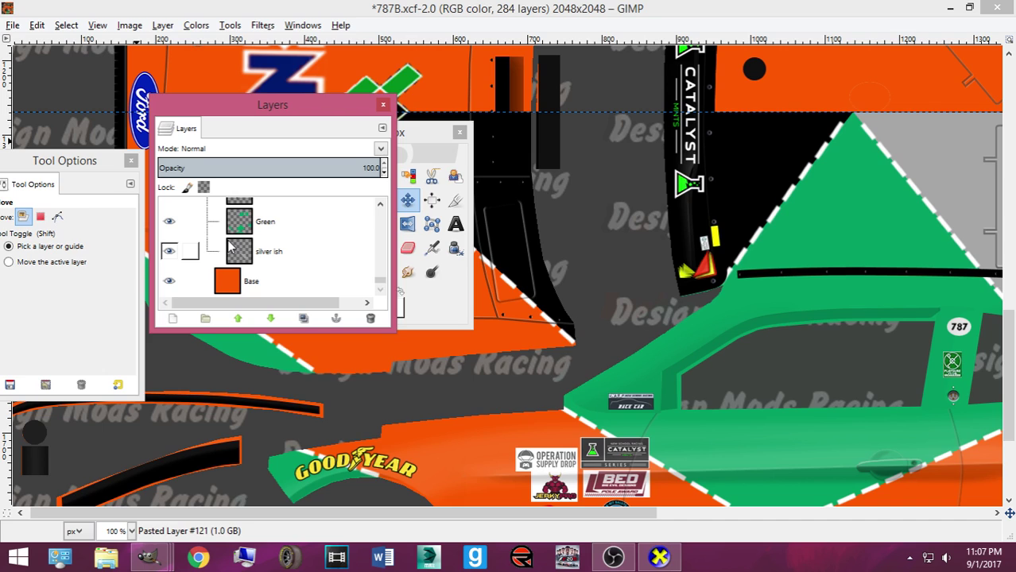
scroll(383, 290, "up", 1)
scroll(514, 354, "up", 3)
scroll(310, 270, "down", 1)
scroll(309, 273, "up", 3)
left_click(304, 245)
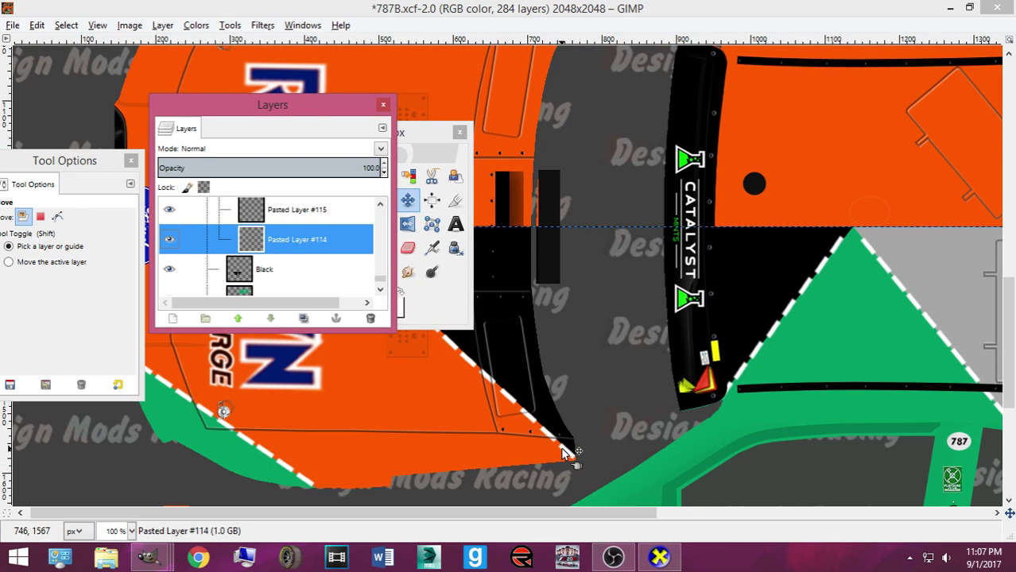
left_click(563, 453)
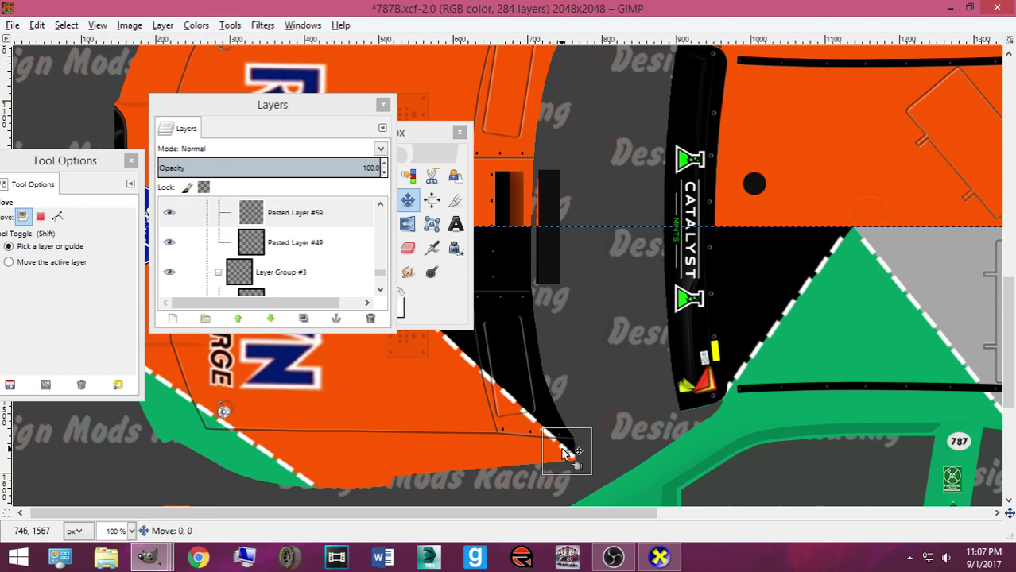
scroll(302, 256, "down", 10)
scroll(306, 262, "up", 15)
scroll(314, 271, "up", 5)
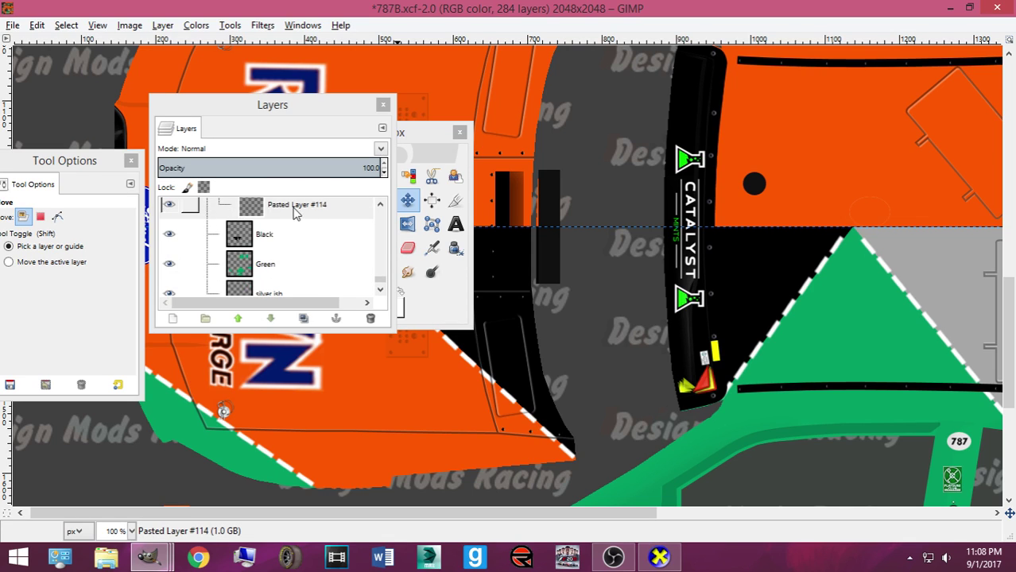
Copy Pasted Layer #114 into new Pasted Layer #123 and place it in new Layer Group #5
left_click(295, 211)
key("ctrl+v")
key("ctrl+shift+n")
left_click_drag(309, 255, 246, 255)
left_click(205, 318)
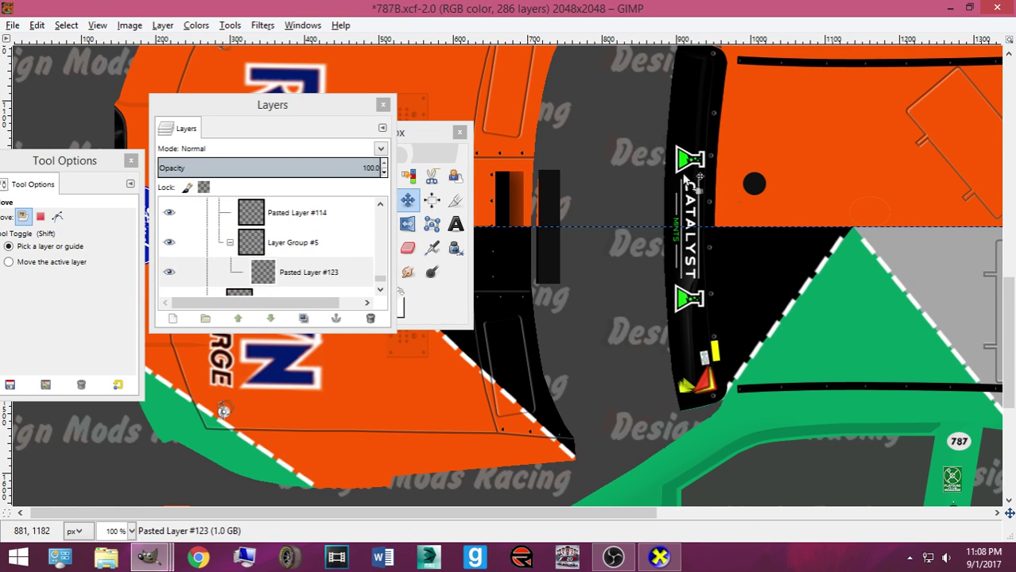
scroll(675, 173, "down", 4)
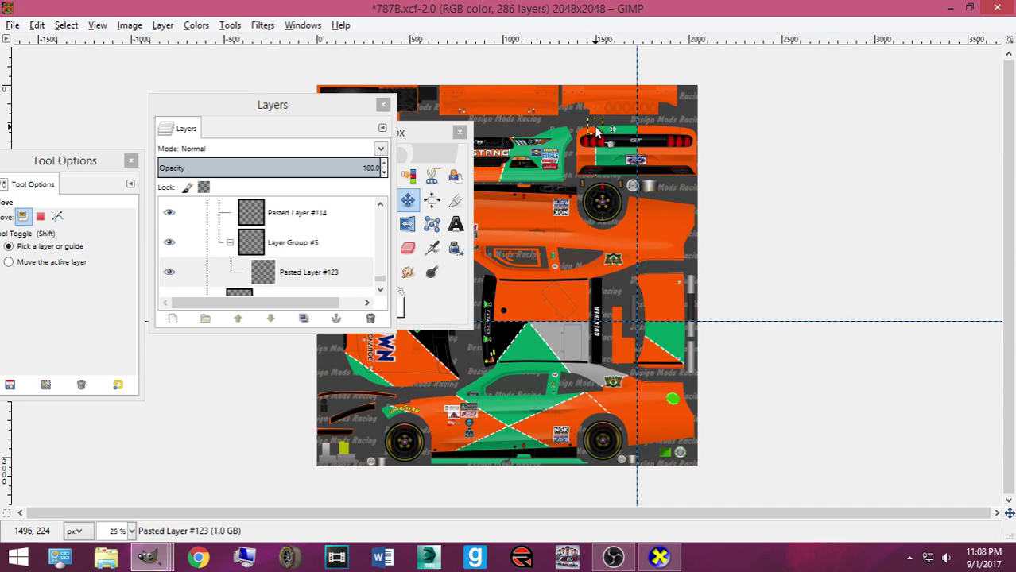
Scale Pasted Layer #123 and move it onto the Goodyear lettering by the wheel
key("shift+s")
left_click(598, 135)
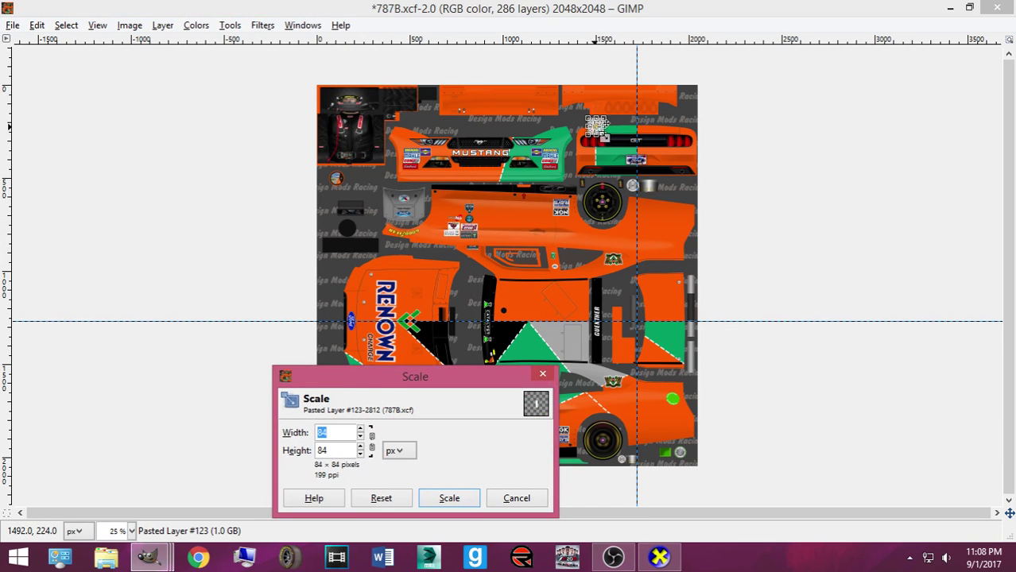
left_click(449, 498)
left_click(407, 200)
scroll(472, 352, "up", 4)
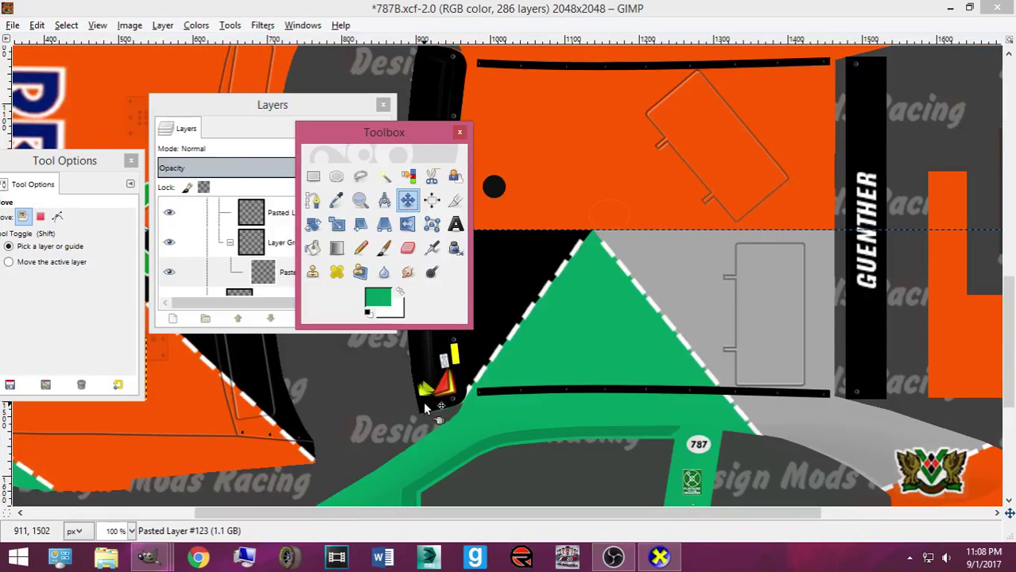
left_click_drag(528, 513, 461, 503)
scroll(362, 466, "left", 3)
scroll(438, 424, "down", 5)
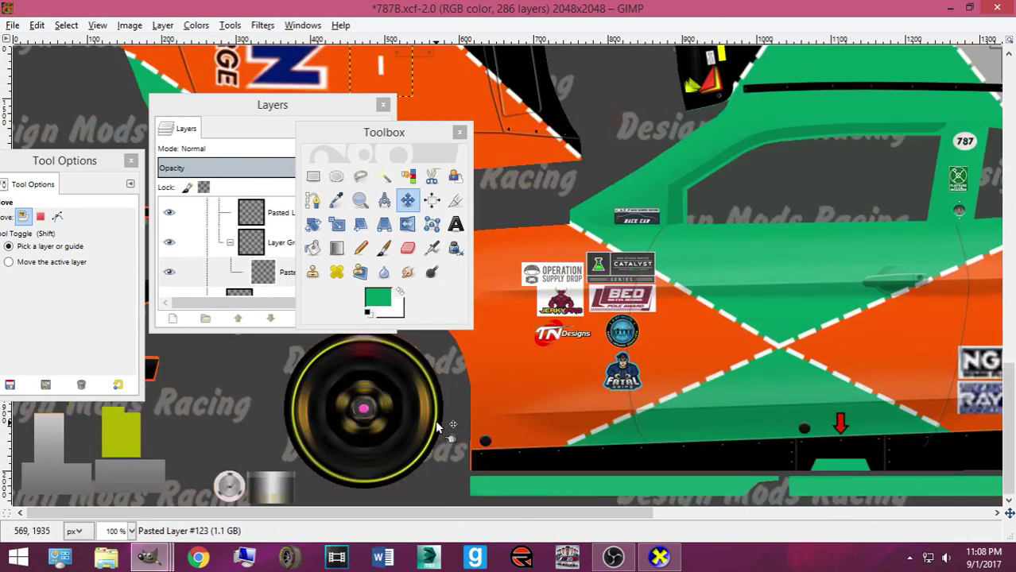
scroll(433, 417, "up", 4)
scroll(413, 394, "up", 2)
left_click_drag(370, 401, 393, 396)
scroll(369, 429, "down", 4)
mouse_move(151, 558)
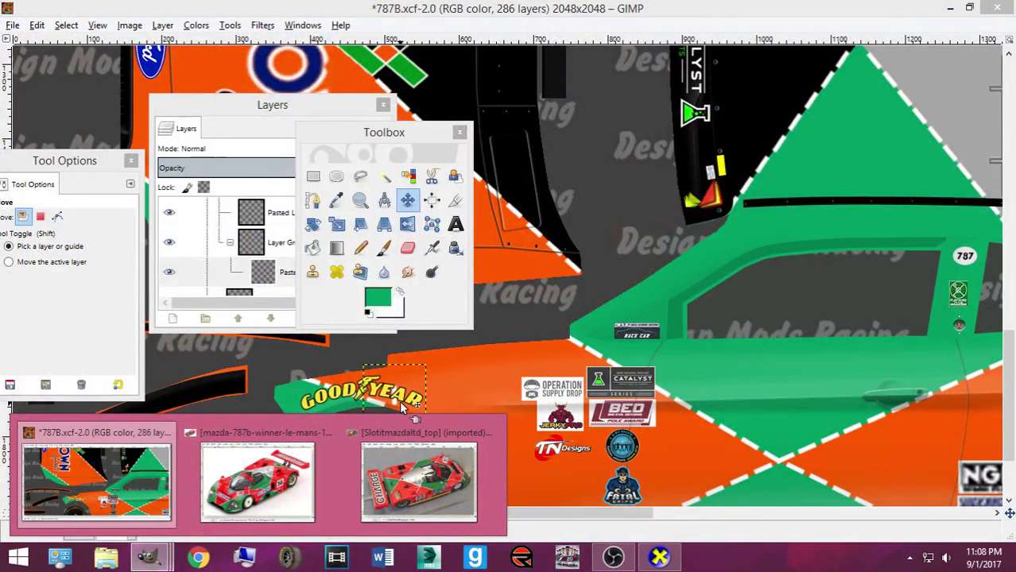
left_click_drag(385, 408, 380, 406)
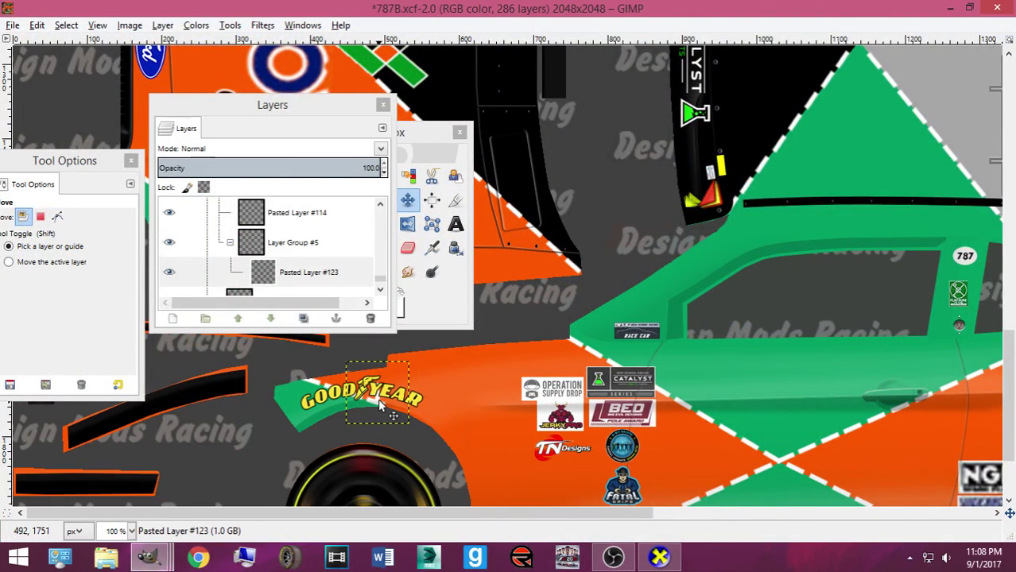
scroll(380, 406, "up", 3)
Rotate the piece about 13 degrees plus a small extra turn to follow the arch, and reposition it
key("shift+r")
left_click(318, 465)
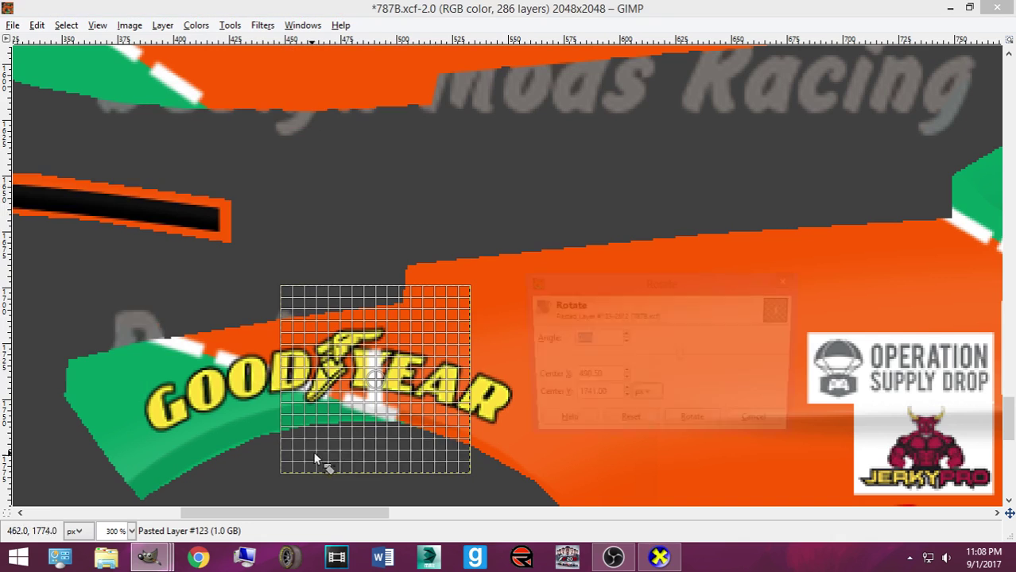
mouse_move(353, 440)
left_mouse_down()
mouse_move(325, 443)
mouse_move(367, 452)
mouse_move(362, 445)
left_mouse_up()
left_click(675, 425)
left_click(374, 459)
left_click(698, 429)
left_click(407, 200)
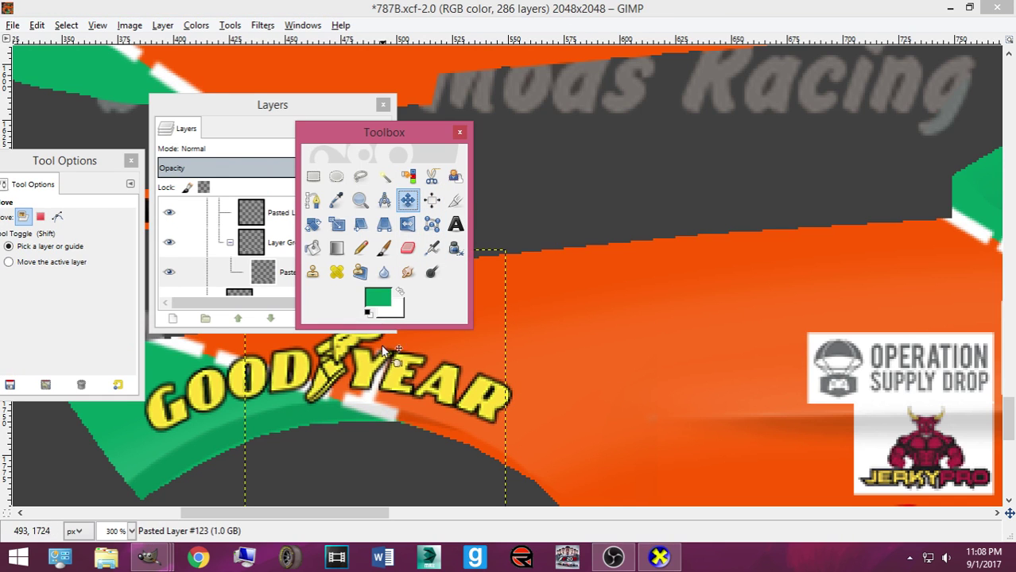
left_click_drag(374, 390, 374, 391)
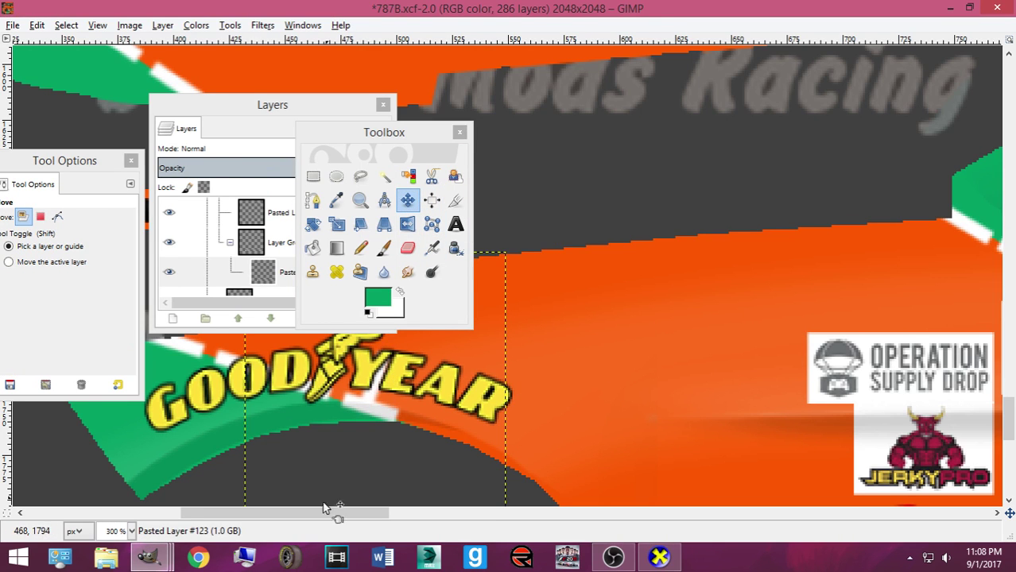
mouse_move(147, 557)
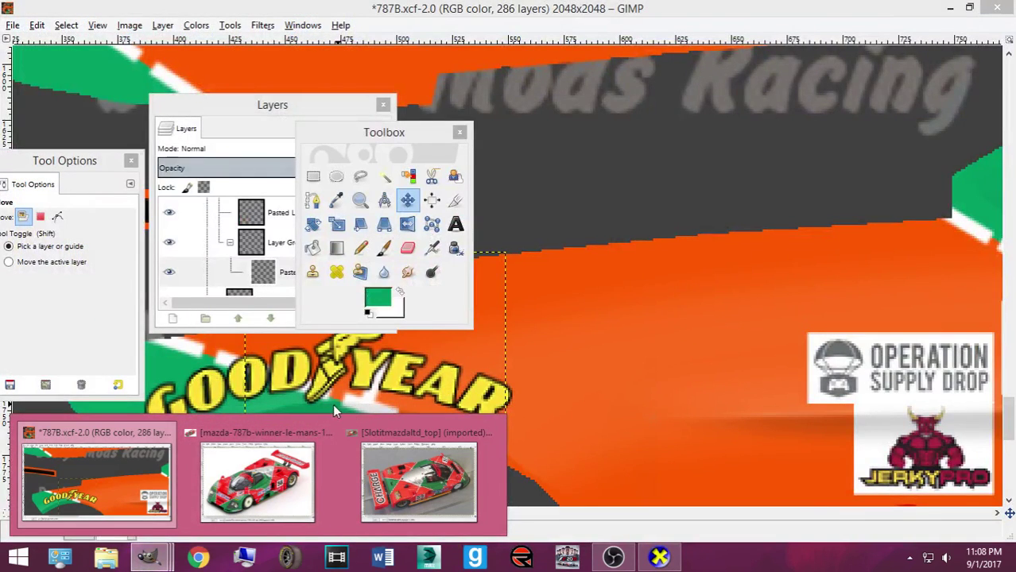
Dock the Layers list and paste a stripe piece, sliding it up along the panel edge
left_click_drag(425, 141, 1014, 202)
left_click_drag(352, 123, 47, 185)
key("ctrl+v")
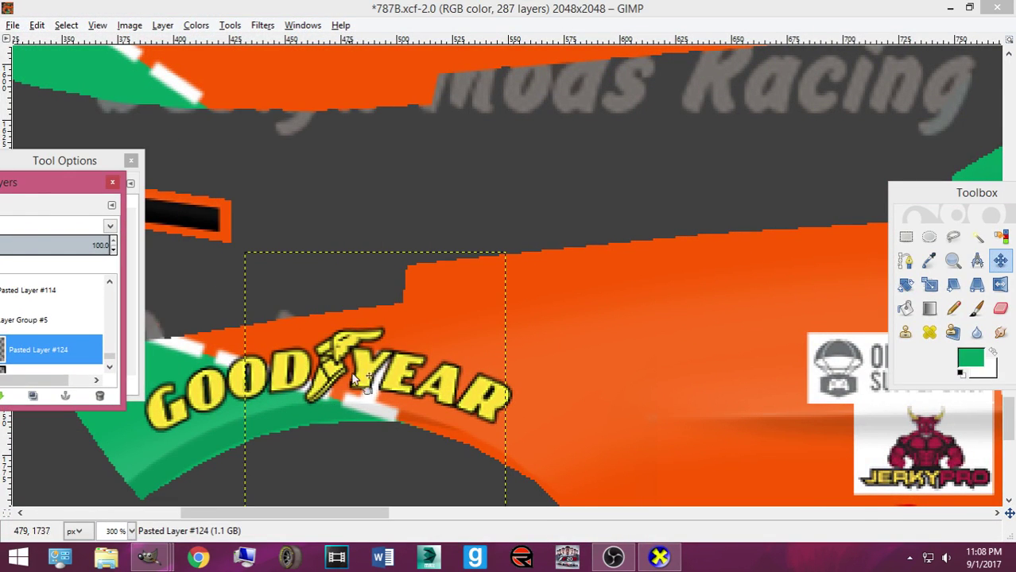
left_click_drag(370, 393, 421, 264)
Paste one more piece and export the texture as Mustang2016ST.bmp to check in CarView
key("ctrl+v")
key("ctrl+e")
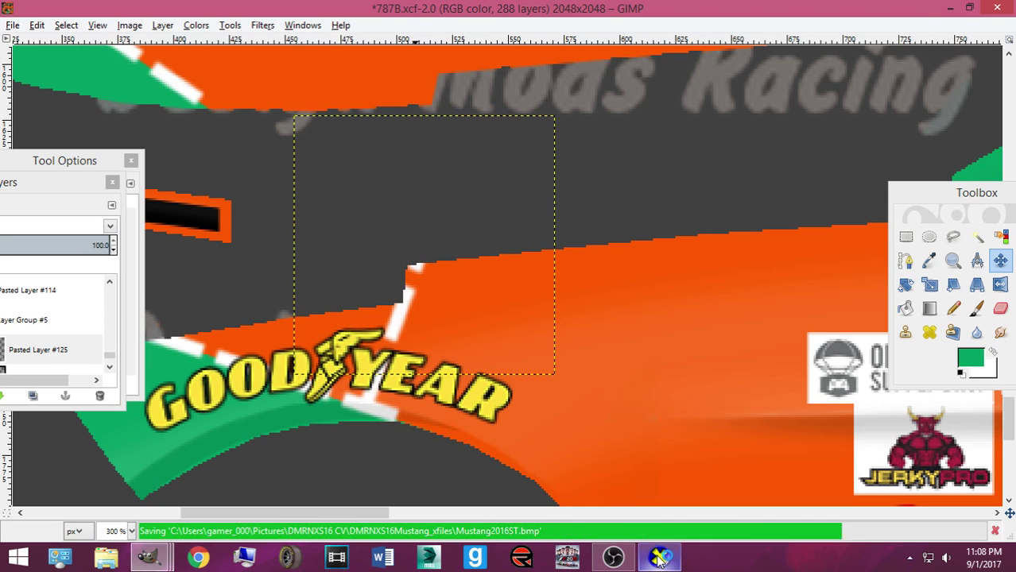
left_click(659, 560)
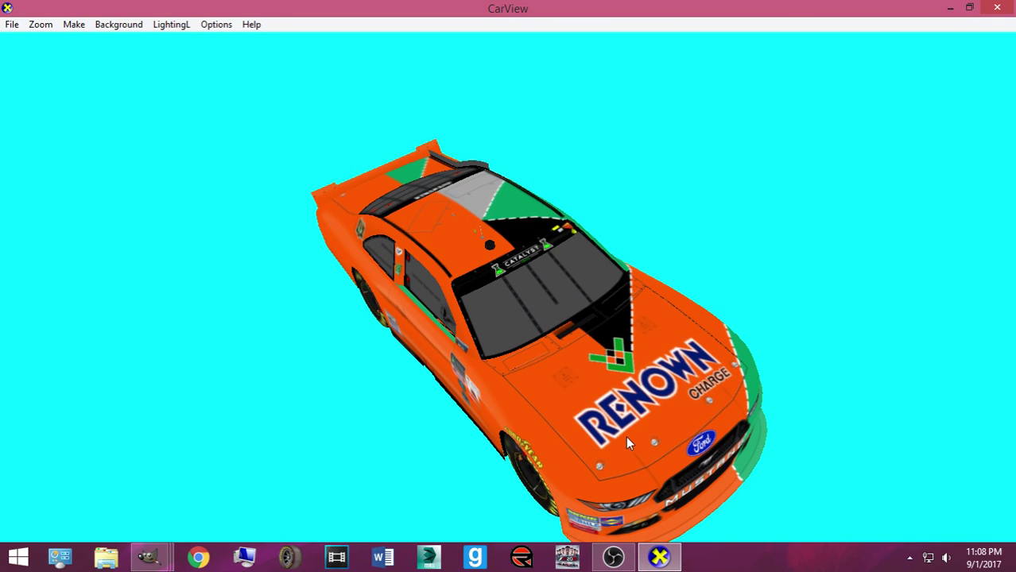
Orbit the car to a left-front three-quarter view, then go back to the 787B texture
left_click_drag(647, 440, 412, 416)
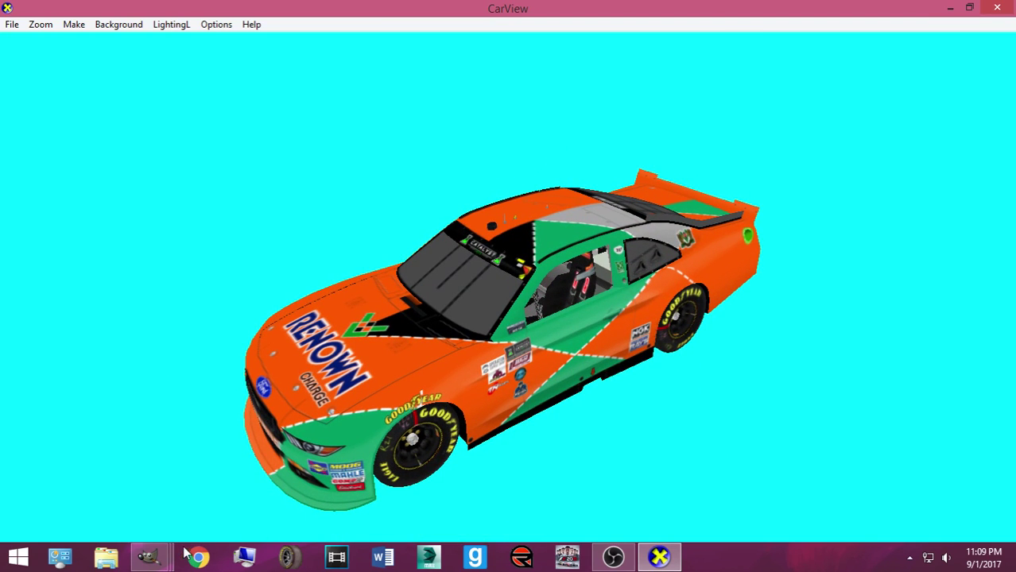
mouse_move(149, 557)
mouse_move(256, 477)
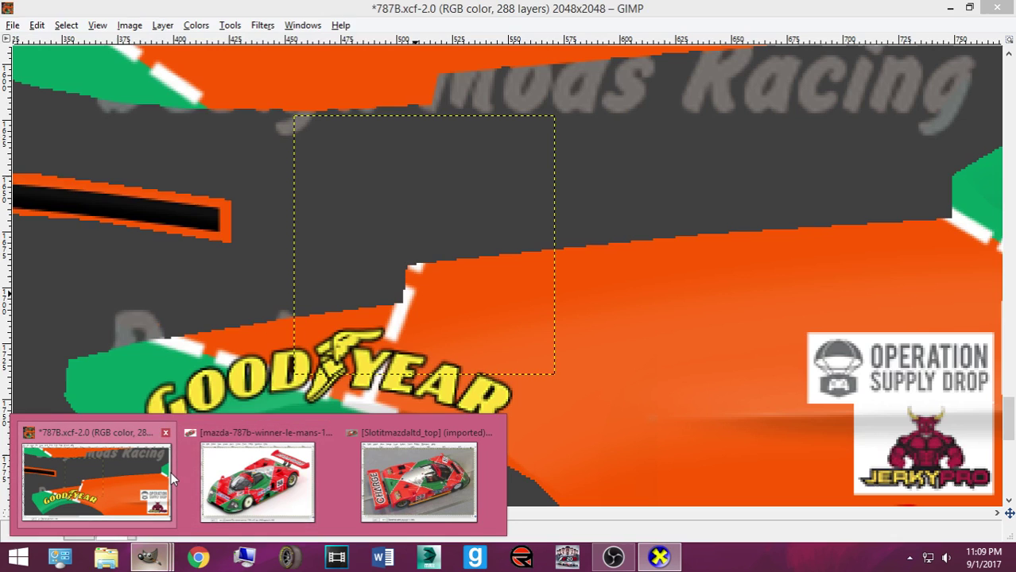
left_click(167, 473)
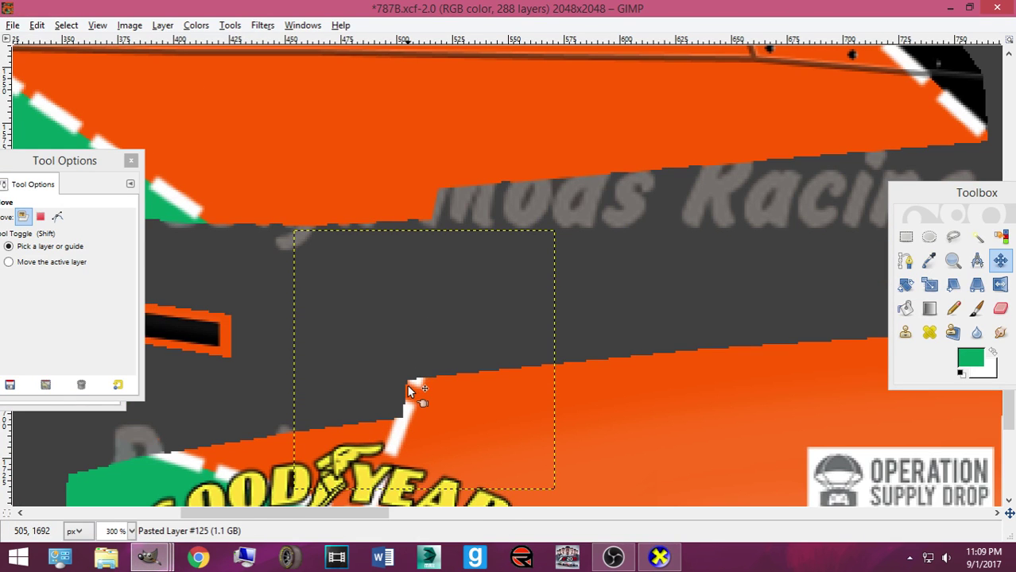
Make the pasted stripe its own layer, move it up to the orange edge, and re-export Mustang2016ST.bmp
key("shift+ctrl+n")
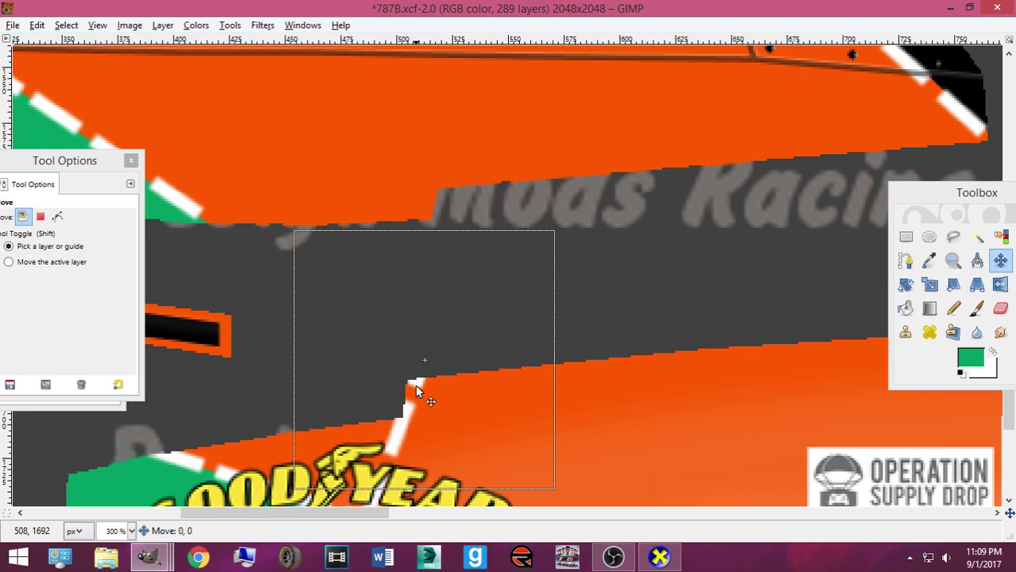
left_click_drag(416, 390, 420, 254)
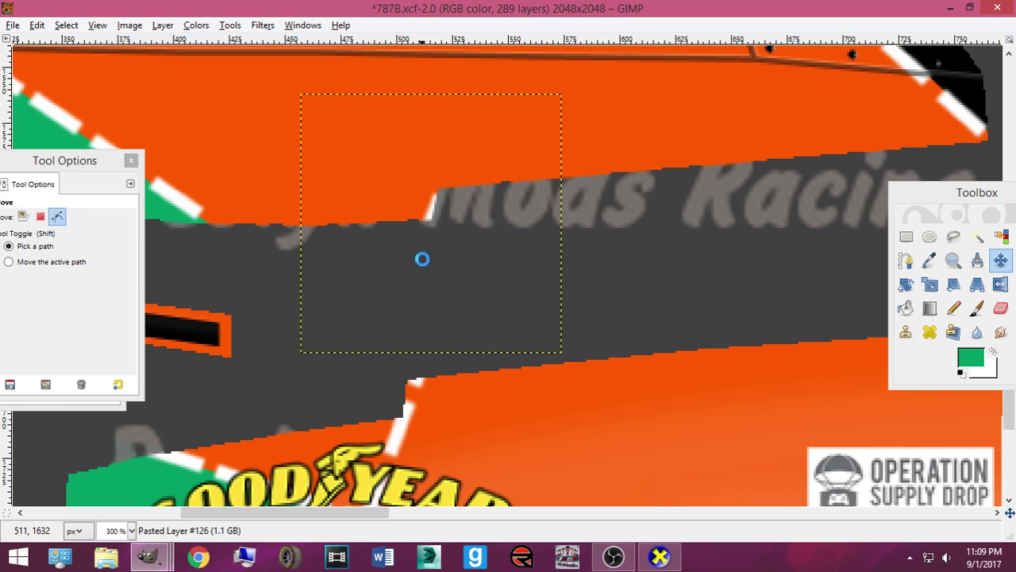
key("ctrl+e")
left_click(658, 559)
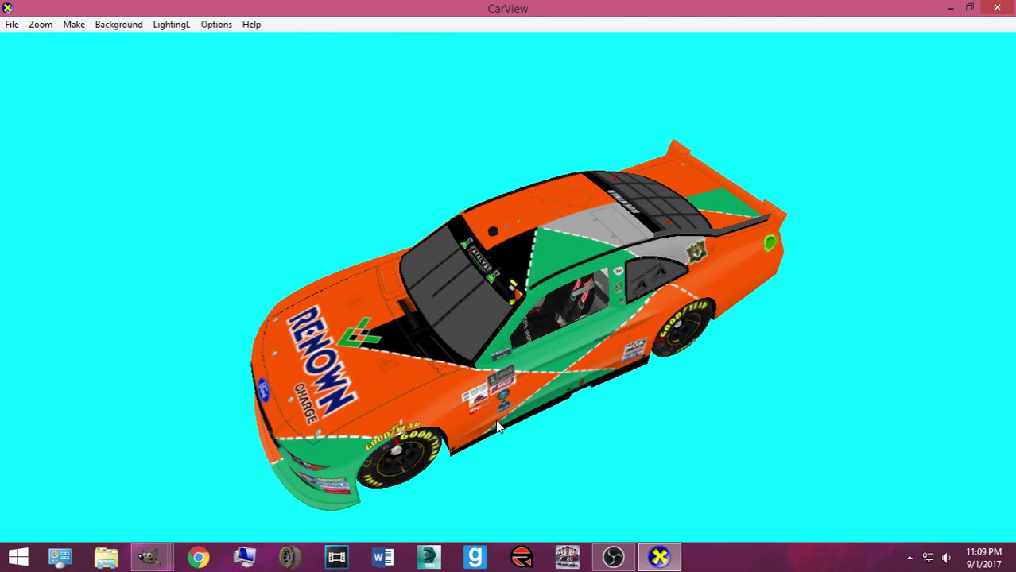
Inspect the Goodyear decal in CarView, then nudge the stripe piece right and up and re-export
left_click_drag(437, 405, 473, 386)
scroll(517, 357, "up", 5)
left_click_drag(564, 322, 487, 444)
left_click(151, 556)
left_click_drag(429, 218, 438, 194)
key("ctrl+e")
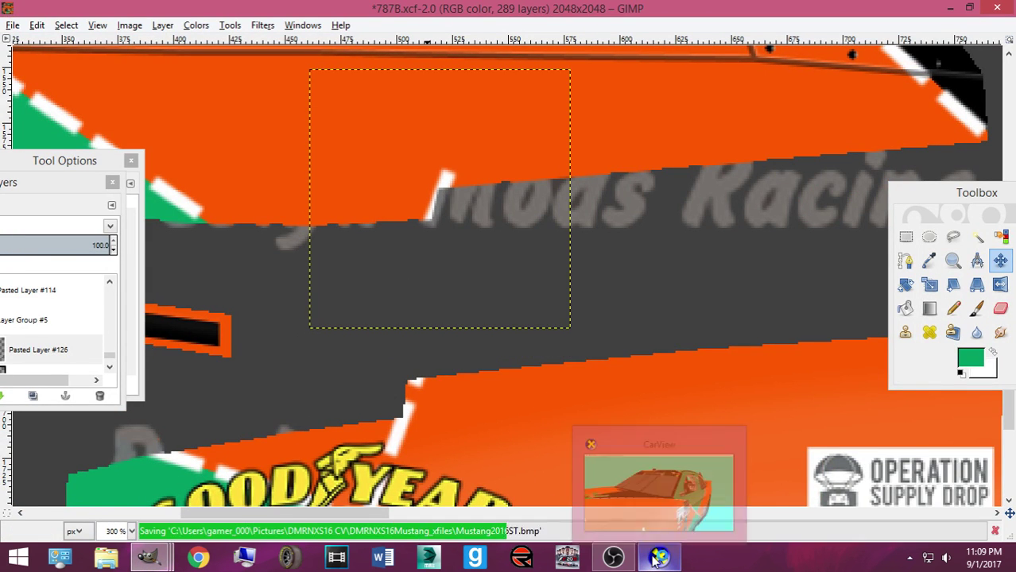
left_click(659, 558)
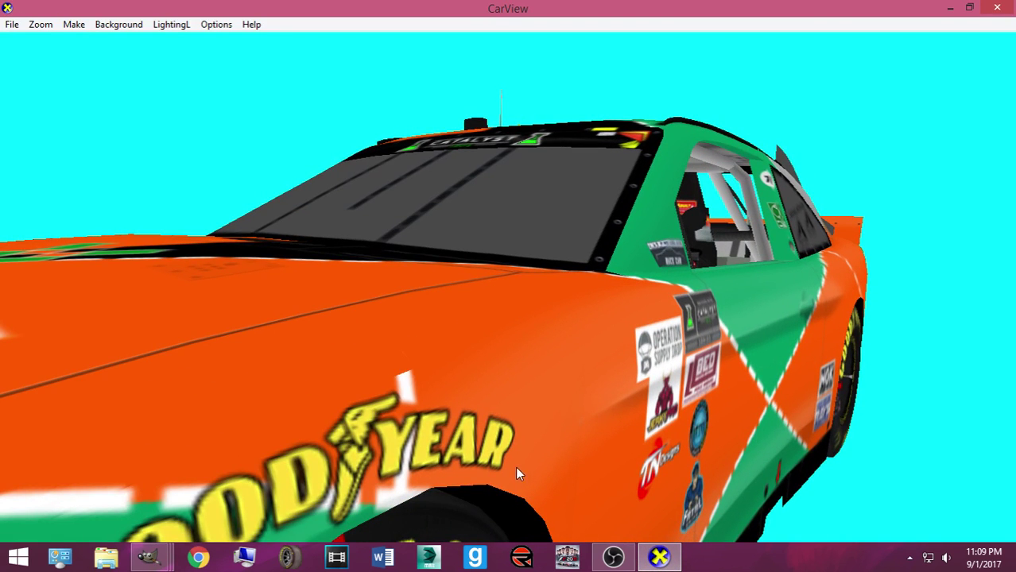
Paste the stripe again, shift it about 33 px left and re-export for CarView
left_click_drag(493, 460, 468, 430)
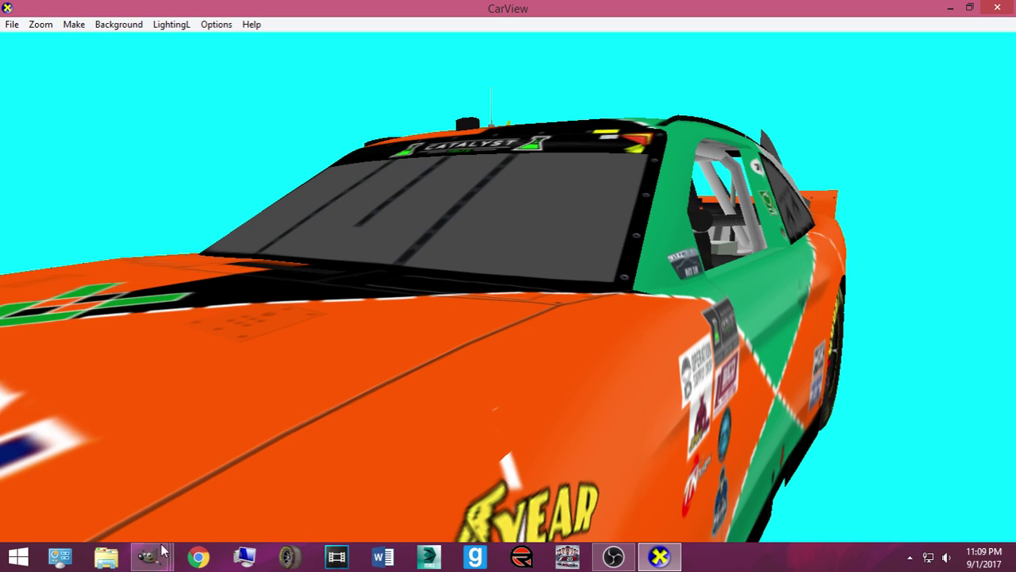
mouse_move(162, 550)
left_click(95, 477)
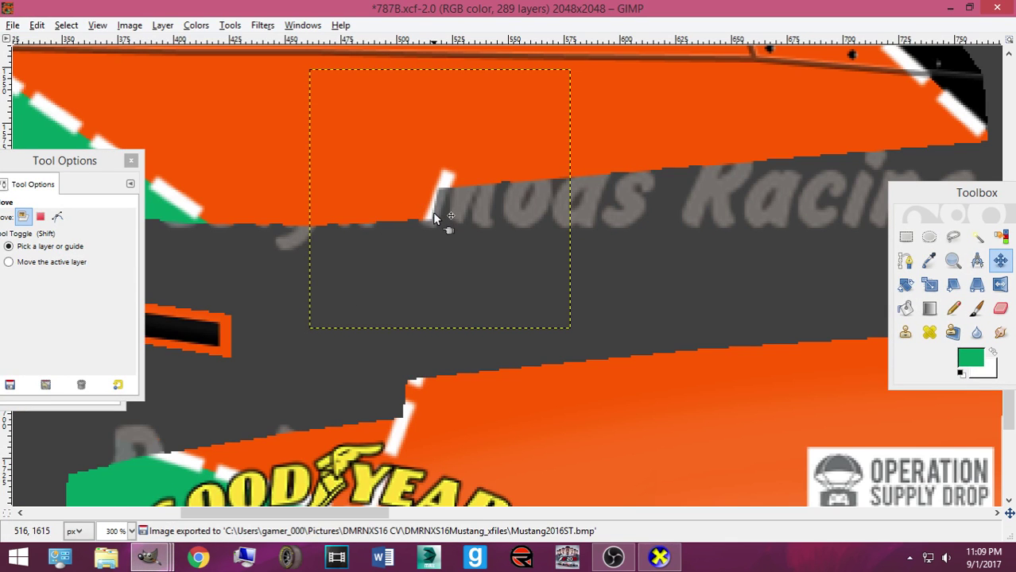
key("ctrl+v")
left_click_drag(433, 215, 405, 216)
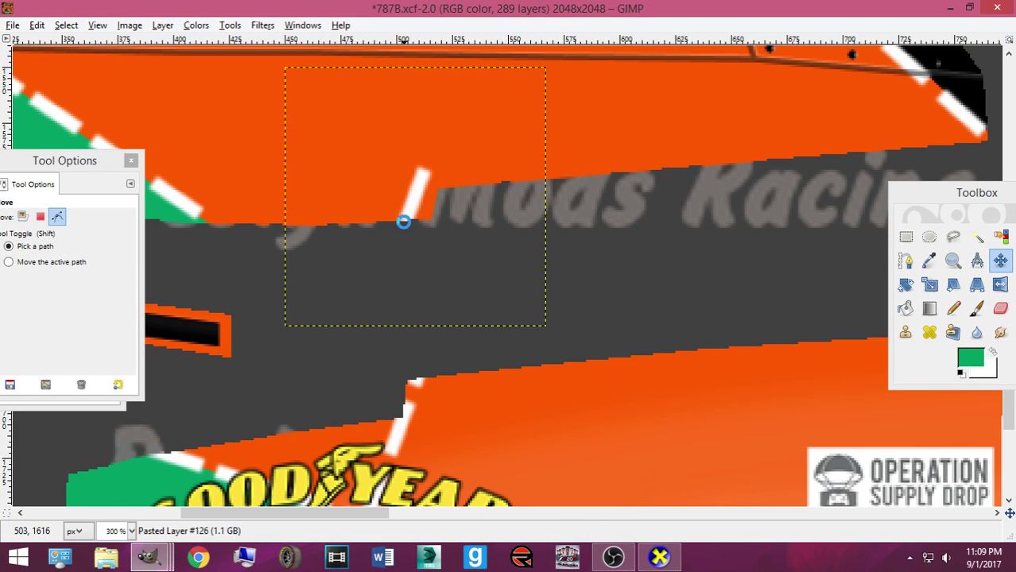
key("ctrl+e")
mouse_move(658, 557)
left_click(652, 485)
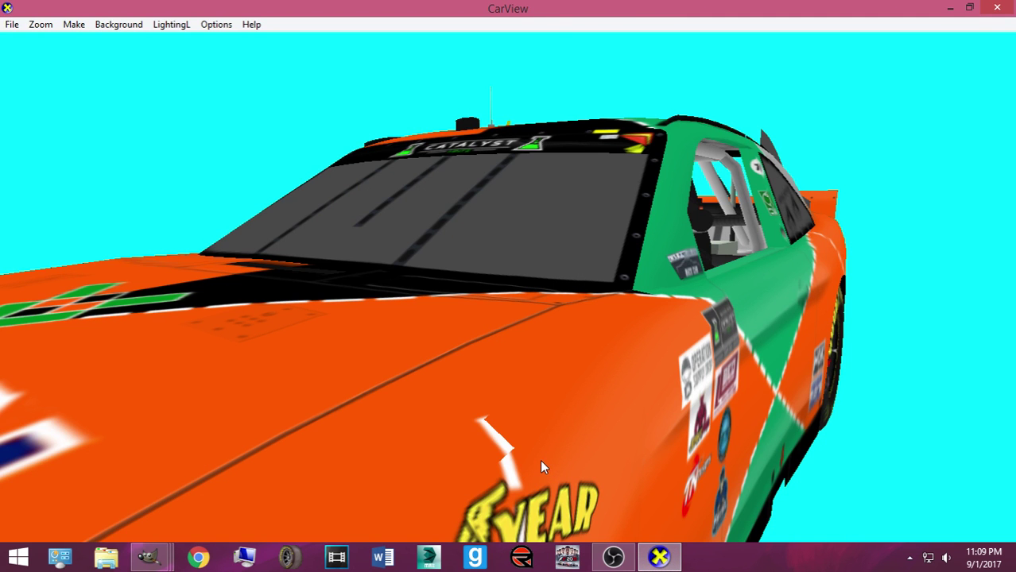
Move the stripe piece slightly left and down and check it on the car
mouse_move(148, 556)
left_click(136, 479)
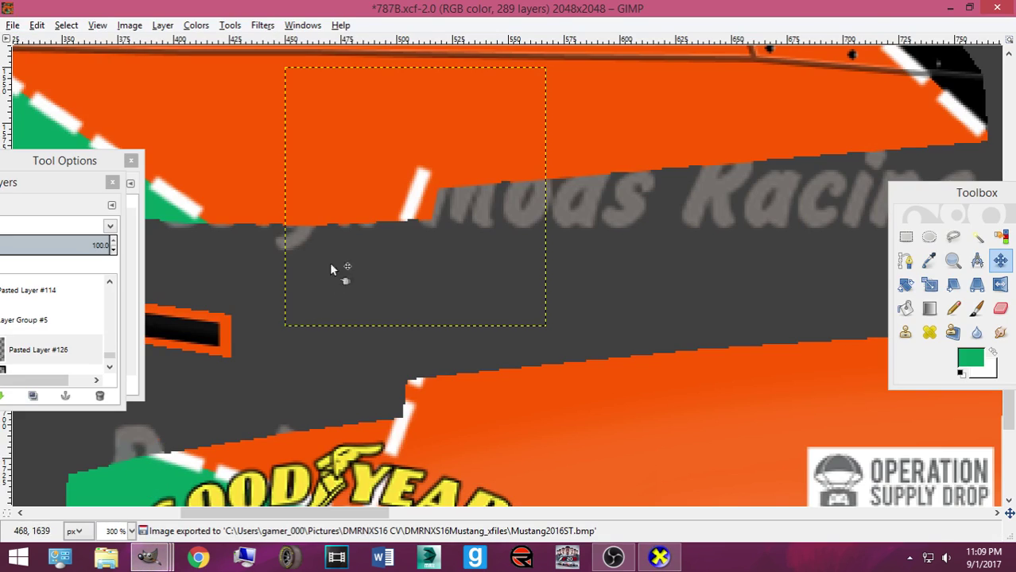
mouse_move(400, 211)
left_mouse_down()
mouse_move(418, 223)
mouse_move(402, 223)
left_mouse_up()
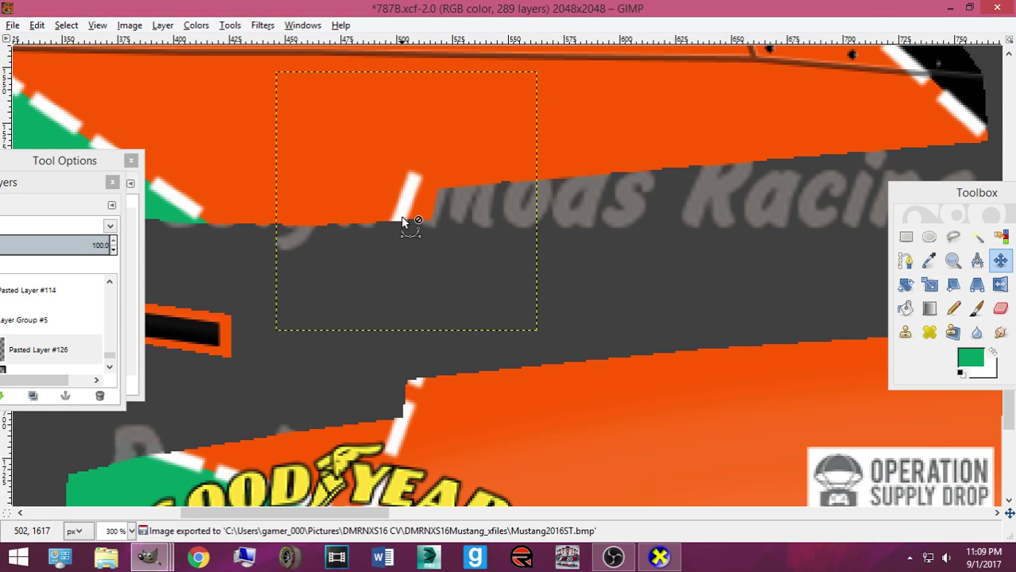
left_click(660, 557)
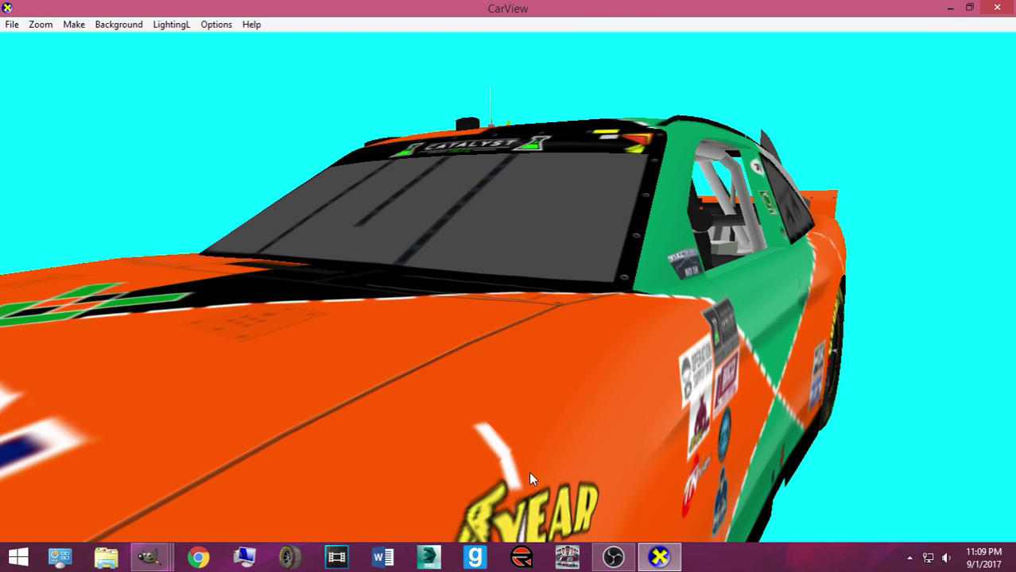
Nudge the stripe further down-left, then rotate the car to view more of its side
mouse_move(157, 558)
left_click(171, 489)
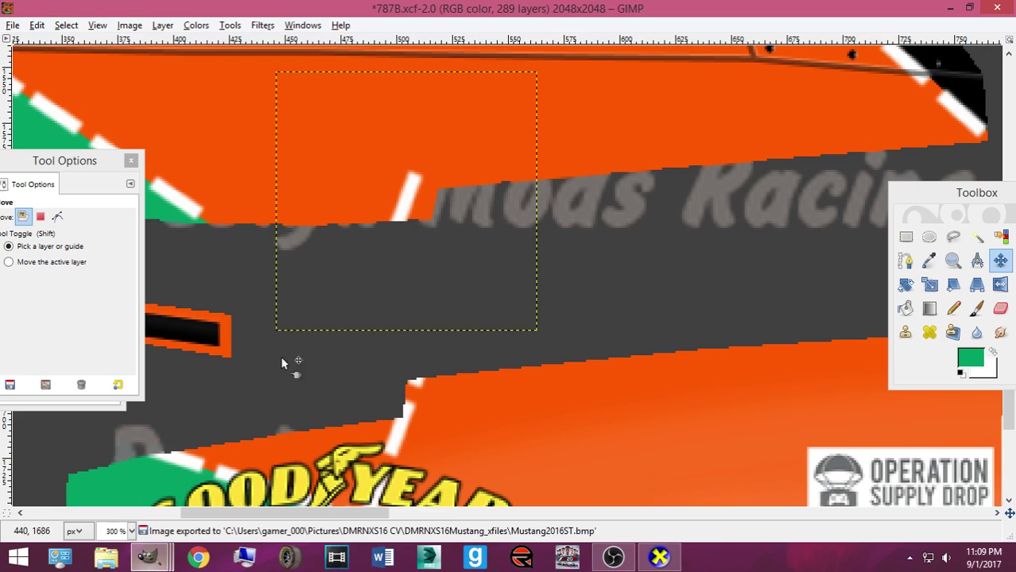
left_click_drag(402, 221, 395, 231)
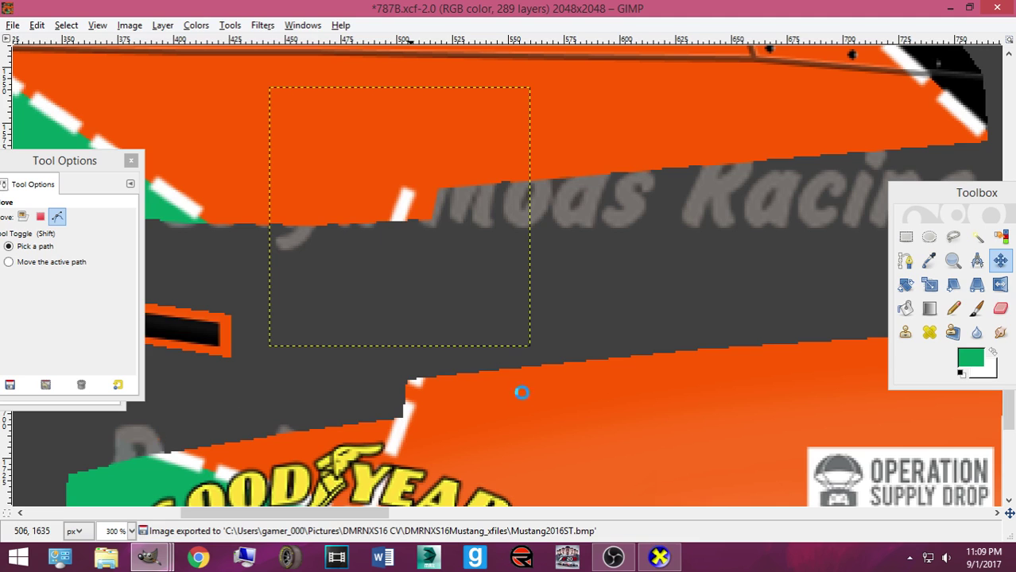
left_click(660, 558)
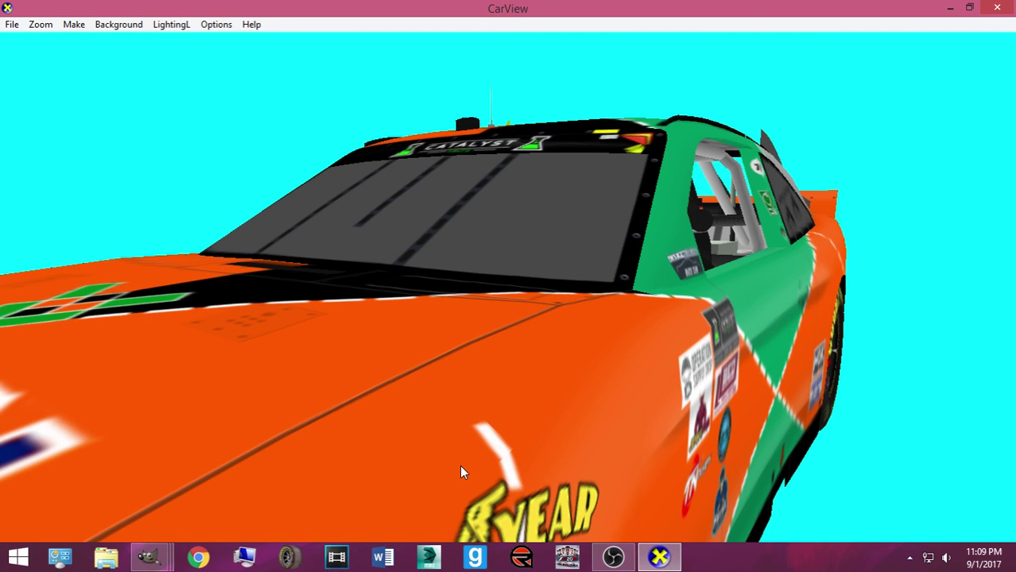
left_click_drag(475, 471, 265, 435)
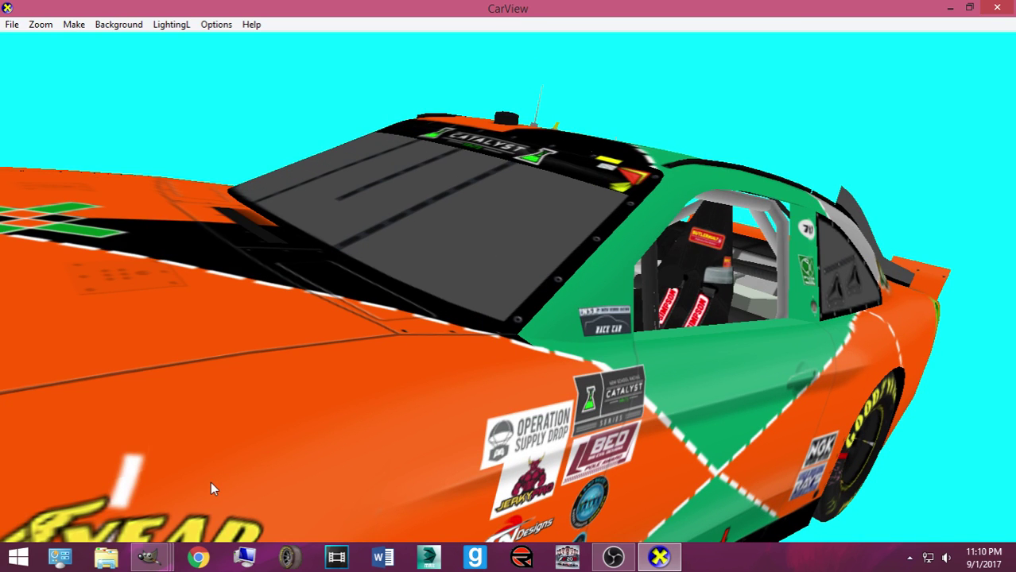
Tilt the stripe piece slightly with the Rotate tool and check it on the car
left_click_drag(137, 471, 302, 445)
mouse_move(148, 556)
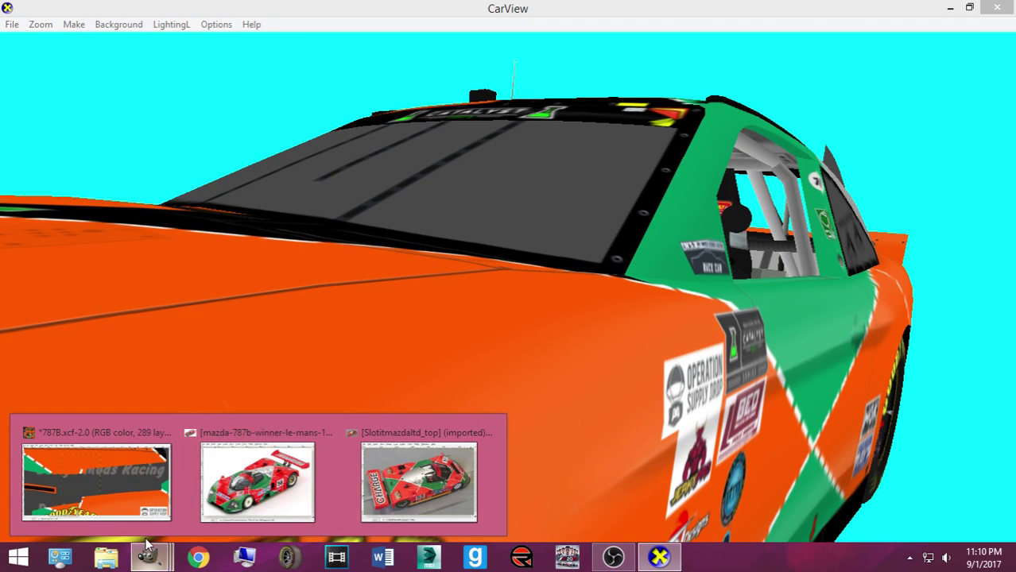
left_click(95, 477)
key("shift+r")
left_click(397, 273)
scroll(636, 353, "up", 2)
left_click(697, 426)
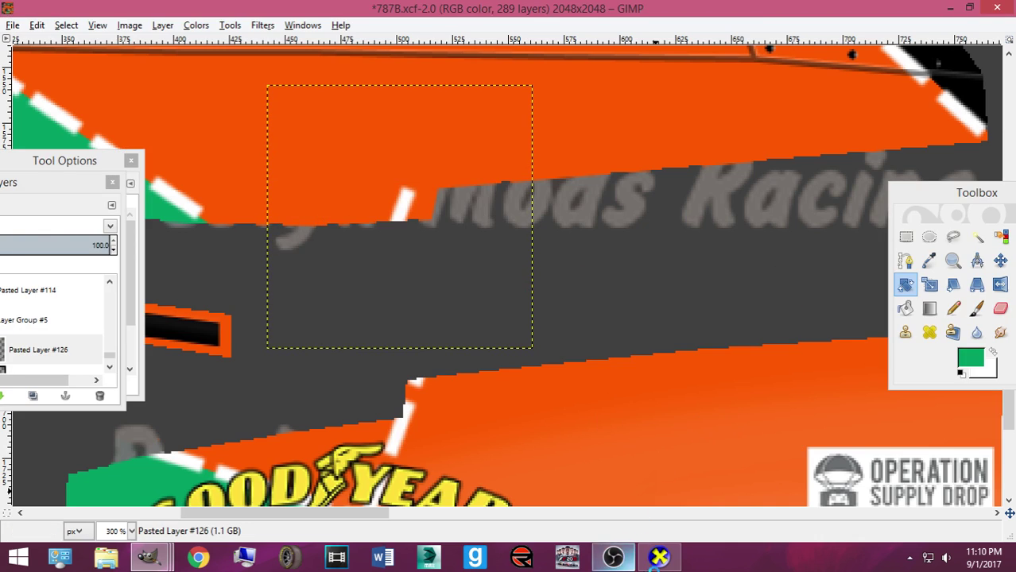
key("ctrl+s")
left_click(659, 556)
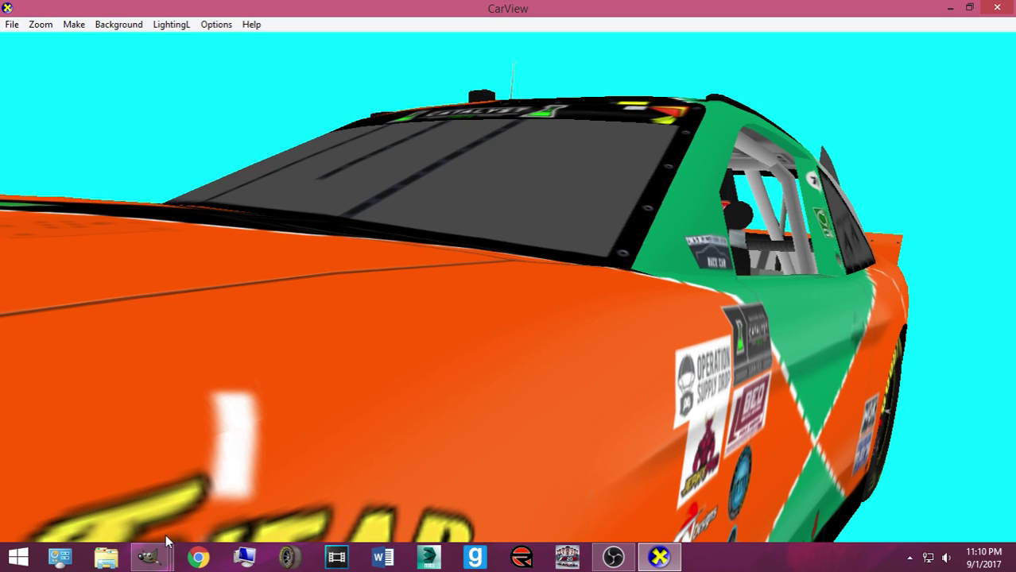
Nudge the stripe piece up a few pixels and preview it in CarView
mouse_move(149, 557)
left_click(127, 478)
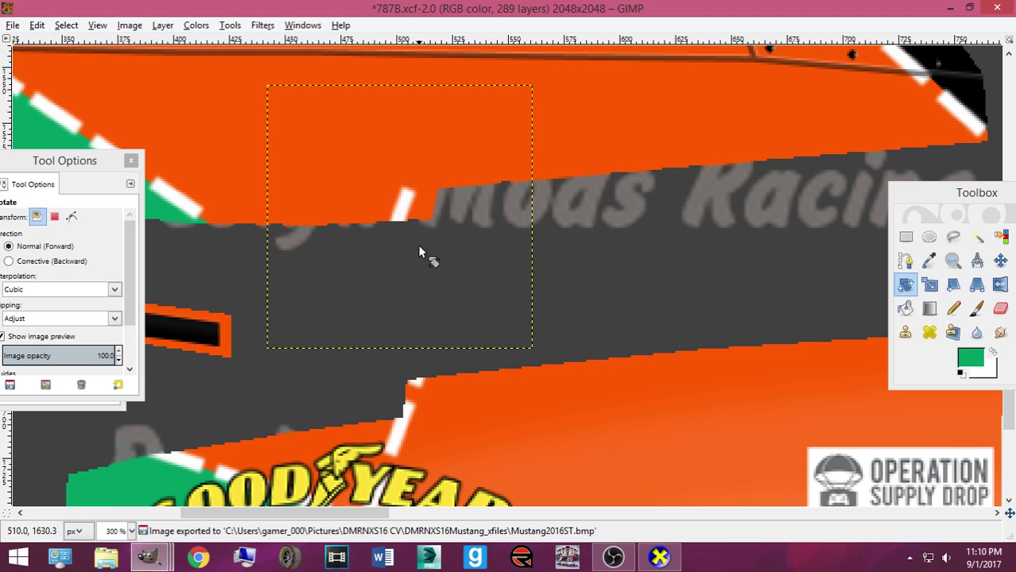
key("m")
key("Up")
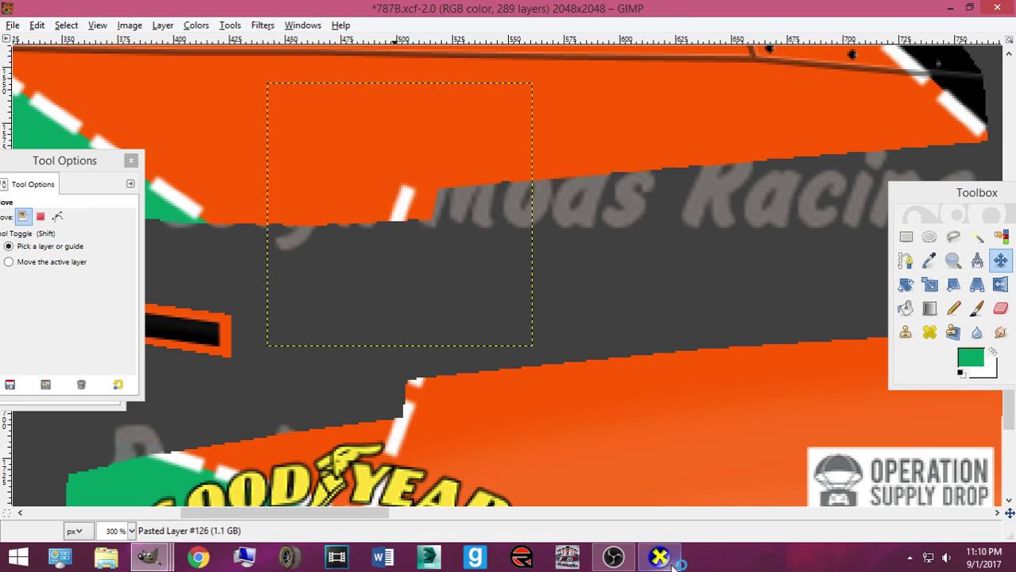
key("ctrl+s")
left_click(662, 558)
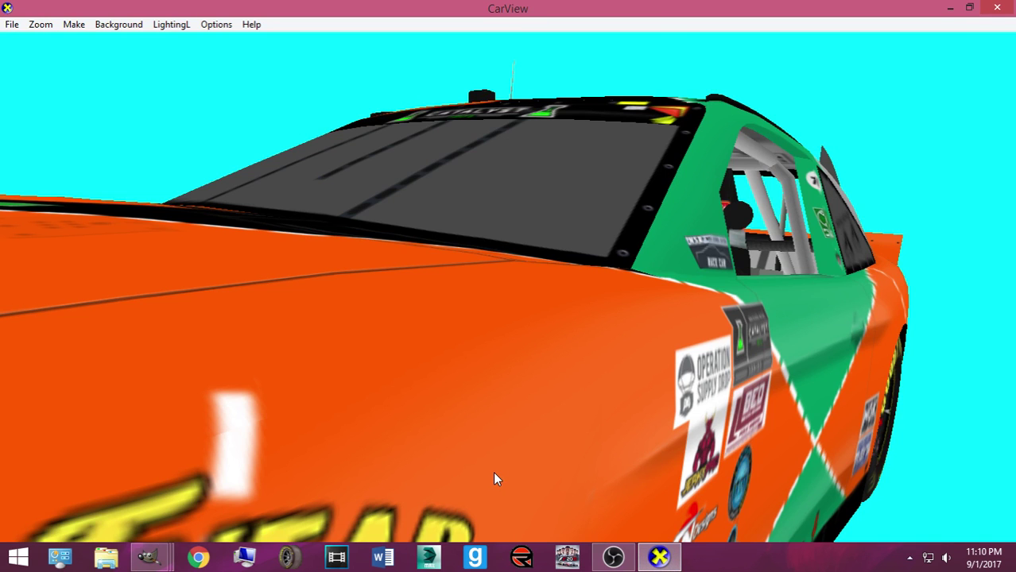
Re-export the texture to the bmp file and view the car's front and side
mouse_move(145, 552)
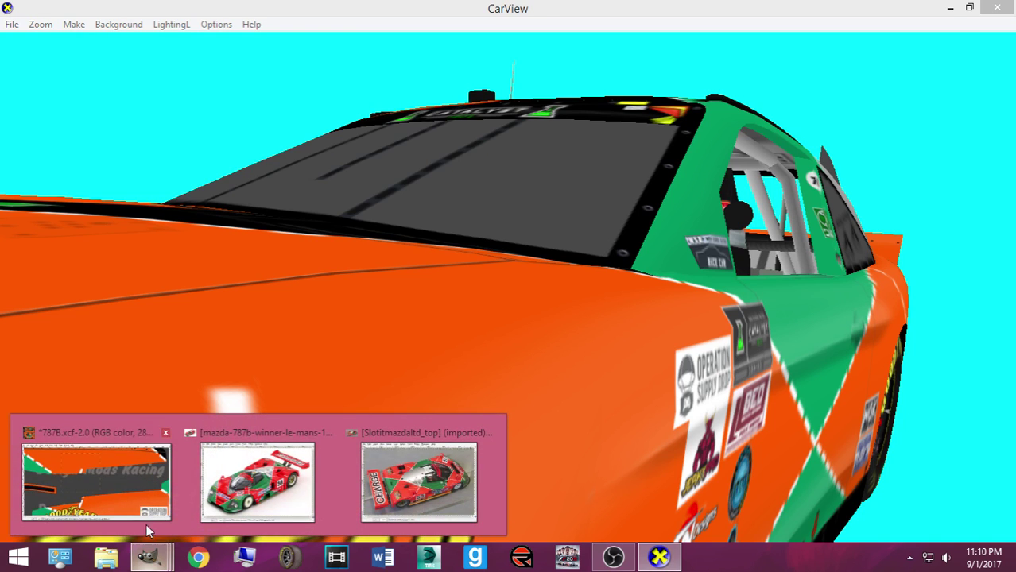
left_click(155, 497)
key("ctrl+e")
mouse_move(662, 558)
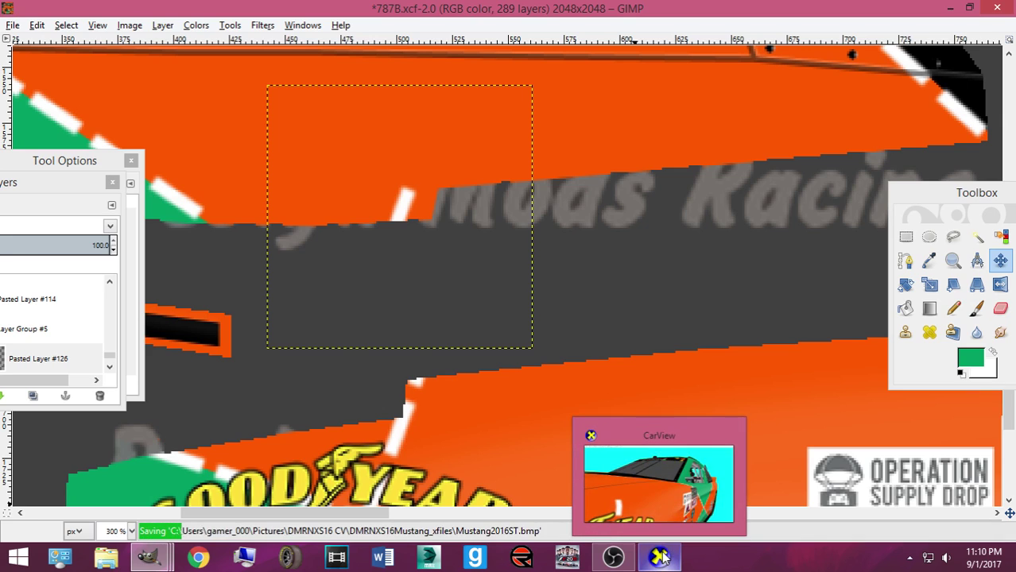
left_click(652, 499)
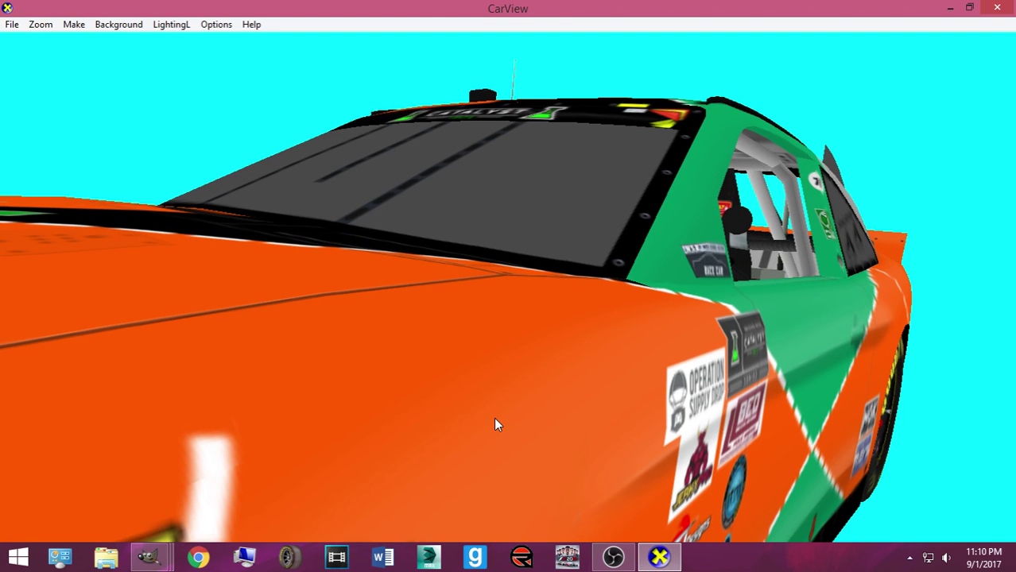
scroll(493, 425, "down", 5)
left_click_drag(666, 411, 398, 365)
Back in the 787B texture, turn the pasted stripe into a new layer
mouse_move(148, 556)
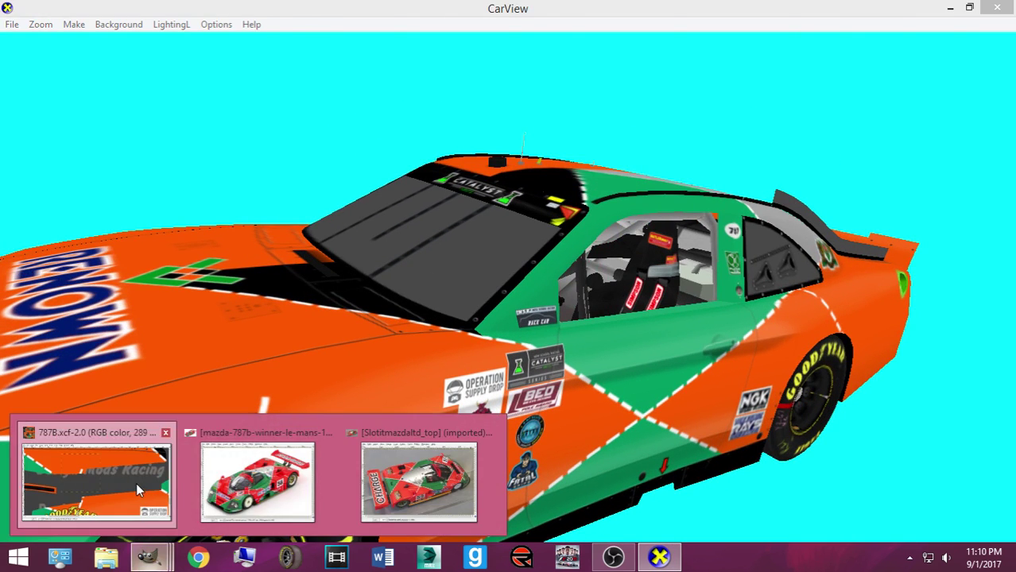
left_click(136, 490)
key("ctrl+shift+n")
Paste another stripe piece and move the dash copies up and right along the diagonal stripe
left_click_drag(404, 327, 452, 195)
key("ctrl+v")
key("ctrl+v")
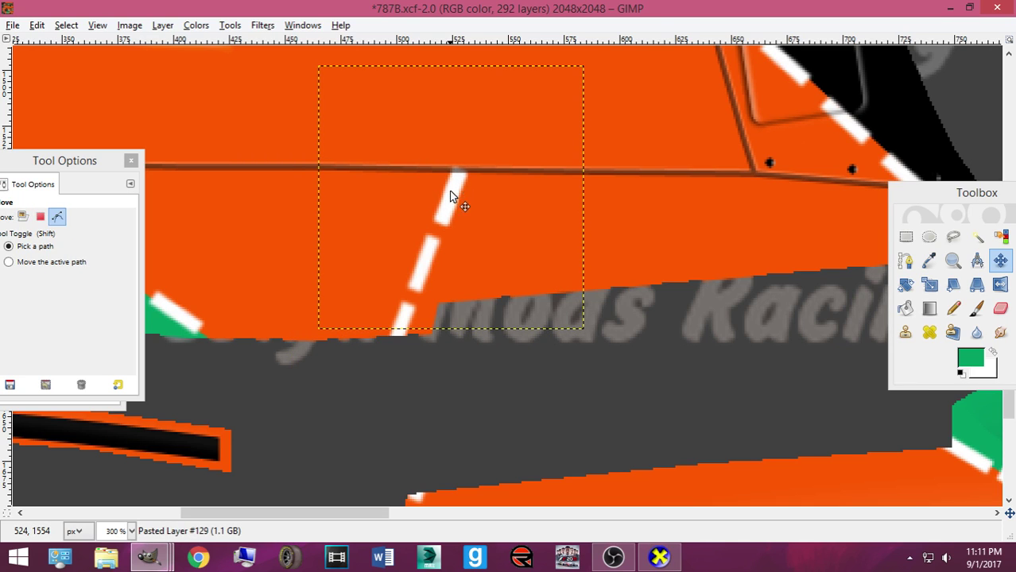
scroll(461, 262, "up", 3)
left_click_drag(448, 318, 477, 243)
left_click(477, 244)
key("alt")
Extend the dashed stripe further up and right, then paste another dash as a new layer
key("alt")
left_click_drag(476, 243, 501, 181)
scroll(517, 214, "up", 3)
key("alt")
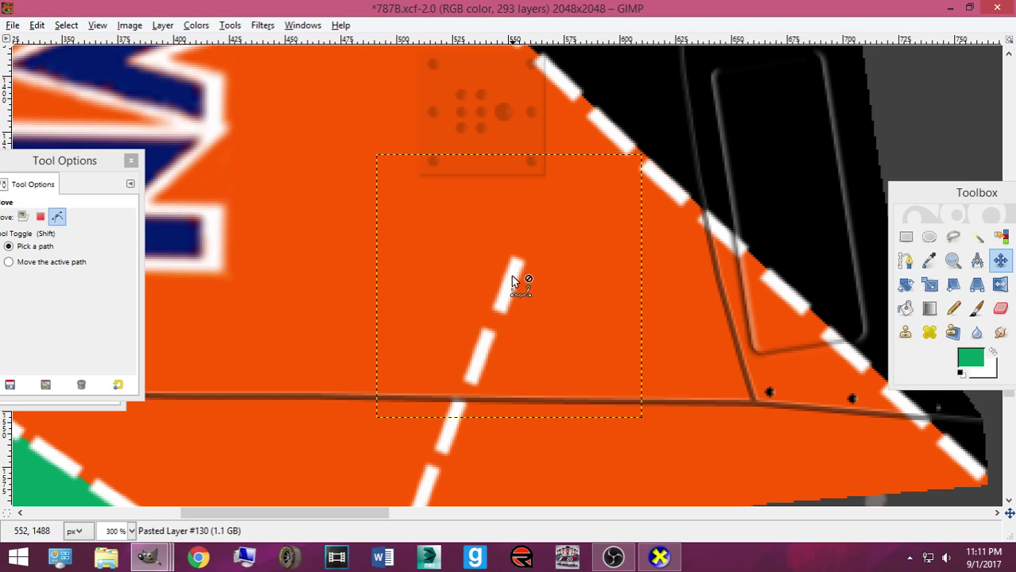
key("shift")
left_click_drag(513, 278, 566, 149)
key("ctrl+v")
key("shift+ctrl+n")
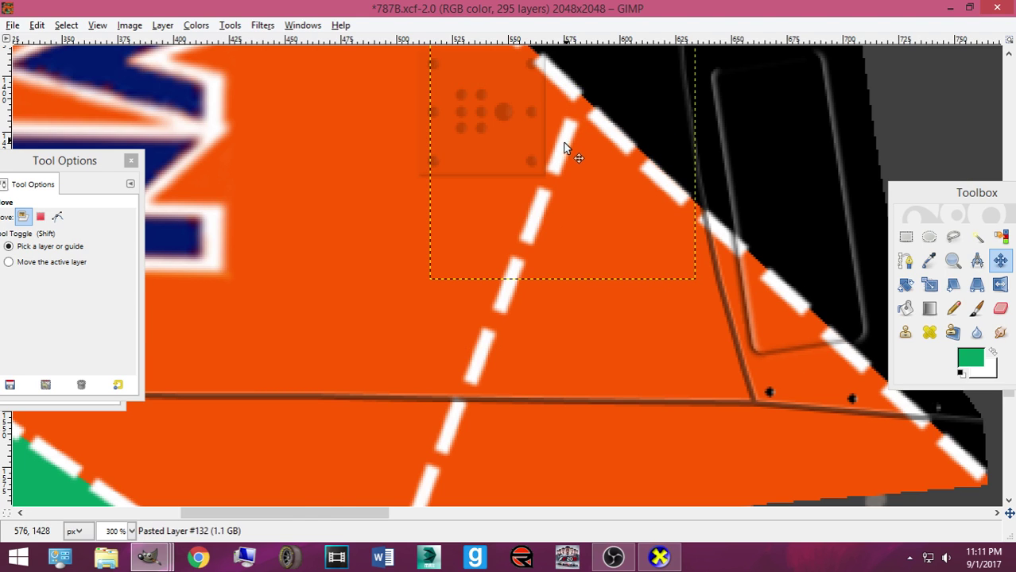
Shift the new white dash piece about 36 px right and scroll to check the stripe
mouse_move(169, 560)
mouse_move(271, 506)
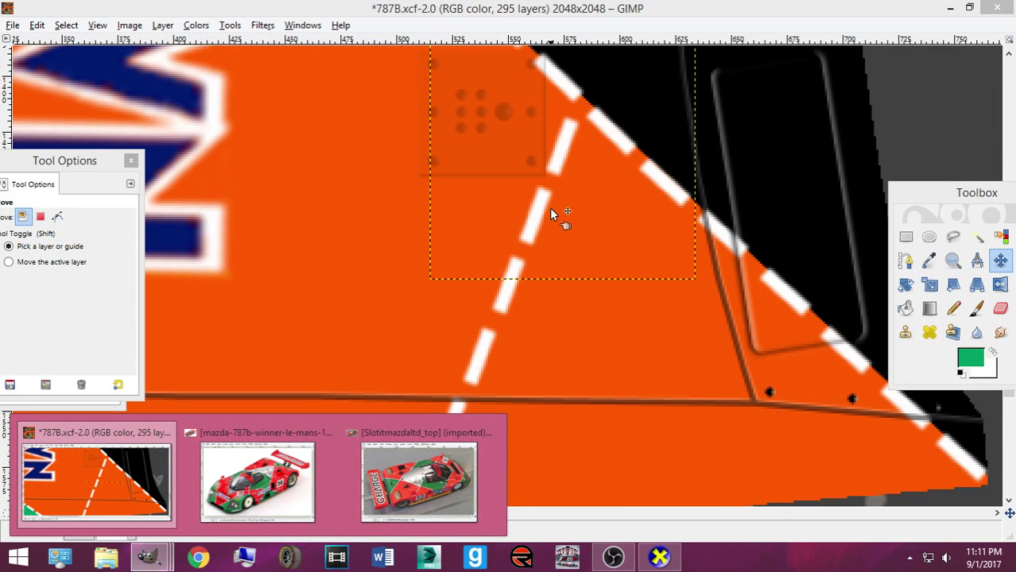
scroll(574, 254, "up", 3)
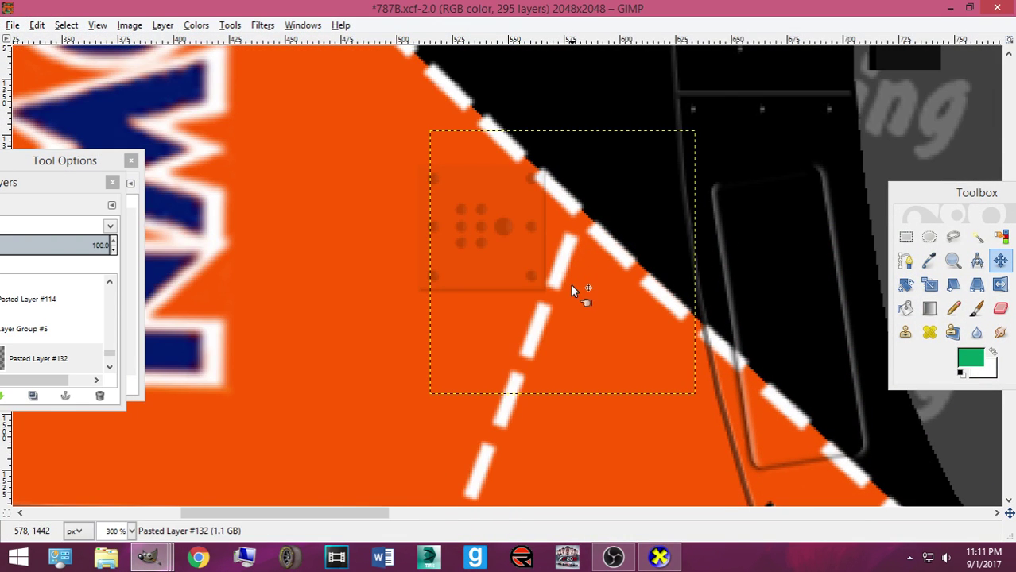
left_click_drag(562, 277, 591, 271)
scroll(560, 298, "down", 6)
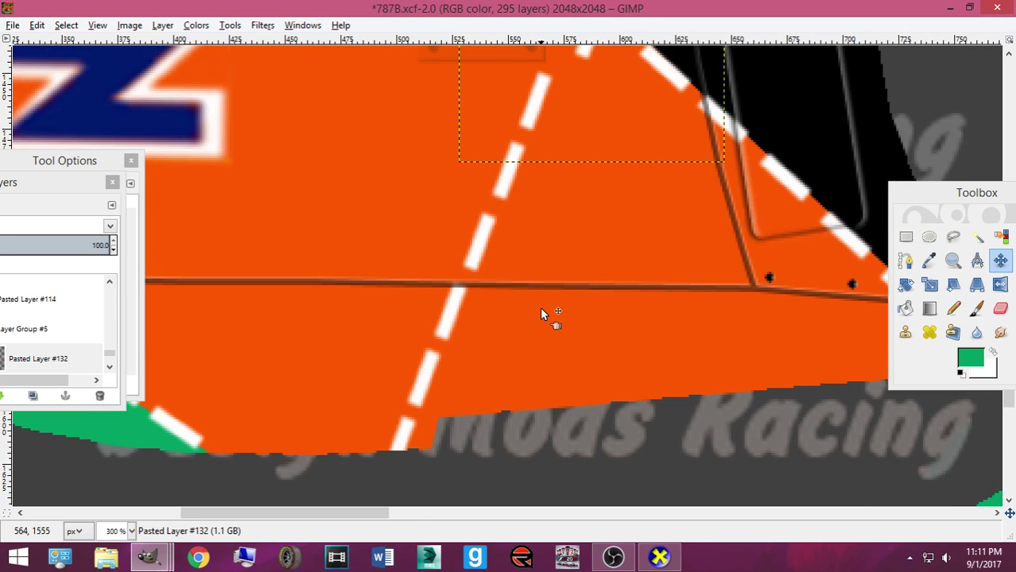
scroll(535, 310, "up", 3)
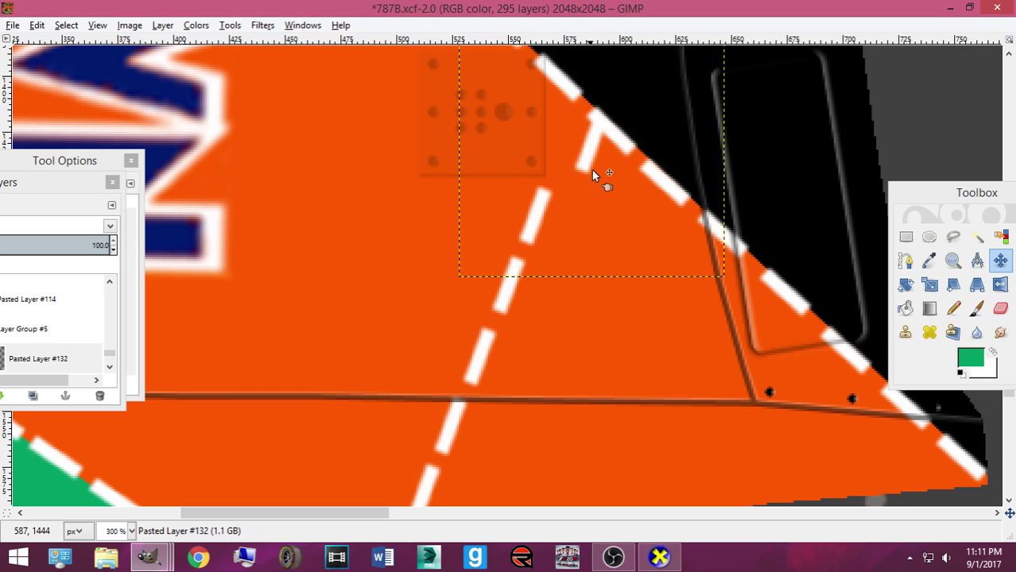
scroll(492, 282, "down", 3)
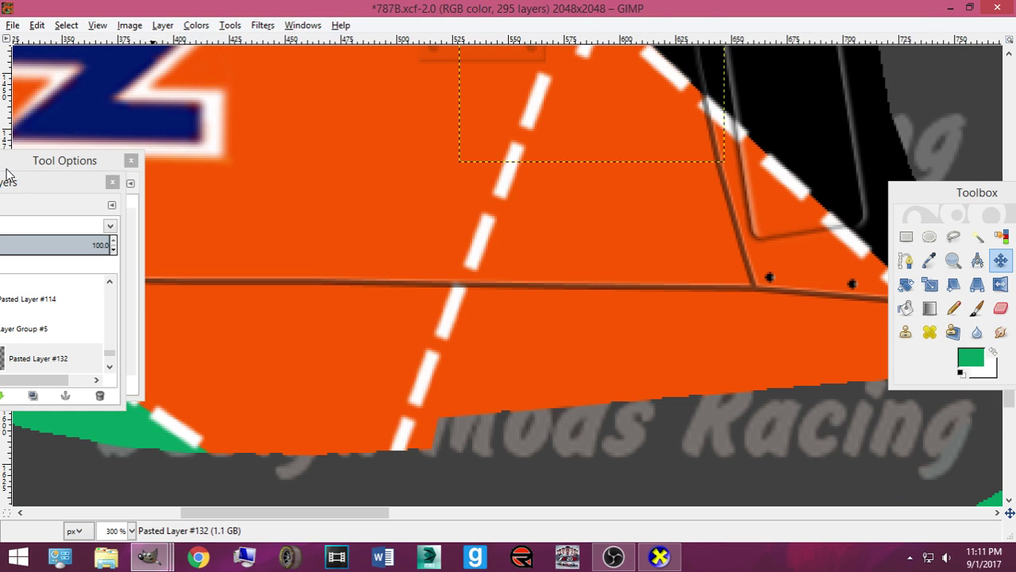
Detach the Layers list into its own window and delete three extra pasted dash layers
left_click_drag(50, 184, 673, 223)
left_click(770, 438)
left_click(770, 438)
left_click(770, 438)
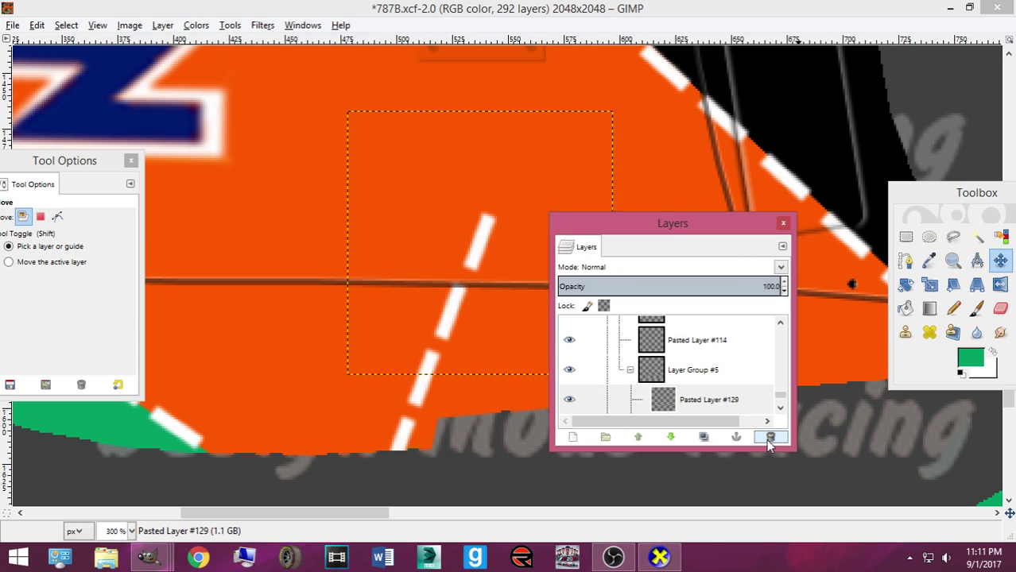
left_click(710, 397)
Paste a new dash copy and place it up and right along the stripe
key("ctrl+v")
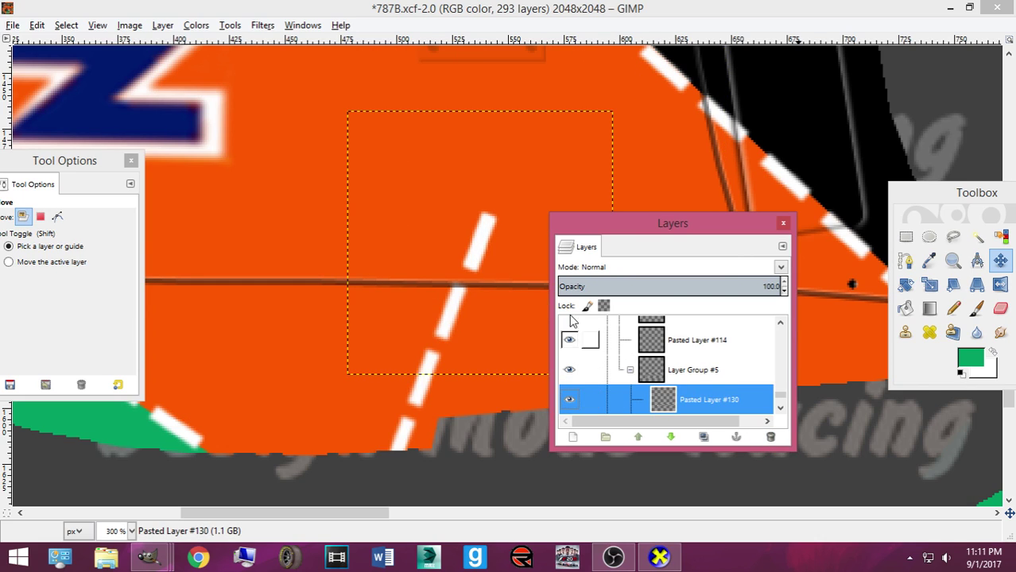
left_click_drag(481, 255, 510, 178)
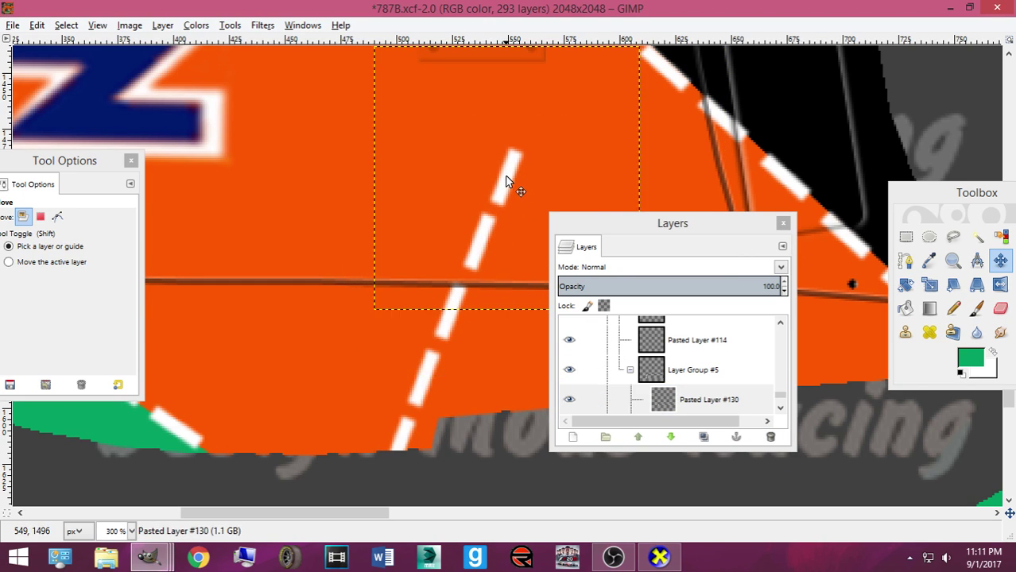
scroll(510, 177, "up", 3)
left_click_drag(672, 224, 785, 283)
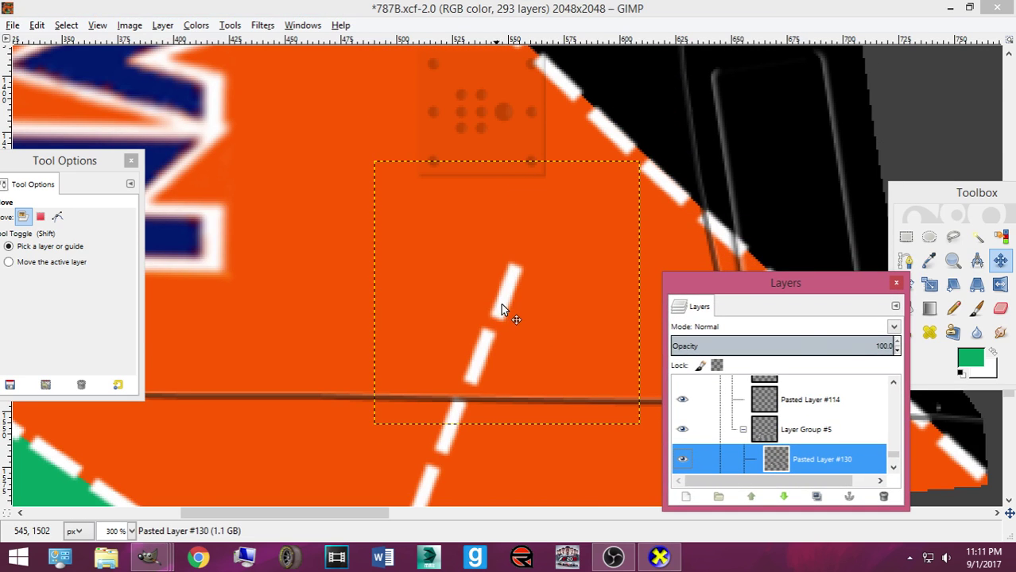
left_click_drag(497, 302, 508, 305)
Rotate the dash copy about 2.5 degrees and move it up and right
key("shift+e")
key("shift+r")
left_click(513, 327)
left_click_drag(493, 365, 489, 366)
left_click(694, 425)
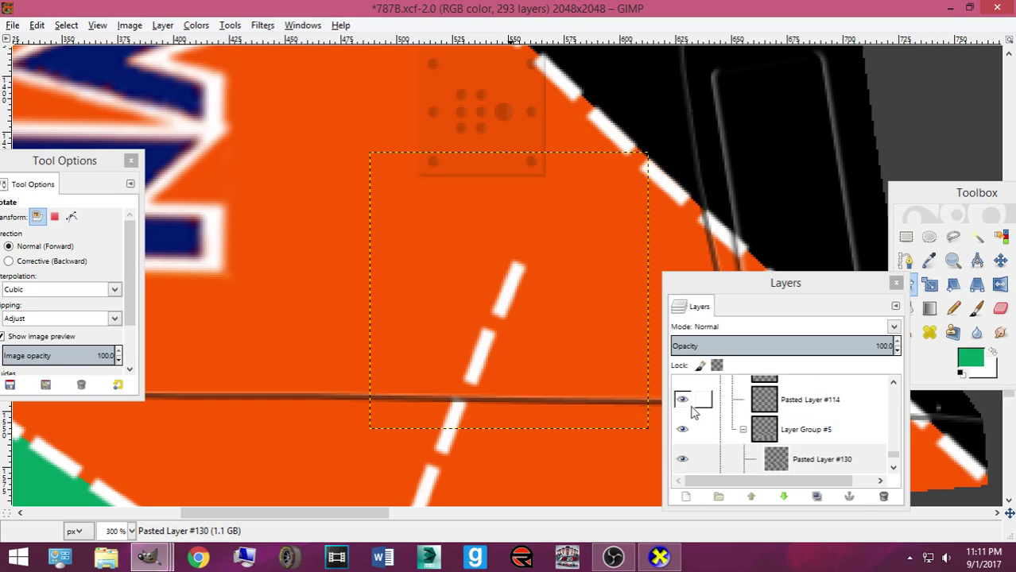
left_click(999, 261)
left_click_drag(509, 291, 540, 227)
Give the dash piece a small 0.30 degree rotation
key("shift+r")
left_click(539, 237)
left_click(624, 334)
left_click(624, 335)
left_click(624, 335)
left_click(706, 428)
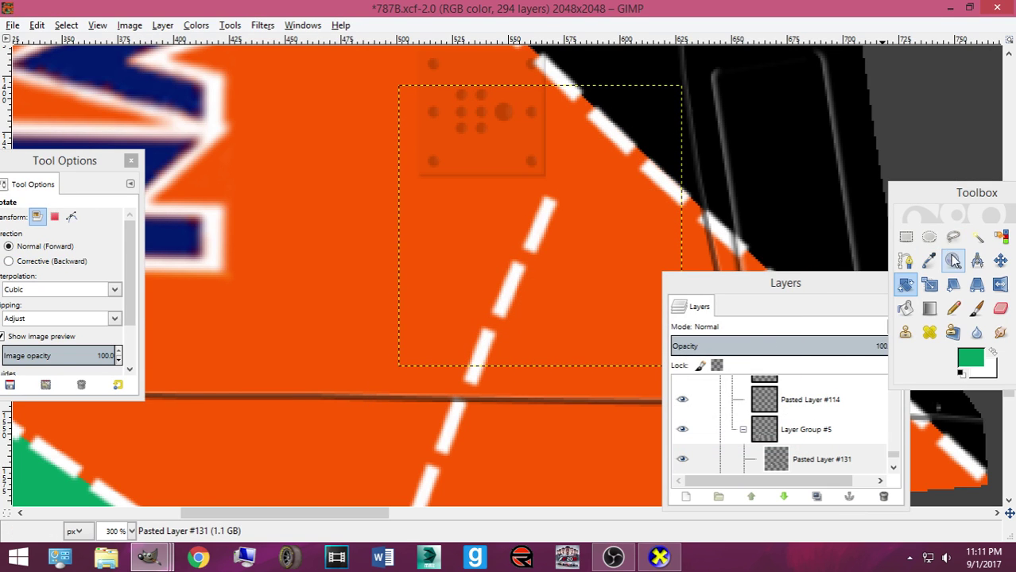
left_click(1000, 260)
Paste another dash as a new layer and fine-tune the dash positions along the curve
key("ctrl+v")
key("ctrl+shift+n")
left_click_drag(542, 233, 585, 148)
left_click_drag(539, 228, 555, 211)
left_click_drag(503, 302, 515, 292)
left_click_drag(480, 360, 503, 345)
Make Pasted Layer #131 active and nudge the dash pieces, including Pasted Layer #130, into place
scroll(491, 344, "down", 3)
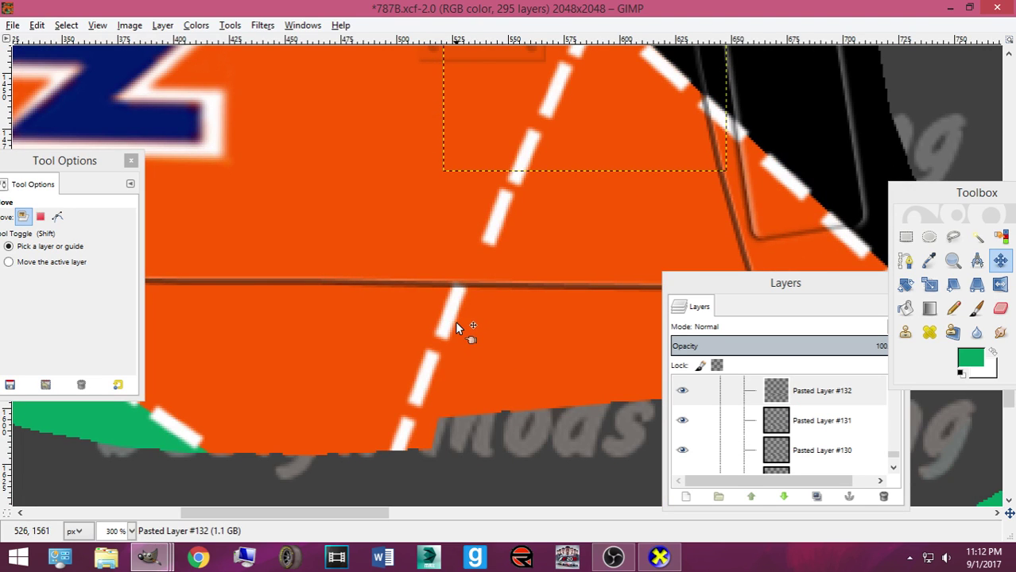
left_click(799, 420)
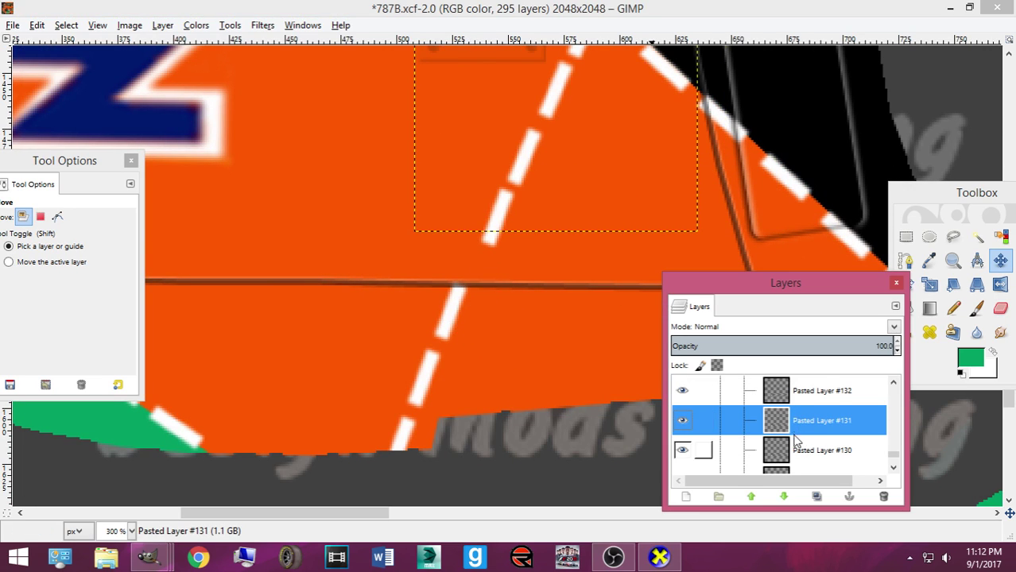
scroll(608, 262, "up", 4)
left_click_drag(586, 266, 587, 270)
left_click_drag(554, 329, 559, 325)
scroll(558, 328, "down", 3)
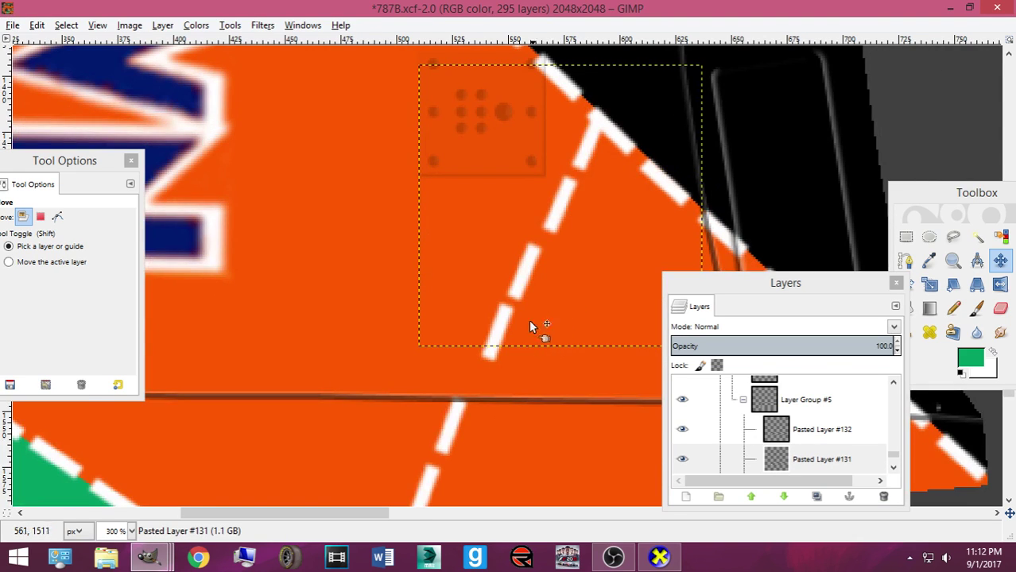
left_click_drag(505, 329, 486, 361)
mouse_move(521, 290)
left_mouse_down()
mouse_move(512, 301)
mouse_move(520, 307)
left_mouse_up()
Step through Pasted Layers #130 down to #126, then reselect Pasted Layer #130
left_click(799, 425)
left_click(810, 458)
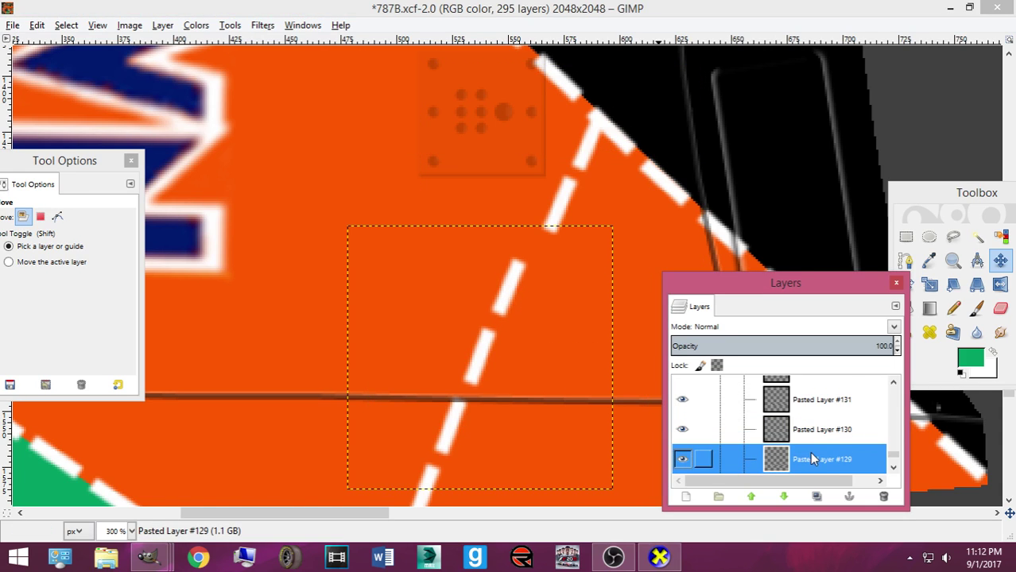
scroll(809, 425, "down", 1)
left_click(812, 431)
scroll(811, 432, "down", 1)
left_click(811, 431)
left_click(799, 461)
scroll(799, 461, "down", 1)
left_click(507, 313)
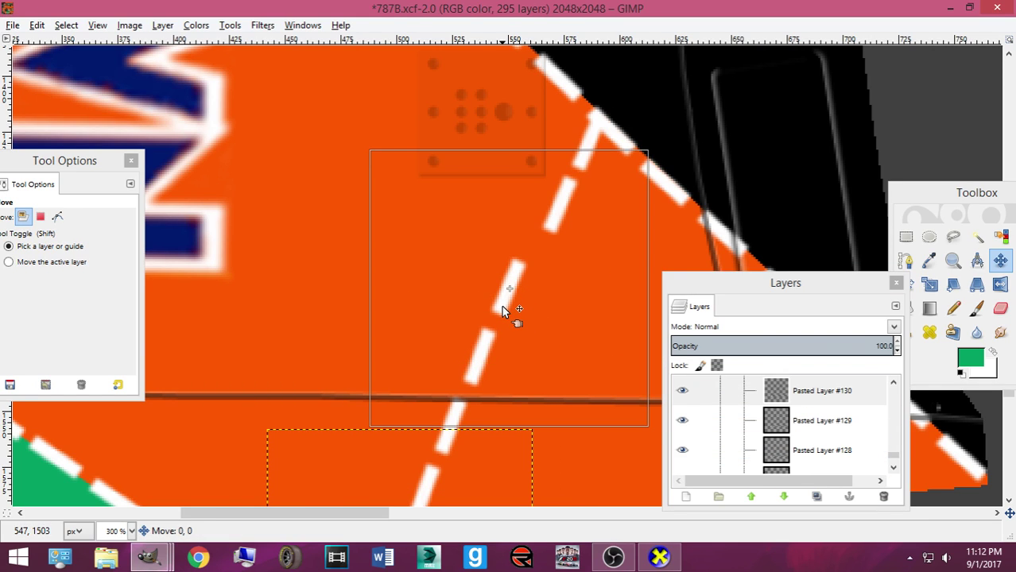
scroll(824, 410, "up", 2)
left_click(812, 389)
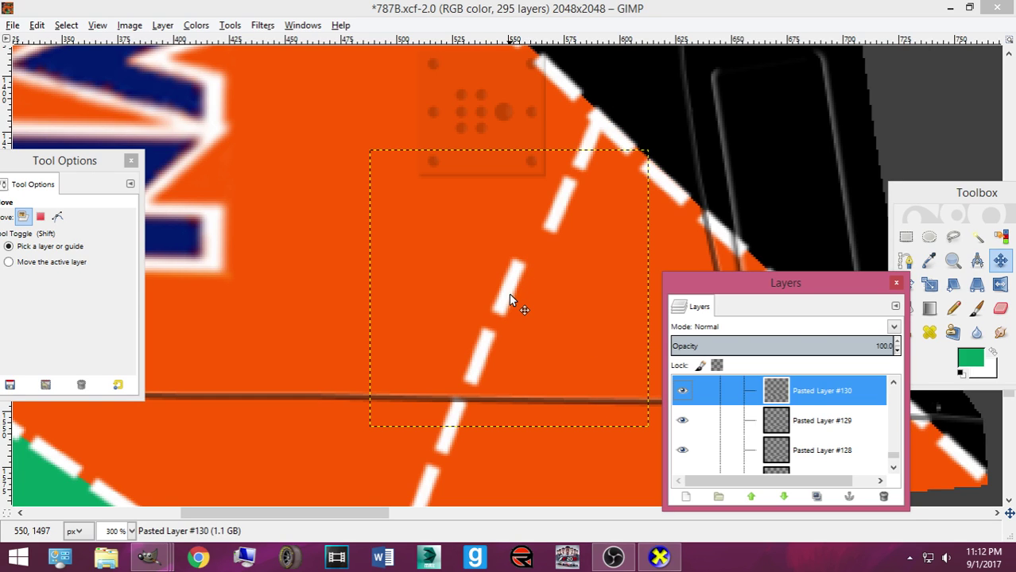
Nudge Pasted Layers #129 and #130 a few pixels to realign the dashes
scroll(508, 302, "down", 3)
scroll(485, 346, "up", 1)
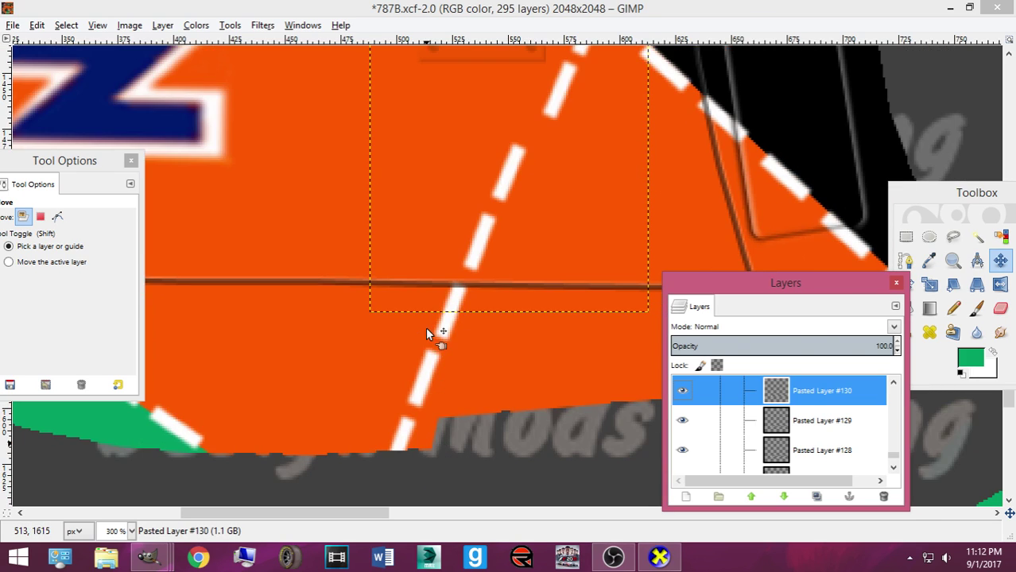
left_click_drag(426, 385, 432, 390)
left_click_drag(448, 334, 446, 335)
mouse_move(474, 252)
left_mouse_down()
mouse_move(476, 268)
mouse_move(474, 252)
left_mouse_up()
left_click_drag(500, 193, 492, 211)
left_click_drag(472, 273, 471, 273)
left_click_drag(510, 192, 504, 188)
Paste a new dash layer and scale it to 110×109
key("ctrl+v")
key("ctrl+shift+n")
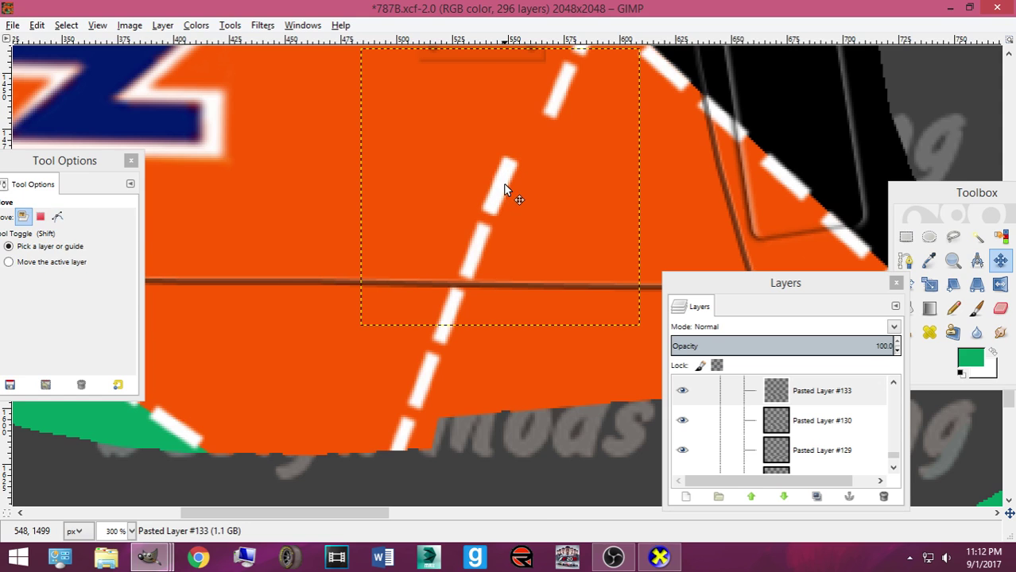
key("Tab")
key("shift+s")
left_click(450, 256)
key("Tab")
left_click_drag(422, 288, 423, 280)
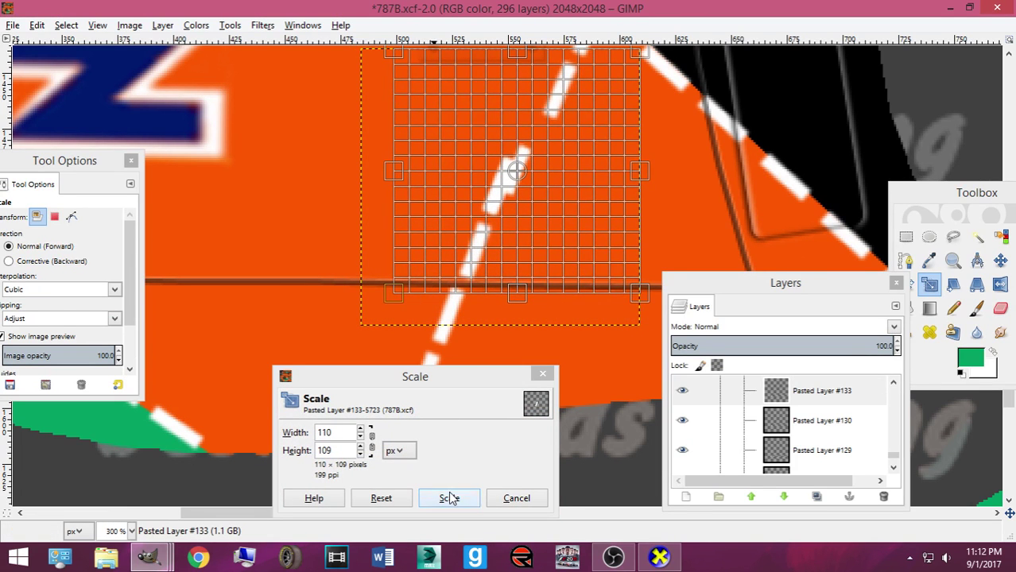
left_click(450, 497)
Move the new 110×109 dash up about 14 px into the stripe
left_click(977, 260)
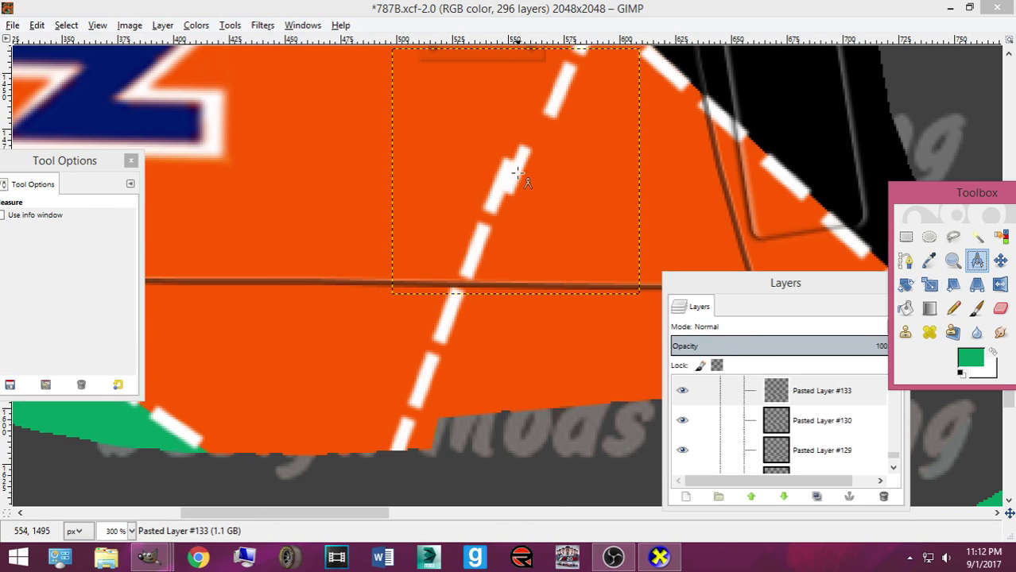
left_click(995, 263)
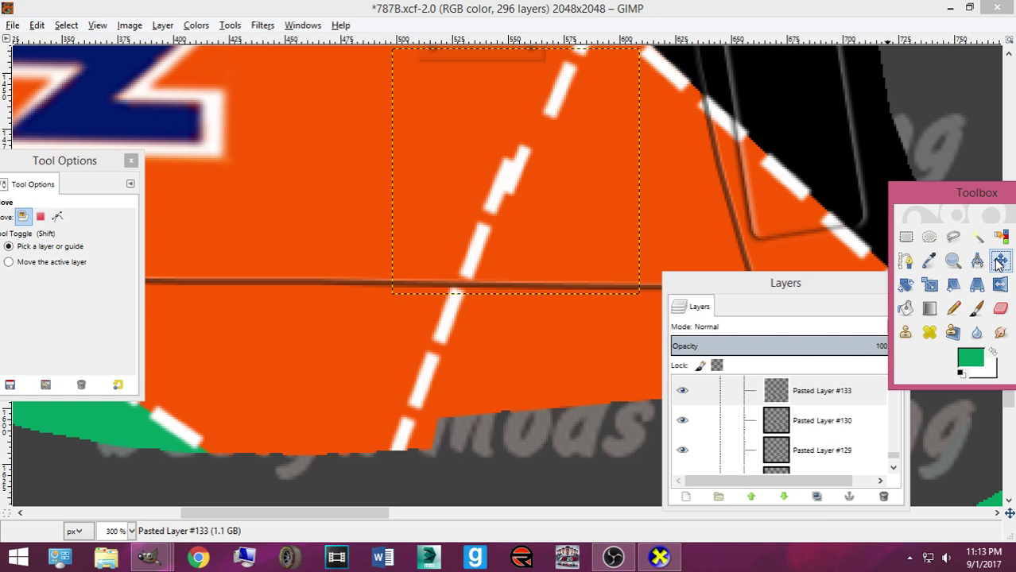
scroll(646, 265, "up", 3)
left_click_drag(521, 280, 529, 256)
key("ctrl+z")
key("ctrl+z")
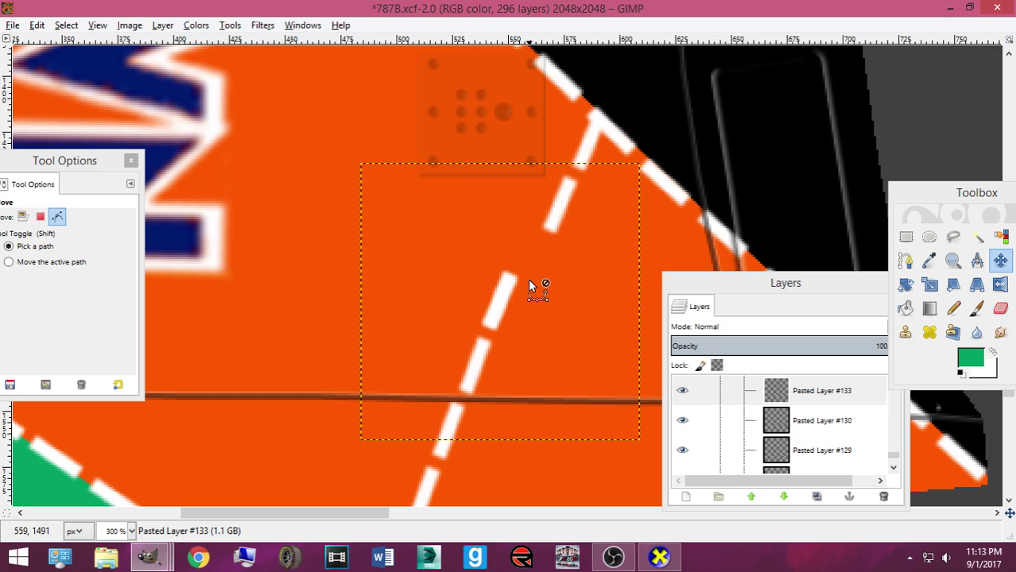
key("ctrl+y")
left_click_drag(501, 295, 526, 244)
scroll(526, 242, "down", 3)
scroll(526, 246, "up", 3)
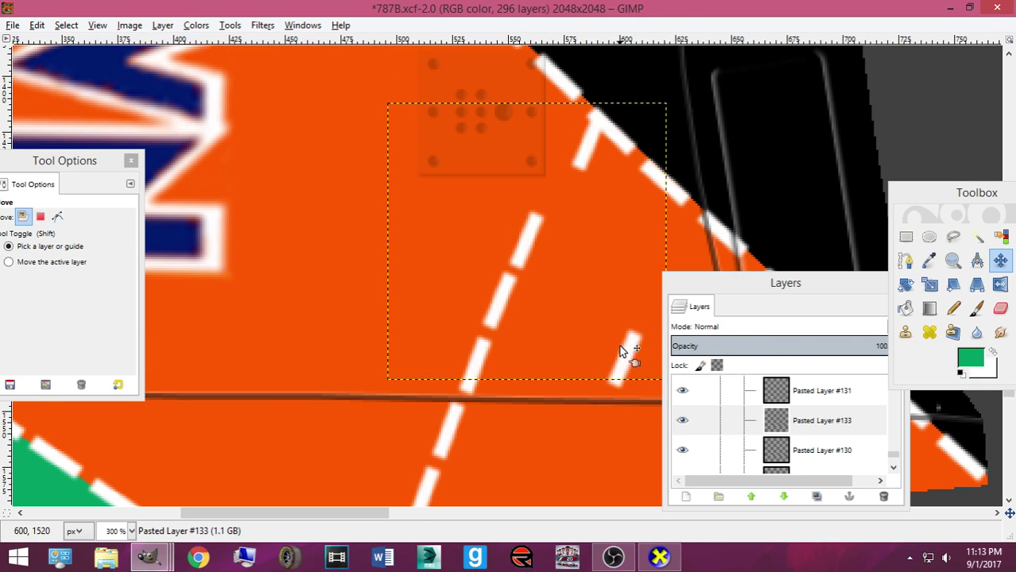
Move Pasted Layer #131 up and left; a trial resize of it is cancelled
left_click_drag(626, 354, 561, 214)
key("shift+s")
left_click(544, 279)
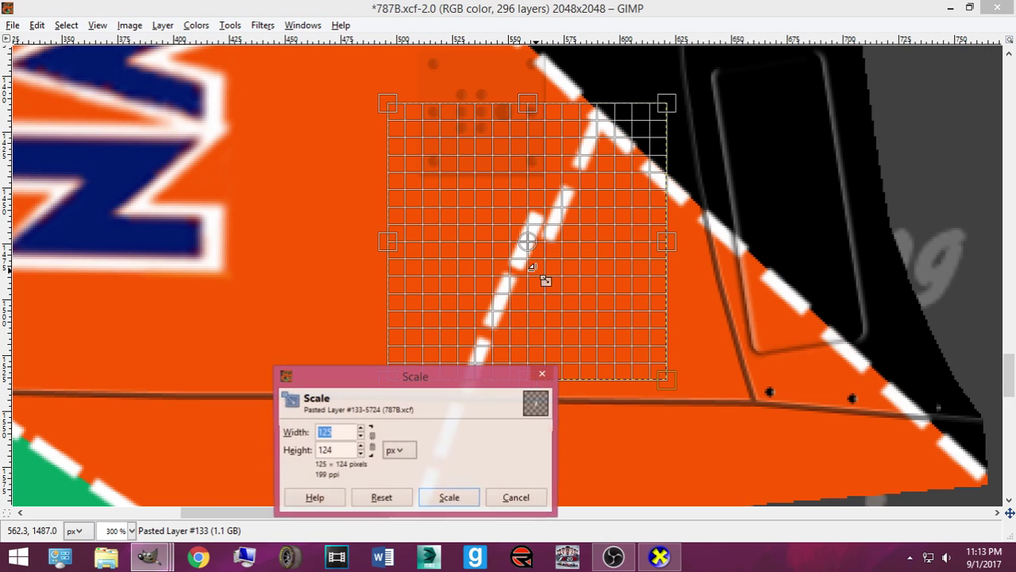
left_click_drag(447, 333, 594, 351)
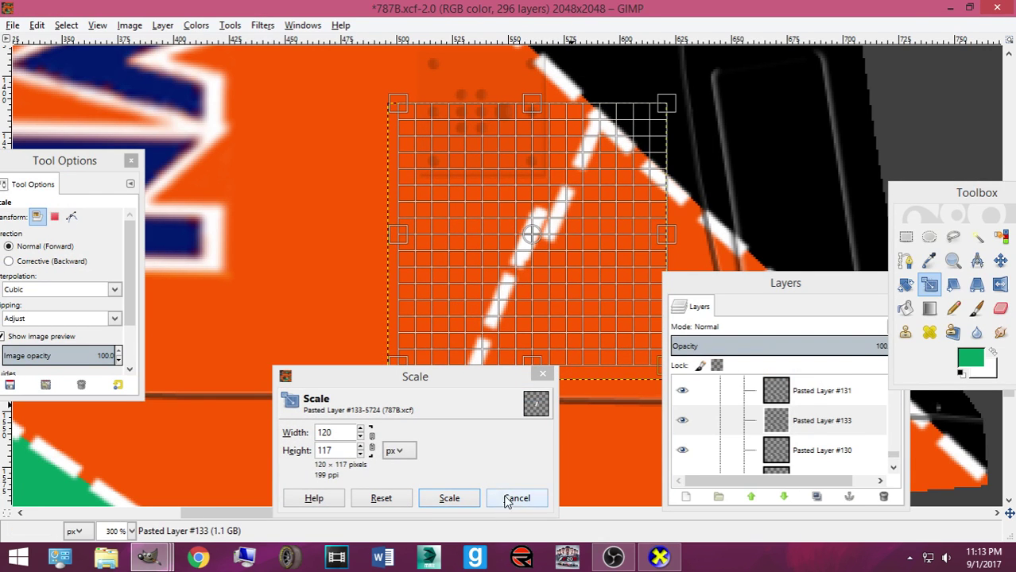
key("Tab")
left_click(517, 497)
key("Tab")
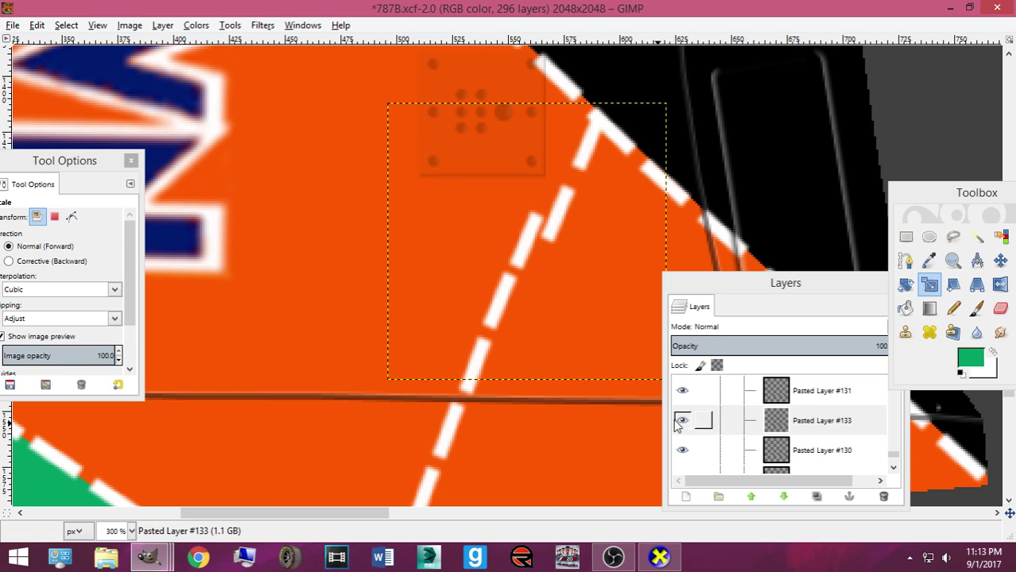
Select Pasted Layer #131 and scale it to 121×114 px
left_click(677, 422)
left_click(688, 391)
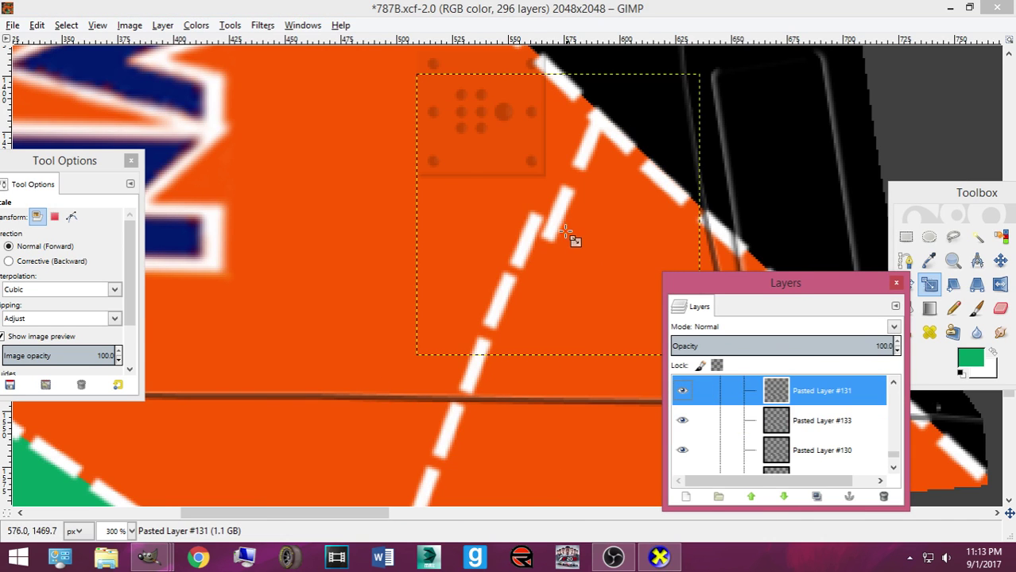
key("Tab")
left_click(569, 235)
key("Tab")
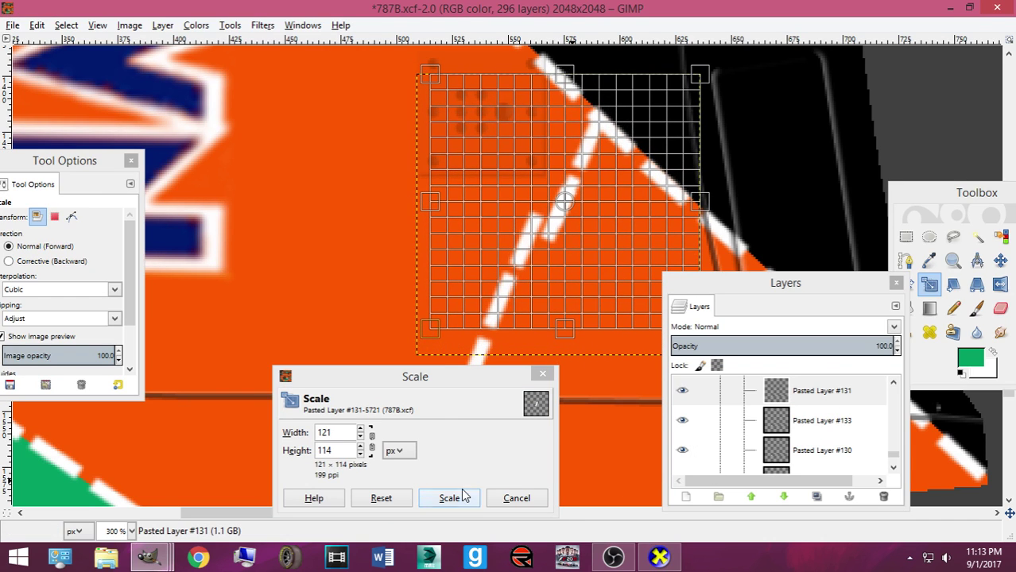
left_click(449, 497)
left_click(999, 260)
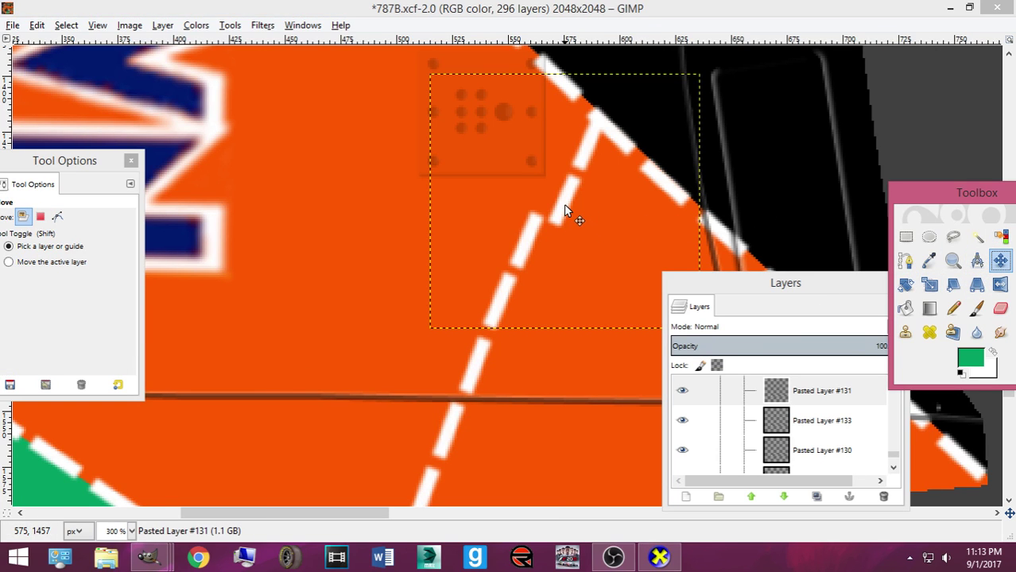
key("shift+r")
left_click(564, 253)
Rotate the dash piece about 13 degrees and nudge it and Pasted Layer #133 into line
left_click_drag(564, 252, 555, 252)
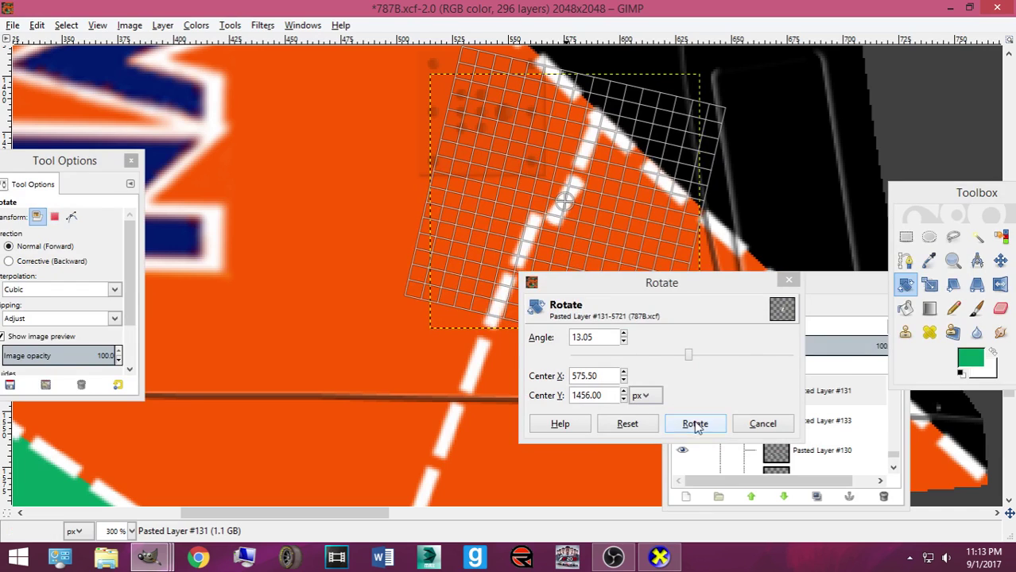
left_click(694, 423)
key("m")
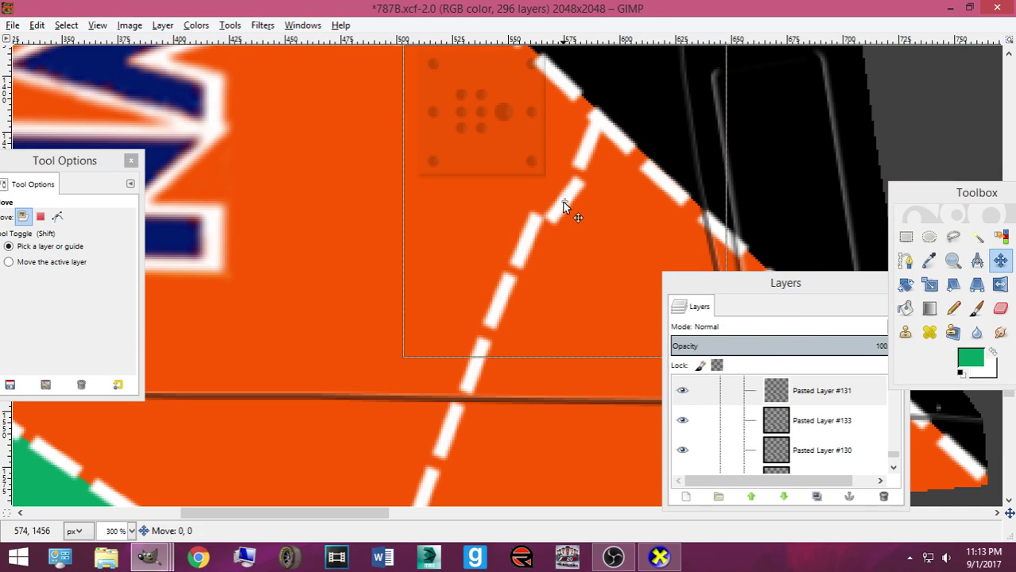
left_click_drag(563, 205, 554, 197)
left_click_drag(501, 313, 520, 251)
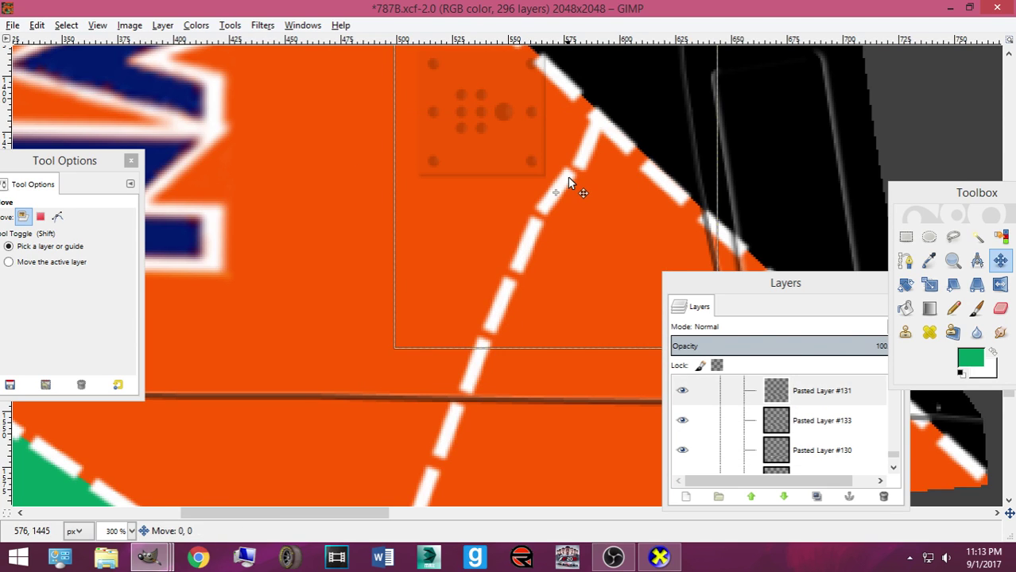
left_click_drag(567, 177, 568, 177)
Delete a misplaced dash layer, try an 8 degree rotation on the corner dash, then delete it
left_click(883, 496)
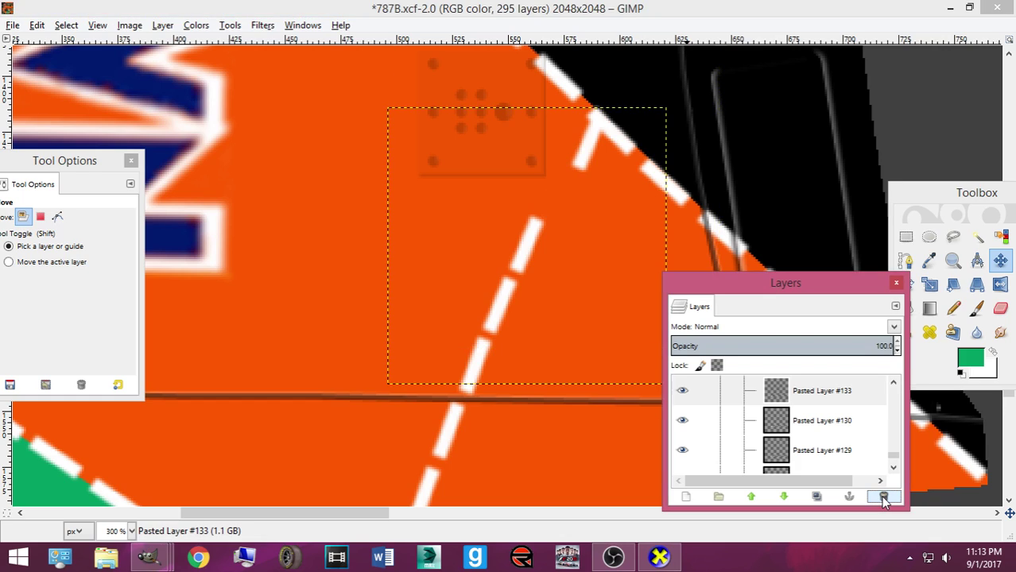
left_click(588, 154)
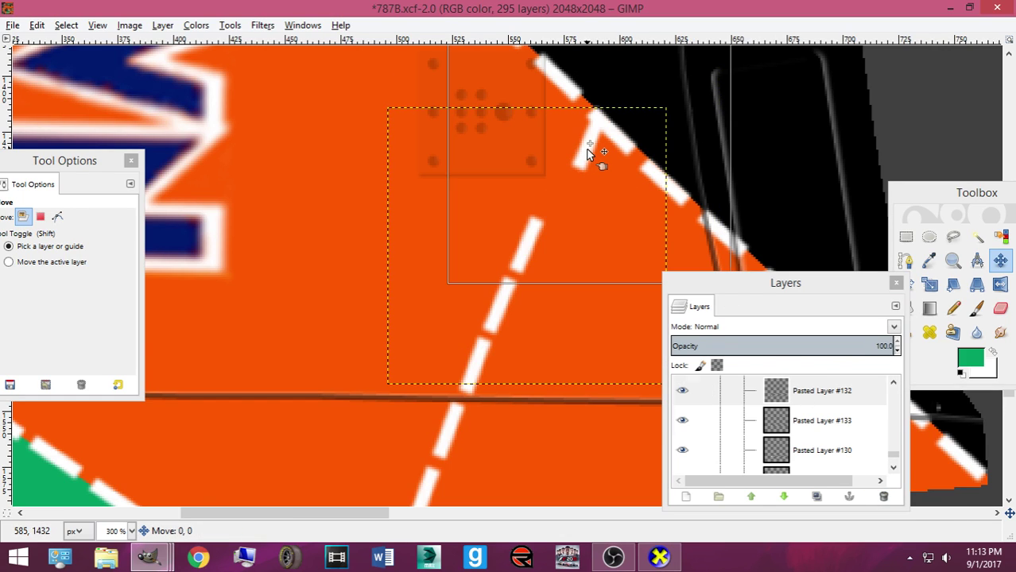
key("shift+r")
left_click(579, 188)
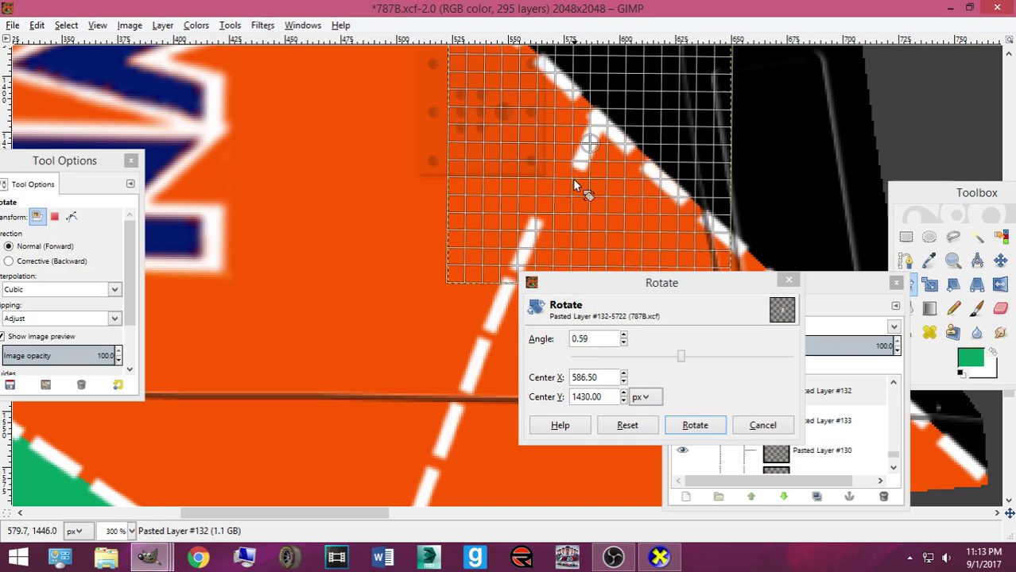
left_click_drag(574, 182, 567, 189)
left_click(695, 426)
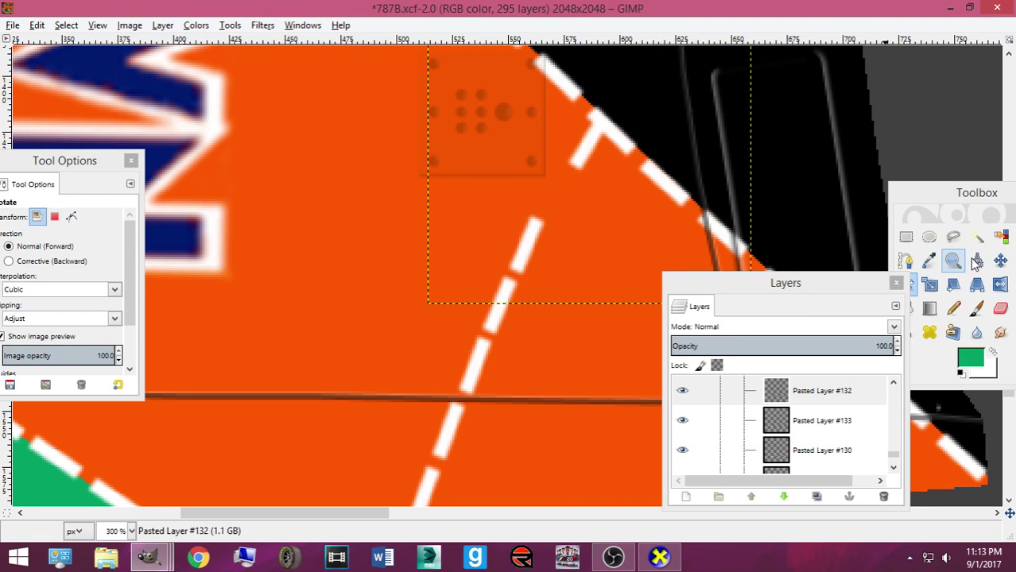
left_click(1000, 260)
left_click_drag(578, 158, 325, 226)
left_click(884, 498)
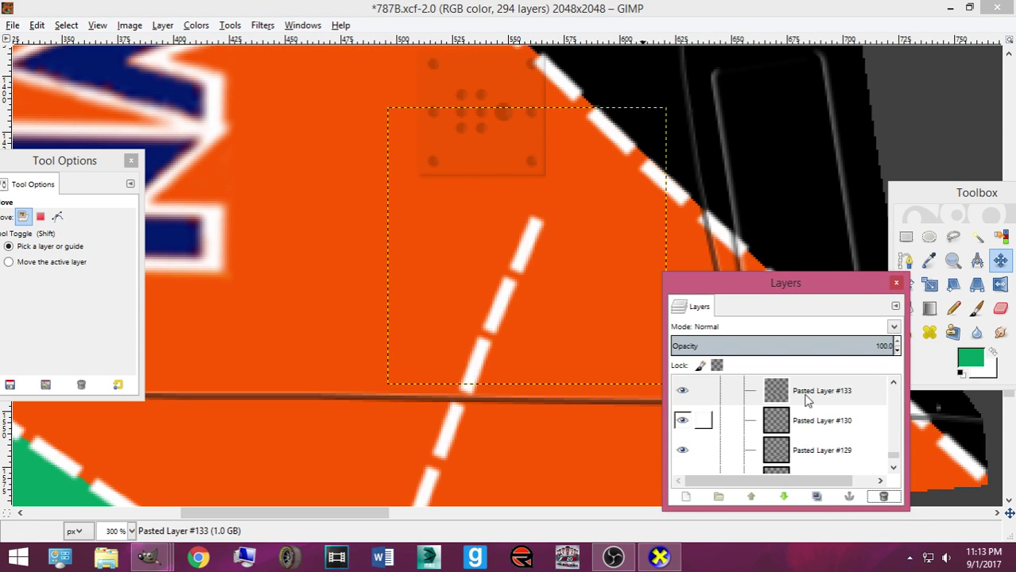
Paste two new dash layers, rotate the top one 9 degrees, and align it at the edge stripe
key("ctrl+v")
key("shift+ctrl+n")
left_click_drag(537, 256, 580, 163)
key("ctrl+v")
key("shift+ctrl+n")
key("shift+r")
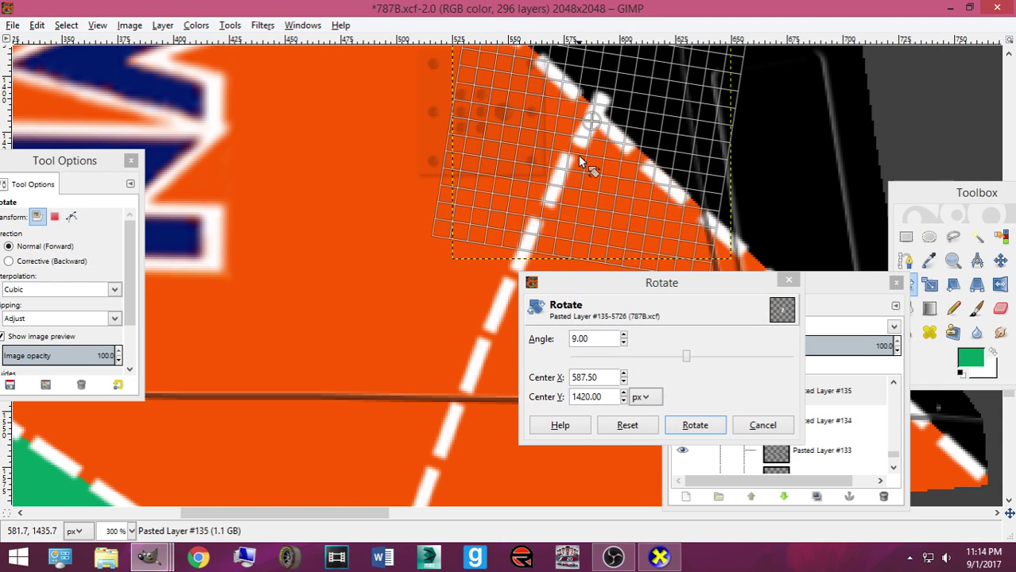
left_click(690, 425)
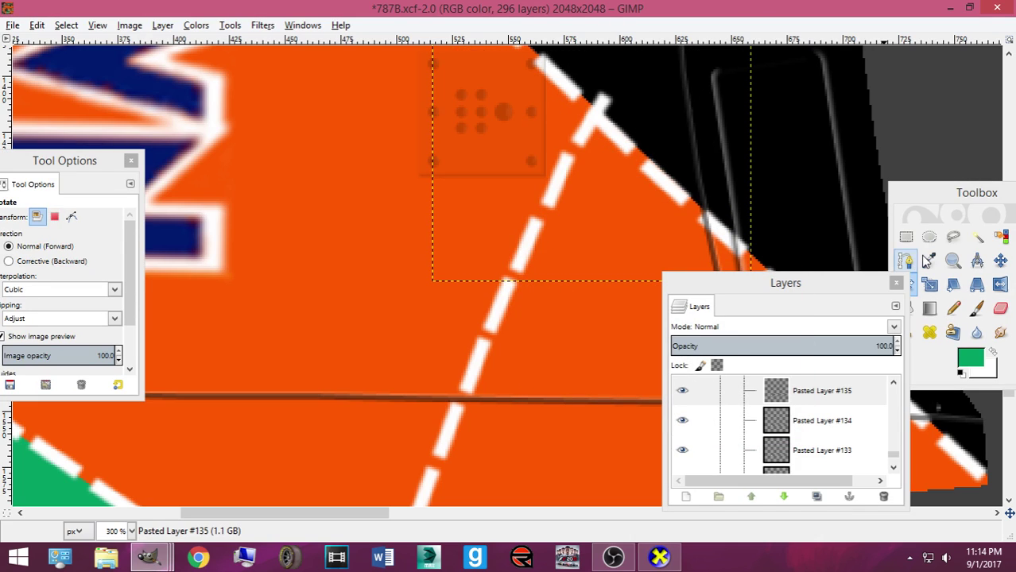
left_click(998, 260)
left_click_drag(581, 134, 585, 141)
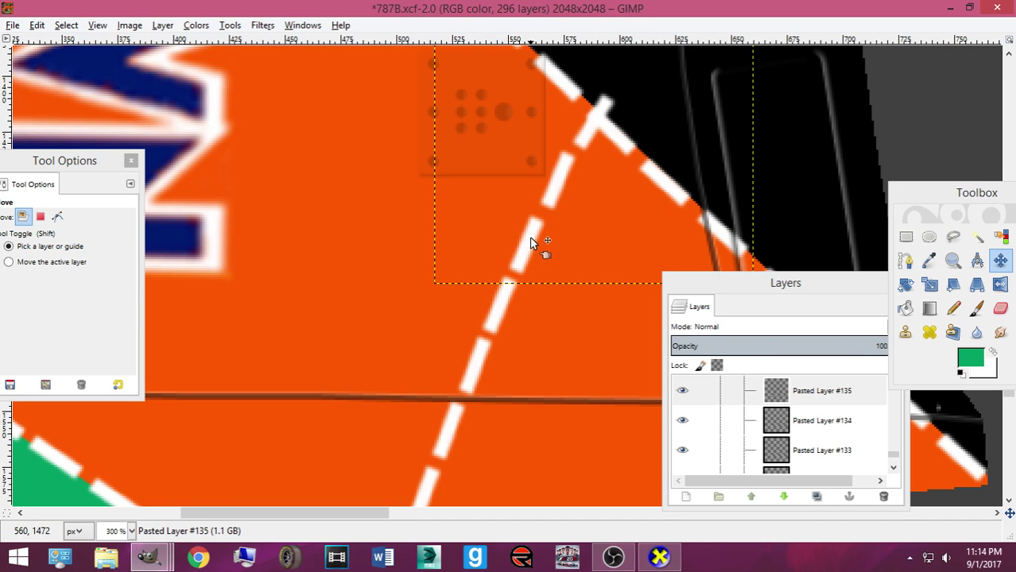
Nudge Pasted Layer #130 slightly up-right and scroll to check the finished stripe
left_click_drag(533, 243, 534, 239)
key("ctrl+z")
left_click_drag(500, 308, 489, 320)
scroll(486, 316, "down", 3)
scroll(485, 317, "up", 3)
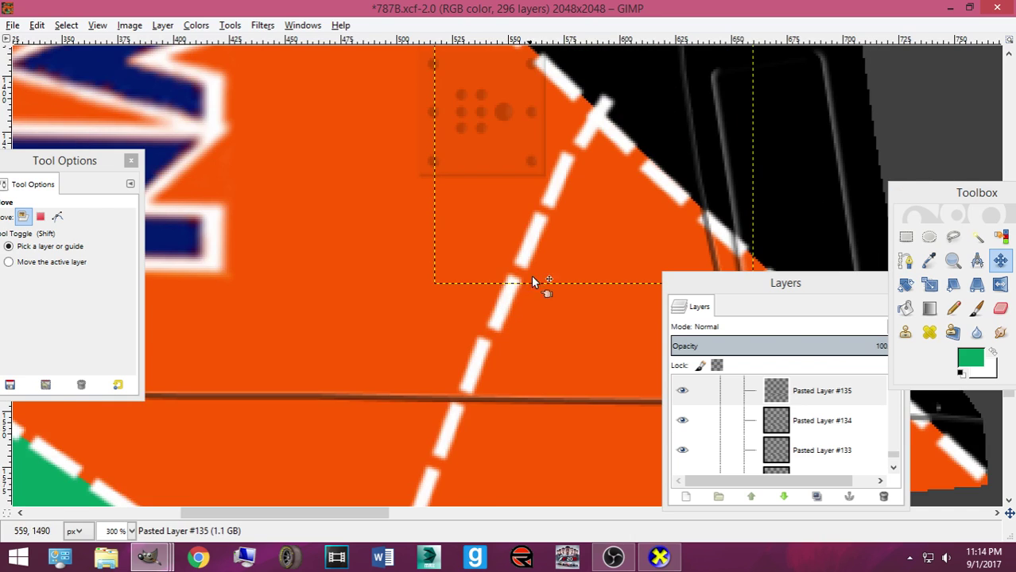
scroll(530, 283, "up", 3)
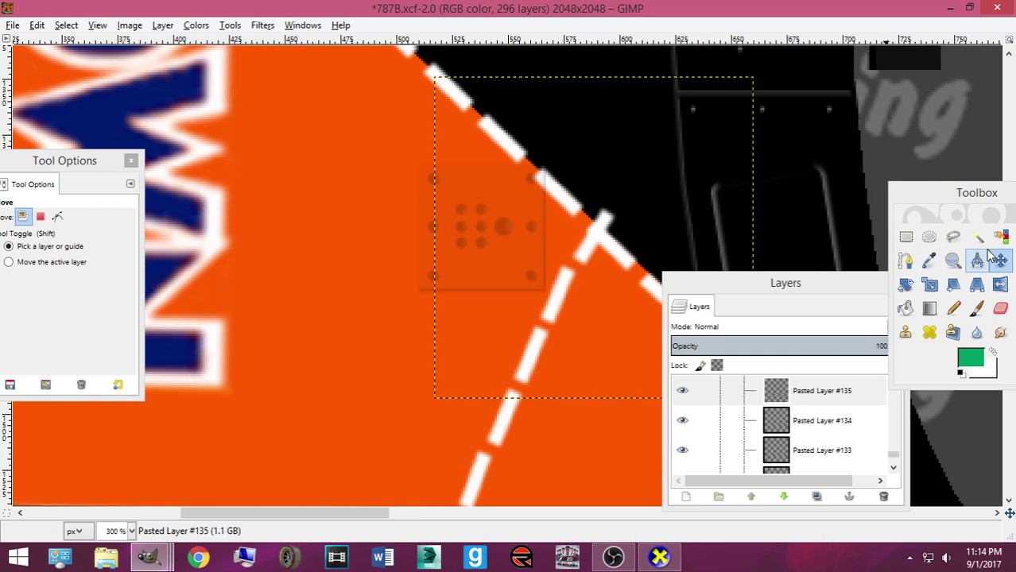
Draw a path around the dashed stripe junction, clear the selection and return to the Move tool
left_click(905, 260)
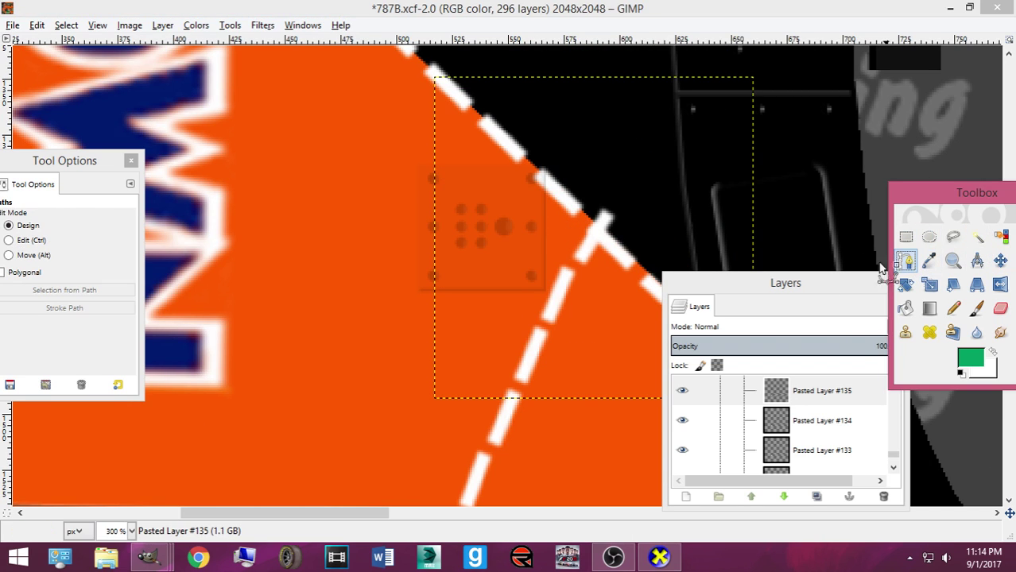
left_click(590, 216)
left_click_drag(626, 252, 608, 196)
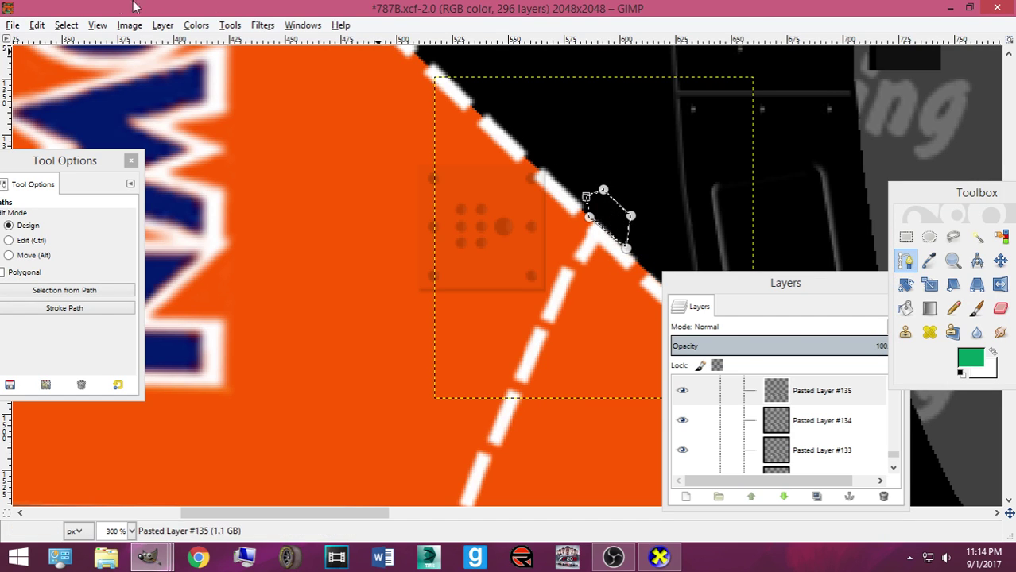
left_click(74, 25)
left_click(87, 61)
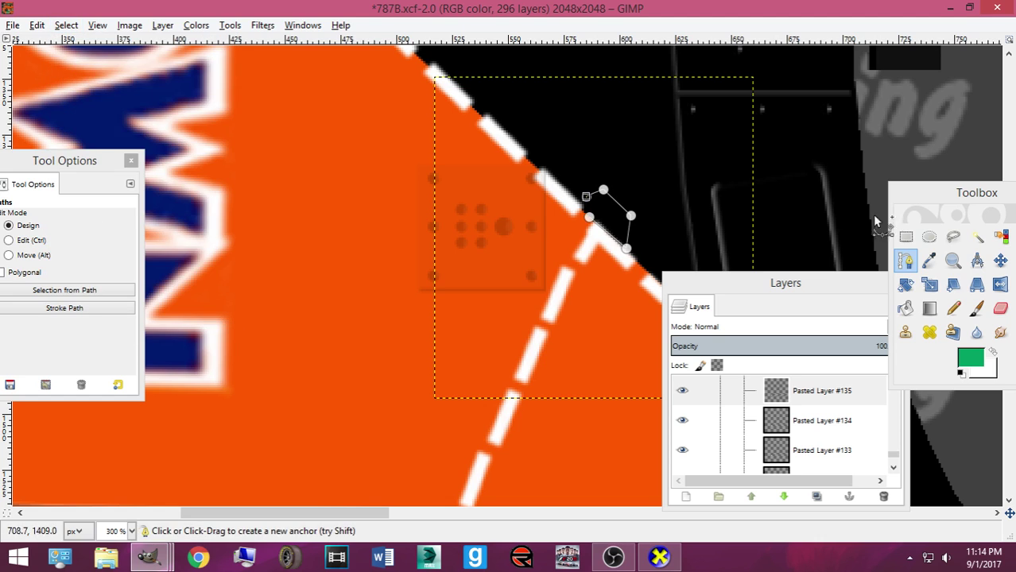
left_click(1001, 262)
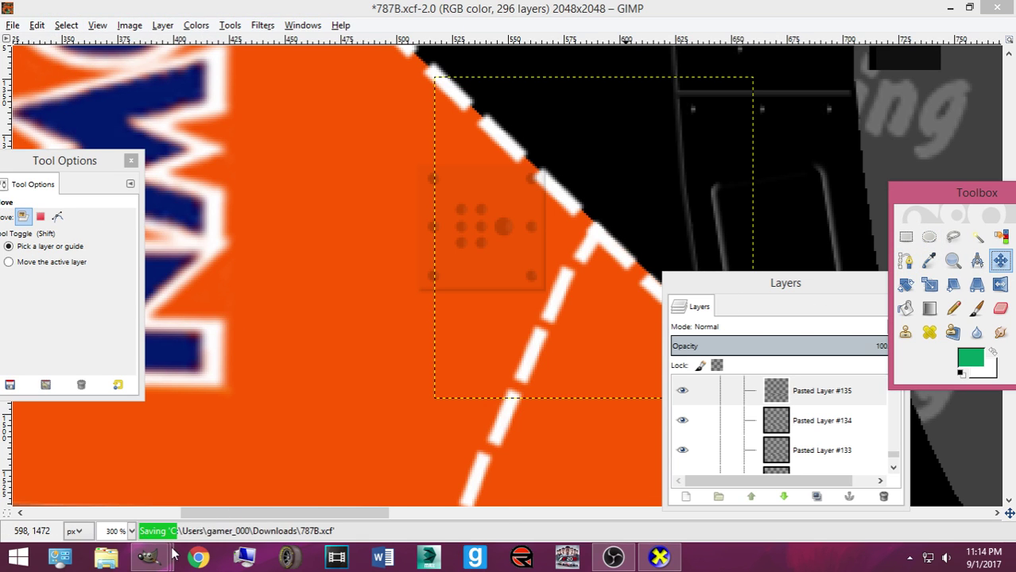
Undo the junction selection changes so the dashed stripe junction stays unchanged
mouse_move(148, 556)
mouse_move(314, 480)
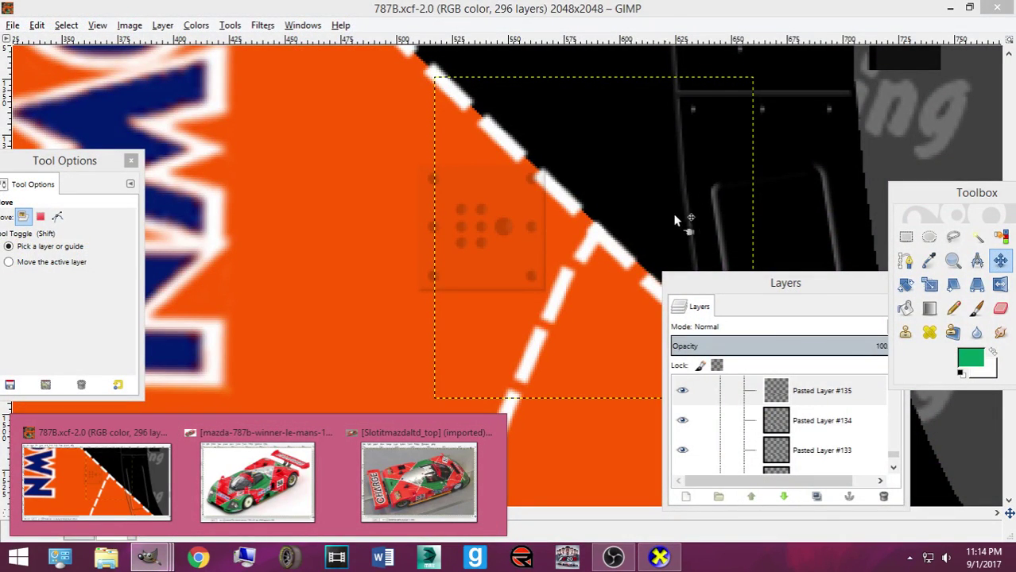
left_click(663, 18)
scroll(629, 156, "up", 4)
scroll(628, 174, "down", 4)
key("ctrl+z")
key("ctrl+z")
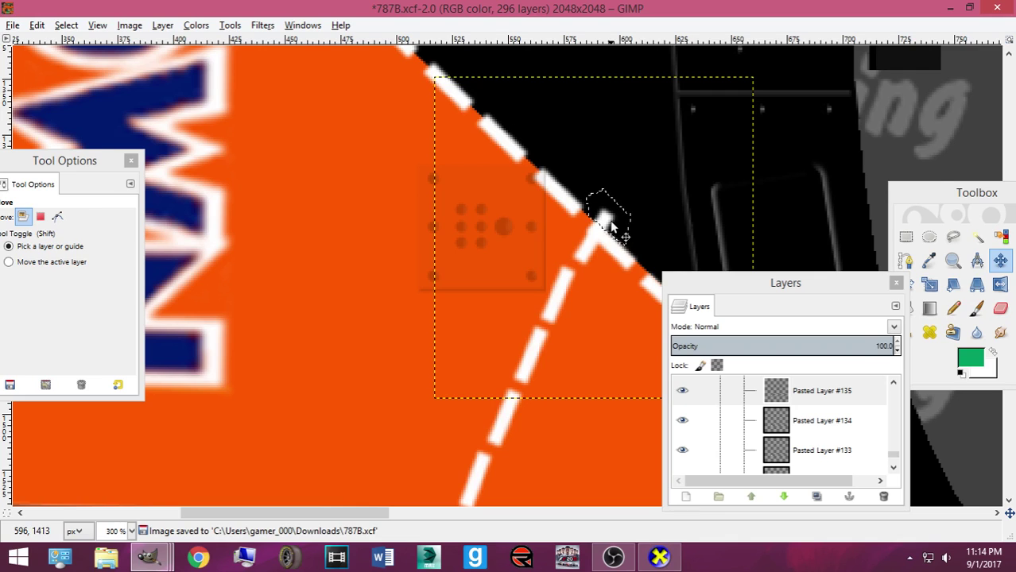
scroll(608, 223, "up", 4)
key("ctrl+z")
scroll(592, 238, "down", 4)
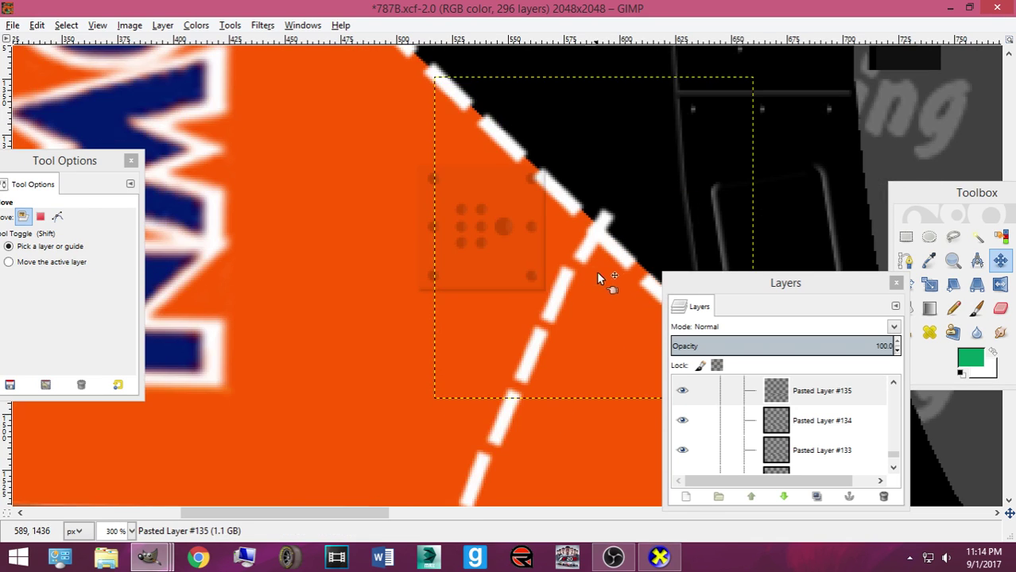
scroll(596, 276, "down", 3)
left_click(999, 261)
Nudge the junction dash layers slightly up-right into line along the stripe
left_click_drag(622, 146, 598, 140)
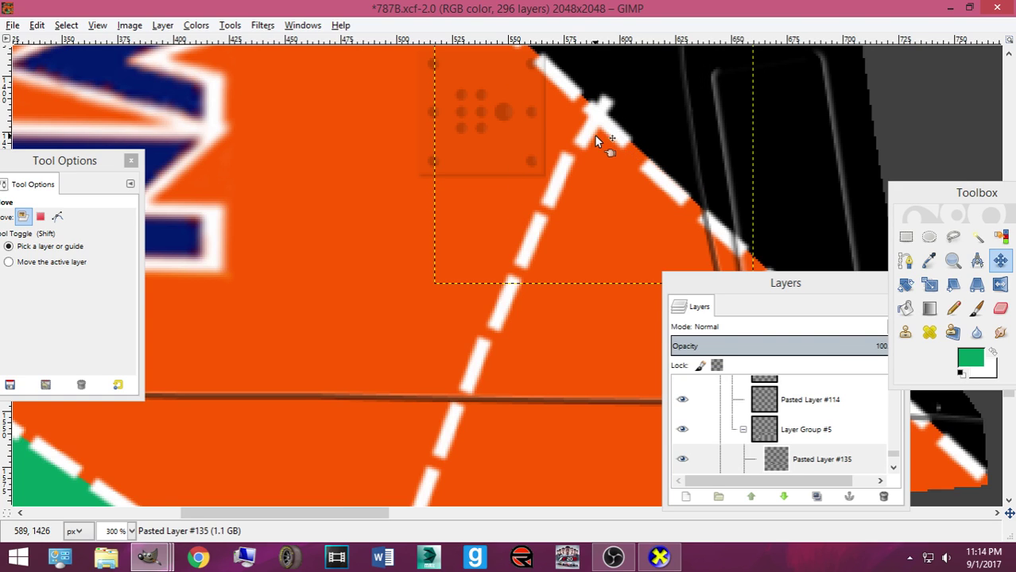
scroll(628, 227, "up", 3)
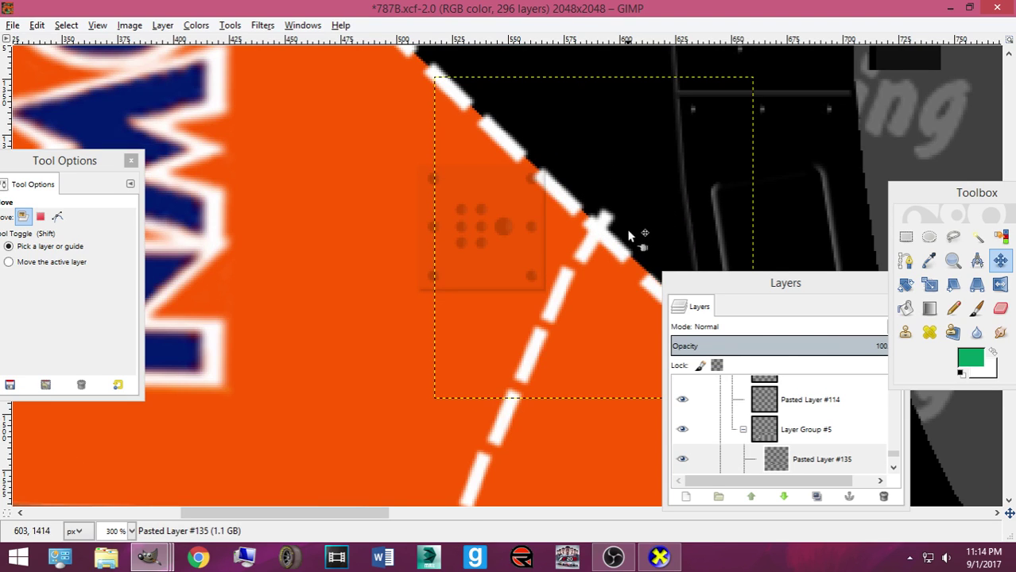
left_click_drag(556, 298, 559, 298)
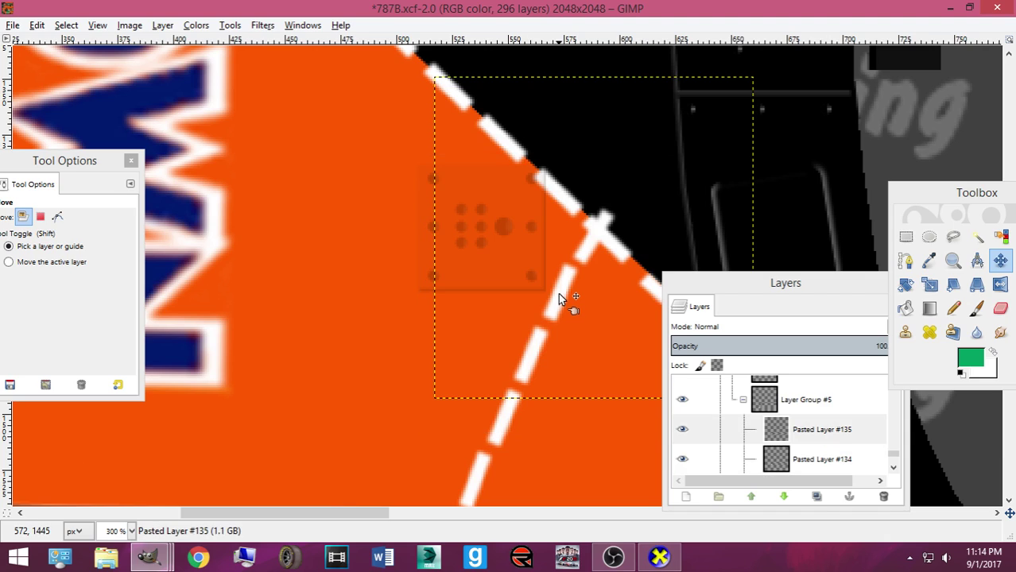
left_click_drag(591, 250, 622, 199)
Paste dash copies as new layers and move them up-right along the stripe
key("ctrl+v")
key("shift+ctrl+n")
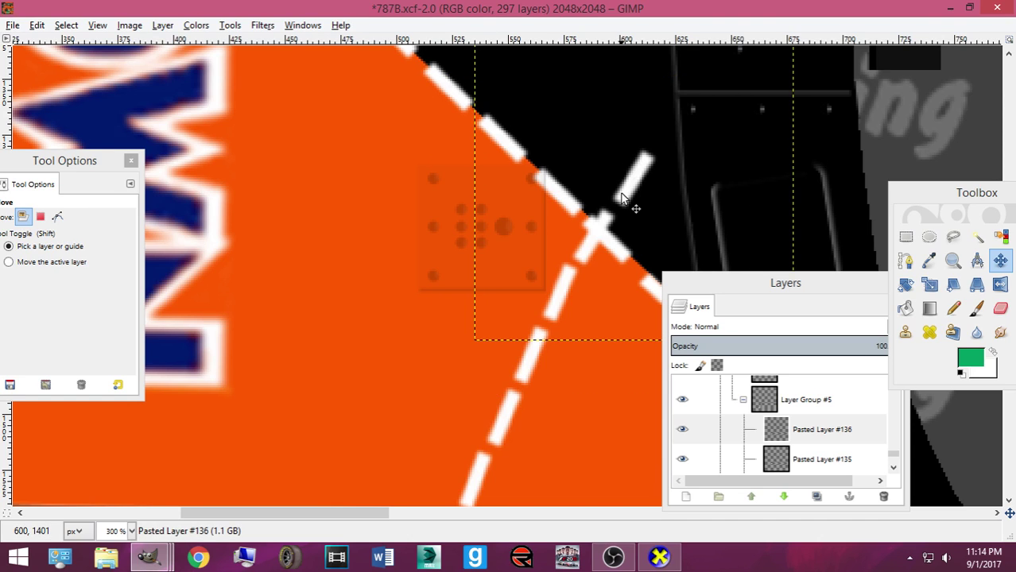
key("ctrl+v")
key("shift+ctrl+n")
scroll(640, 208, "up", 3)
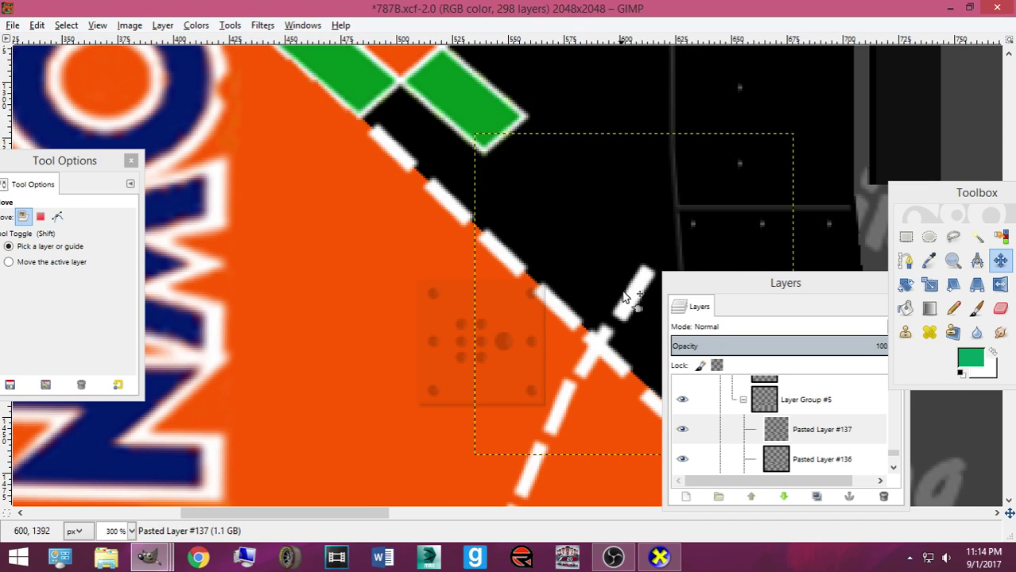
left_click_drag(631, 295, 715, 171)
key("ctrl+v")
key("shift+ctrl+n")
scroll(724, 183, "up", 3)
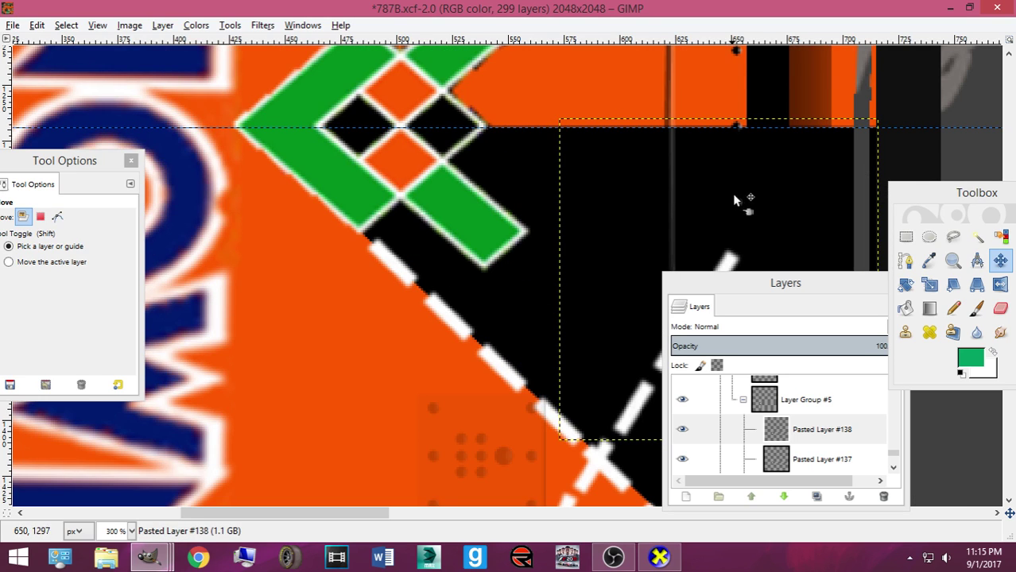
left_click_drag(749, 283, 772, 402)
Add one more dash to extend the stripe toward the top, fine-tune it, and save
key("ctrl+v")
key("shift+ctrl+n")
left_click_drag(721, 295, 754, 224)
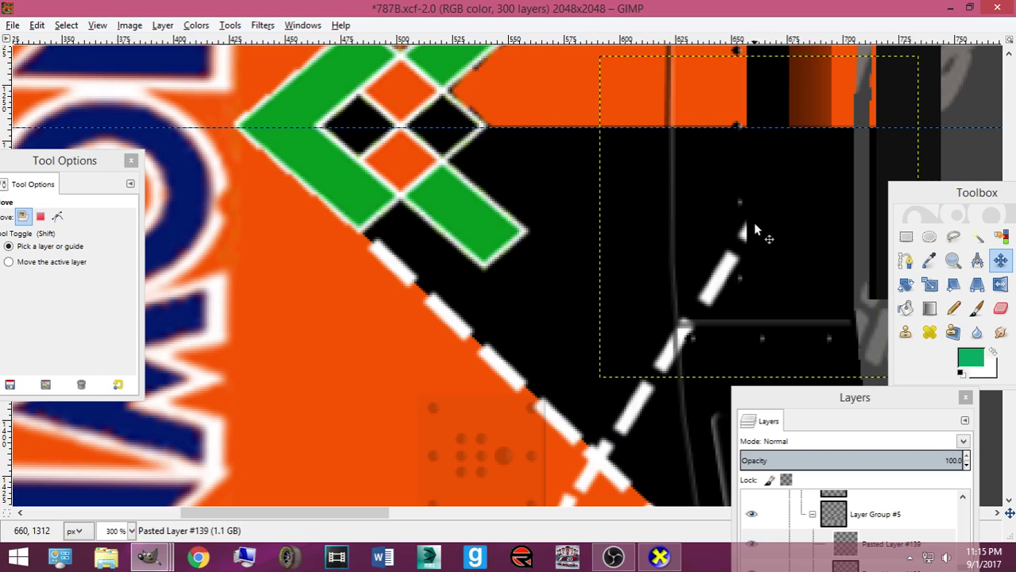
key("ctrl+s")
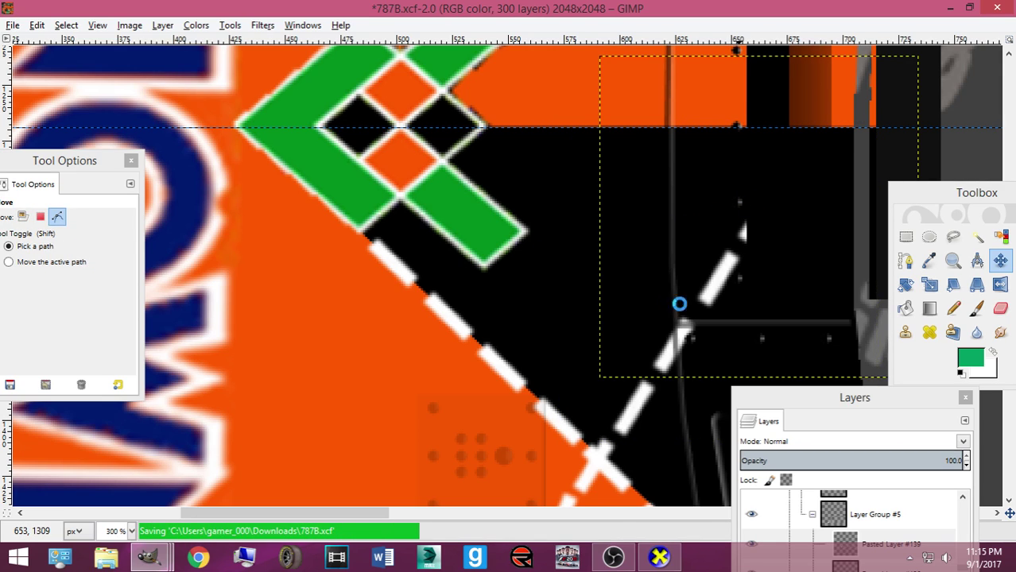
scroll(711, 266, "down", 3)
left_click_drag(710, 183, 752, 138)
key("ctrl+s")
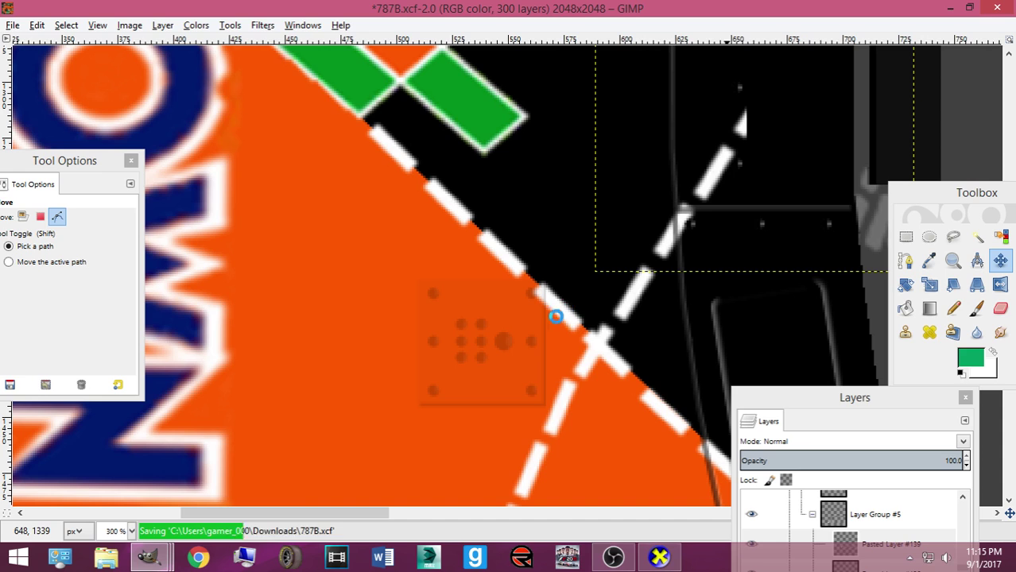
Zoom out and export the texture over Mustang2016ST.bmp with Ctrl+E
scroll(532, 263, "down", 6)
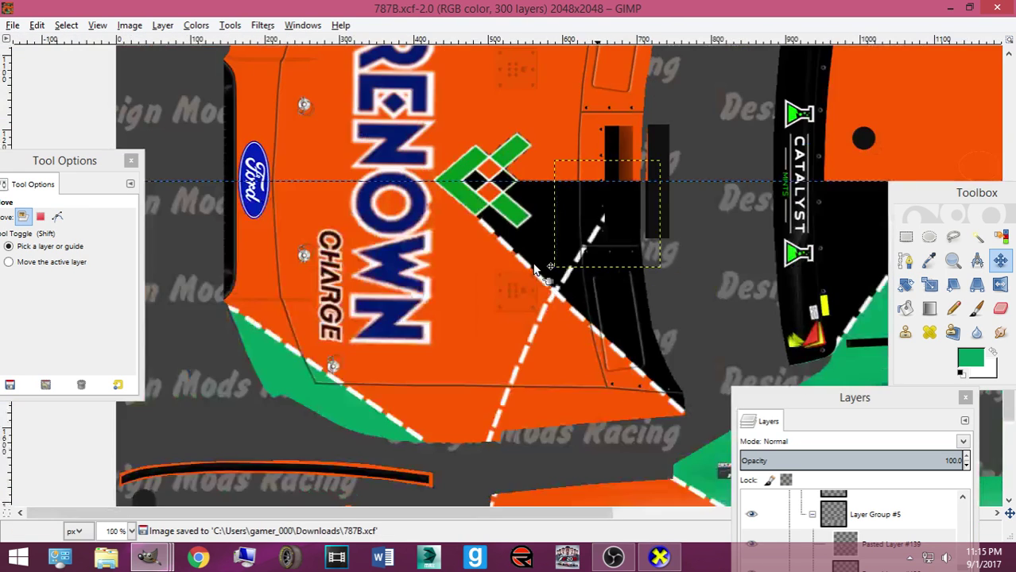
key("ctrl+e")
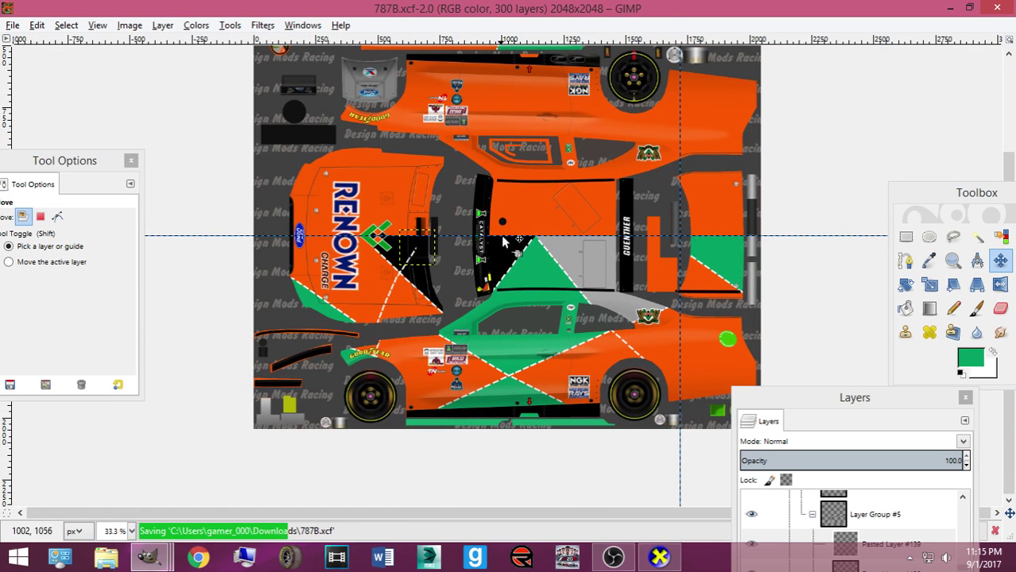
scroll(524, 310, "up", 3)
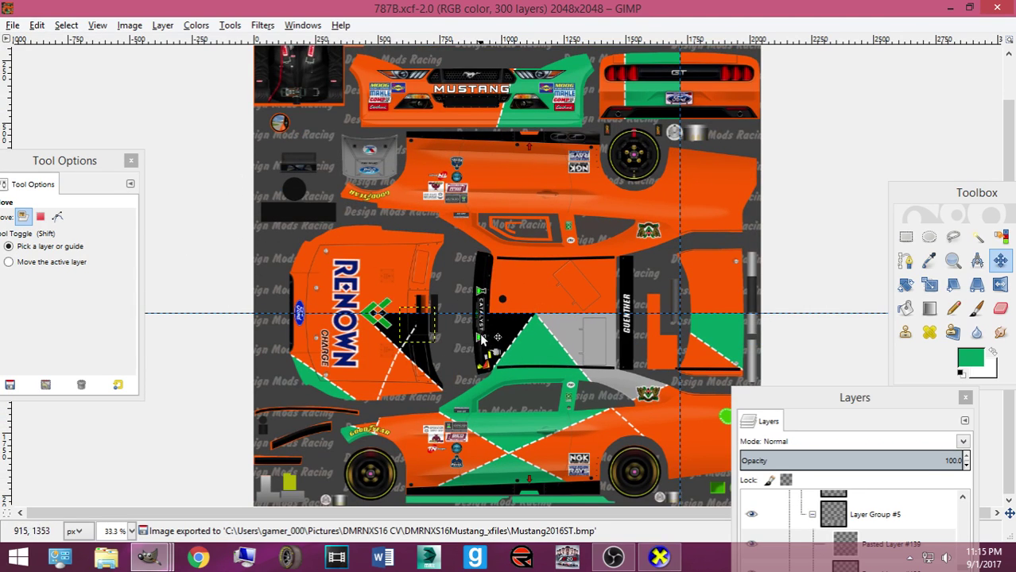
Collapse Layer Group #5 and look inside Layer Group #3
left_click_drag(850, 397, 803, 243)
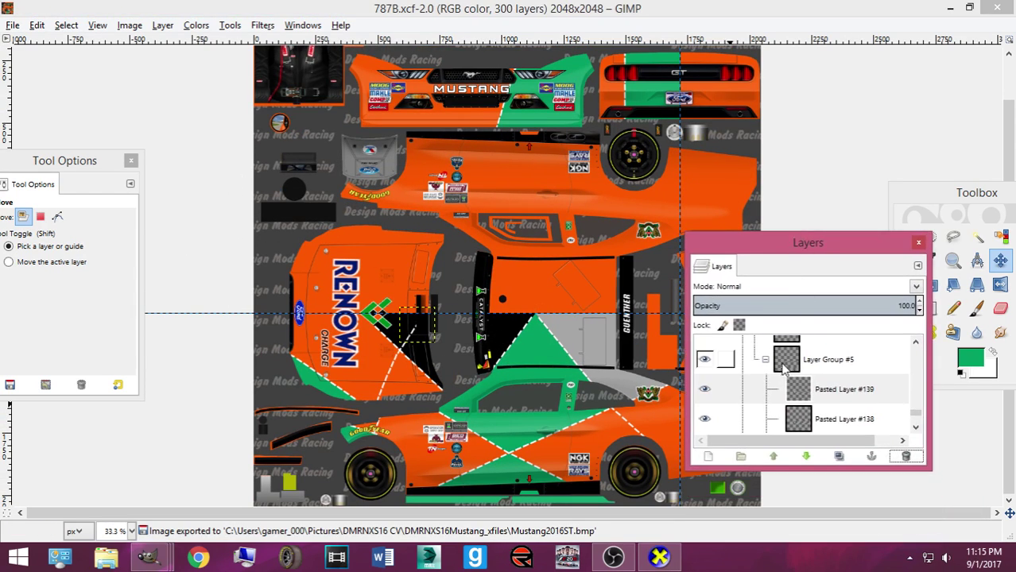
left_click(765, 360)
scroll(765, 380, "up", 5)
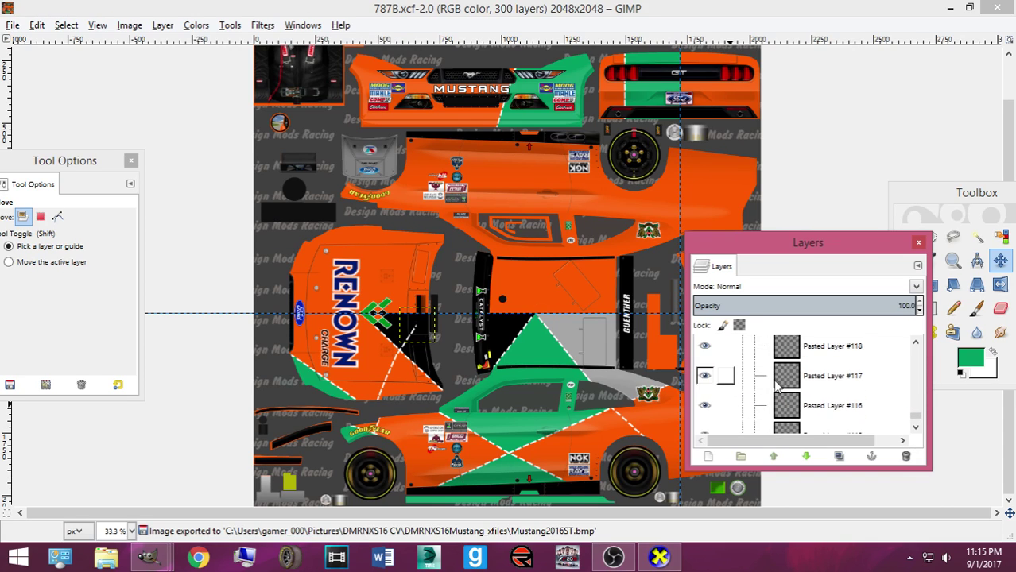
scroll(765, 385, "down", 5)
scroll(759, 388, "up", 3)
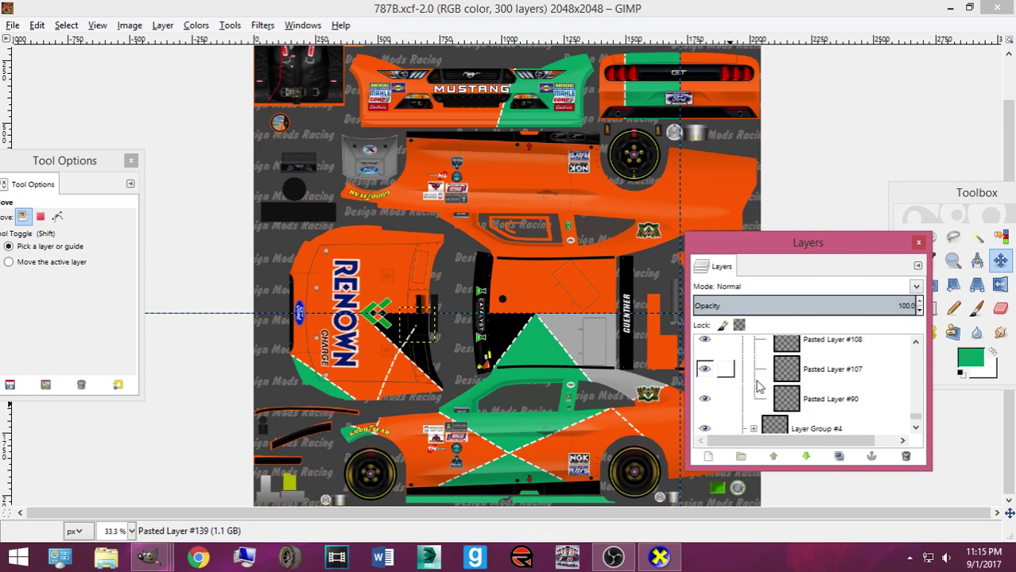
scroll(757, 390, "down", 5)
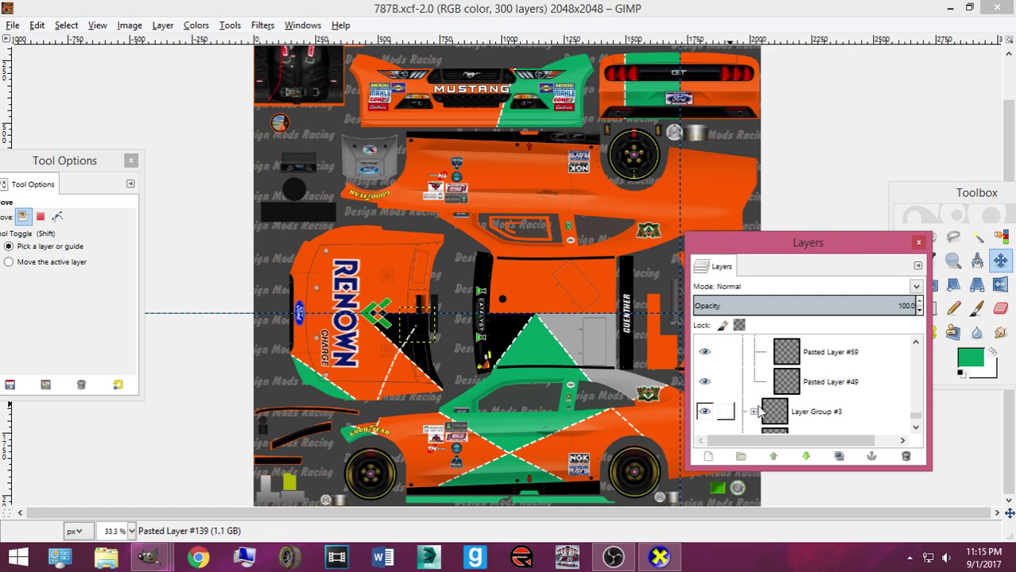
left_click(754, 411)
scroll(763, 401, "down", 5)
scroll(767, 401, "down", 5)
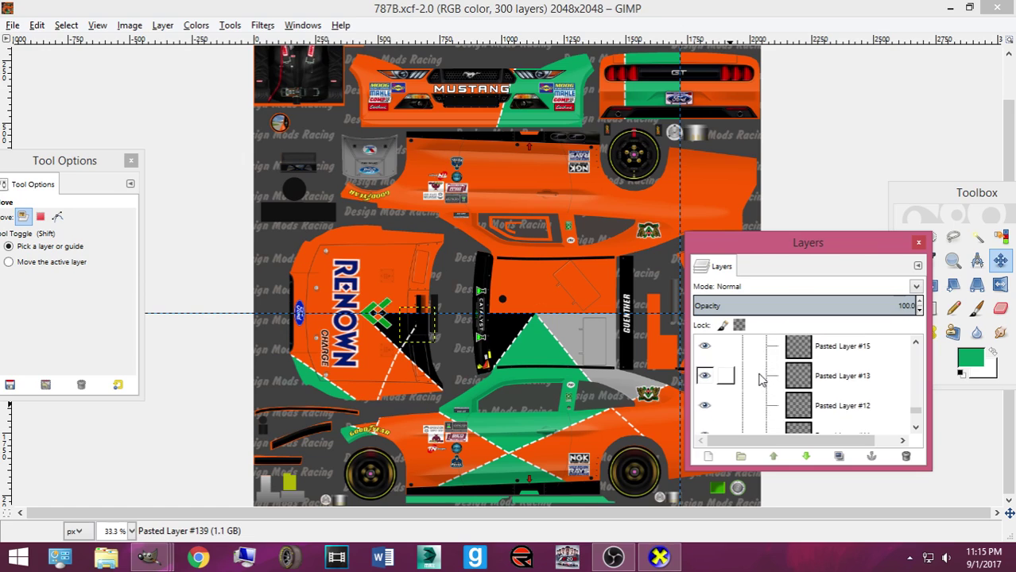
scroll(754, 381, "down", 10)
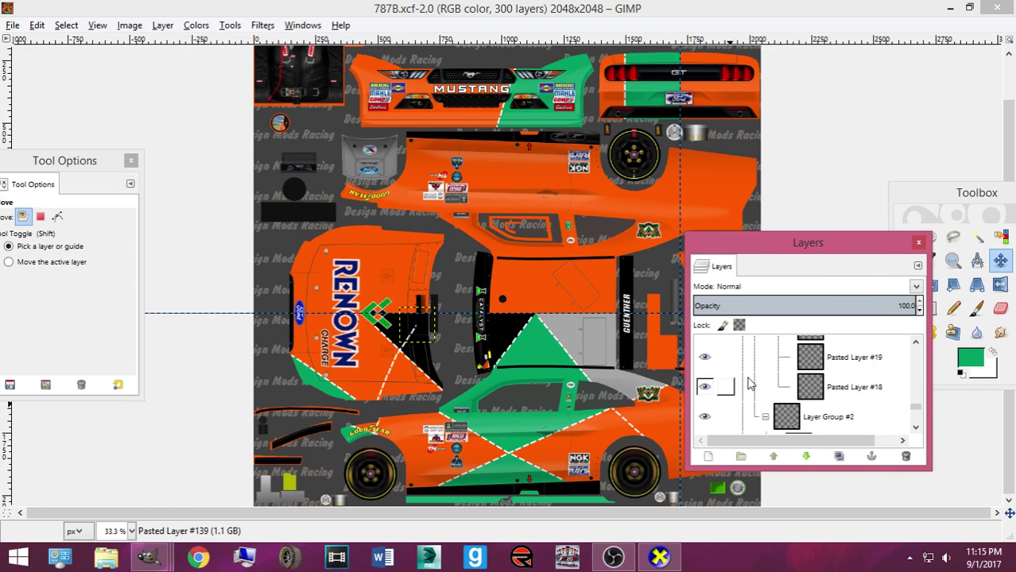
Open Layer Group #2's contents and collapse the White lines v2 group
left_click(764, 418)
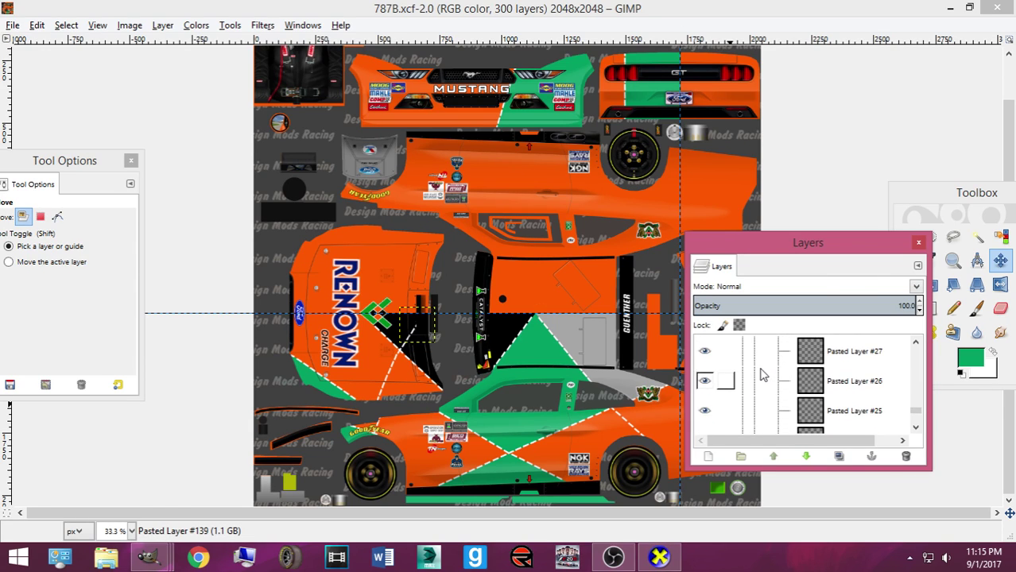
scroll(753, 373, "up", 2)
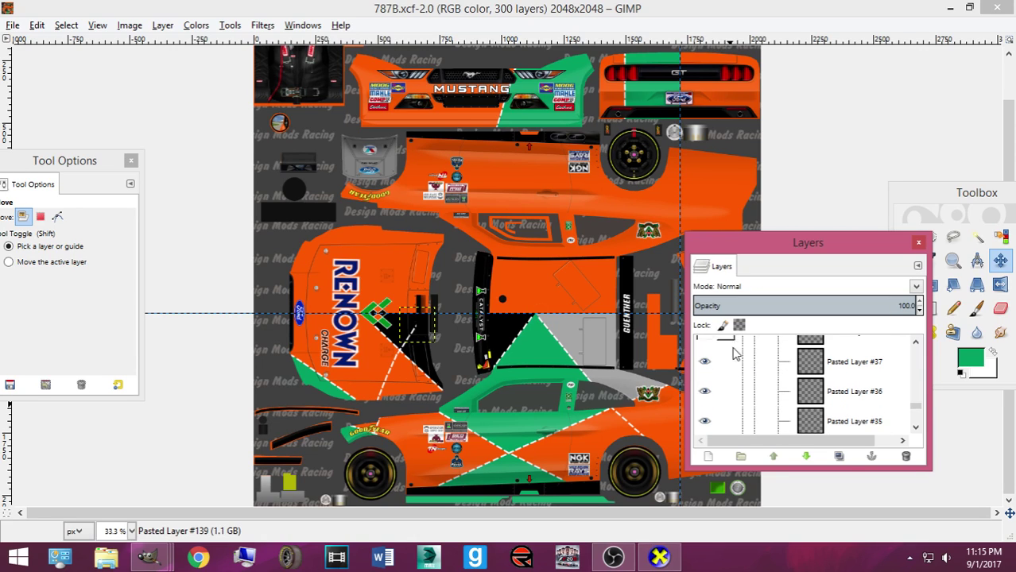
scroll(703, 366, "up", 5)
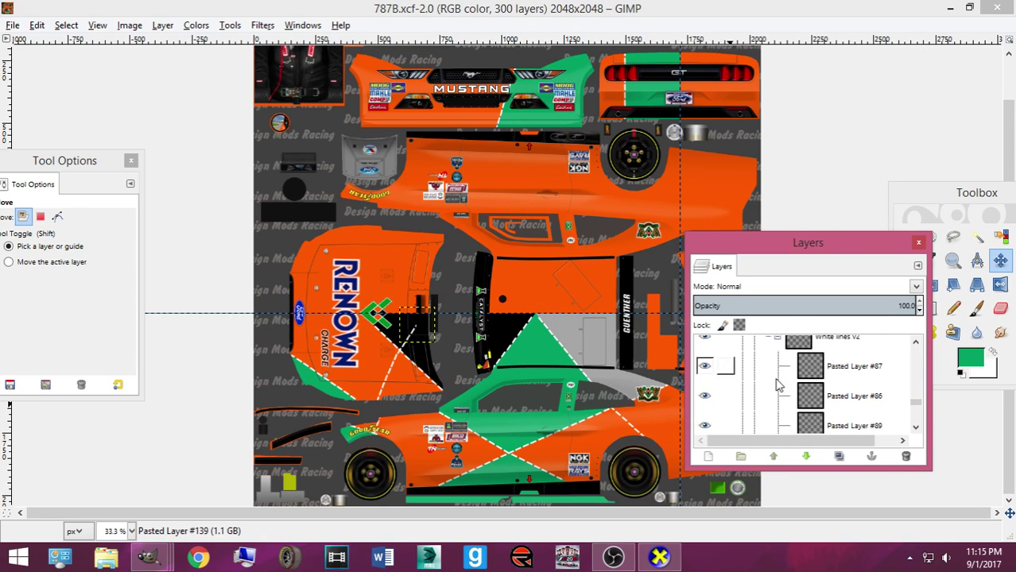
left_click(778, 395)
scroll(768, 405, "down", 5)
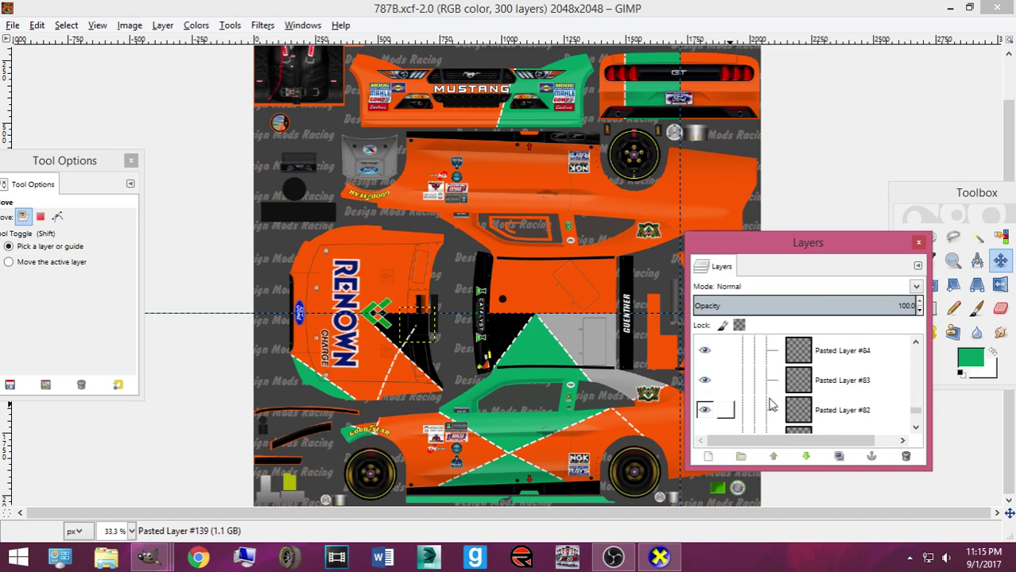
scroll(769, 405, "up", 1)
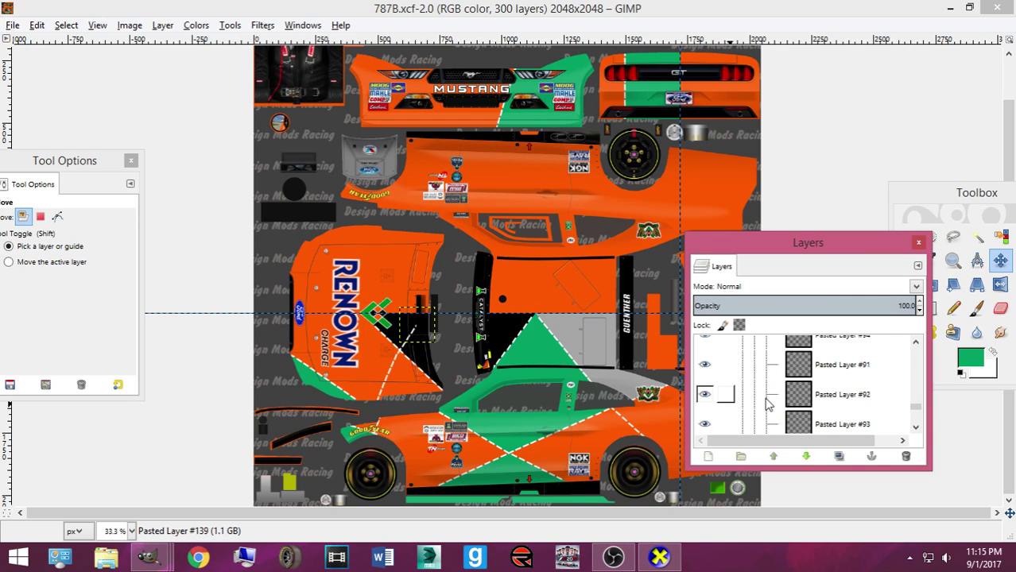
scroll(767, 401, "up", 2)
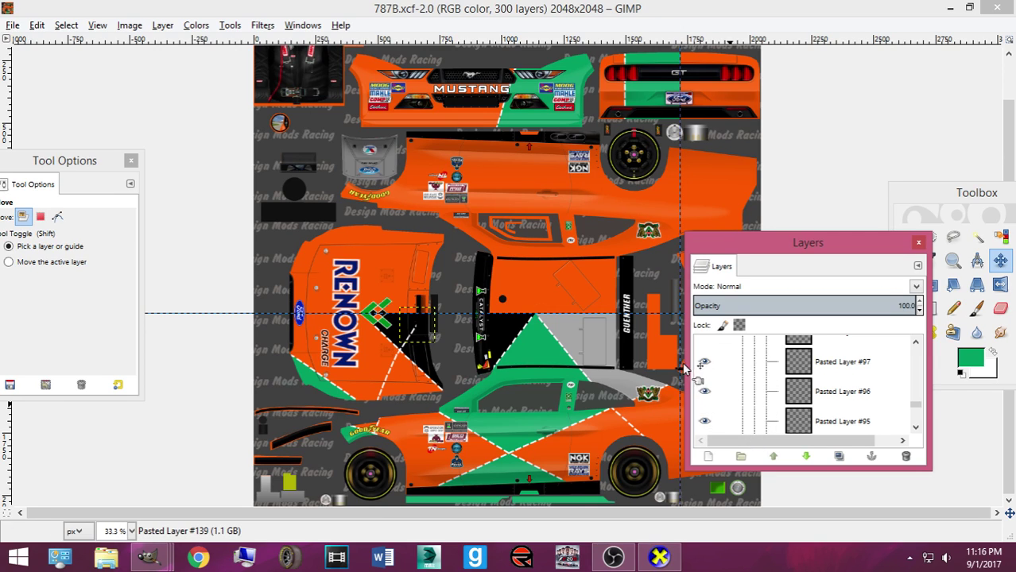
scroll(760, 376, "up", 3)
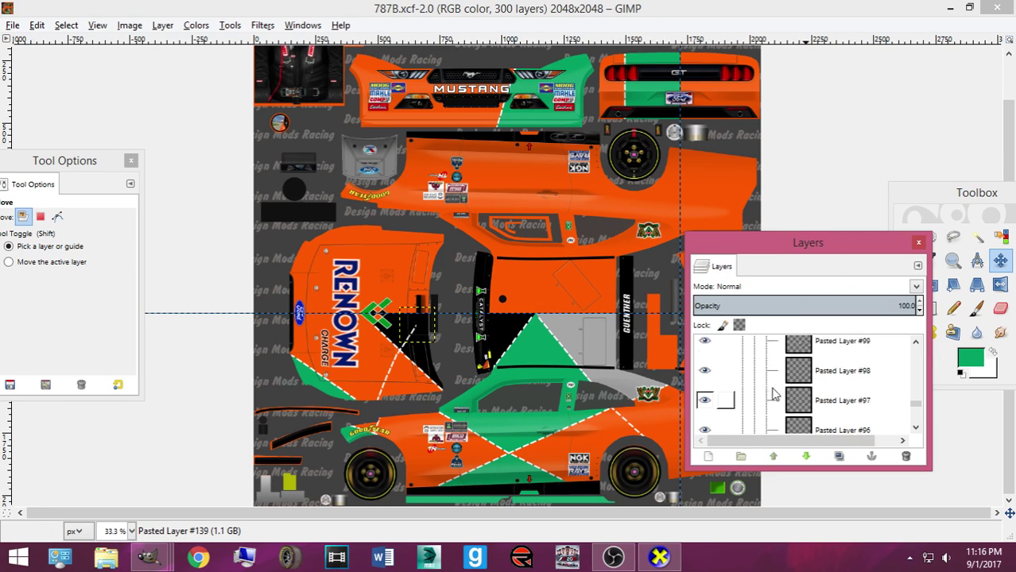
scroll(744, 385, "up", 5)
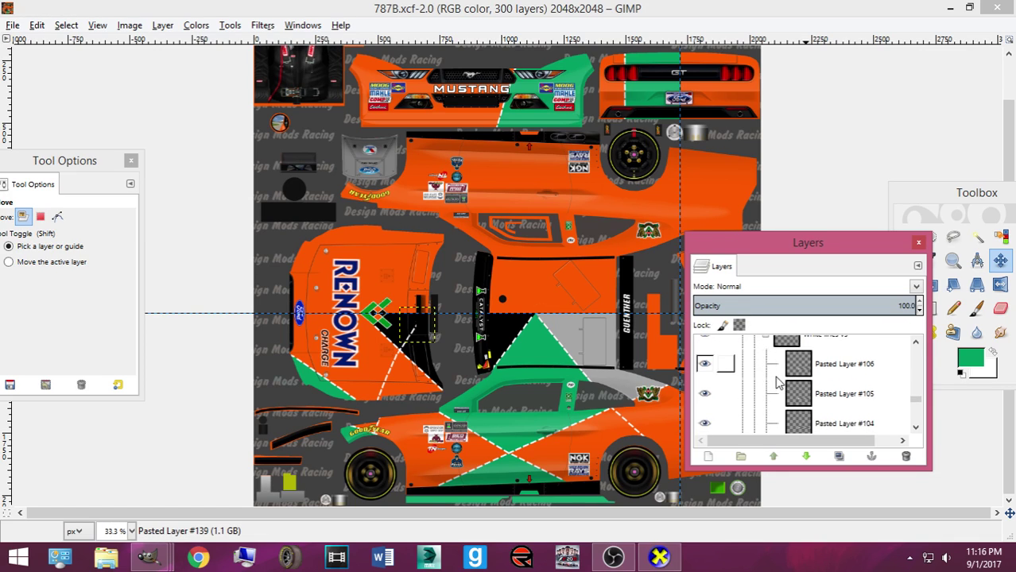
Collapse WHITE LINES (SIDE) and make Layer Group the active layer
left_click(753, 381)
scroll(754, 383, "up", 2)
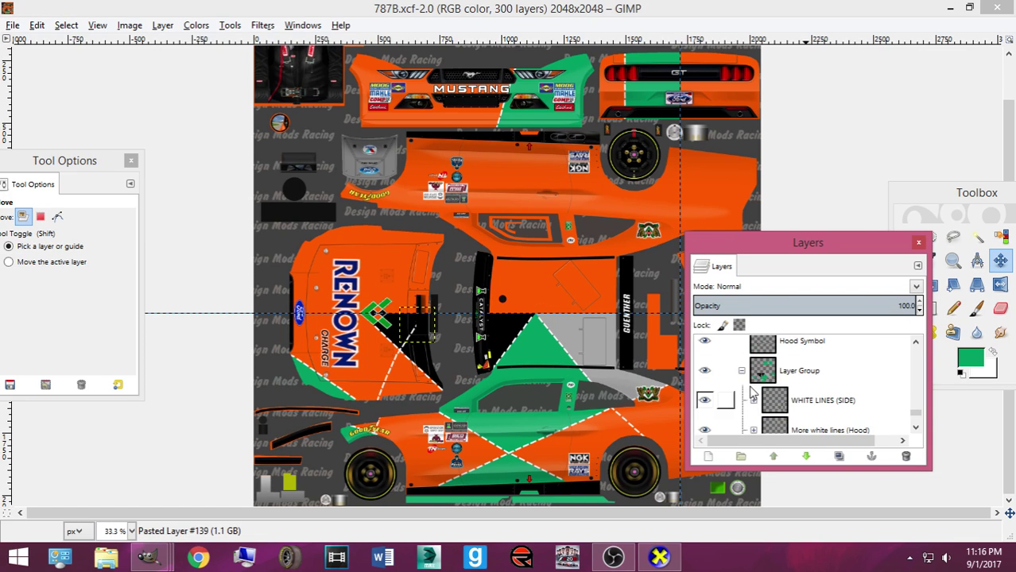
left_click(765, 398)
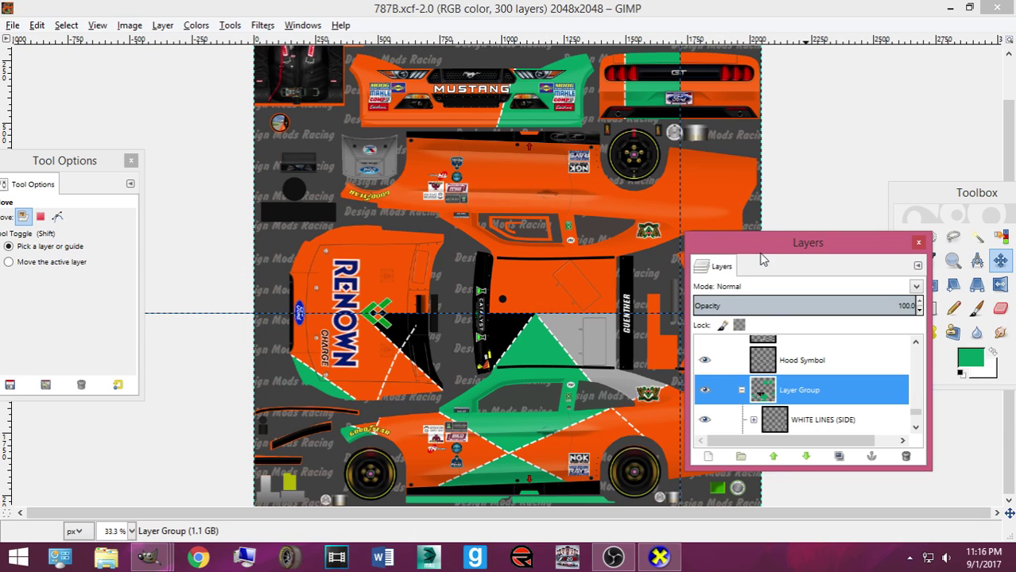
left_click(148, 558)
Peek at the Mazda 787B reference photo, return to the 787B texture, and pick Rectangle Select
mouse_move(221, 511)
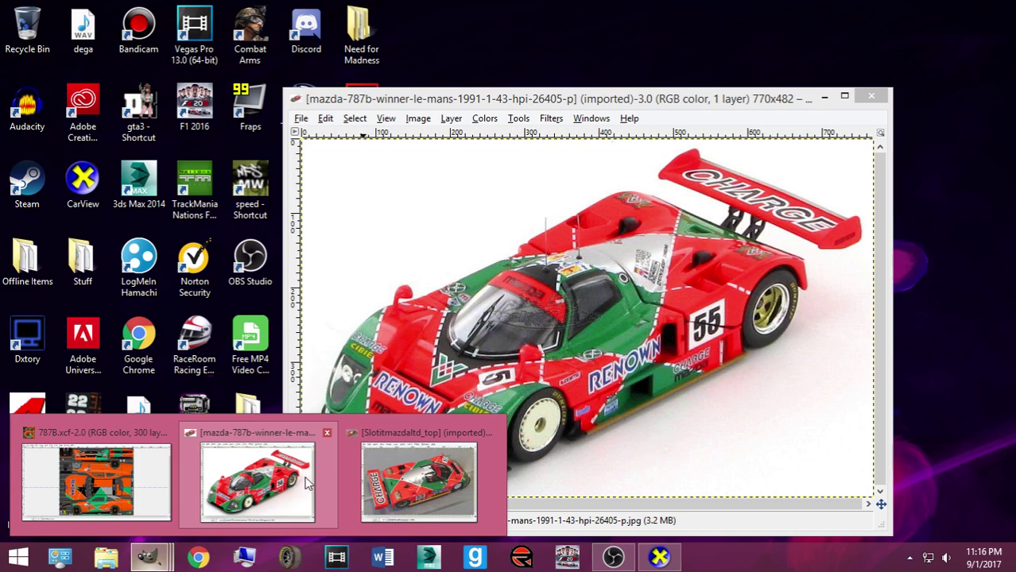
mouse_move(79, 485)
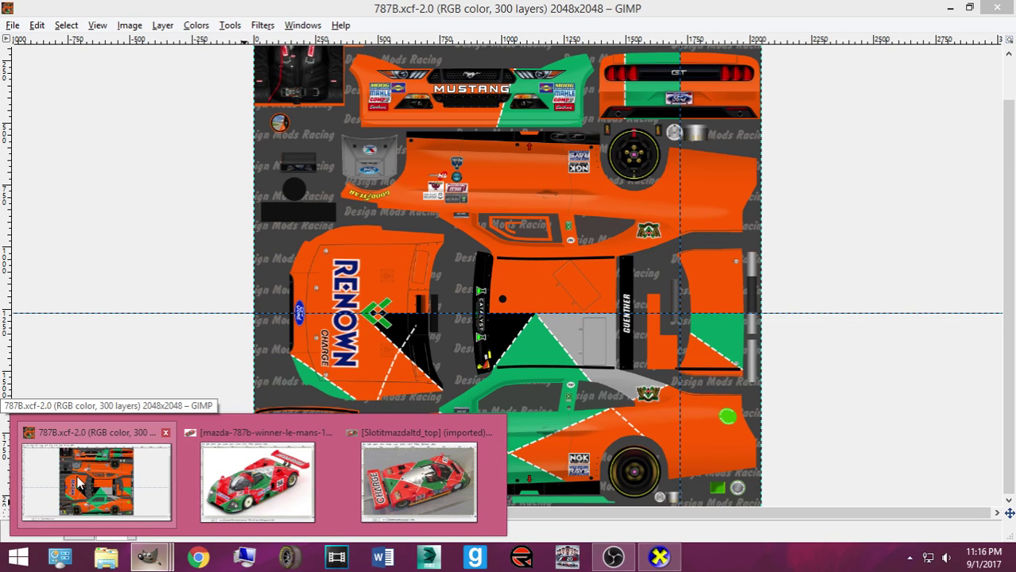
left_click(79, 484)
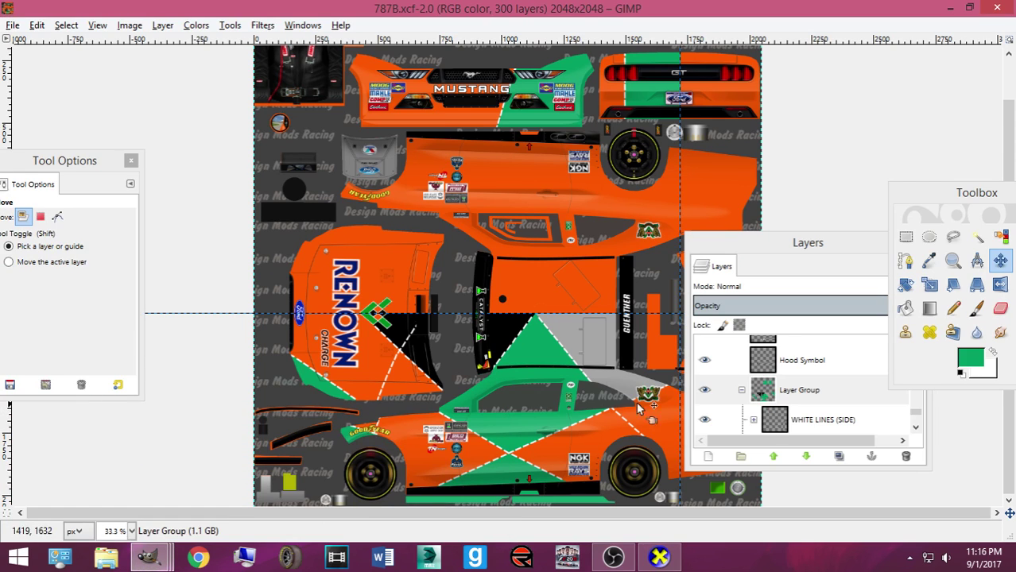
left_click(905, 236)
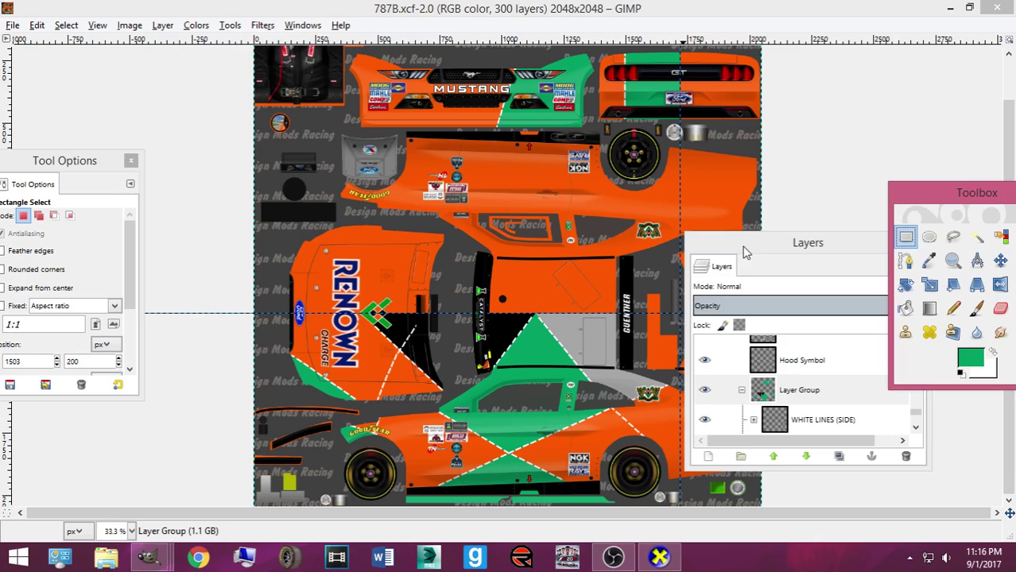
Start a path outlining the lower side body behind the front wheel
left_click_drag(745, 252, 886, 415)
left_click(905, 260)
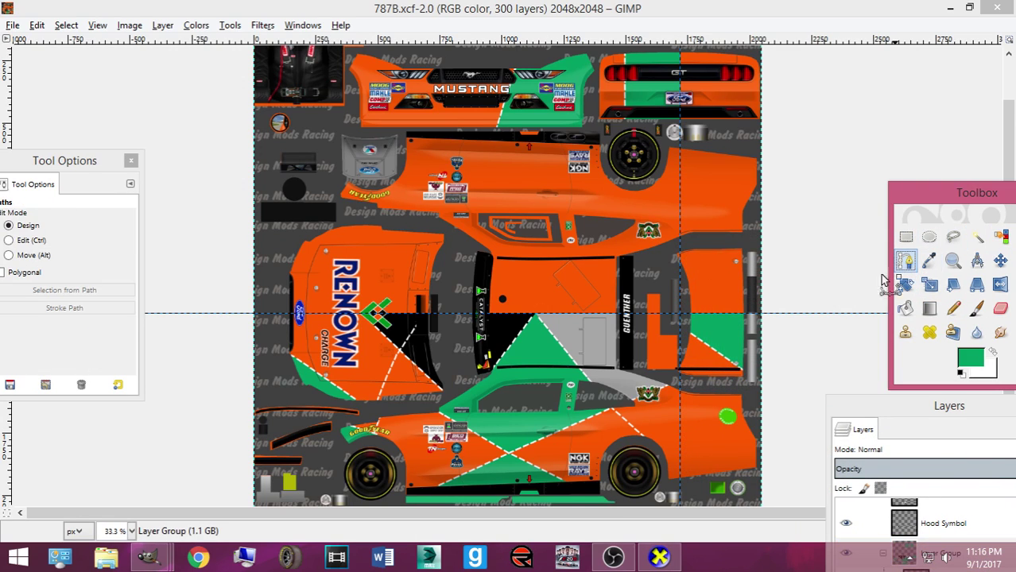
left_click(321, 424)
left_click(425, 400)
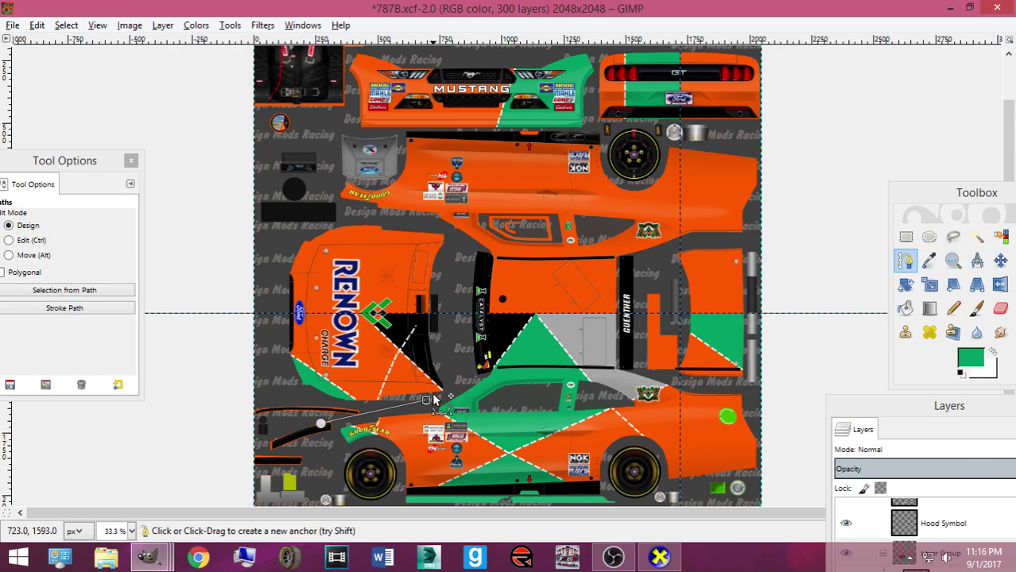
left_click(458, 388)
left_click(464, 315)
Complete the outline to the texture's right edge and convert it to a selection
left_click_drag(785, 314, 812, 314)
left_click(753, 495)
left_click(590, 491)
left_click(428, 493)
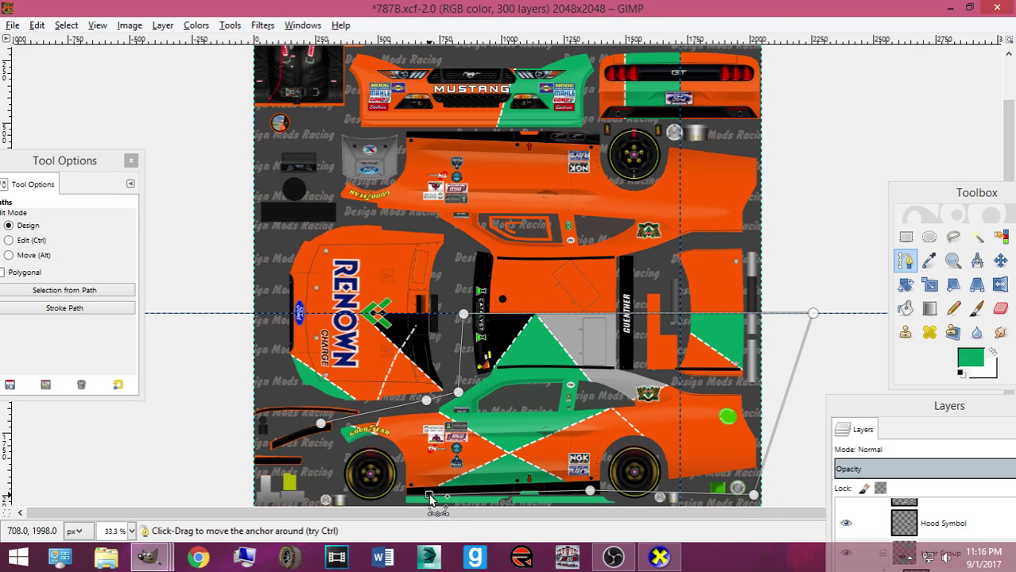
left_click(321, 424)
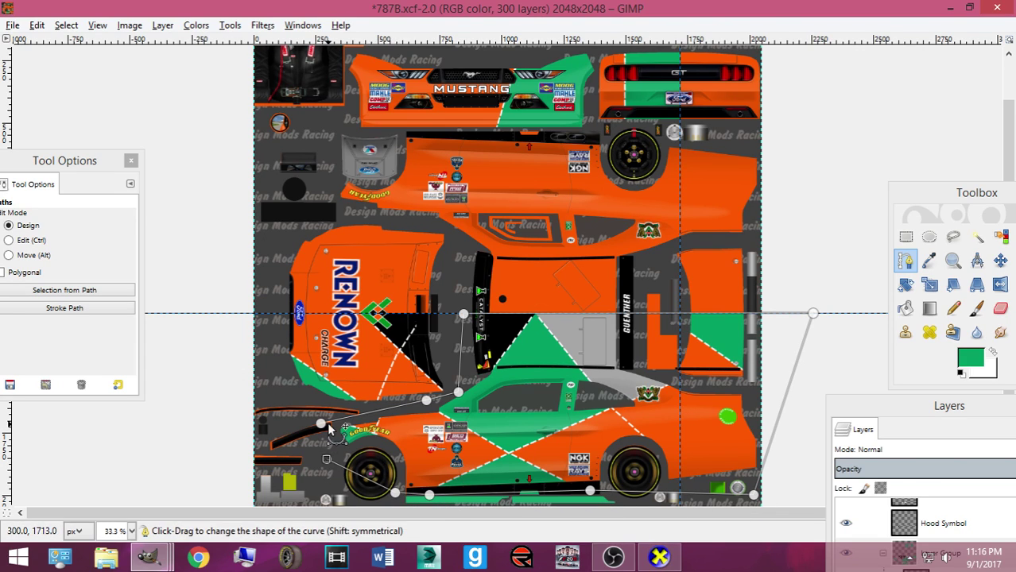
key("Return")
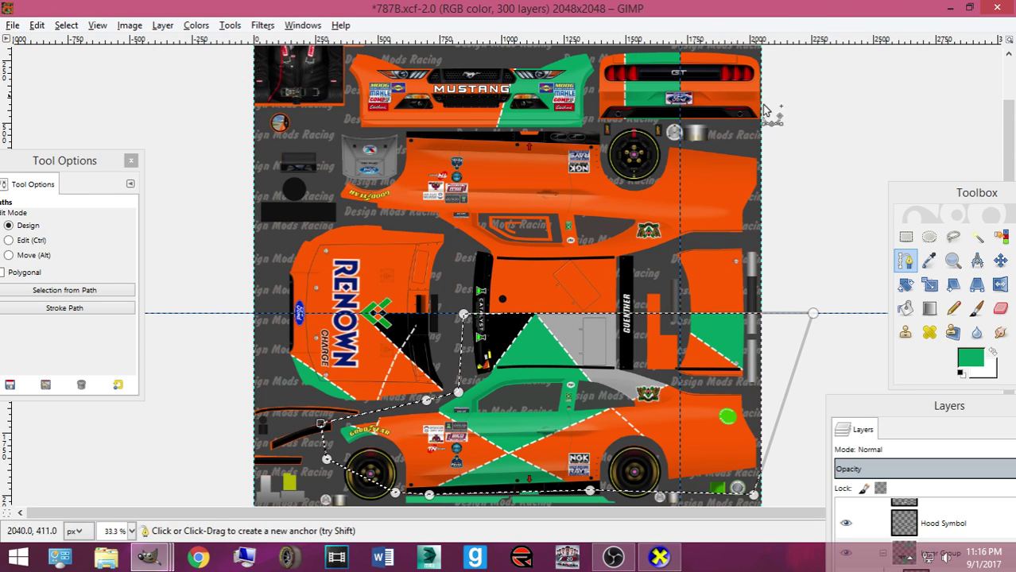
left_click_drag(871, 416, 823, 284)
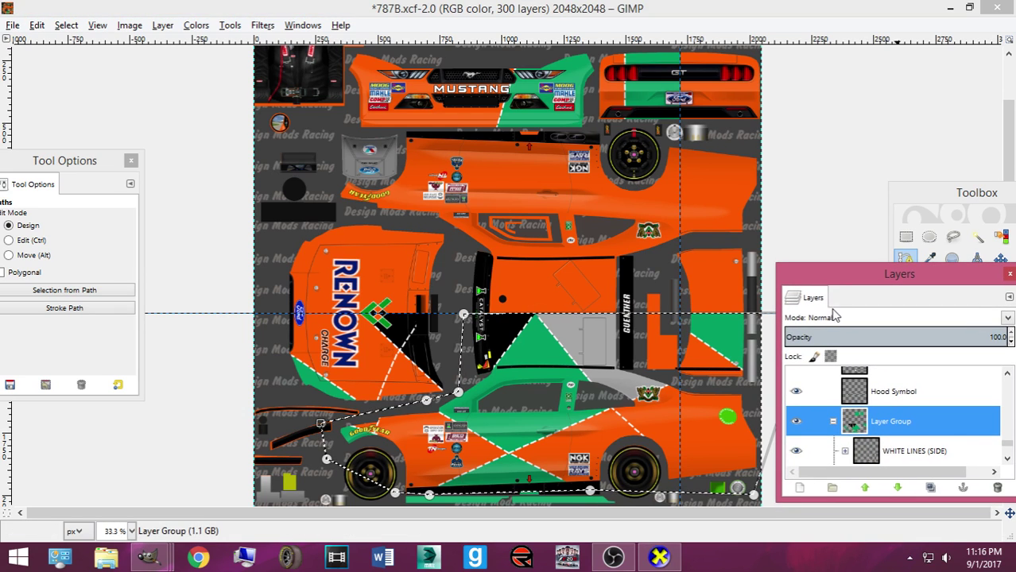
Copy the side-body pixels and add new Layer #2 above WHITE LINES (SIDE)
key("ctrl+c")
left_click(919, 457)
scroll(919, 459, "down", 2)
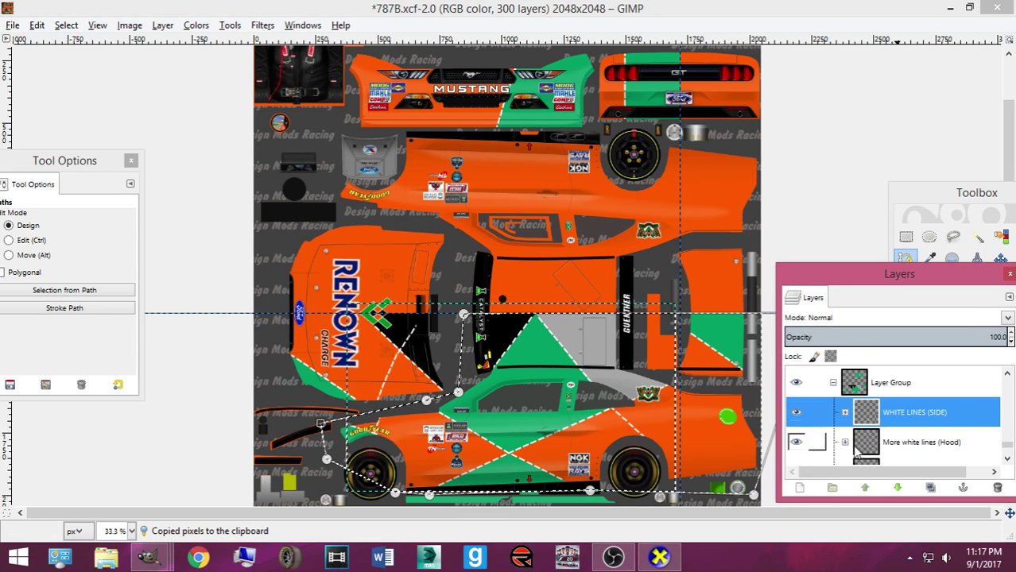
left_click(800, 487)
left_click(811, 518)
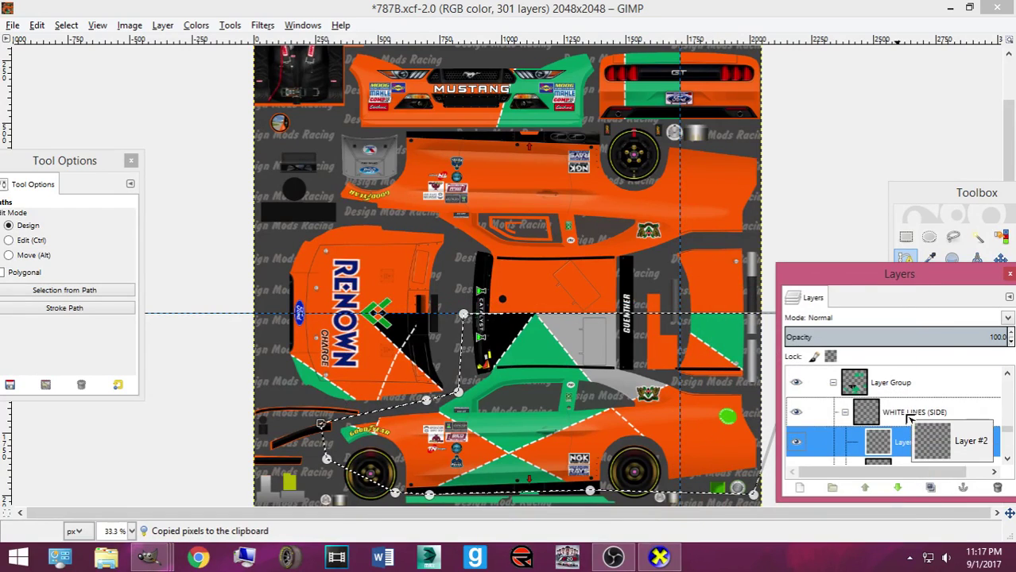
left_click_drag(919, 455, 914, 401)
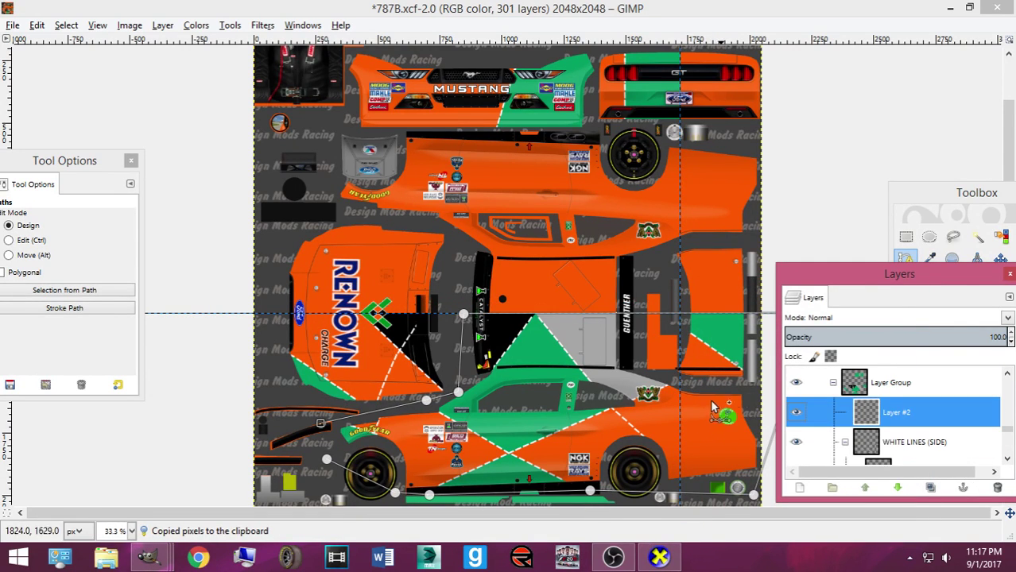
Paste the side pattern and flip it vertically over the upper body panels
left_click(1001, 260)
key("ctrl+v")
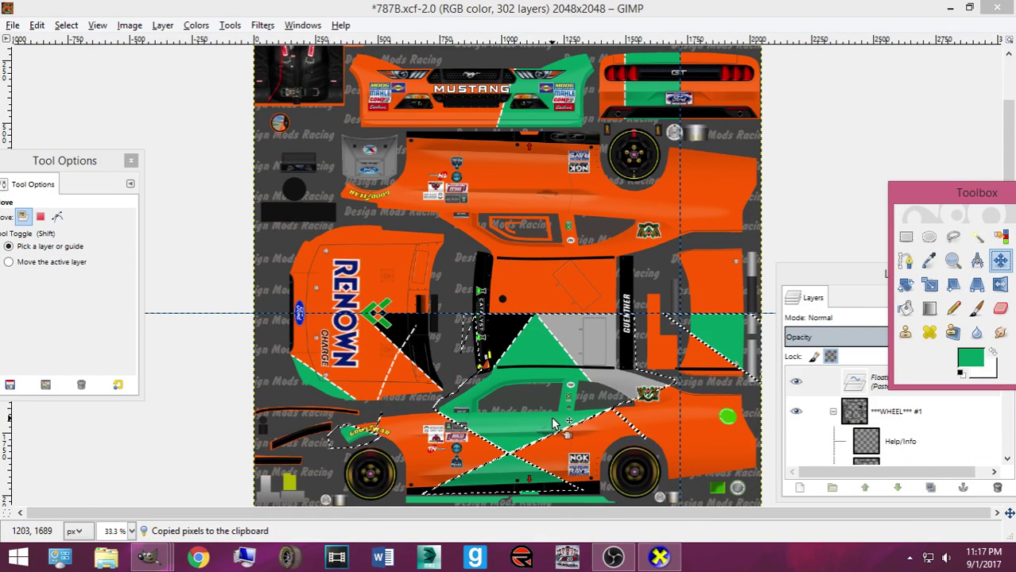
right_click(555, 252)
mouse_move(640, 338)
mouse_move(778, 474)
left_click(509, 463)
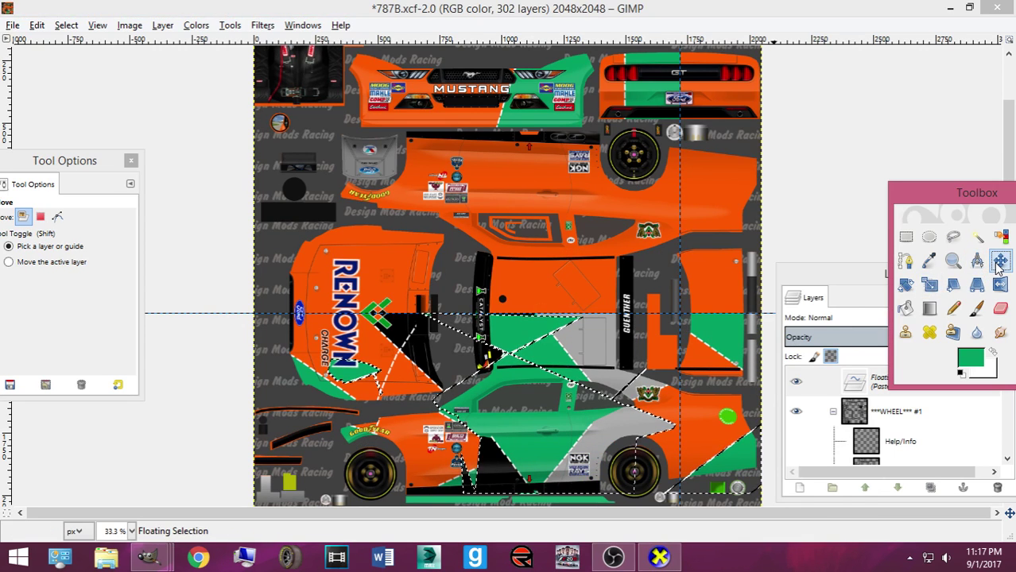
left_click(532, 457)
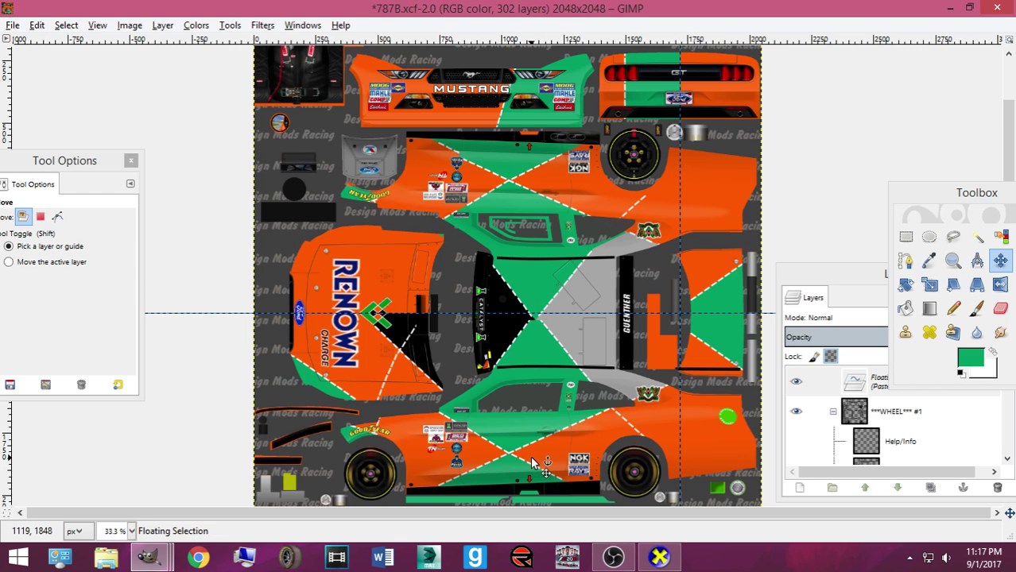
Anchor the floating piece onto Layer #2, undoing an accidental guide move
scroll(532, 462, "up", 2)
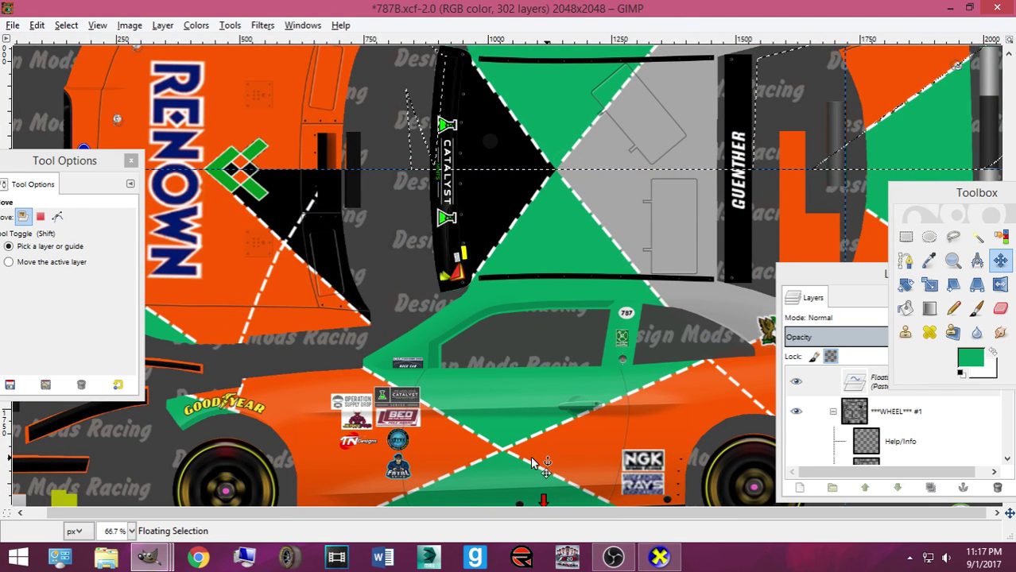
left_click(611, 154)
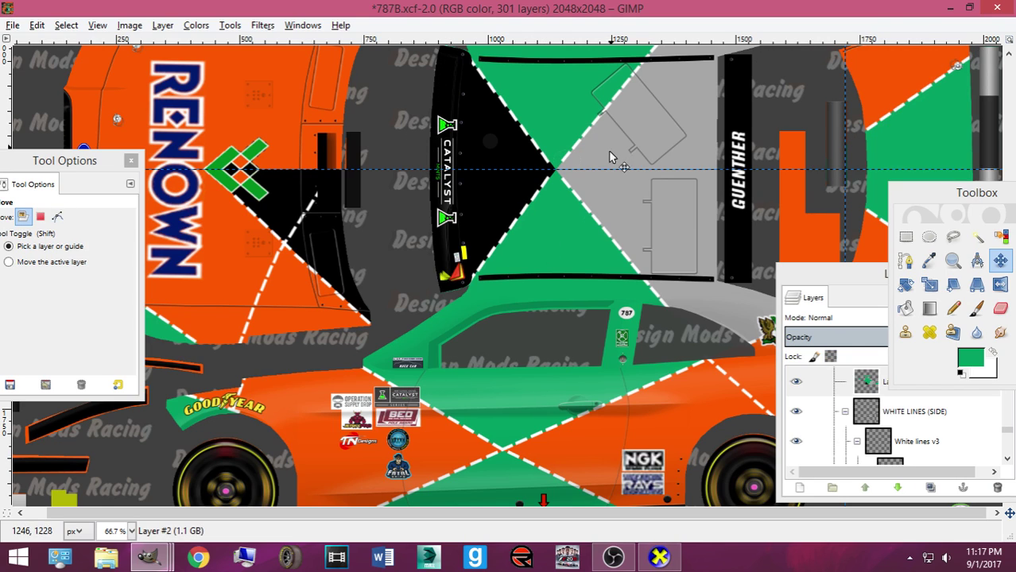
left_click_drag(606, 171, 619, 199)
key("ctrl+z")
Scroll around the texture and zoom out to 25% to review the result
scroll(549, 211, "up", 3)
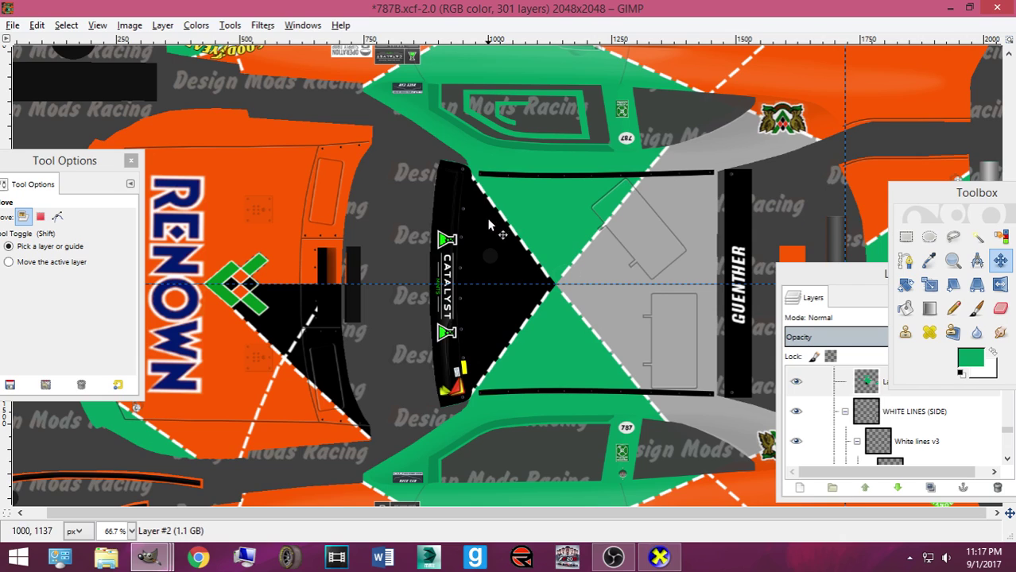
scroll(473, 229, "up", 6)
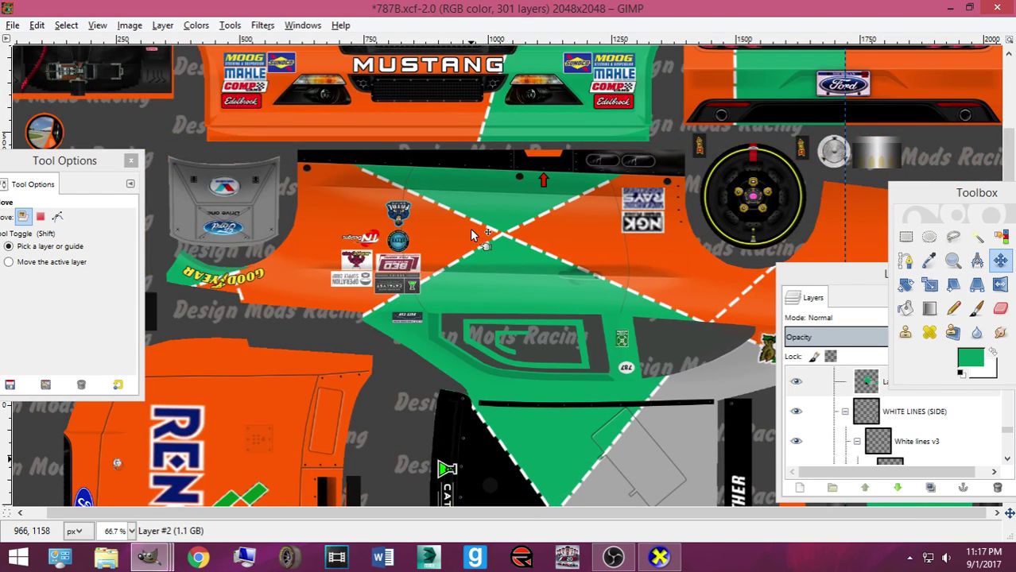
scroll(477, 237, "down", 9)
scroll(509, 270, "up", 11)
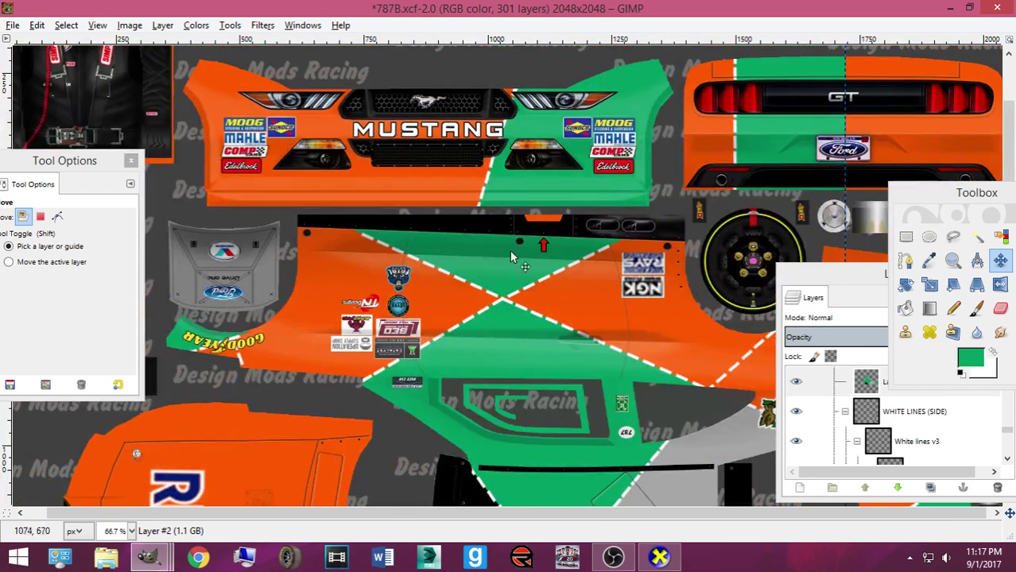
scroll(506, 258, "down", 8)
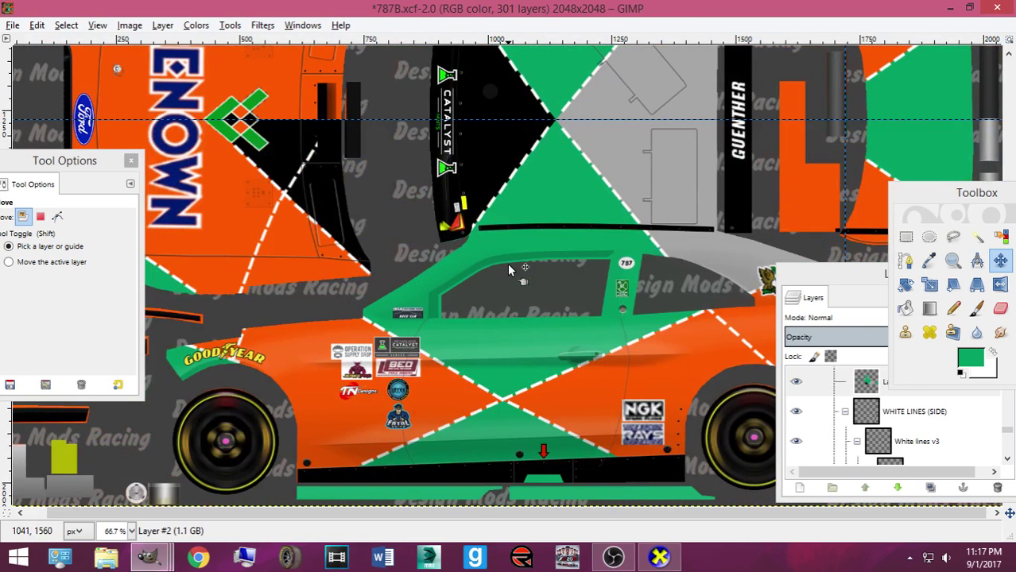
scroll(508, 262, "up", 8)
scroll(508, 270, "down", 3)
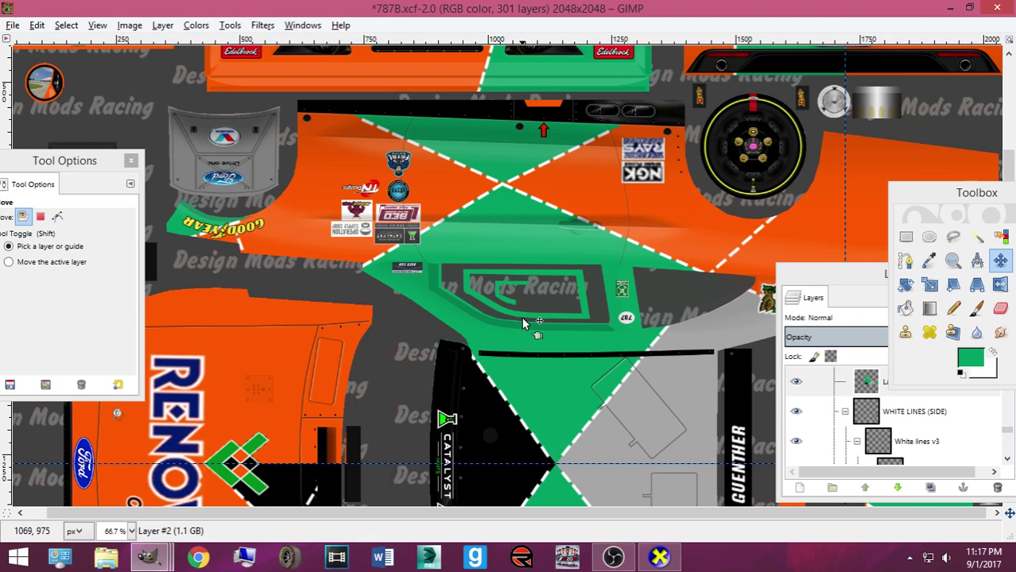
scroll(523, 323, "down", 9)
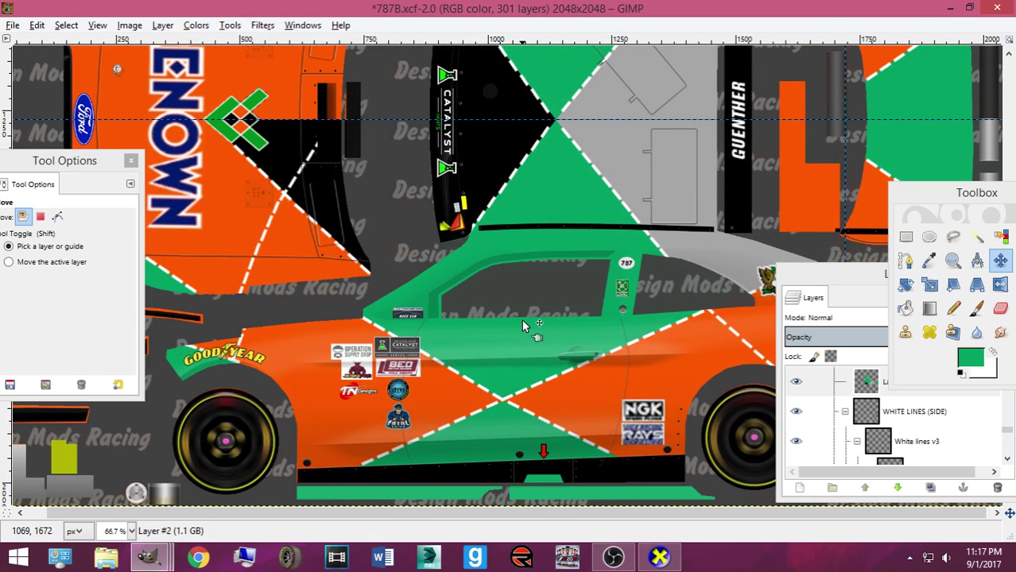
scroll(523, 323, "down", 3)
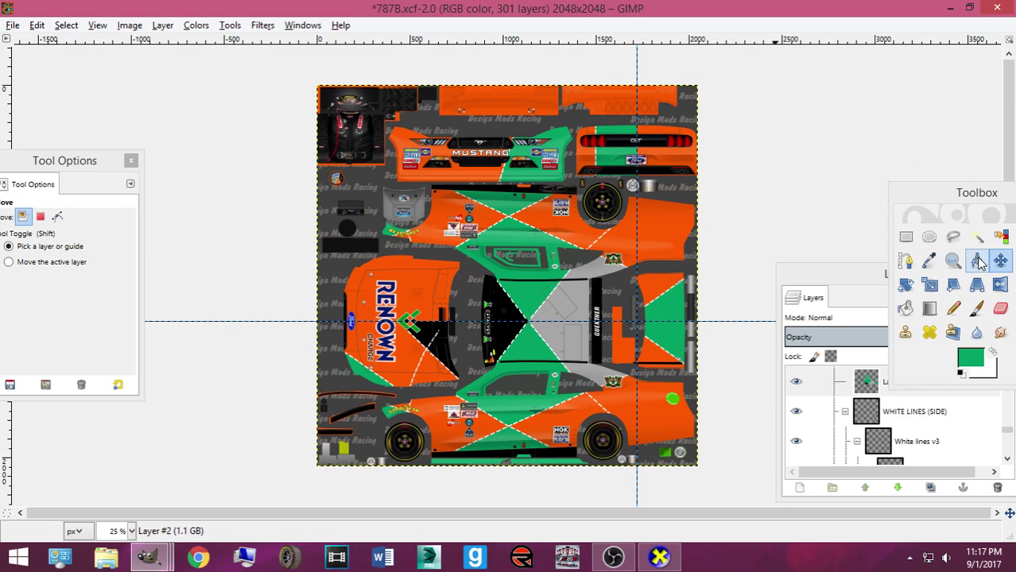
left_click(905, 261)
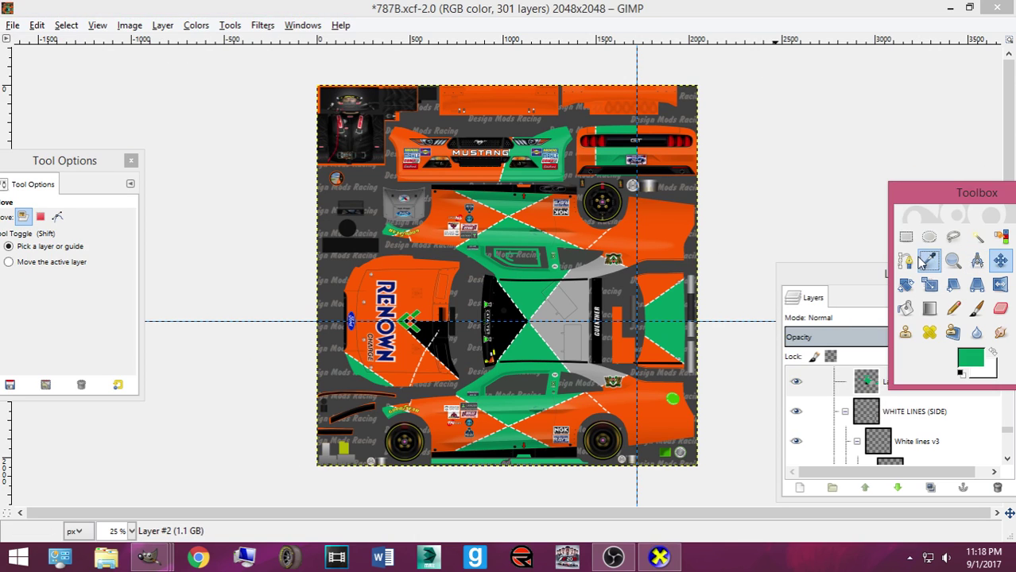
Outline the hood's black-and-dashed section, make it a selection, and copy it
left_click(340, 387)
left_click(436, 387)
left_click(470, 382)
left_click(464, 313)
left_click_drag(309, 308, 308, 354)
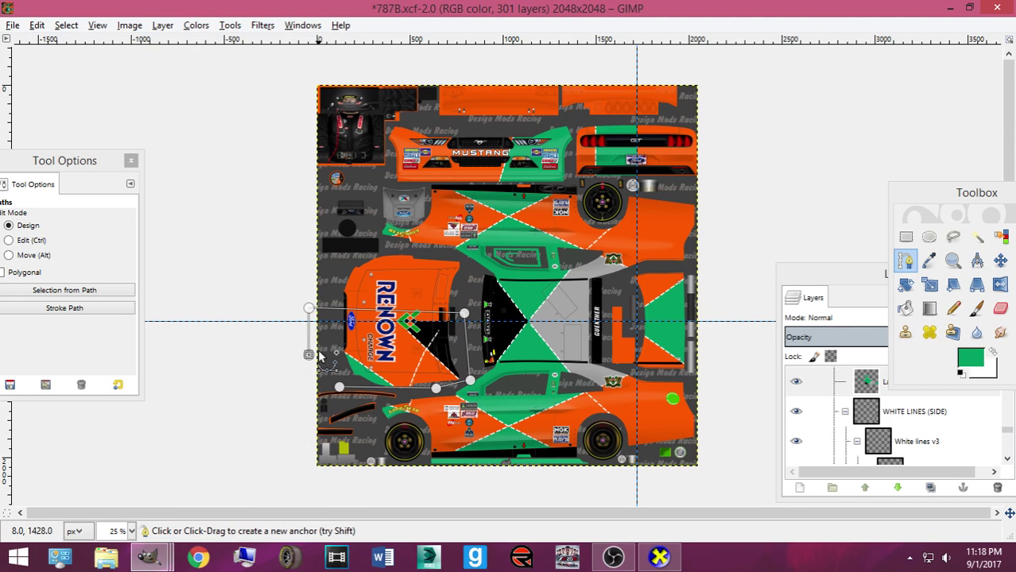
key("Return")
key("ctrl+c")
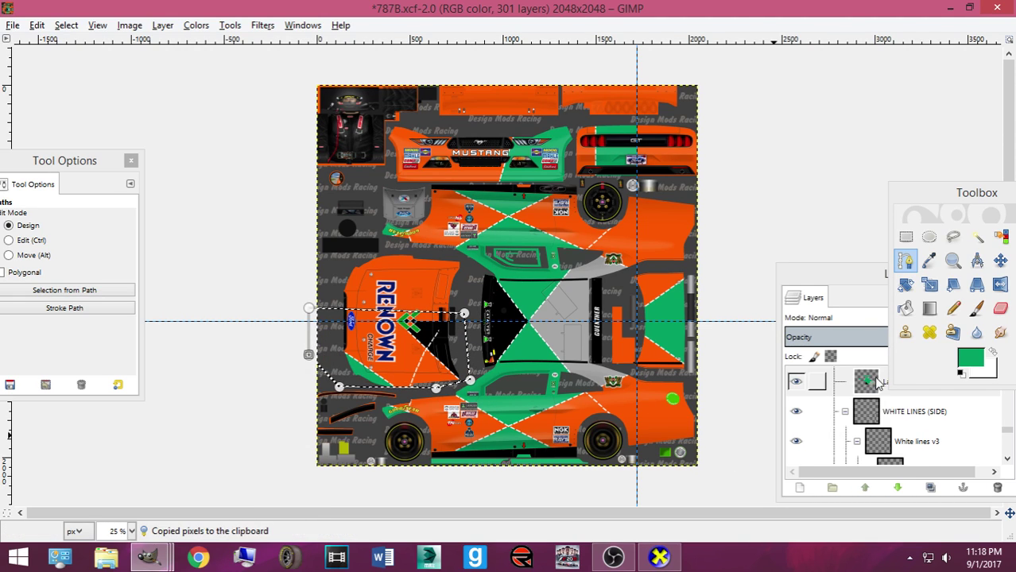
Paste the hood piece onto Layer #2 and flip it vertically
left_click(874, 382)
key("ctrl+v")
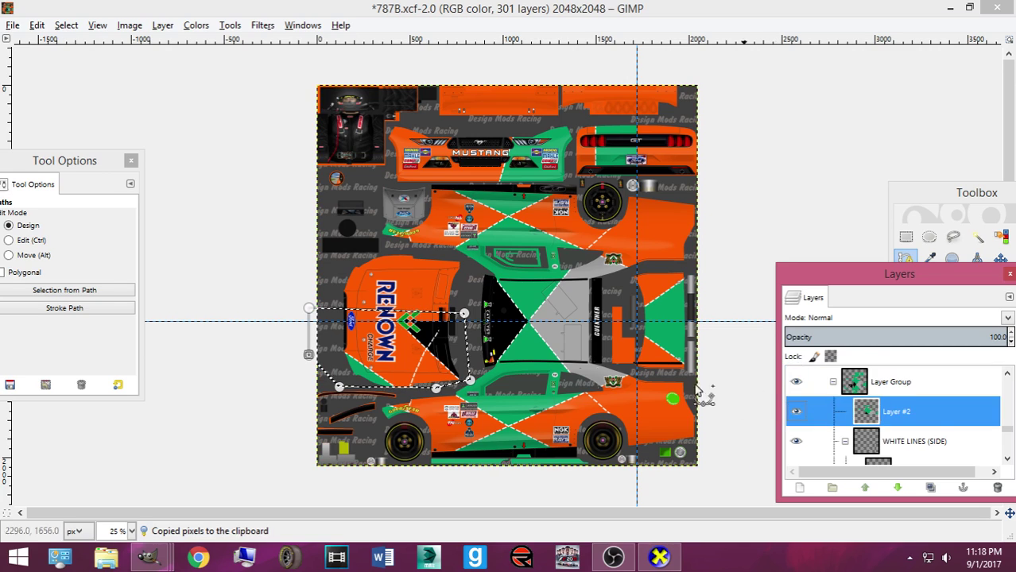
right_click(435, 350)
mouse_move(496, 433)
mouse_move(636, 472)
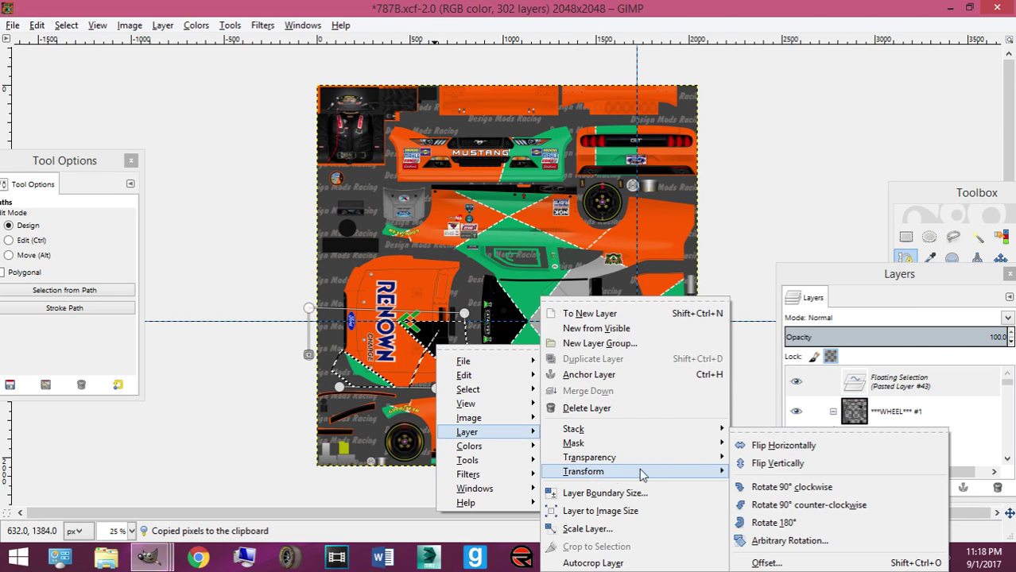
left_click(739, 467)
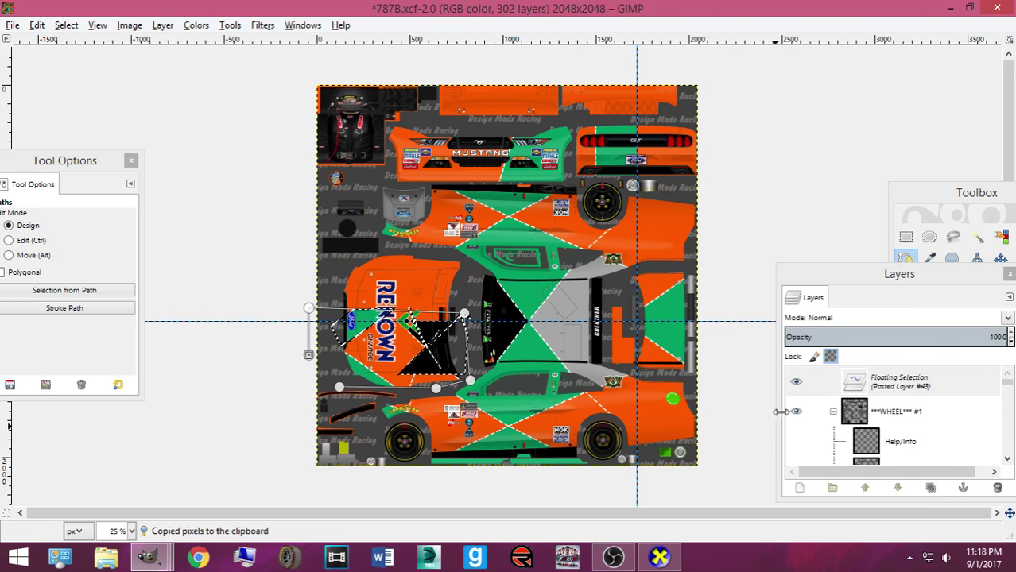
Nudge the flipped piece up to align with the hood, anchor it, and export Mustang2016ST.bmp
left_click(1010, 257)
left_click(1000, 260)
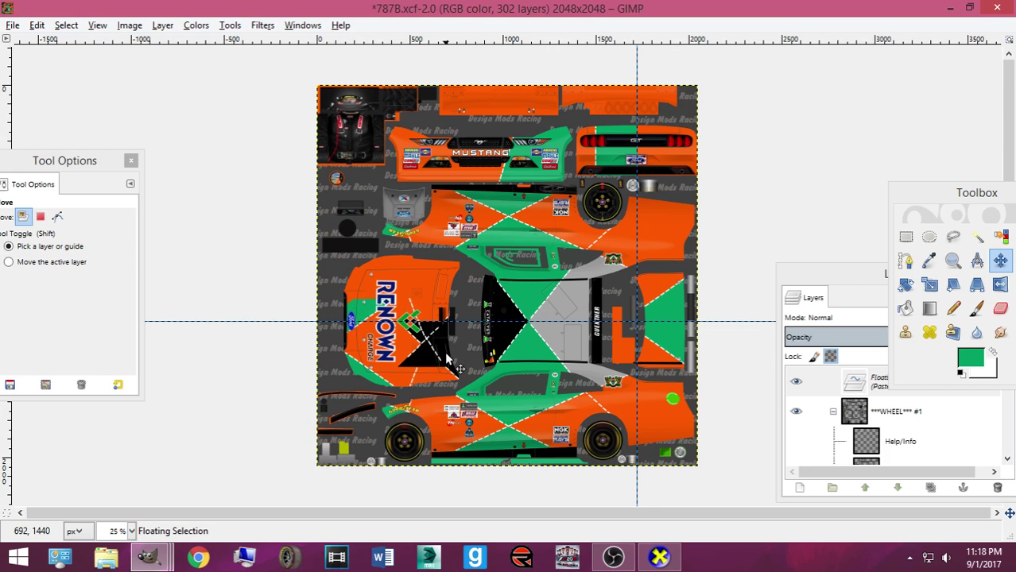
scroll(447, 359, "up", 1, "ctrl")
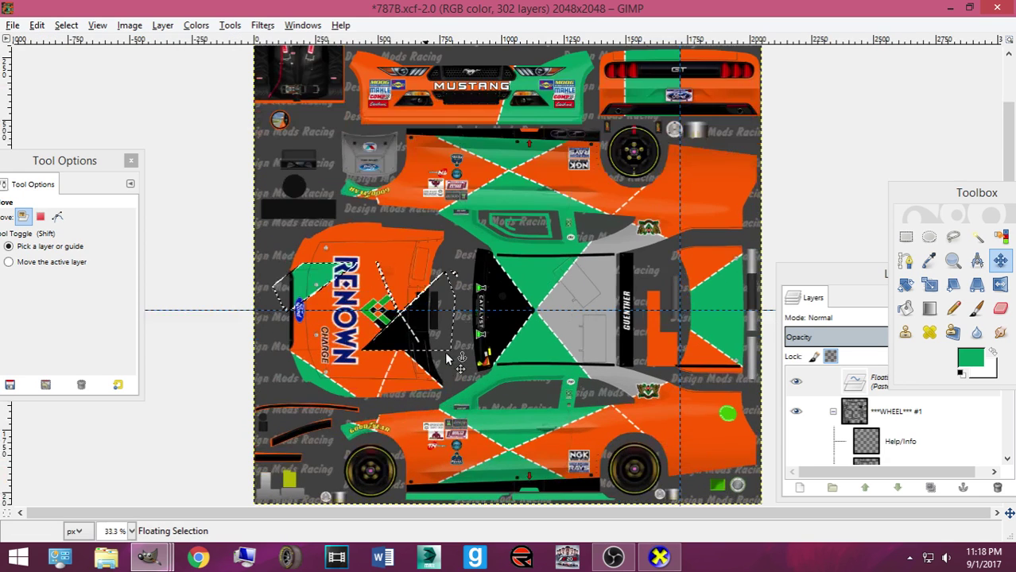
scroll(447, 356, "up", 1, "ctrl")
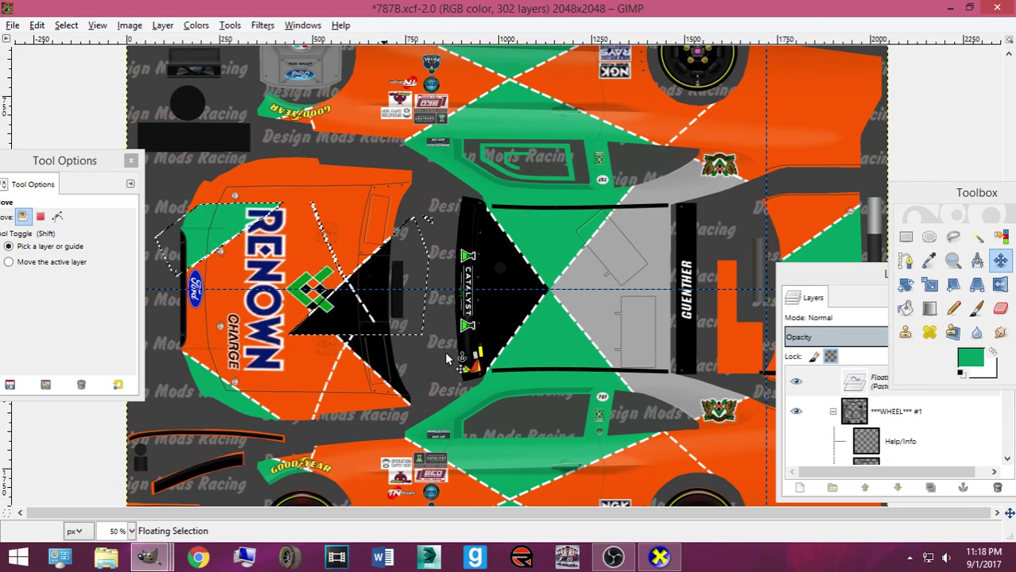
key("Up")
key("Up")
key("Up")
key("Up")
key("Up")
key("Up")
key("Up")
key("Up")
key("Up")
key("Up")
key("Up")
key("Up")
key("Up")
key("Up")
key("Up")
key("Up")
key("Up")
key("Up")
key("Up")
key("Up")
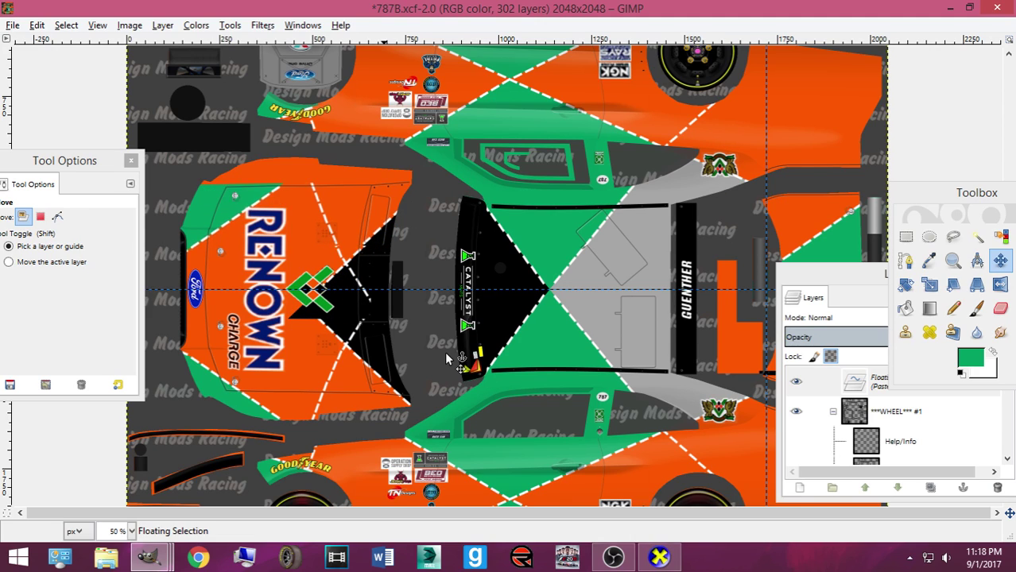
key("Up")
key("Up")
key("Up")
key("Up")
key("Up")
key("Up")
key("Up")
key("Up")
key("Up")
key("Up")
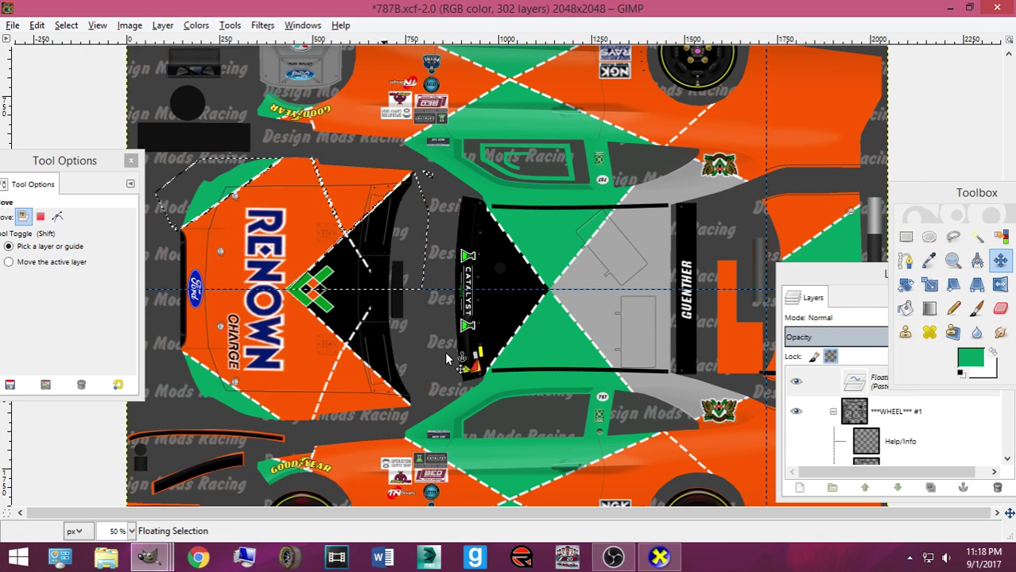
key("ctrl")
key("ctrl+h")
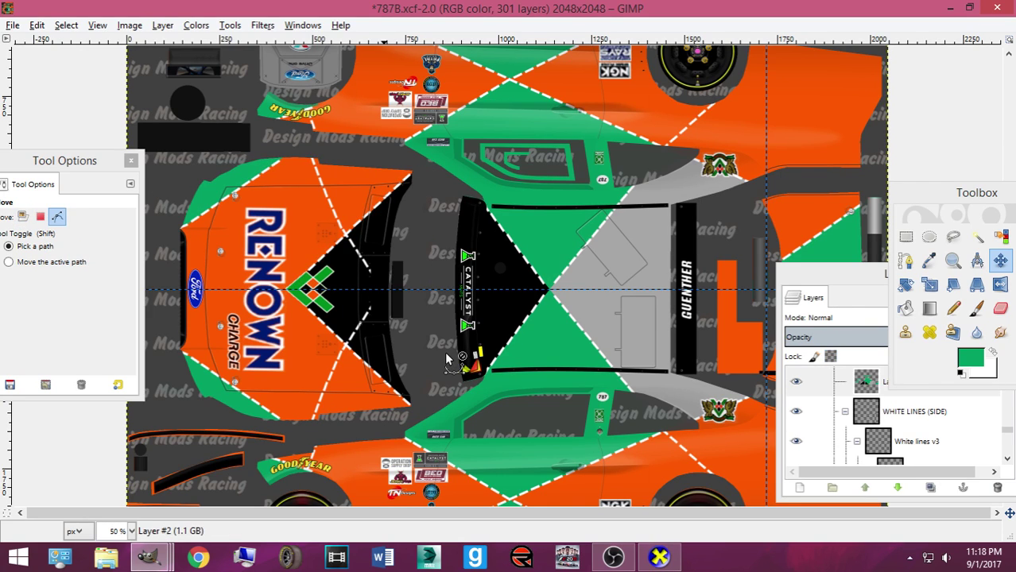
key("ctrl+e")
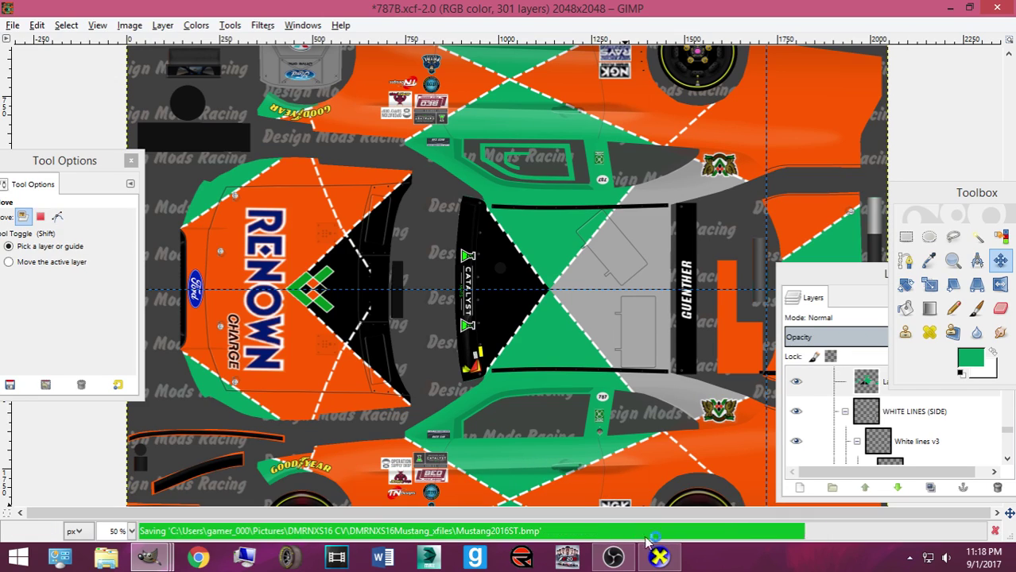
left_click(630, 561)
Bring CarView forward and orbit the car to inspect the new hood lines
left_click(631, 561)
left_click(659, 557)
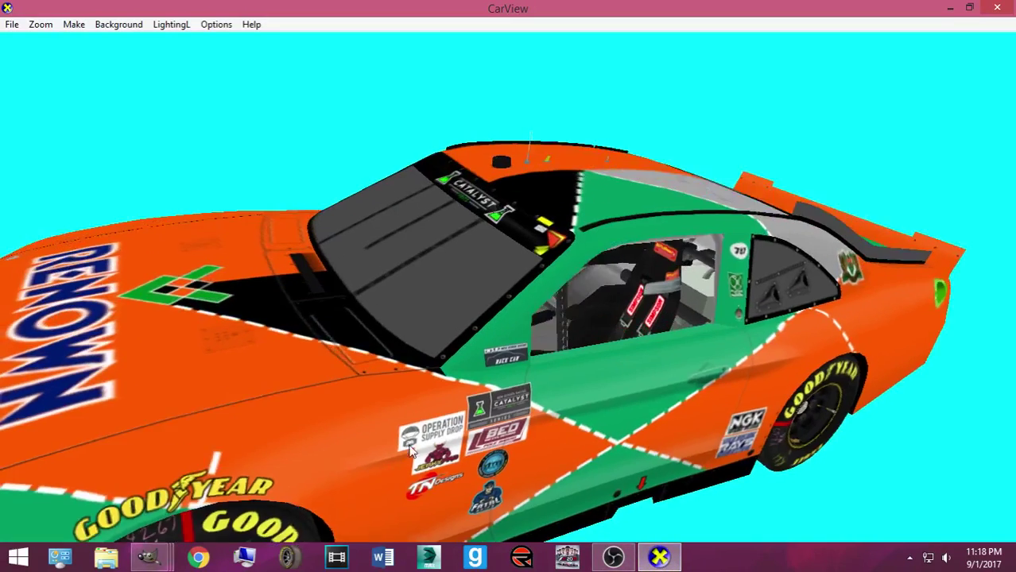
left_click_drag(352, 342, 578, 381)
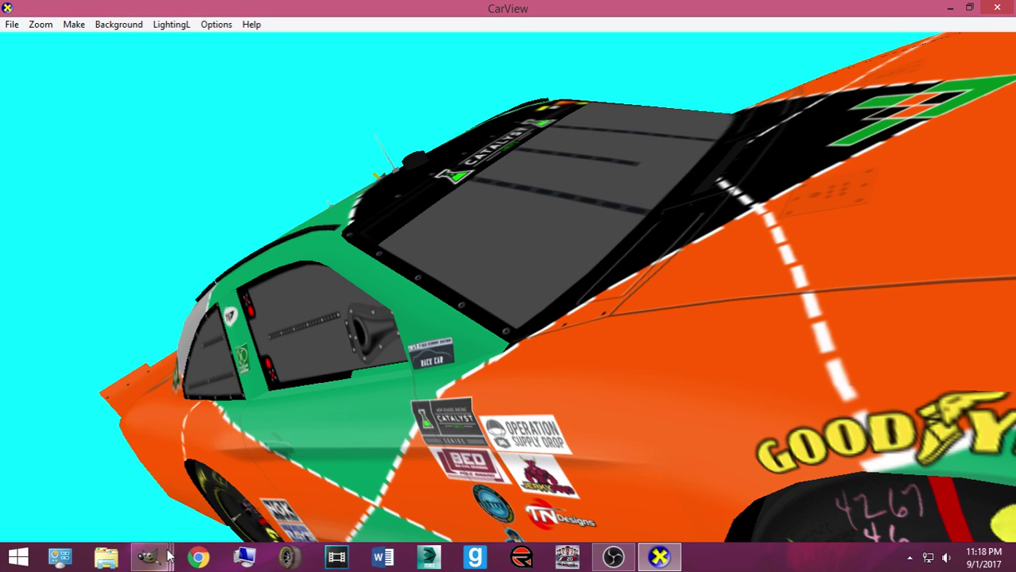
Paste the copied piece onto the 787B texture again and re-export it
mouse_move(167, 557)
left_click(101, 487)
key("ctrl+v")
left_click(327, 289)
key("ctrl")
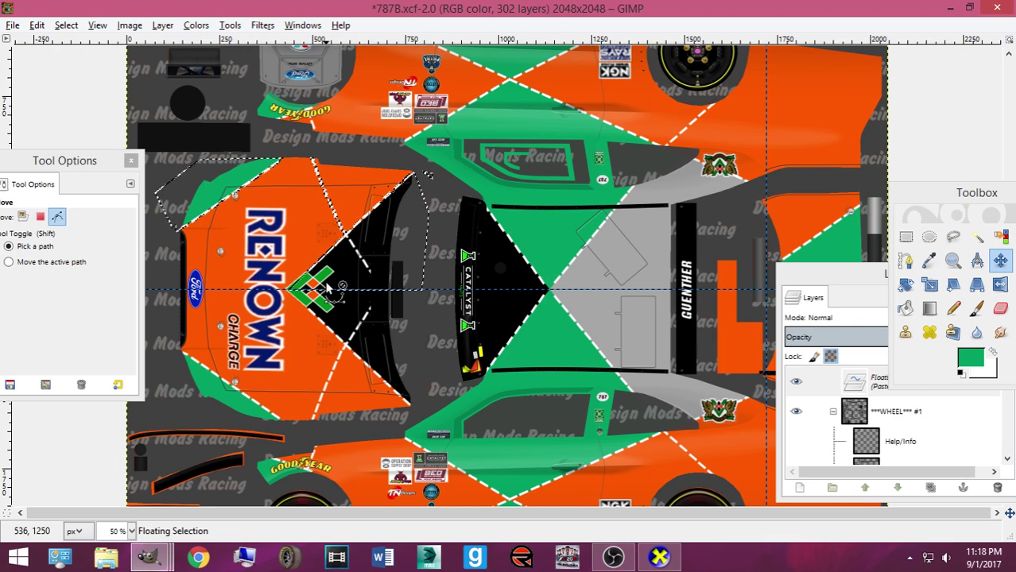
key("ctrl+e")
Rotate the car in CarView to a front view, then return to the 787B texture
key("alt+Tab")
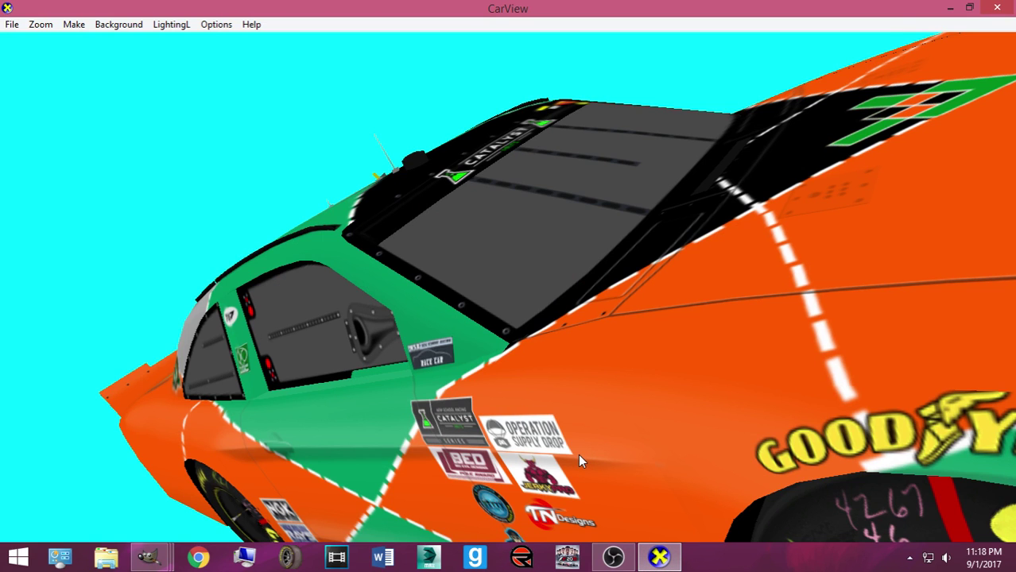
scroll(578, 455, "down", 8)
left_click_drag(620, 419, 339, 475)
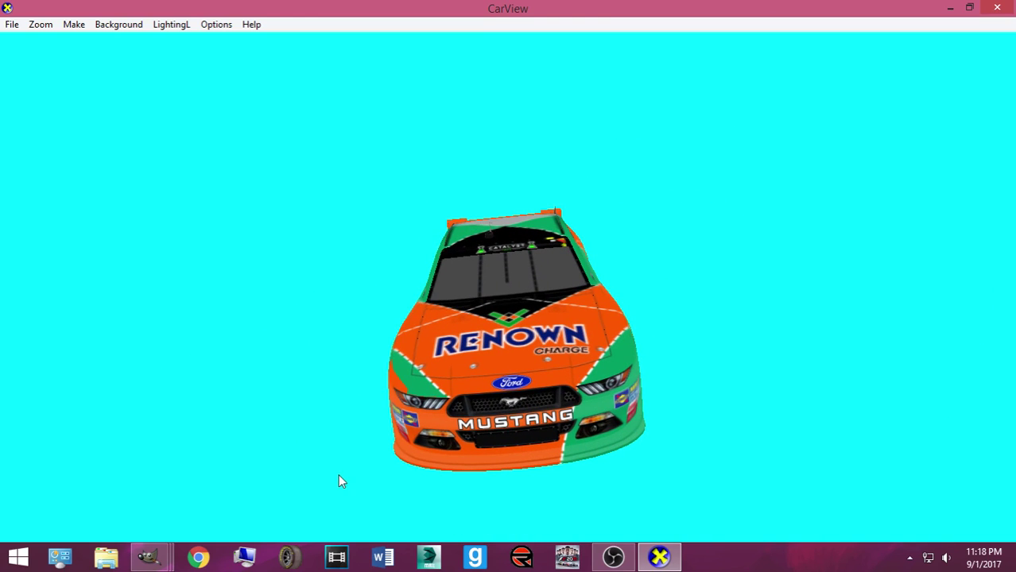
mouse_move(148, 557)
left_click(117, 482)
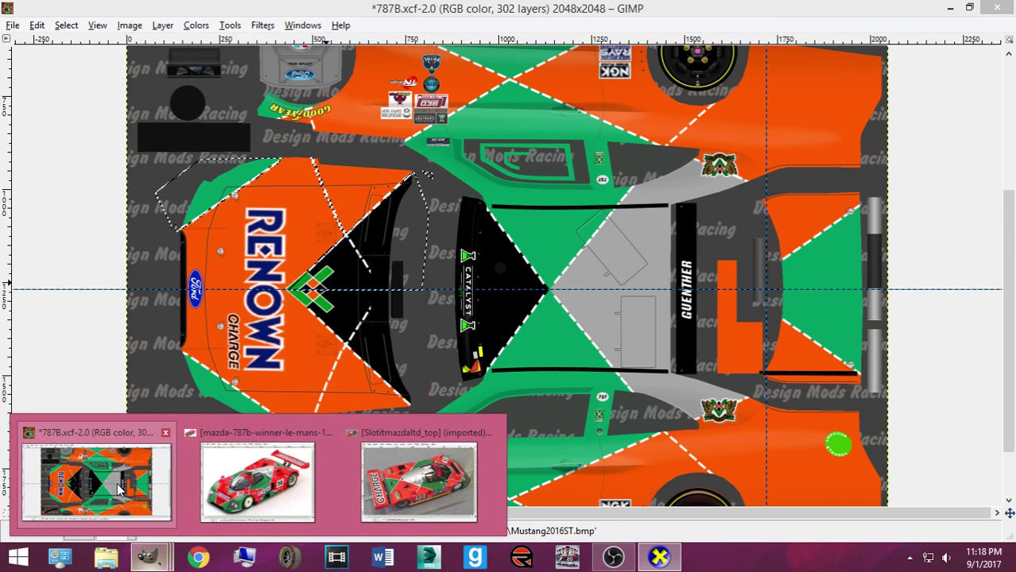
Anchor the pasted piece and make Layer #2 the active layer
left_click(480, 352)
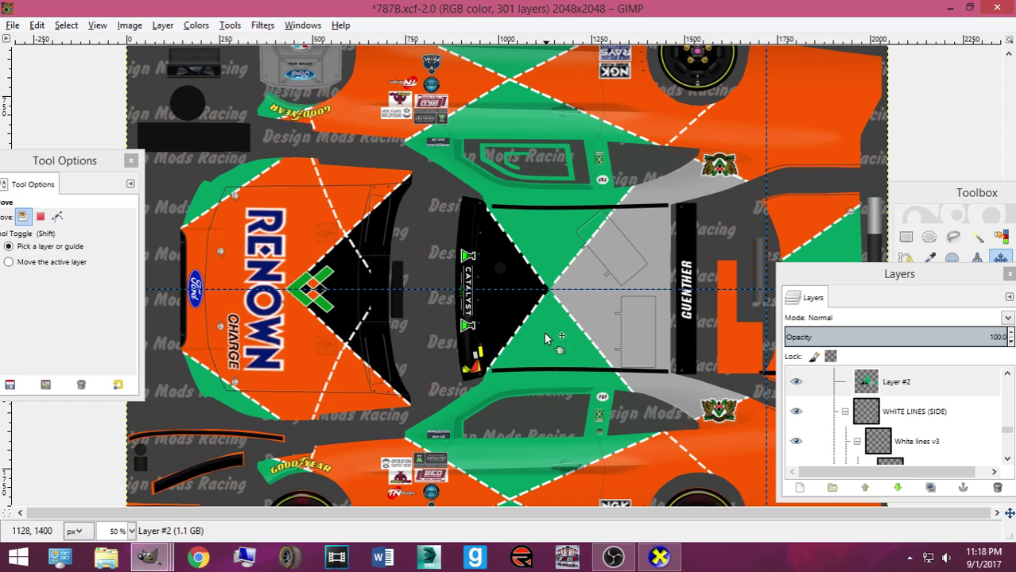
scroll(541, 207, "up", 4)
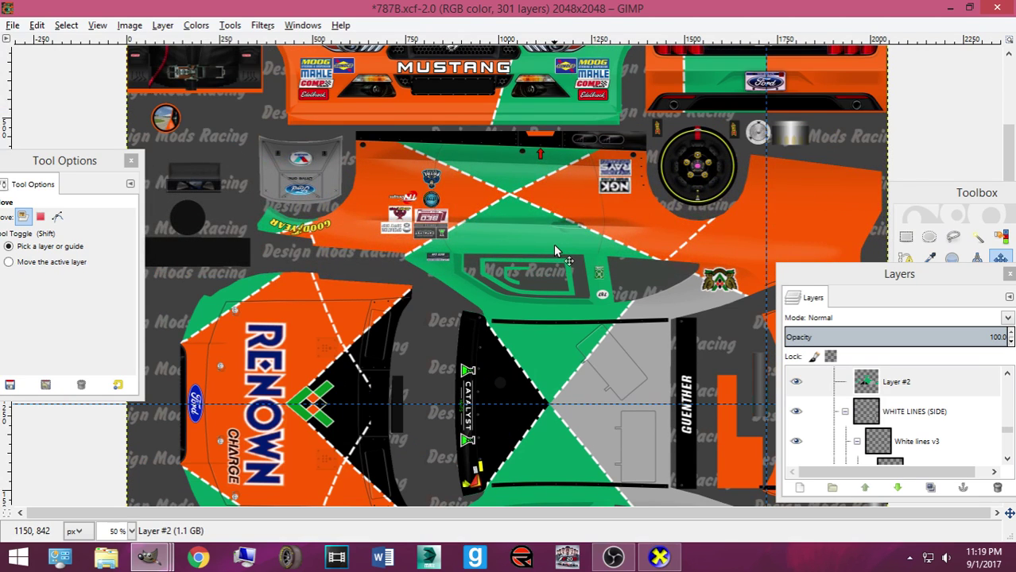
scroll(581, 274, "down", 5)
scroll(580, 268, "up", 5)
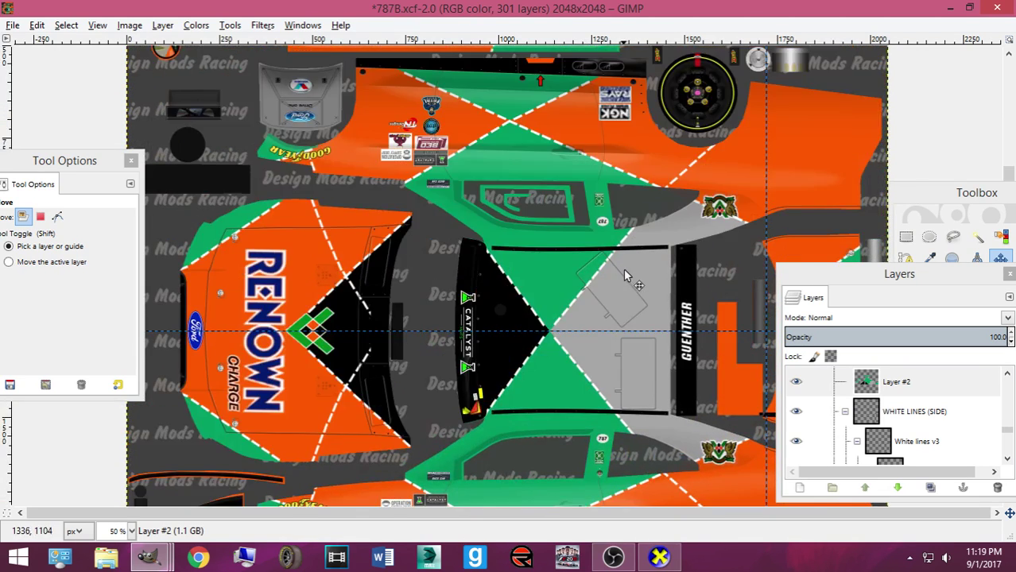
left_click(862, 384)
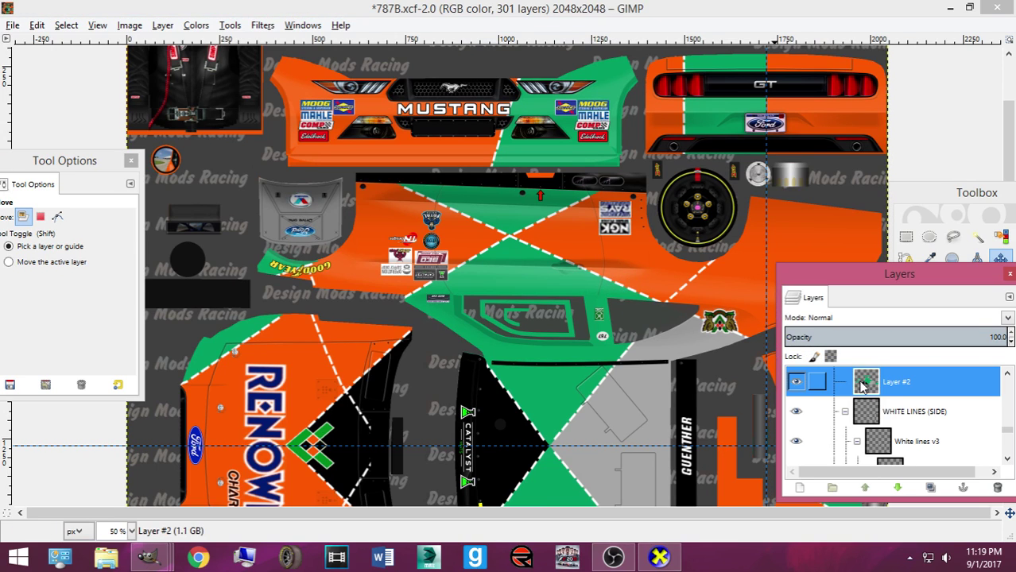
Start a path outline around the side panel, running right along the guide line
left_click(905, 260)
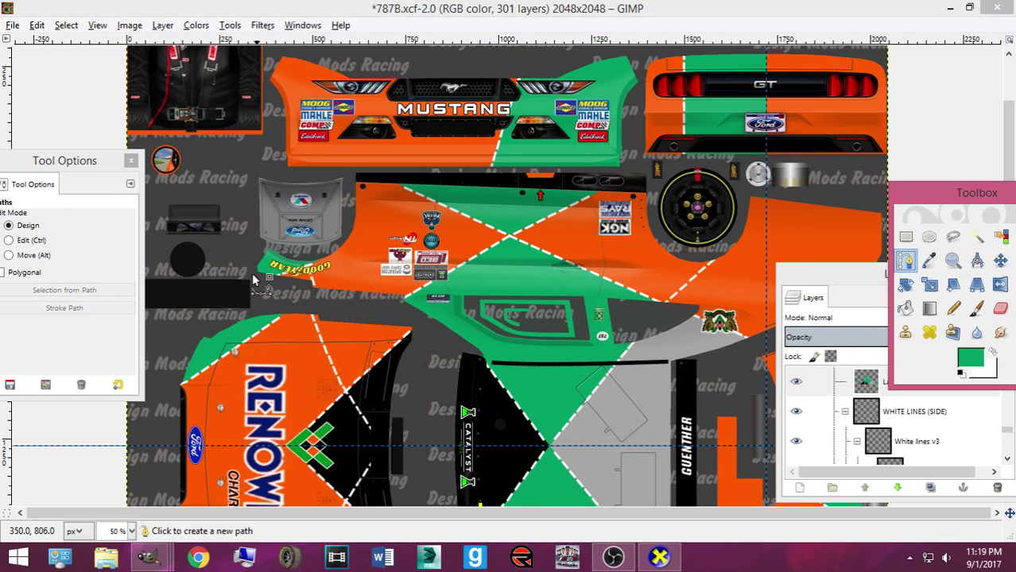
left_click(255, 286)
left_click(399, 304)
left_click(426, 344)
scroll(426, 344, "down", 3)
left_click(439, 330)
left_click_drag(450, 331, 811, 331)
Extend the outline's right end and trace the panel's top edge back to the start
left_click_drag(819, 274, 862, 411)
left_click(791, 330)
left_click_drag(792, 331, 877, 332)
scroll(898, 139, "up", 3)
left_click(666, 179)
left_click(543, 181)
left_click(385, 178)
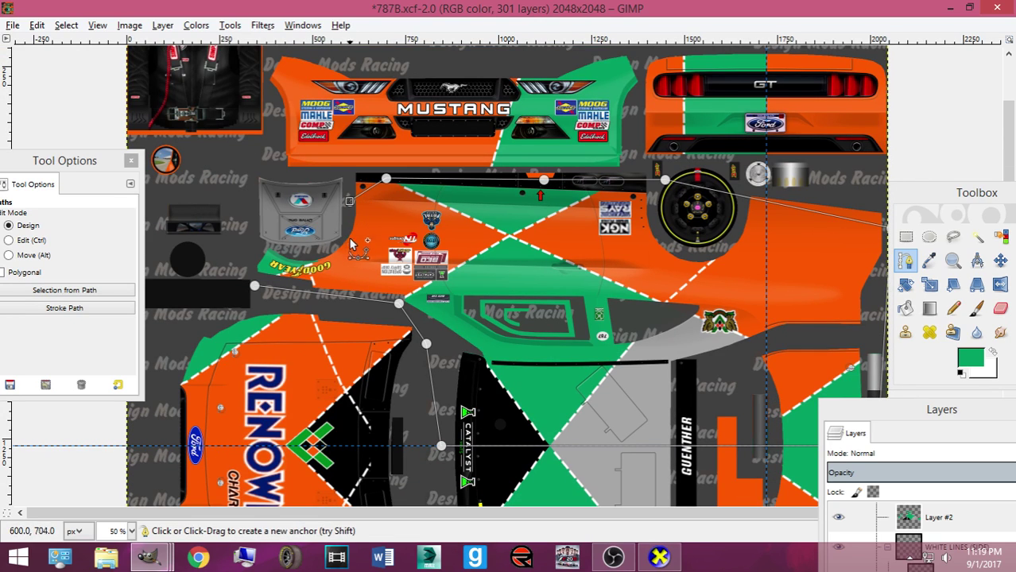
left_click(236, 248)
Turn the outline into a selection, copy, paste and anchor it on Layer #2, then re-export
key("Return")
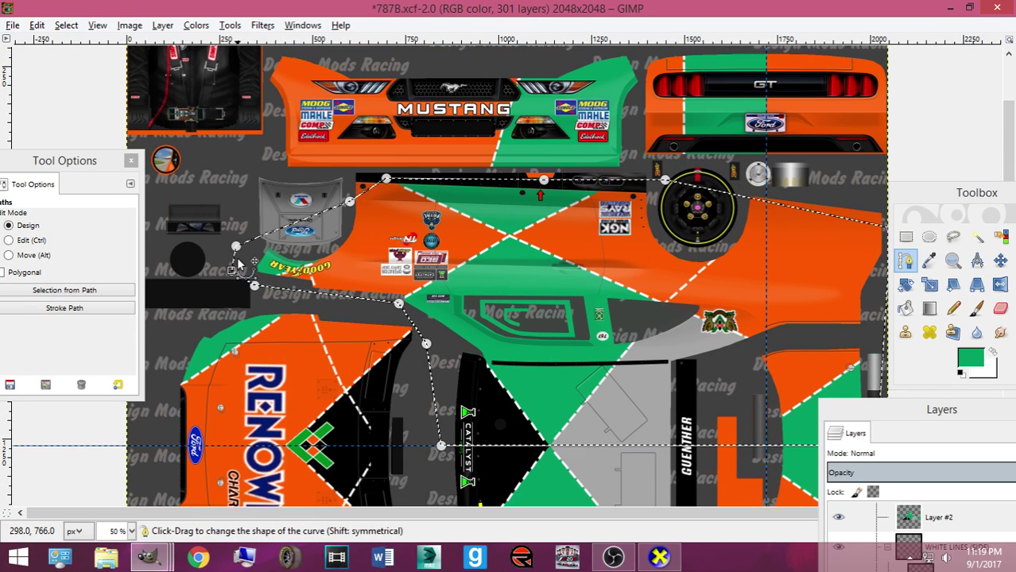
key("ctrl+c")
key("ctrl+v")
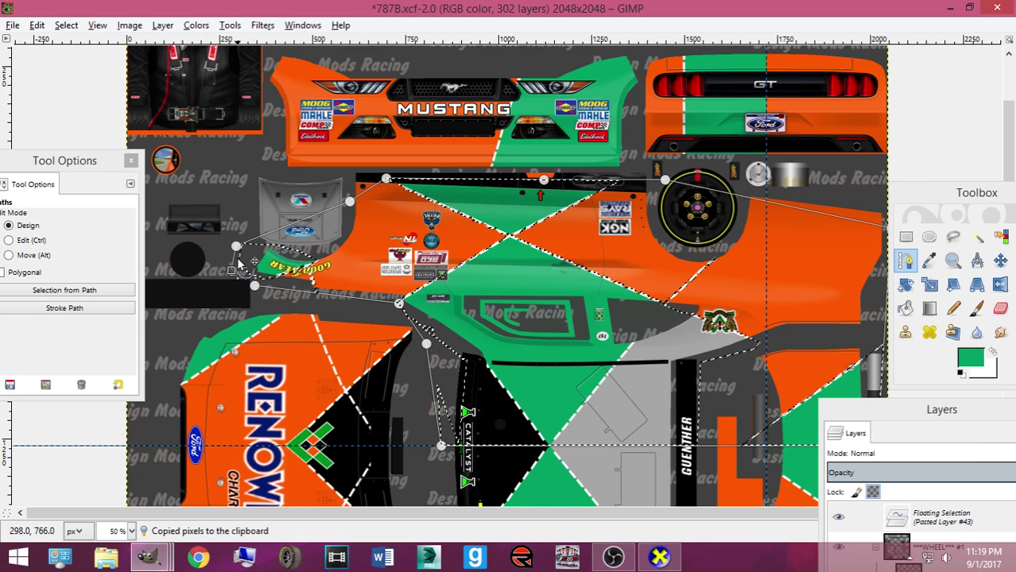
left_click(1000, 261)
left_click(684, 335)
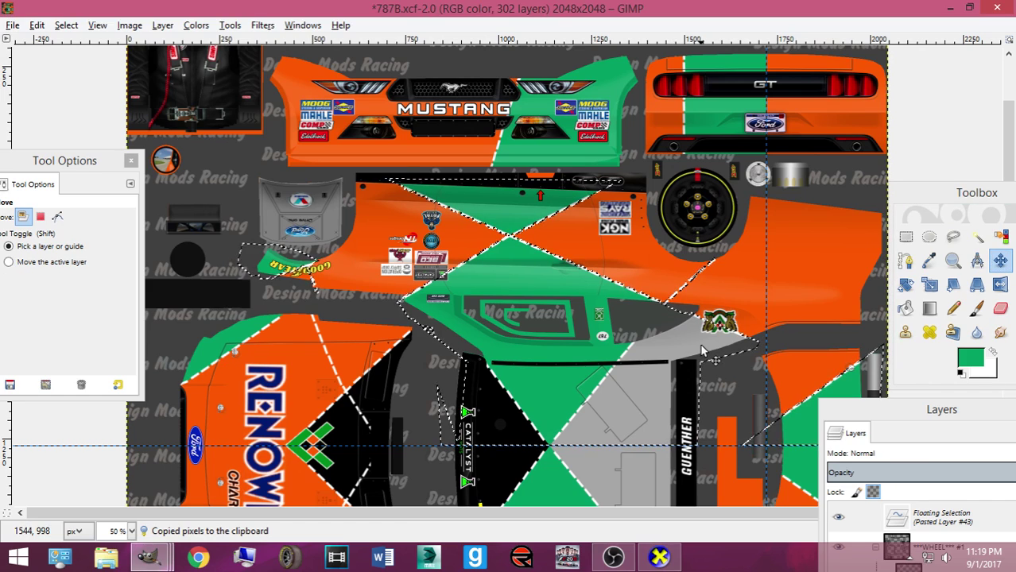
key("ctrl+h")
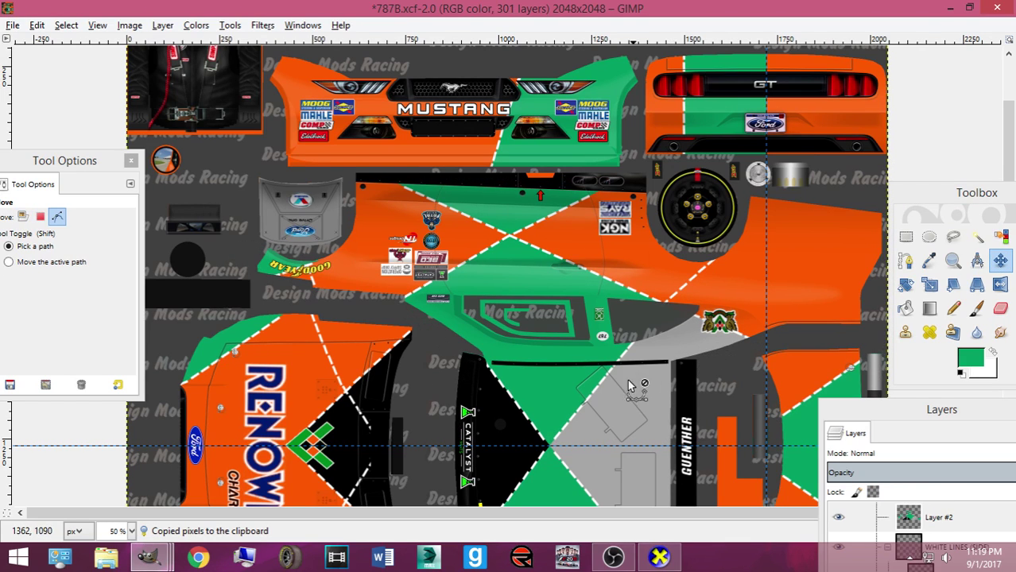
key("ctrl+e")
left_click(660, 556)
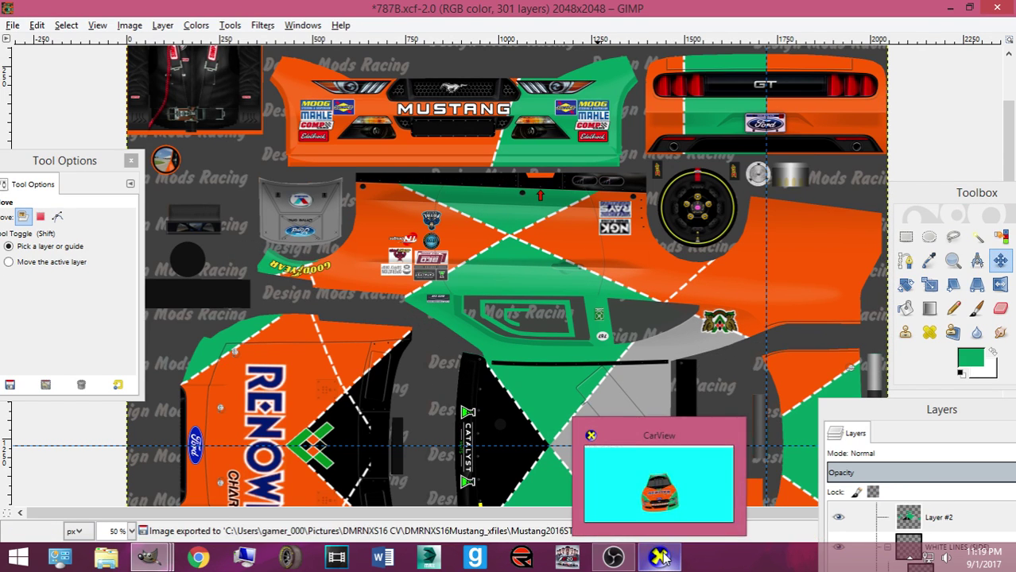
Rotate and zoom the car to see its top, then the front wheel and fender
left_click_drag(428, 357, 367, 371)
scroll(490, 409, "up", 5)
left_click_drag(259, 342, 733, 292)
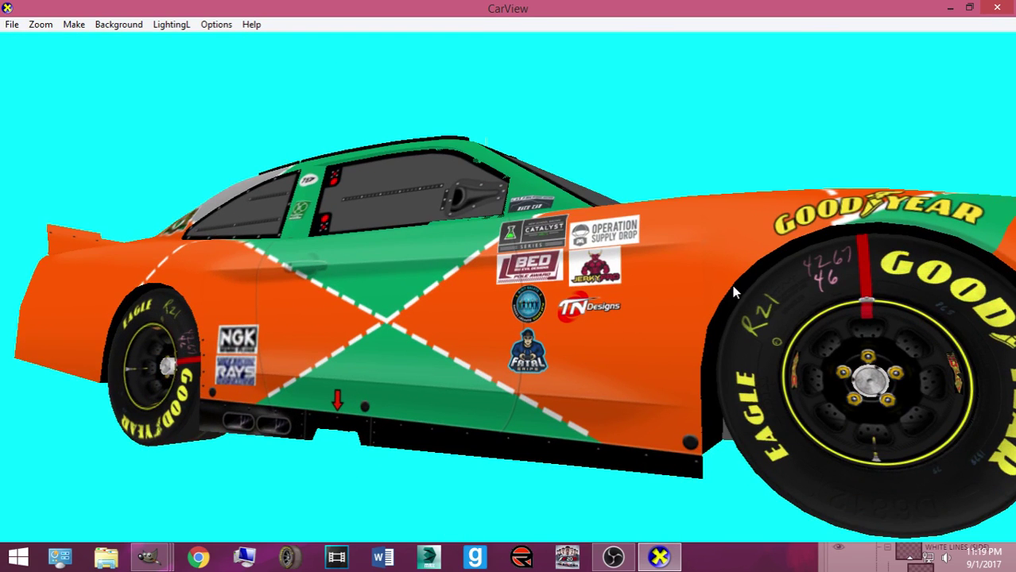
Paste and anchor the copied area onto Layer #2, then re-export to Mustang2016ST.bmp
mouse_move(149, 557)
left_click(90, 481)
key("ctrl+v")
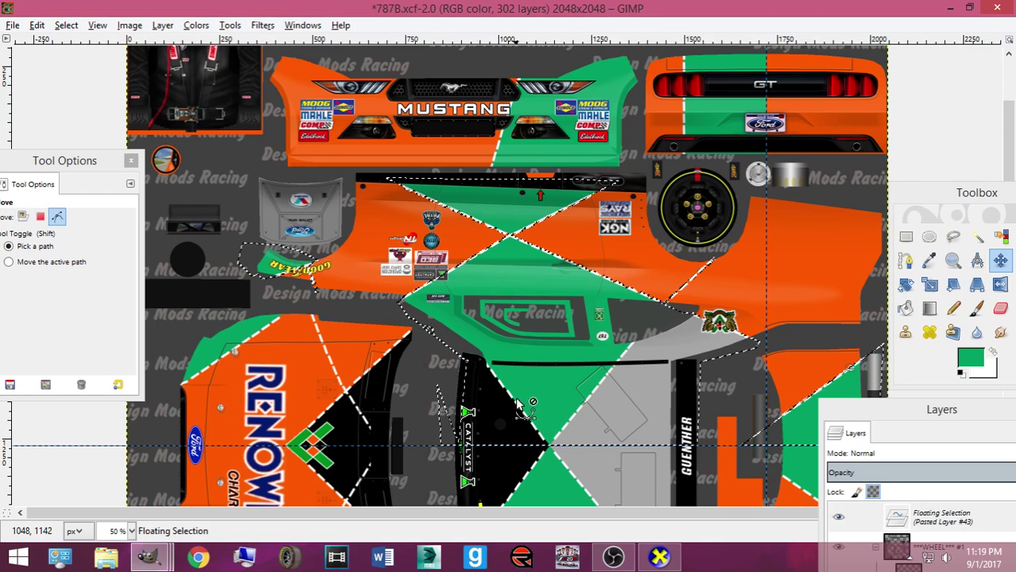
left_click(517, 404)
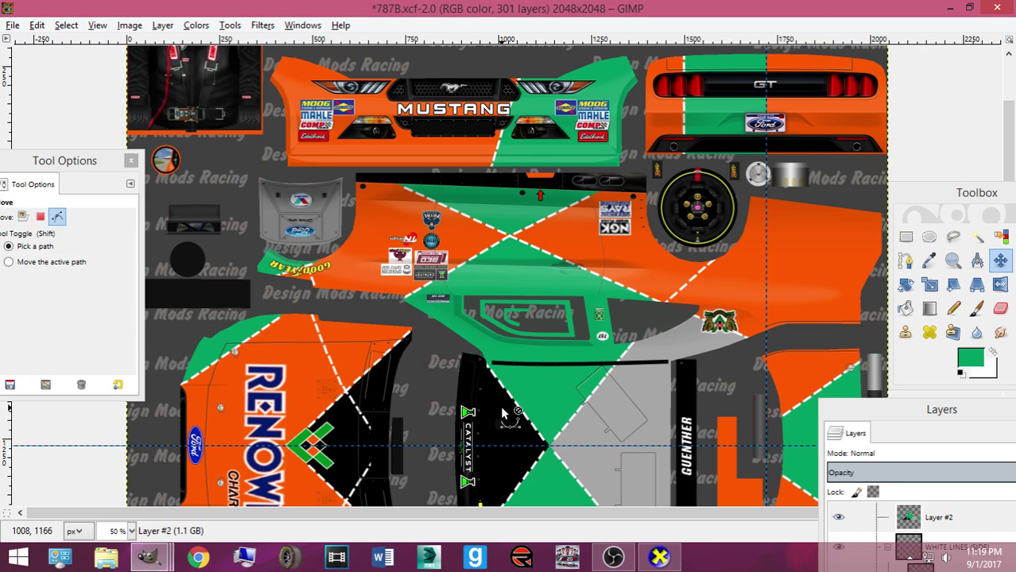
key("ctrl+e")
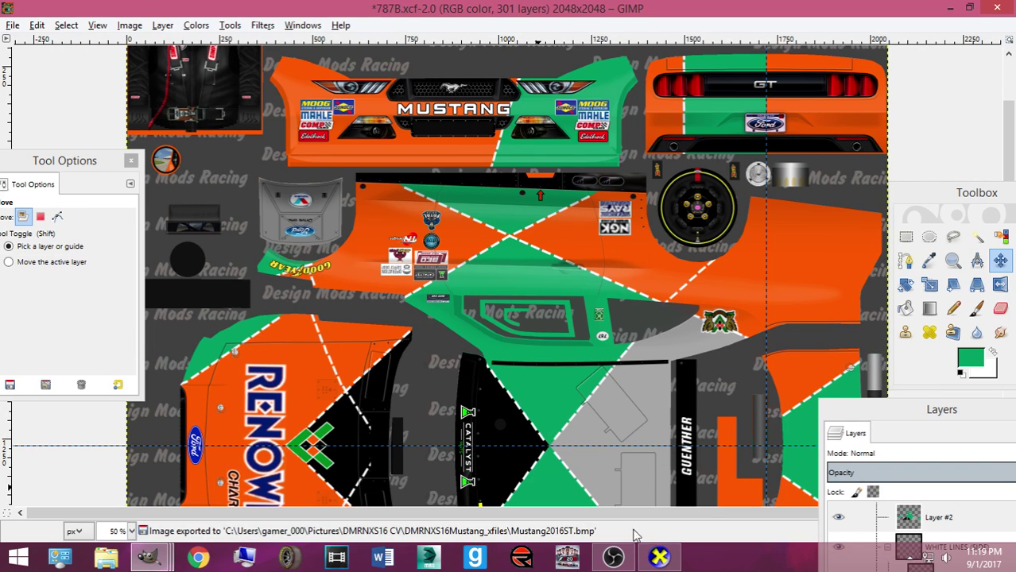
Rotate the car in CarView to look over its roof
left_click(658, 558)
mouse_move(504, 450)
left_mouse_down()
mouse_move(454, 469)
mouse_move(388, 362)
mouse_move(531, 380)
mouse_move(519, 415)
mouse_move(562, 422)
mouse_move(473, 449)
mouse_move(495, 439)
mouse_move(497, 449)
left_mouse_up()
left_click_drag(398, 483, 563, 493)
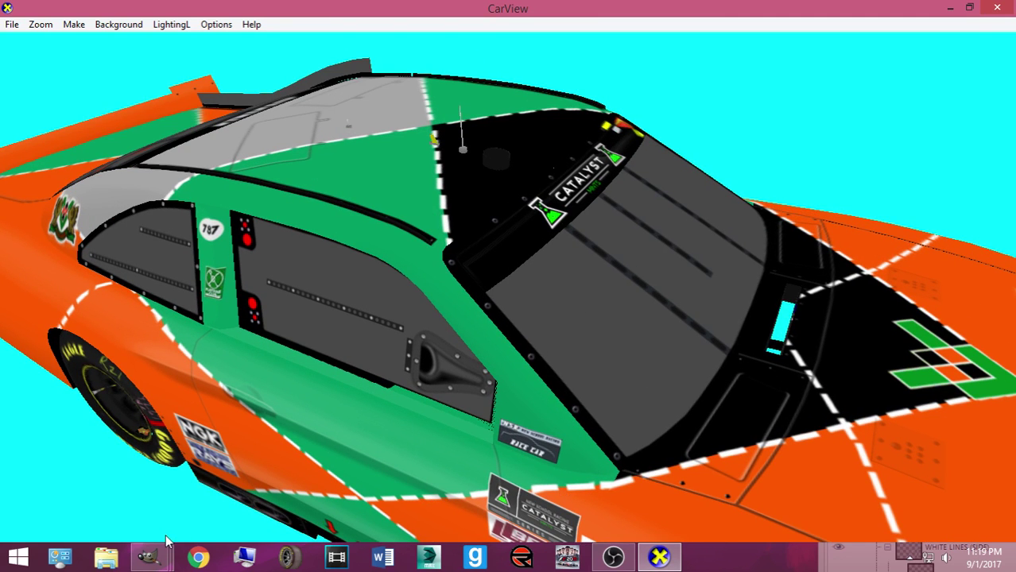
Return briefly to the 787B texture in GIMP and scroll over it
mouse_move(167, 540)
left_click(169, 479)
scroll(496, 336, "up", 3)
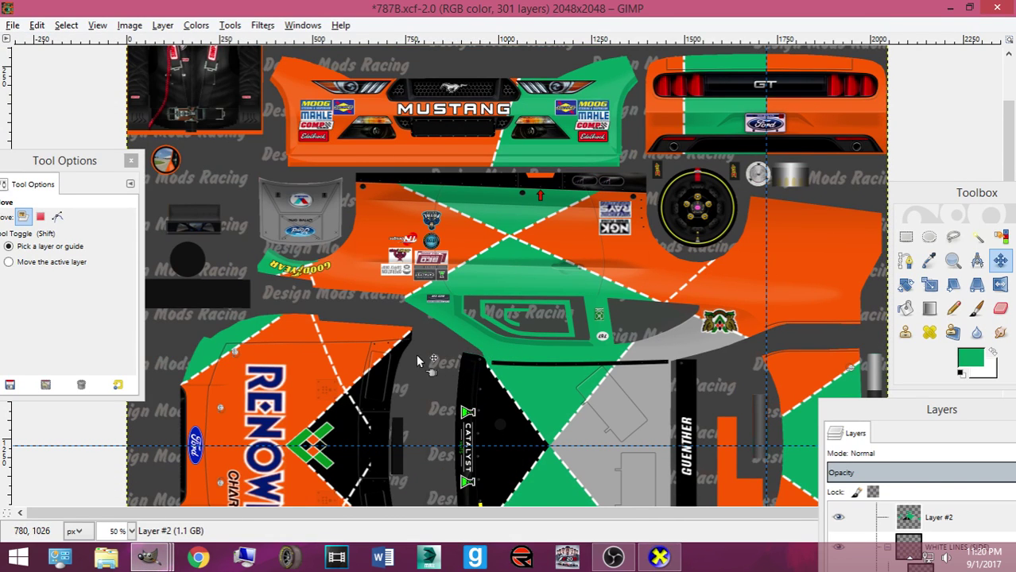
scroll(389, 359, "down", 3)
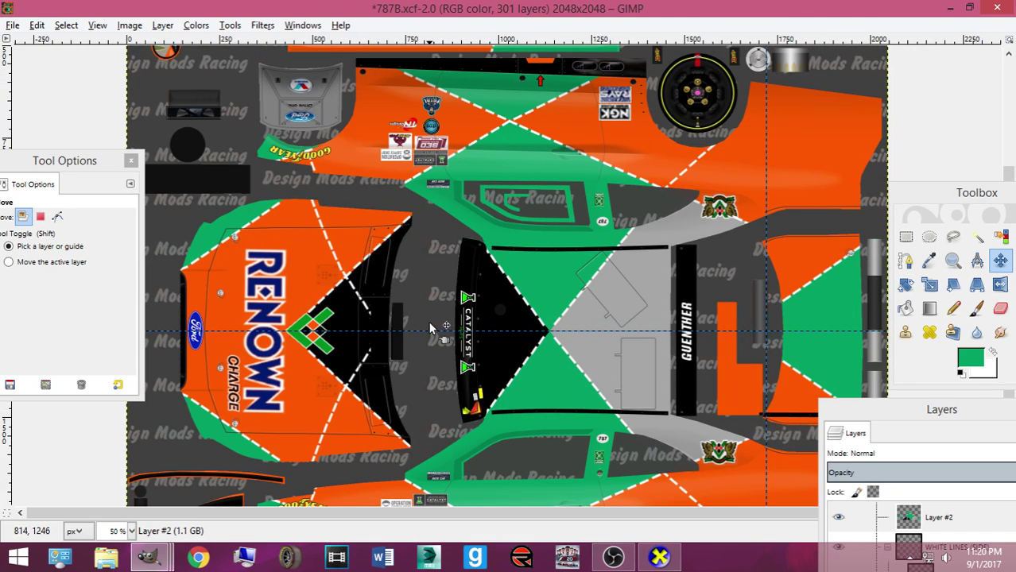
Orbit the car from front-right to rear-left views, then return to the 787B texture
left_click(648, 550)
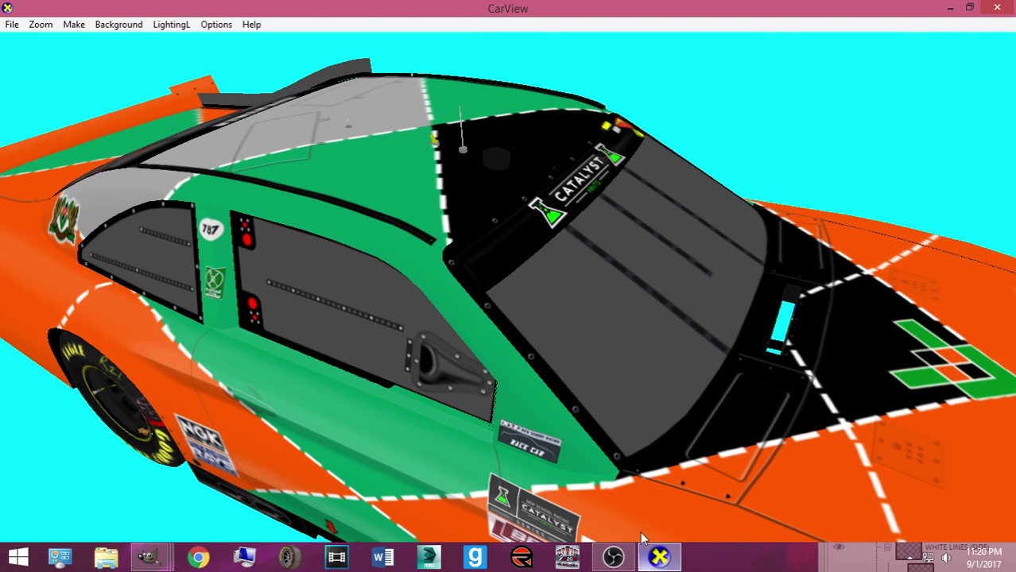
scroll(576, 381, "down", 3)
left_click_drag(576, 381, 301, 378)
scroll(454, 354, "down", 3)
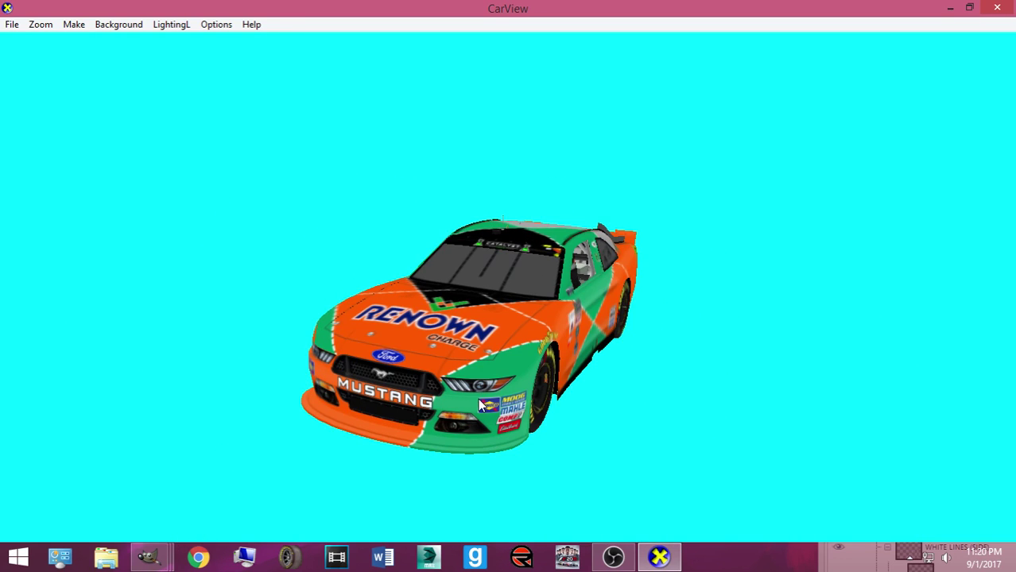
left_click_drag(185, 511, 365, 403)
left_click_drag(519, 422, 767, 348)
mouse_move(148, 556)
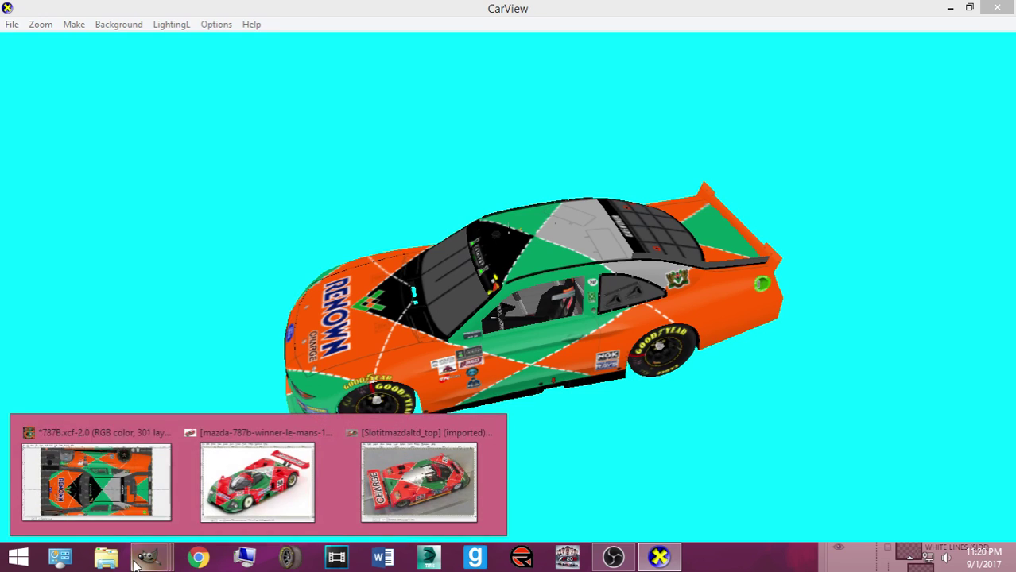
left_click(95, 476)
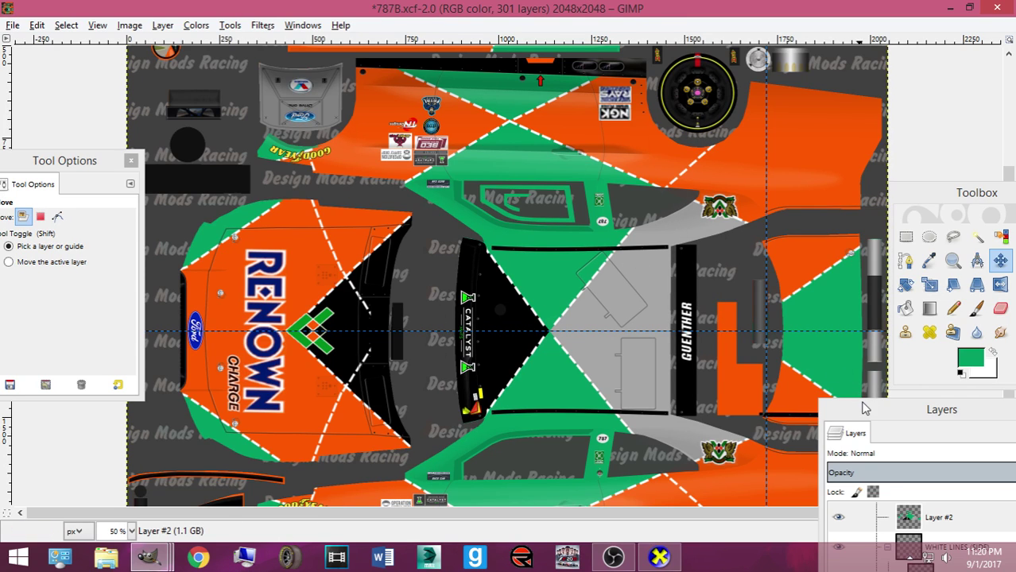
Rectangle-select the green rear-bumper stripe on Layer Group and copy it
left_click_drag(868, 412, 420, 191)
scroll(499, 310, "up", 1)
left_click(499, 310)
left_click(906, 237)
scroll(725, 181, "up", 5)
left_click_drag(671, 120, 766, 238)
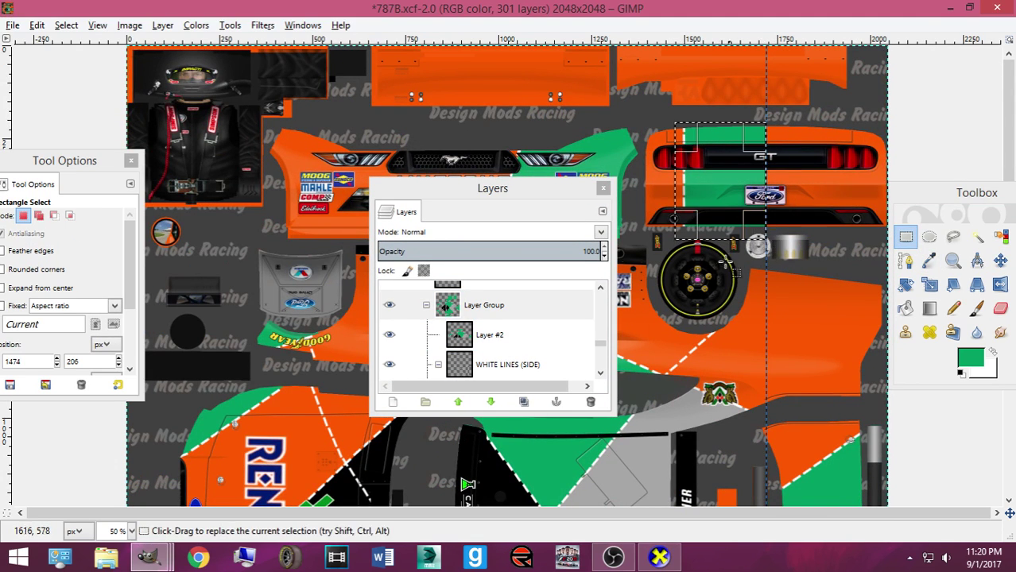
key("ctrl+c")
Paste the stripe onto Layer #2 and flip it horizontally
left_click(556, 334)
key("ctrl+v")
right_click(732, 232)
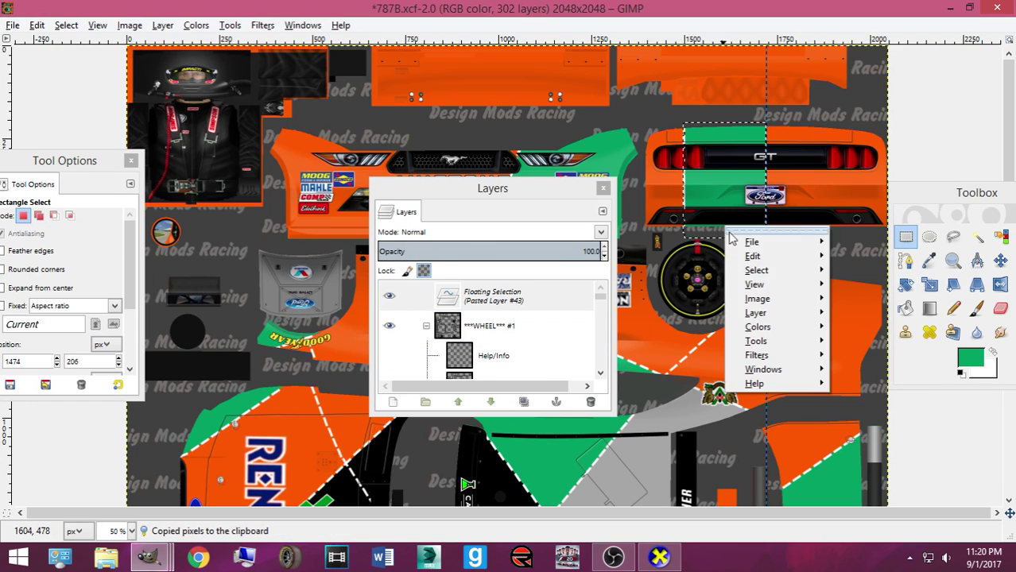
mouse_move(759, 314)
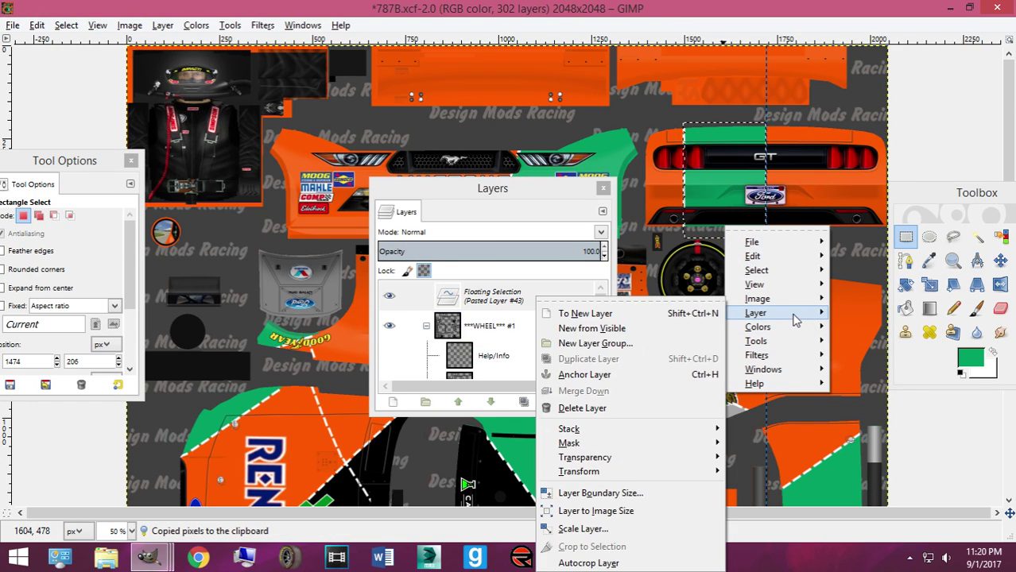
mouse_move(584, 472)
left_click(372, 445)
Move the flipped stripe onto the bumper's right half, fine-tuning with arrow keys
left_click(1000, 260)
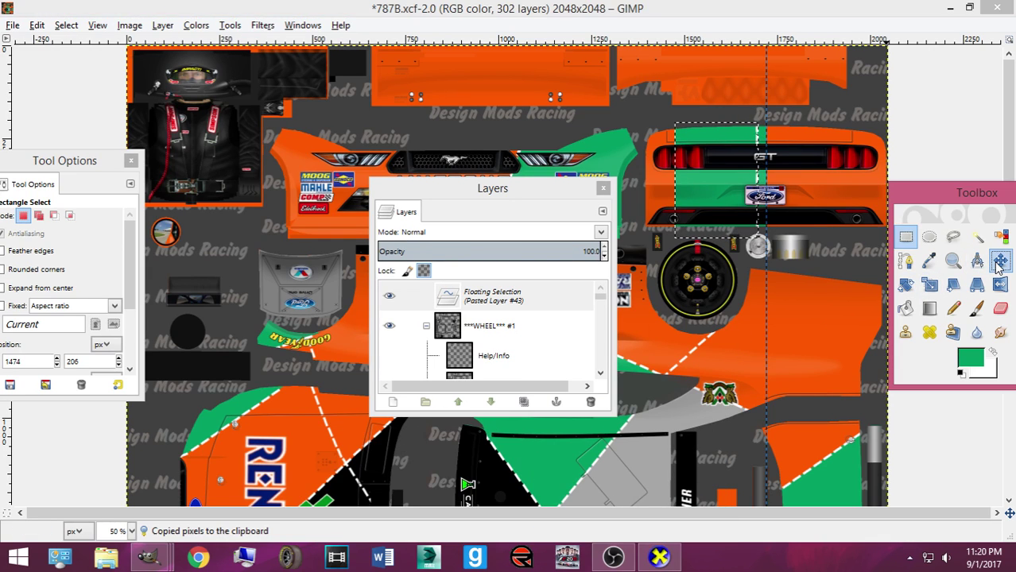
left_click_drag(718, 216, 809, 214)
key("ctrl+z")
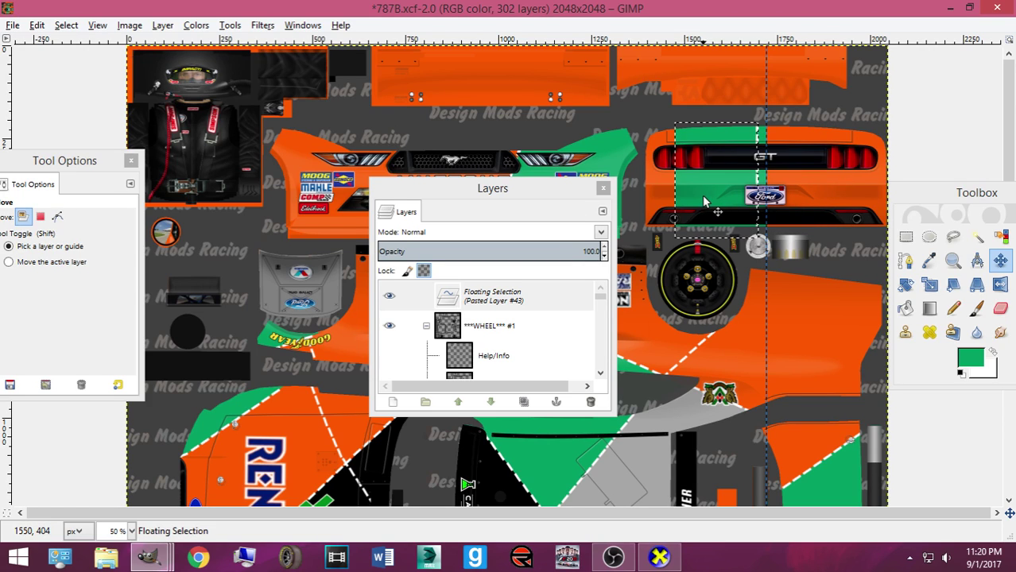
key("shift+Right")
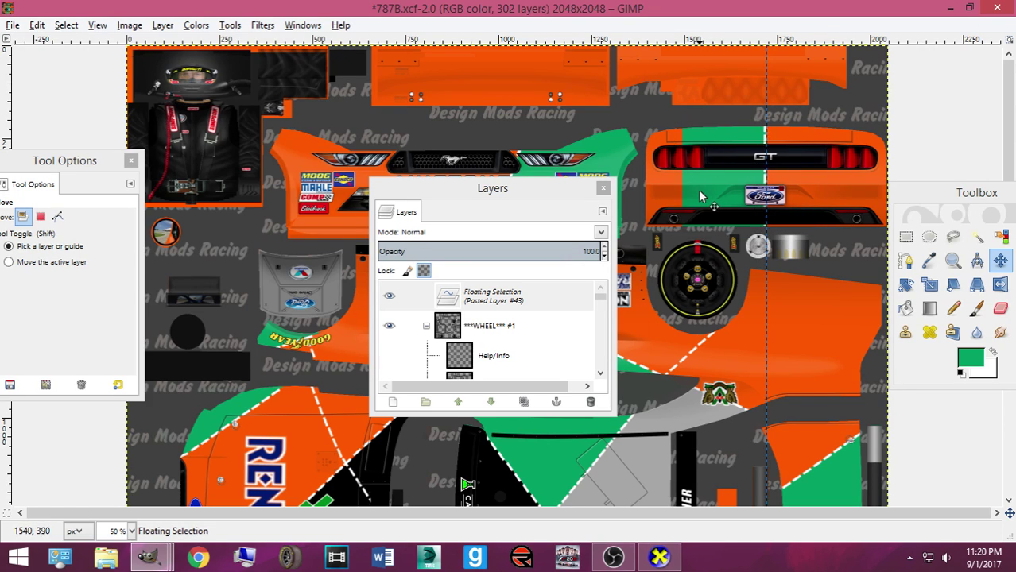
key("Right")
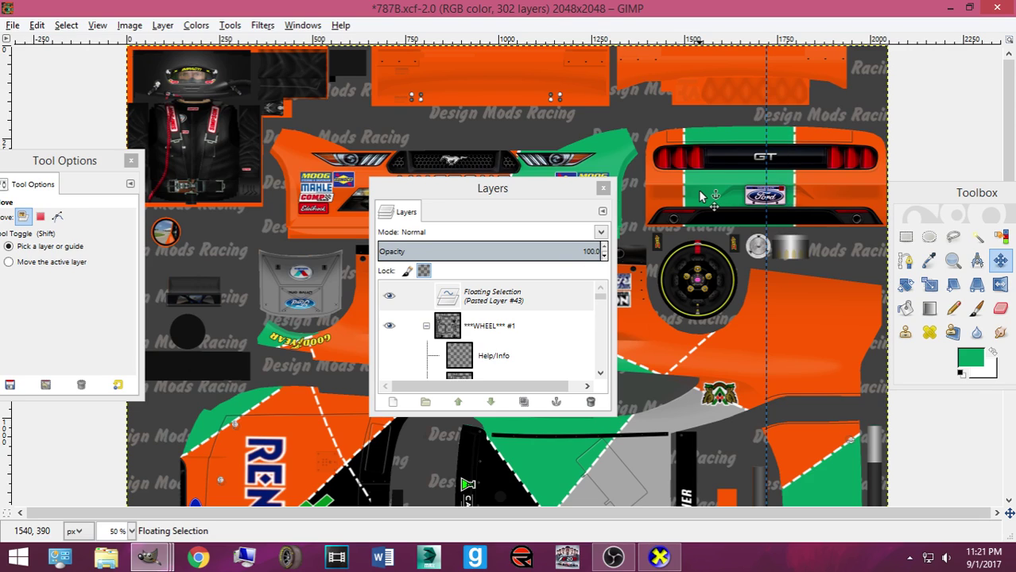
key("Right")
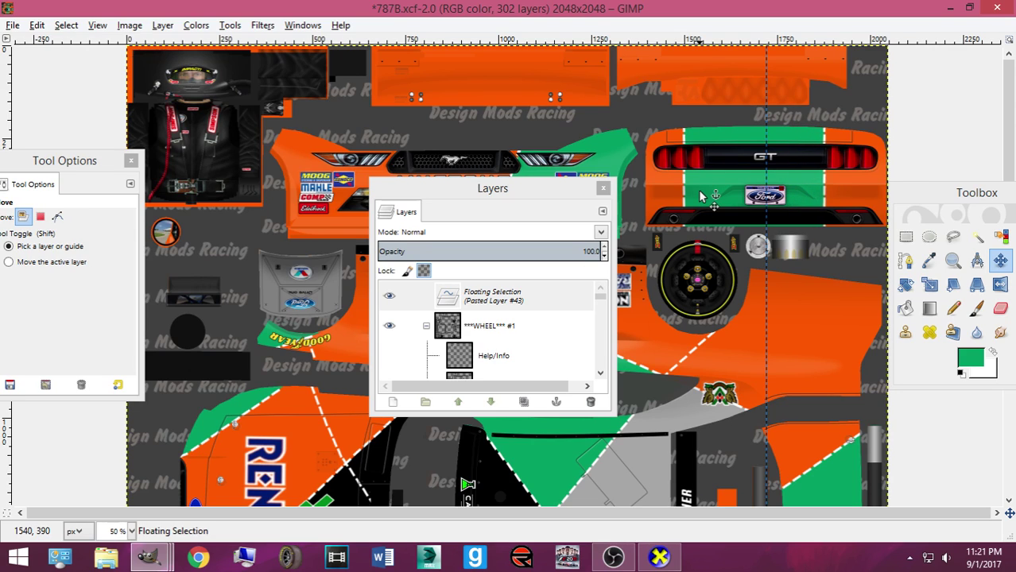
key("Right")
key("Right")
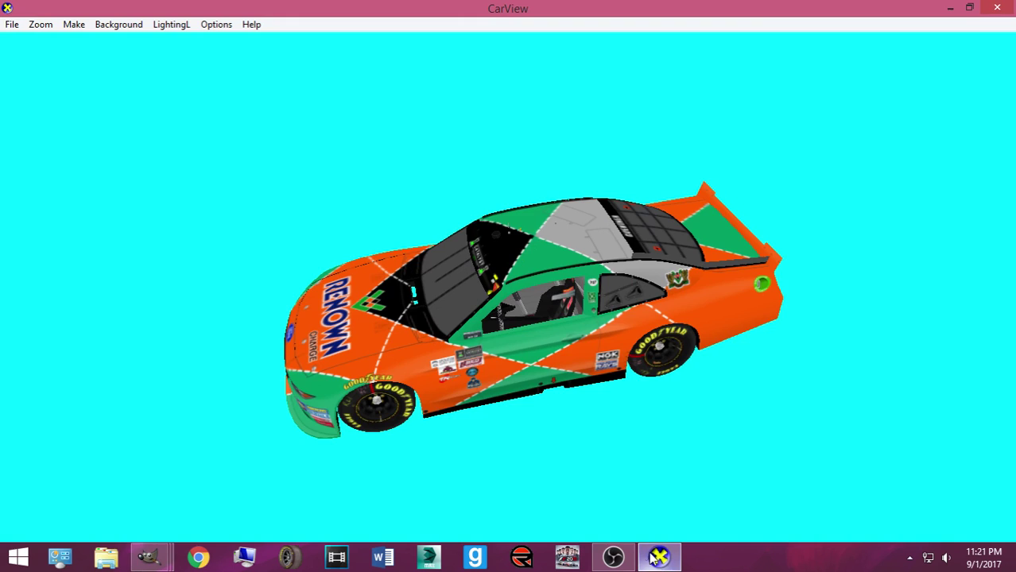
Check the rear in CarView, nudge the stripe one step left, and re-export Mustang2016ST.bmp
left_click_drag(624, 419, 390, 413)
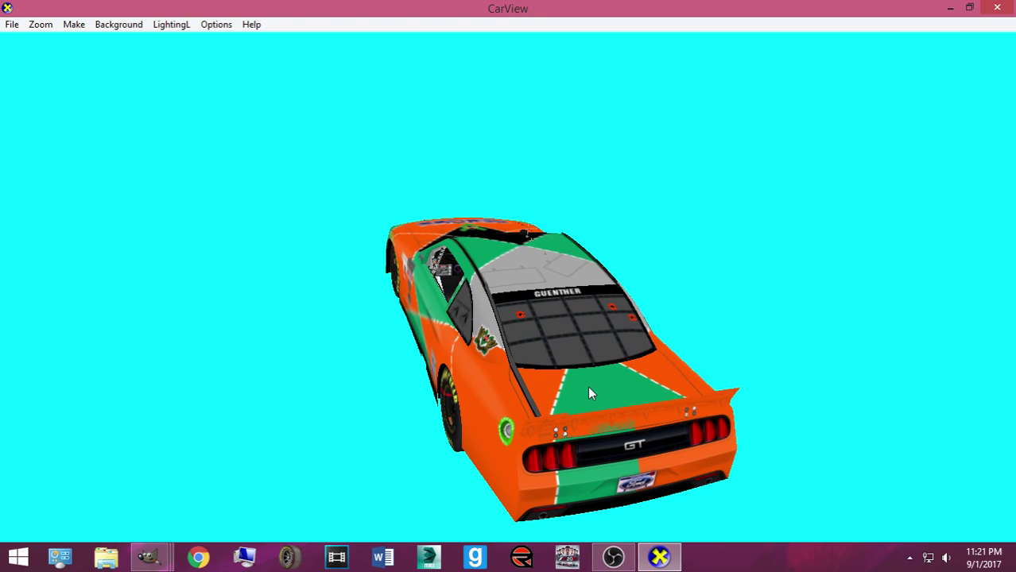
left_click_drag(588, 381, 358, 523)
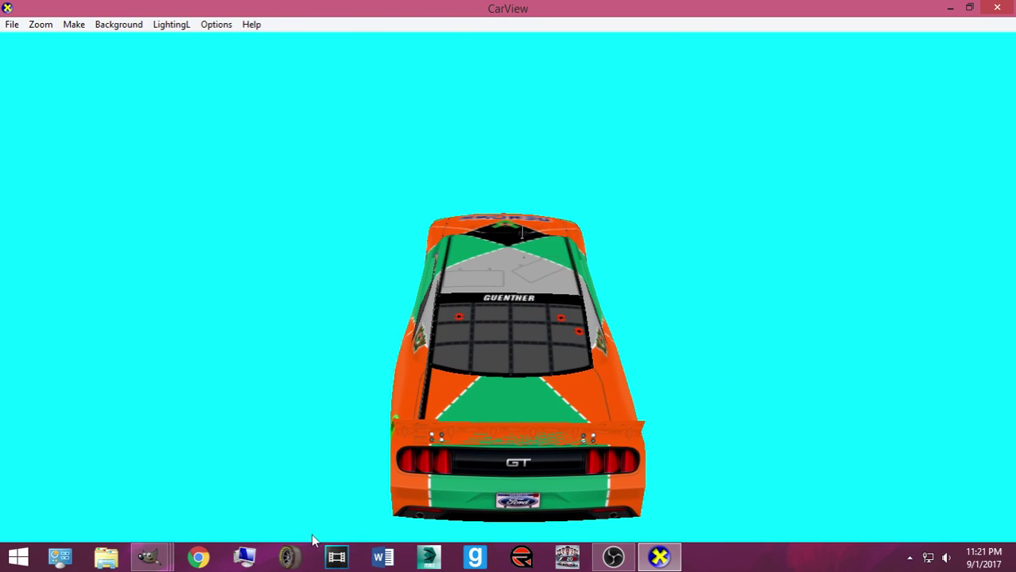
mouse_move(147, 558)
left_click(262, 481)
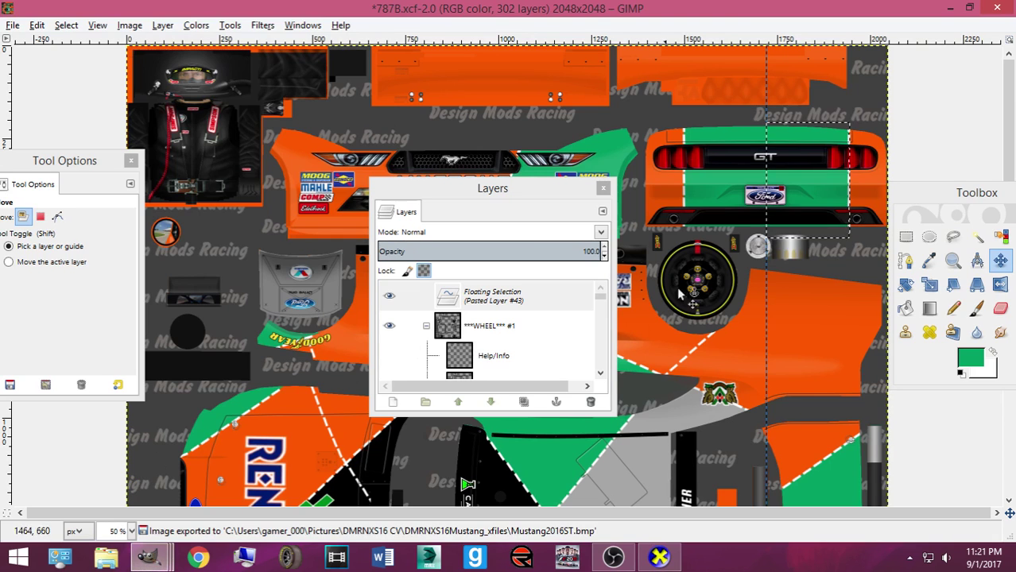
key("Left")
key("Left")
key("Left")
key("Left")
key("Left")
key("Left")
key("Left")
key("Left")
key("Left")
key("Left")
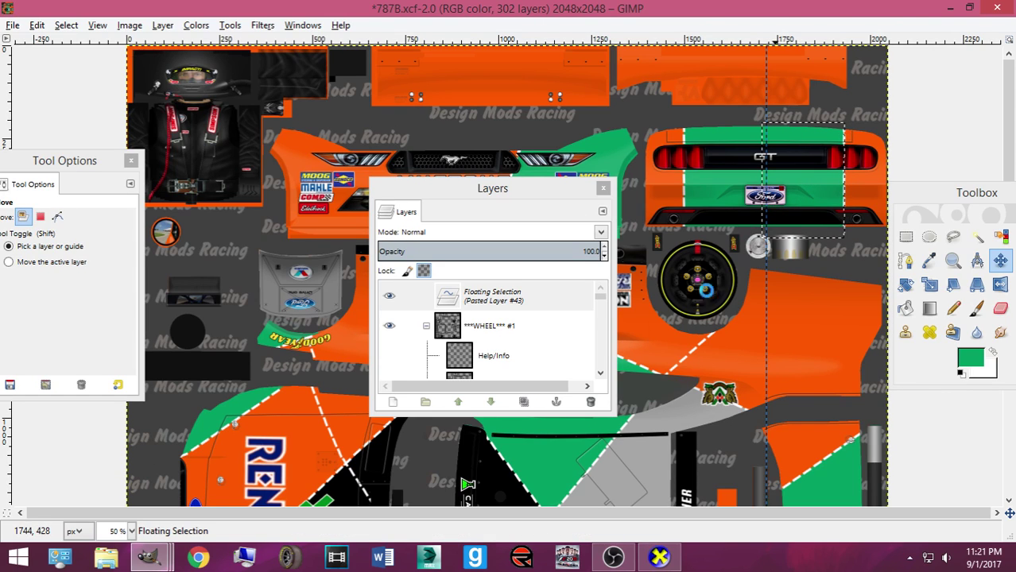
key("ctrl+e")
left_click(659, 558)
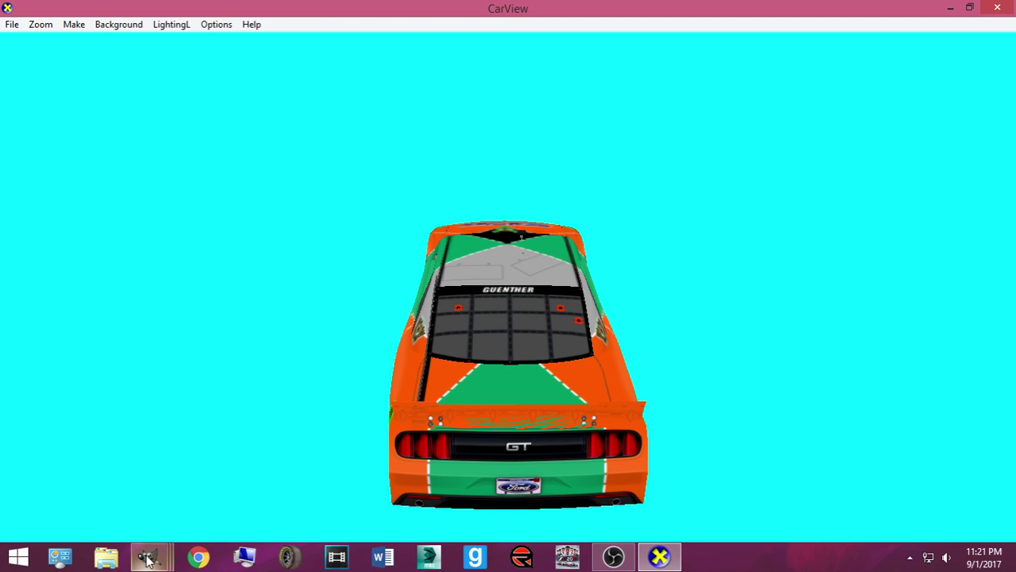
Export the texture to the skin file again and view the car's left side
left_click(430, 477)
left_click(779, 208)
key("ctrl+e")
key("alt+Tab")
left_click_drag(497, 295, 619, 370)
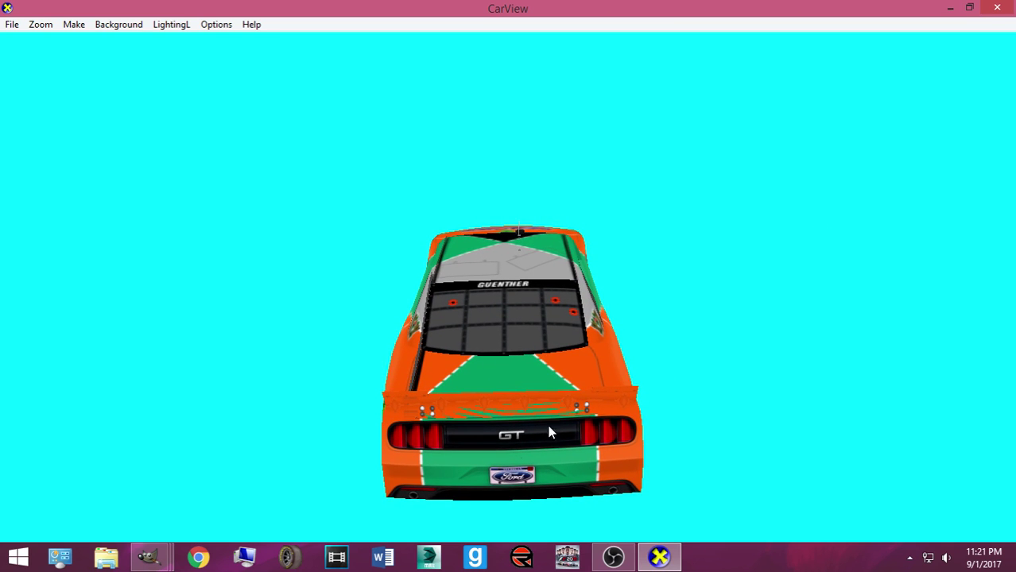
Re-export the skin once more and inspect the car's rear in CarView
mouse_move(148, 556)
left_click(95, 480)
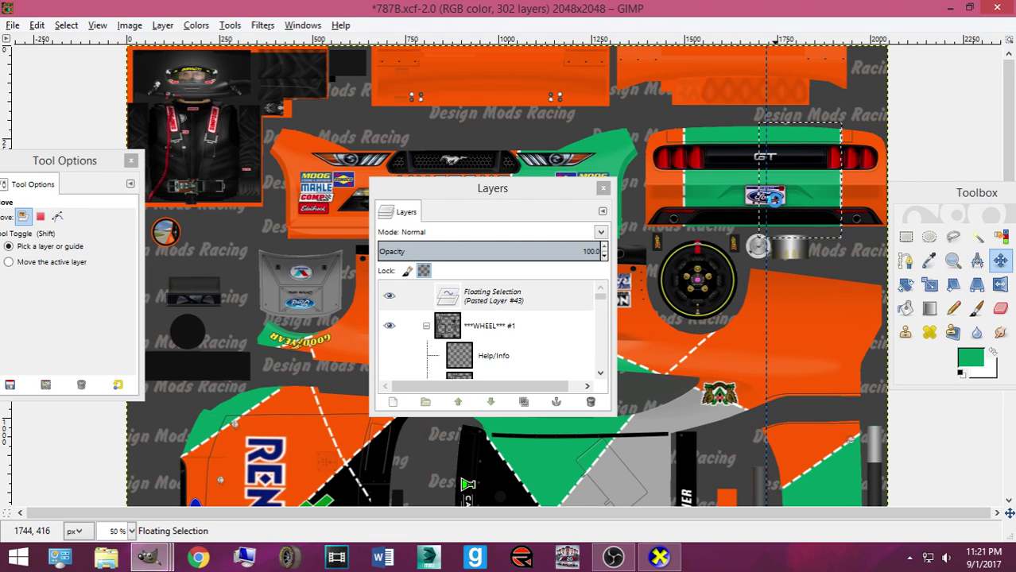
left_click(659, 557)
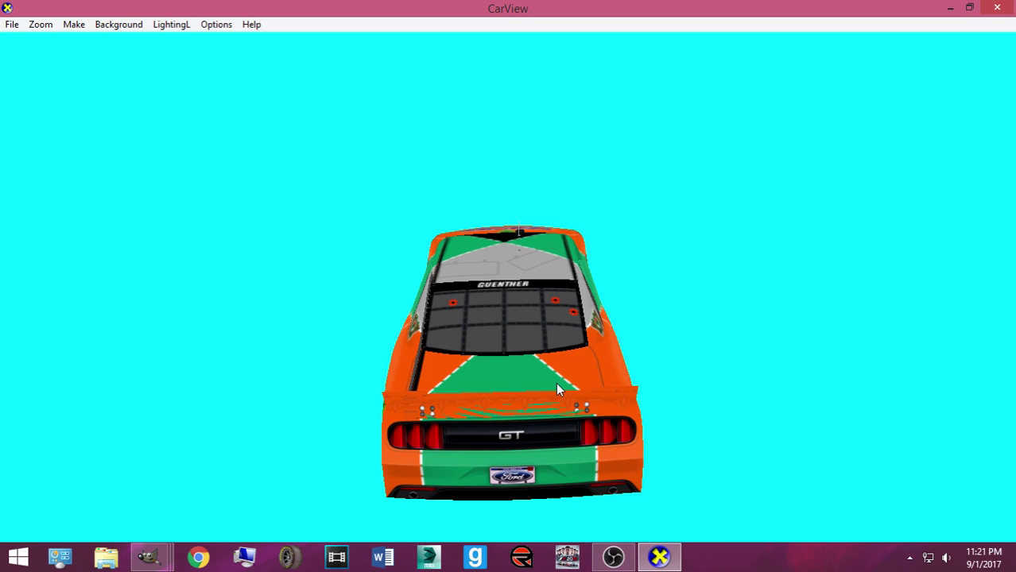
left_click_drag(557, 384, 540, 398)
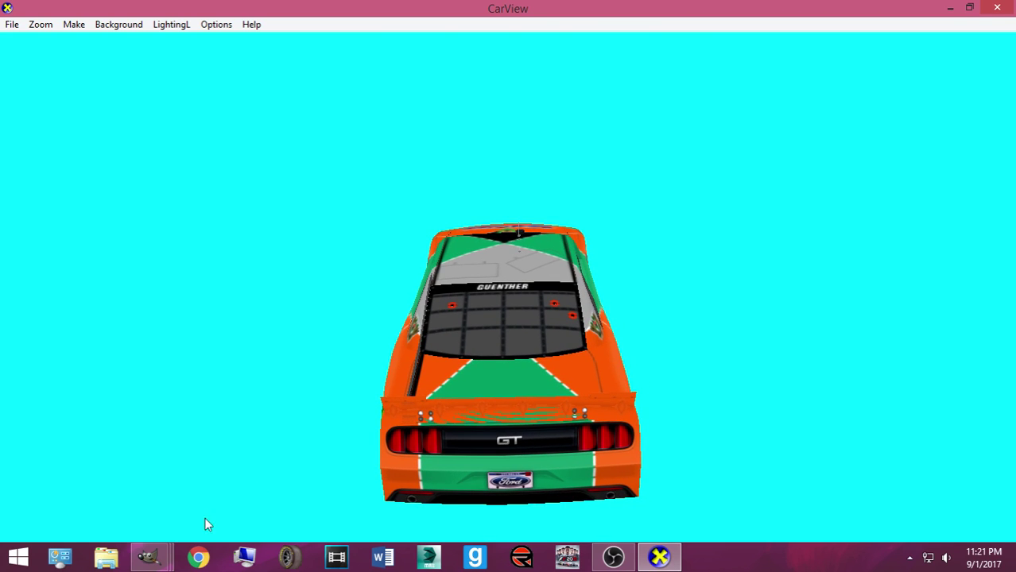
left_click(149, 556)
left_click(96, 477)
left_click(803, 226)
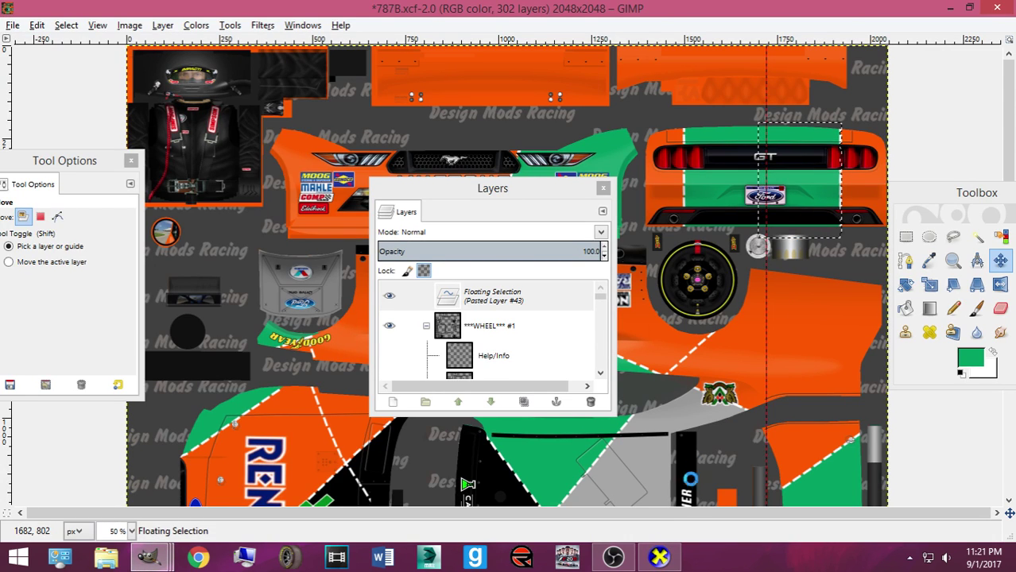
left_click(658, 558)
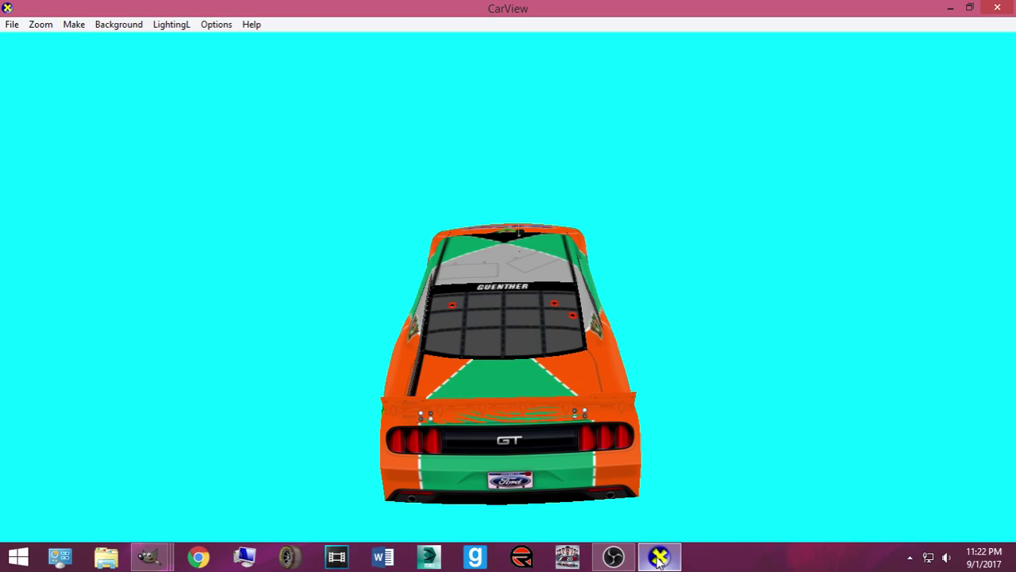
Re-export the 787B texture to the car's skin file and bring CarView forward
left_click_drag(600, 433, 459, 406)
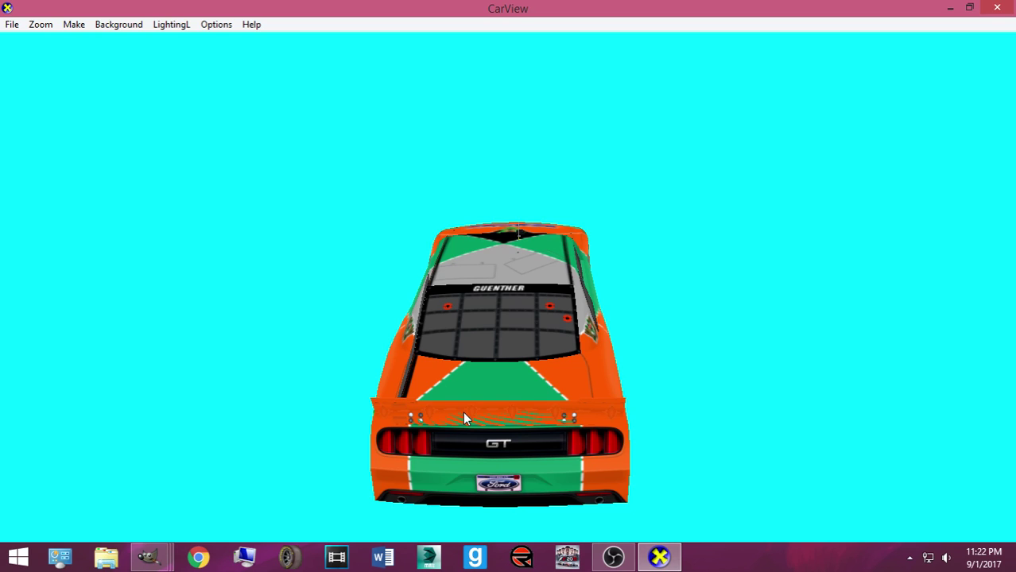
mouse_move(145, 558)
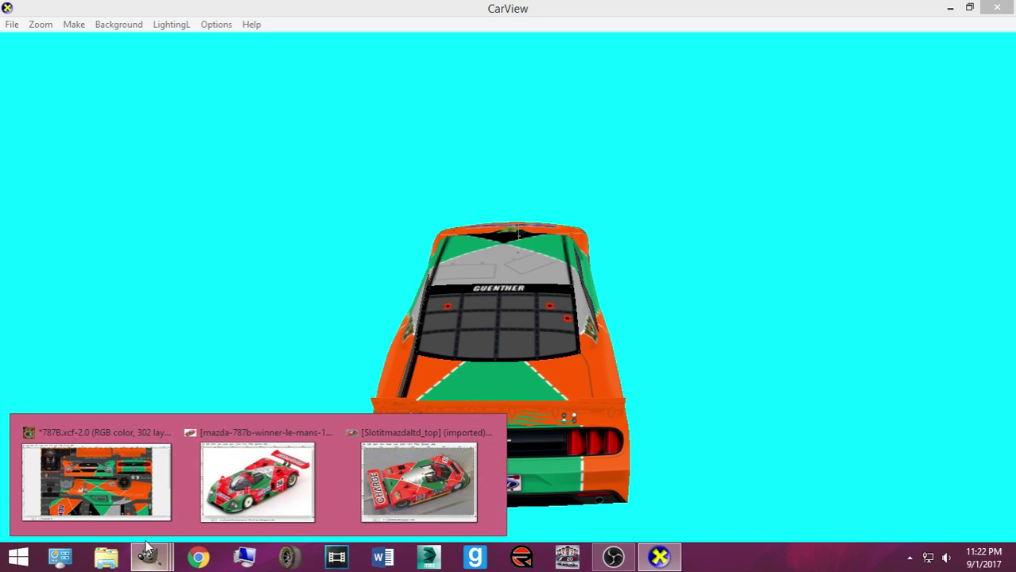
left_click(103, 477)
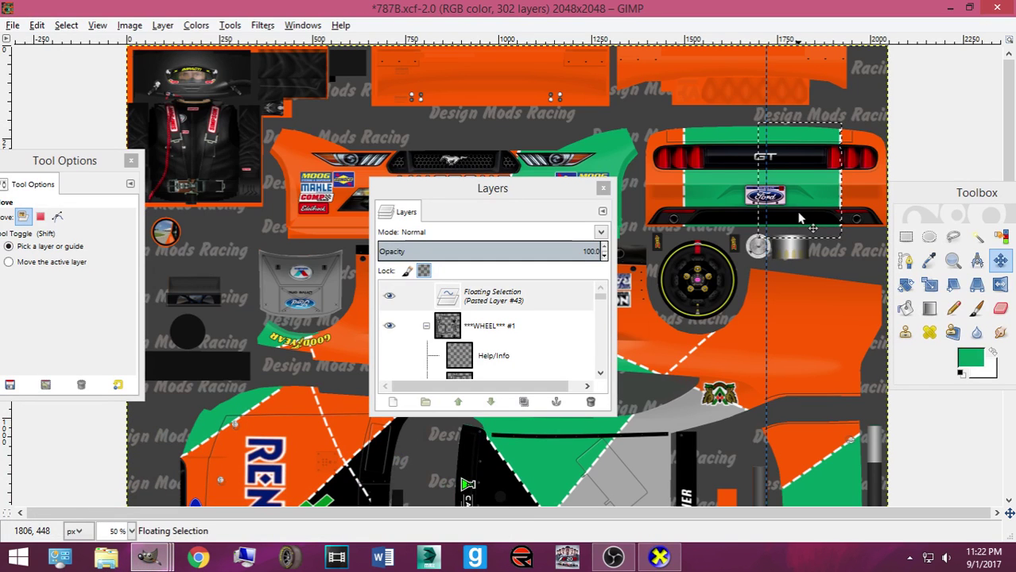
key("shift+m")
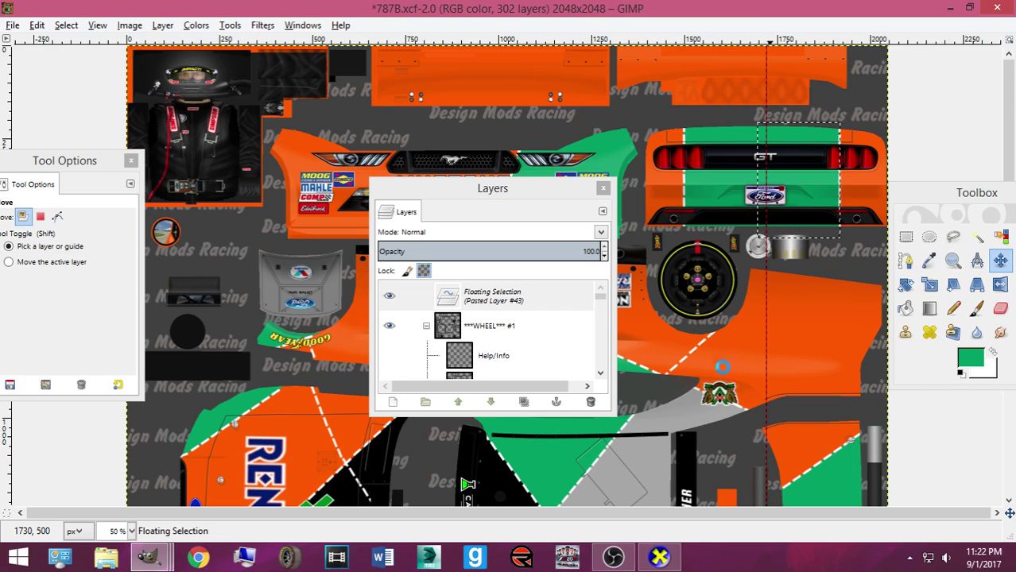
key("ctrl+e")
left_click(659, 556)
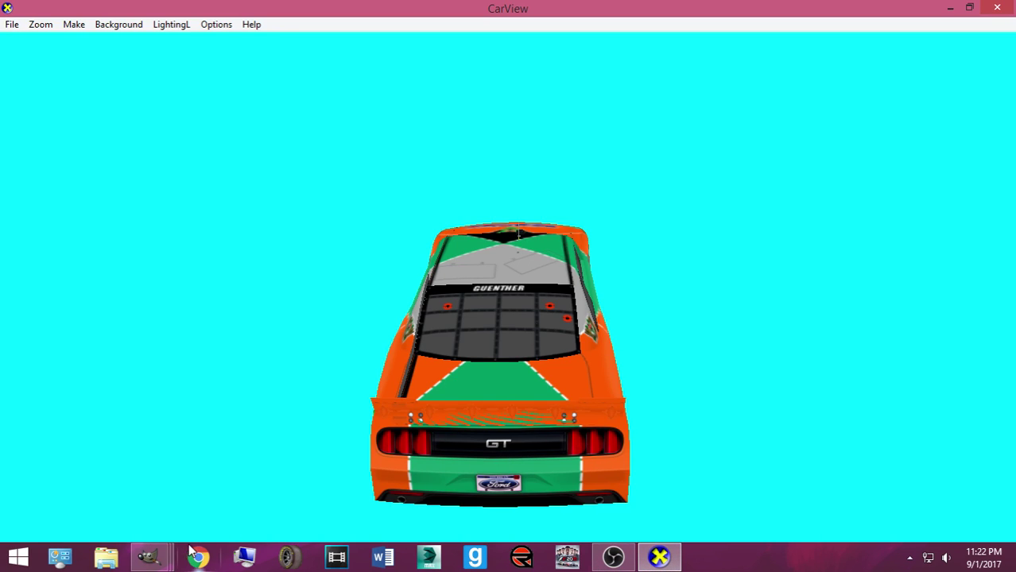
Glance at the texture, then tilt and zoom the car to inspect the rear
mouse_move(151, 556)
left_click(95, 480)
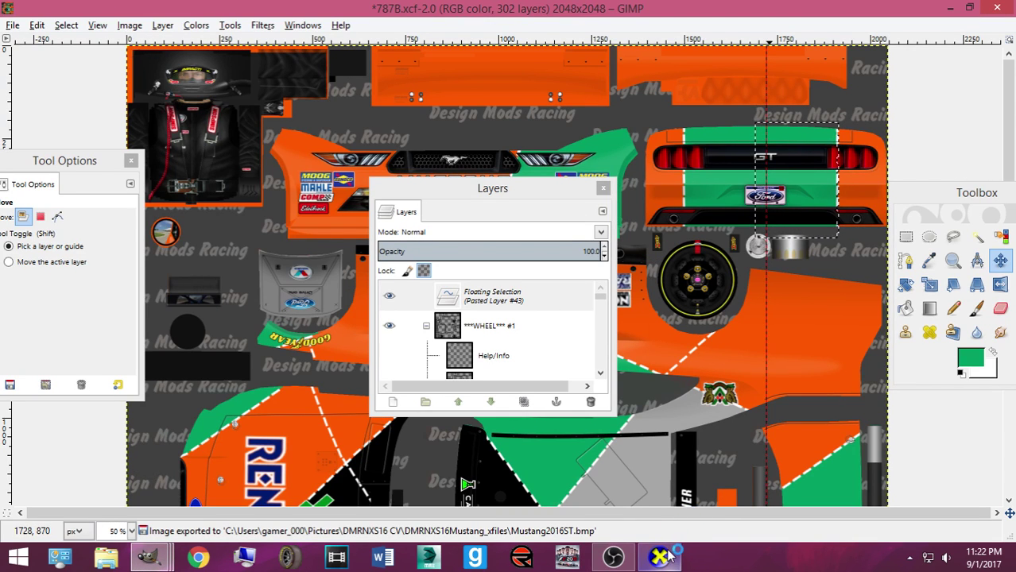
mouse_move(670, 557)
left_click(597, 452)
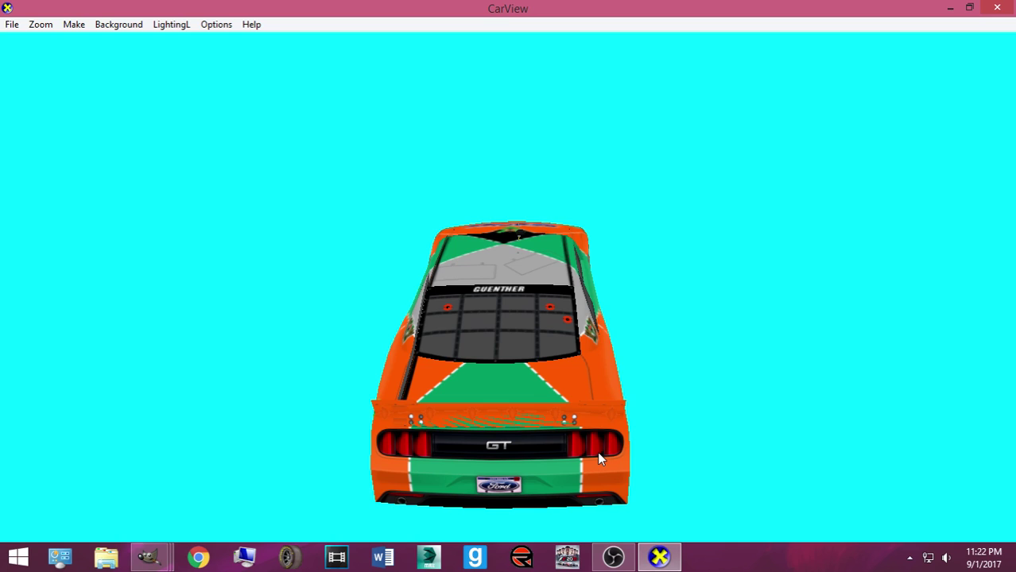
left_click_drag(597, 448, 591, 424)
left_click_drag(414, 402, 490, 375)
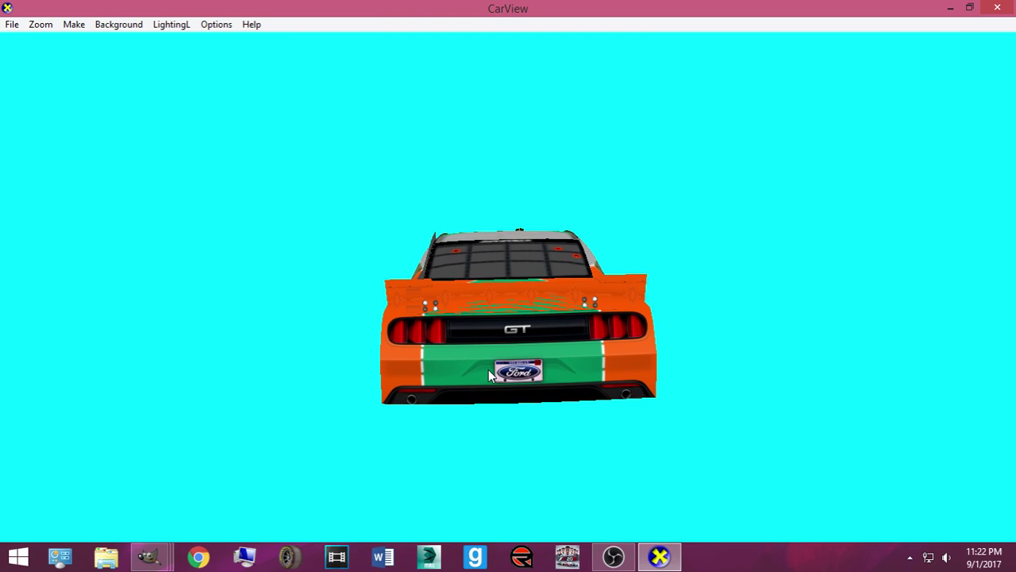
scroll(488, 376, "up", 3)
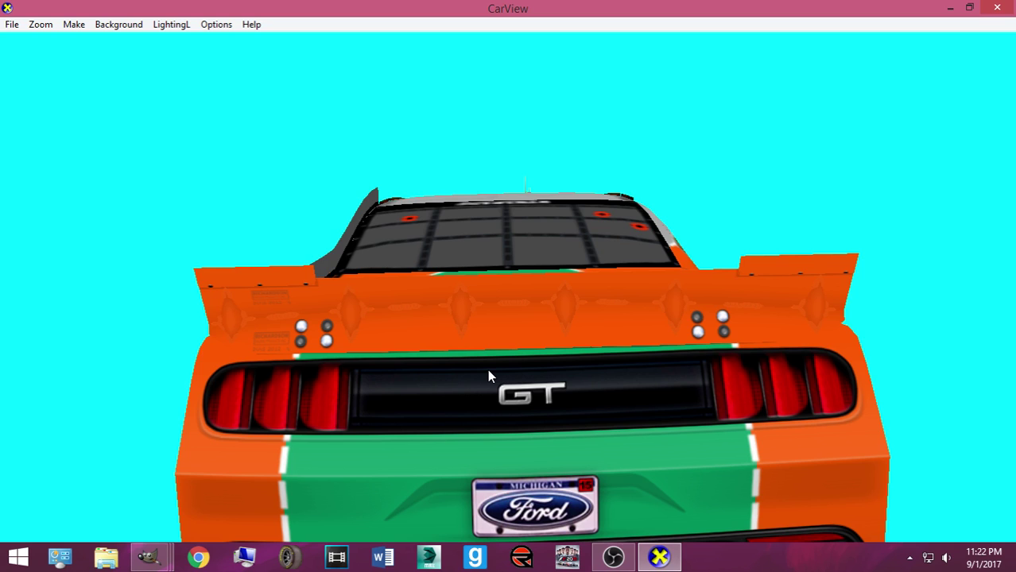
Nudge the GT tail-light patch slightly left and up, then export and check CarView
mouse_move(145, 552)
left_click(159, 486)
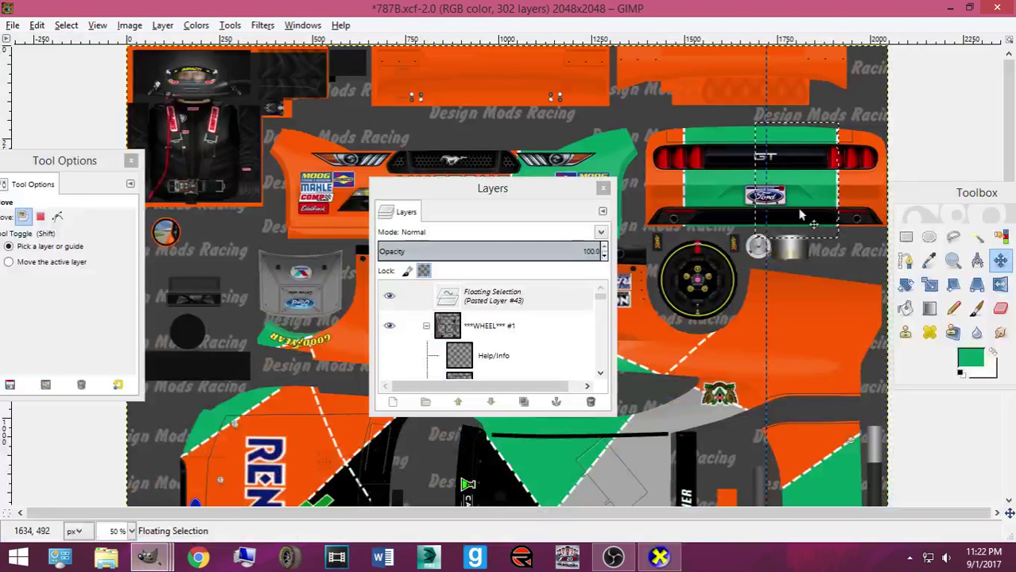
left_click_drag(809, 187, 807, 185)
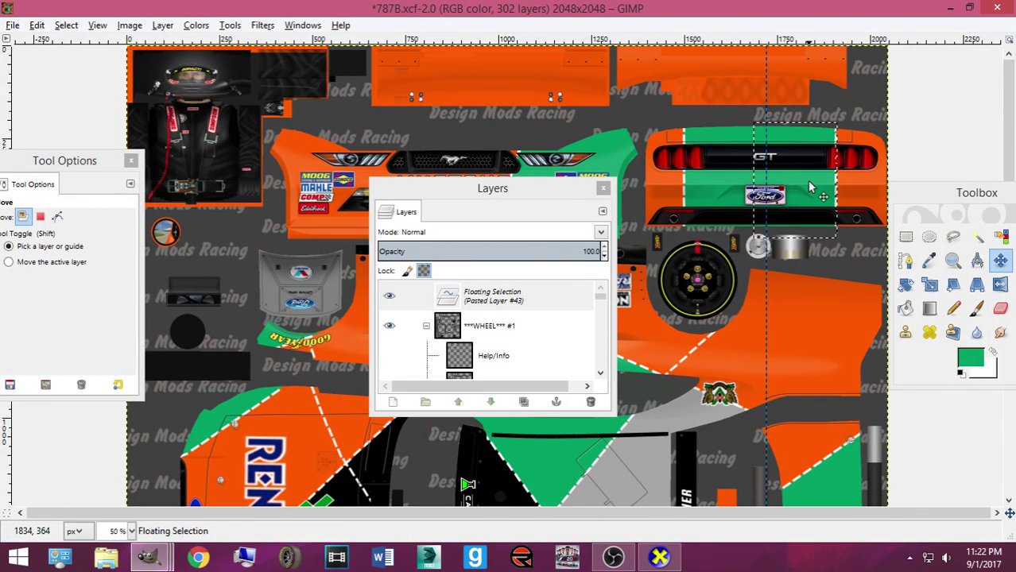
left_click(659, 557)
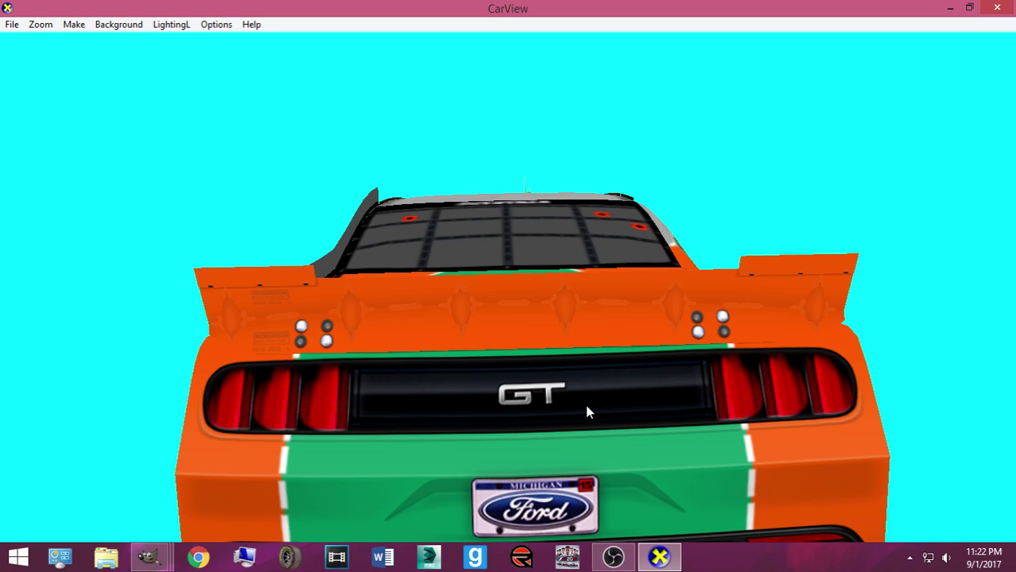
View the spoiler up close, then re-export the texture and check the updated rear
scroll(621, 390, "up", 5)
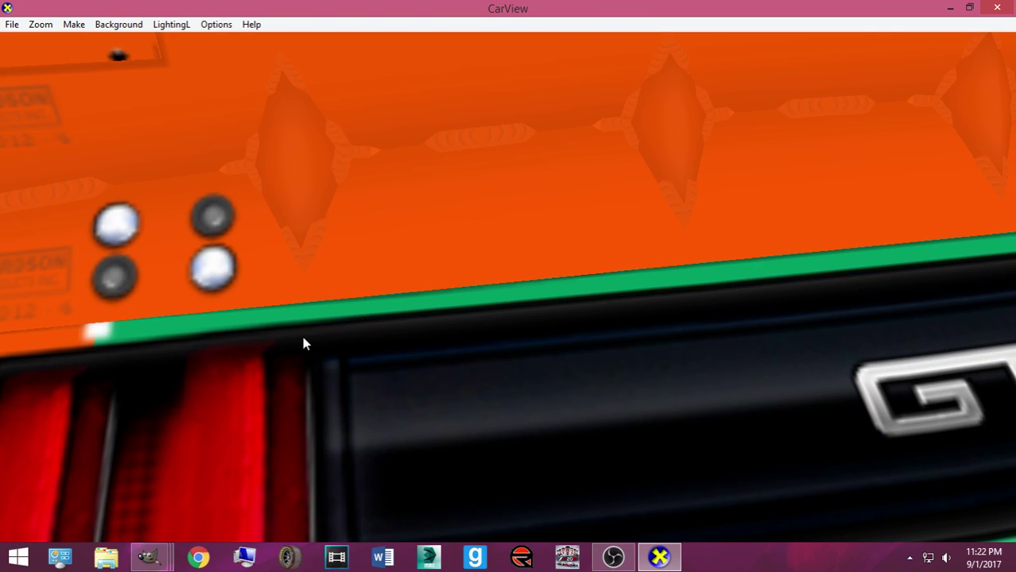
scroll(96, 309, "down", 5)
left_click_drag(79, 322, 125, 315)
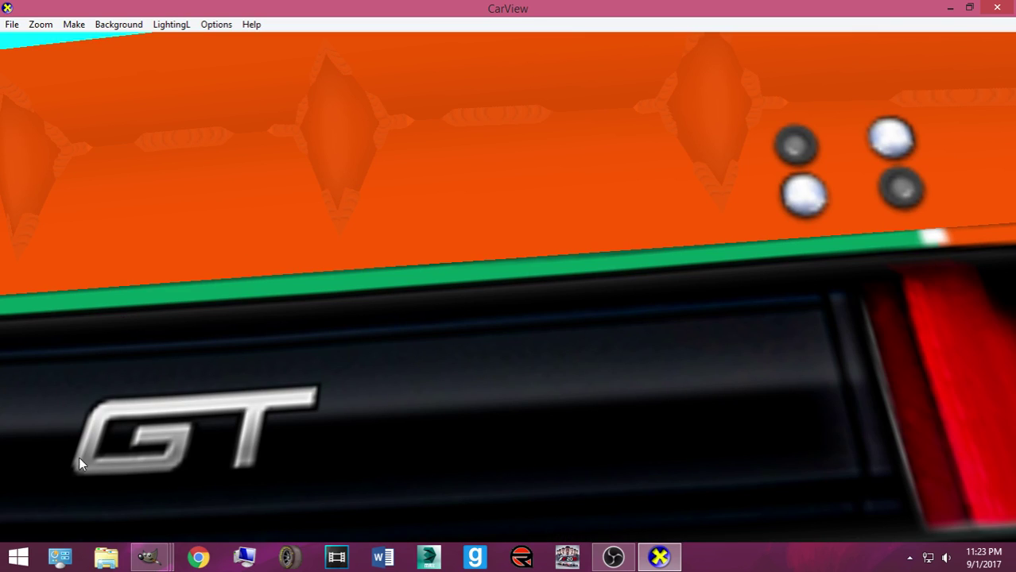
mouse_move(148, 556)
left_click(166, 515)
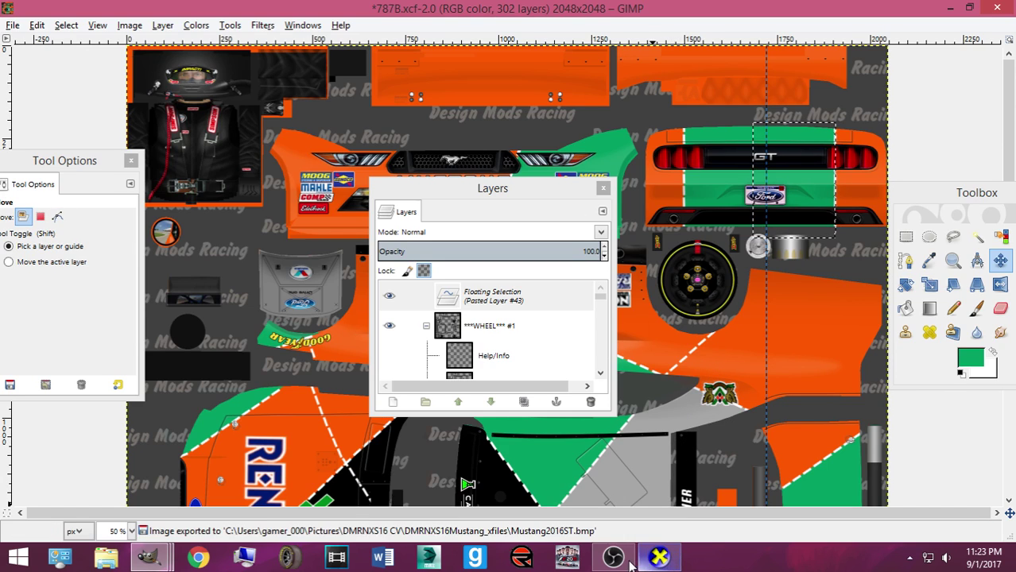
left_click(659, 556)
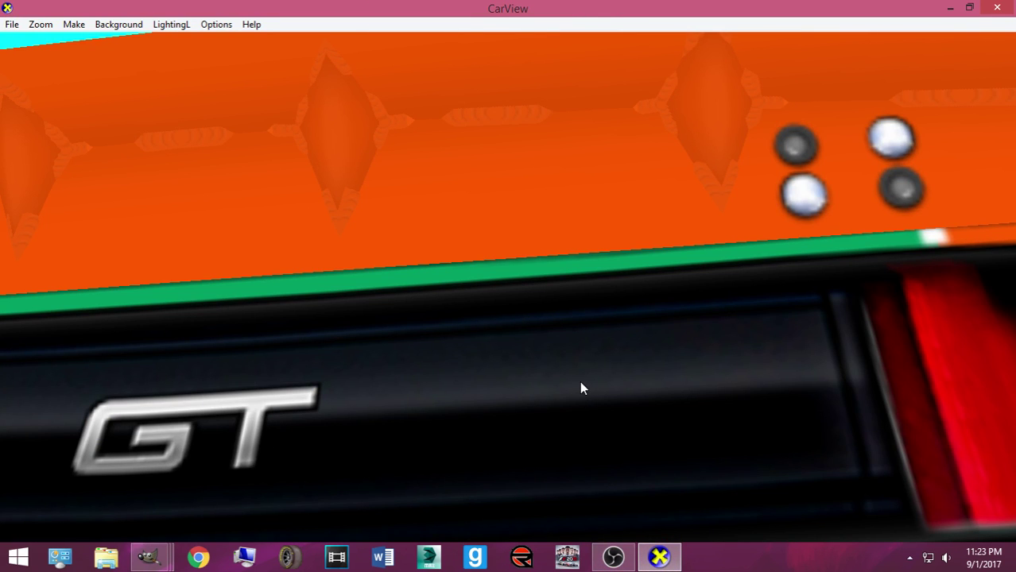
scroll(578, 379, "down", 10)
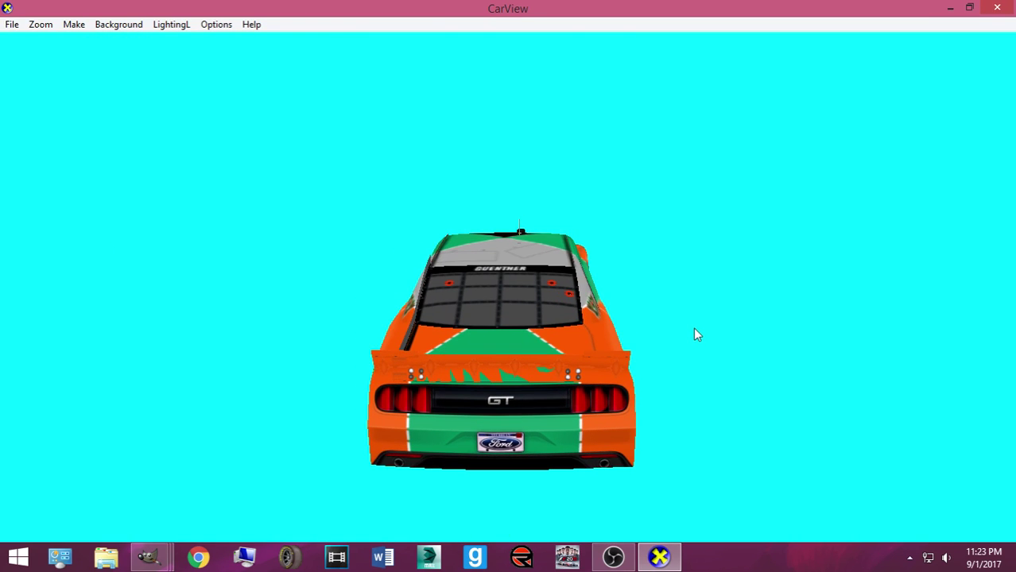
Anchor the pasted tail-light patch and save 787B.xcf at 301 layers
left_click_drag(442, 416, 478, 403)
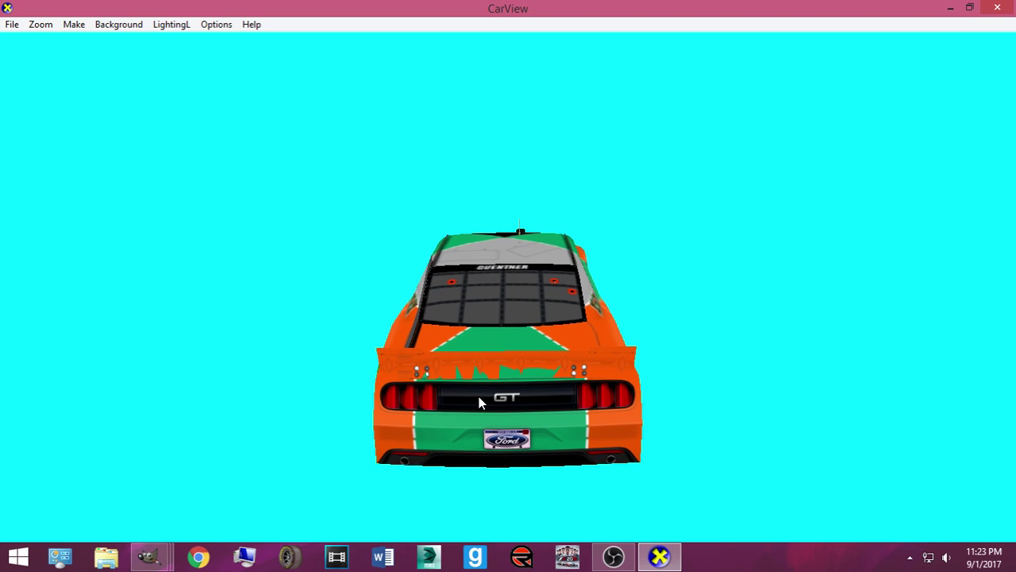
mouse_move(151, 557)
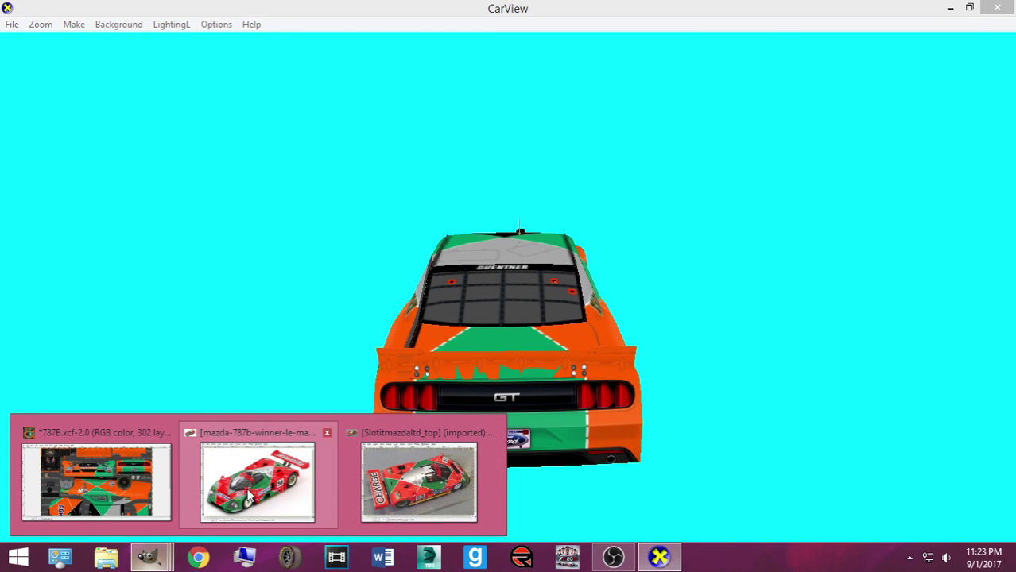
left_click(156, 492)
key("ctrl+h")
key("ctrl+s")
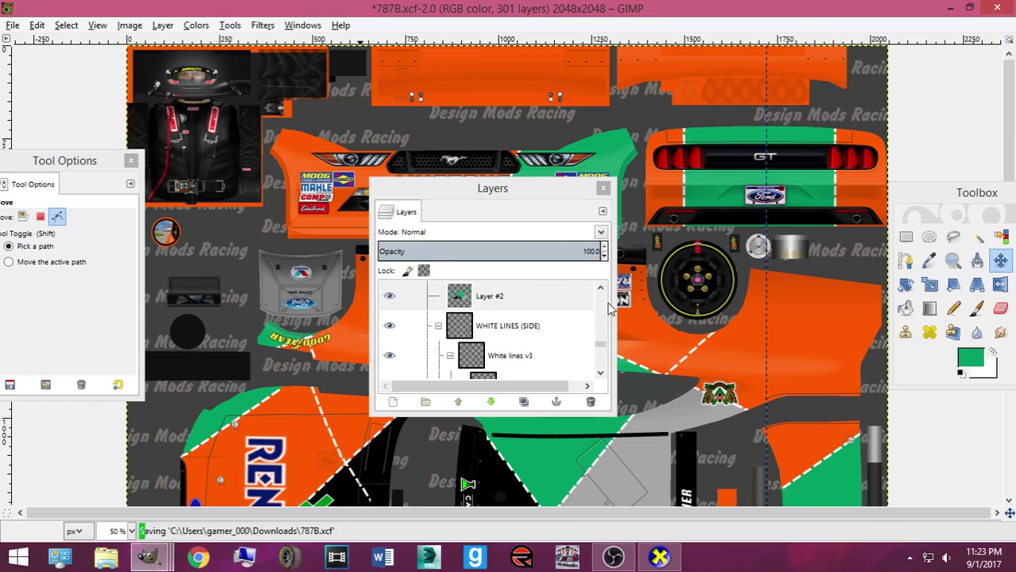
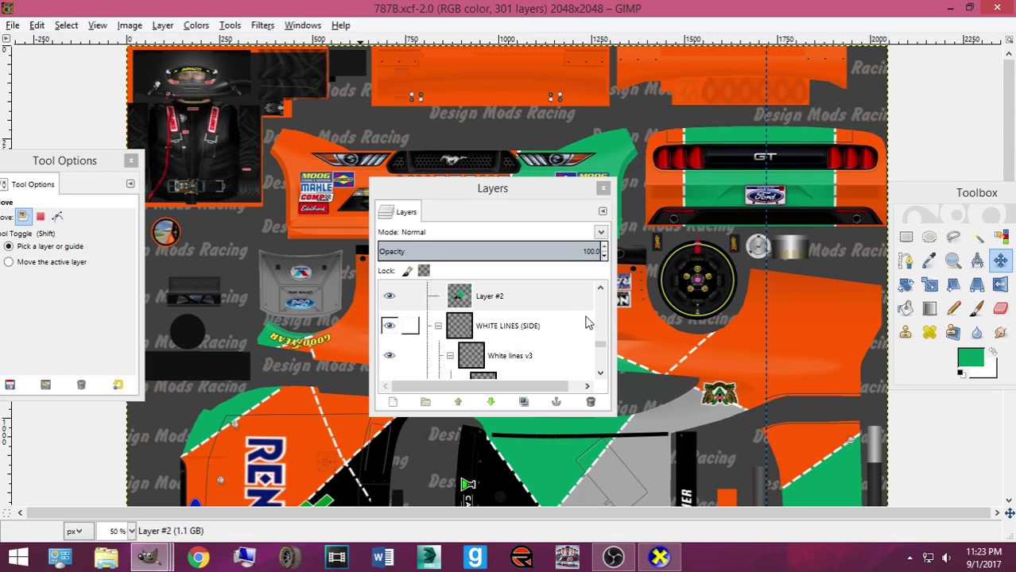
Show WHITE LINES (SIDE), then rectangle-select, copy and paste the green front-bumper half
left_click(388, 326)
scroll(493, 310, "up", 1)
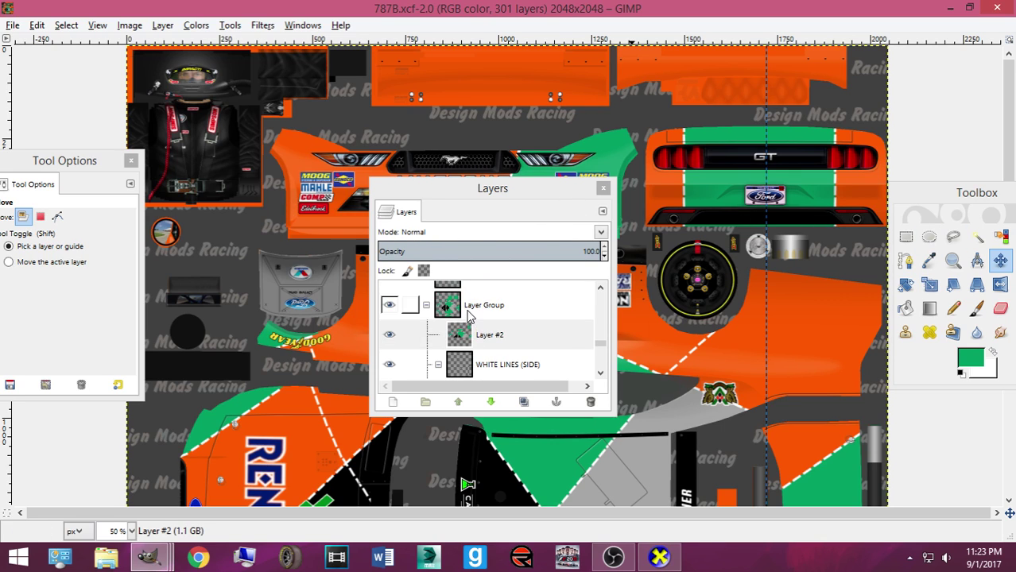
left_click(509, 299)
left_click_drag(474, 189, 575, 317)
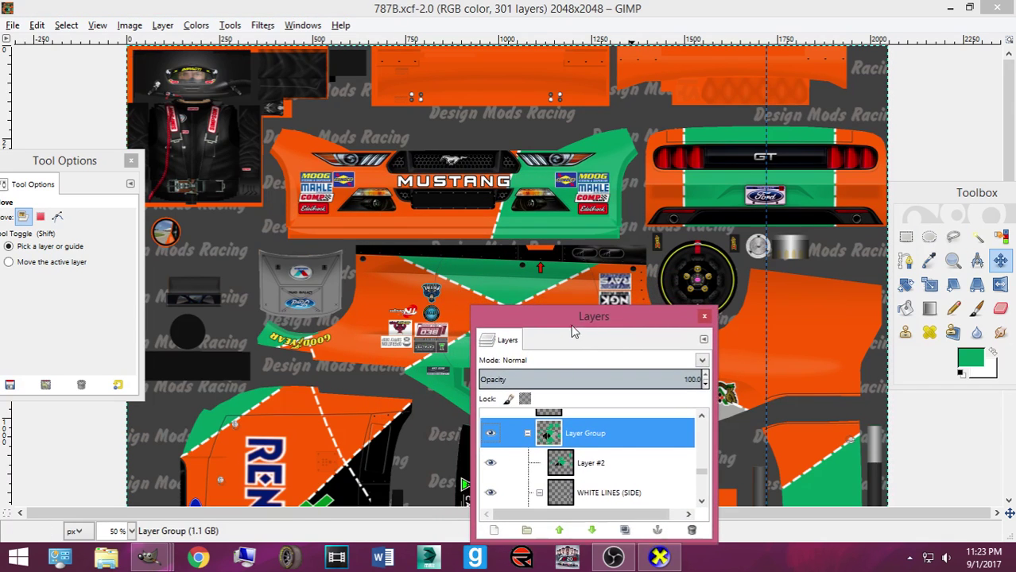
left_click(905, 237)
left_click_drag(468, 137, 640, 242)
left_click_drag(553, 148, 551, 132)
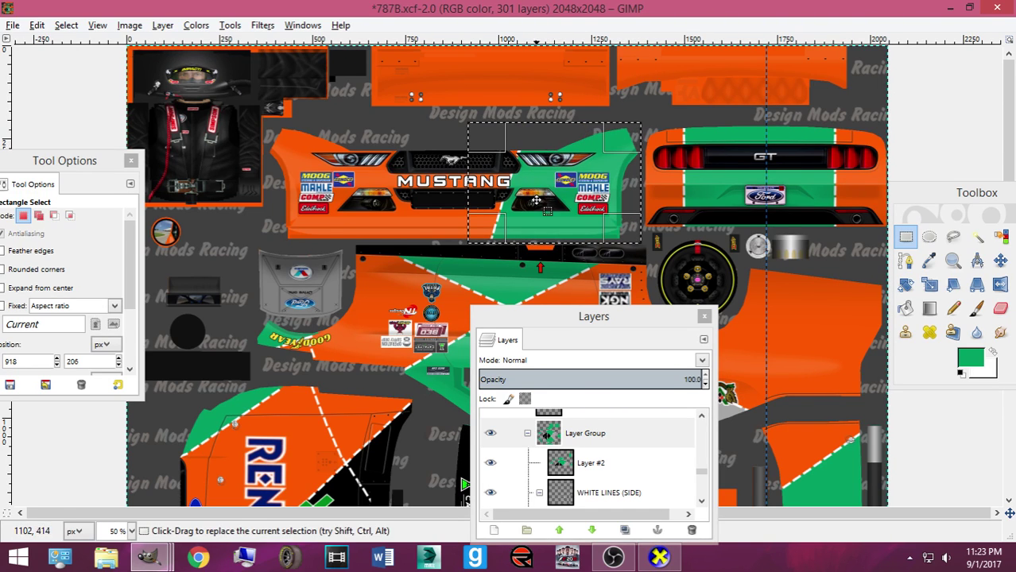
key("ctrl+c")
key("ctrl+v")
Flip the pasted bumper piece horizontally and move it to the bumper's left side
right_click(528, 237)
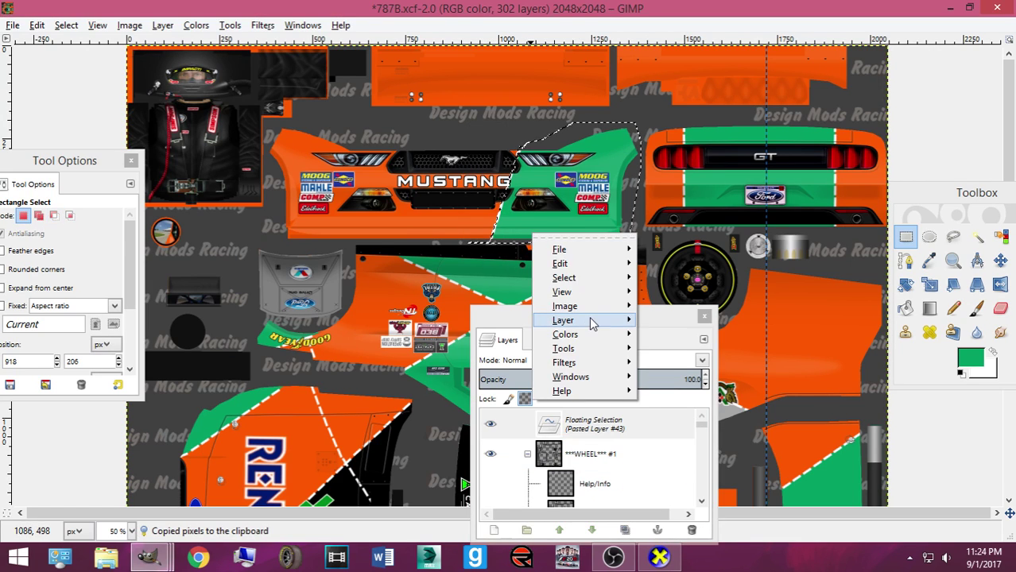
mouse_move(591, 321)
mouse_move(759, 471)
left_click(567, 443)
left_click(1000, 262)
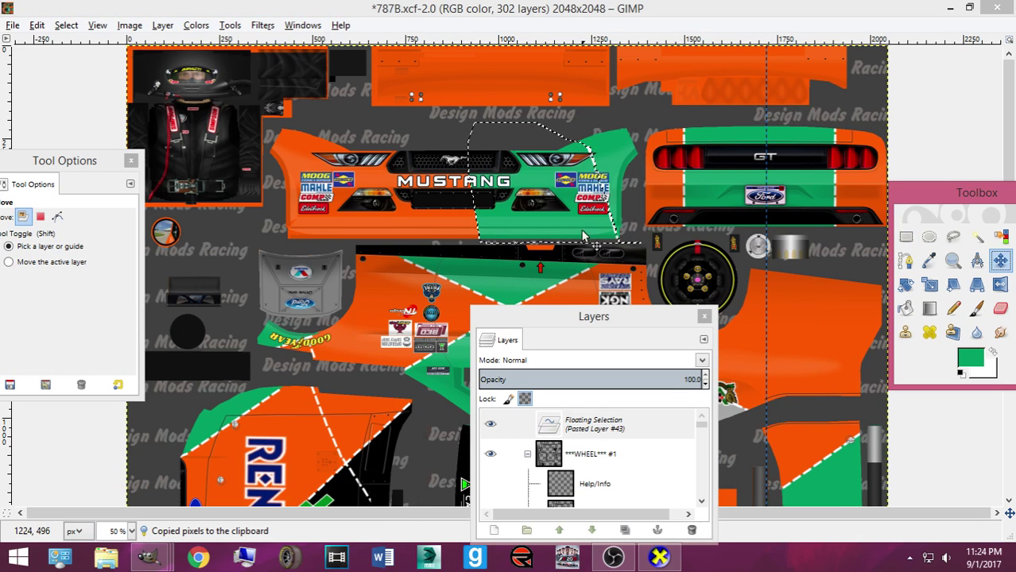
left_click(576, 223)
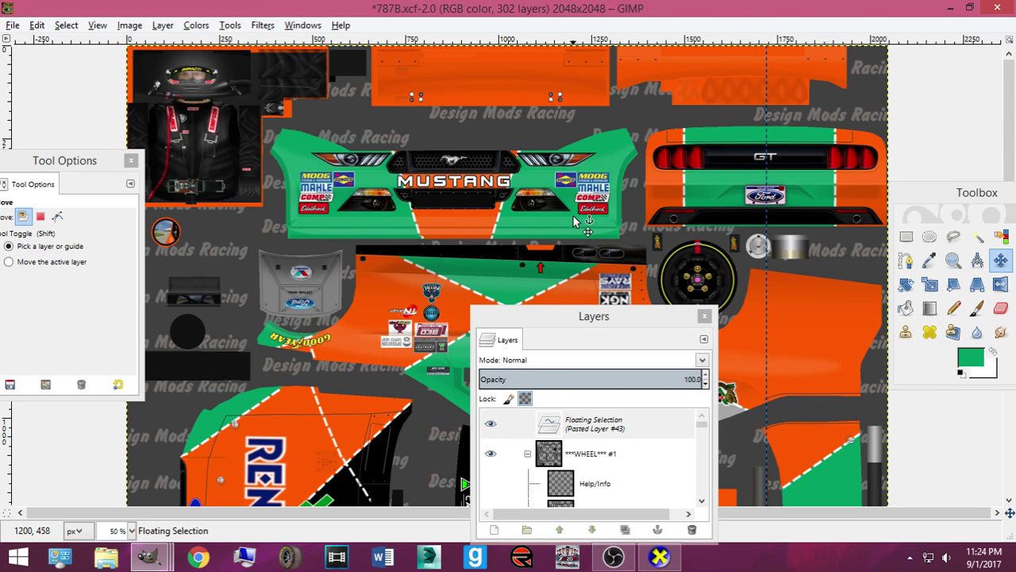
Re-export the texture and rotate the CarView car to view its front
scroll(573, 220, "up", 2)
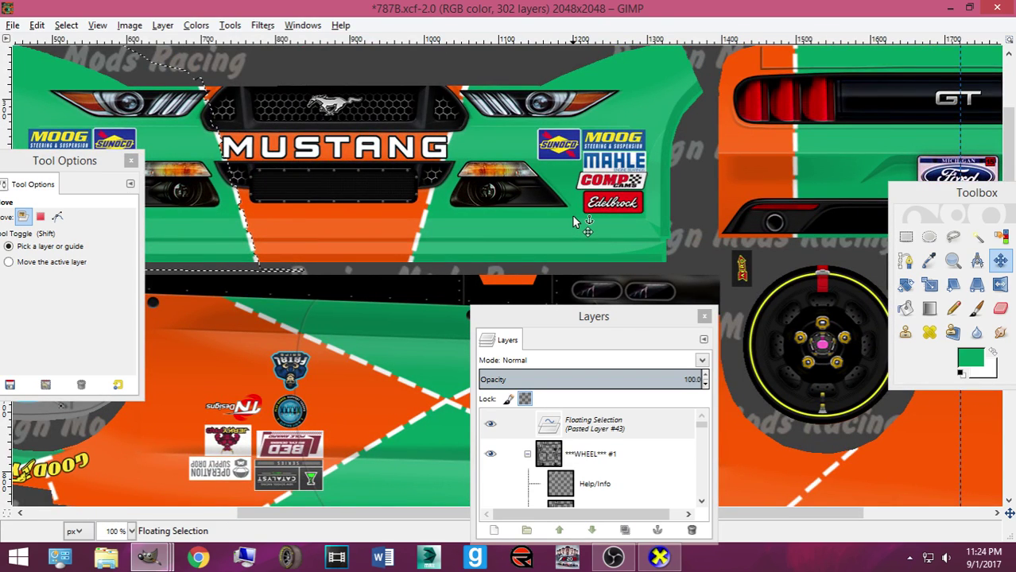
key("shift+m")
key("ctrl+e")
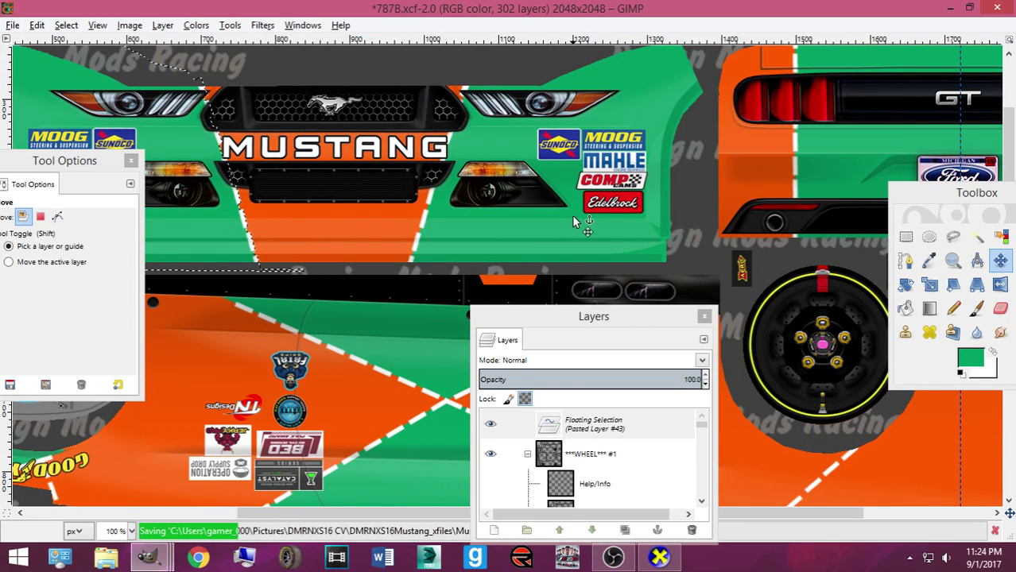
left_click(659, 556)
left_click_drag(648, 445, 473, 310)
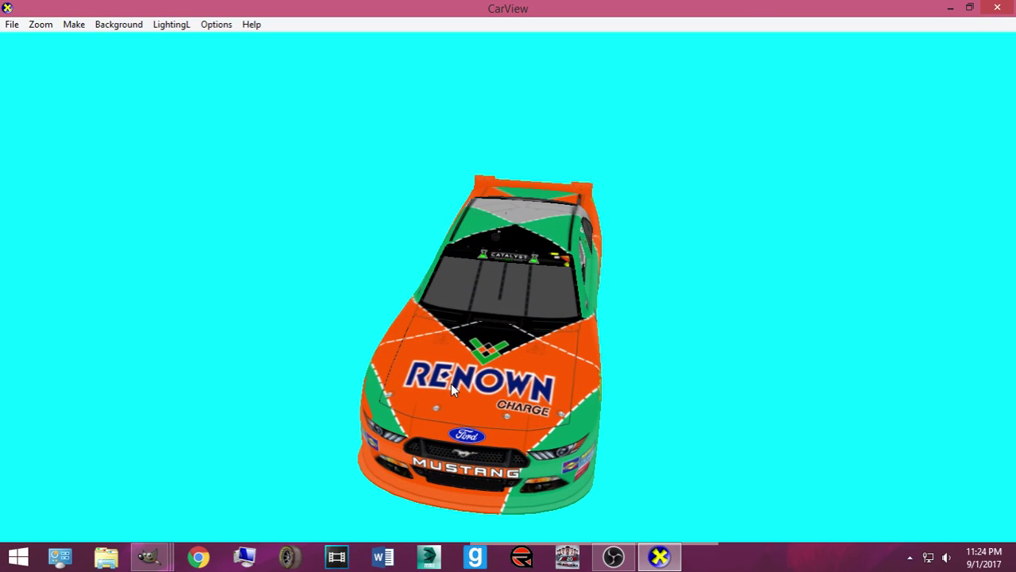
Tilt the car head-on and zoom in on the green-flanked nose, then return to GIMP
left_click_drag(456, 383, 600, 301)
scroll(556, 315, "up", 3)
scroll(556, 316, "up", 3)
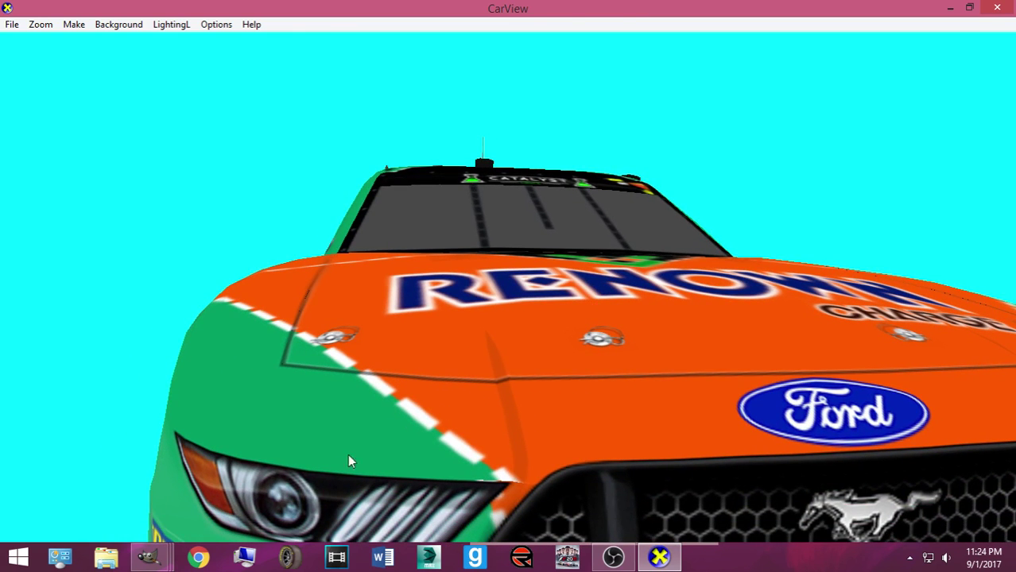
mouse_move(149, 556)
left_click(94, 481)
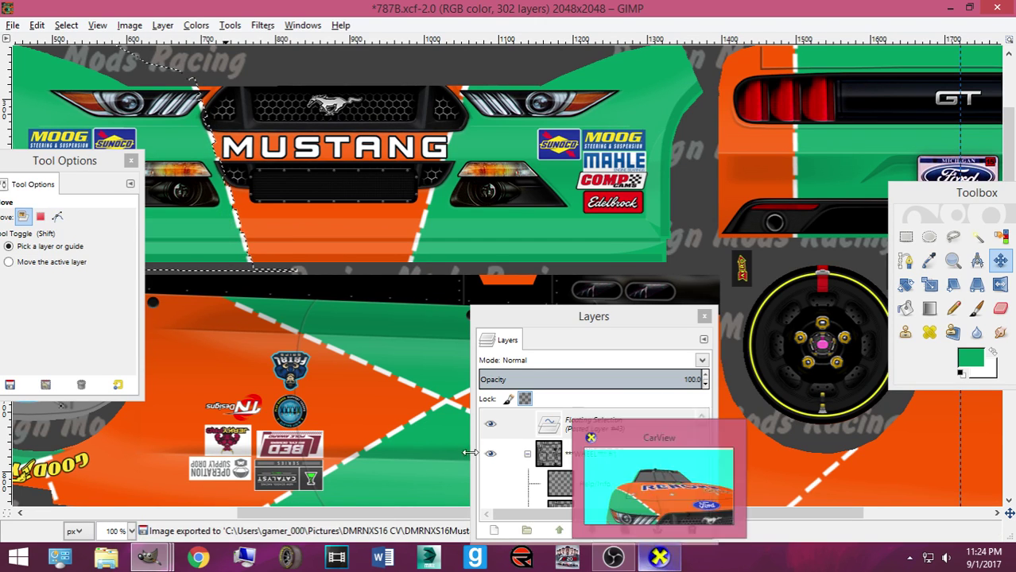
Pan around the texture, then rotate the CarView car to inspect its left side
scroll(292, 438, "down", 4)
left_click_drag(356, 511, 138, 483)
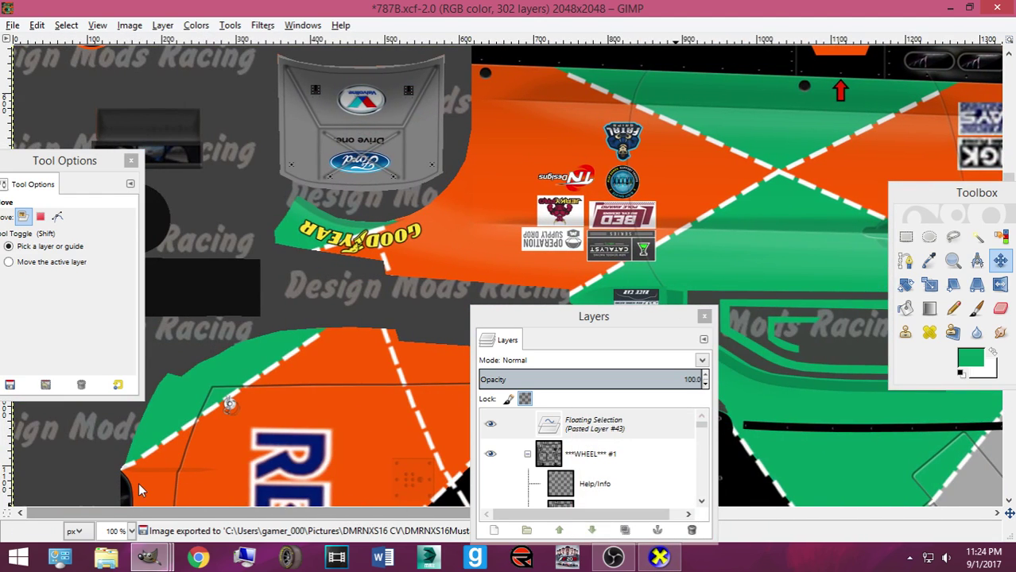
scroll(227, 431, "up", 4)
scroll(236, 428, "down", 4)
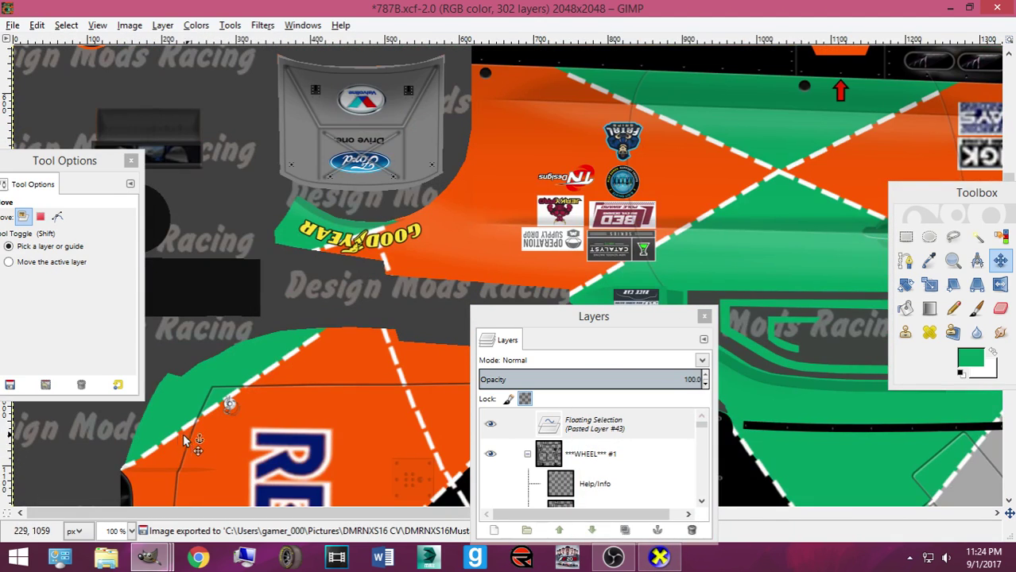
scroll(236, 420, "up", 6)
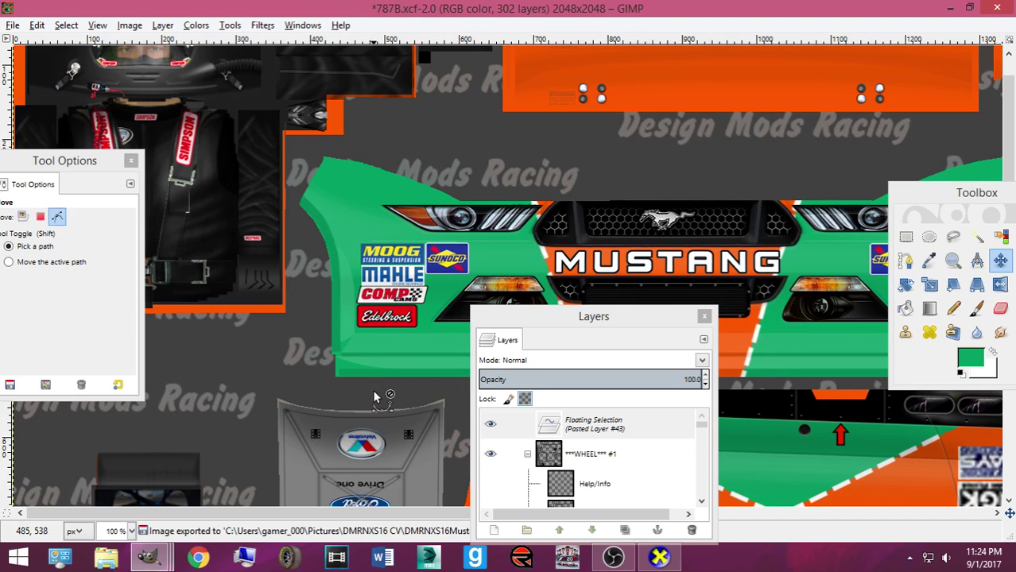
scroll(368, 391, "down", 7)
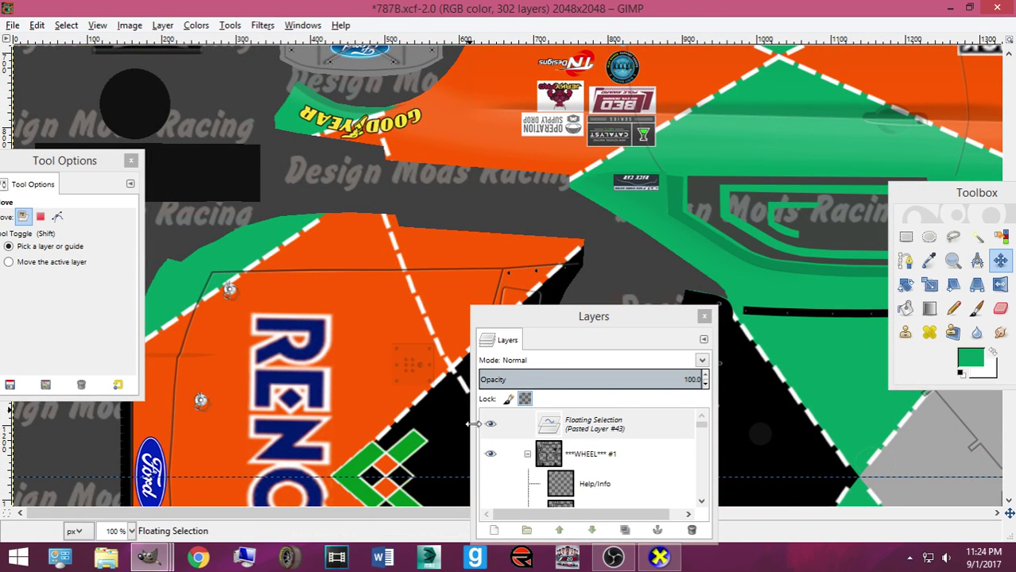
left_click(659, 557)
left_click_drag(587, 518, 558, 386)
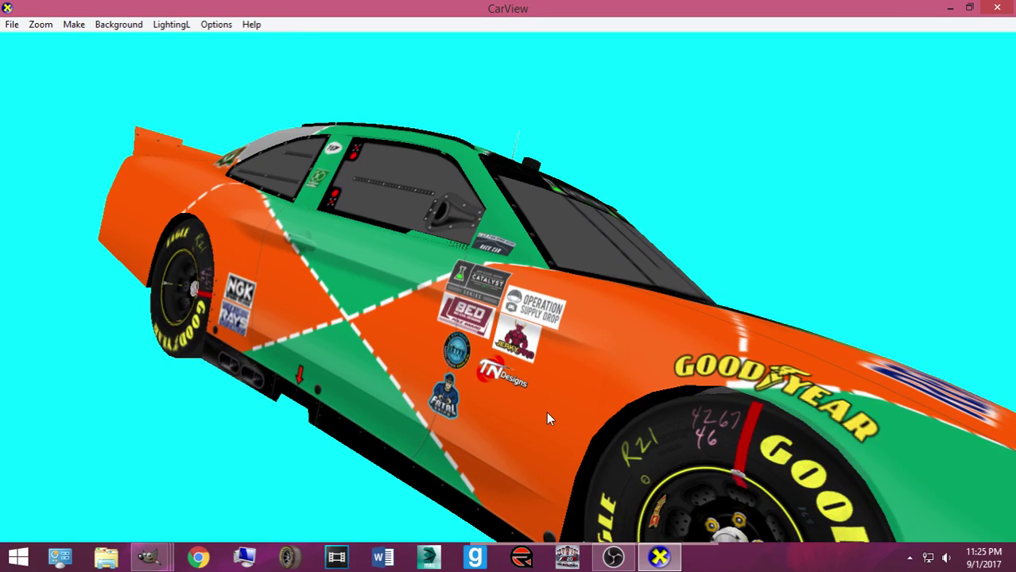
Back in GIMP, anchor the floating mirrored bumper piece into the layer
mouse_move(149, 558)
left_click(109, 483)
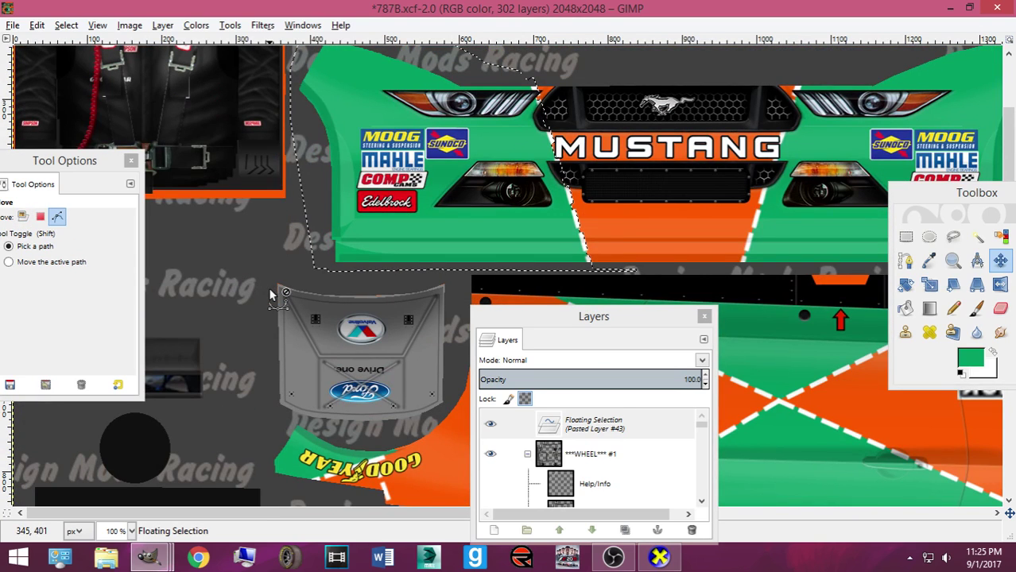
left_click(321, 309)
On Layer #2, pick the Paths tool and zoom in on the GOODYEAR strip
left_click(583, 429)
left_click(905, 236)
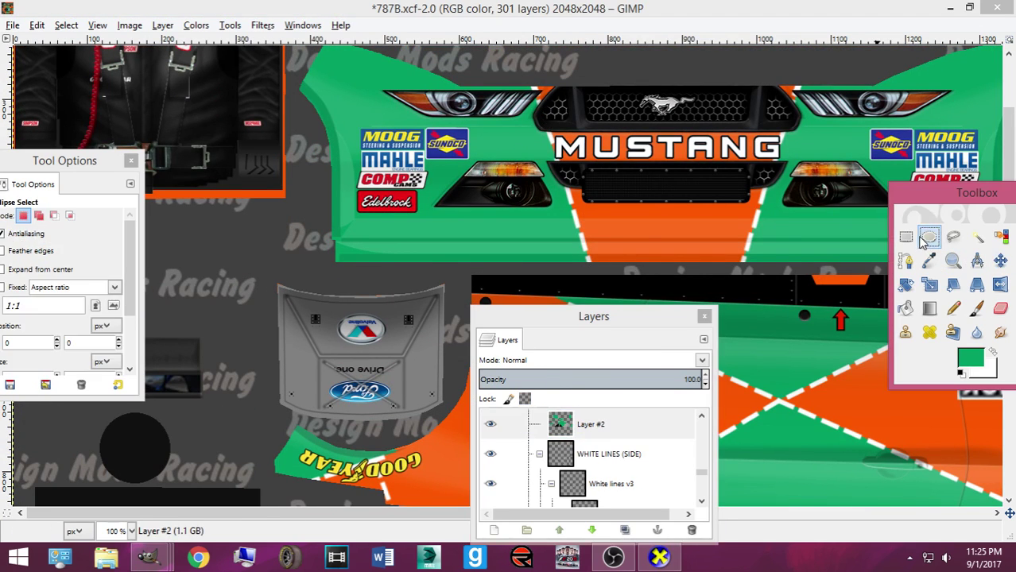
scroll(185, 355, "down", 5)
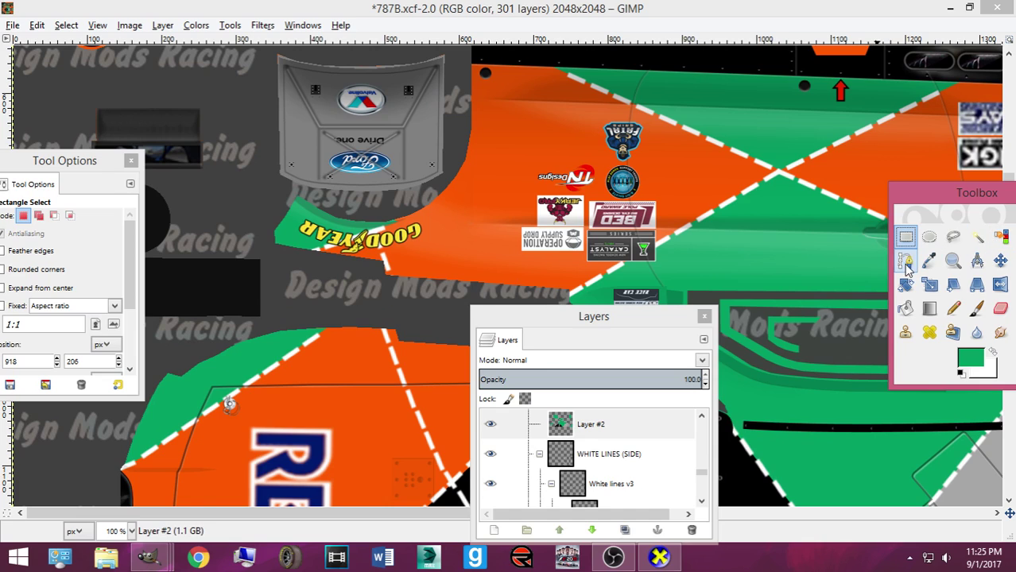
left_click(906, 261)
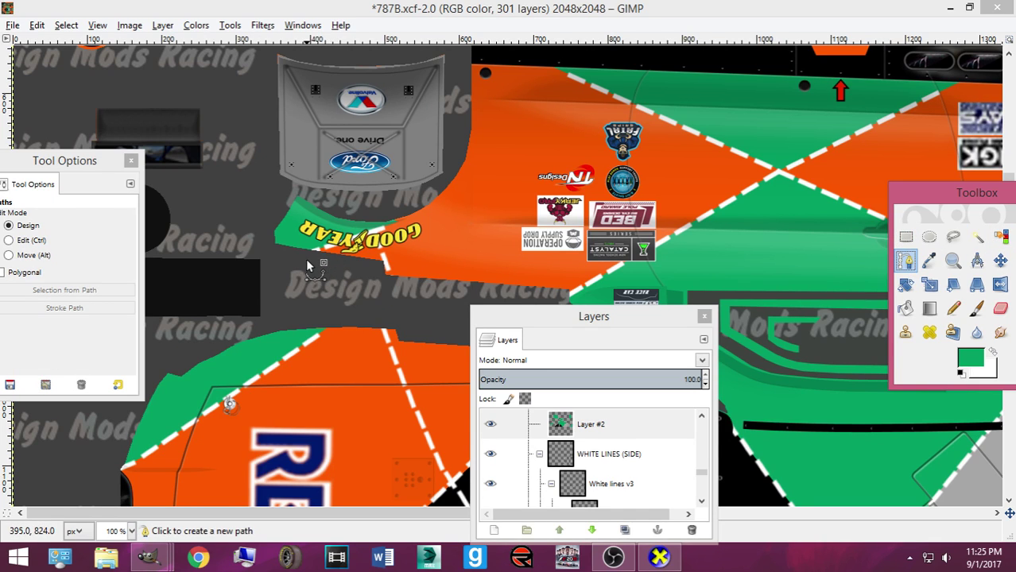
key("plus")
key("plus")
left_click_drag(60, 168, 153, 318)
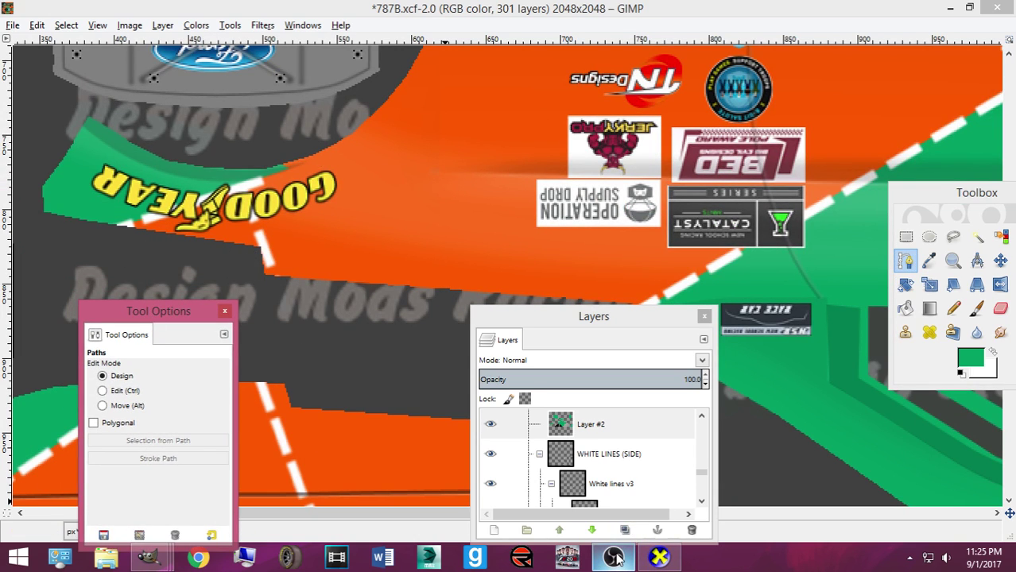
Trace a path around the green band, convert it to a selection, cut and paste it
left_click_drag(115, 240, 319, 170)
left_click(285, 114)
left_click(58, 94)
left_click(18, 226)
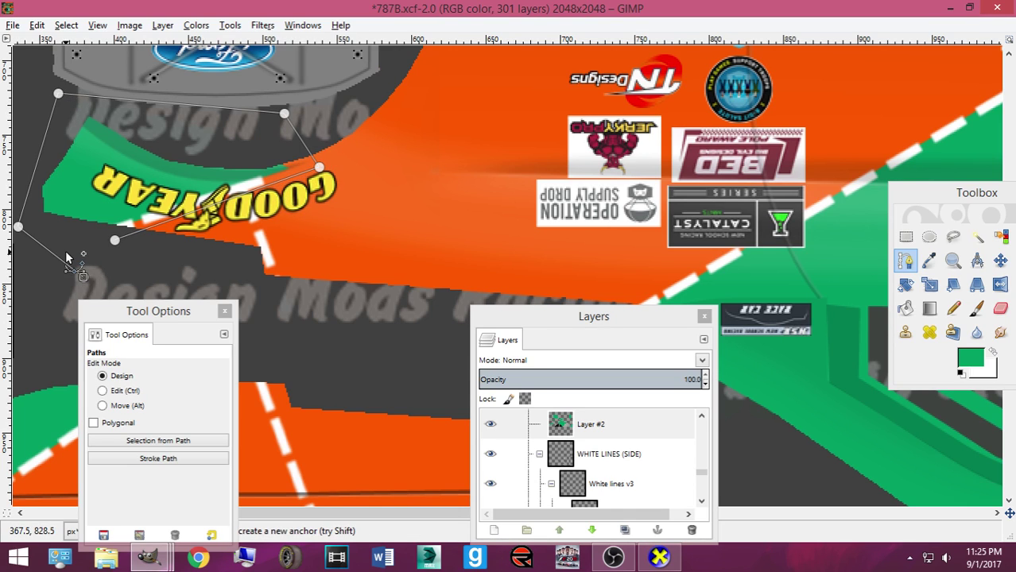
key("Return")
key("ctrl+x")
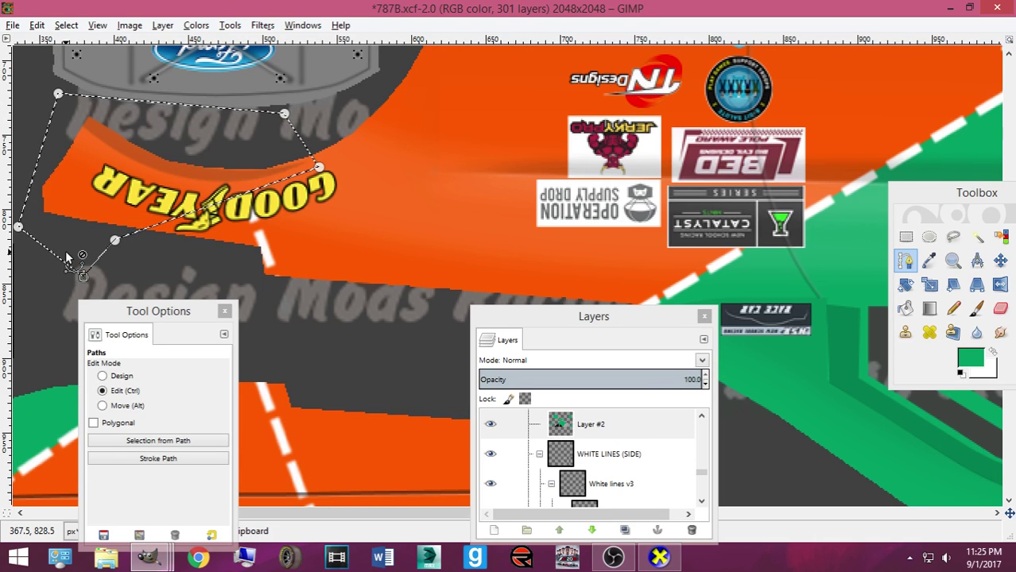
key("ctrl+v")
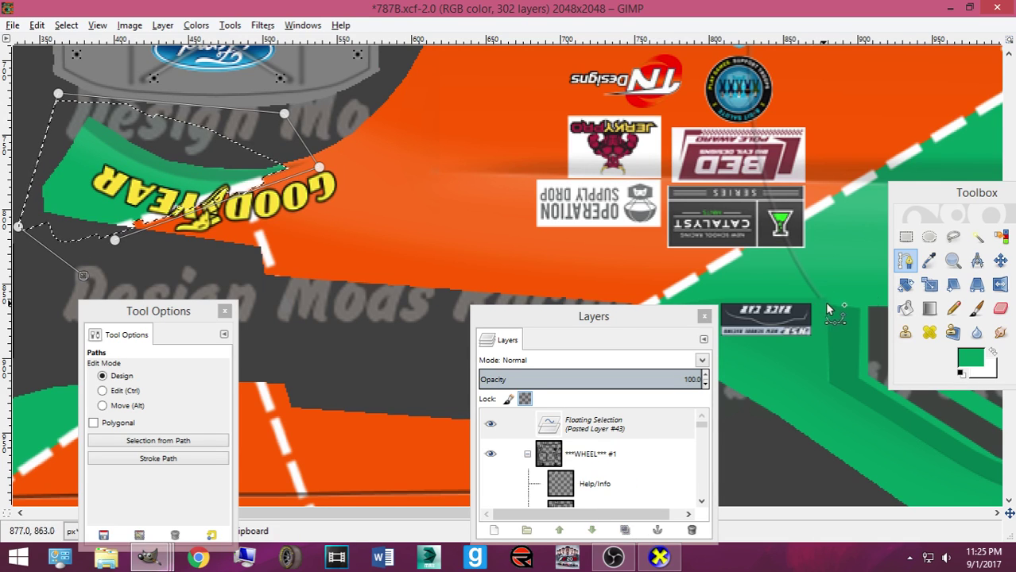
Nudge the pasted green band up slightly and re-export the texture
left_click(999, 260)
key("Up")
key("Up")
key("Up")
key("Up")
key("Up")
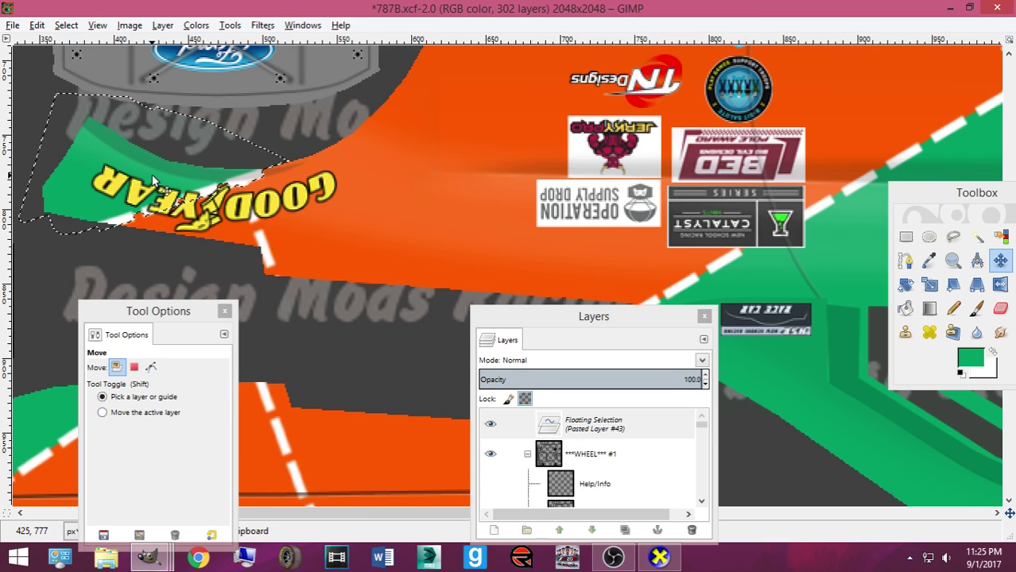
key("ctrl")
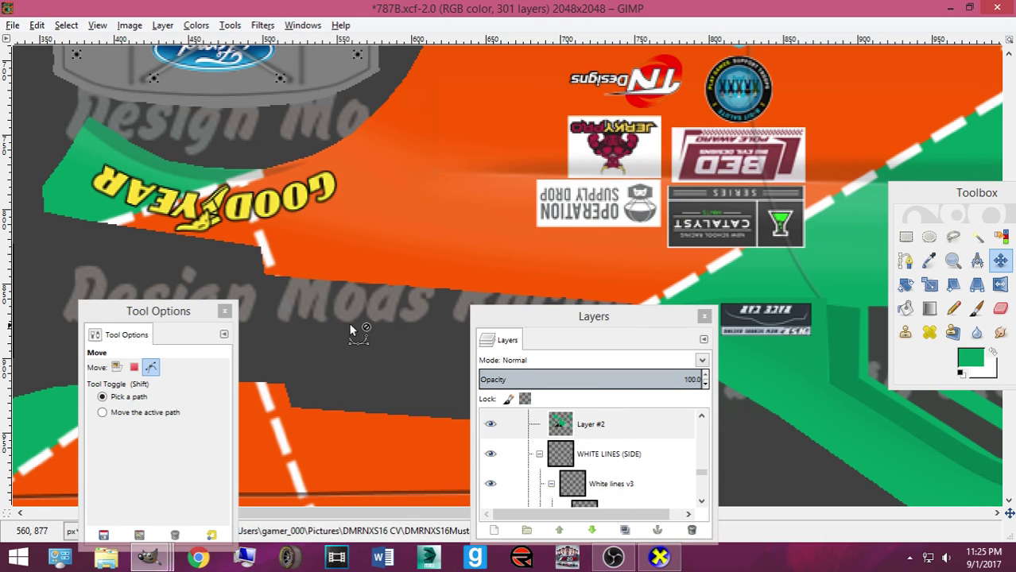
scroll(355, 330, "down", 6)
Outline the green stripe near the wheel opening with a path and turn it into a selection
left_click_drag(423, 513, 211, 454)
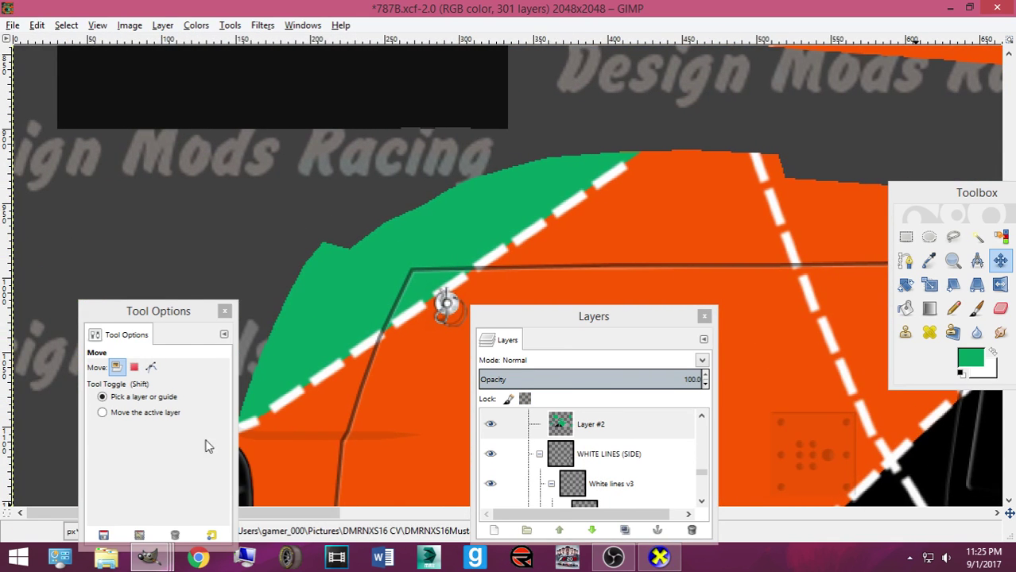
left_click_drag(169, 318, 68, 314)
left_click(905, 260)
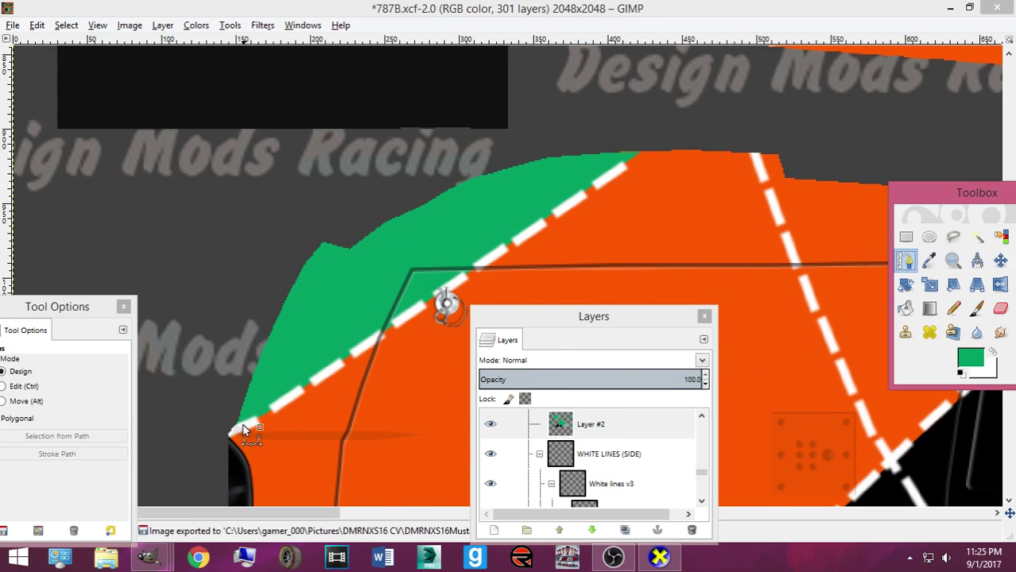
left_click(233, 451)
left_click(712, 119)
left_click(343, 175)
left_click(198, 267)
left_click(177, 427)
key("Return")
Copy and paste the stripe, nudge it up and left, and export to Mustang_diffuse.dds
key("ctrl+c")
key("ctrl+v")
key("ctrl+v")
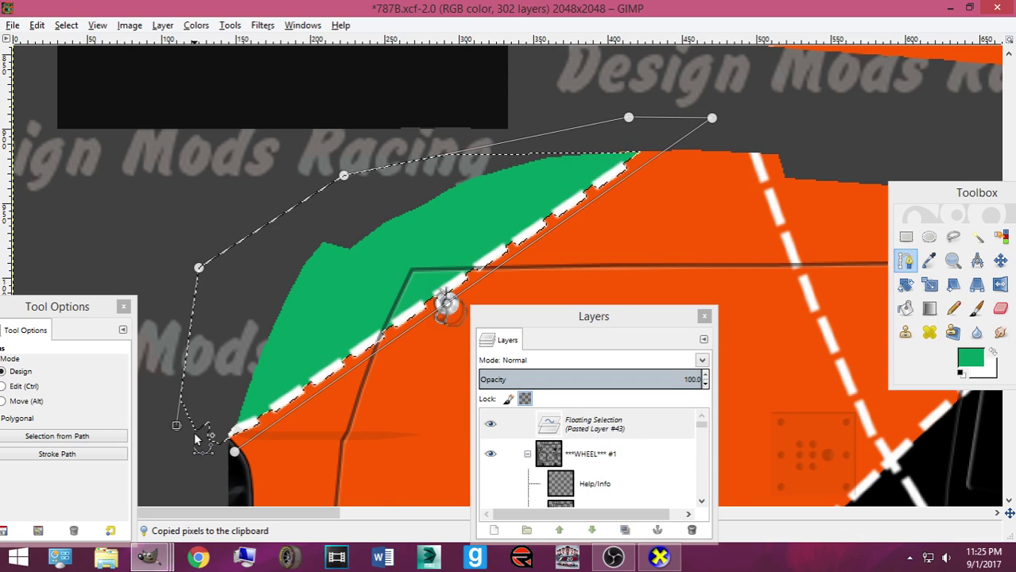
left_click(999, 260)
left_click(424, 251)
key("Up")
key("Up")
key("Left")
key("Left")
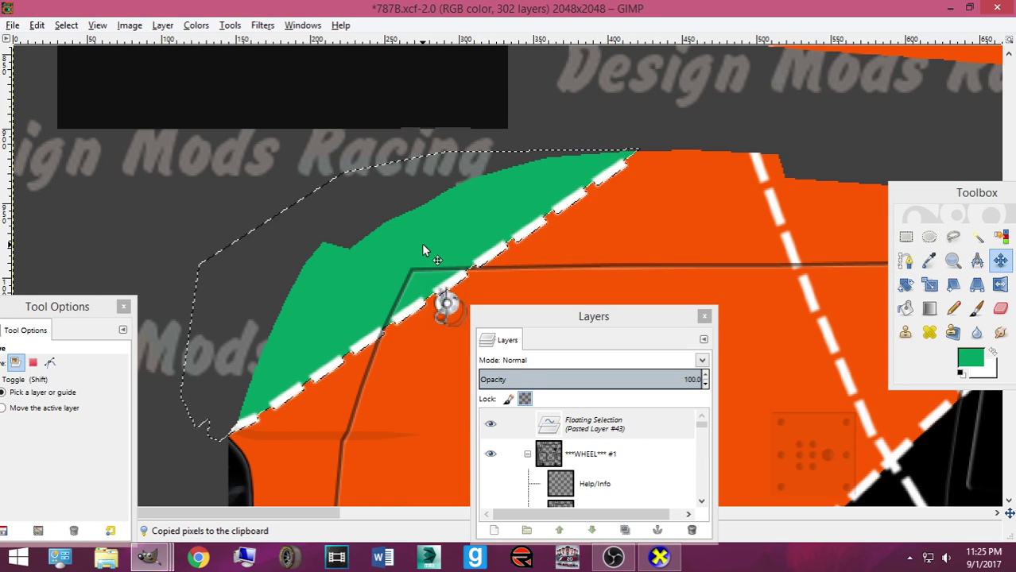
key("ctrl+e")
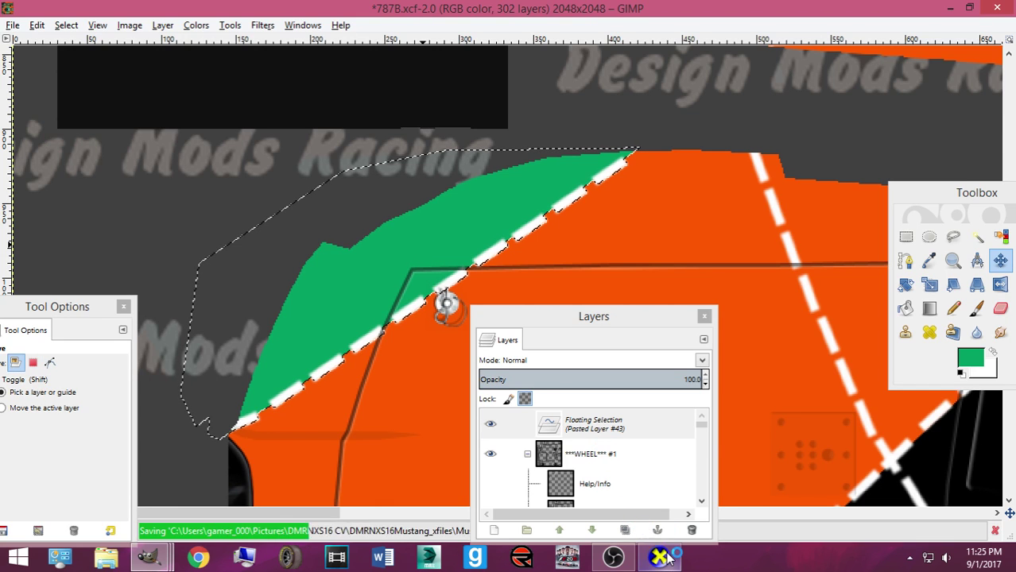
left_click(659, 556)
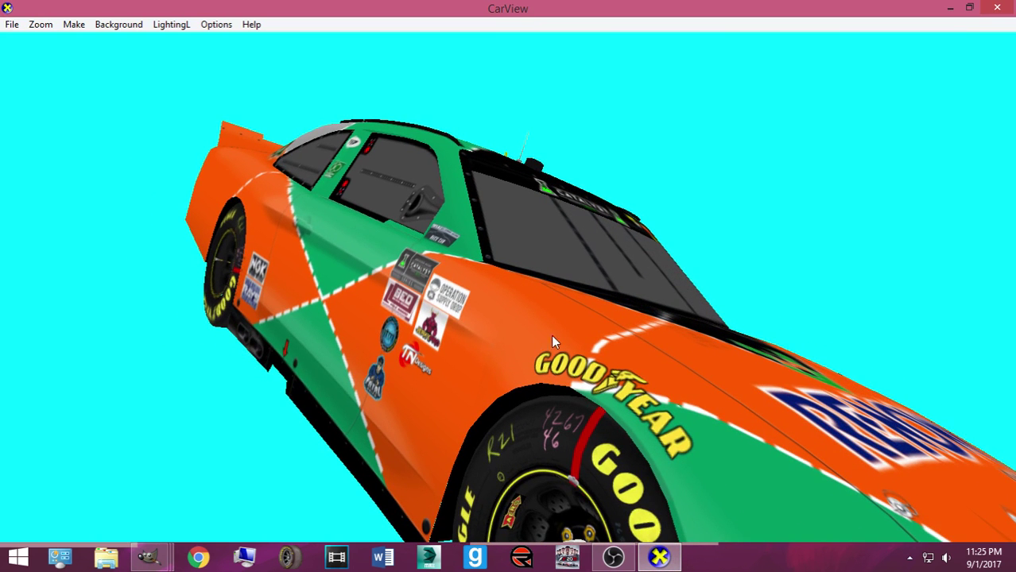
Nudge the green fender piece up in GIMP and re-export, checking the front in CarView
left_click_drag(680, 304, 554, 267)
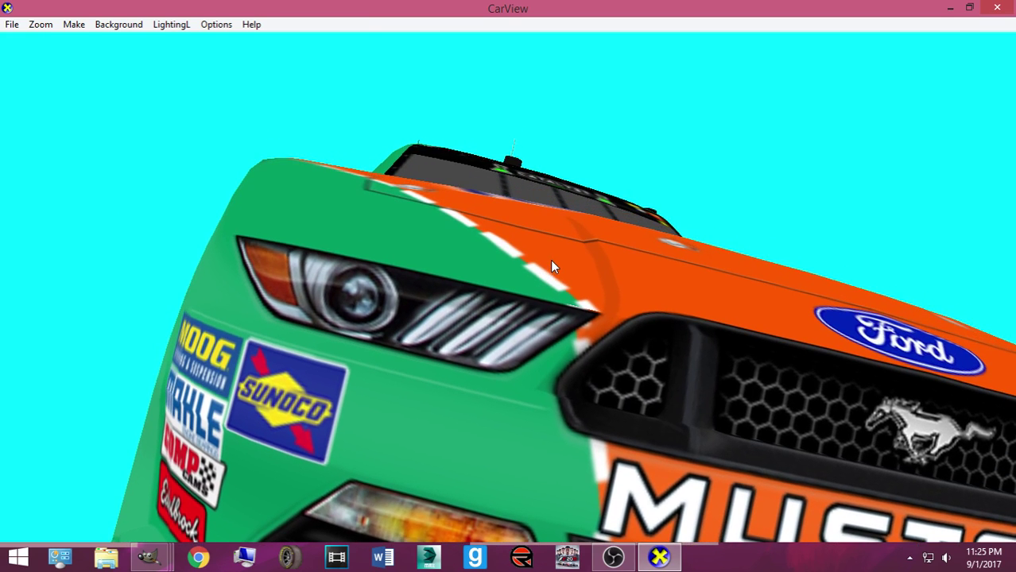
mouse_move(148, 556)
left_click(95, 477)
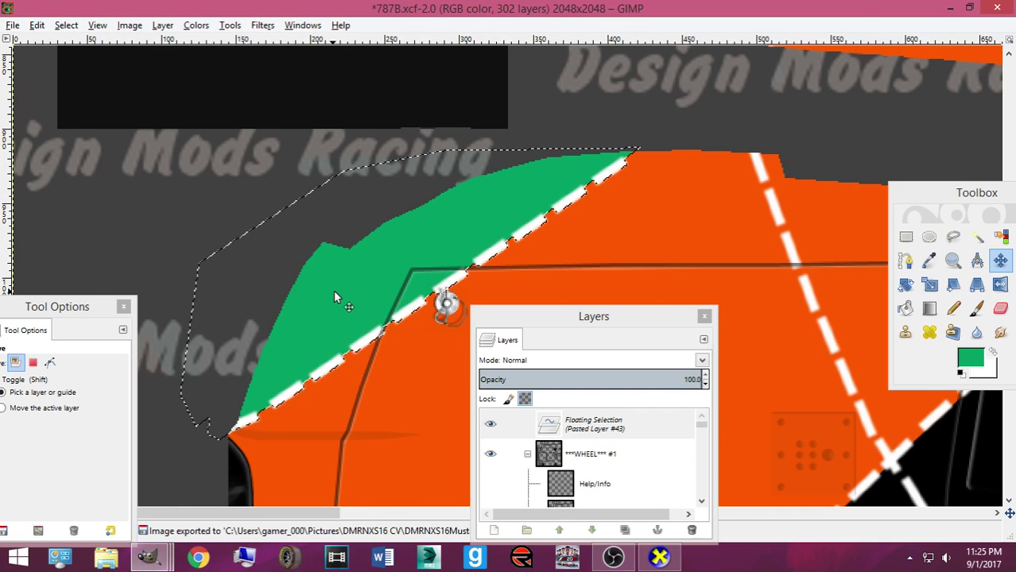
key("Up")
key("Up")
key("Up")
key("Up")
key("Up")
key("Up")
key("Up")
key("Up")
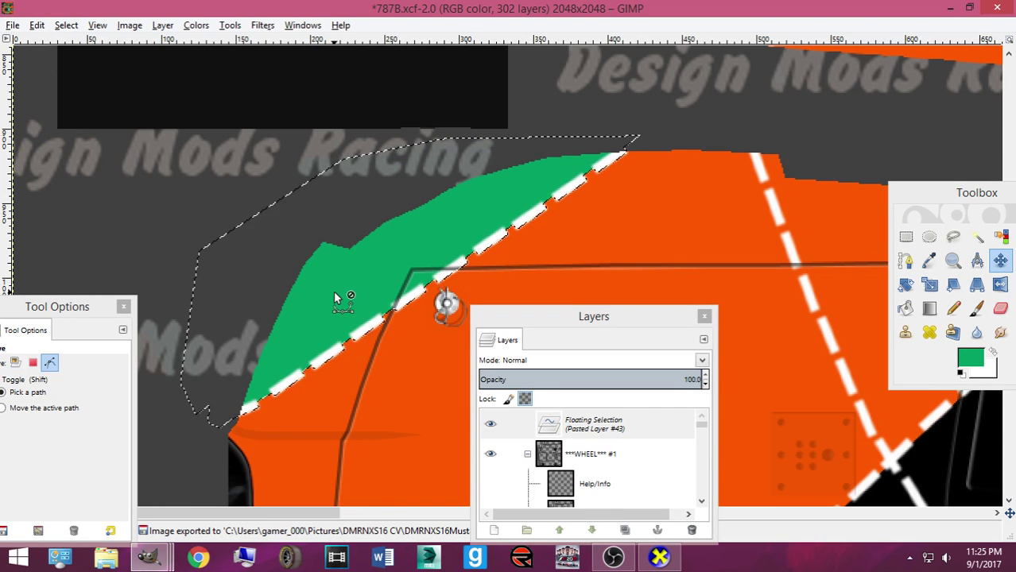
key("ctrl+e")
key("alt+Tab")
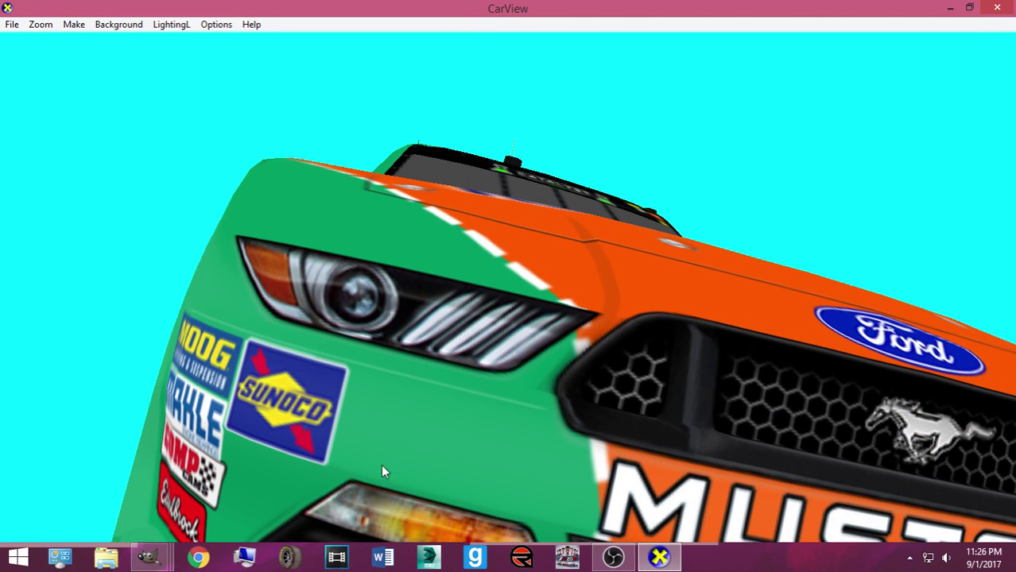
Re-export the texture twice more, checking the CarView preview after each export
mouse_move(136, 550)
left_click(95, 469)
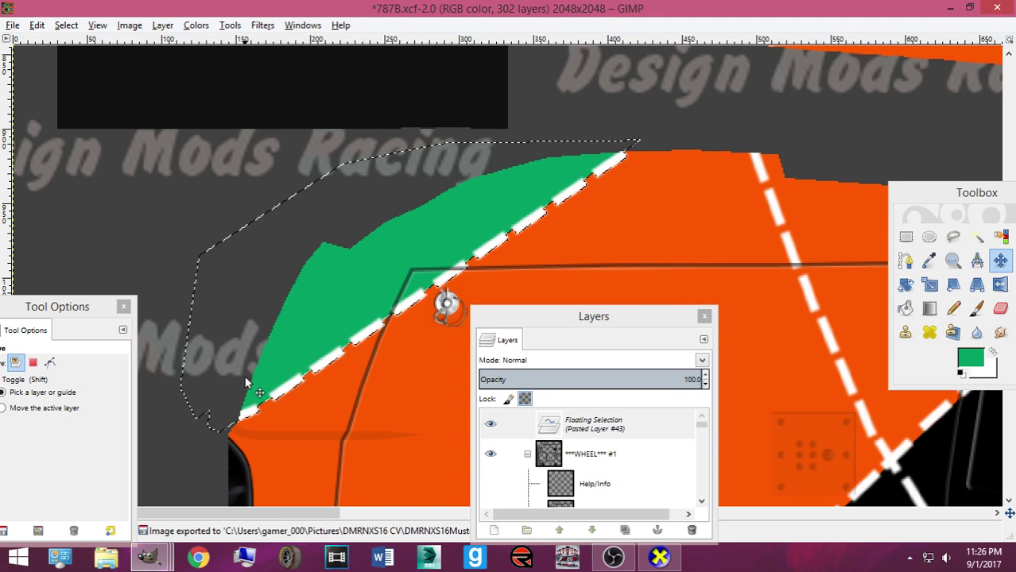
key("ctrl+e")
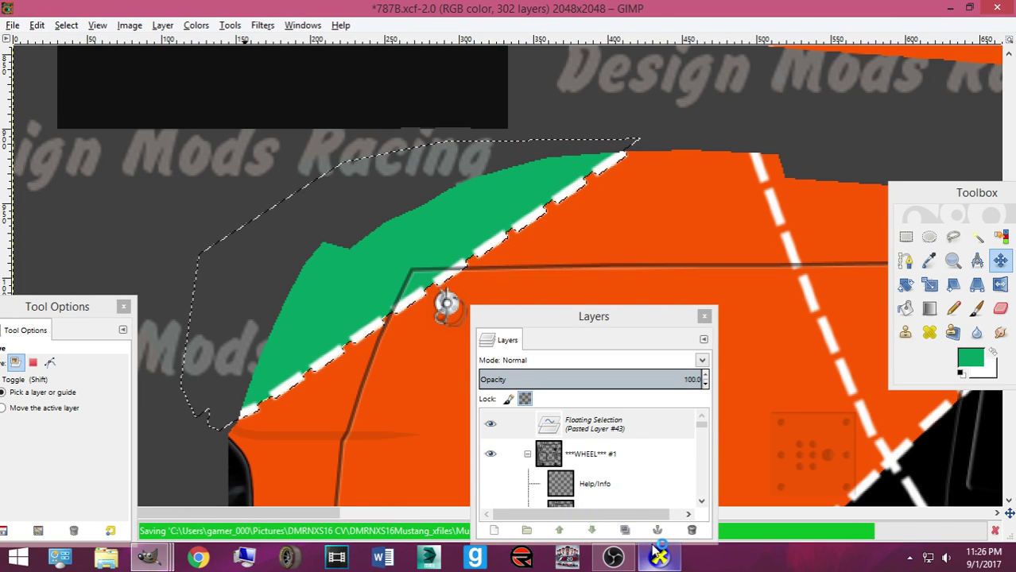
left_click(650, 552)
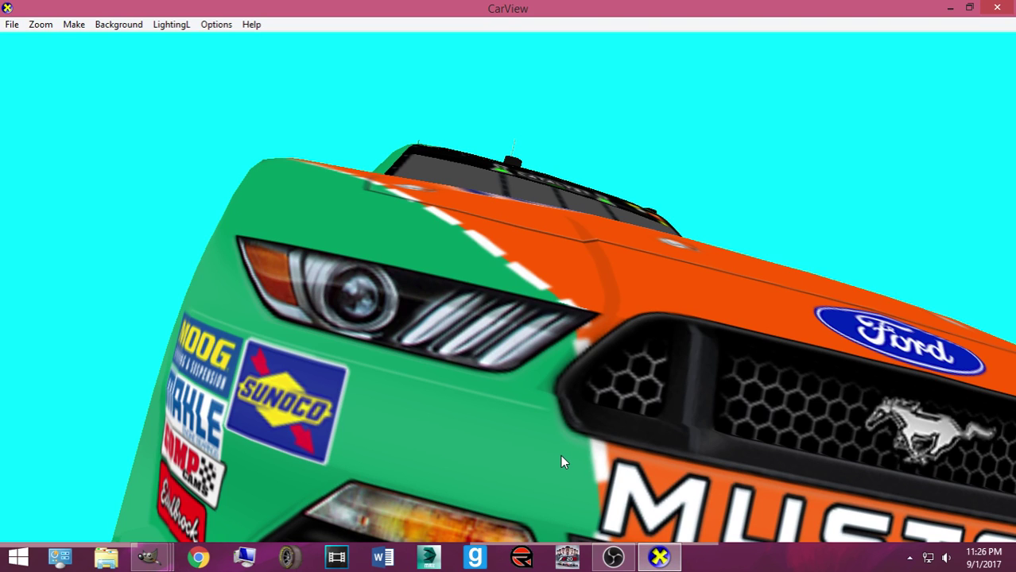
mouse_move(149, 556)
left_click(125, 477)
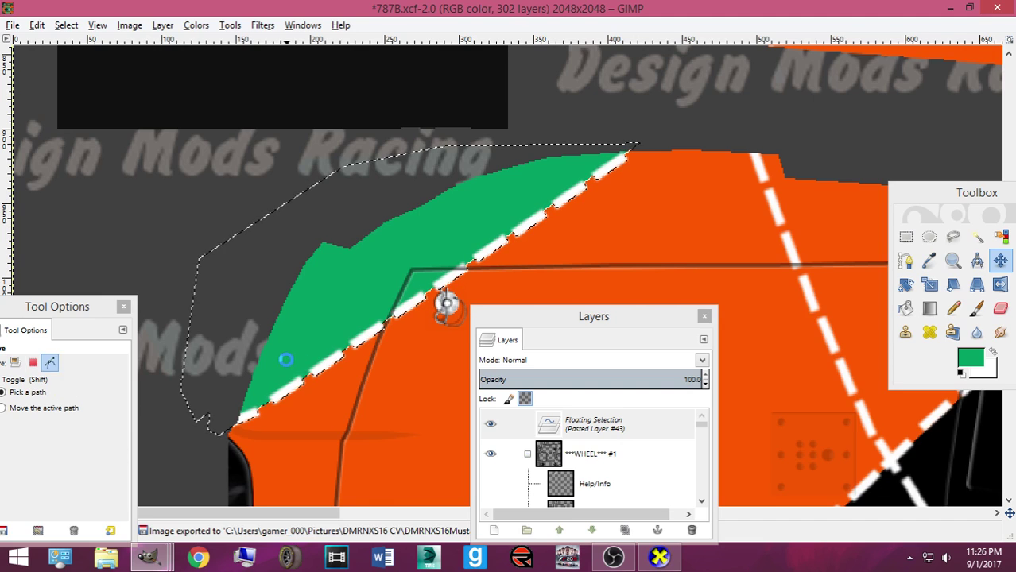
key("ctrl+e")
mouse_move(659, 557)
left_click(660, 470)
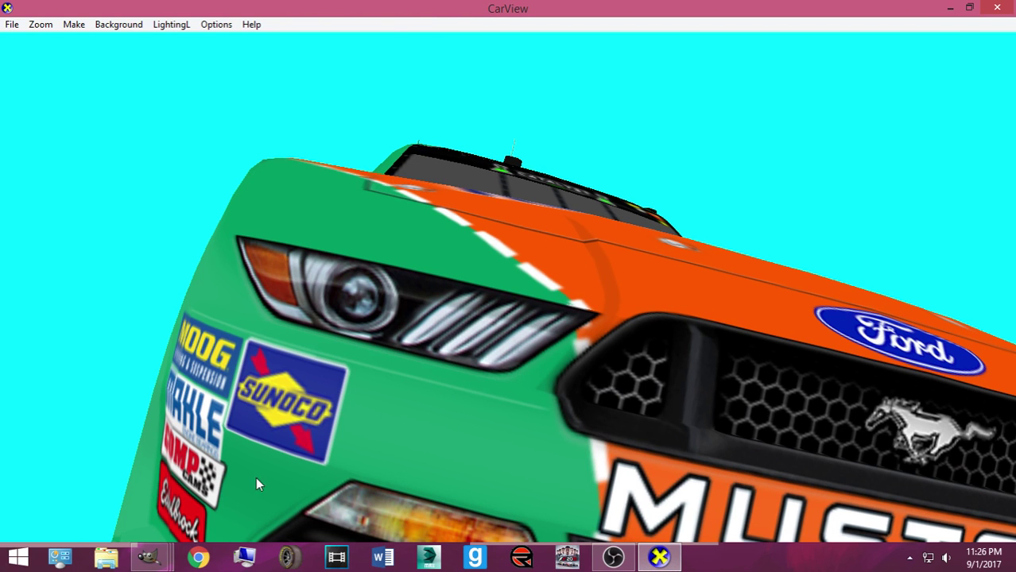
Zoom the CarView preview, then re-export once more and return to check the fender
left_click(148, 558)
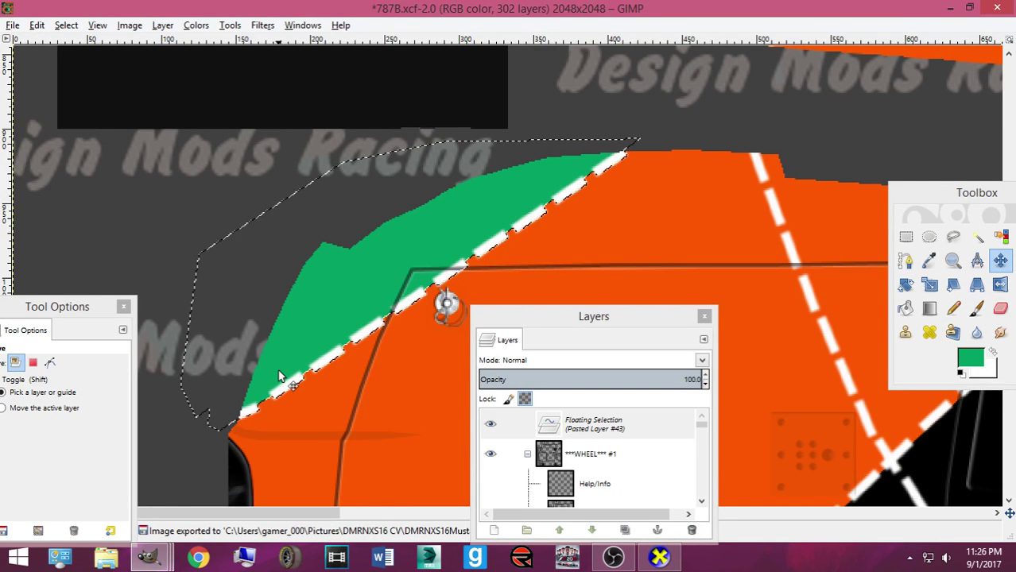
left_click(666, 554)
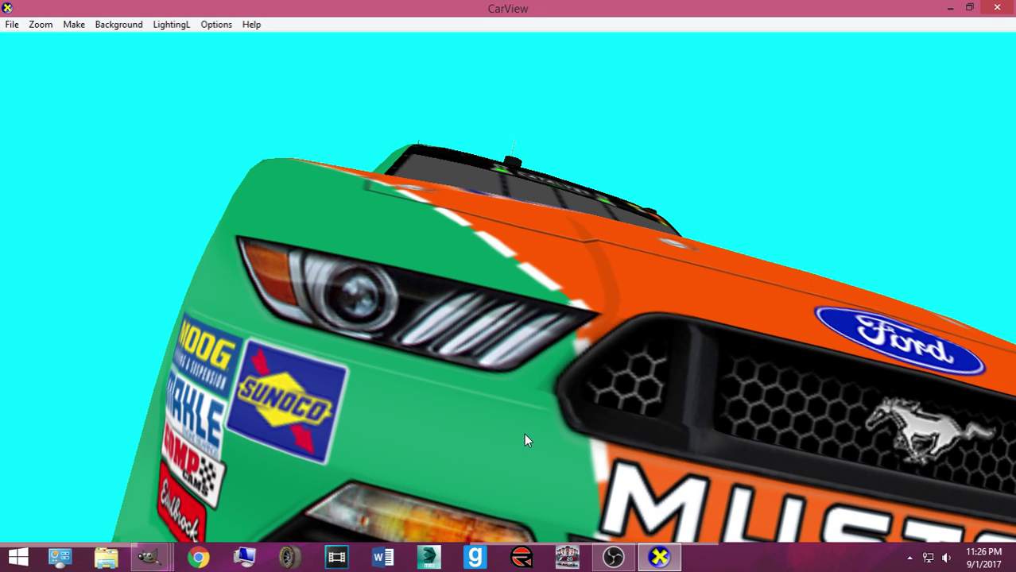
scroll(476, 401, "up", 5)
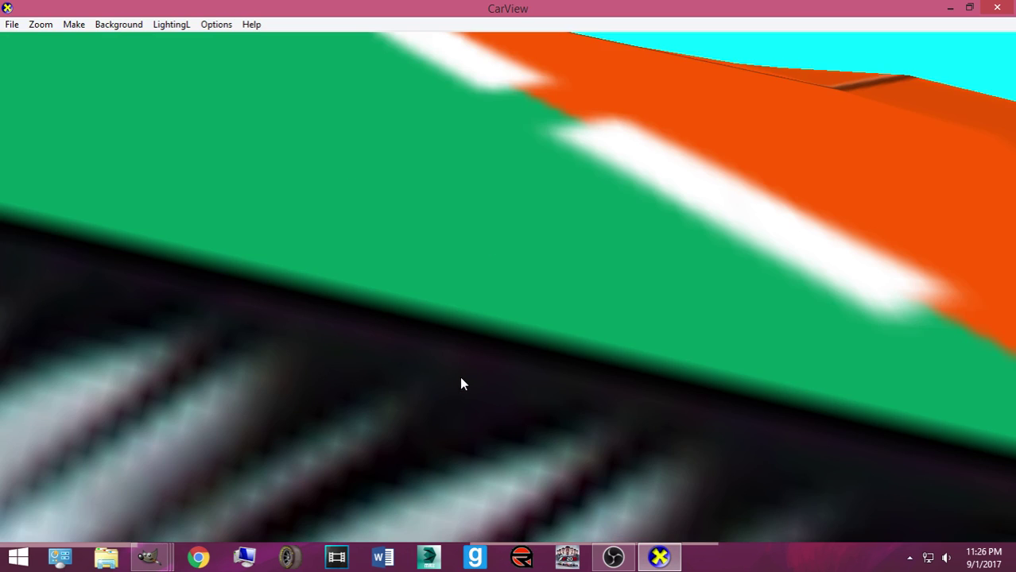
scroll(442, 383, "down", 5)
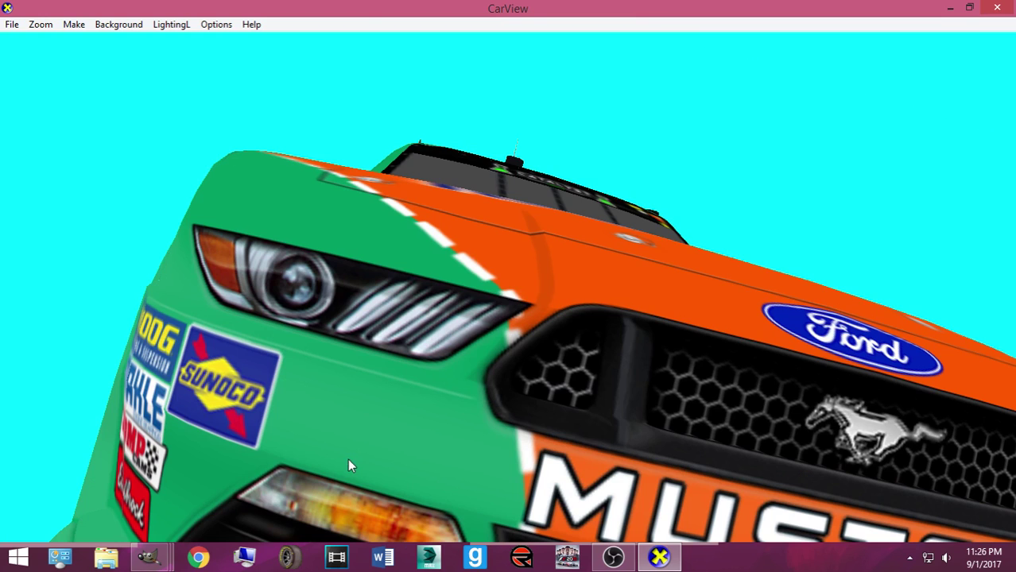
mouse_move(147, 566)
left_click(98, 477)
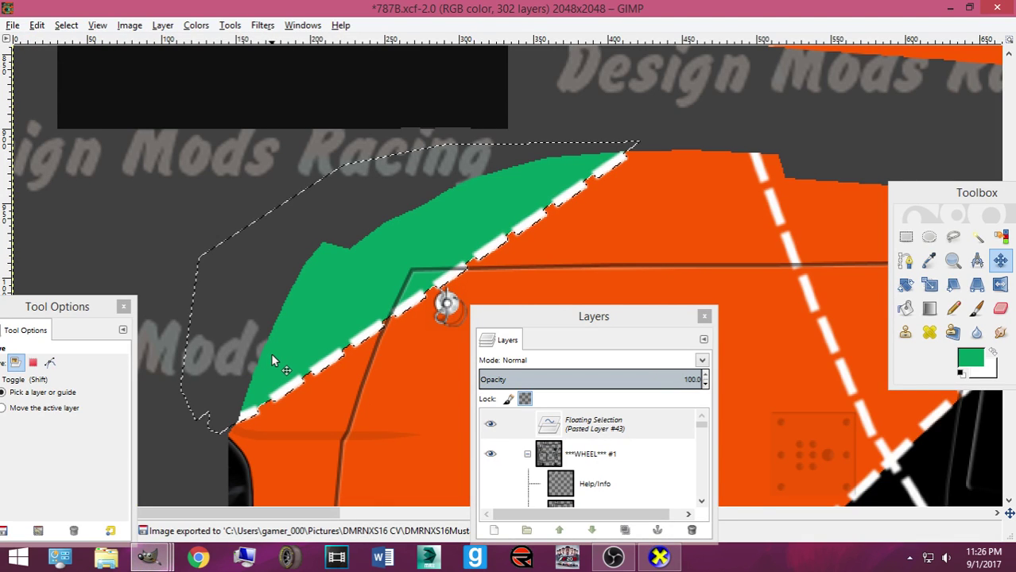
key("ctrl+e")
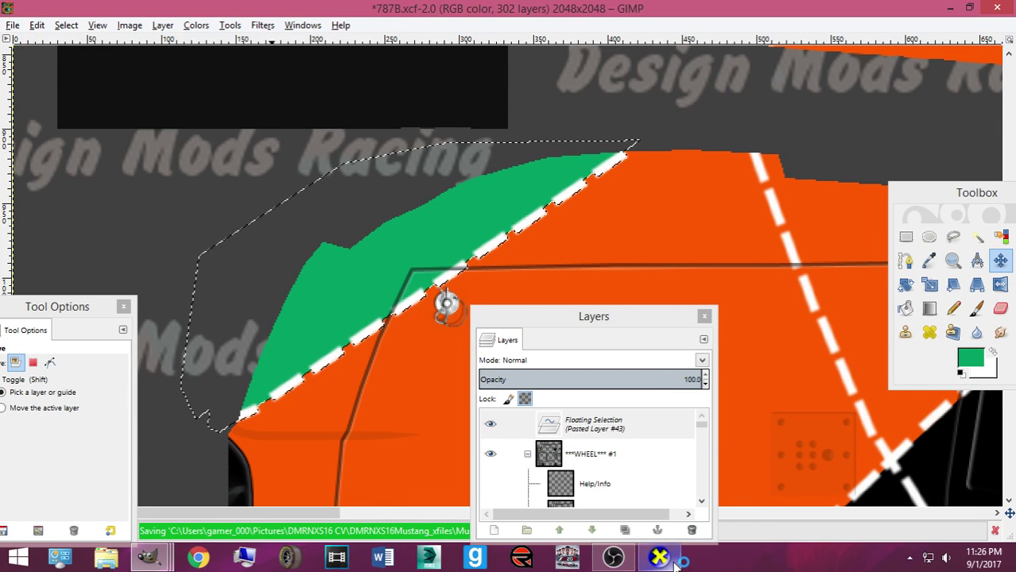
left_click(672, 561)
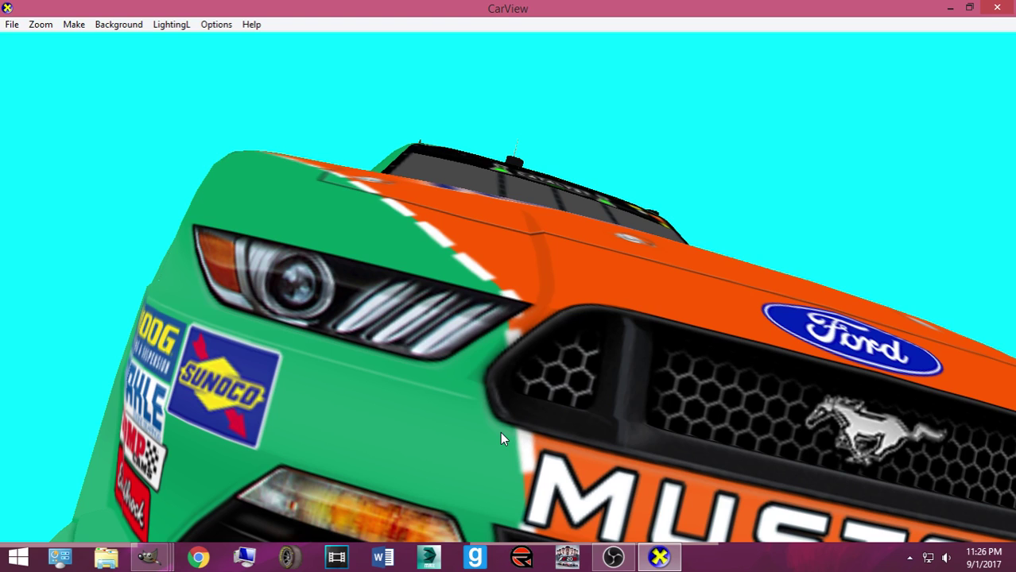
Zoom and orbit the car to a front-left view showing the RENOWN hood and front wheel
scroll(467, 414, "up", 5)
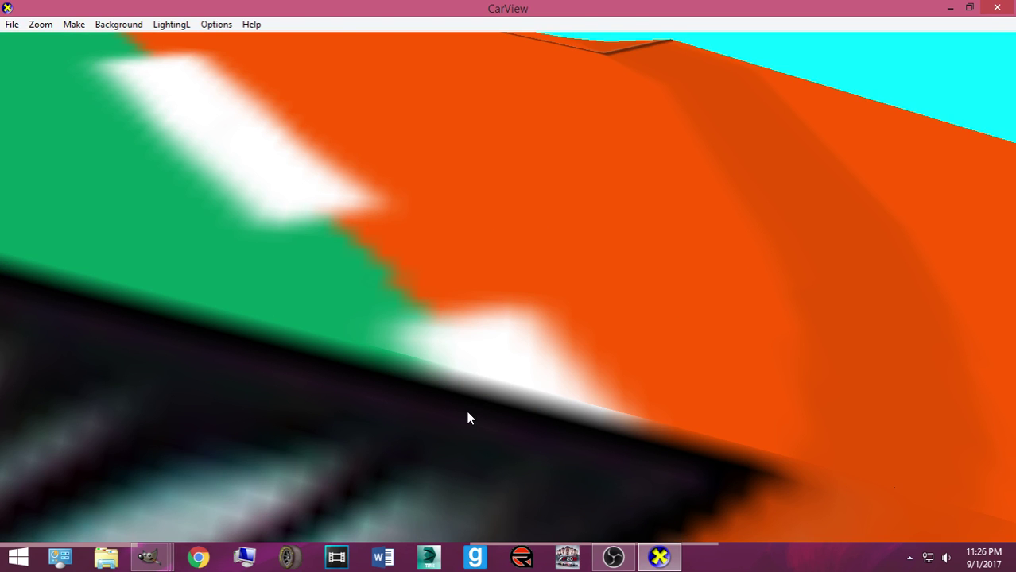
scroll(466, 414, "down", 5)
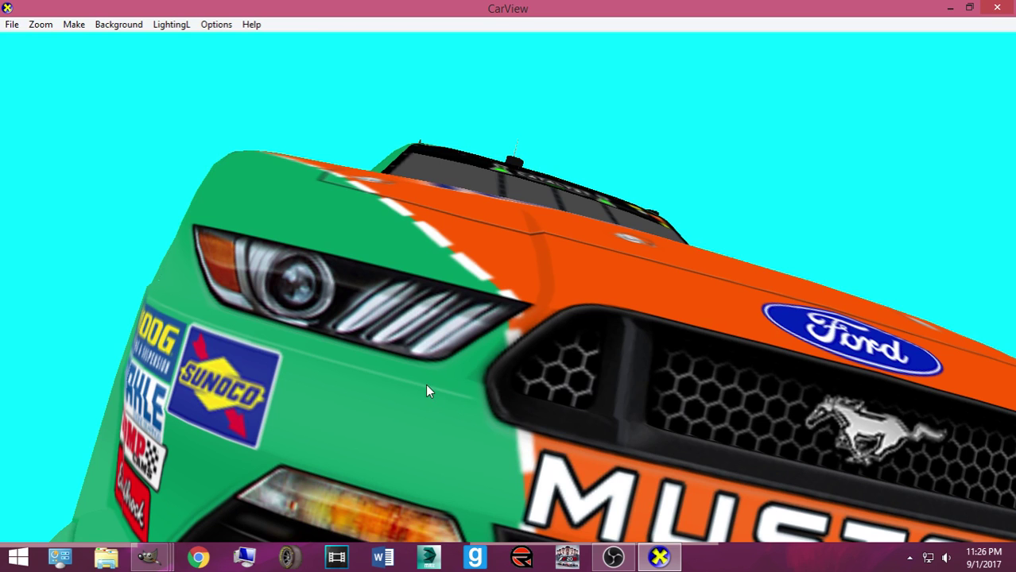
scroll(373, 334, "down", 2)
scroll(359, 331, "down", 4)
left_click_drag(376, 353, 553, 389)
scroll(566, 382, "up", 3)
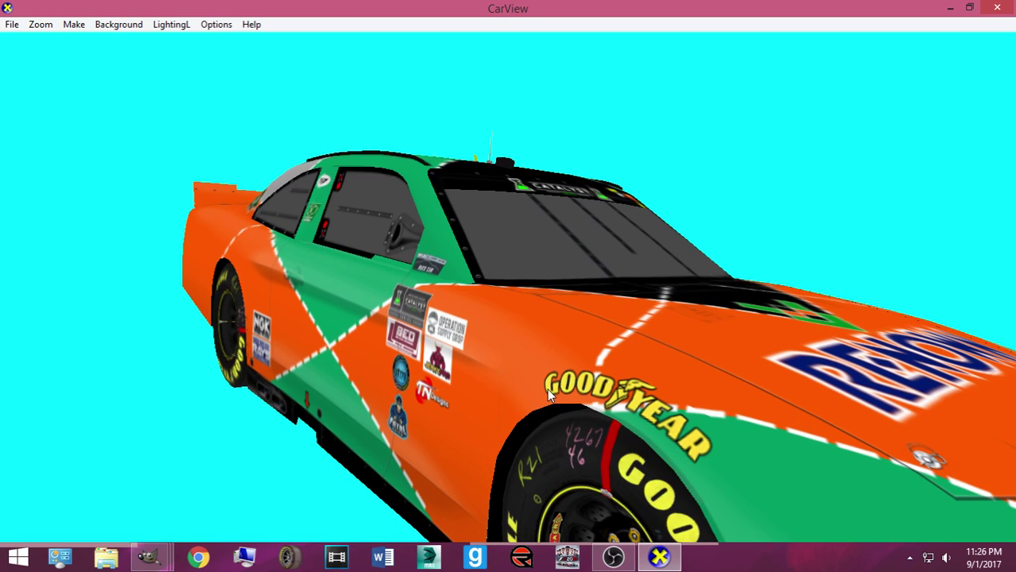
scroll(534, 412, "up", 3)
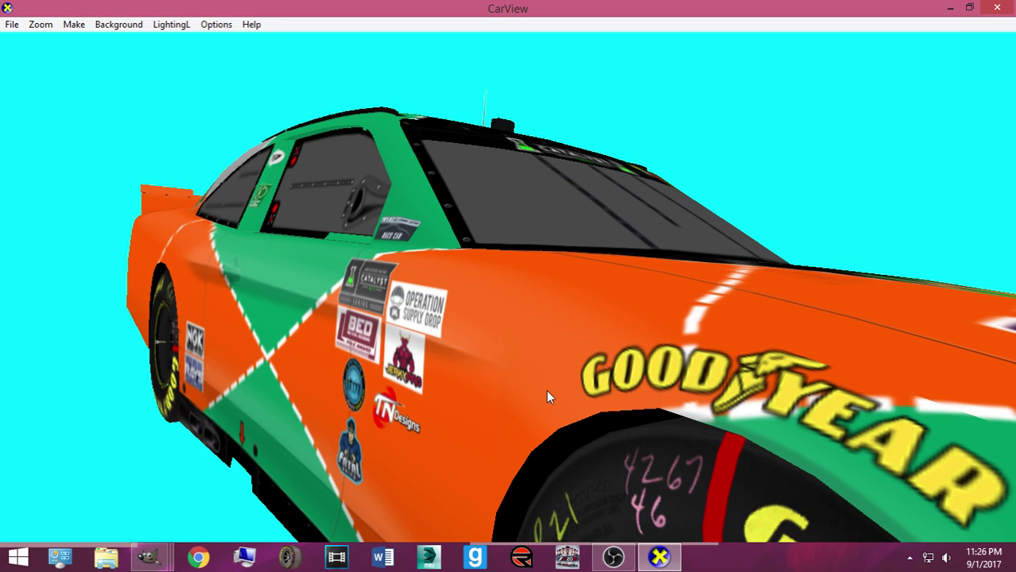
scroll(545, 382, "down", 3)
left_click_drag(545, 367, 475, 362)
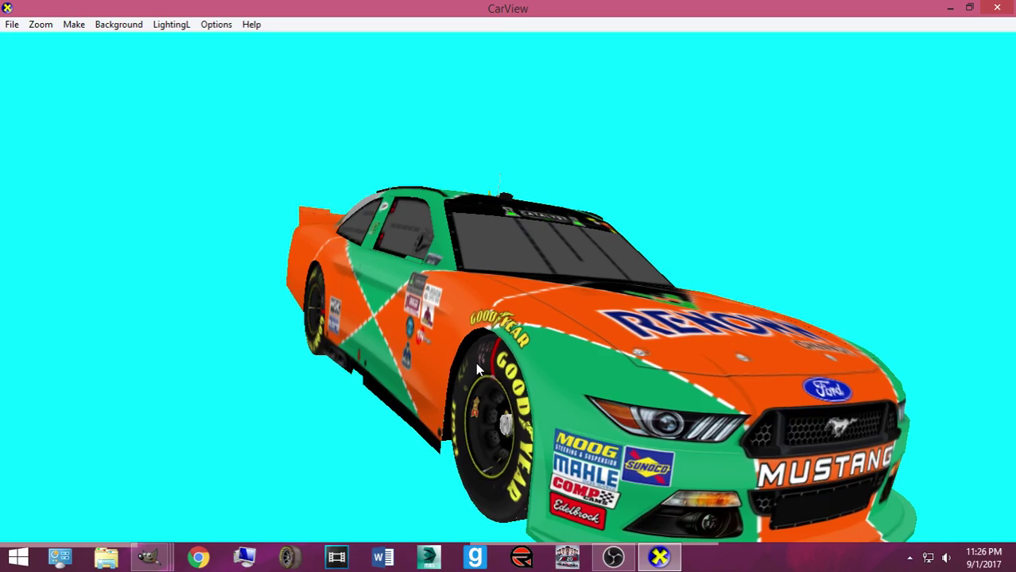
scroll(476, 362, "up", 3)
left_click_drag(537, 371, 537, 364)
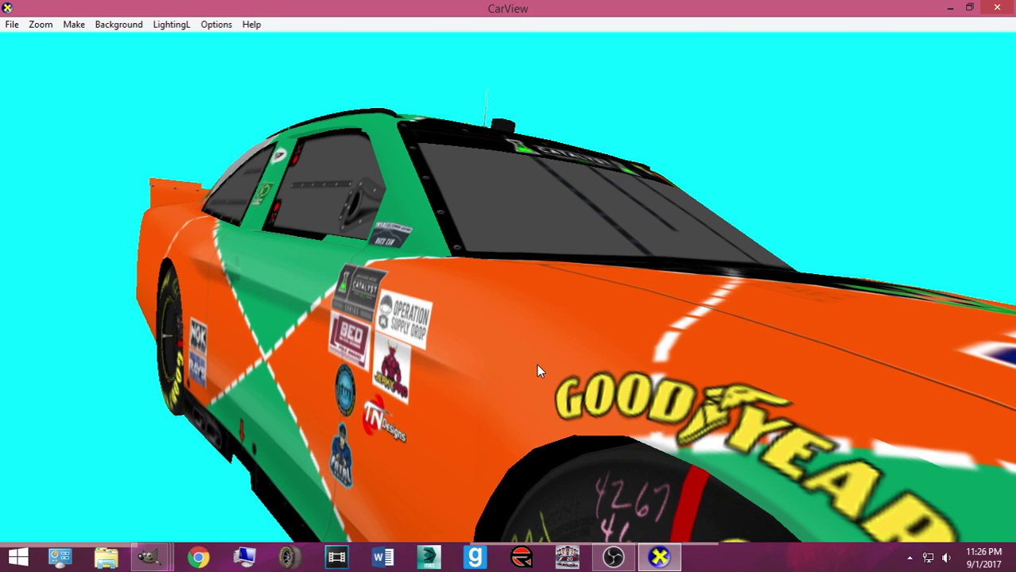
Return to GIMP, save 787B.xcf, and zoom out to view the whole livery sheet
mouse_move(148, 556)
left_click(132, 479)
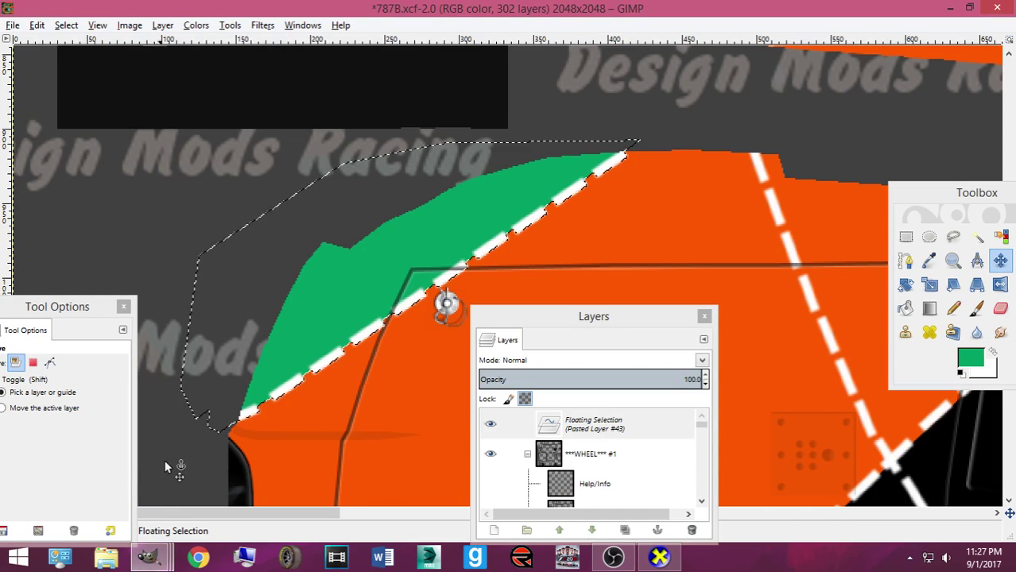
scroll(337, 364, "up", 5)
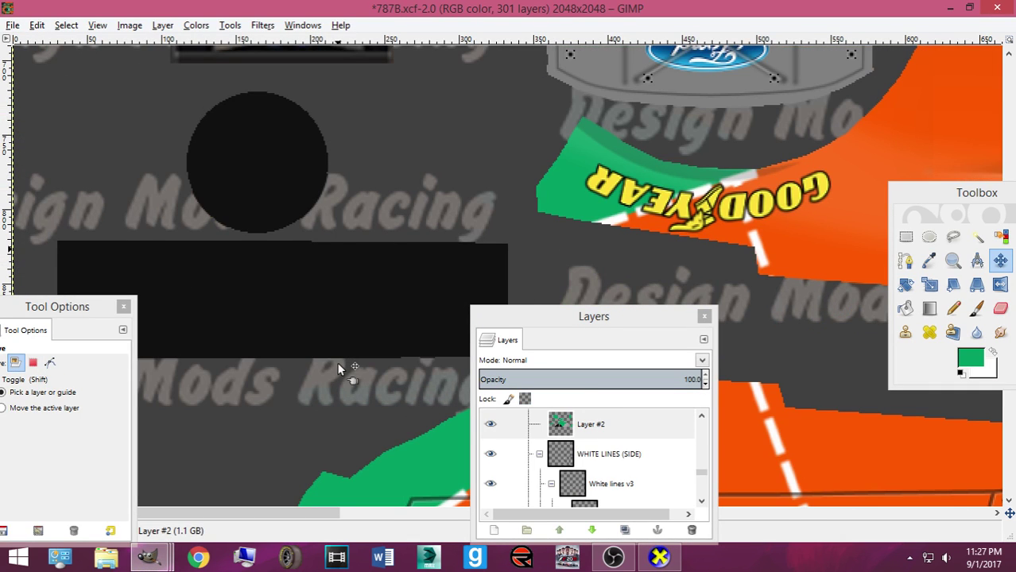
key("ctrl+s")
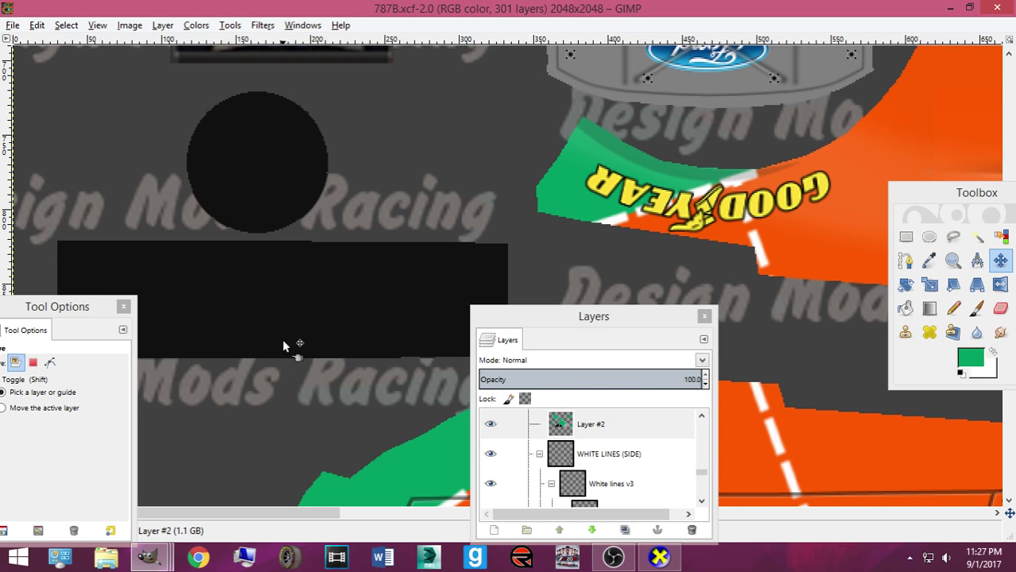
scroll(393, 332, "up", 10)
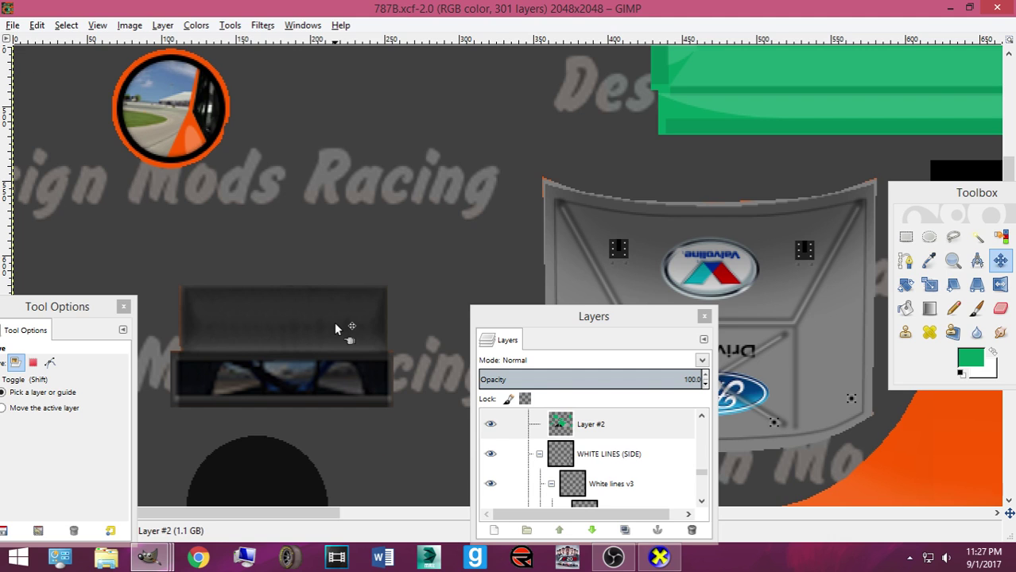
scroll(334, 322, "down", 4)
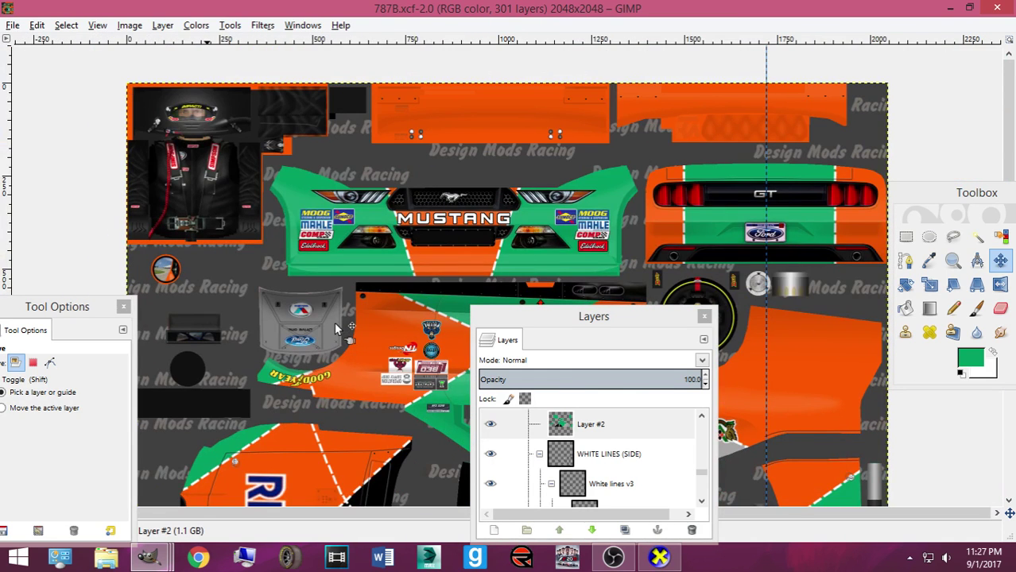
scroll(355, 310, "down", 10)
key("ctrl+s")
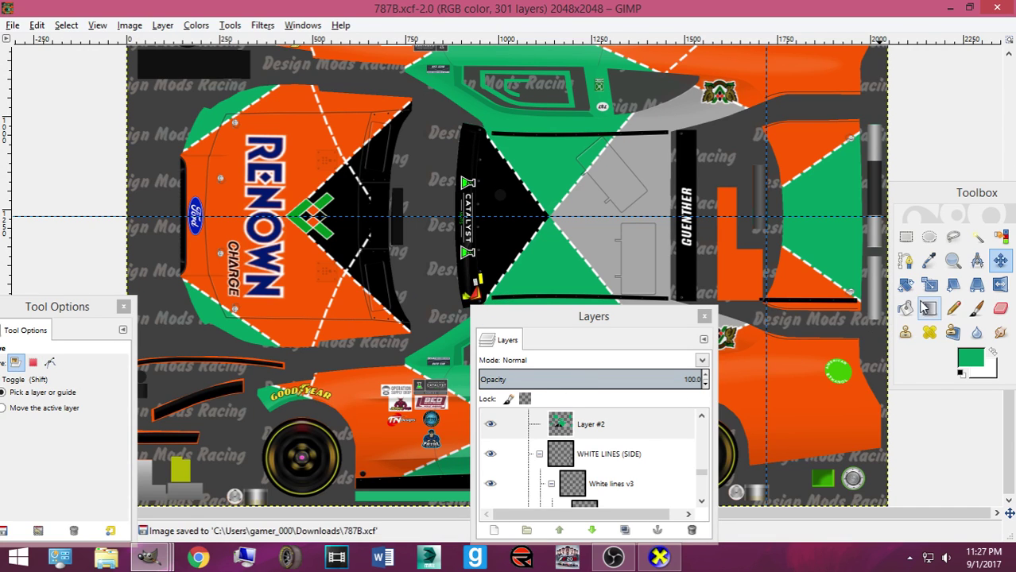
Set the pencil to about size 29, dab a small mark on the texture and save the project
left_click(953, 308)
scroll(157, 423, "up", 7)
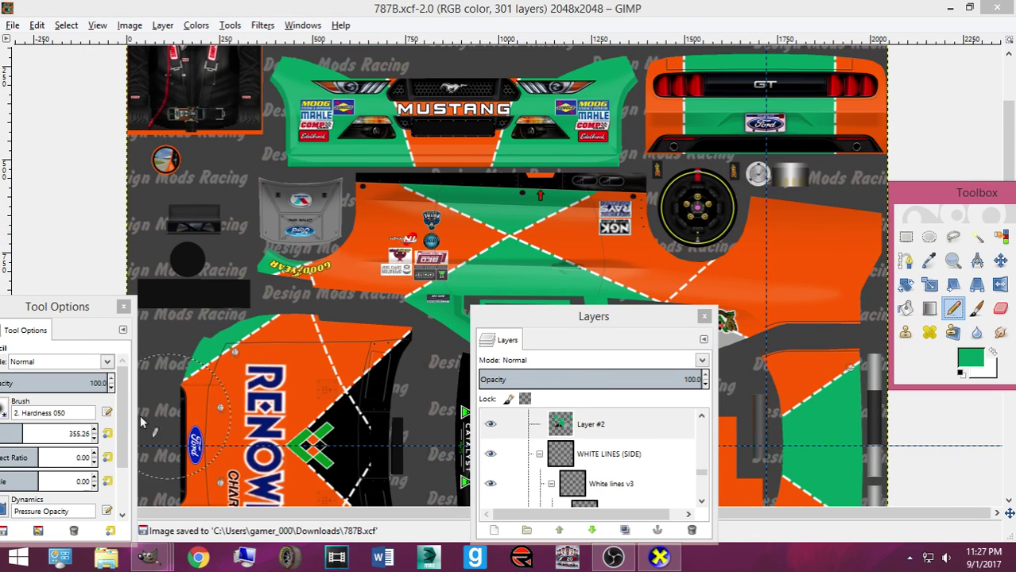
left_click_drag(6, 316, 81, 281)
left_click_drag(85, 399, 62, 398)
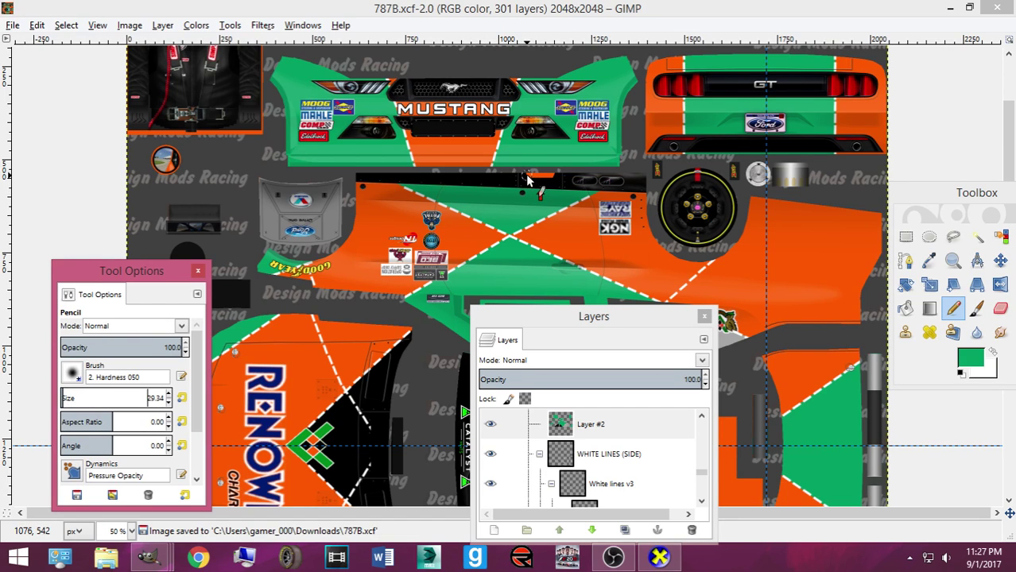
left_click(525, 174)
left_click(504, 176)
key("ctrl+s")
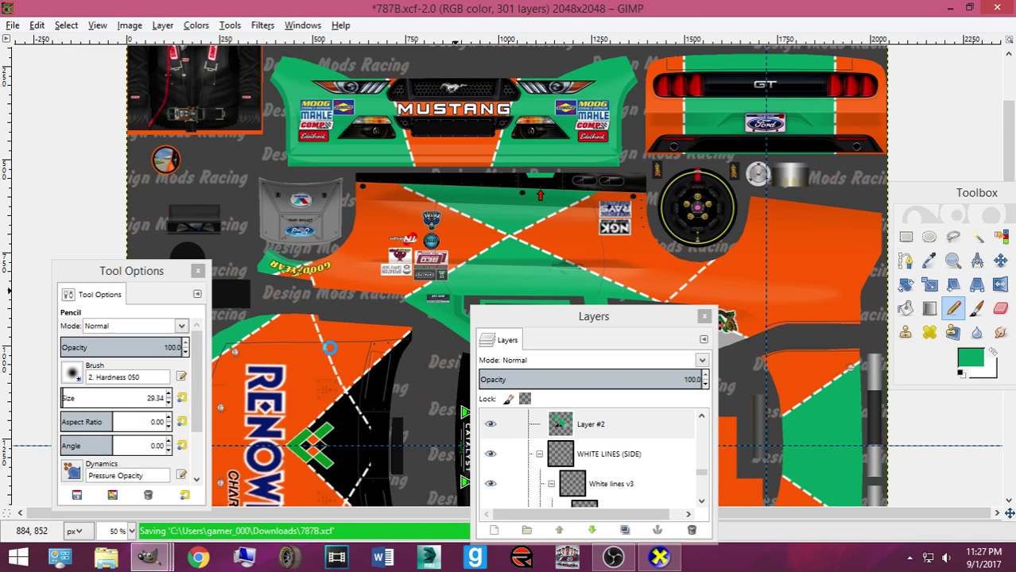
Collapse the WHITE LINES (SIDE) group and make Side Number and Side Number copy visible
scroll(332, 349, "down", 5)
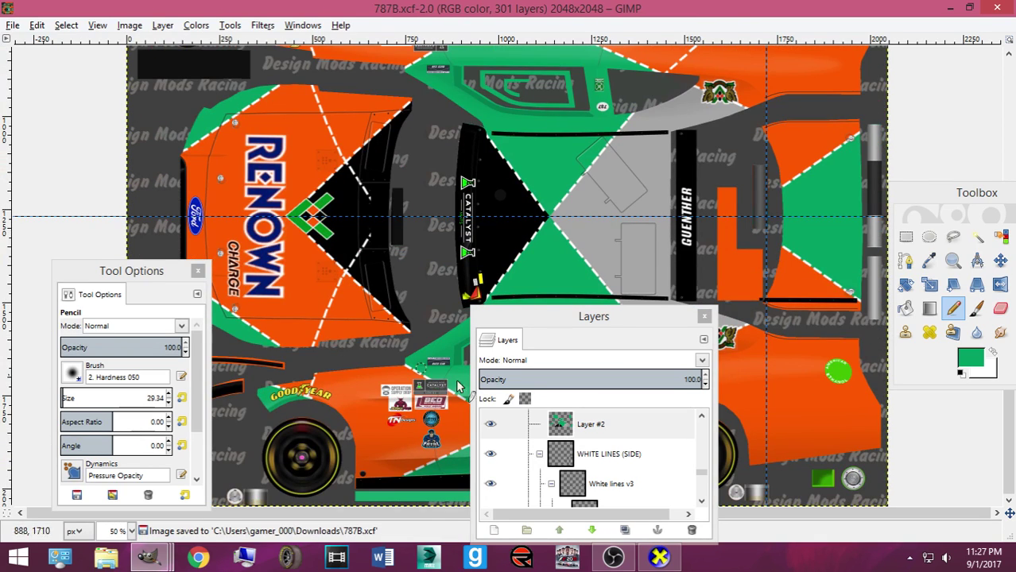
scroll(553, 439, "down", 2)
scroll(554, 452, "down", 1)
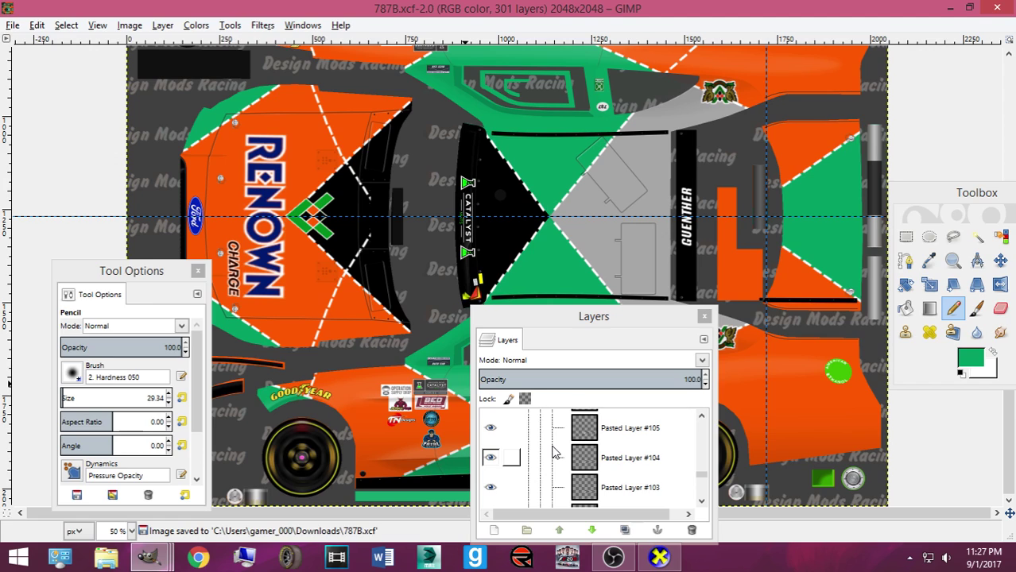
scroll(554, 451, "down", 10)
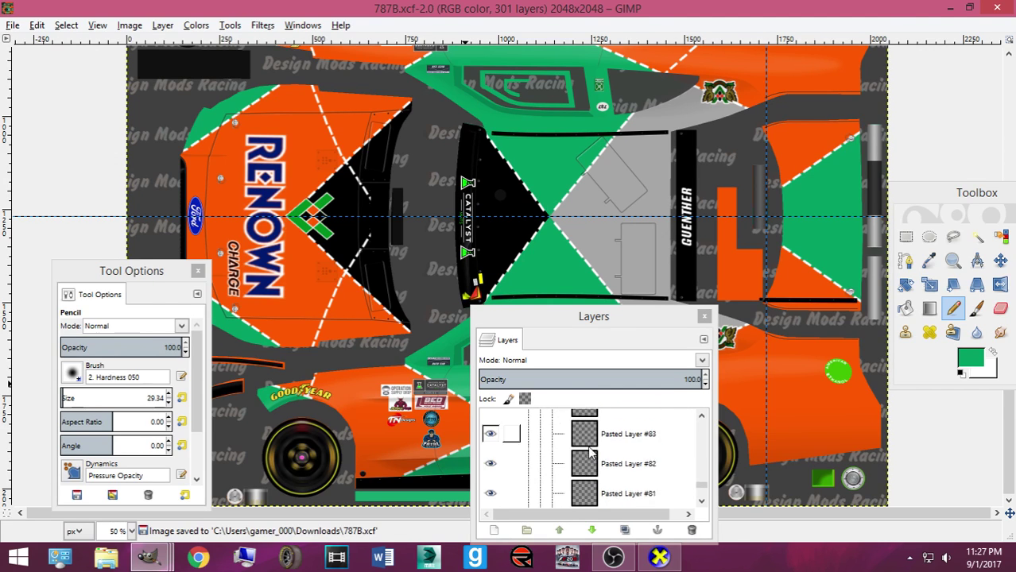
scroll(560, 465, "up", 10)
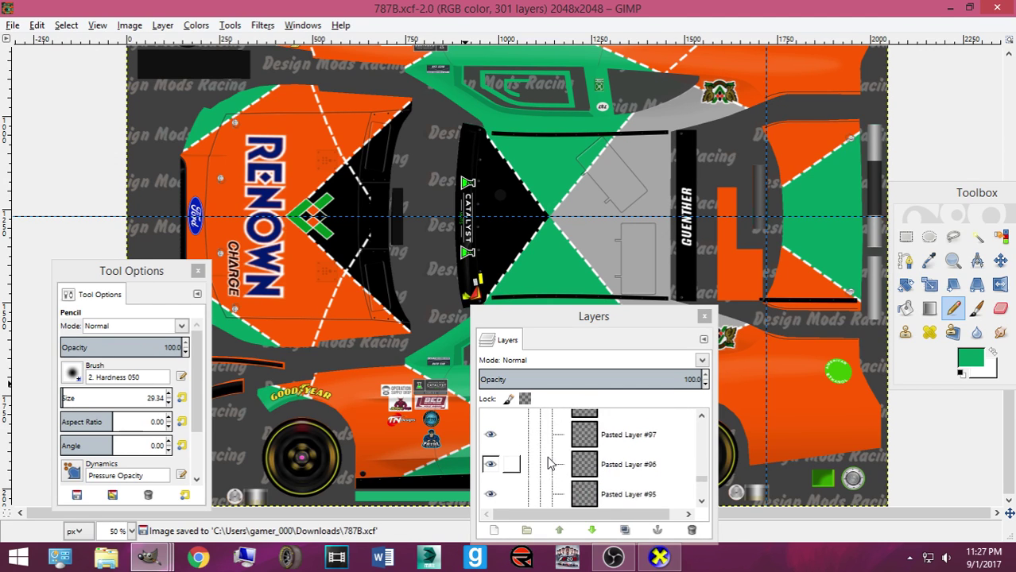
scroll(561, 465, "up", 4)
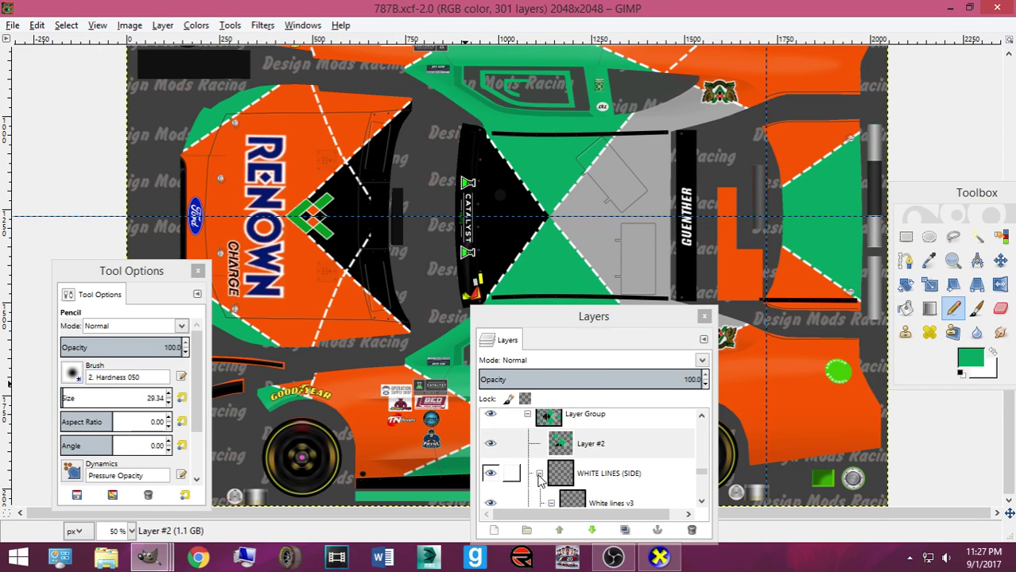
left_click(539, 477)
scroll(531, 468, "up", 2)
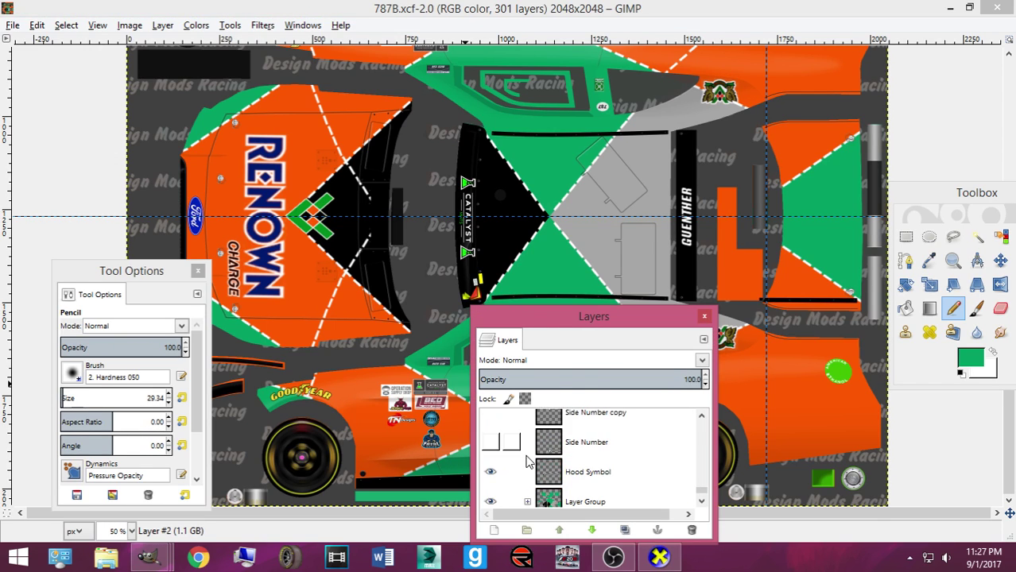
left_click(492, 443)
scroll(492, 442, "up", 1)
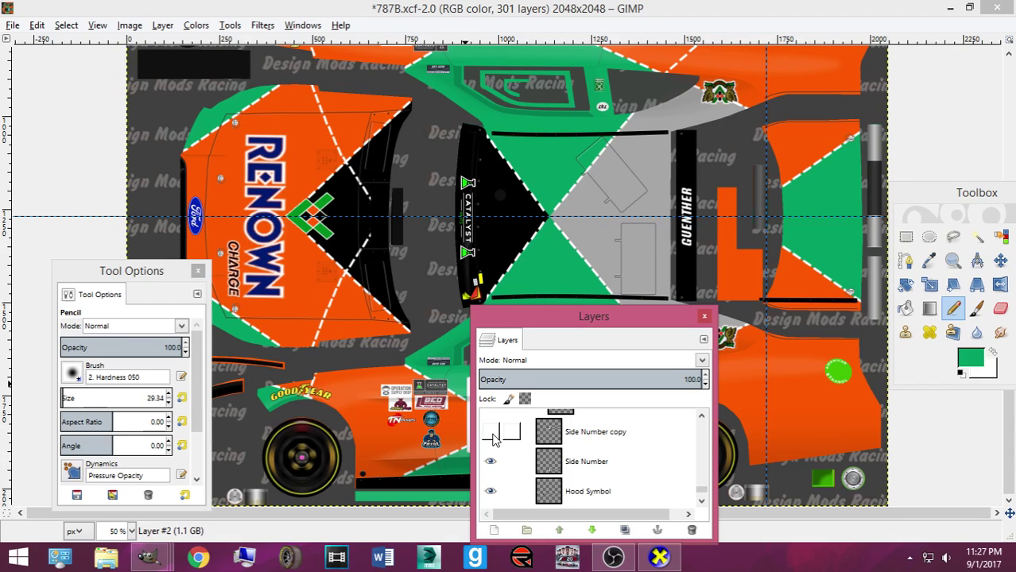
left_click(492, 435)
Nudge the side 55 number into place with the Move tool, then pick Side Number copy
left_click_drag(588, 325, 763, 139)
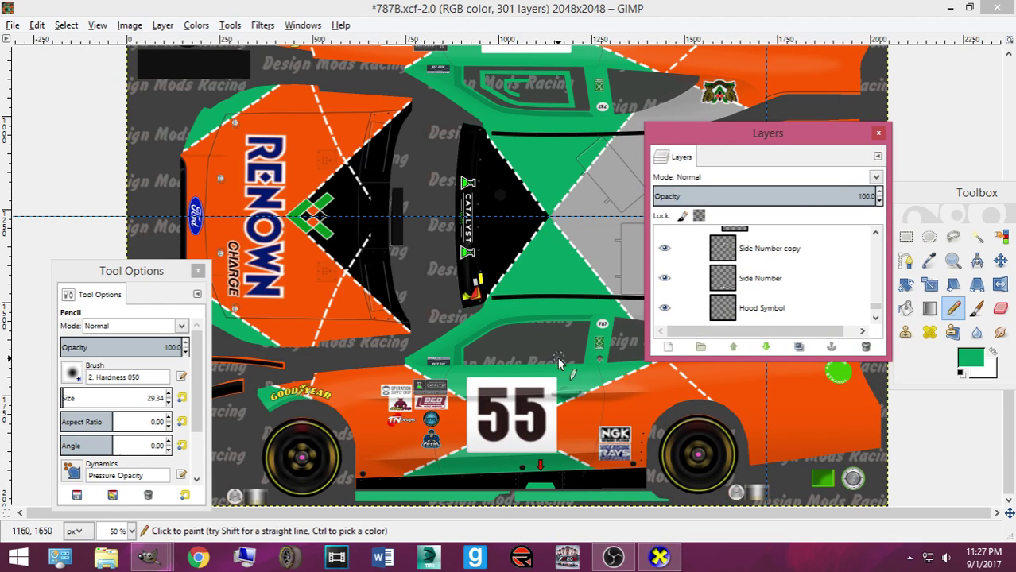
left_click(1000, 260)
left_click_drag(501, 430, 503, 433)
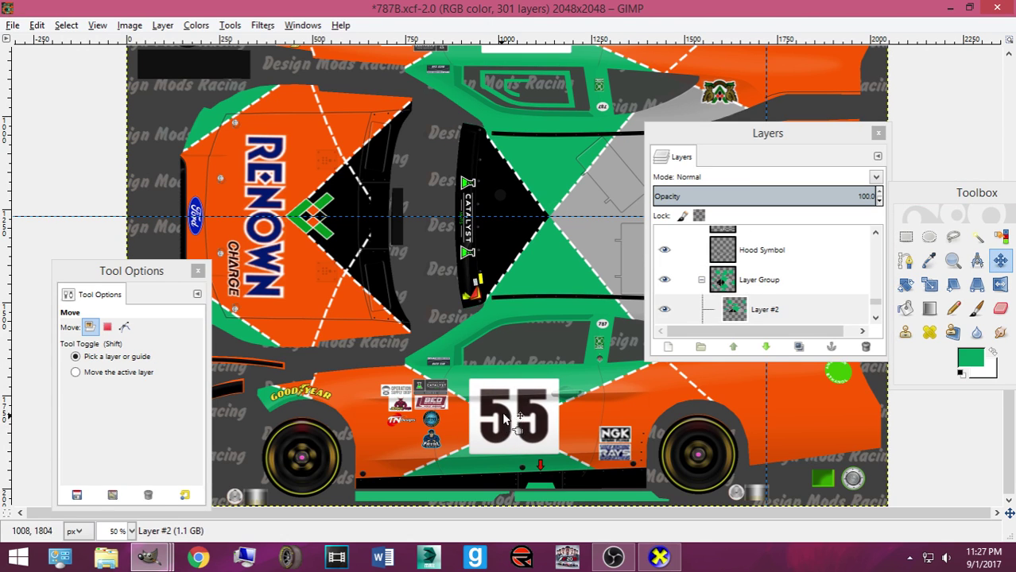
scroll(739, 290, "up", 4)
left_click(740, 291)
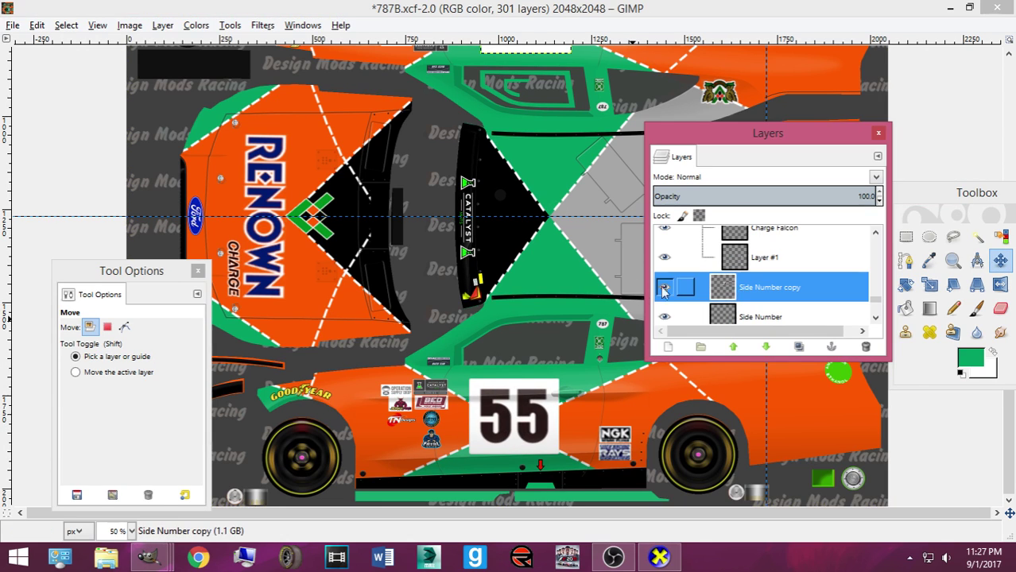
scroll(548, 277, "up", 5)
left_click_drag(534, 267, 521, 260)
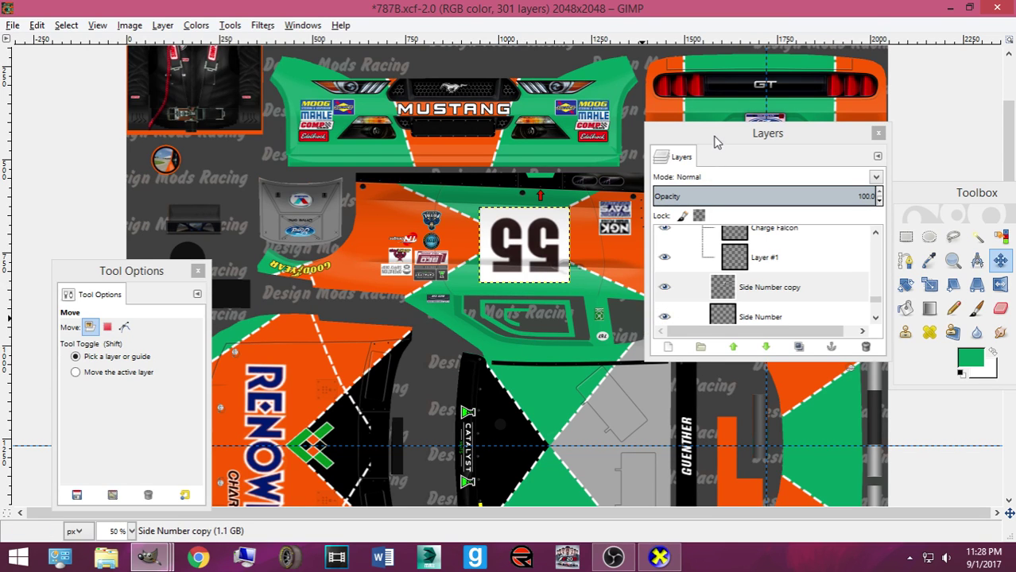
left_click_drag(713, 141, 386, 145)
Turn on the Renown side layer and pick the side RENOWN logo on the canvas
scroll(374, 297, "up", 3)
scroll(374, 297, "down", 3)
scroll(374, 296, "up", 5)
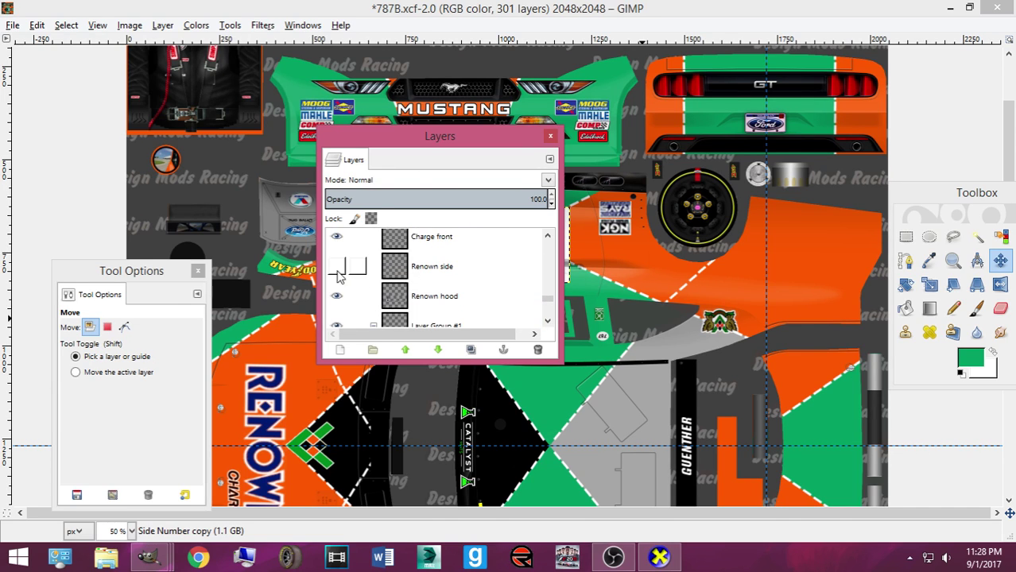
left_click(337, 265)
scroll(374, 286, "down", 1)
scroll(622, 326, "down", 5)
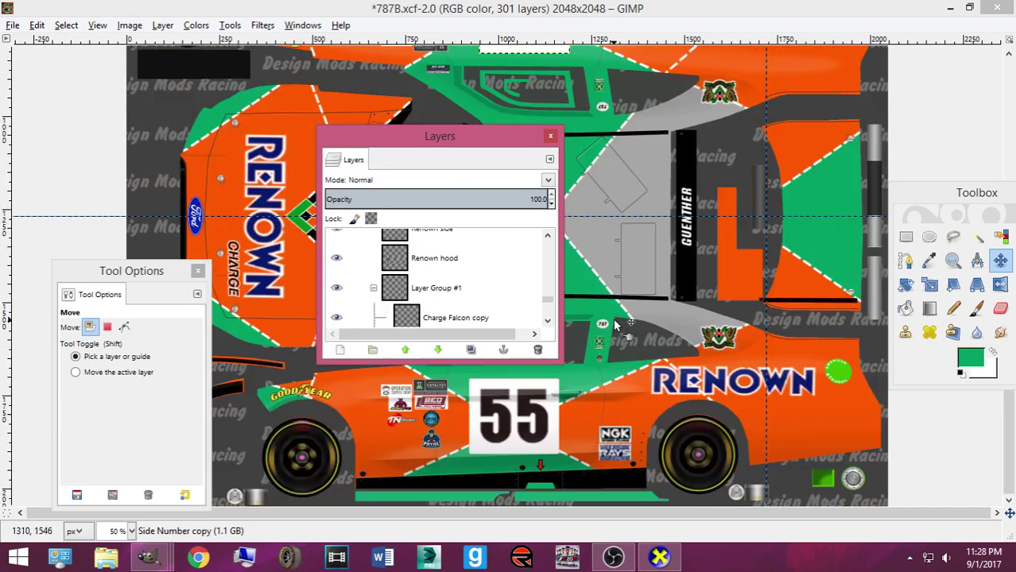
left_click(659, 388)
left_click(659, 387)
Make the Trunk logo layer visible, select it, and zoom in on the car
scroll(475, 295, "up", 3)
scroll(477, 299, "up", 3)
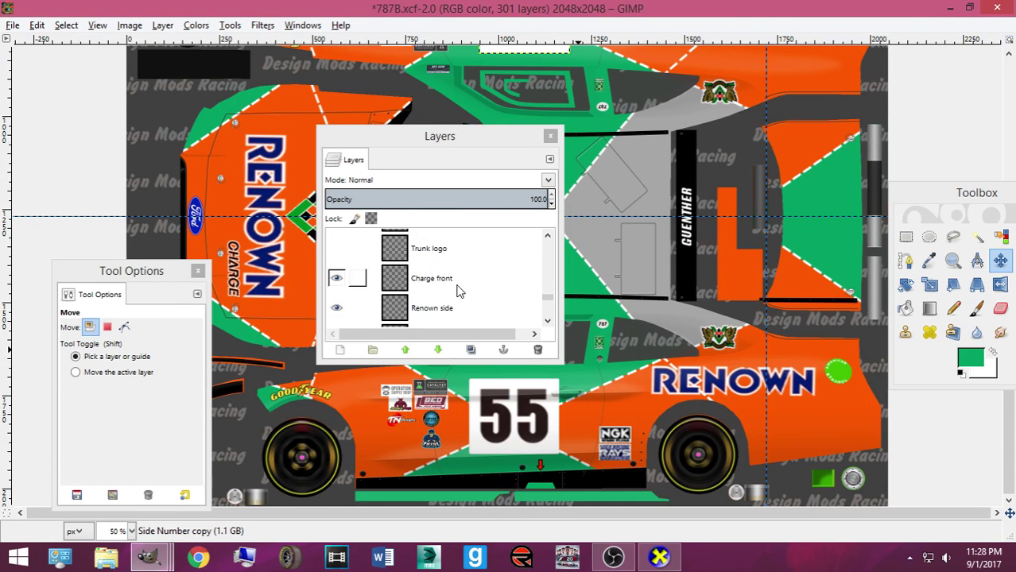
left_click(453, 285)
scroll(450, 291, "up", 1)
left_click(337, 288)
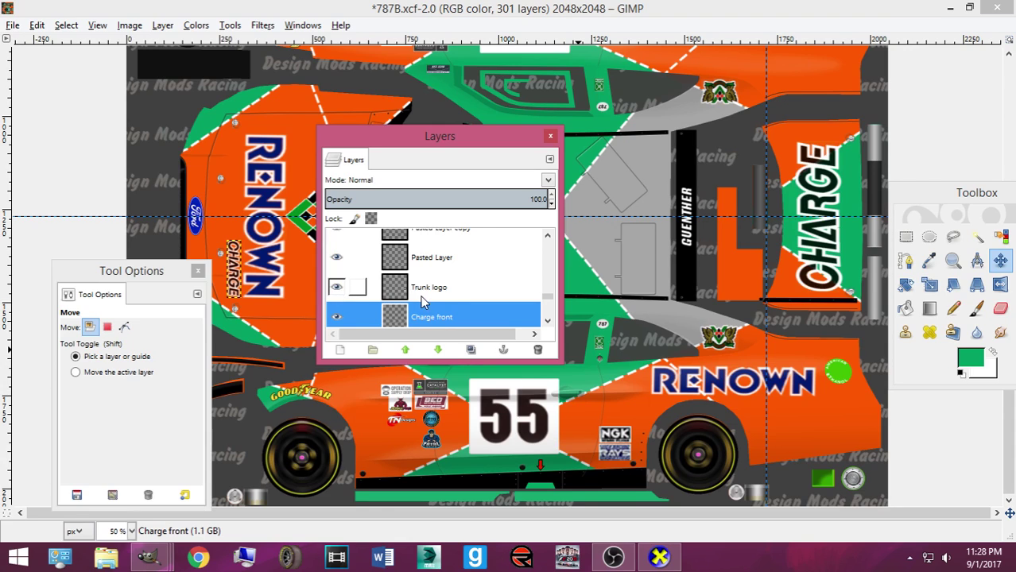
left_click(423, 297)
key("plus")
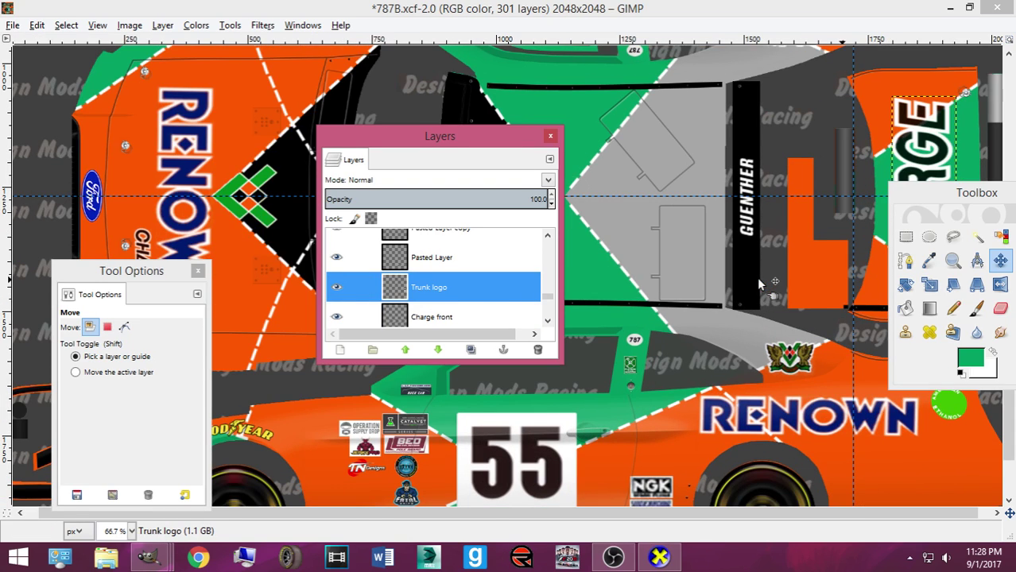
Duplicate the Trunk logo layer and move the Trunk logo copy below the original
left_click_drag(703, 513, 715, 513)
left_click_drag(958, 208, 681, 247)
key("shift+ctrl+d")
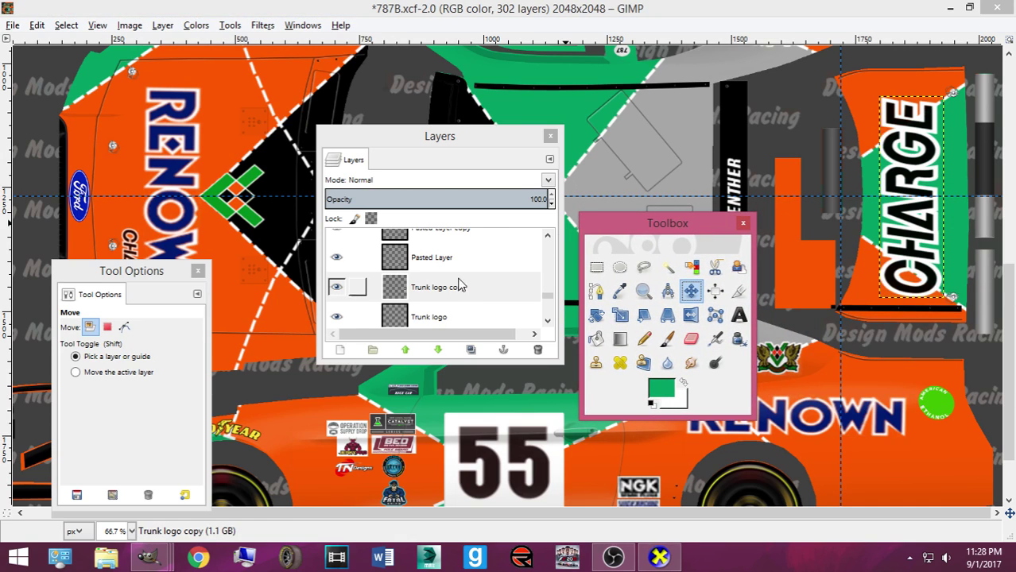
left_click(464, 283)
key("ctrl+z")
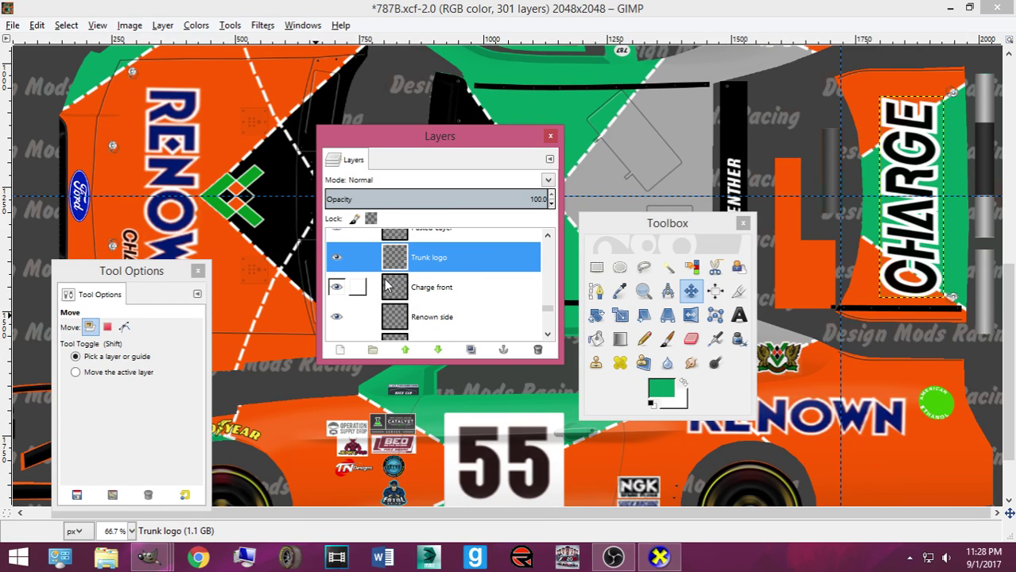
key("shift+ctrl+d")
left_click_drag(406, 263, 435, 302)
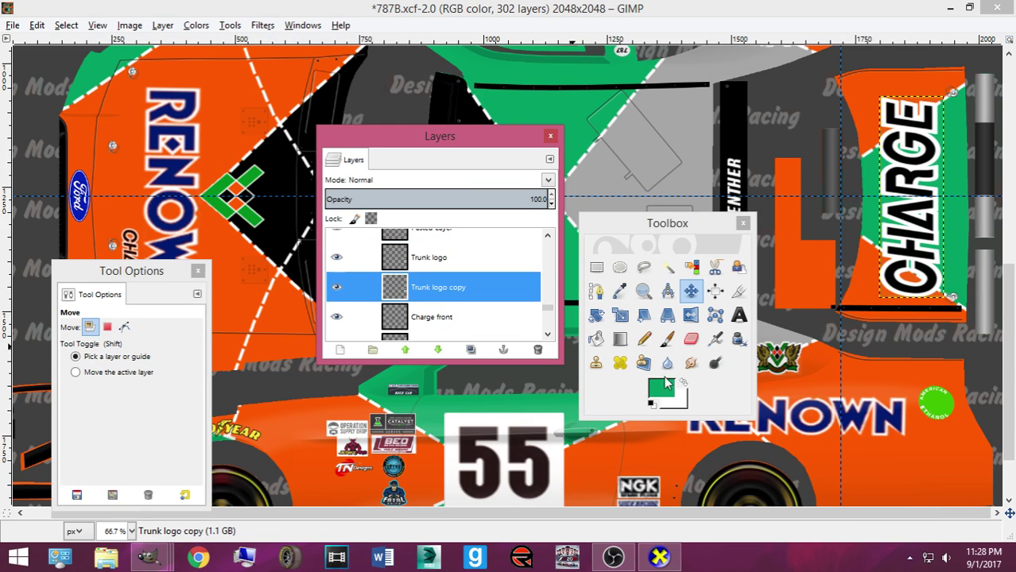
Delete the original Trunk logo layer and save 787B.xcf
left_click(643, 339)
left_click(904, 276)
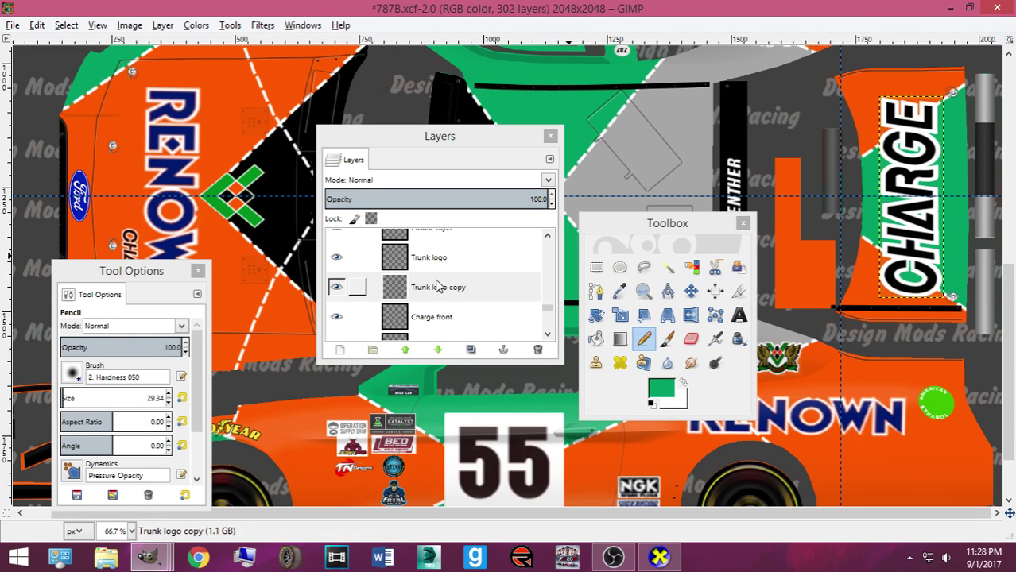
left_click(430, 259)
key("Delete")
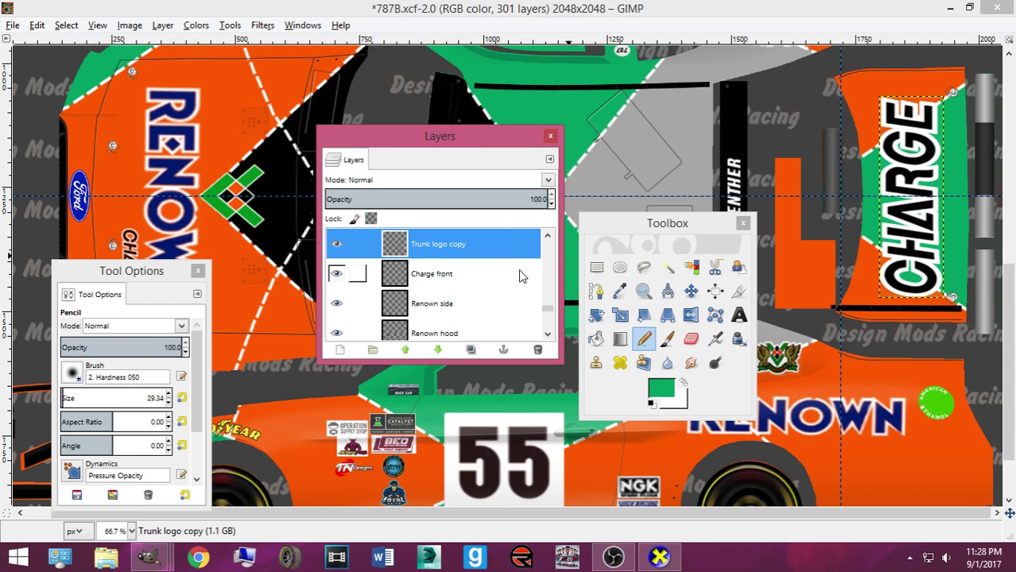
key("ctrl+s")
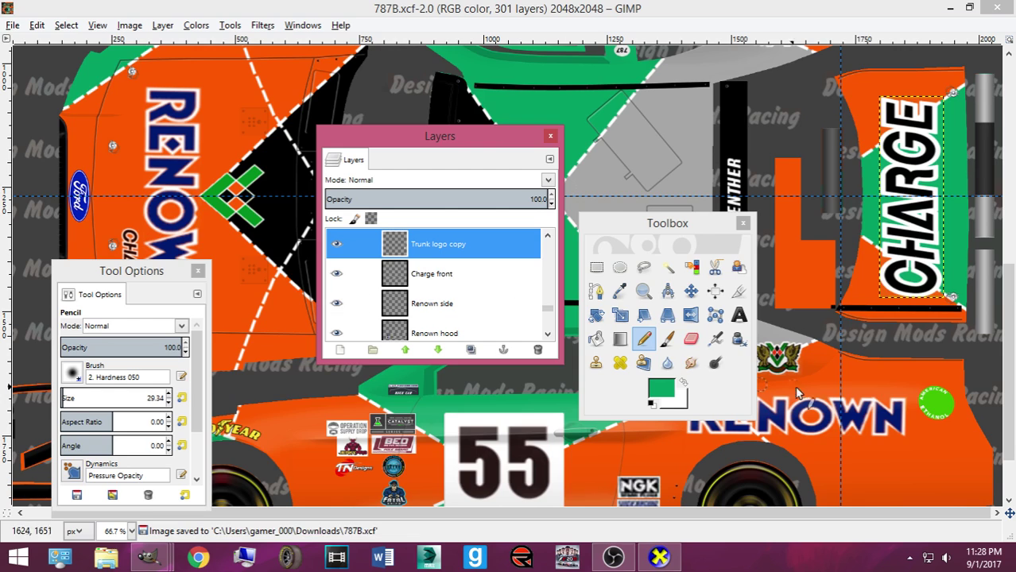
scroll(777, 382, "down", 3)
scroll(778, 381, "up", 5)
scroll(517, 334, "up", 3)
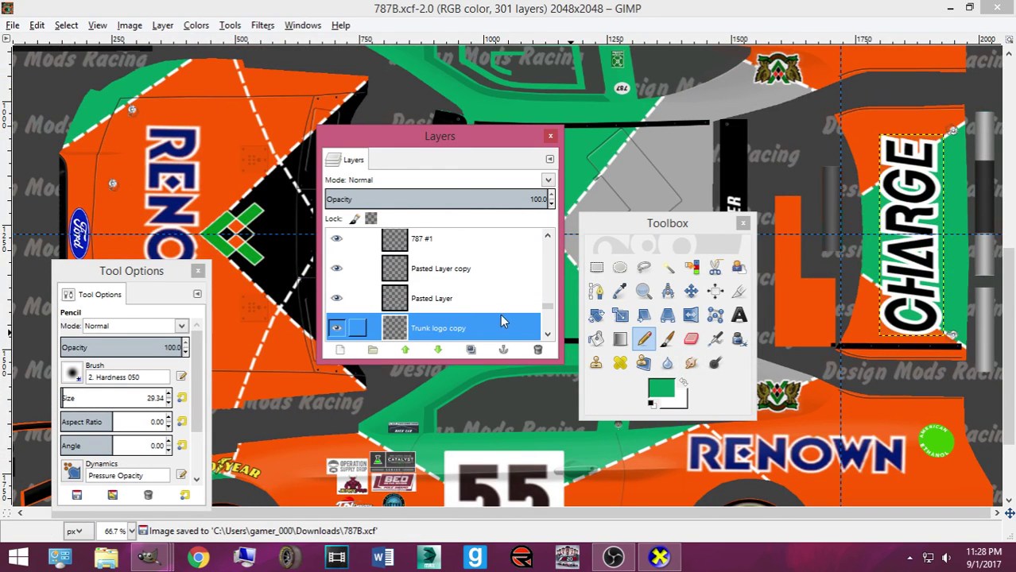
Select the Renown side layer and try a couple of trial tilts, cancelling each one
left_click(690, 291)
scroll(476, 302, "down", 5)
left_click(460, 294)
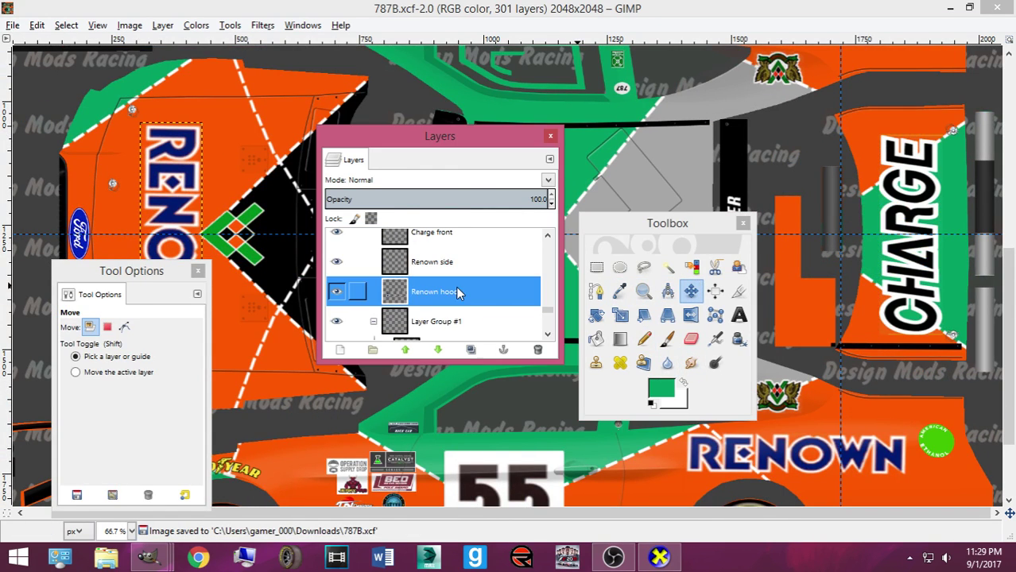
left_click(463, 264)
left_click_drag(643, 230, 445, 222)
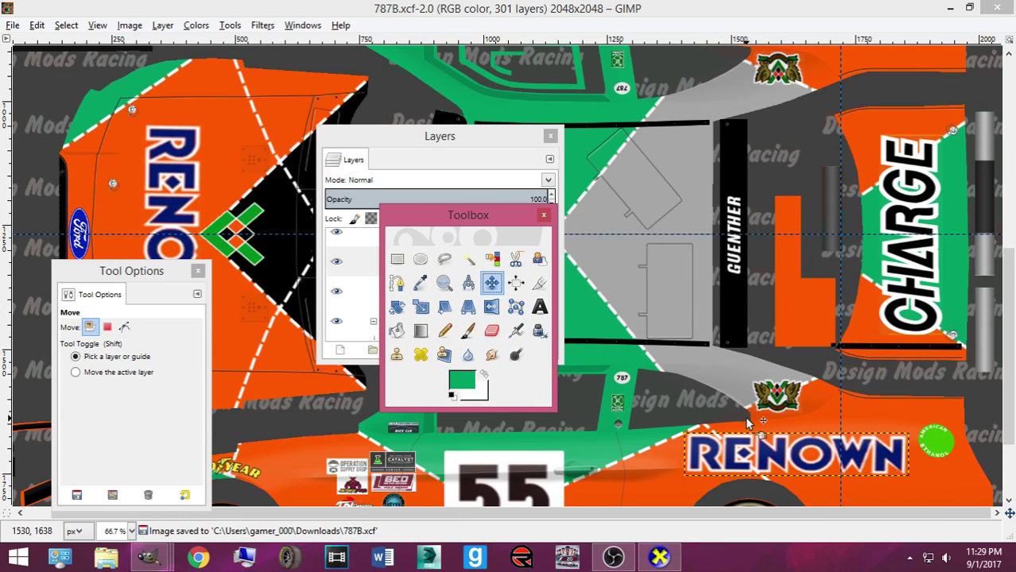
key("shift+r")
left_click_drag(779, 449, 763, 469)
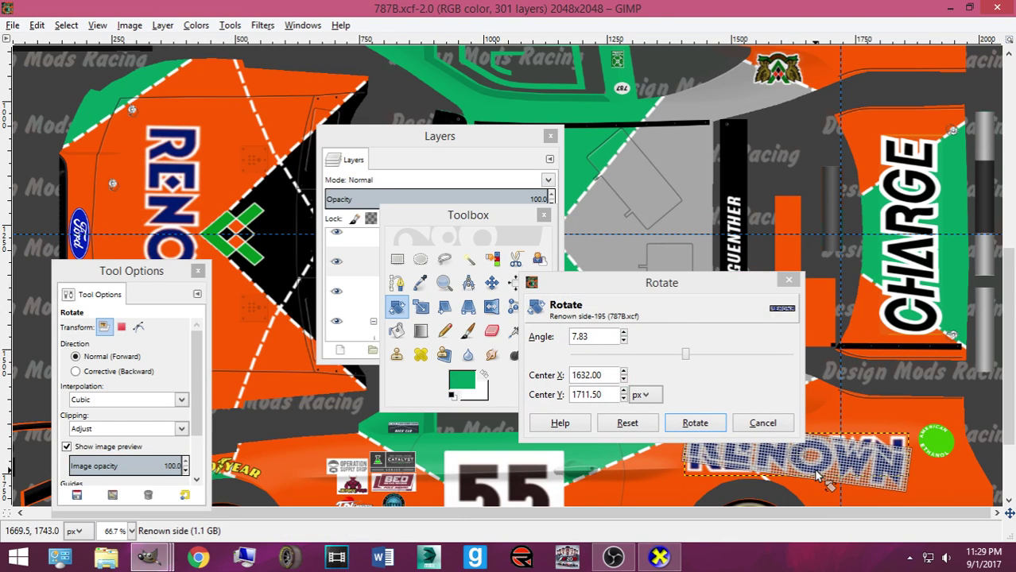
left_click(628, 425)
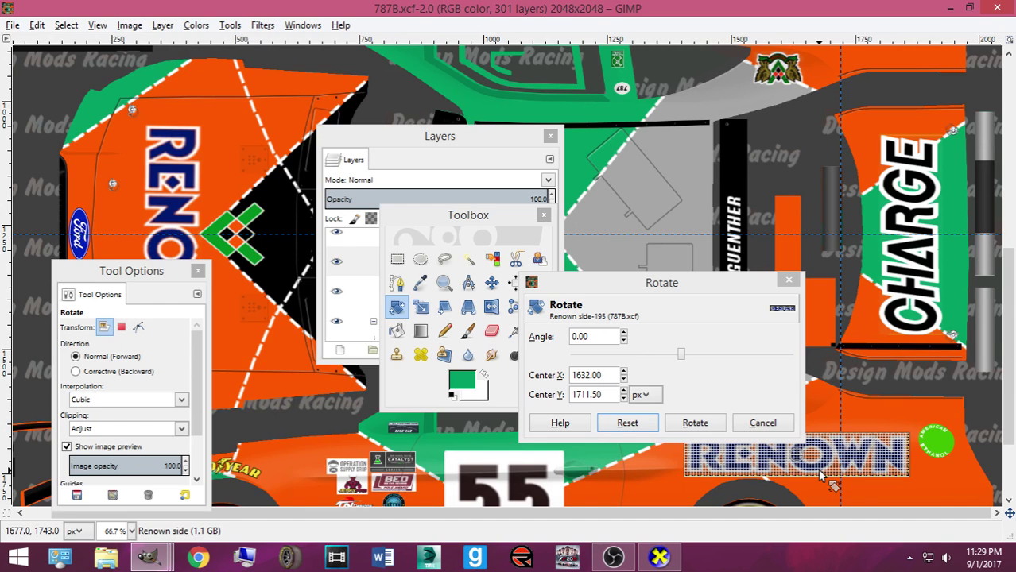
left_click(763, 423)
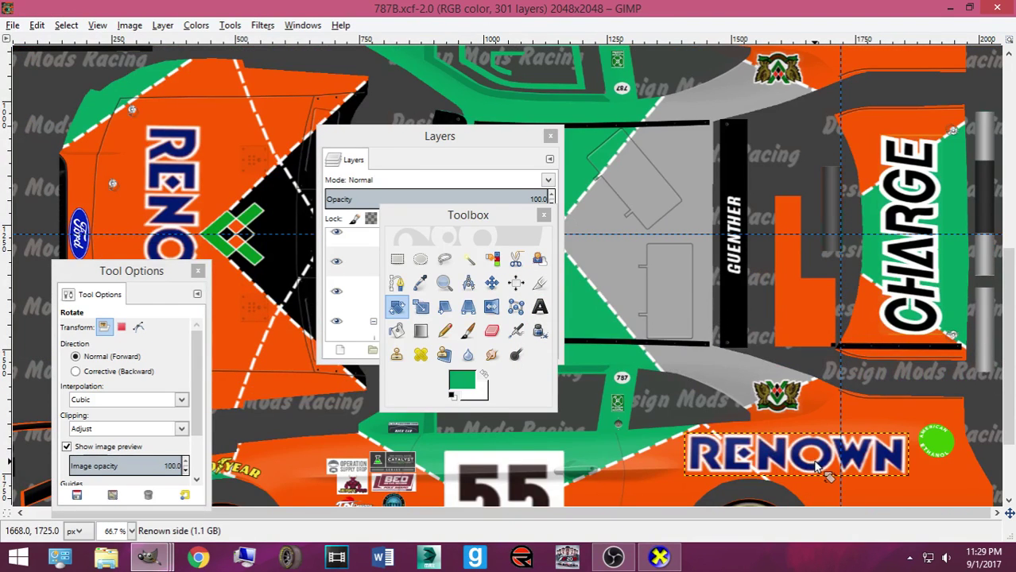
left_click(807, 463)
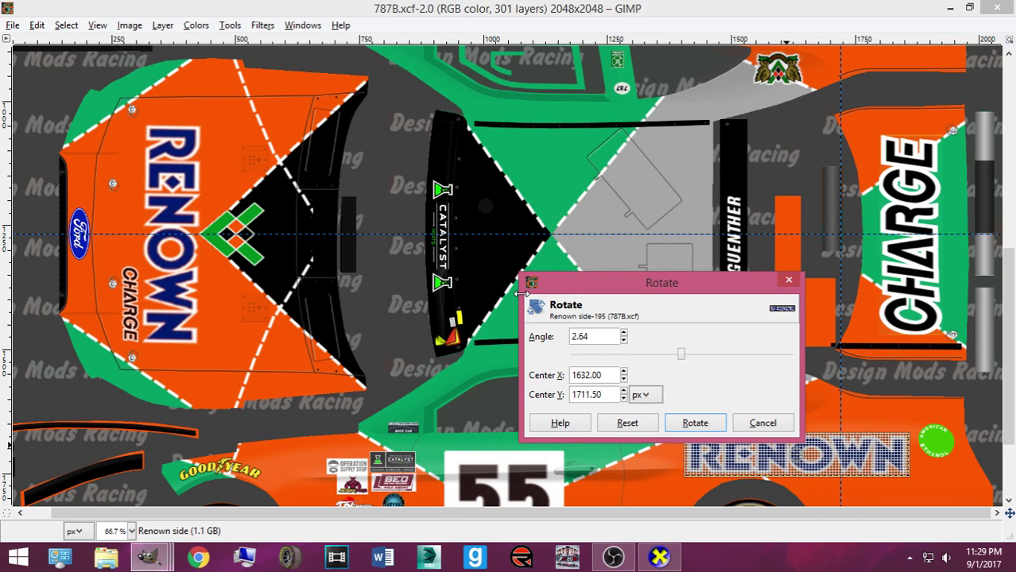
left_click_drag(521, 294, 521, 294)
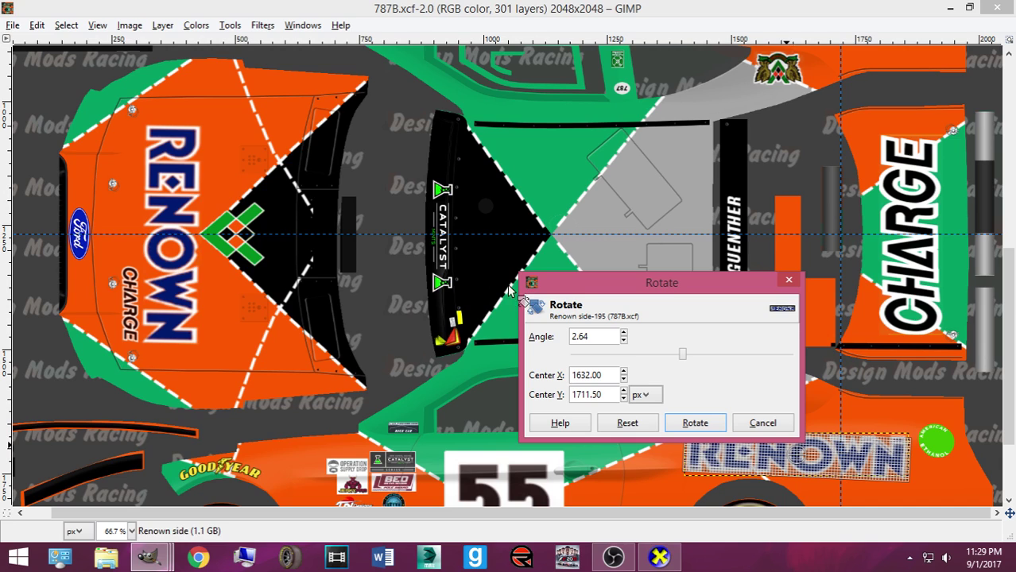
left_click(628, 423)
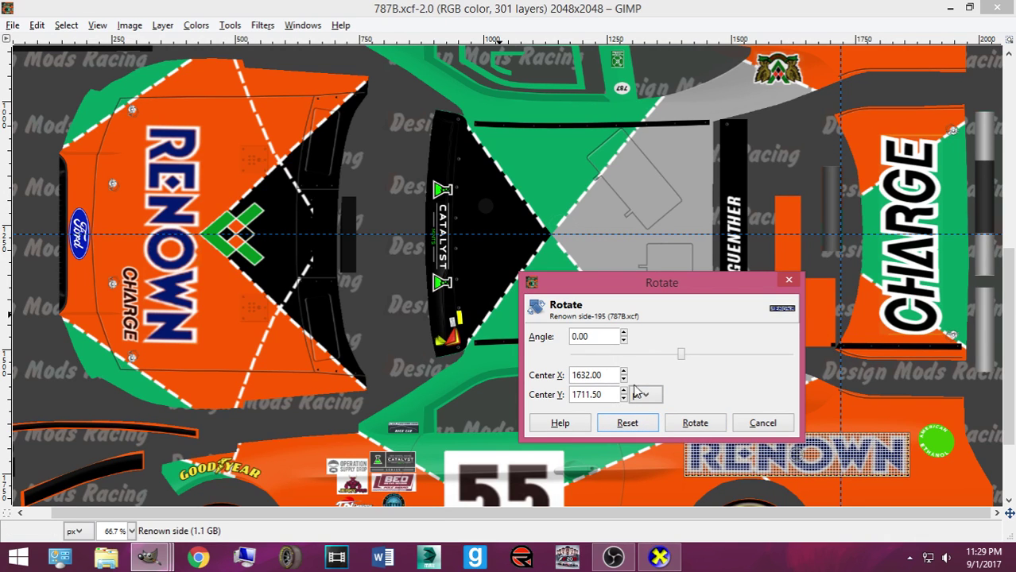
left_click(759, 423)
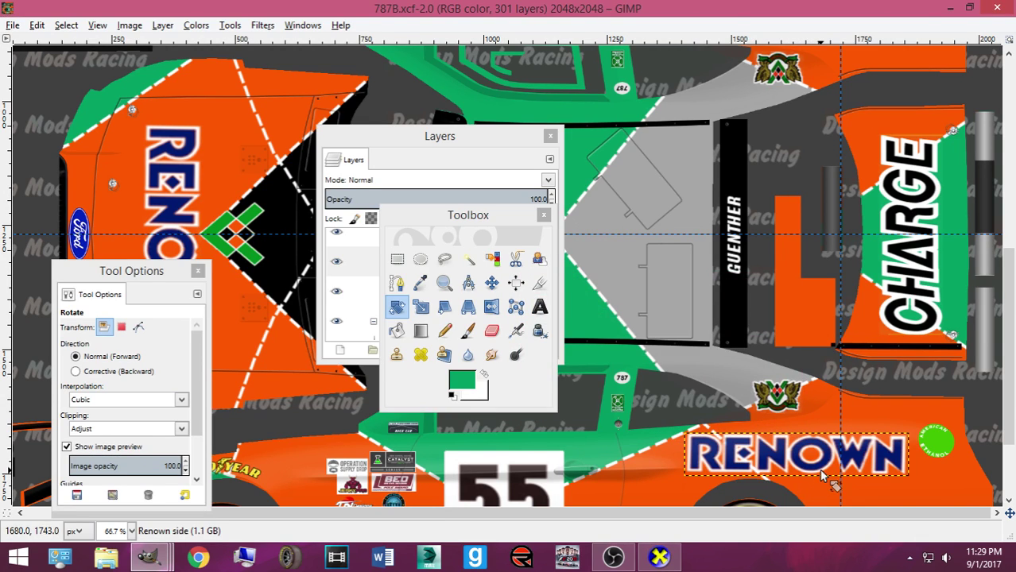
Rotate the side RENOWN decal -3.21°, nudge it upward, and duplicate it as Renown side copy
left_click(823, 478)
left_click_drag(822, 477, 817, 496)
left_click(627, 423)
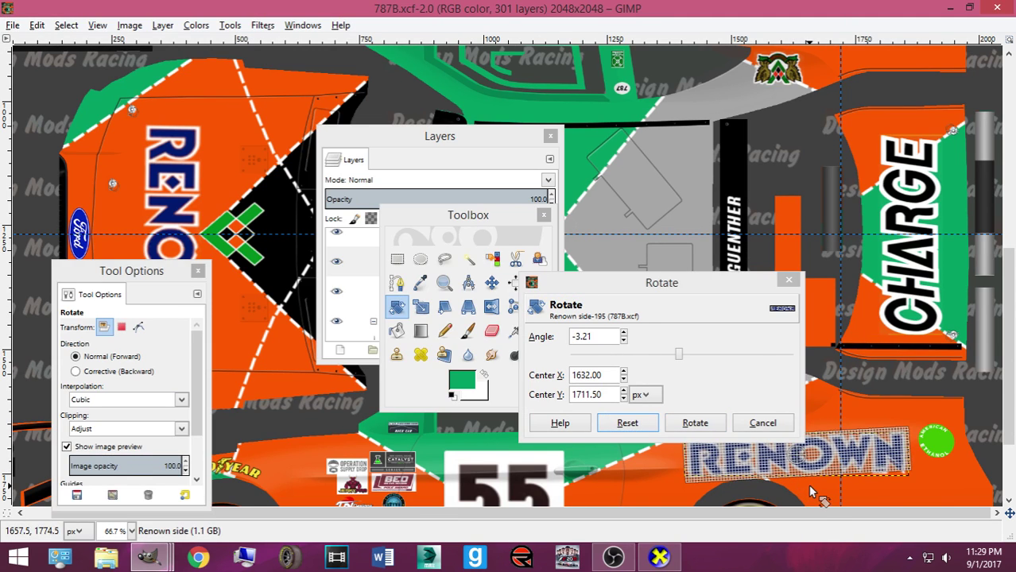
key("Return")
key("m")
left_click_drag(771, 451, 774, 356)
key("shift+ctrl+d")
Rotate the RENOWN copy 180°, then tilt it 3.21° to match the opposite flank
key("shift+r")
left_click(773, 357)
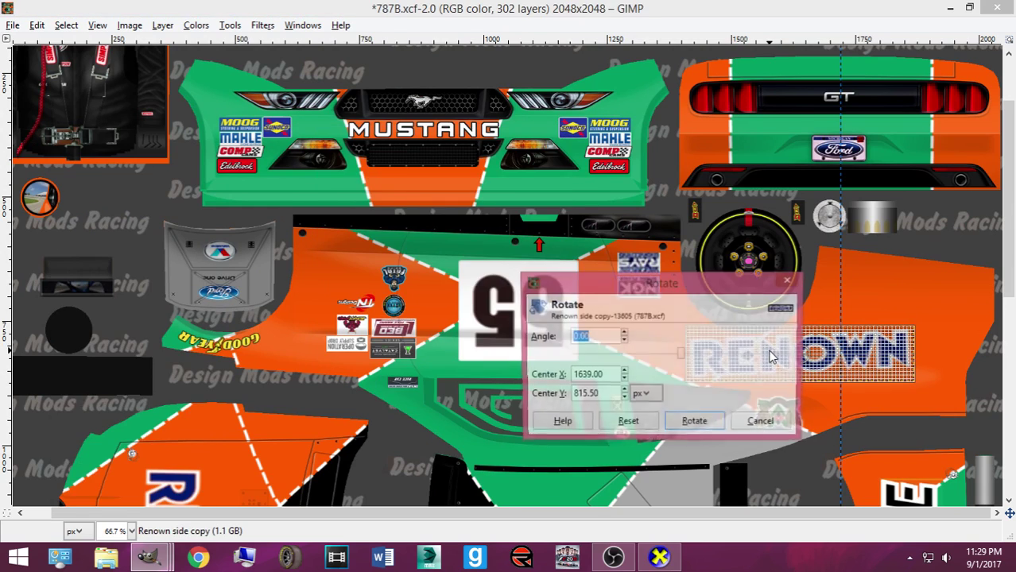
left_click(771, 357)
left_click(722, 420)
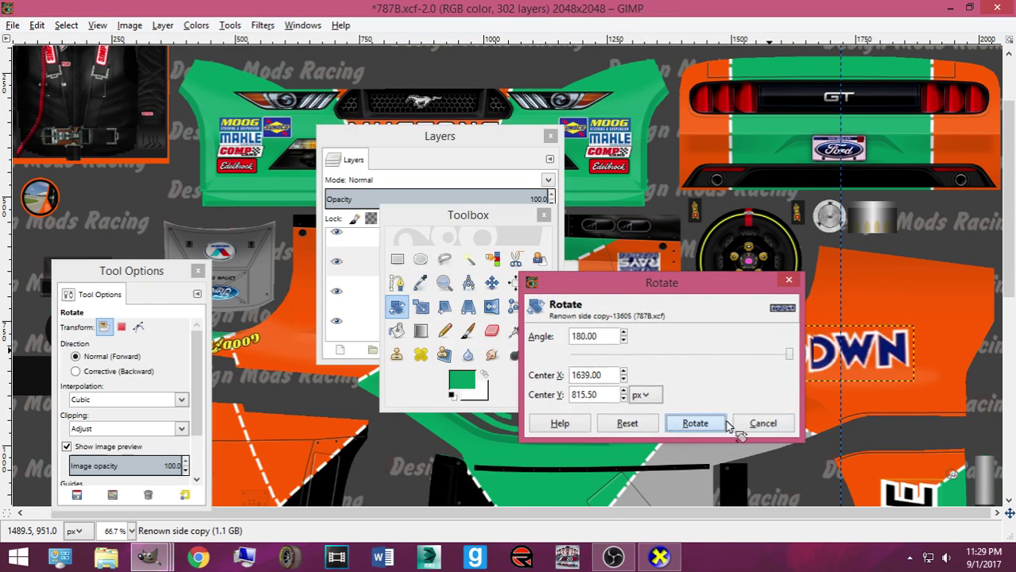
left_click(723, 420)
type("-3")
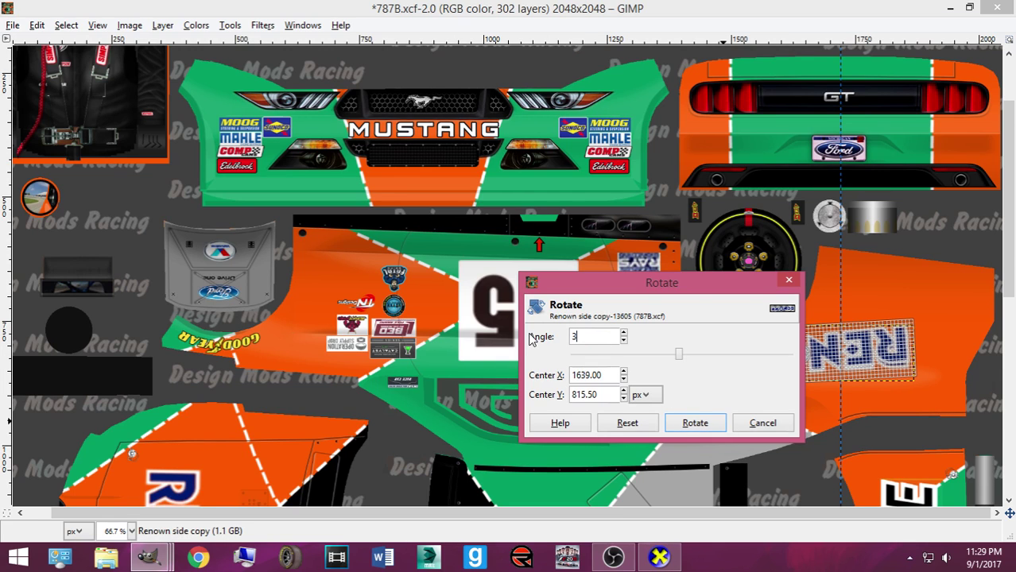
left_click(689, 423)
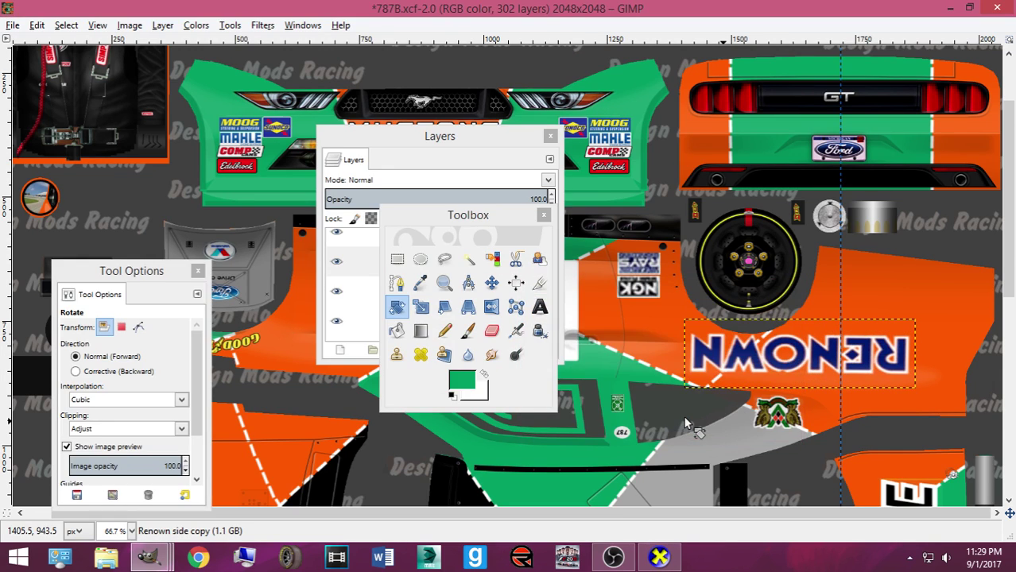
left_click(685, 422)
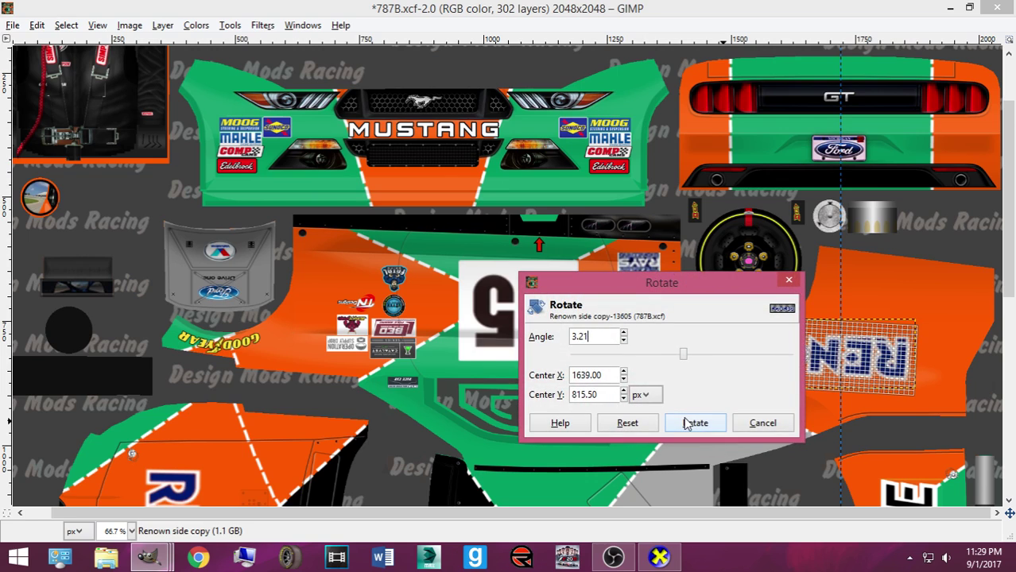
left_click(689, 423)
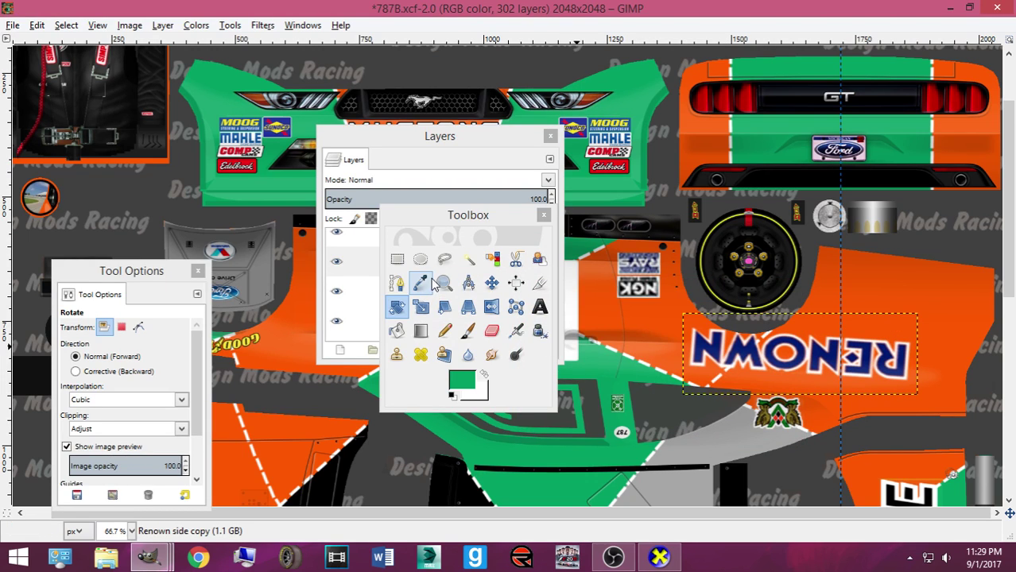
Move the flipped RENOWN copy onto the other side panel and save the livery
left_click(491, 283)
left_click_drag(703, 364, 721, 376)
scroll(727, 358, "down", 5)
scroll(727, 353, "up", 5)
scroll(725, 350, "down", 5)
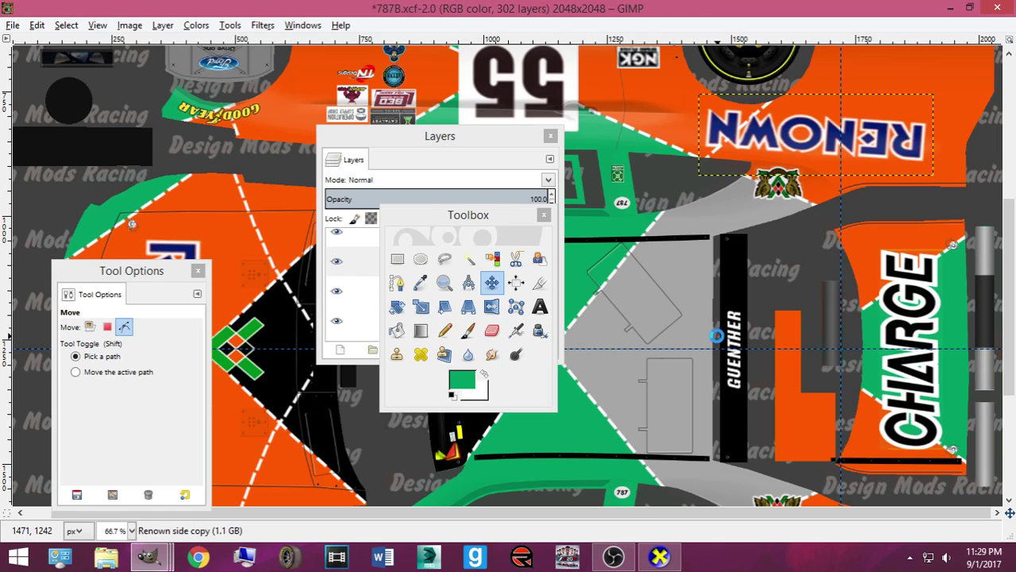
key("ctrl+s")
Zoom out and orbit the CarView model to a side view showing 55 and RENOWN, then return to GIMP
left_click(658, 557)
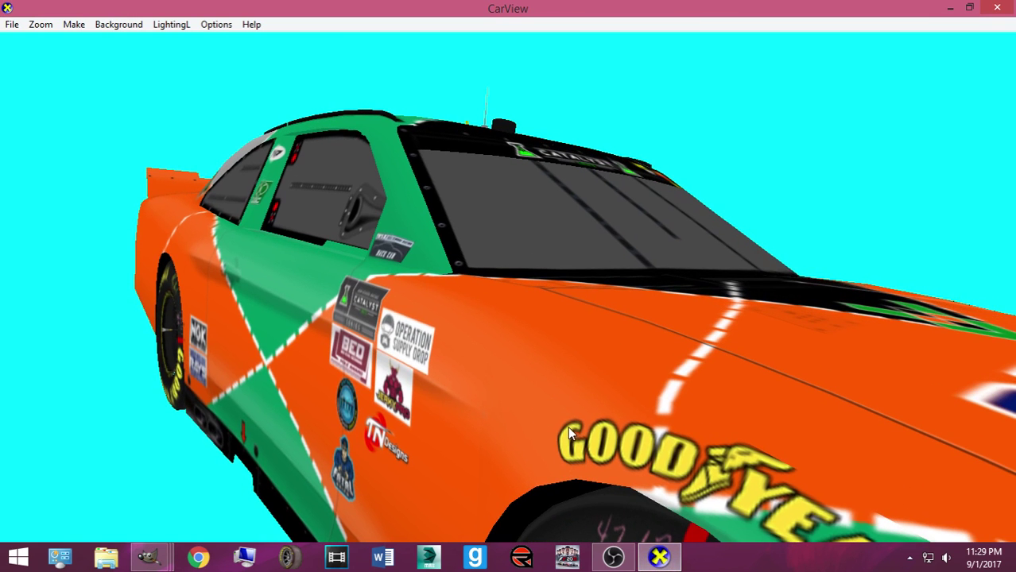
left_click_drag(566, 409, 355, 300)
left_click_drag(548, 338, 379, 363)
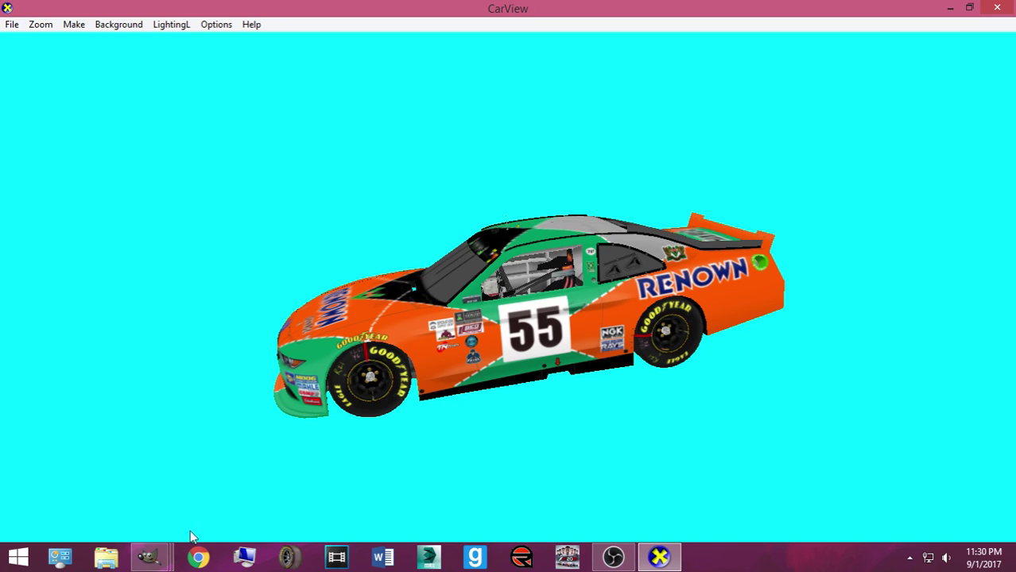
left_click(139, 517)
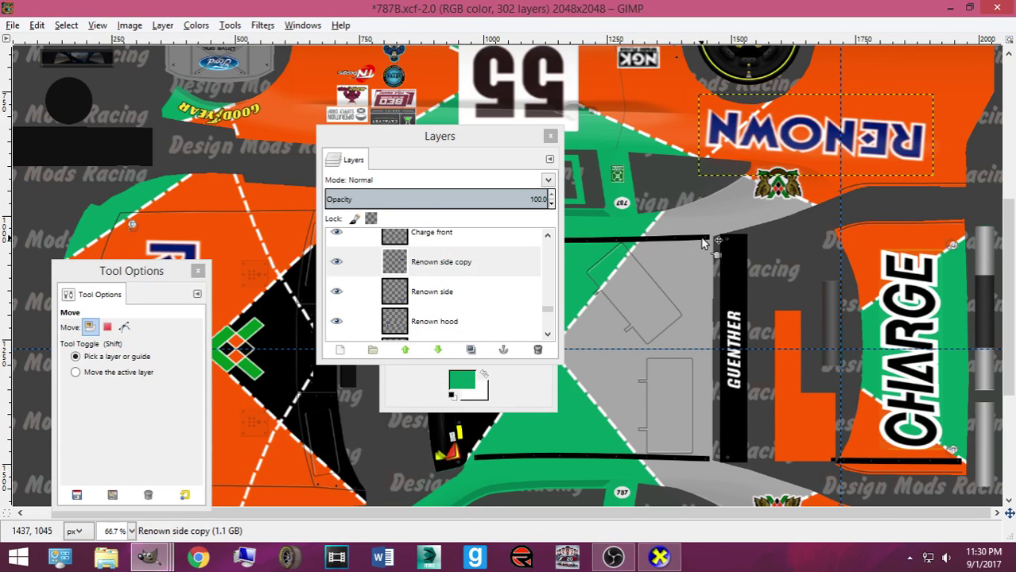
Undo the copy's transforms and scale the side RENOWN decal wider toward the left
key("ctrl+z")
key("ctrl+z")
key("ctrl+z")
key("ctrl+z")
key("ctrl+z")
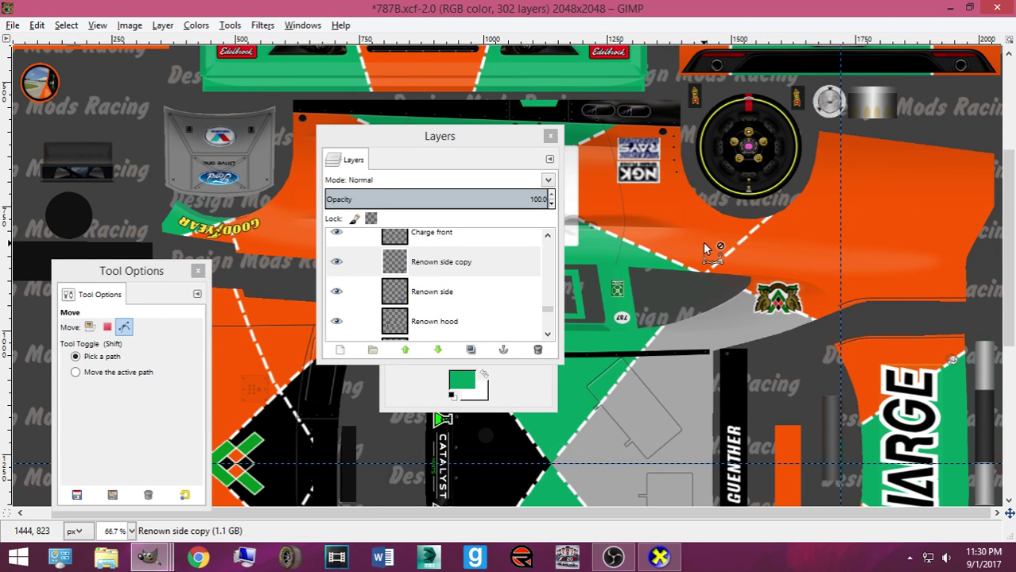
scroll(717, 261, "down", 6)
key("shift+s")
left_click_drag(687, 362, 843, 316)
left_click(449, 495)
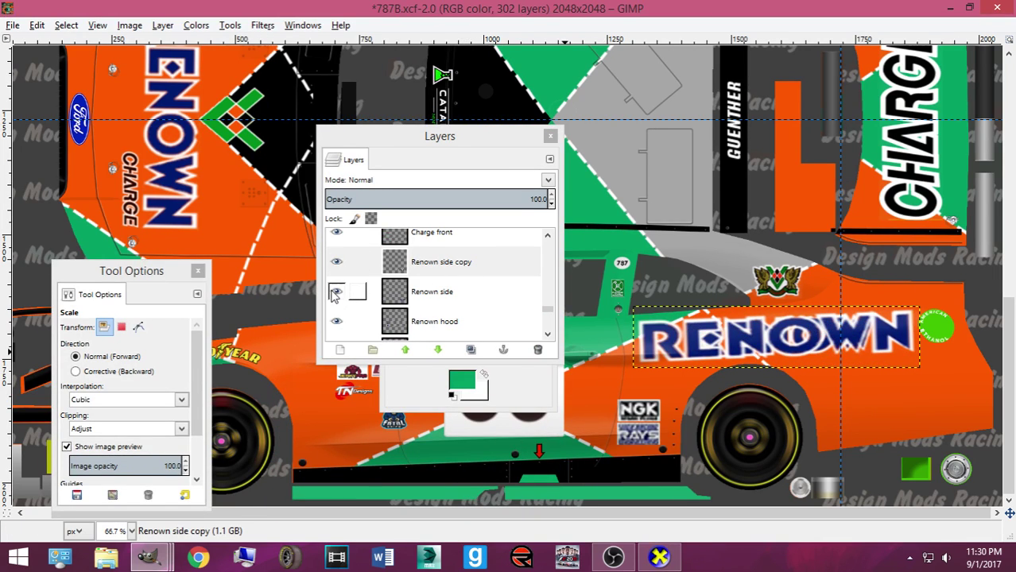
Delete the original Renown side layer, keep the copy selected, and export to Mustang2016ST.bmp
left_click(427, 299)
left_click(536, 351)
left_click(459, 265)
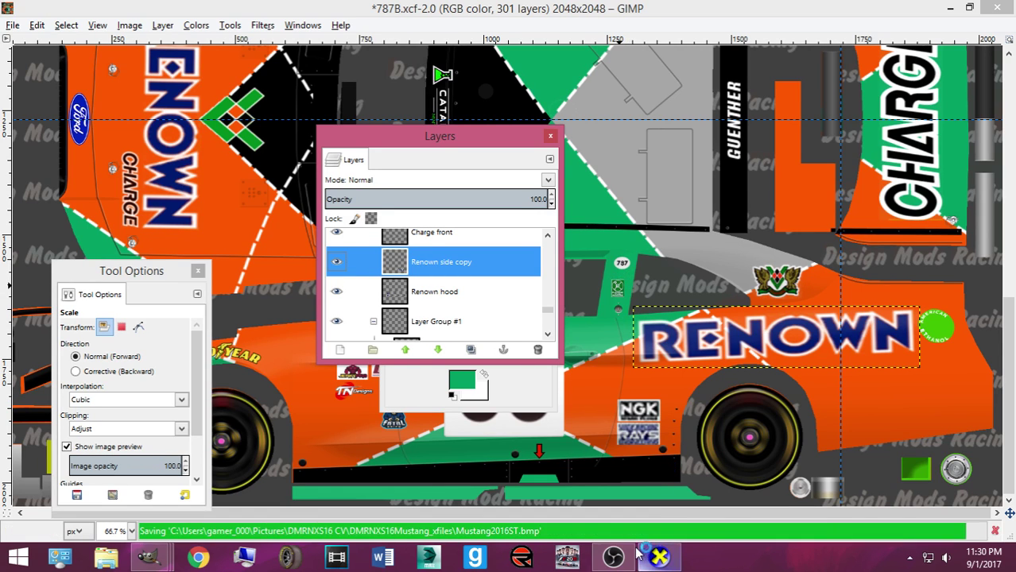
key("alt+Tab")
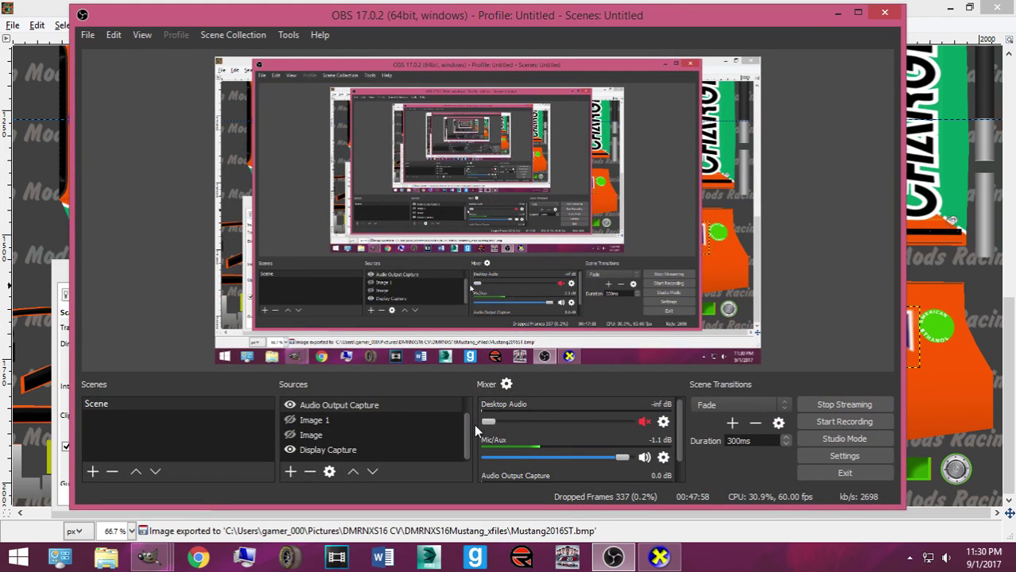
left_click(837, 13)
Orbit the car in CarView to check the livery, then rescale the side RENOWN decal to about 644×132
key("alt+Tab")
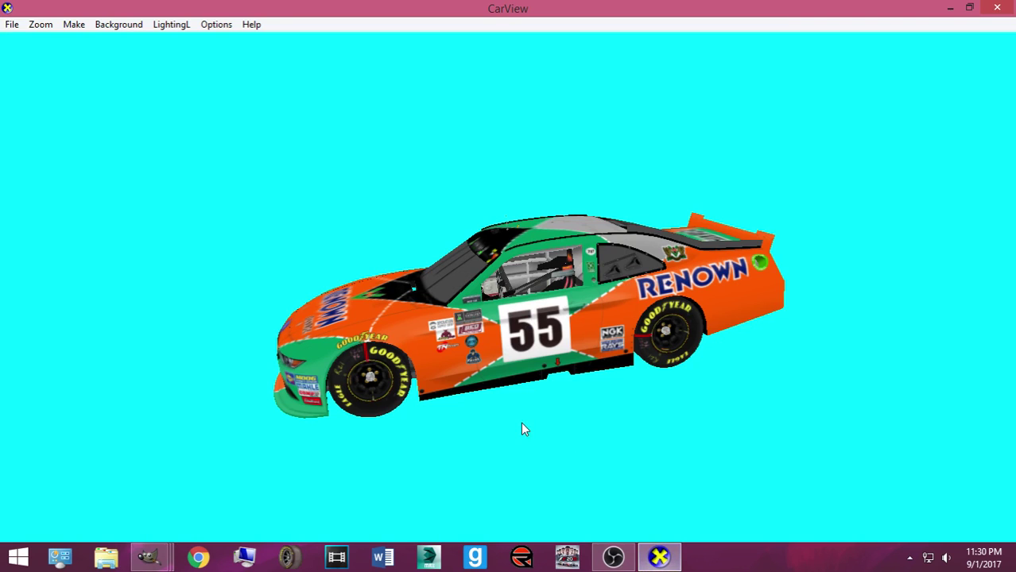
left_click_drag(521, 382, 636, 383)
mouse_move(147, 561)
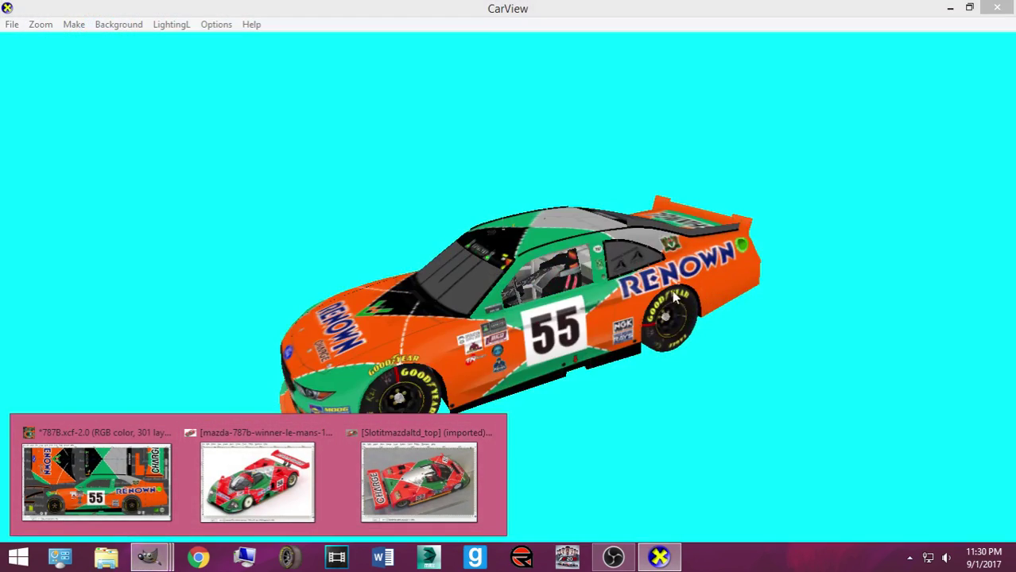
left_click_drag(556, 332, 384, 407)
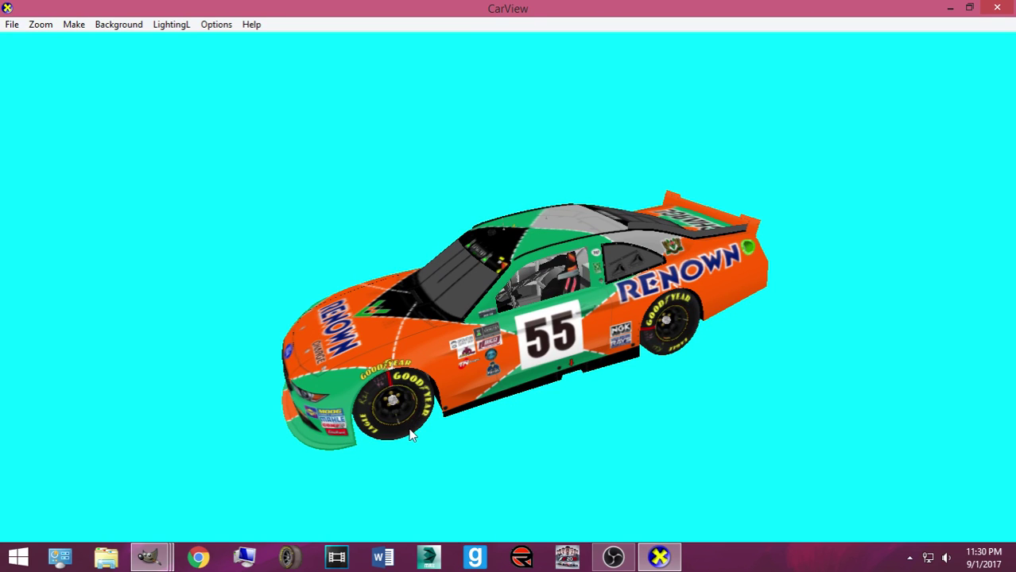
mouse_move(147, 558)
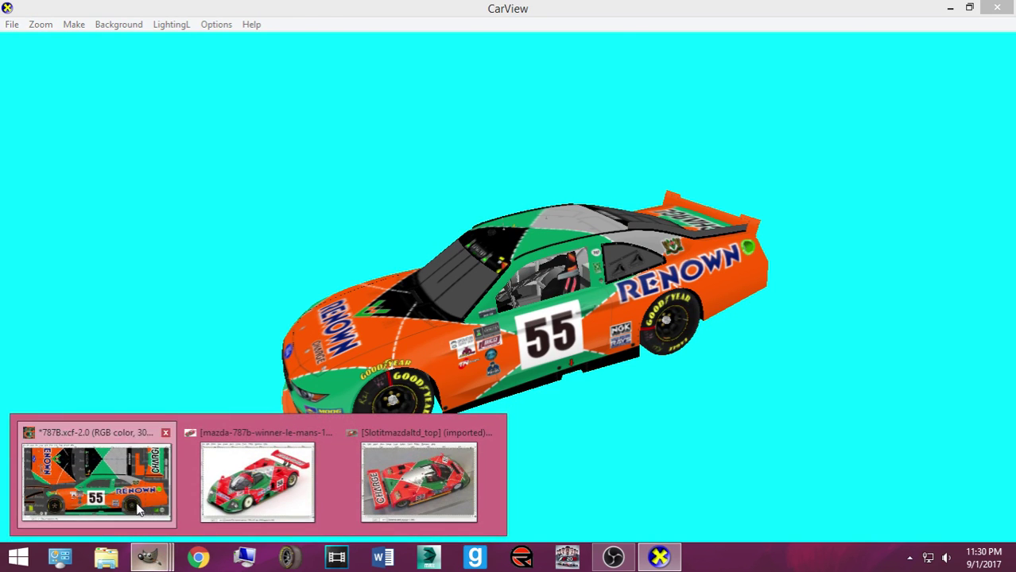
left_click(96, 477)
left_click_drag(632, 384, 647, 369)
left_click(449, 496)
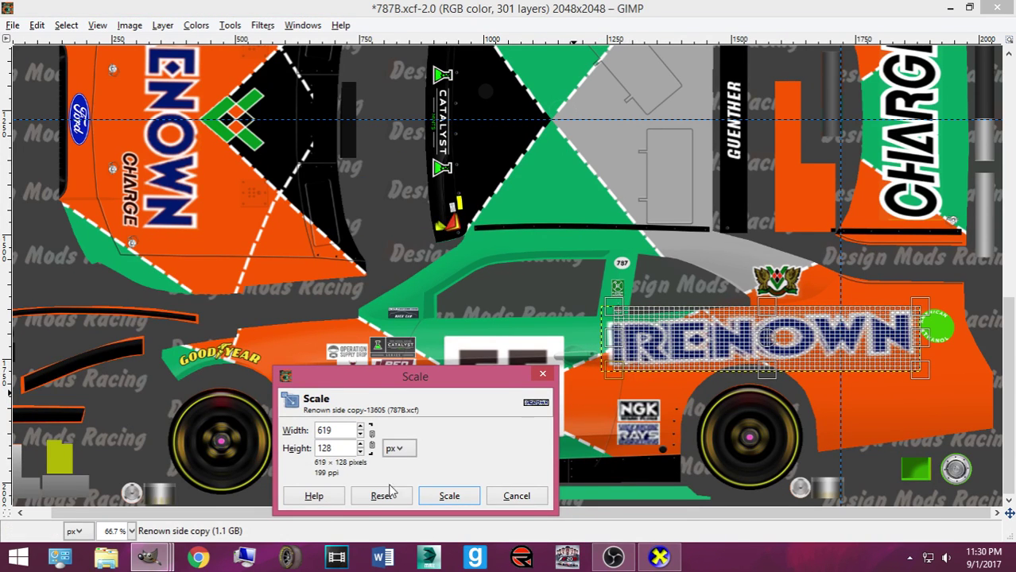
Shrink RENOWN slightly, re-export, add Layer #3 beneath Renown side copy with a pencil dab, and save
left_click(449, 495)
key("ctrl+e")
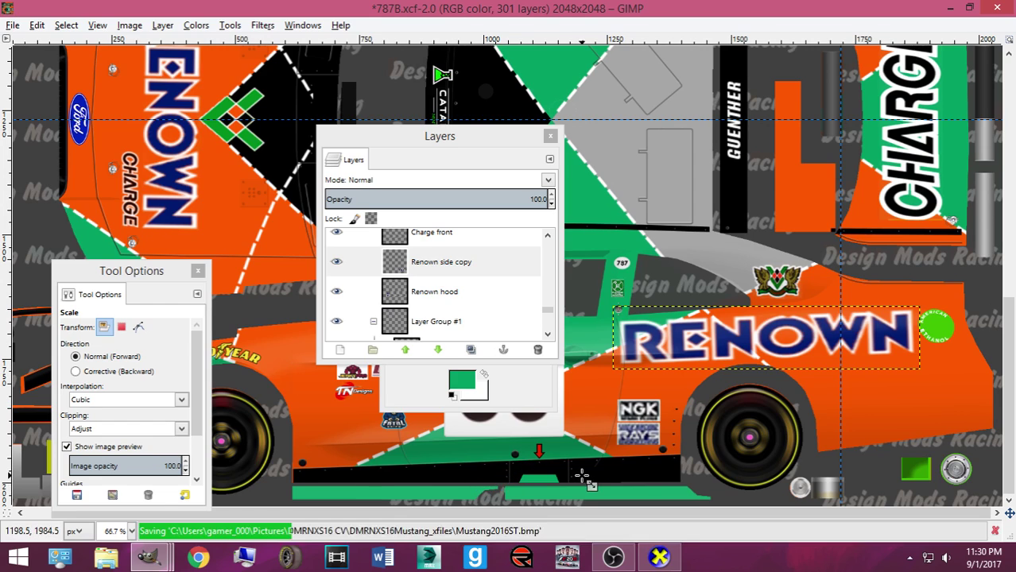
left_click(340, 350)
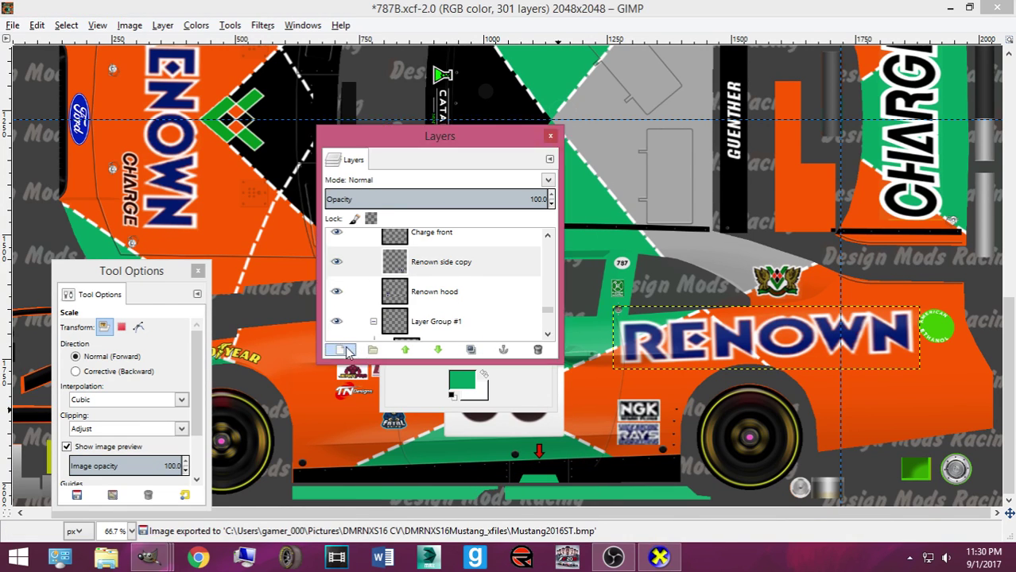
key("Return")
left_click_drag(453, 263, 462, 305)
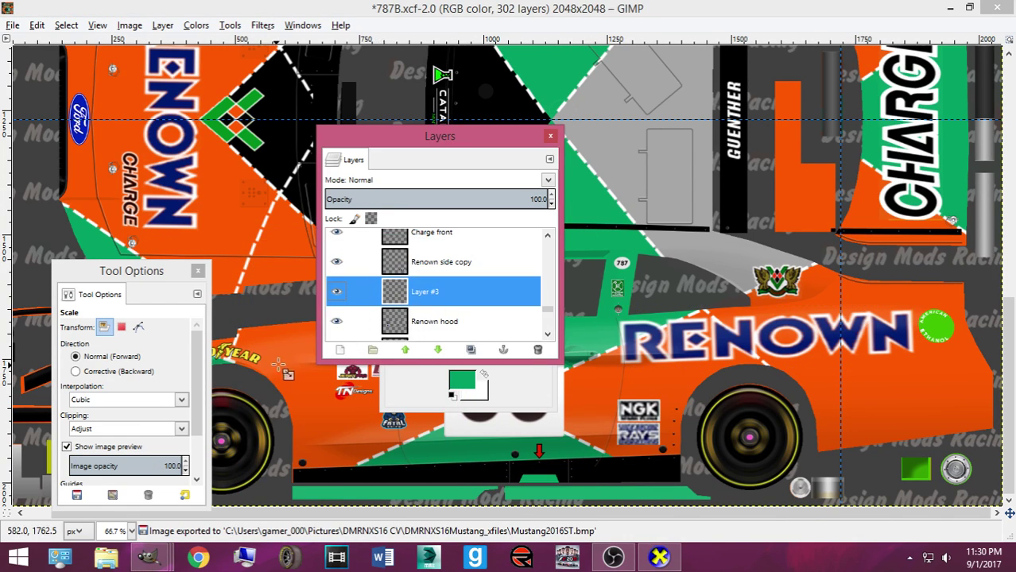
left_click(527, 390)
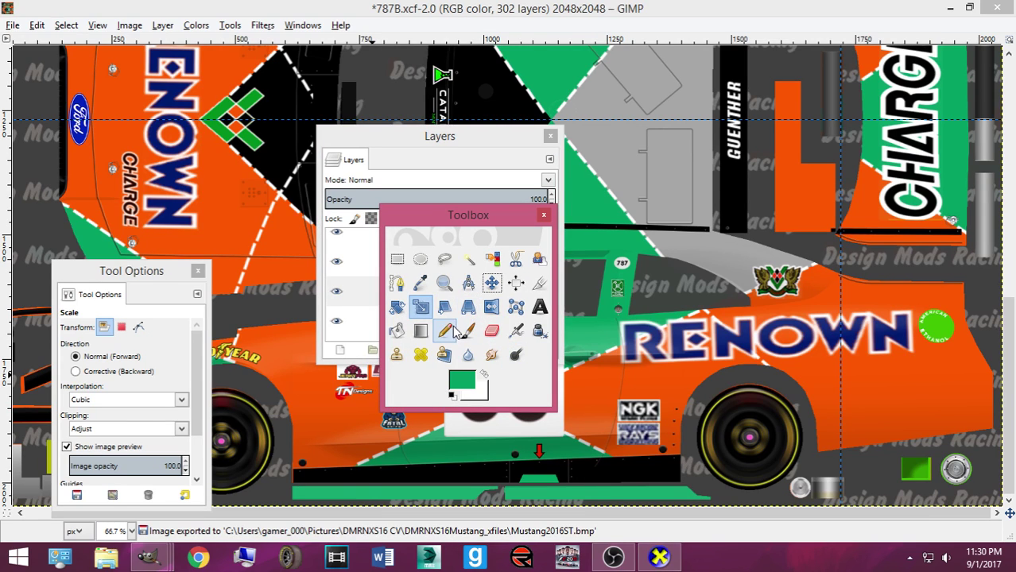
left_click(445, 331)
left_click(642, 340)
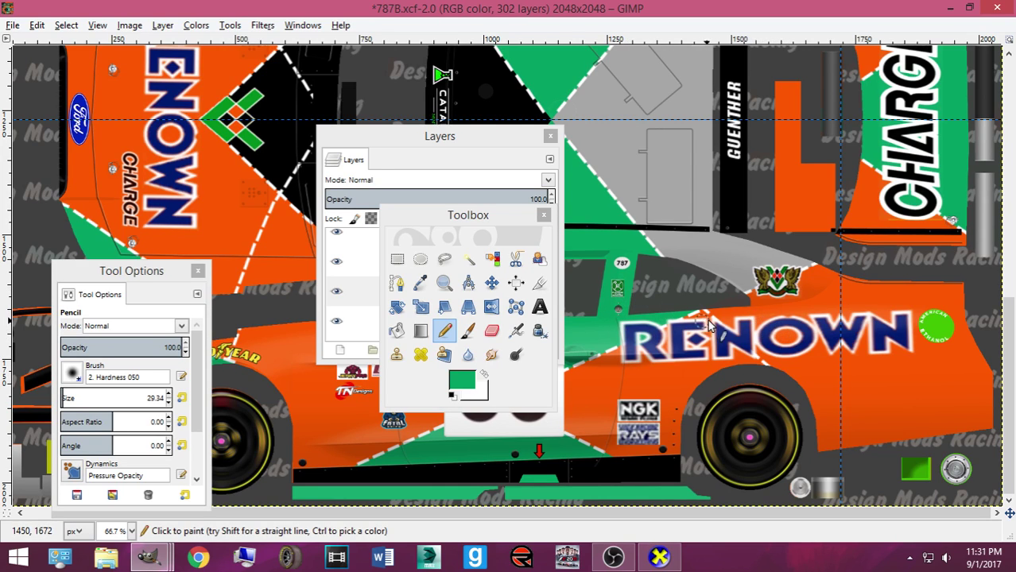
key("ctrl+s")
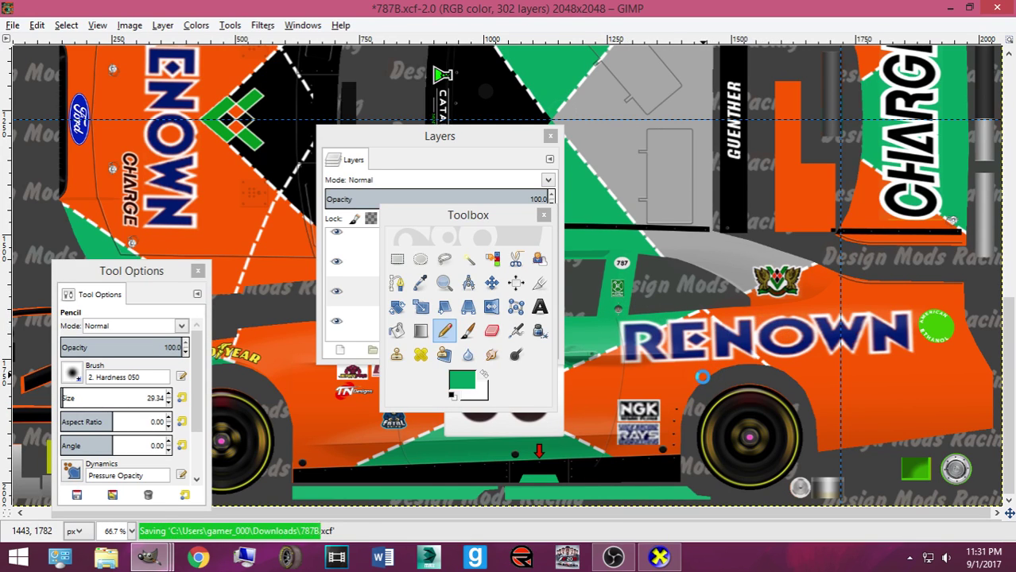
Duplicate the Renown side copy layer and rotate the new copy by 1°
left_click(361, 291)
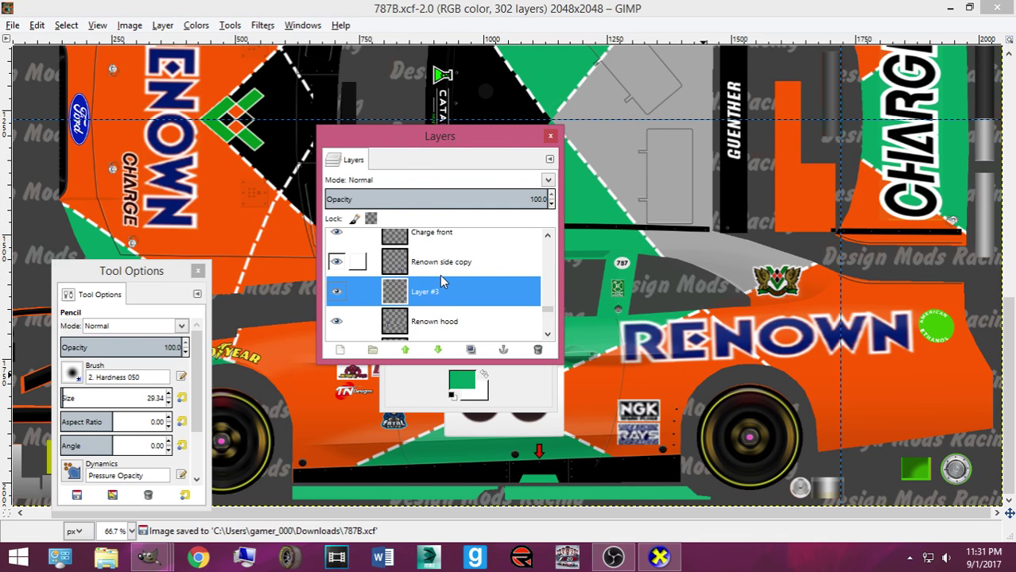
left_click(443, 269)
key("shift+ctrl+d")
key("shift+r")
left_click(462, 309)
type("1")
key("Return")
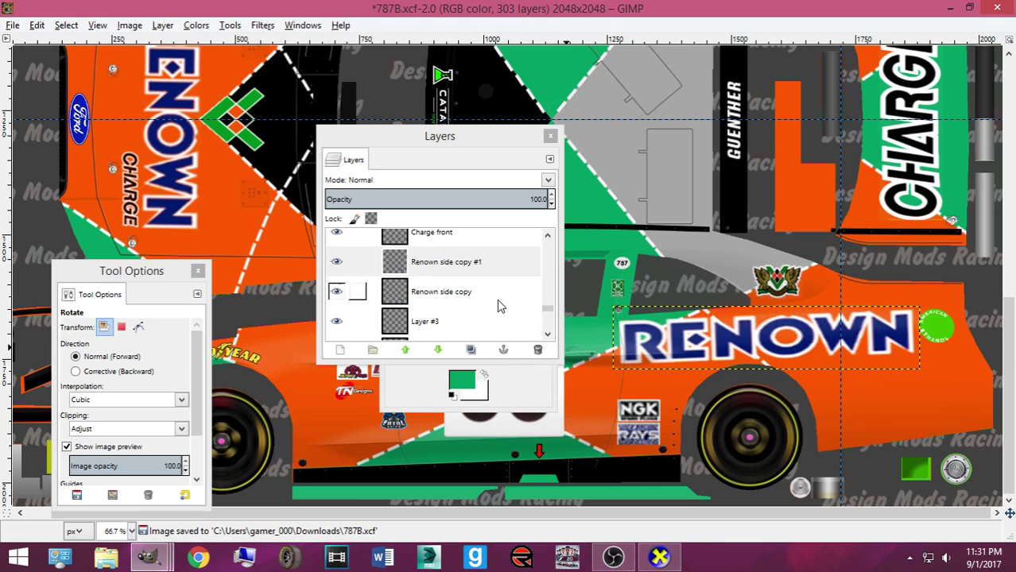
Rotate the Renown side copy #1 layer 180° and give it a slight tilt
left_click(342, 267)
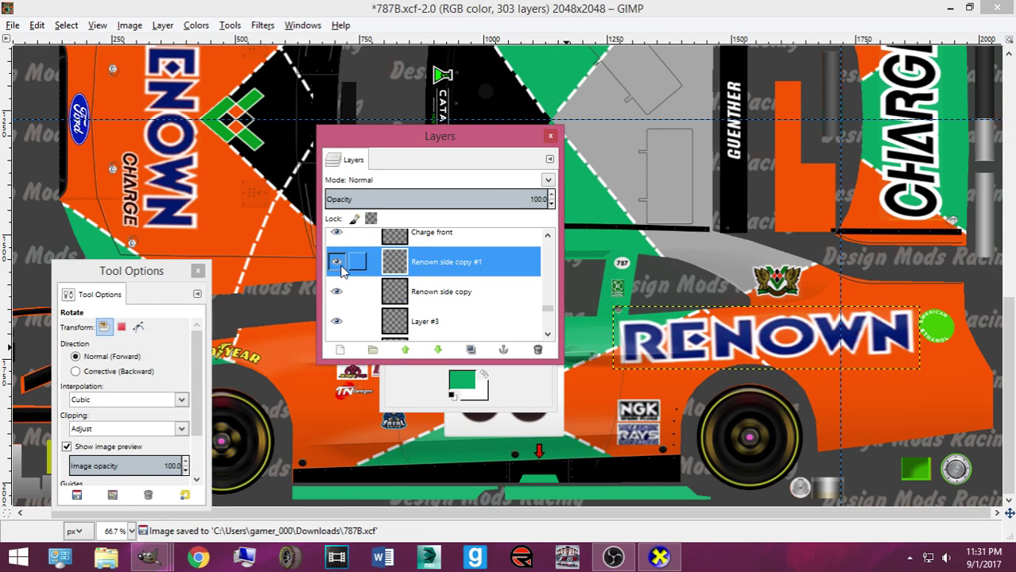
key("ctrl+z")
key("ctrl+z")
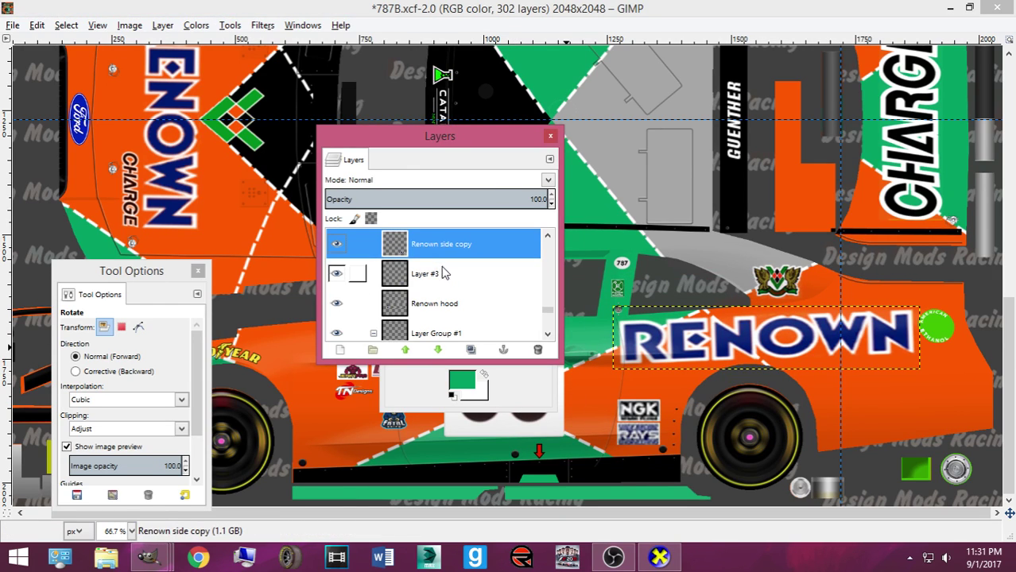
key("ctrl+y")
key("ctrl+y")
left_click(677, 345)
type("180")
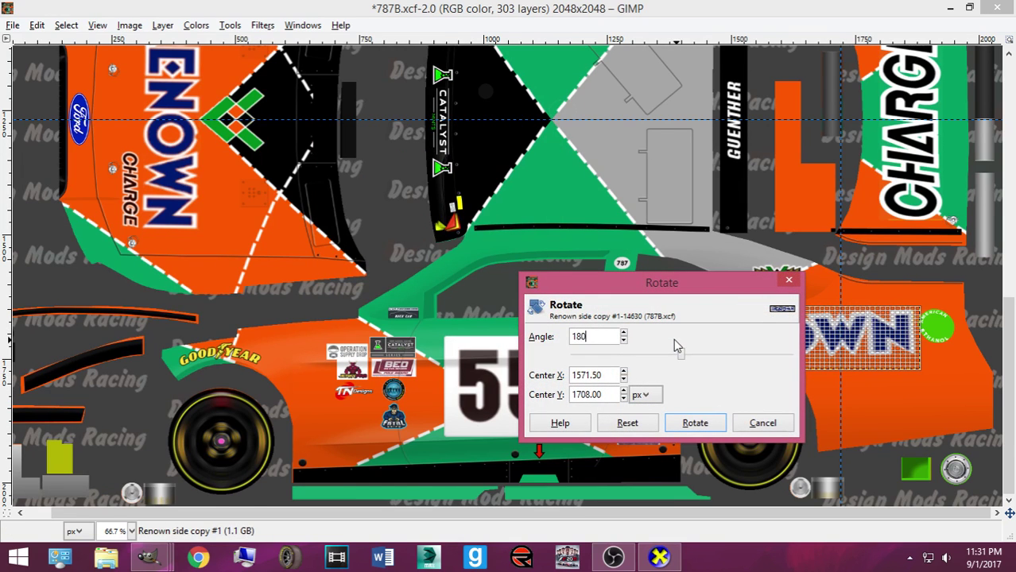
left_click(699, 419)
left_click(712, 412)
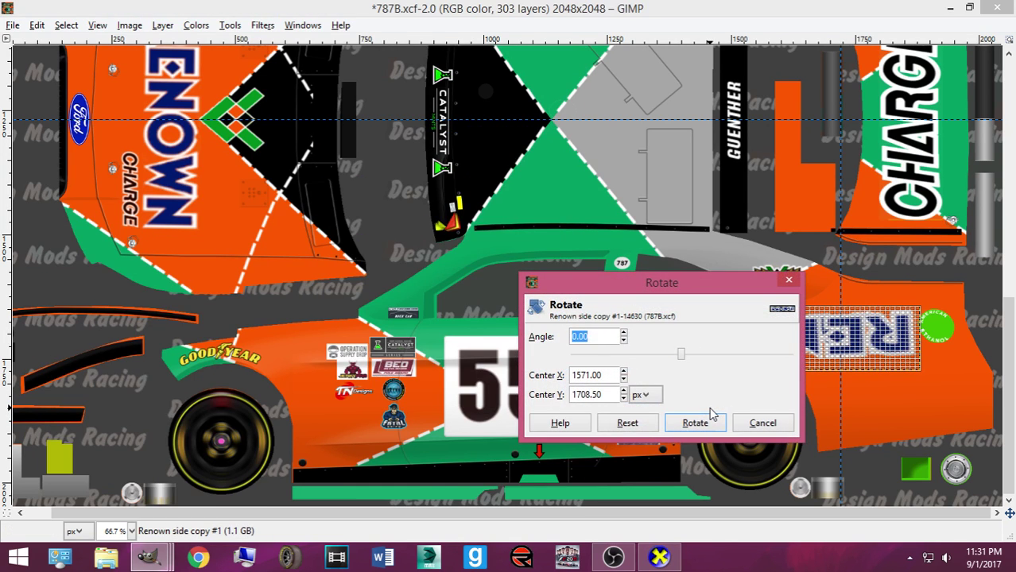
left_click(710, 425)
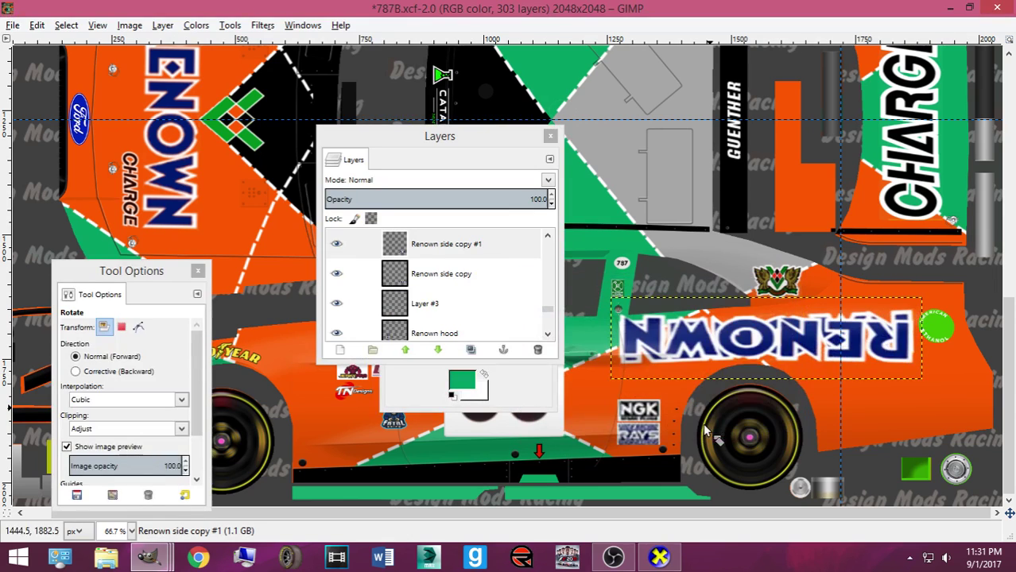
Move the flipped RENOWN copy onto the opposite side panel and export over Mustang2016ST.bmp
left_click(426, 390)
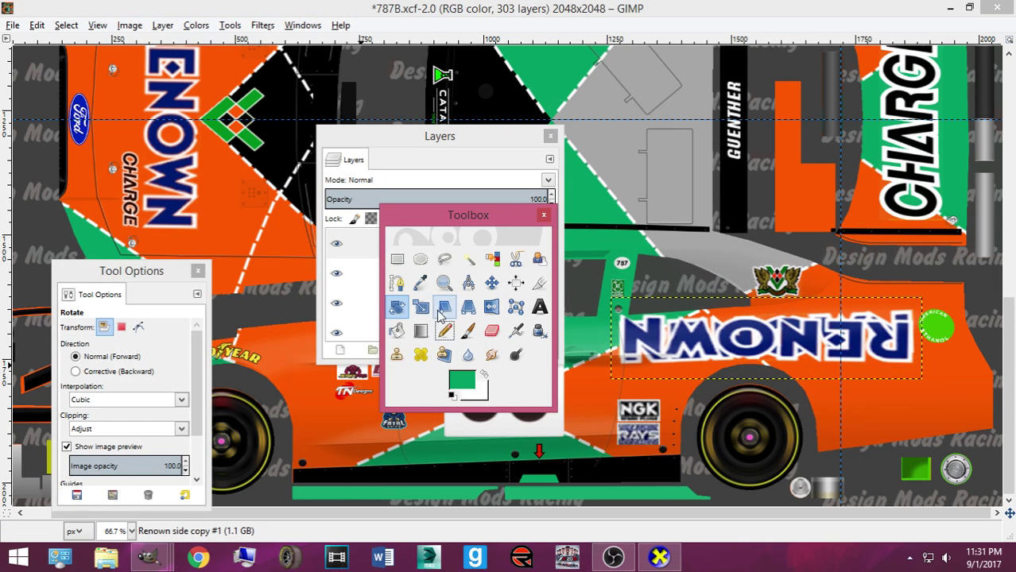
left_click(491, 283)
scroll(730, 340, "up", 5)
left_click_drag(729, 337, 737, 369)
key("ctrl+e")
key("ctrl+e")
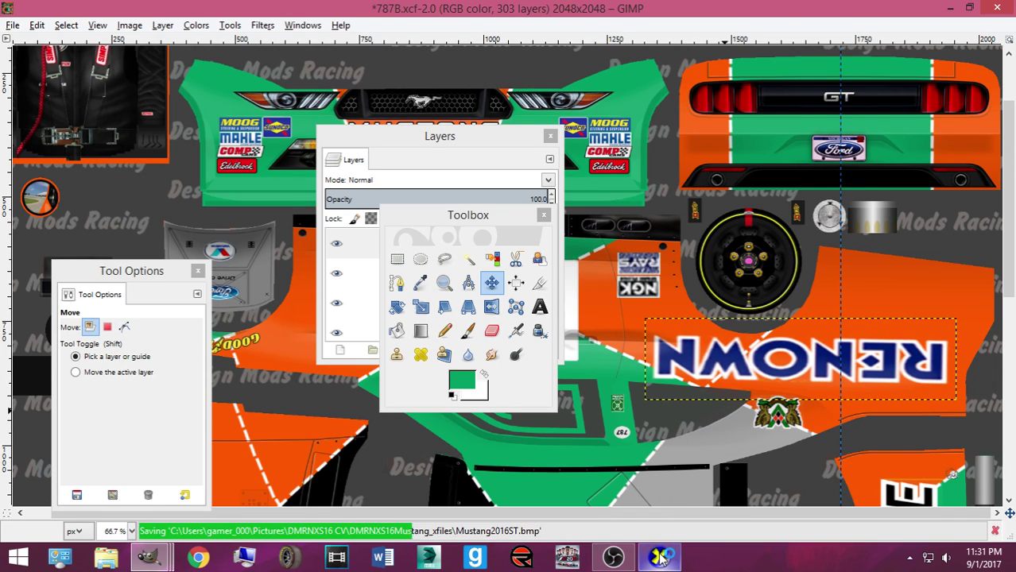
left_click(659, 557)
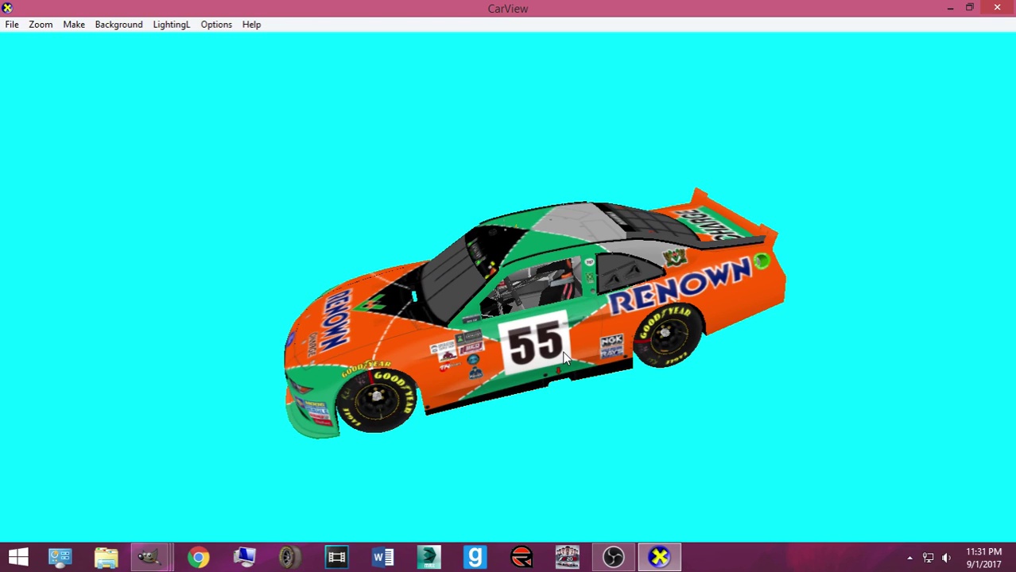
Rotate the car in CarView to inspect RENOWN on its other flank
left_click_drag(478, 345, 401, 363)
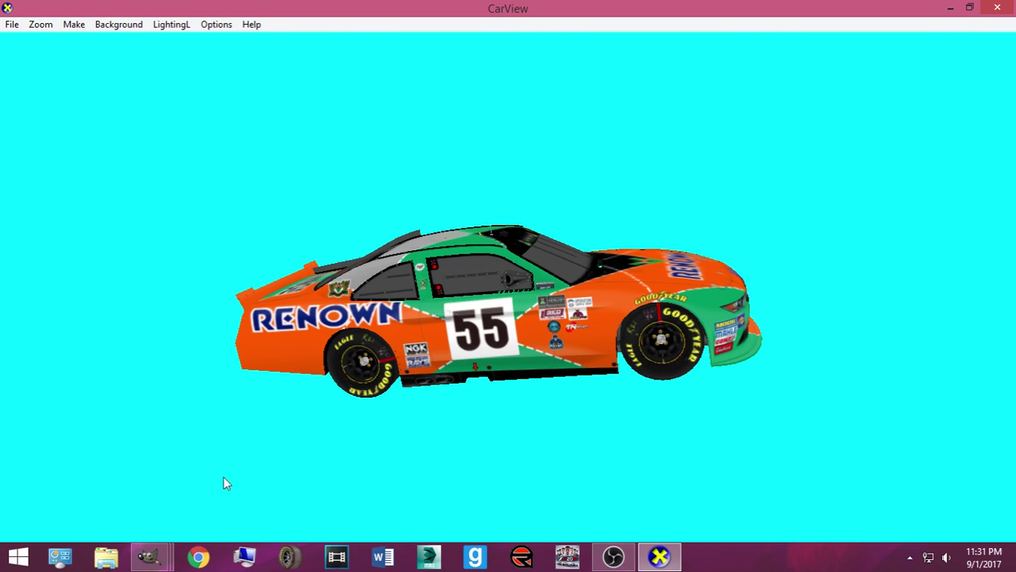
left_click(149, 556)
Back in GIMP, undo the flipped RENOWN copy and save 787B.xcf
left_click(95, 481)
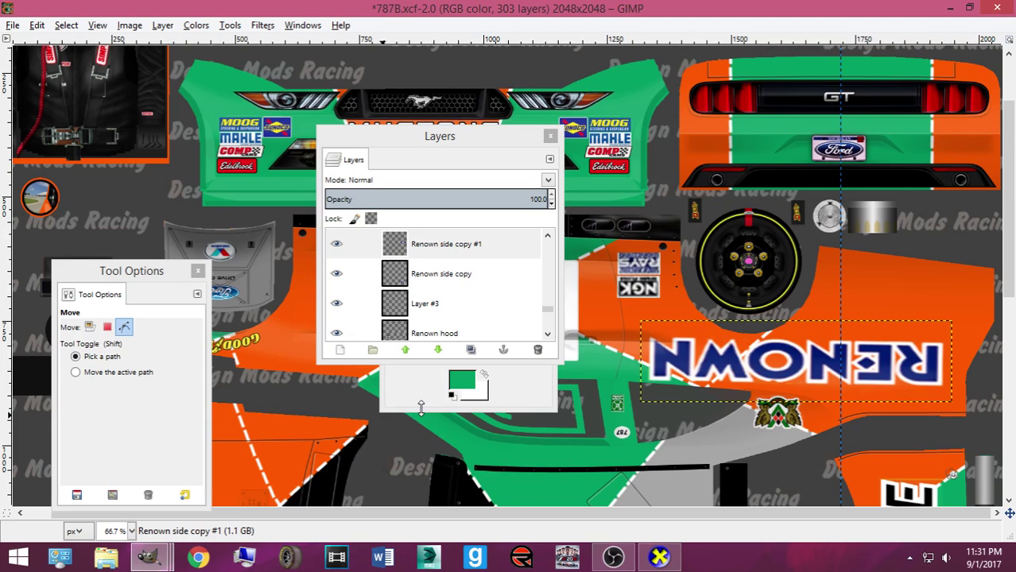
left_click(90, 327)
scroll(688, 302, "down", 10)
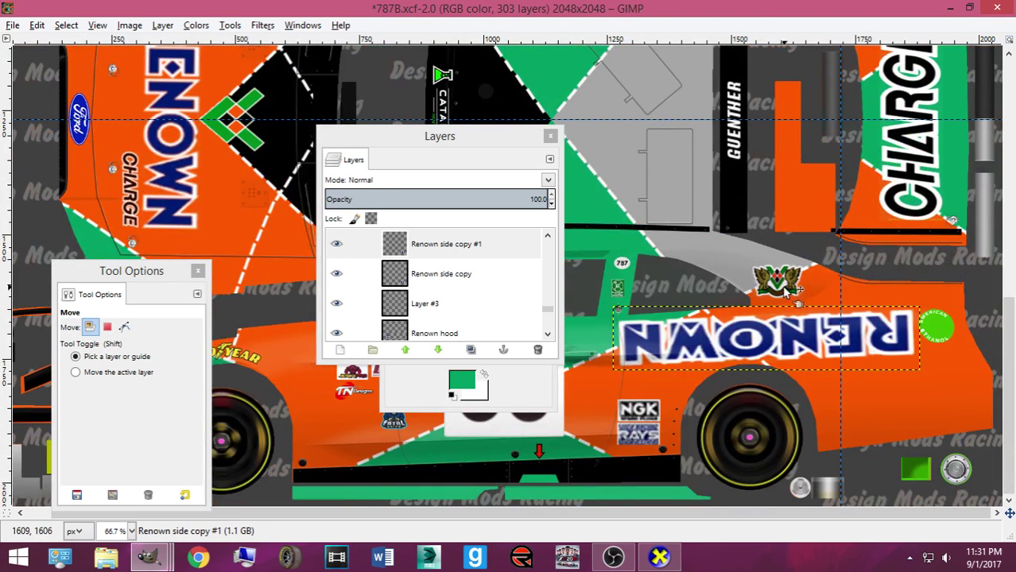
key("ctrl+z")
key("ctrl+z")
key("ctrl+z")
key("ctrl+z")
key("ctrl+z")
key("ctrl+z")
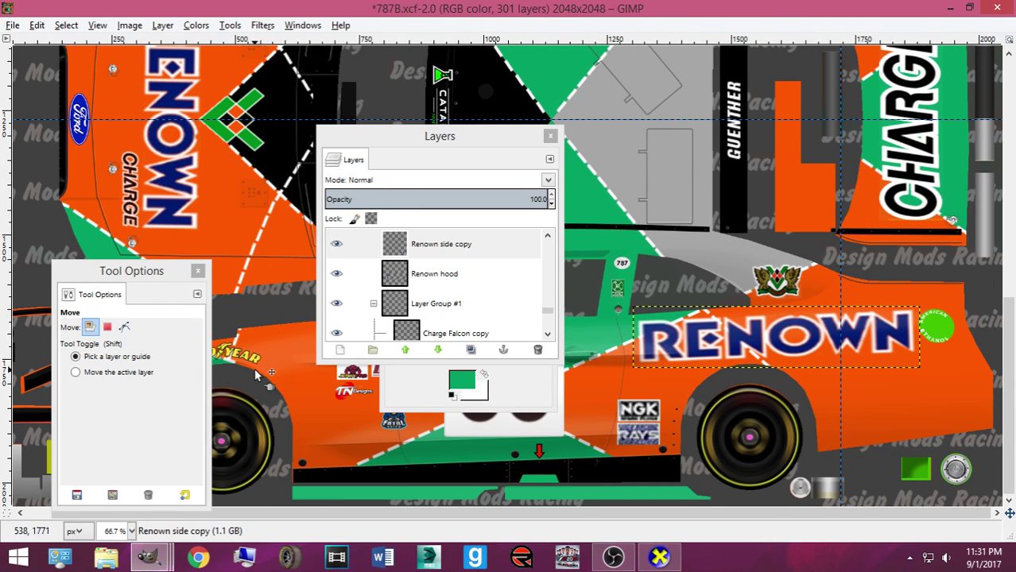
key("ctrl+s")
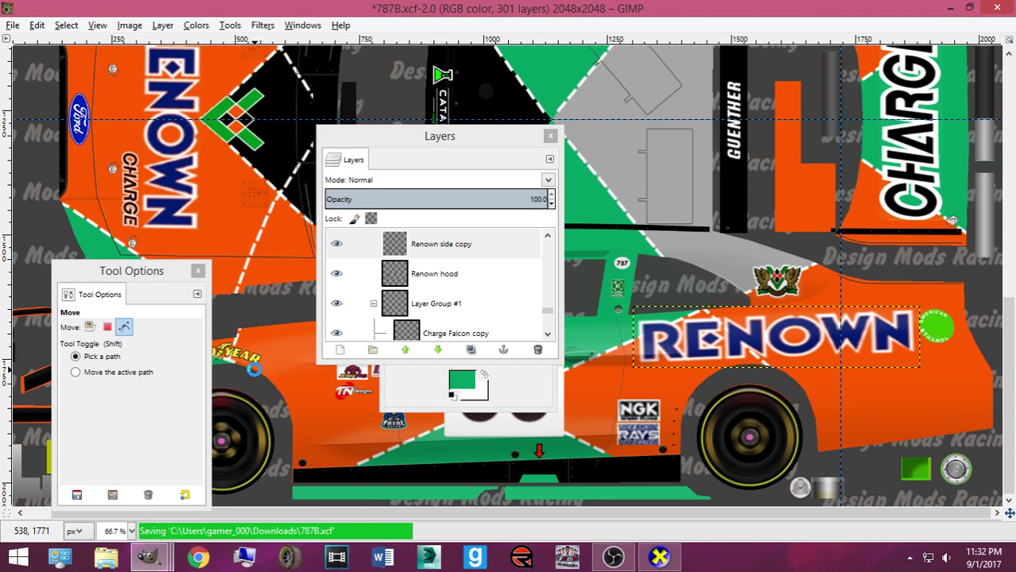
Open 28_DKWilsonNSR.xcf from Pictures > Bases made by Me, then bring 787B back in front
key("ctrl+o")
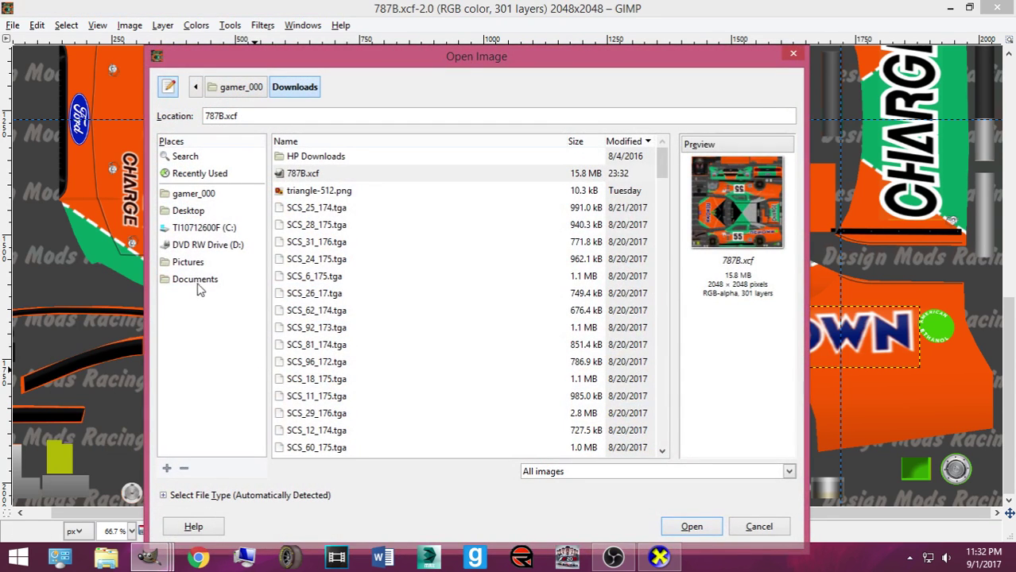
left_click(191, 263)
double_click(334, 173)
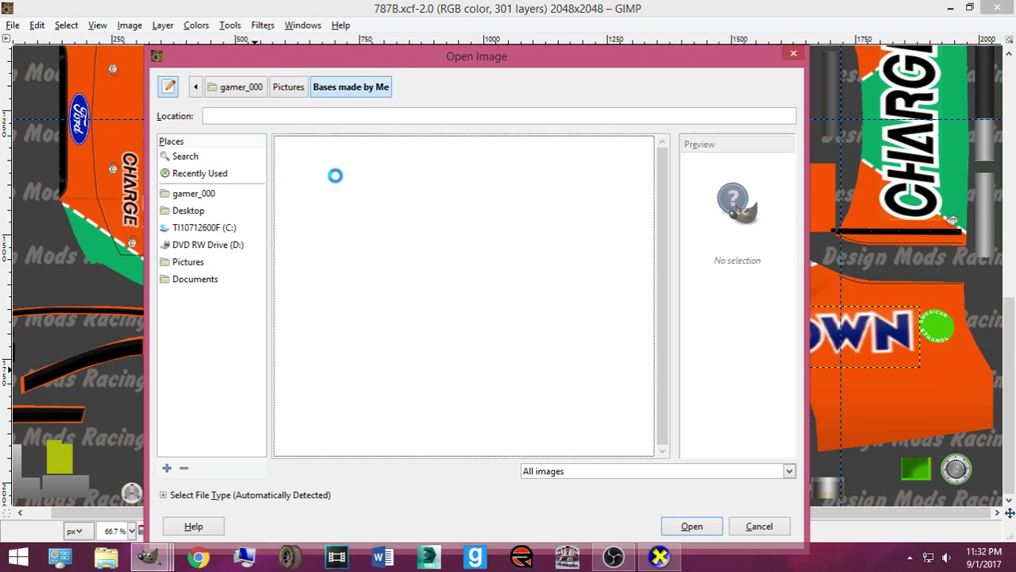
left_click(345, 144)
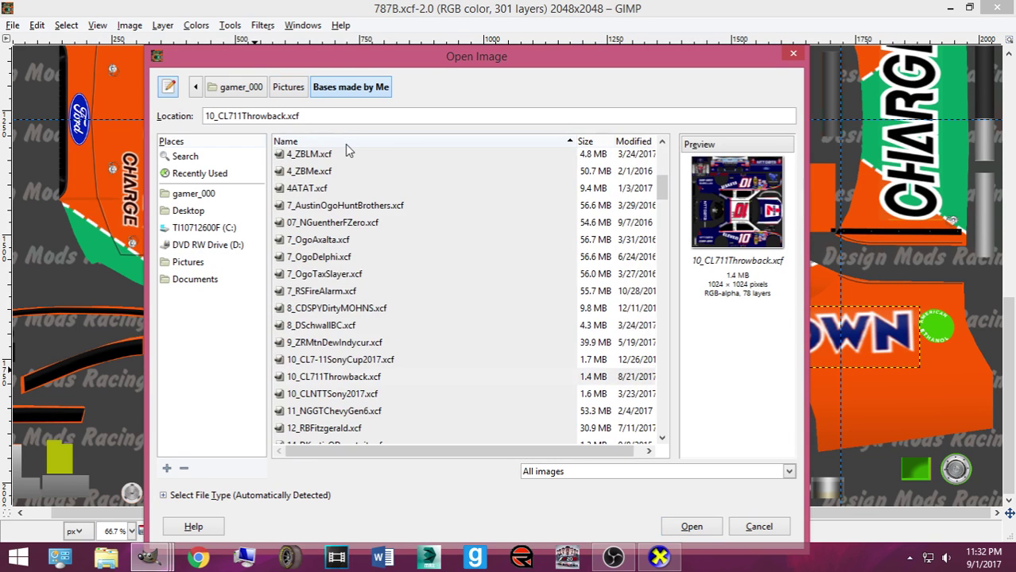
scroll(403, 238, "down", 5)
scroll(403, 244, "down", 5)
left_click(332, 351)
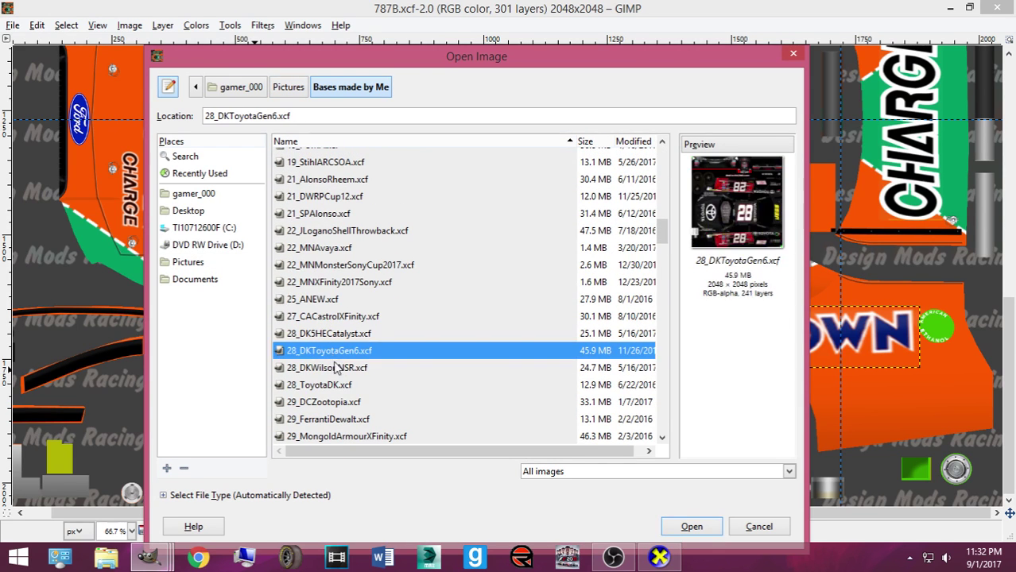
left_click(337, 368)
left_click(691, 526)
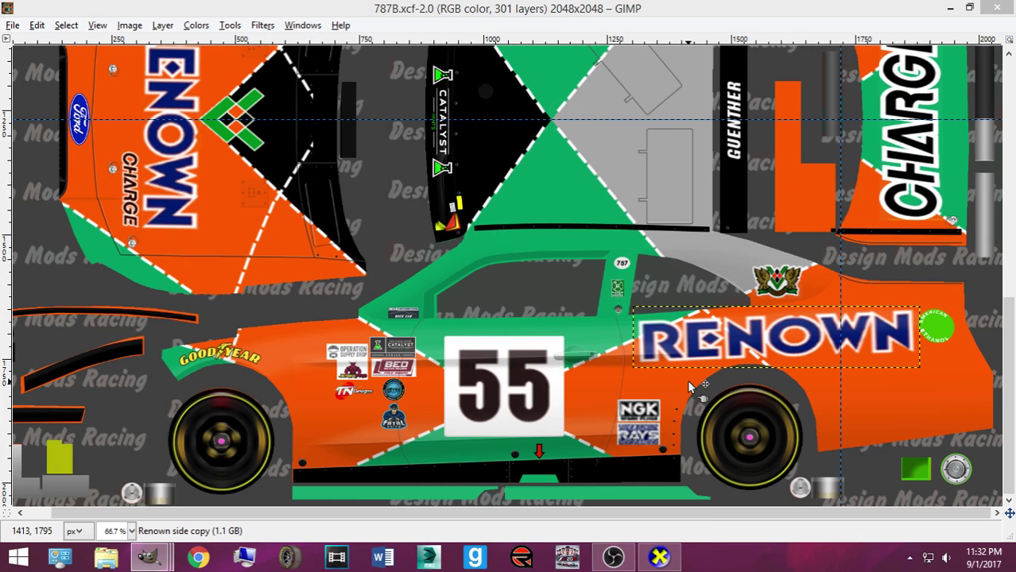
mouse_move(149, 561)
left_click(562, 477)
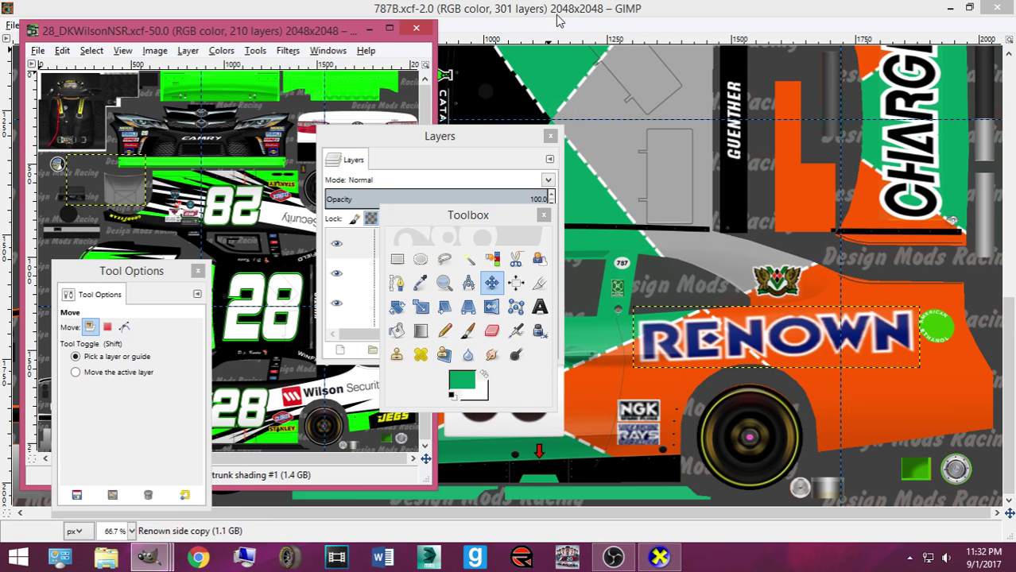
left_click(628, 191)
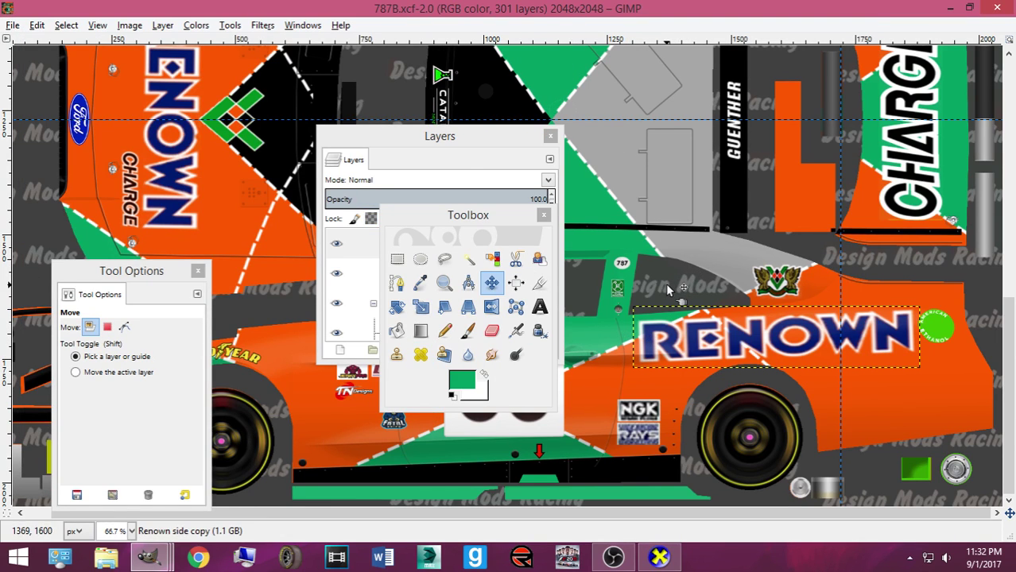
Duplicate the Renown side copy layer
left_click(449, 137)
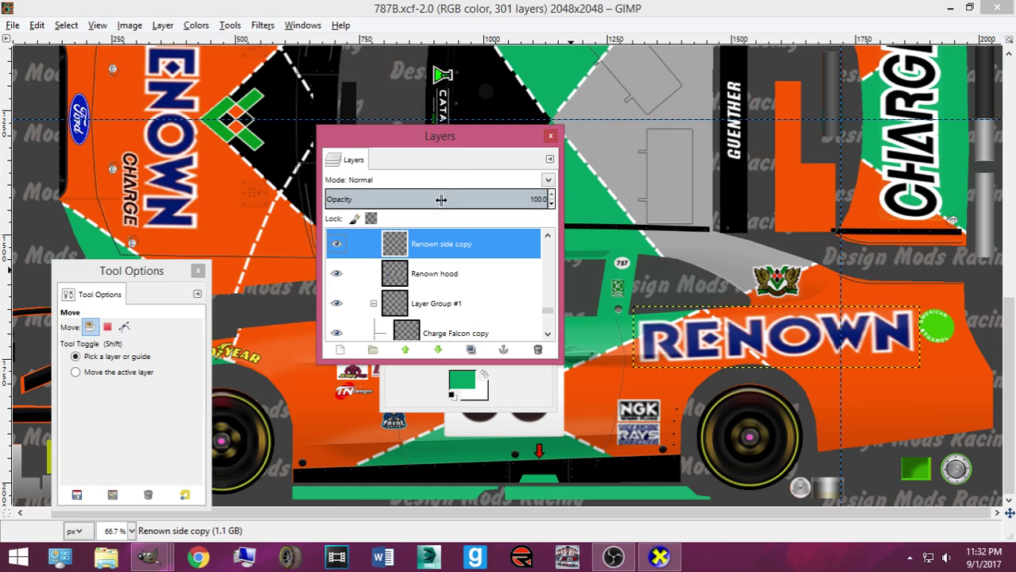
key("shift+ctrl+d")
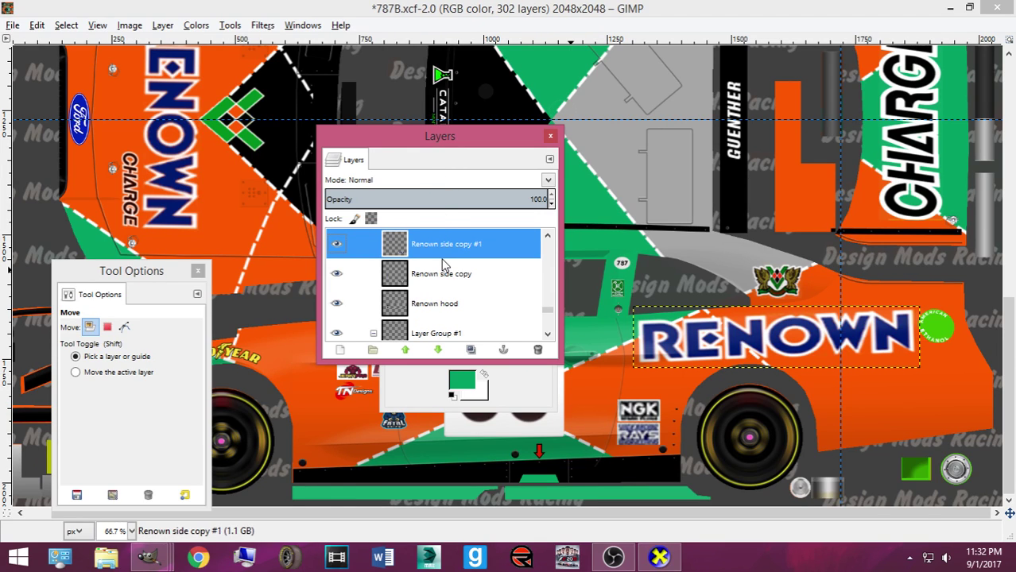
scroll(443, 265, "up", 1)
key("ctrl+z")
key("shift+ctrl+d")
Rotate the duplicated RENOWN 180°, then tilt it a further 3.21°
key("Tab")
key("shift+r")
left_click(801, 334)
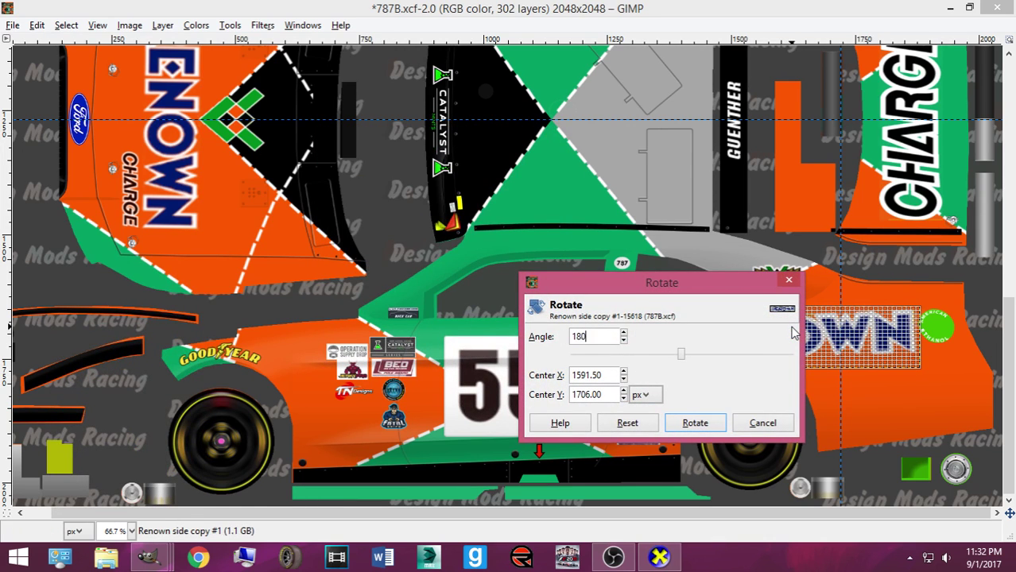
type("180")
key("Return")
left_click(695, 422)
left_click(723, 428)
type("3.21")
left_click(695, 423)
key("Tab")
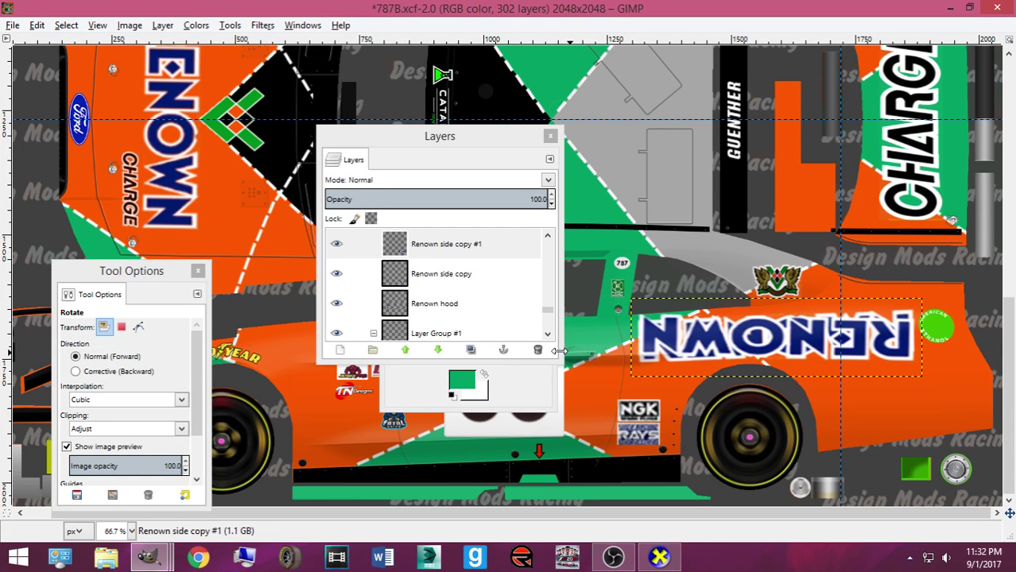
Move the flipped RENOWN onto the car's opposite side panel
left_click(540, 373)
left_click(492, 283)
left_click(777, 347)
left_click_drag(777, 347, 813, 367)
Export the skin to Mustang2016ST.bmp and nudge the flipped RENOWN slightly left
key("ctrl+e")
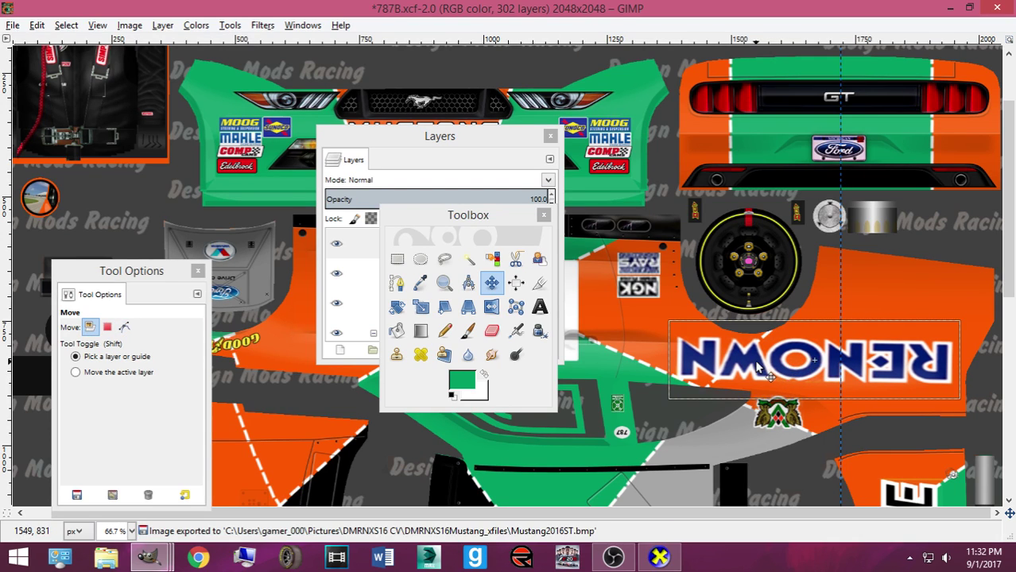
scroll(758, 365, "down", 6)
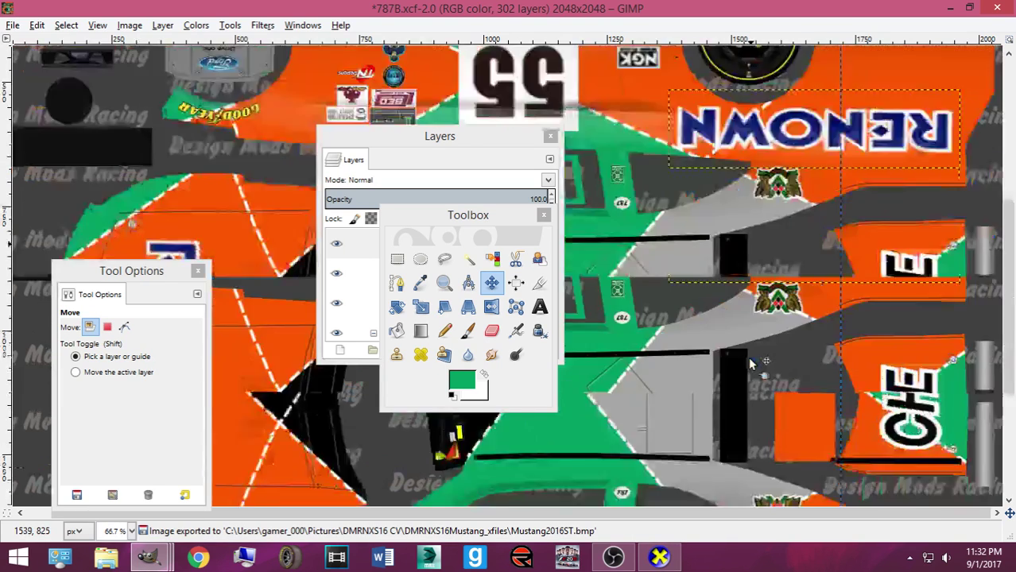
scroll(740, 354, "up", 3)
scroll(735, 350, "down", 1)
scroll(715, 286, "up", 2)
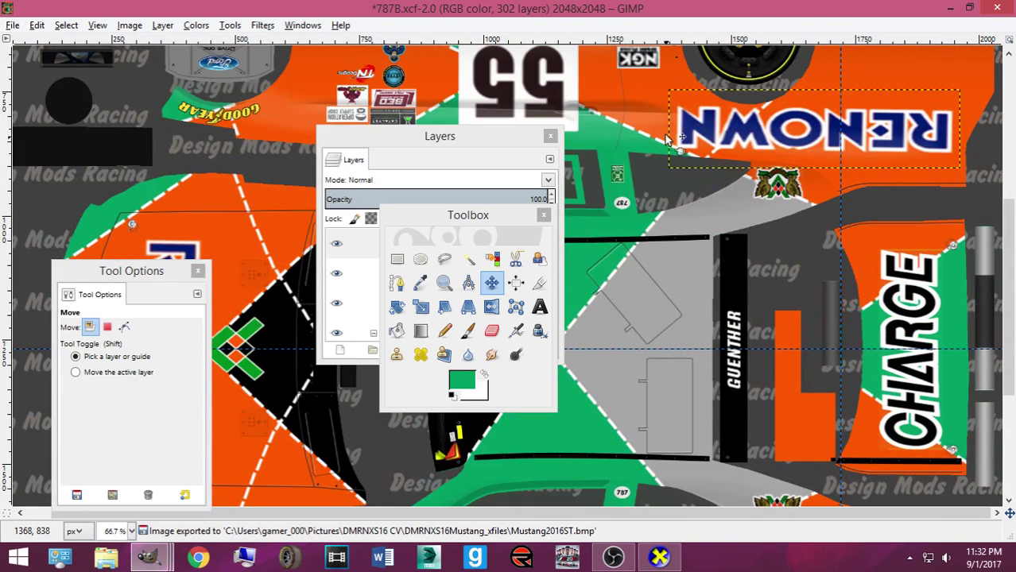
left_click_drag(684, 133, 666, 135)
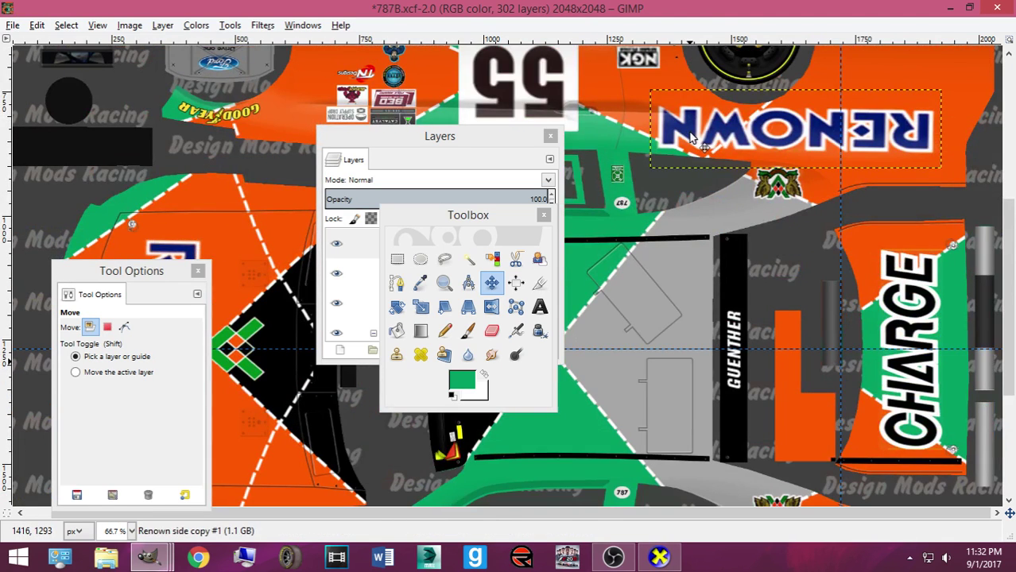
left_click(694, 136)
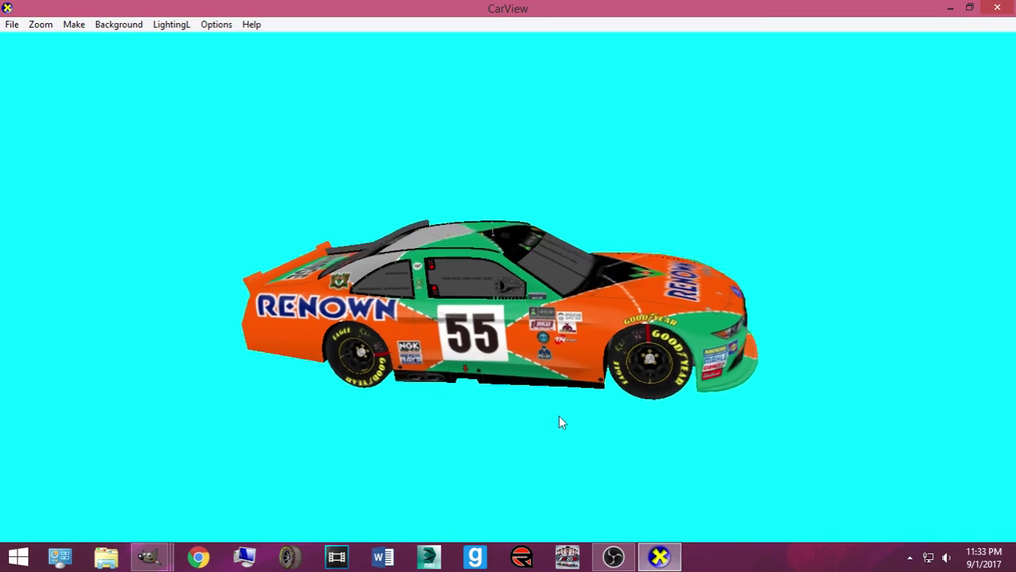
Spin the car in CarView to check RENOWN, the 55 doors and the CHARGE rear deck
left_click_drag(559, 422, 390, 355)
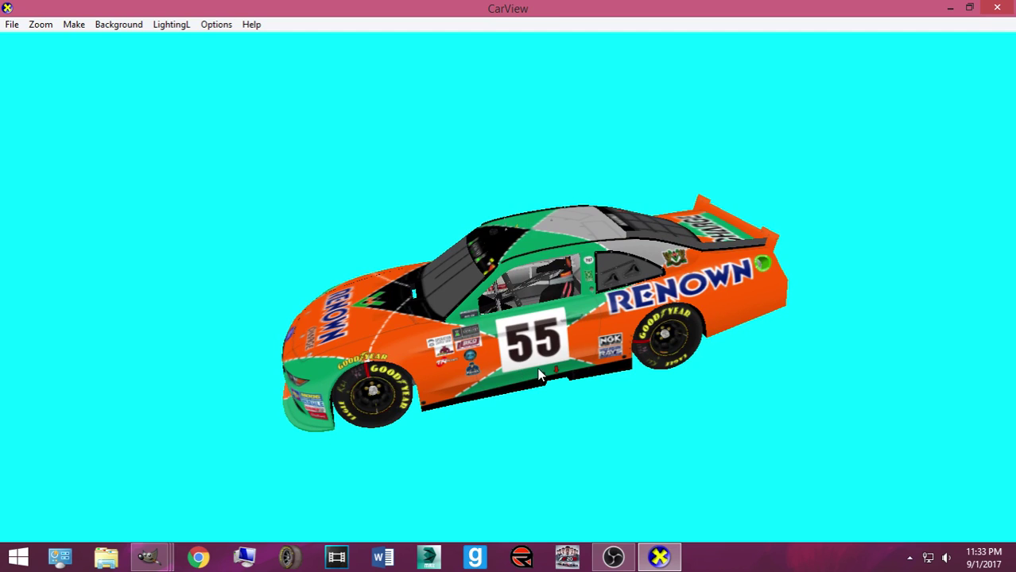
left_click_drag(426, 389, 763, 400)
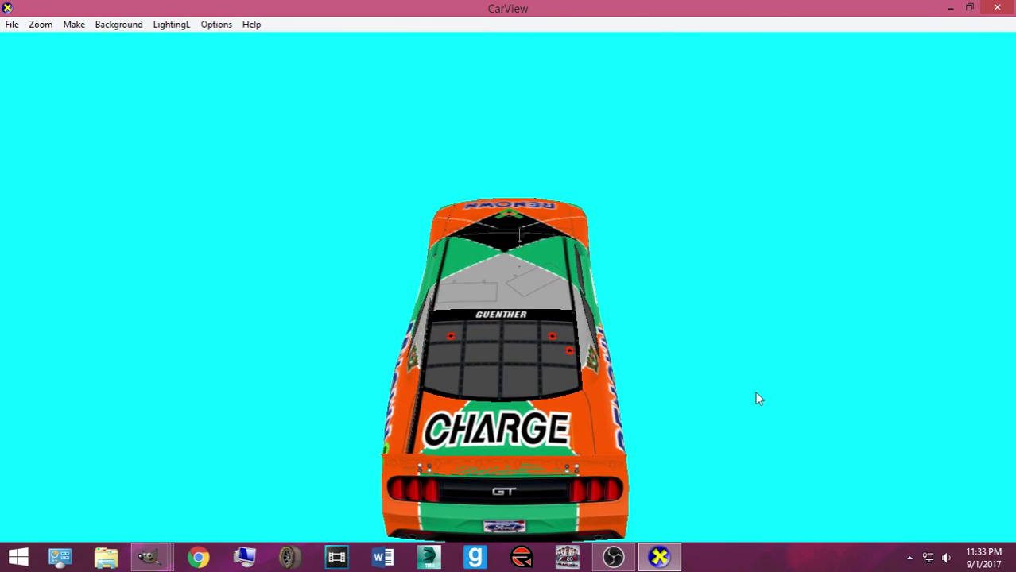
left_click_drag(518, 430, 305, 409)
Return to the 787B skin and select the Side Number layer
mouse_move(150, 561)
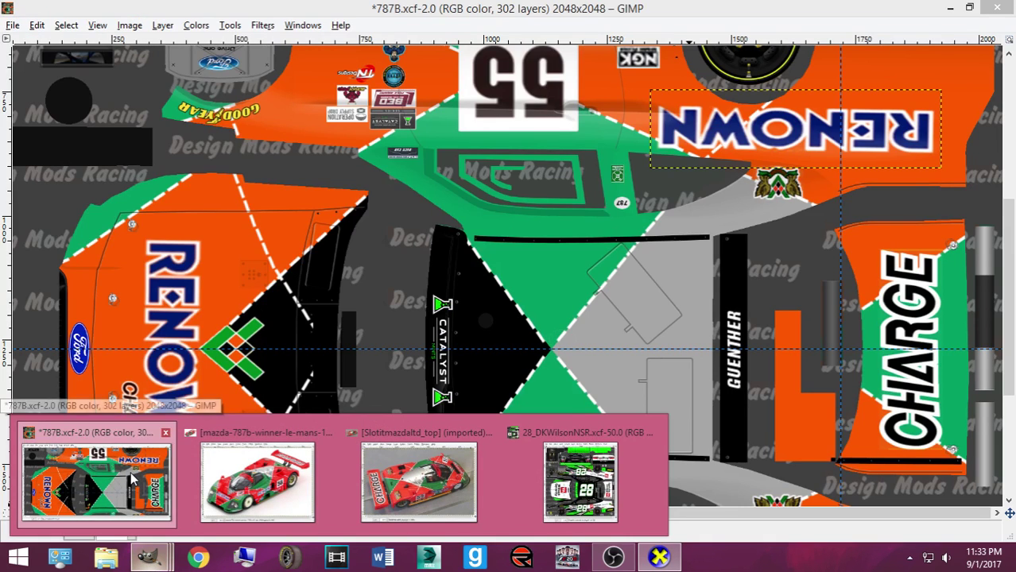
left_click(130, 472)
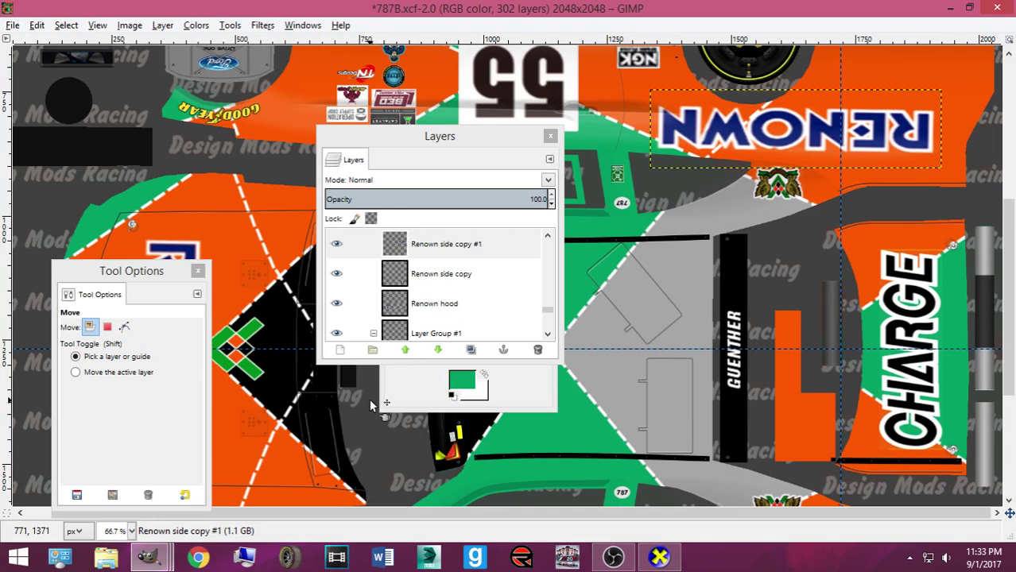
scroll(369, 398, "down", 5)
left_click(509, 421)
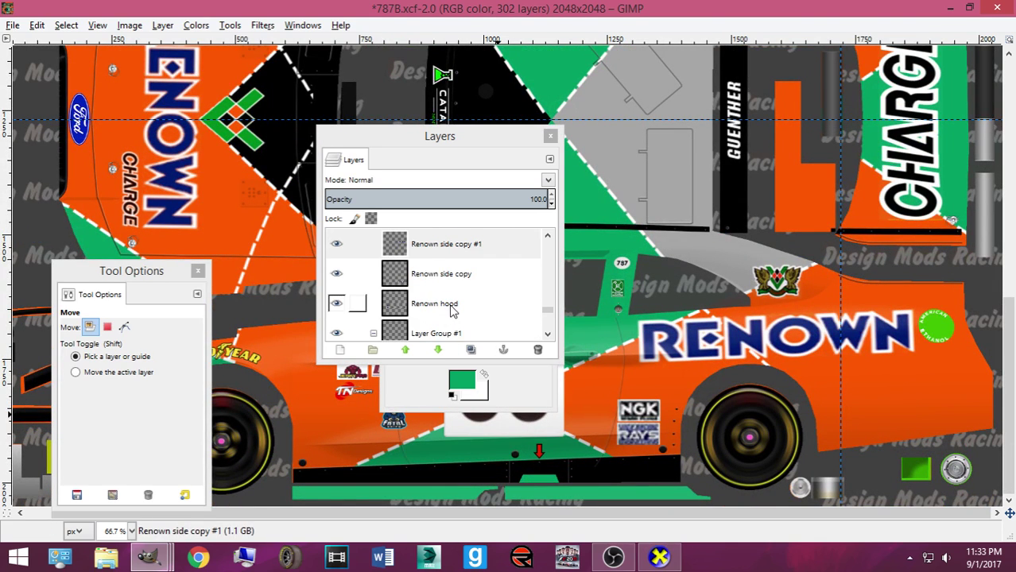
scroll(445, 306, "up", 5)
scroll(400, 290, "down", 8)
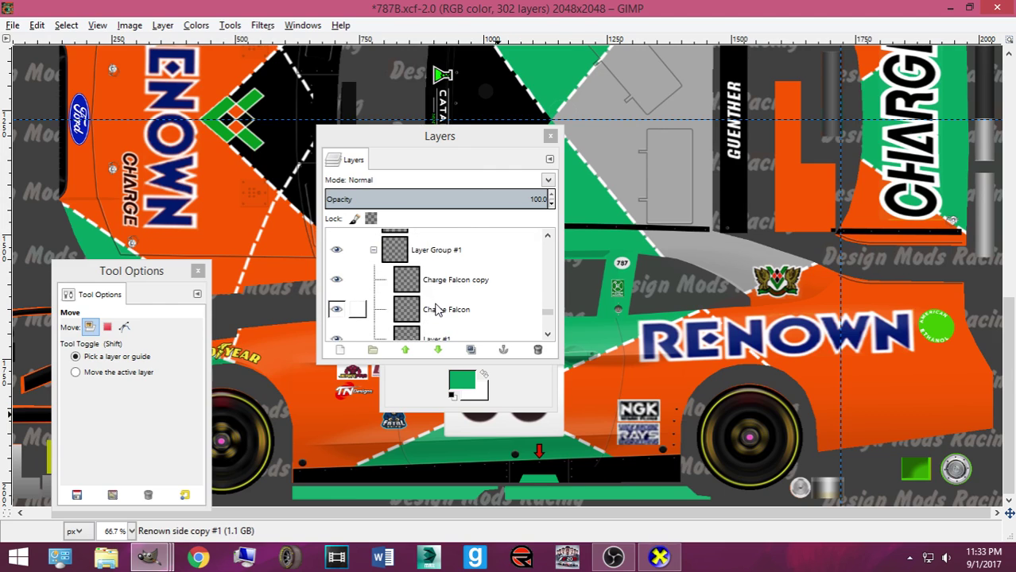
scroll(436, 309, "up", 2)
left_click(436, 291)
left_click(438, 256)
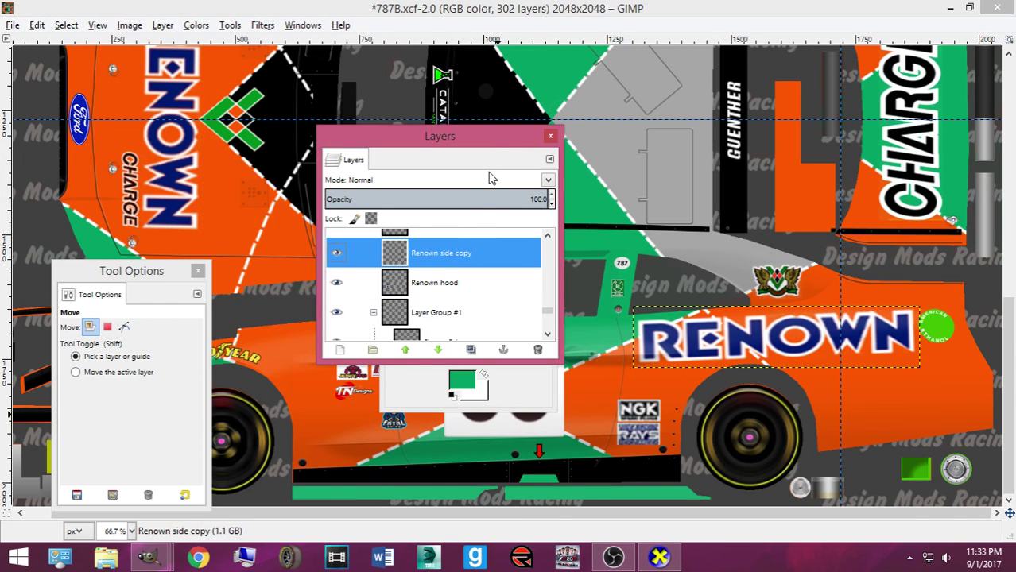
left_click_drag(484, 147, 848, 154)
scroll(808, 293, "up", 3)
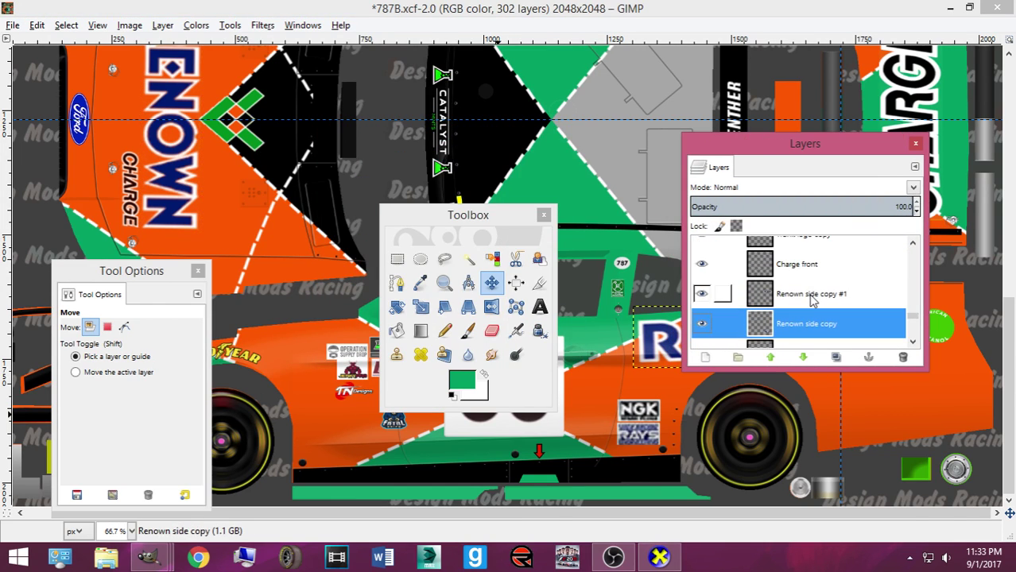
scroll(808, 293, "up", 4)
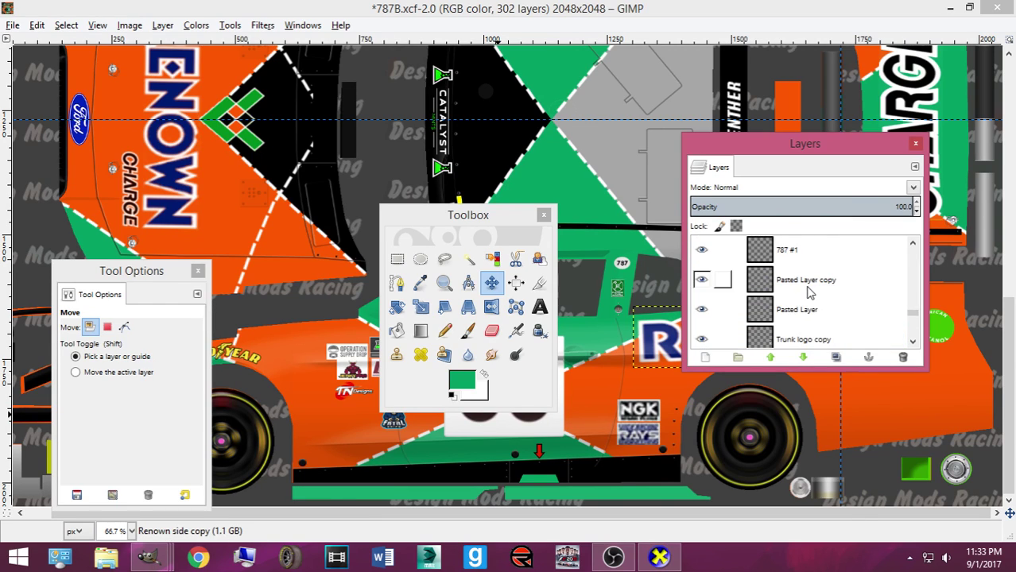
scroll(808, 293, "down", 10)
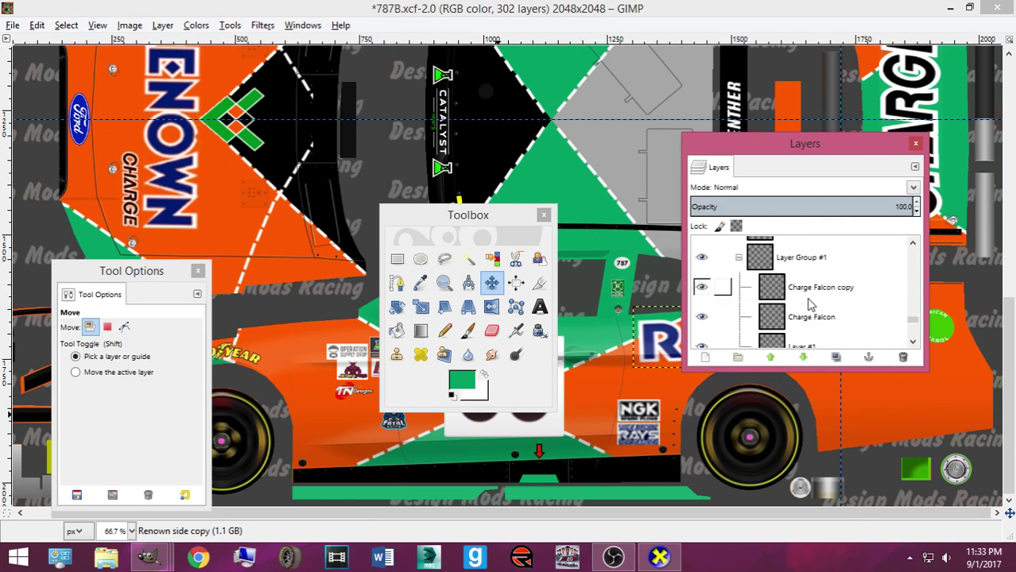
scroll(810, 309, "down", 1)
left_click(808, 322)
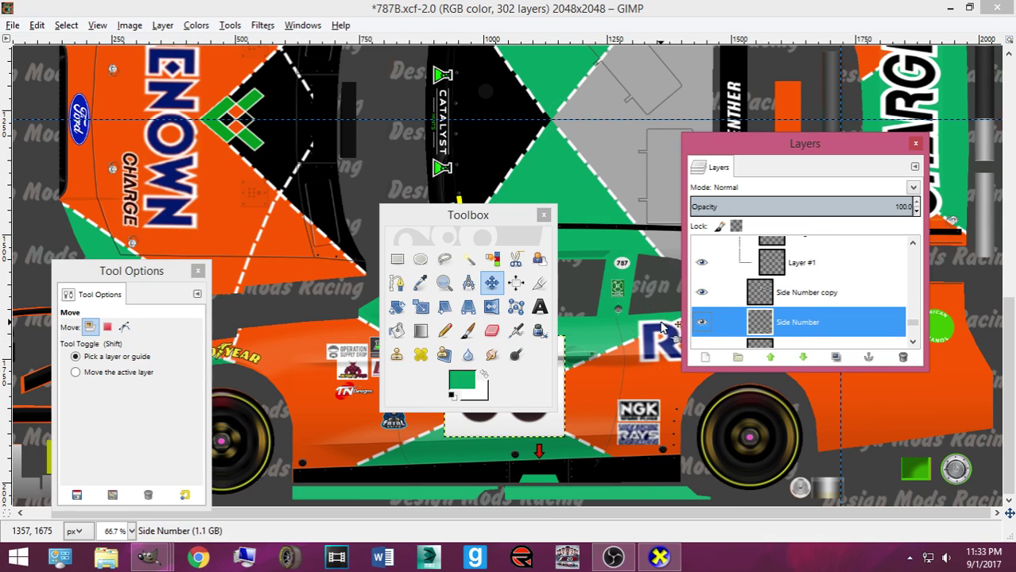
left_click_drag(537, 220, 283, 208)
Duplicate the Side Number layer and drag the 55 copy up onto the roof
key("shift+ctrl+d")
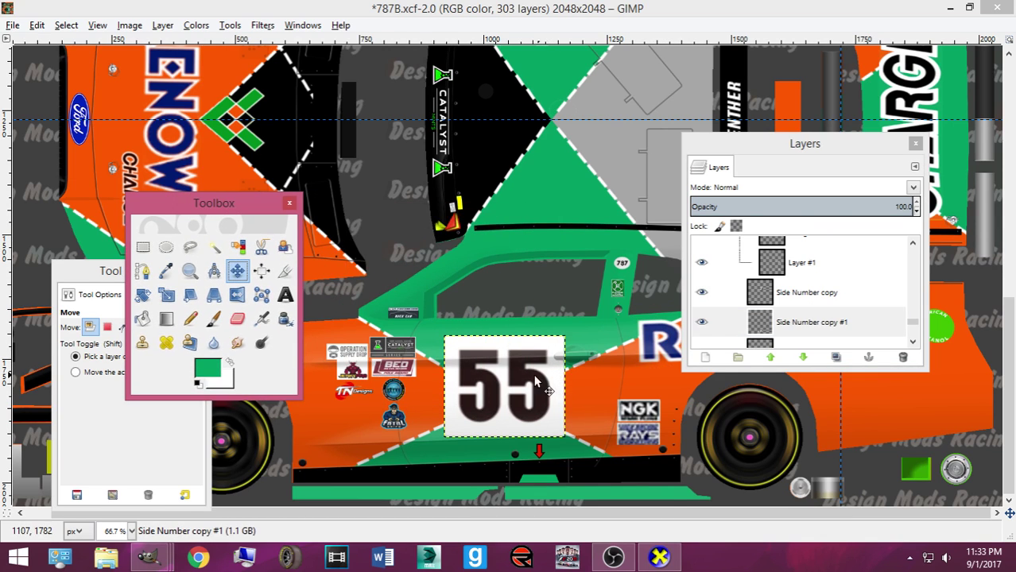
left_click(523, 383)
scroll(532, 307, "up", 3)
left_click_drag(523, 383, 624, 235)
Scale the roof 55 copy up to about 374×314 and shift it up and left
key("shift+s")
left_click(624, 234)
left_click_drag(548, 284, 499, 326)
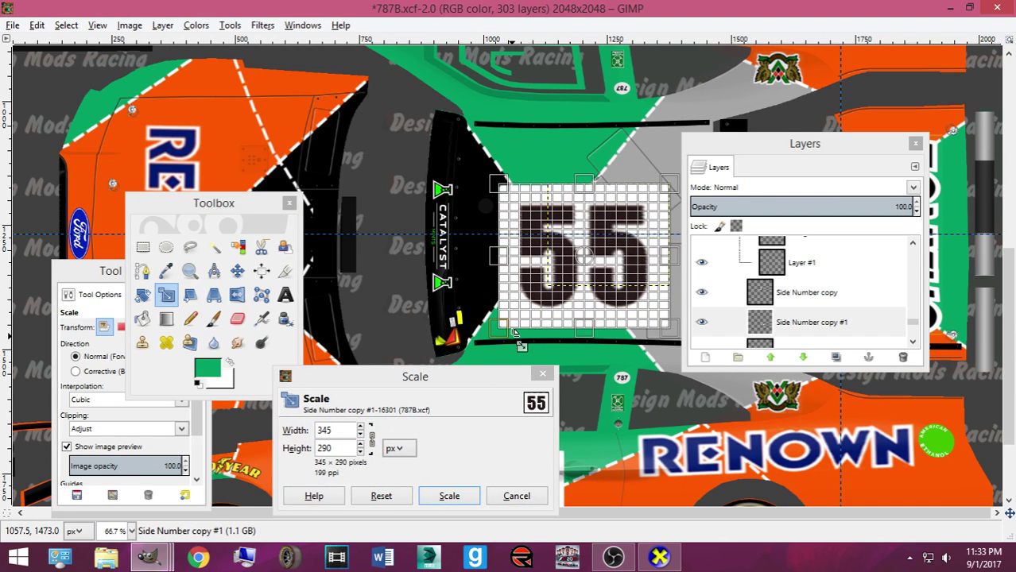
left_click(464, 488)
left_click(619, 282)
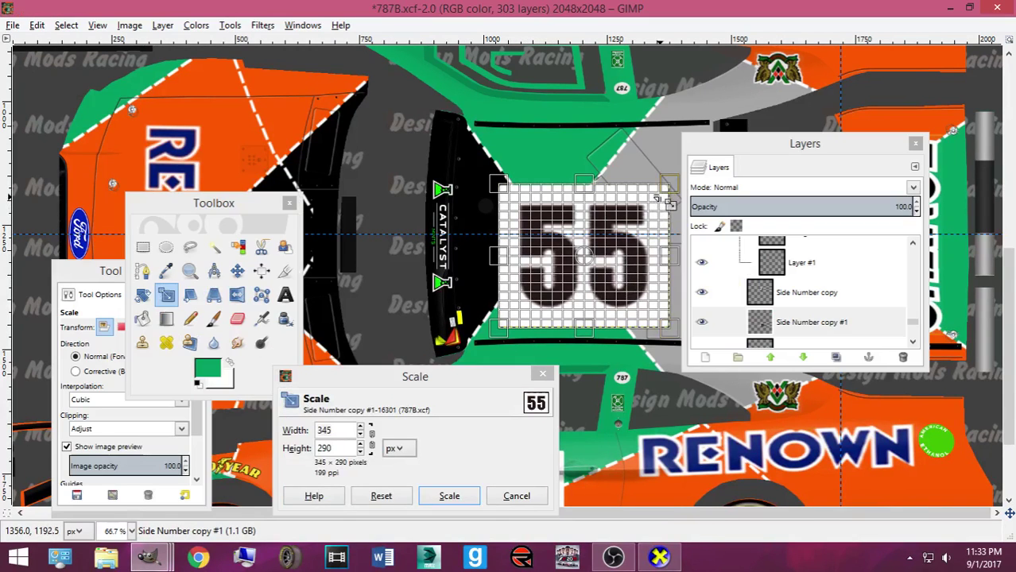
left_click_drag(649, 192, 661, 185)
left_click(445, 496)
left_click(238, 271)
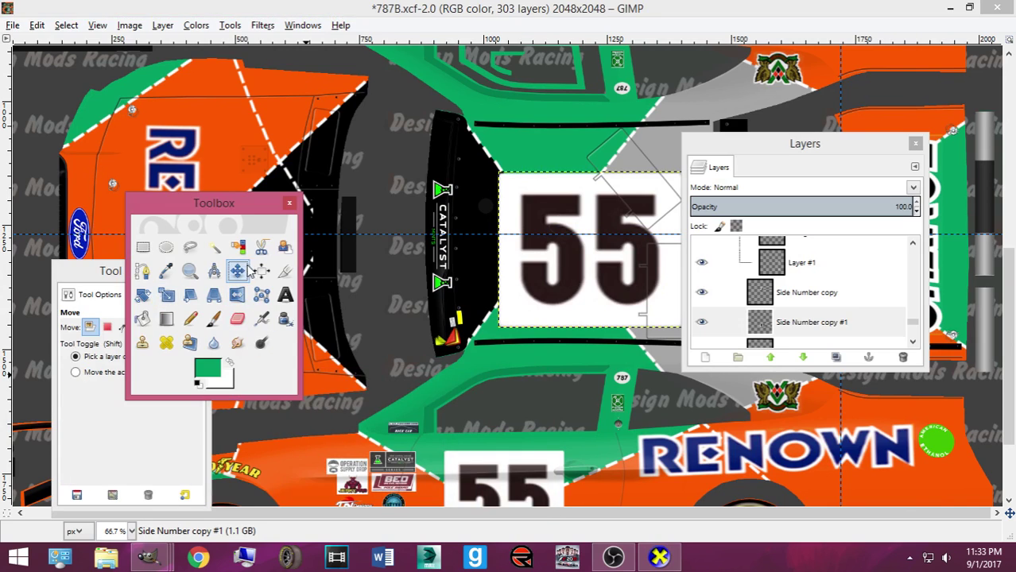
left_click_drag(563, 286, 556, 273)
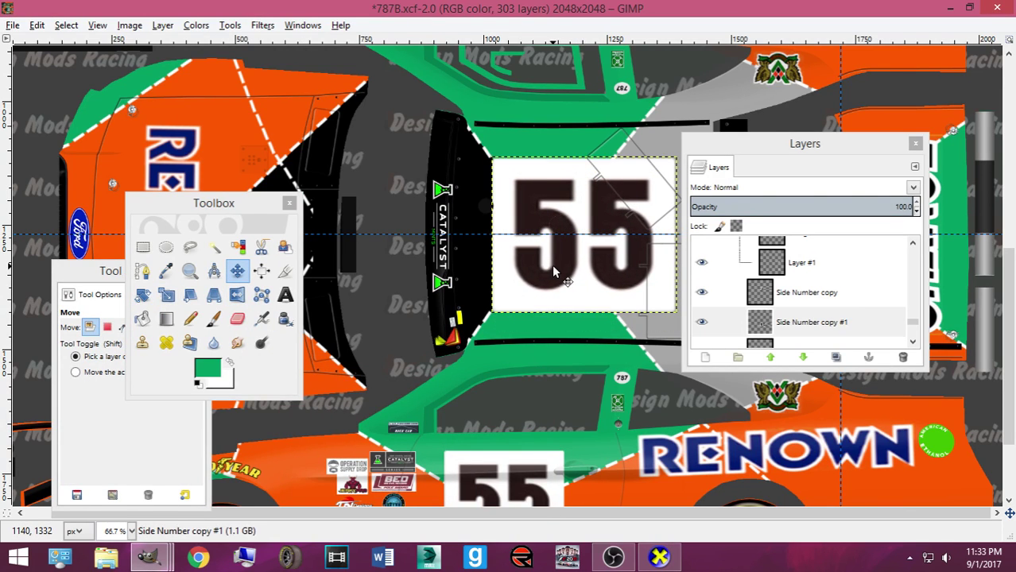
Rescale the roof 55 to 389×344, nudge it right and up, and export the skin
key("shift+s")
left_click(554, 282)
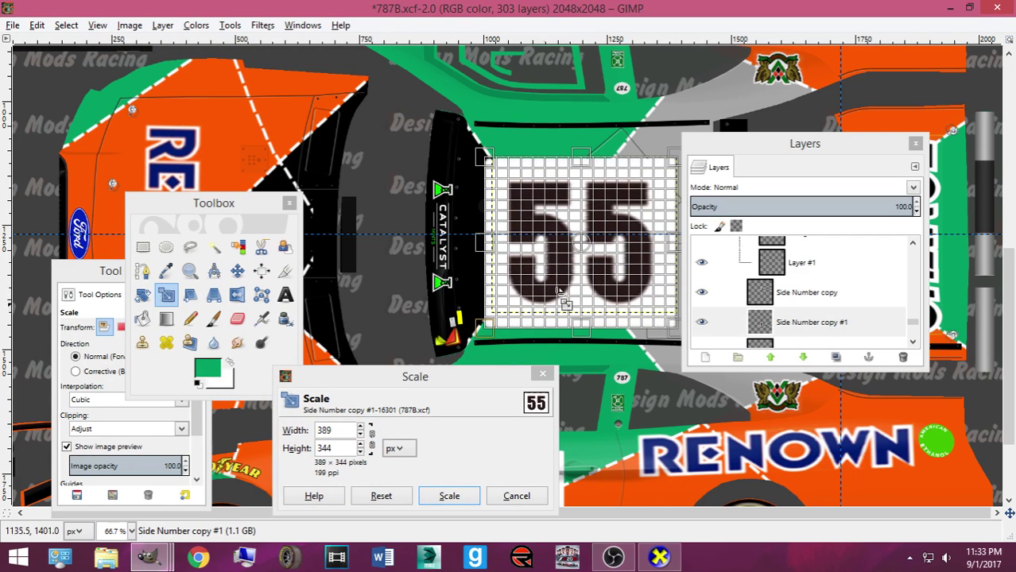
left_click(450, 496)
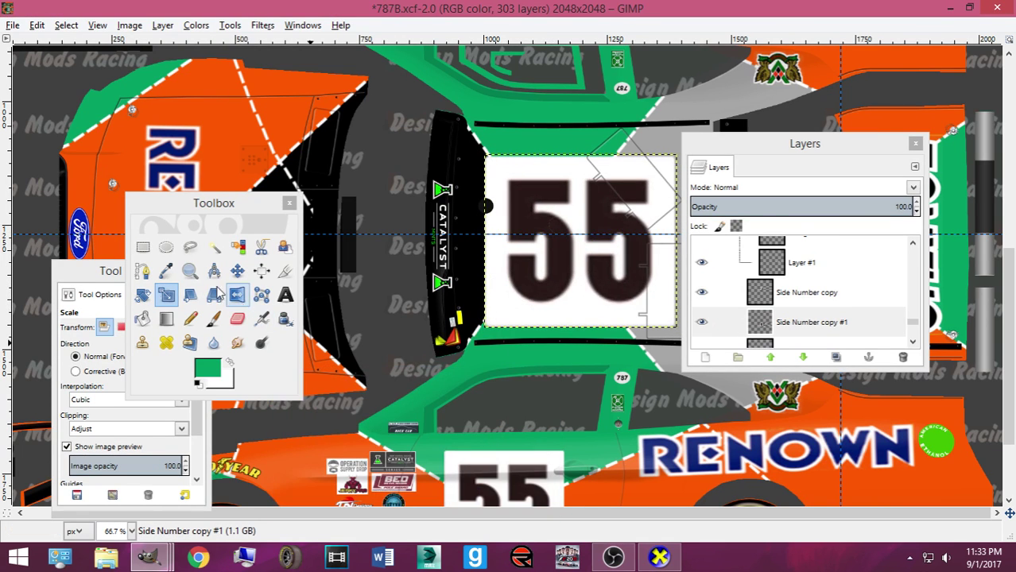
key("m")
left_click_drag(766, 162, 832, 173)
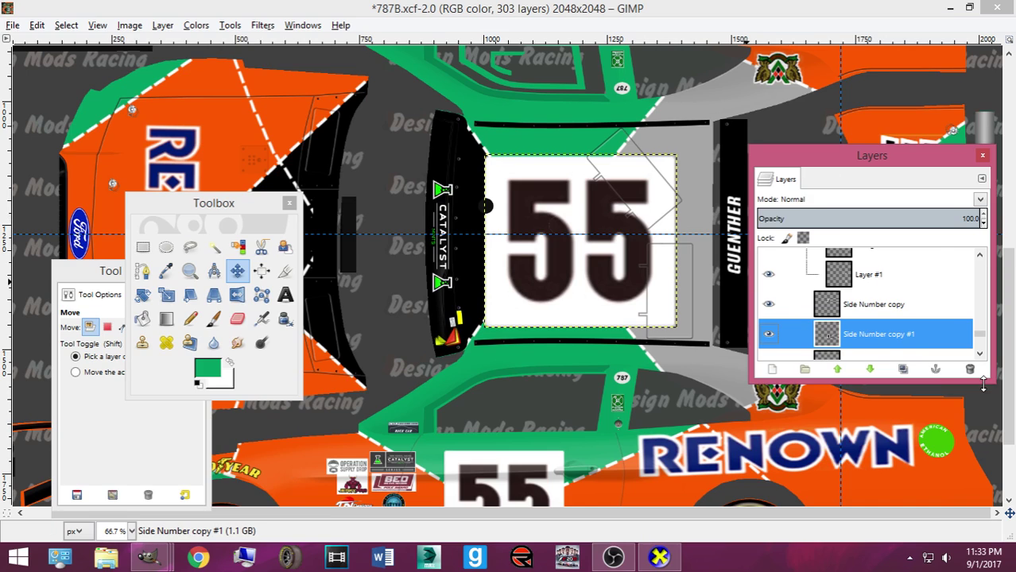
left_click_drag(625, 283, 635, 279)
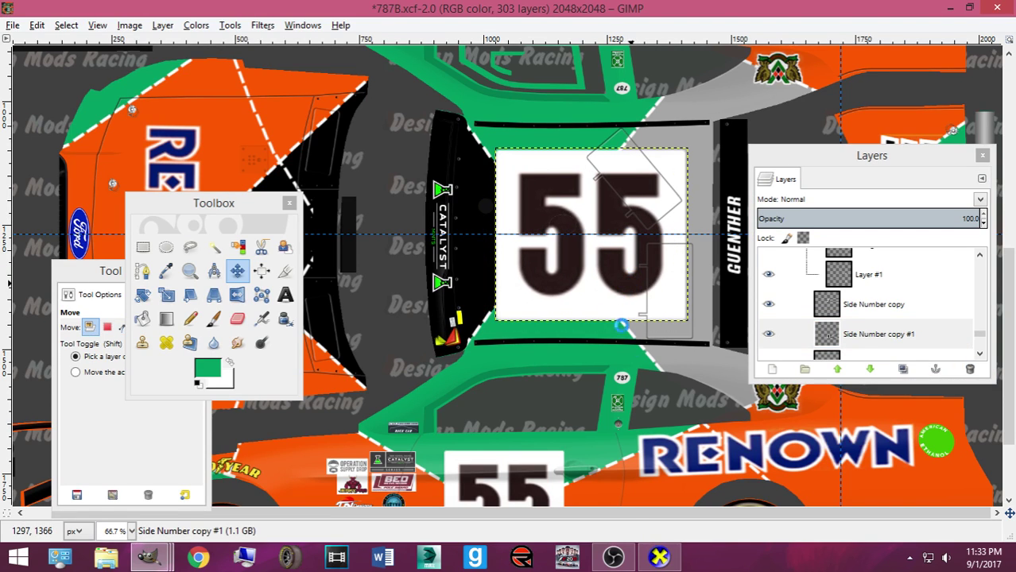
key("ctrl+e")
Orbit the car in CarView to view the new 55 on the roof
key("alt+Tab")
left_click_drag(553, 393, 571, 408)
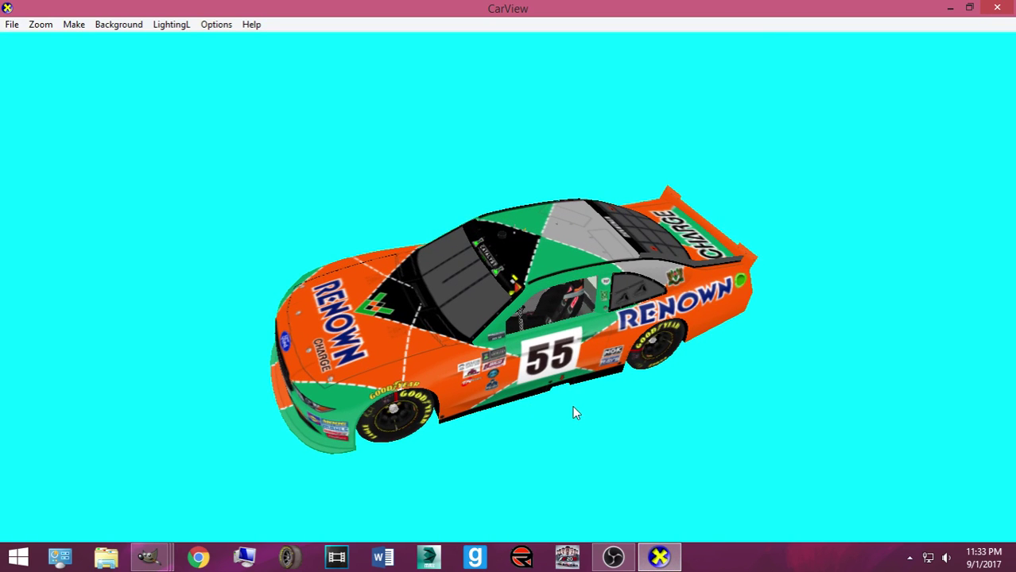
left_click_drag(452, 287, 624, 243)
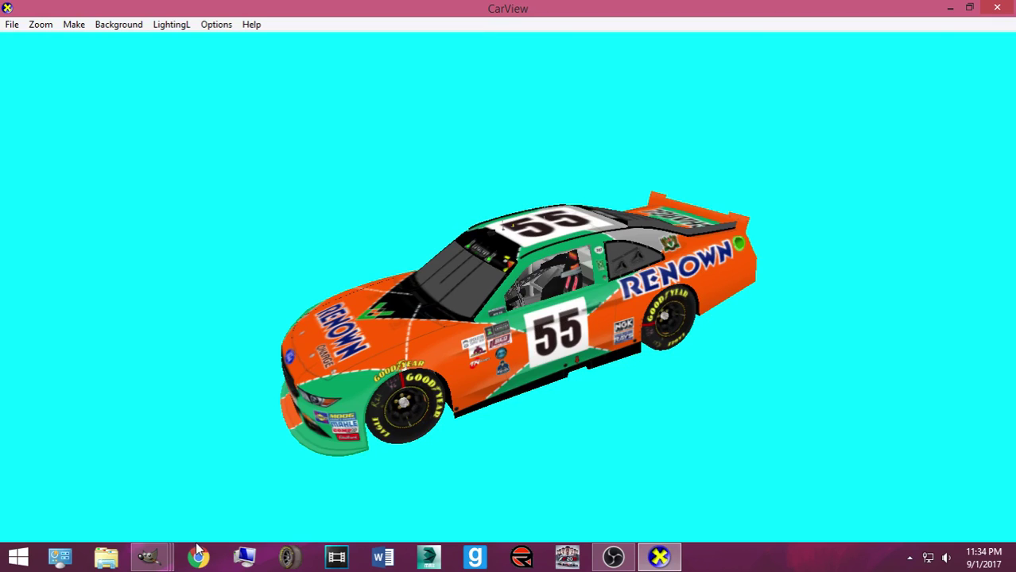
Save the 787B project and re-export the skin bitmap
mouse_move(151, 557)
left_click(95, 484)
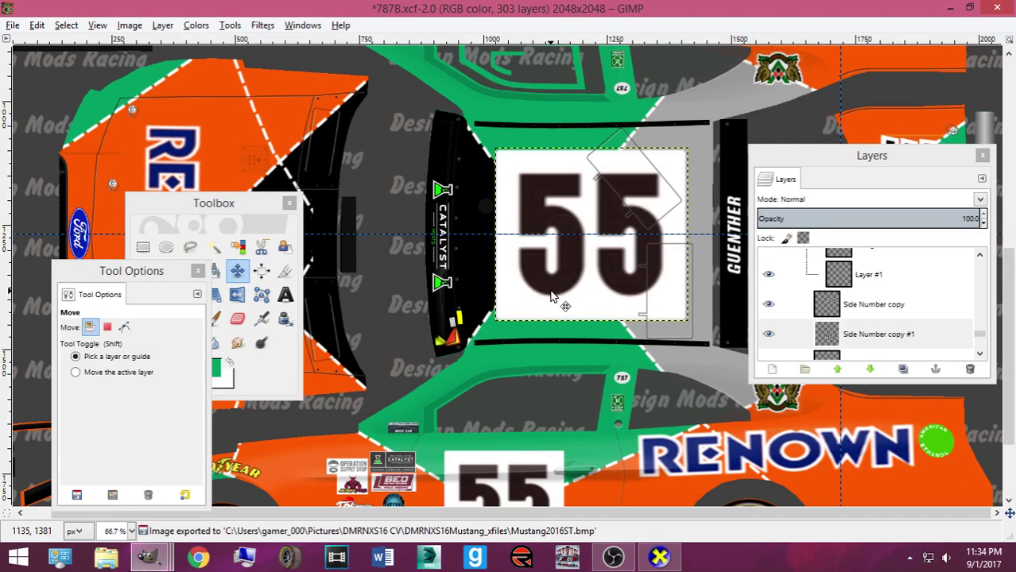
key("ctrl+s")
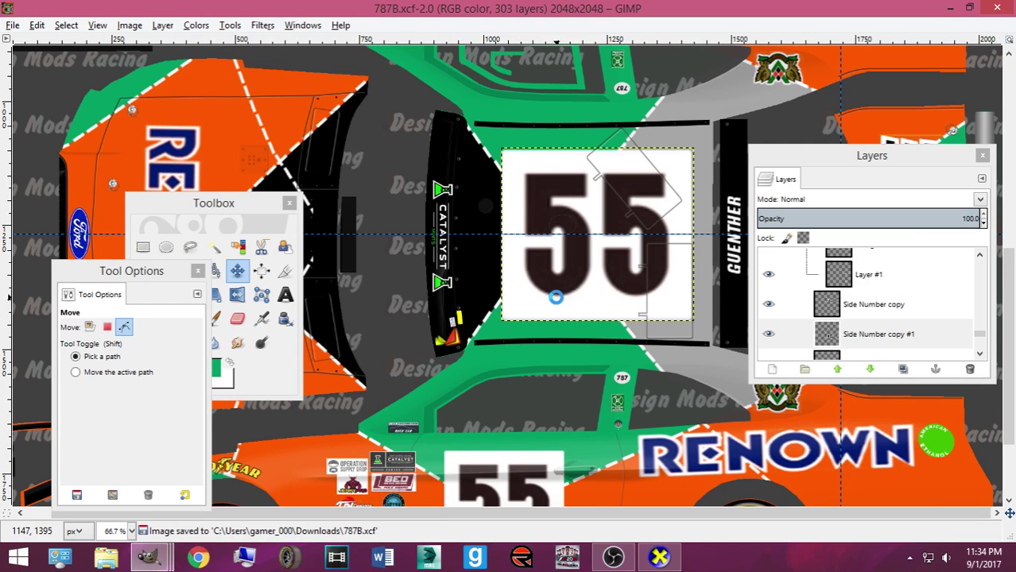
key("ctrl+e")
Orbit the car again to check the roof, CHARGE deck and rear
left_click(659, 556)
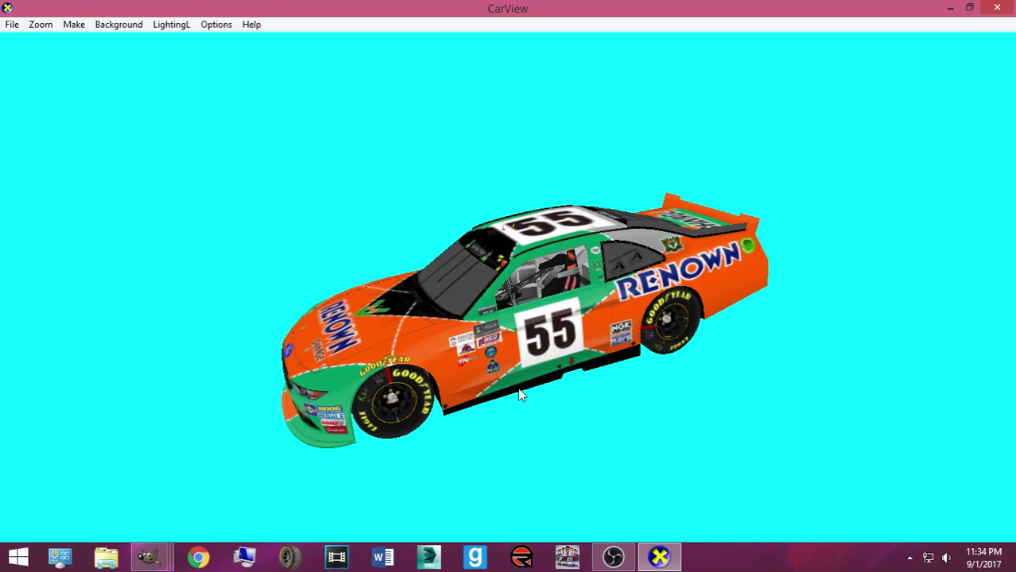
left_click_drag(535, 360, 500, 466)
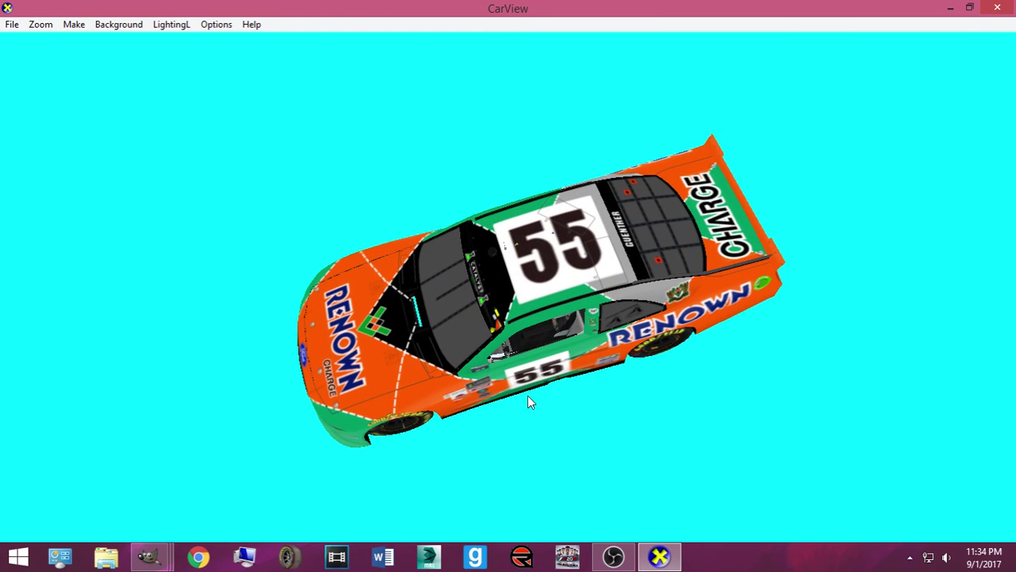
left_click_drag(568, 372, 1014, 233)
mouse_move(613, 378)
left_mouse_down()
mouse_move(436, 451)
mouse_move(703, 413)
mouse_move(522, 442)
mouse_move(661, 383)
mouse_move(440, 386)
mouse_move(658, 375)
mouse_move(665, 389)
mouse_move(623, 388)
left_mouse_up()
Duplicate the Side Number layer and drag the 55 copy to the rear panel by the tail lights
left_click(148, 557)
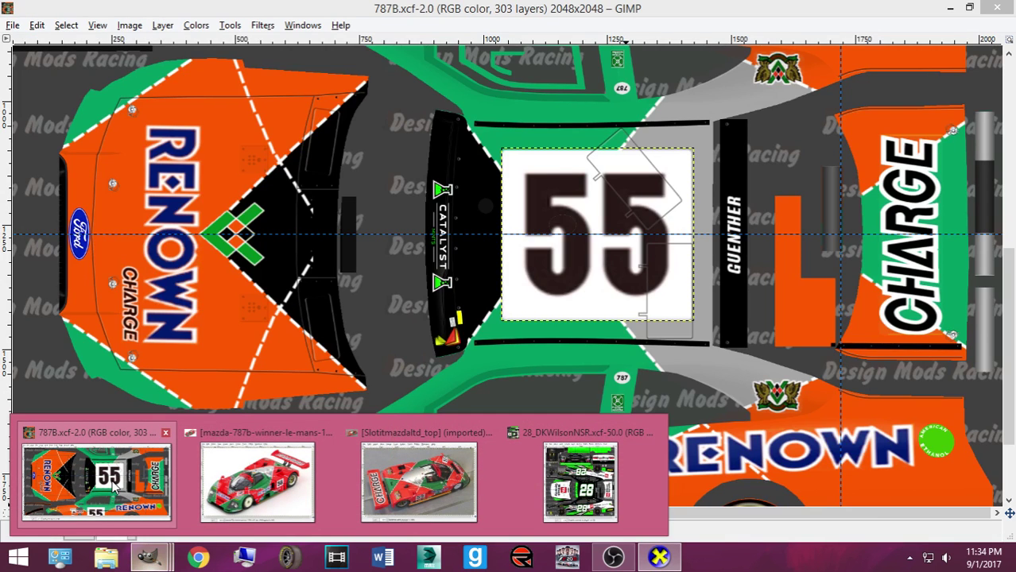
left_click(115, 487)
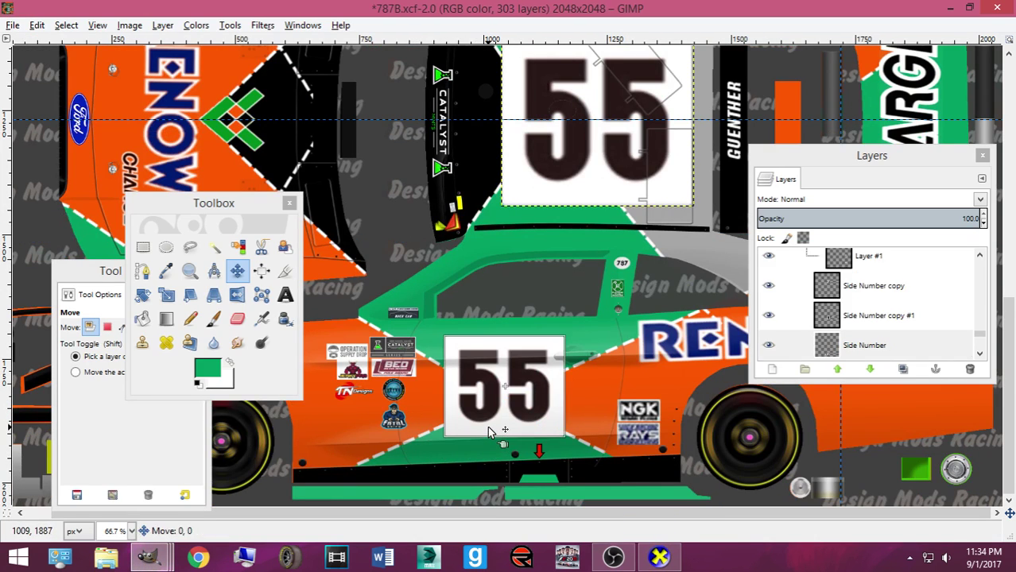
left_click(489, 432)
left_click(866, 345)
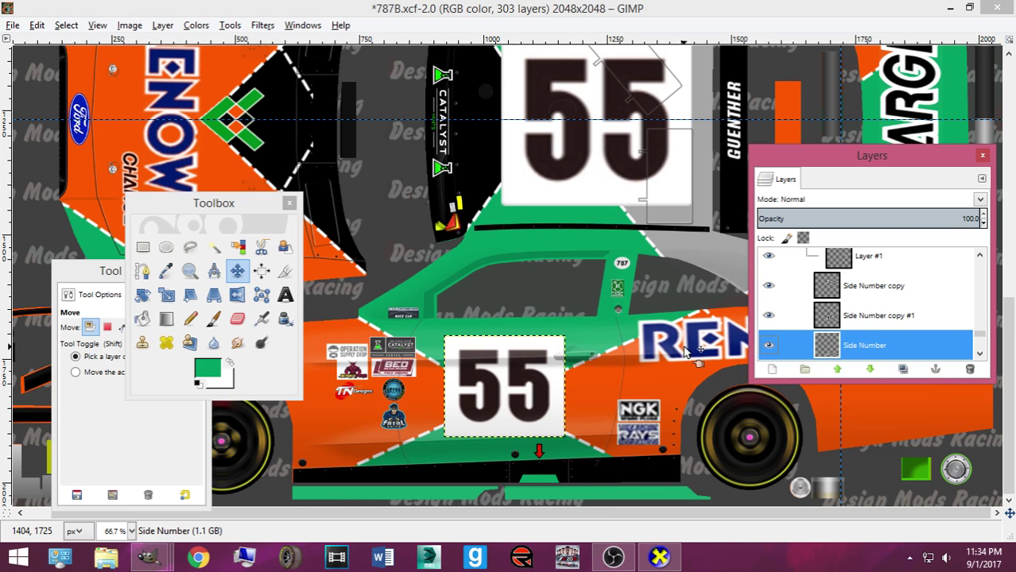
key("shift+ctrl+d")
left_click_drag(491, 410, 741, 218)
left_click_drag(836, 167, 445, 227)
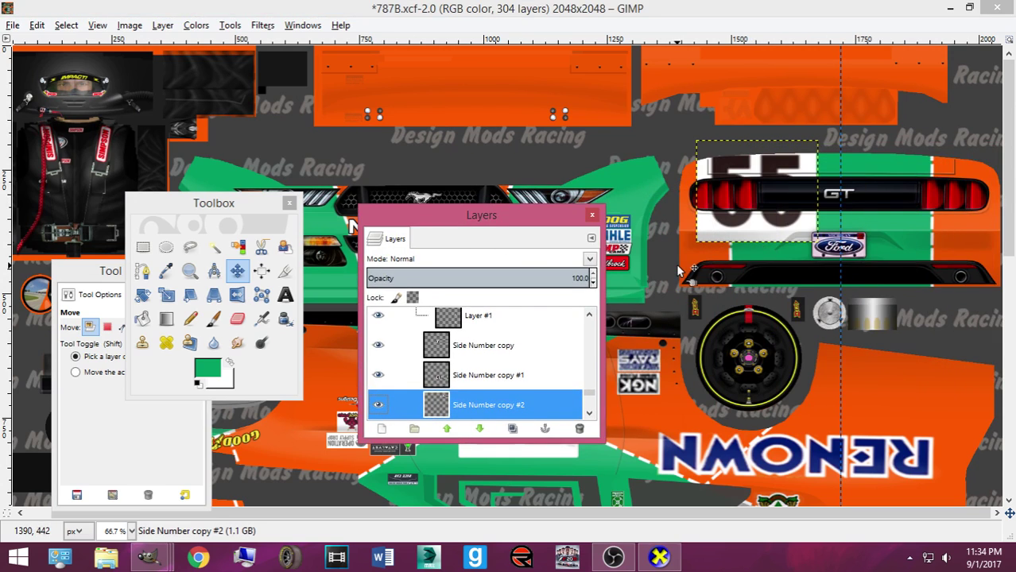
Shrink the rear 55 copy to 29×25 and nudge it right and down
key("shift+s")
left_click(682, 270)
left_click_drag(698, 239, 952, 229)
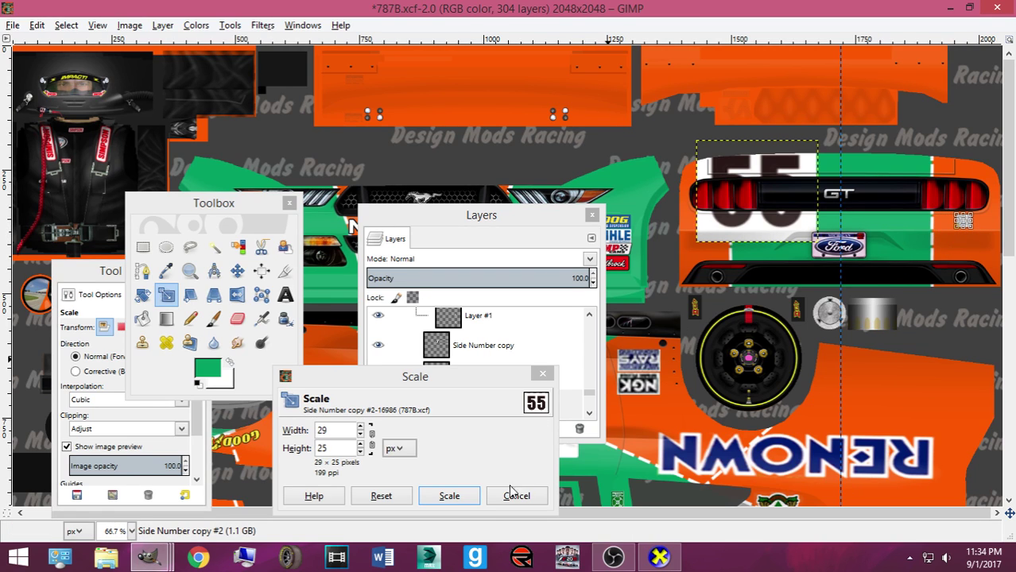
left_click(449, 496)
key("m")
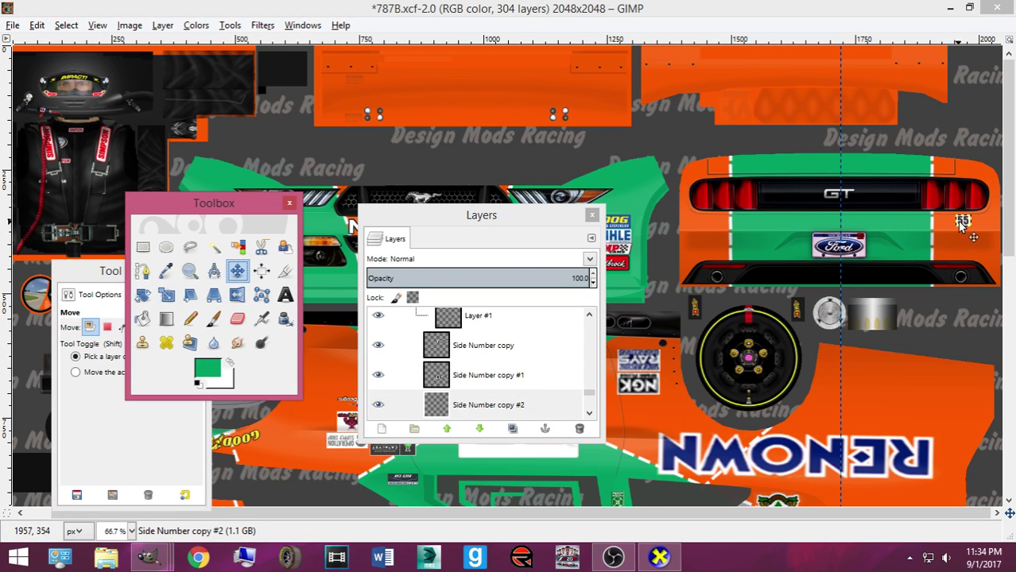
left_click_drag(964, 226, 966, 229)
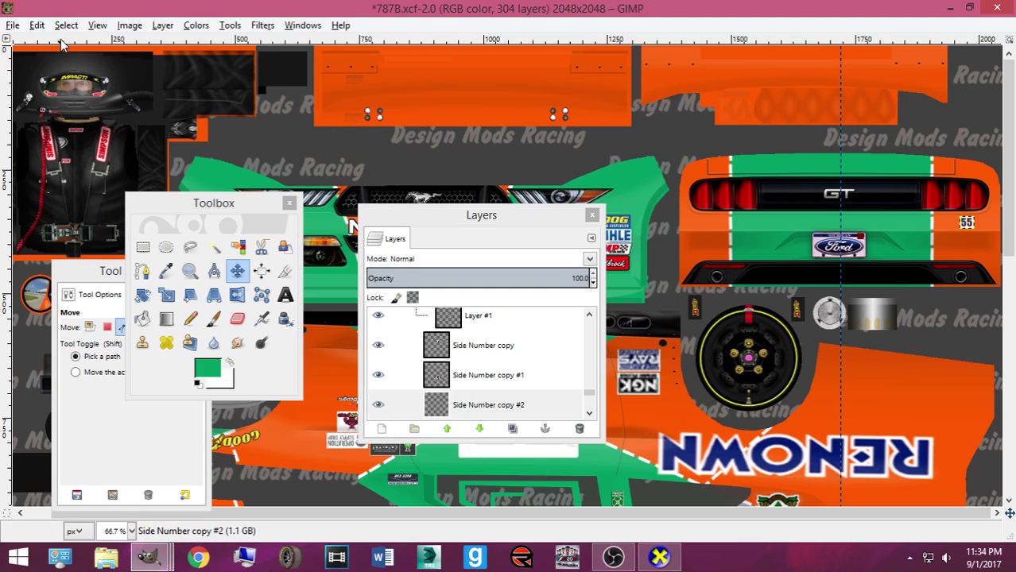
Open 02_HoffmanShit.xcf from Bases made by Me, move its window aside, and return to 787B
key("ctrl+o")
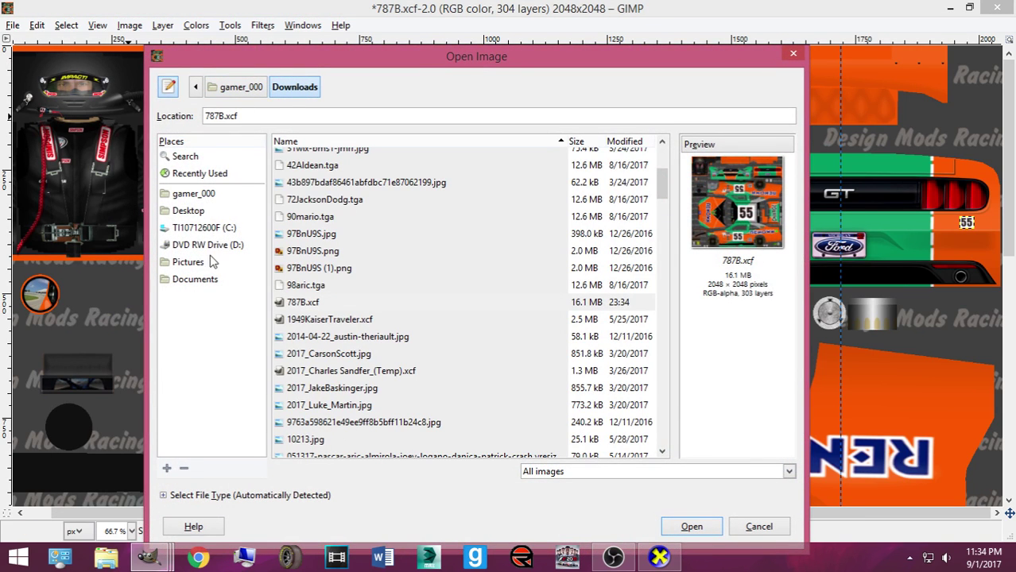
left_click(213, 259)
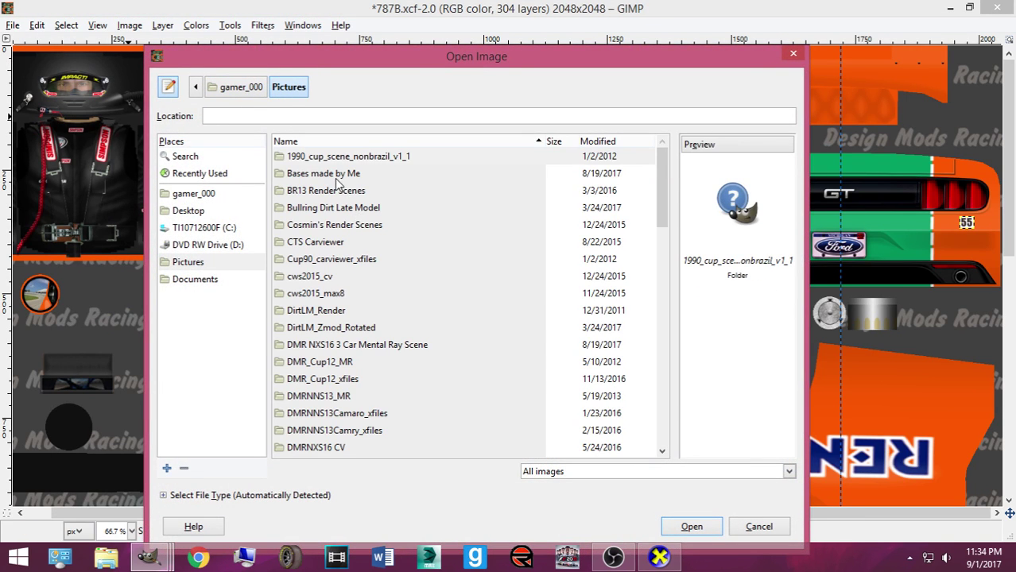
double_click(335, 175)
double_click(337, 278)
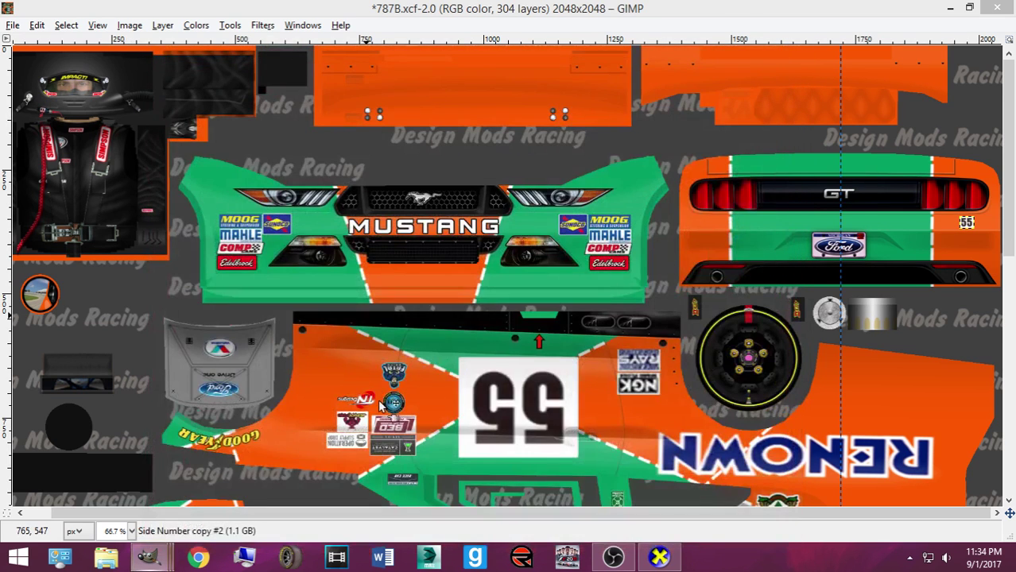
mouse_move(149, 557)
left_click(747, 512)
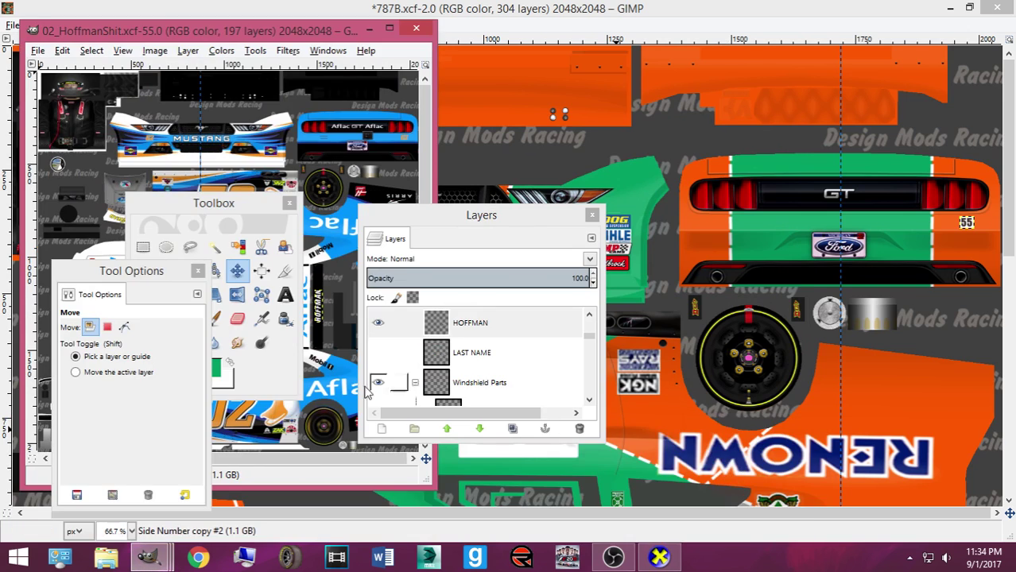
left_click_drag(301, 35, 829, 64)
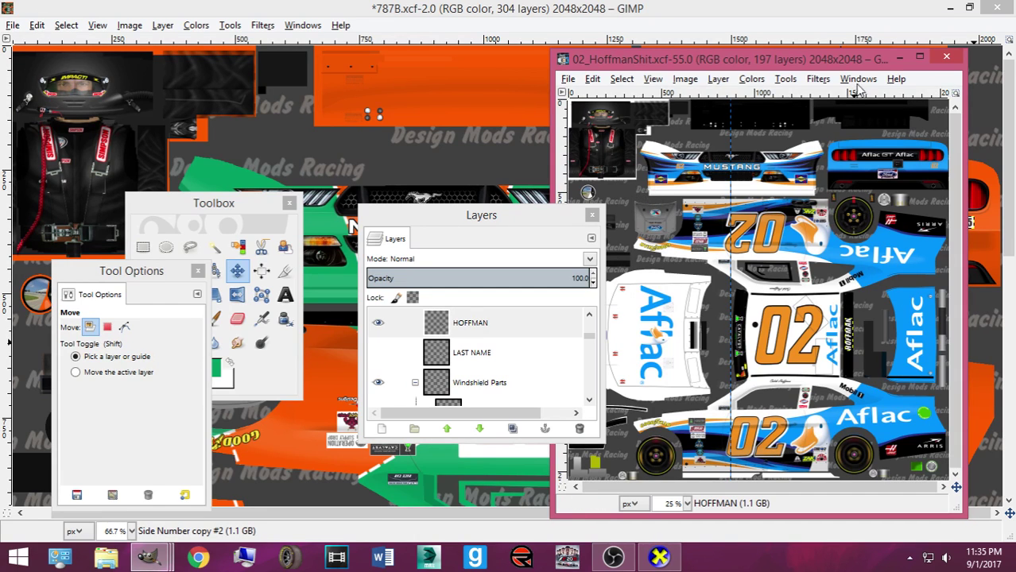
left_click(900, 58)
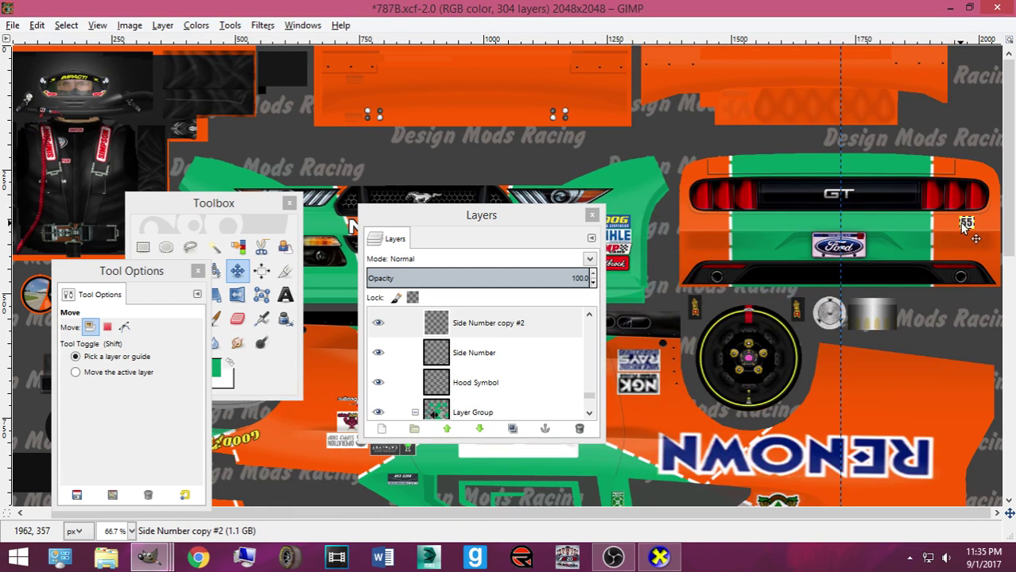
Duplicate the small 55 layer, place the copy beside MUSTANG, and export to Mustang2016ST.bmp
left_click_drag(482, 215, 488, 283)
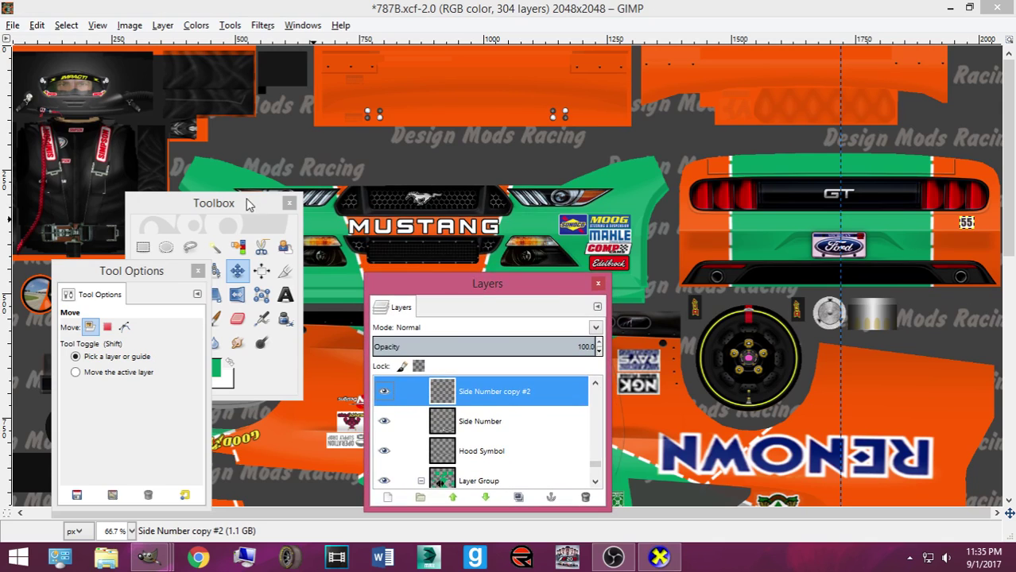
left_click_drag(249, 199, 295, 307)
key("shift+ctrl+d")
left_click_drag(964, 224, 320, 238)
key("ctrl+e")
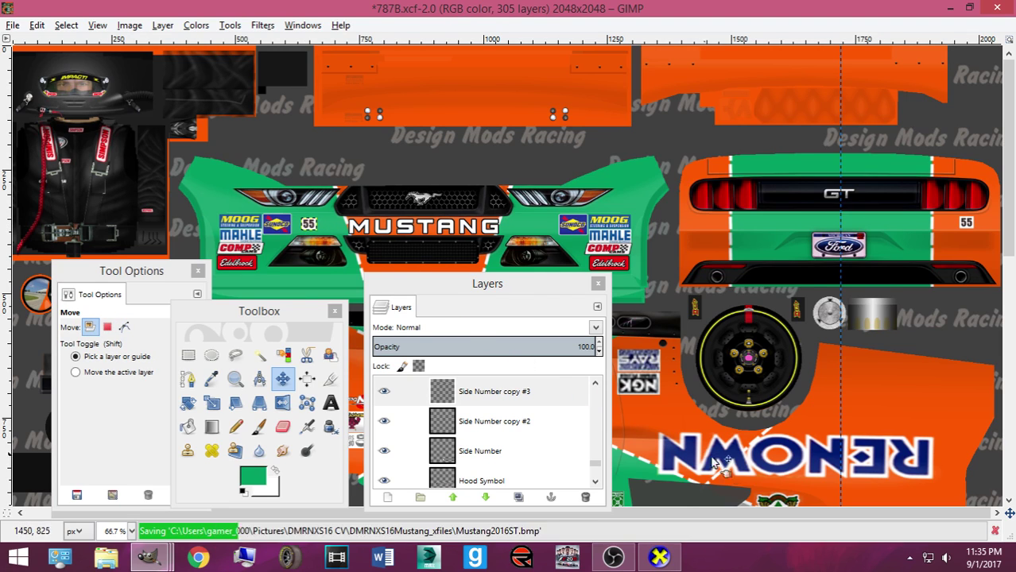
Show the repainted Mustang in CarView and orbit it to see the RENOWN side
left_click(658, 556)
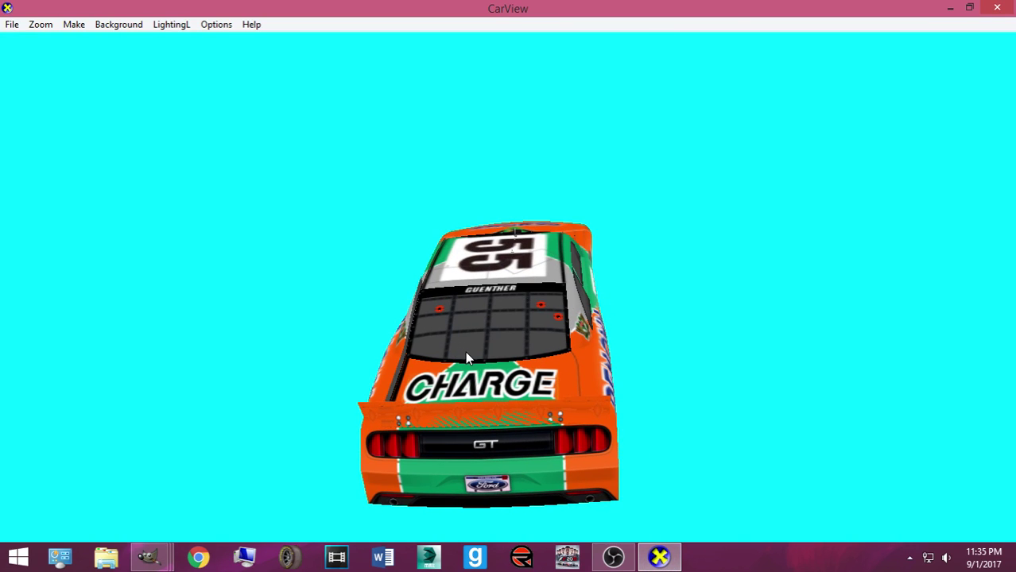
left_click_drag(477, 395, 669, 332)
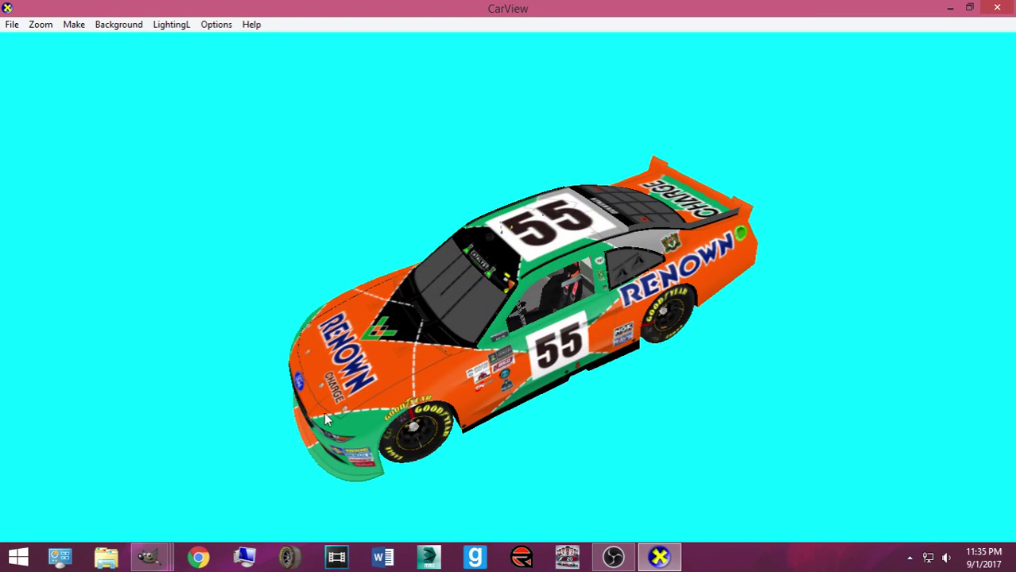
Select the Hood Symbol chevron layer, copy it, and restack the copy above Lights/Grill
left_click(147, 556)
left_click(159, 501)
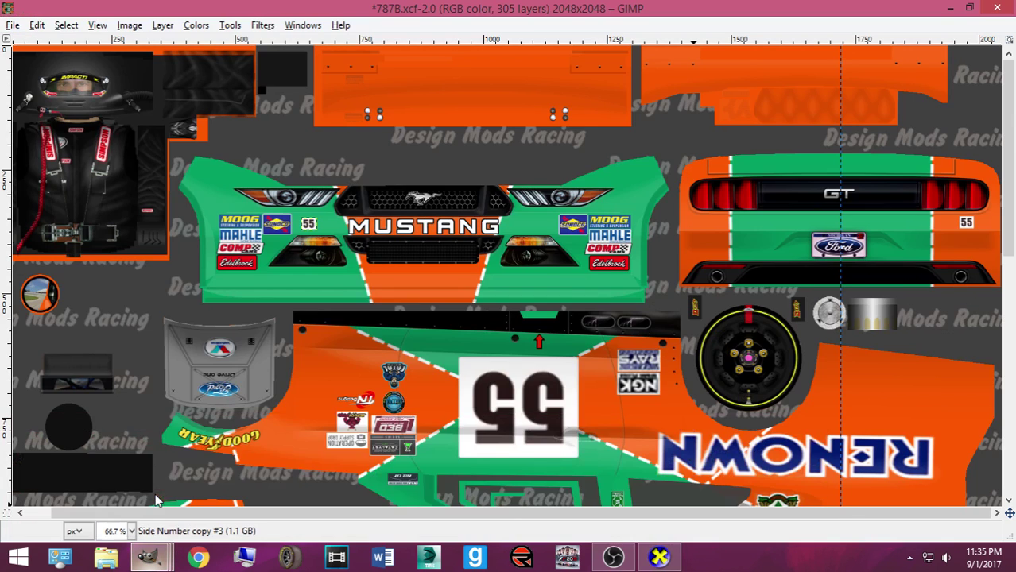
scroll(330, 209, "down", 10)
left_click(256, 144)
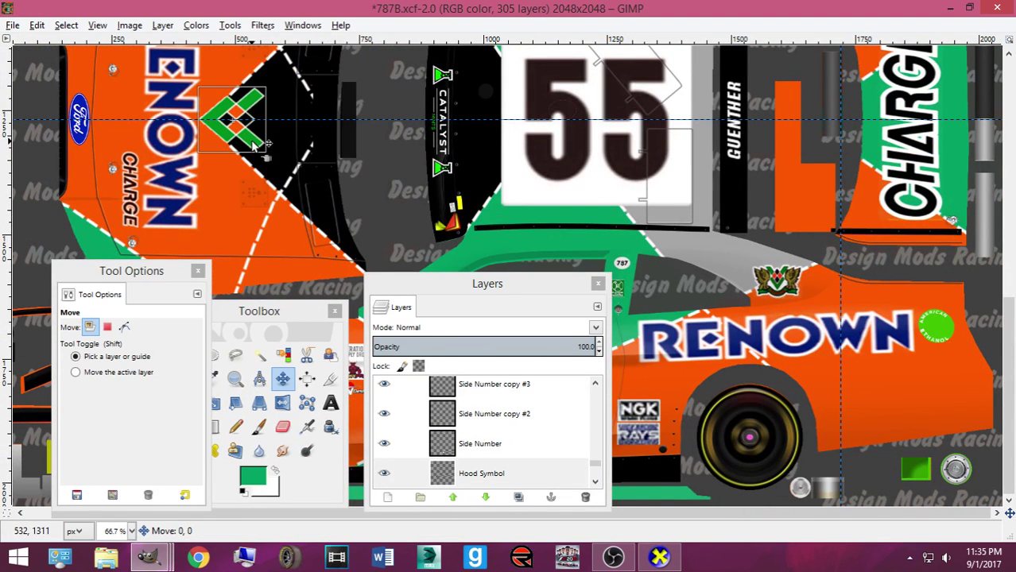
scroll(533, 425, "down", 1)
left_click(501, 461)
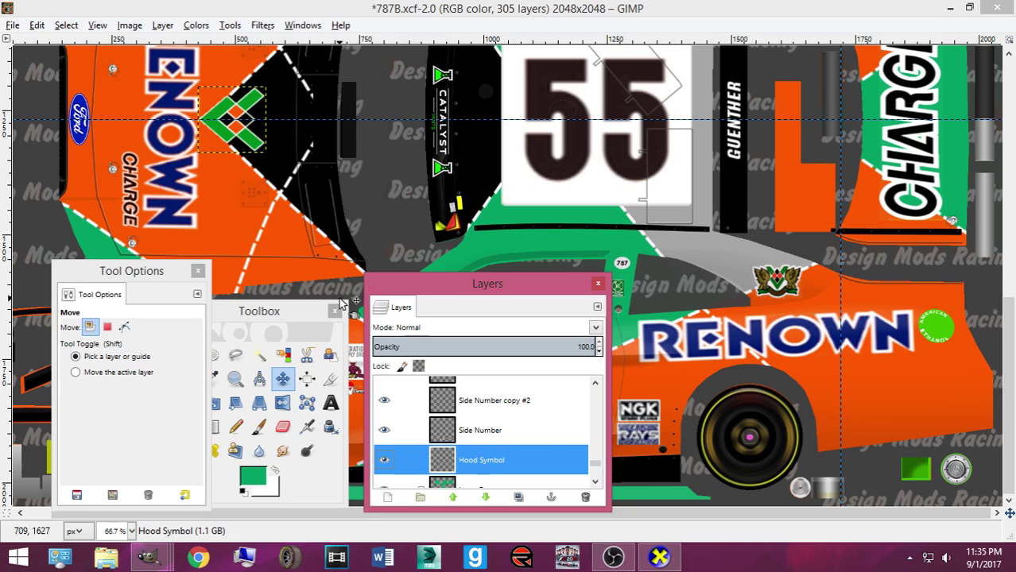
scroll(324, 269, "up", 3)
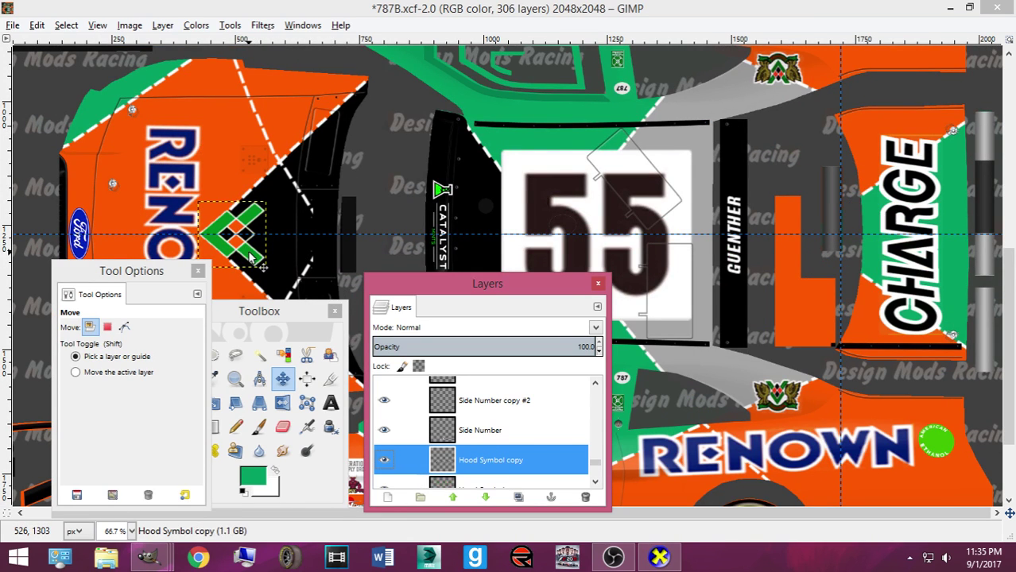
left_click_drag(253, 256, 790, 127)
scroll(573, 223, "up", 10)
left_click_drag(490, 459, 558, 451)
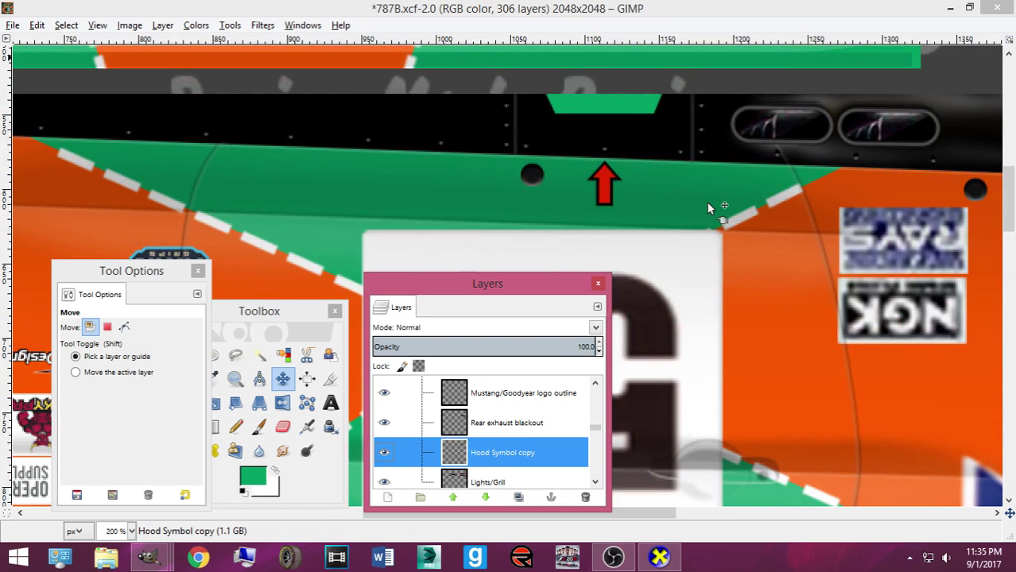
scroll(711, 183, "up", 10)
left_click_drag(610, 519, 774, 519)
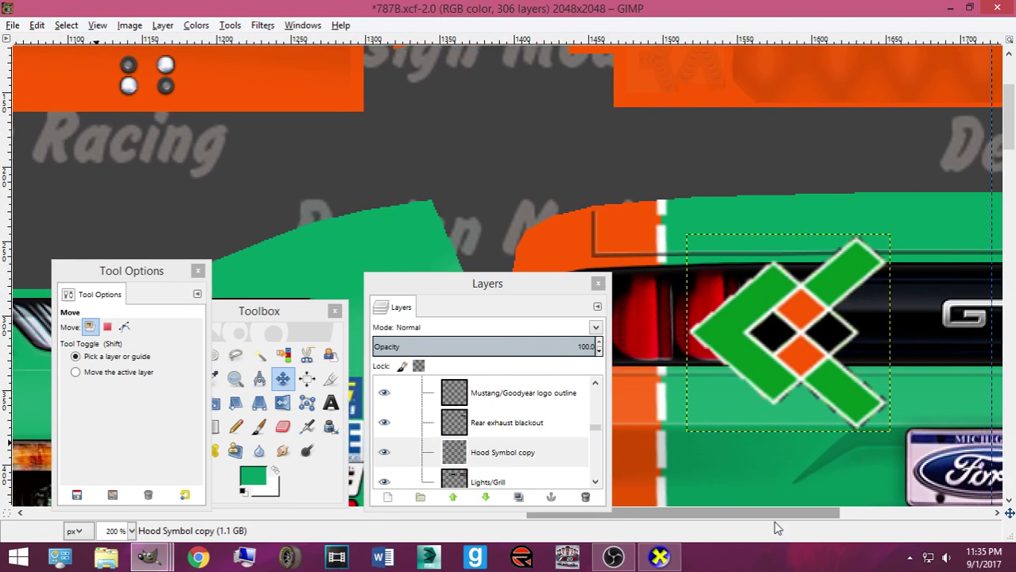
Rotate the chevron copy 90 degrees, then 180 degrees, so it points downward
key("shift+r")
left_click(765, 498)
left_click(685, 425)
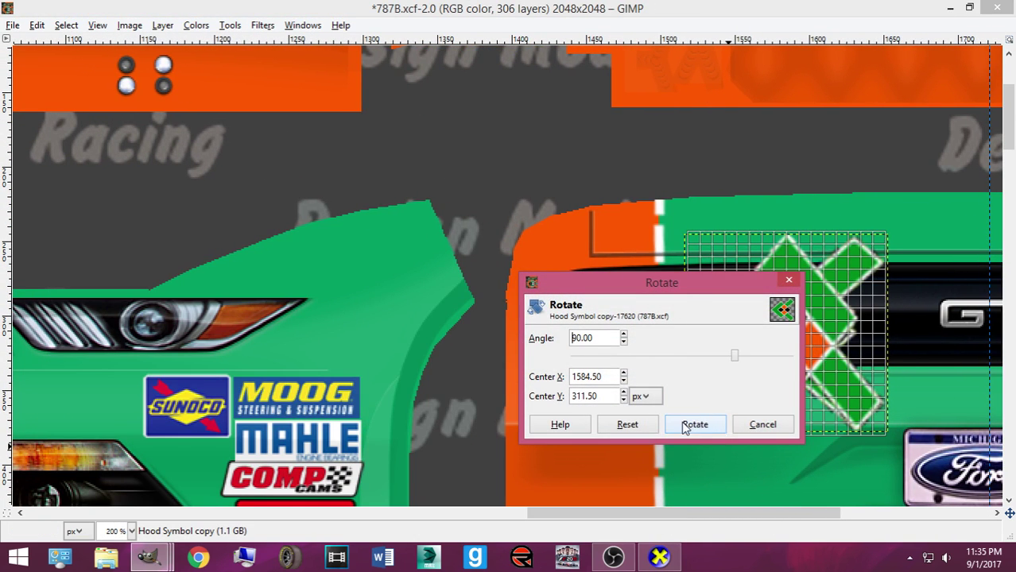
left_click(683, 425)
type("180")
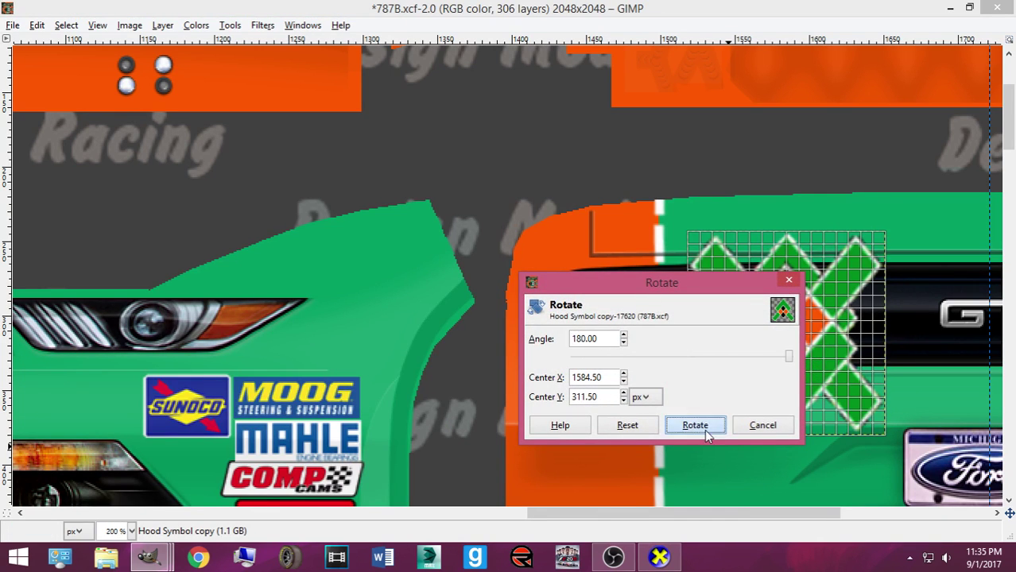
left_click(705, 429)
Shrink the chevron to 44×46 and place it left of the GT badge
key("shift+s")
left_click(779, 306)
left_click_drag(780, 308, 832, 327)
left_click(449, 498)
left_click(282, 379)
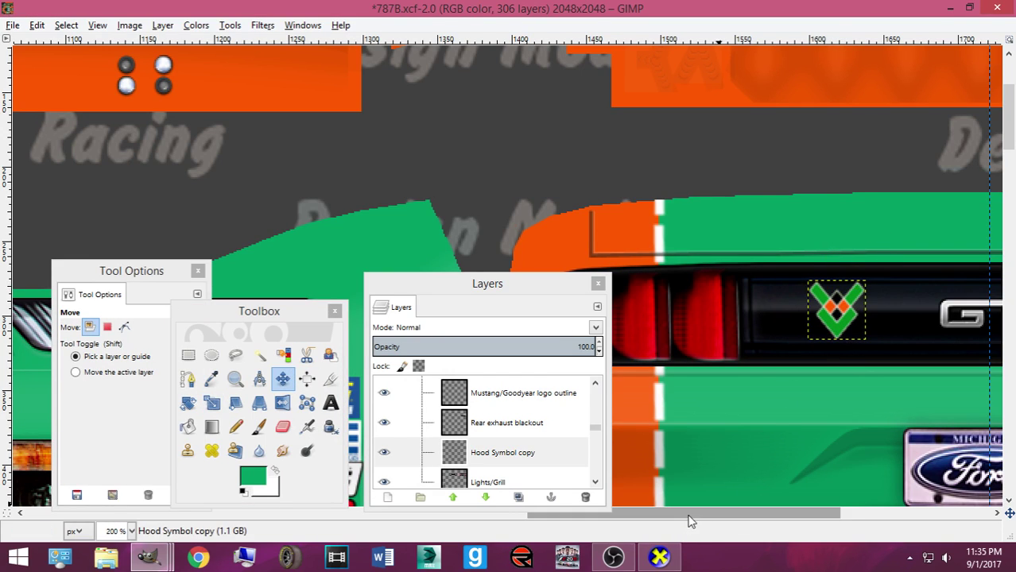
Nudge the chevron slightly right and duplicate its layer
scroll(732, 498, "right", 5)
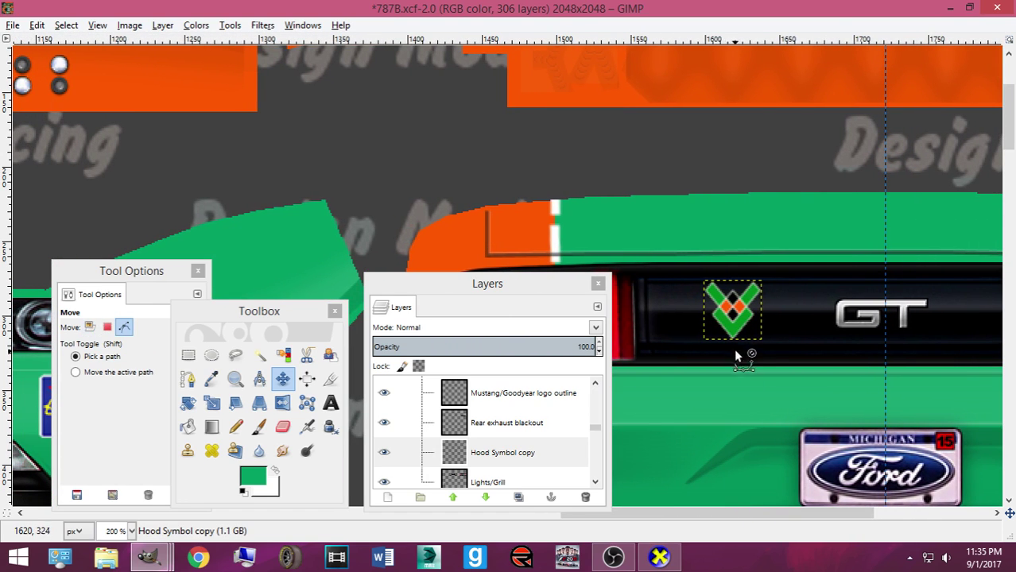
mouse_move(731, 334)
left_mouse_down()
mouse_move(754, 333)
mouse_move(746, 334)
left_mouse_up()
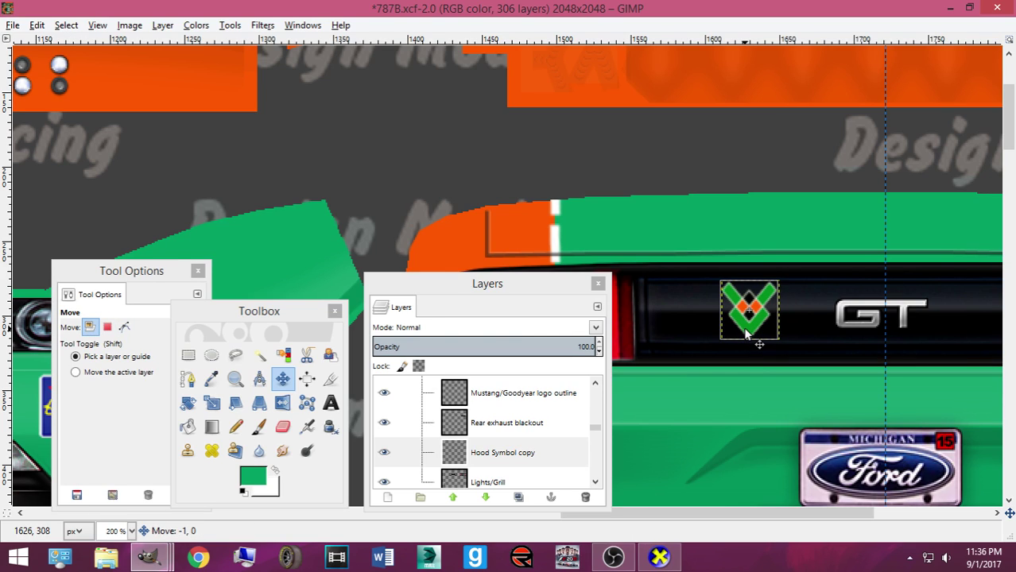
key("shift+ctrl+d")
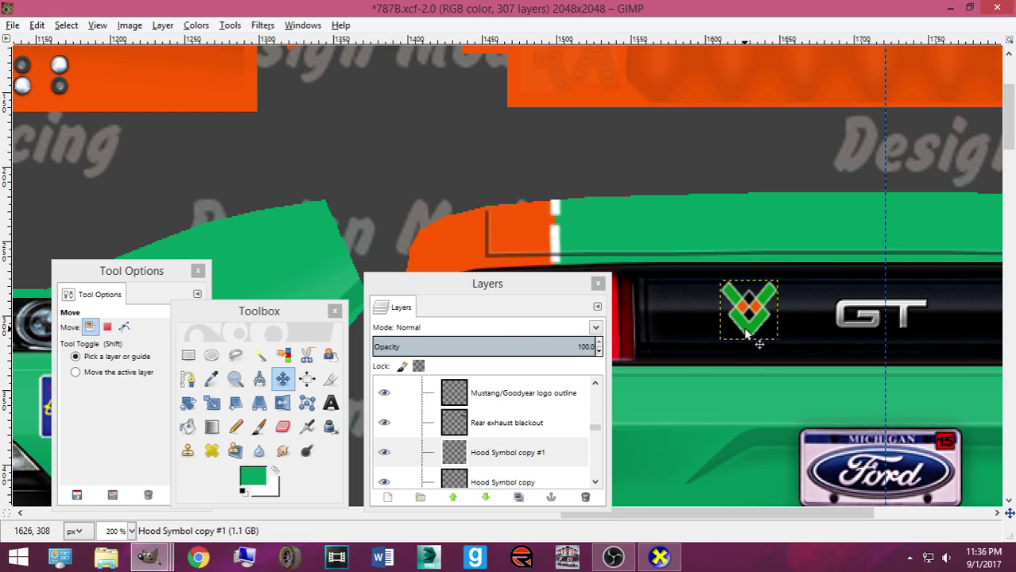
scroll(746, 335, "down", 2)
left_click(746, 335)
Slide the duplicate chevron to the right of the GT badge, then save 787B.xcf and export
key("Right")
key("Right")
key("Right")
key("Right")
key("Right")
key("Right")
key("Right")
key("Right")
key("Right")
key("Right")
key("Right")
key("Right")
key("Right")
key("Right")
key("Right")
key("Right")
key("Right")
key("Right")
key("Right")
key("Right")
key("Right")
key("Right")
key("Right")
key("Right")
key("Right")
key("Right")
key("Right")
key("Right")
key("Right")
key("Right")
key("Right")
key("Right")
key("Right")
key("Right")
key("Right")
key("Right")
key("Right")
key("Right")
key("Right")
key("Right")
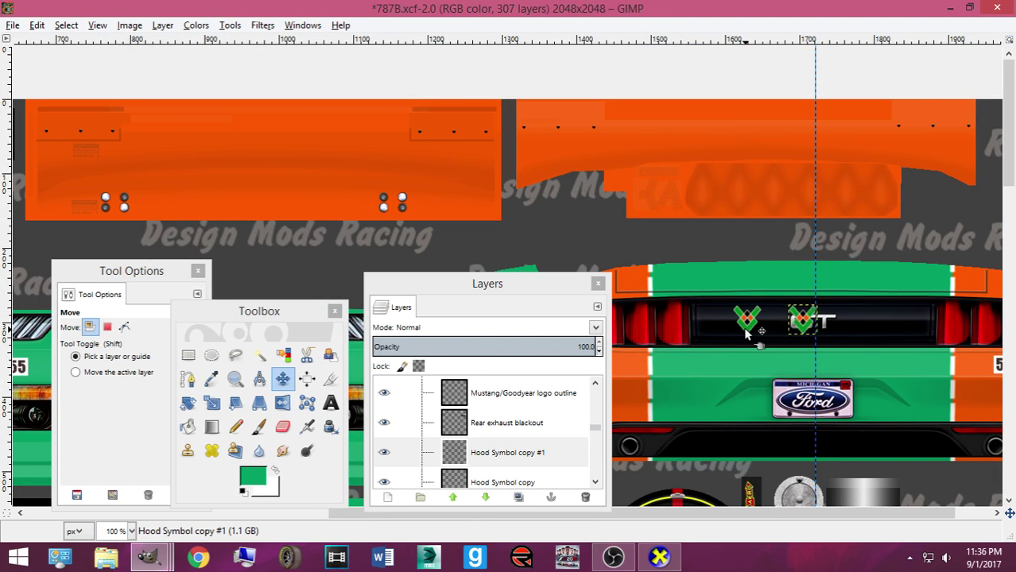
key("Right")
key("Right")
key("Right")
key("Right")
key("Right")
key("Right")
key("Right")
key("Right")
key("Right")
key("Right")
key("Right")
key("Right")
key("Right")
key("Right")
key("Right")
key("Right")
key("Right")
key("Right")
key("Right")
key("Right")
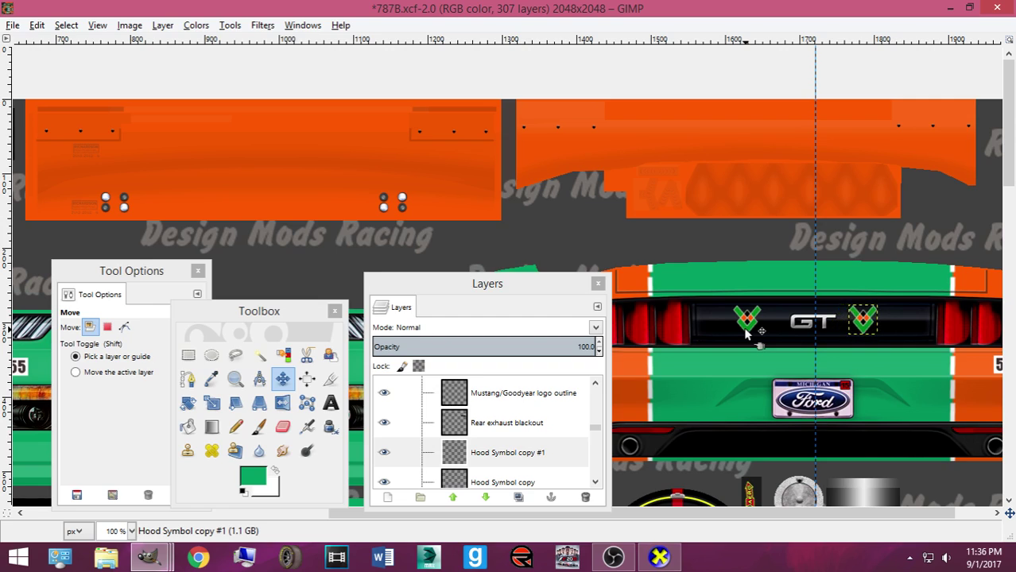
key("Right")
key("Right")
key("Right")
key("Right")
key("Right")
key("Right")
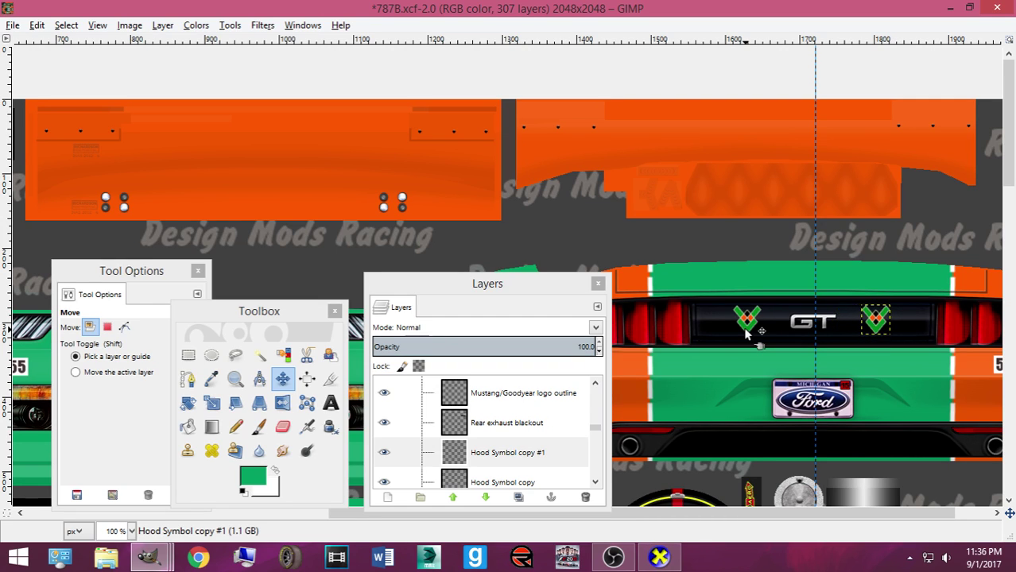
key("Right")
key("Right")
key("Right")
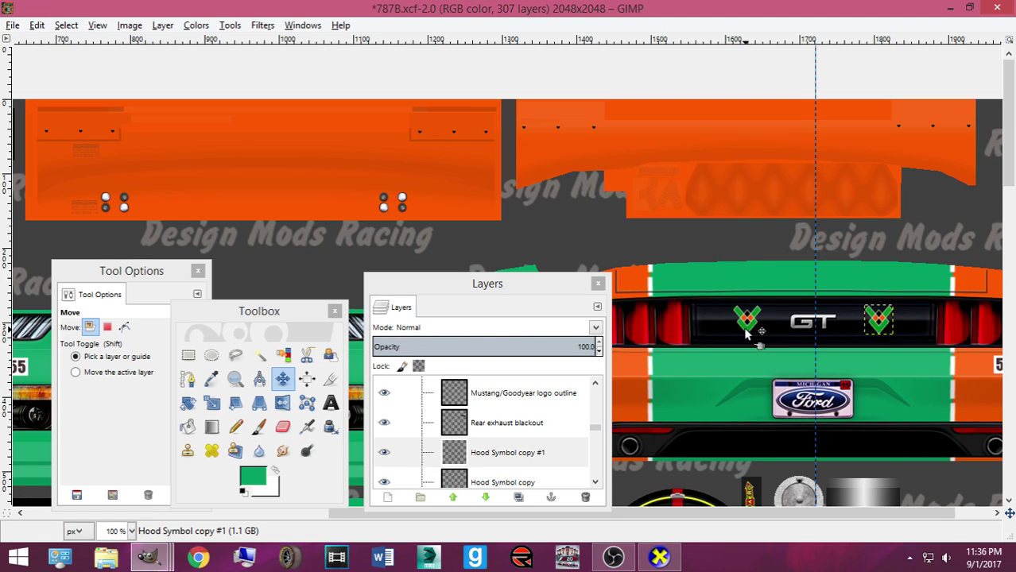
key("Right")
key("Right")
key("Right")
key("Left")
key("Left")
key("Right")
key("Right")
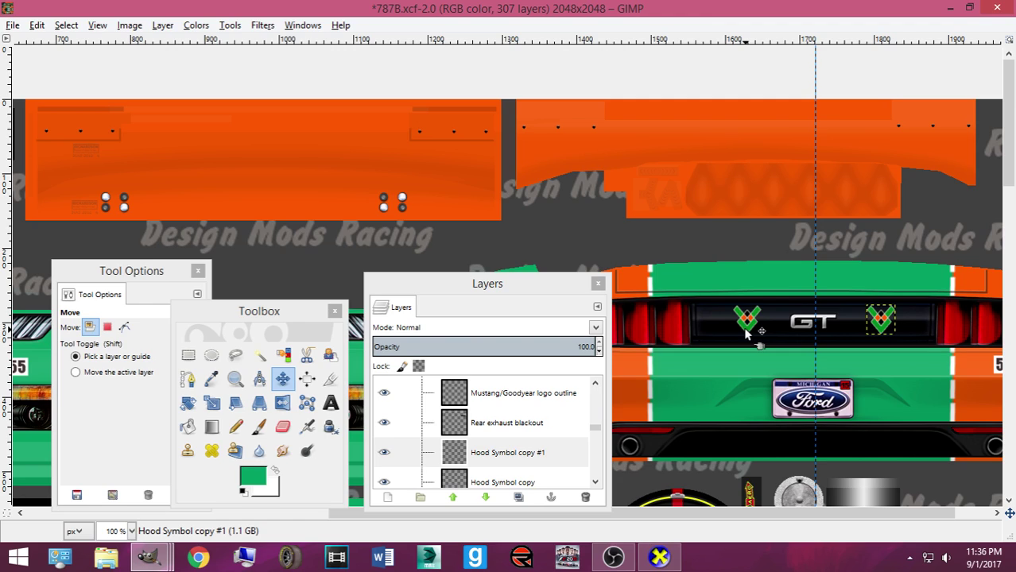
key("Right")
key("Right")
key("ctrl+s")
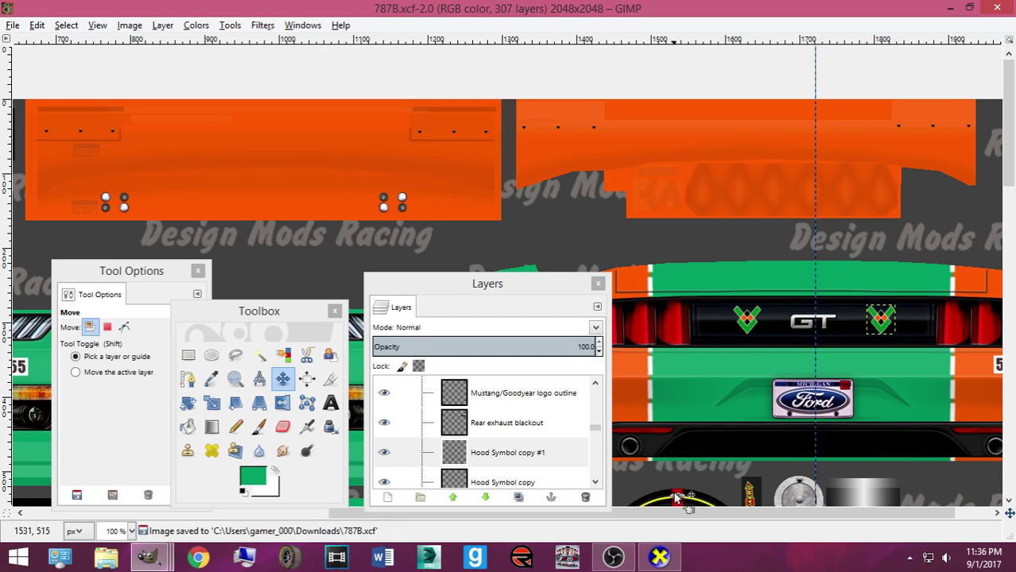
key("ctrl+s")
left_click(659, 559)
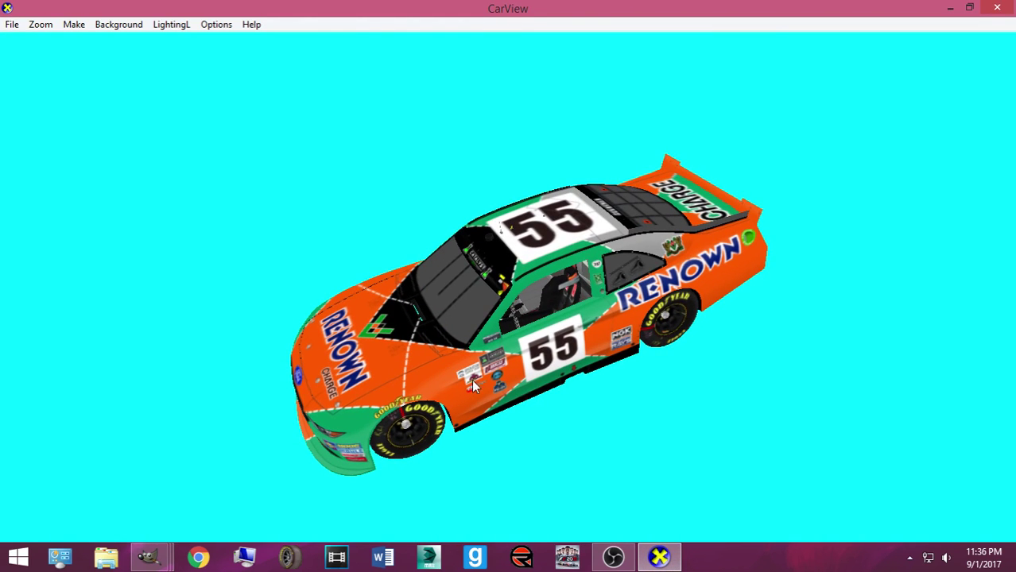
left_click_drag(502, 376, 521, 387)
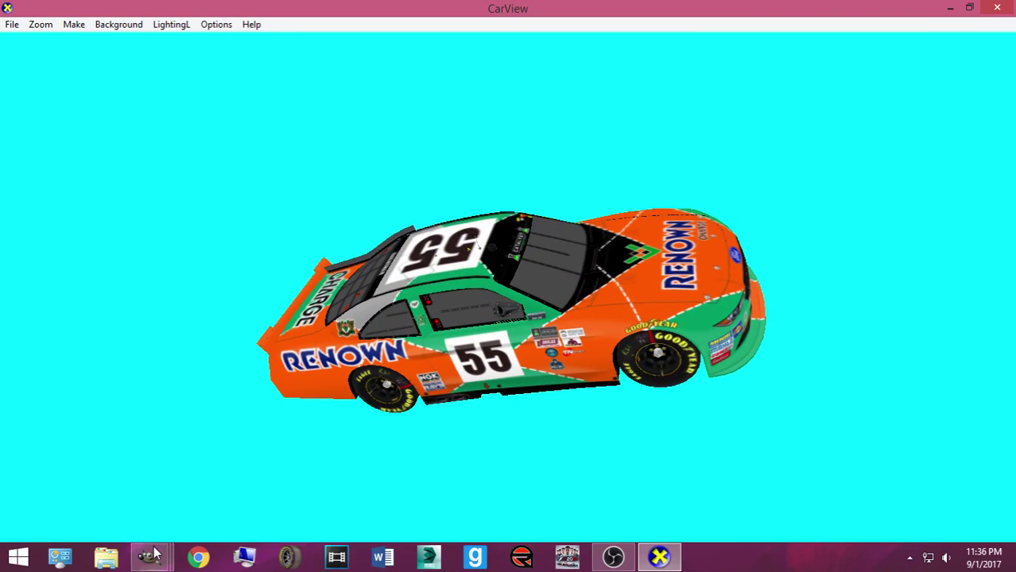
mouse_move(151, 554)
mouse_move(230, 497)
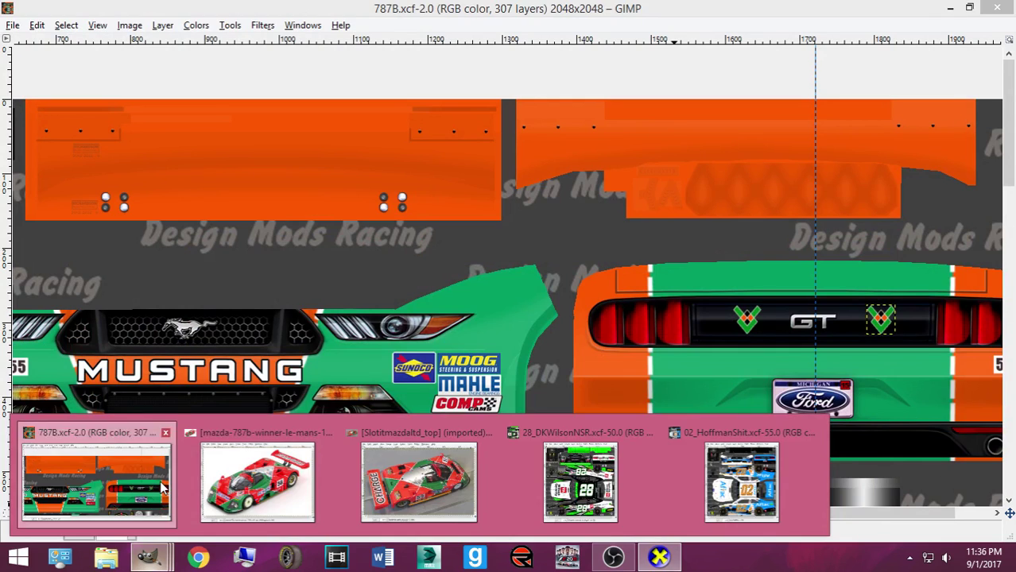
left_click(96, 481)
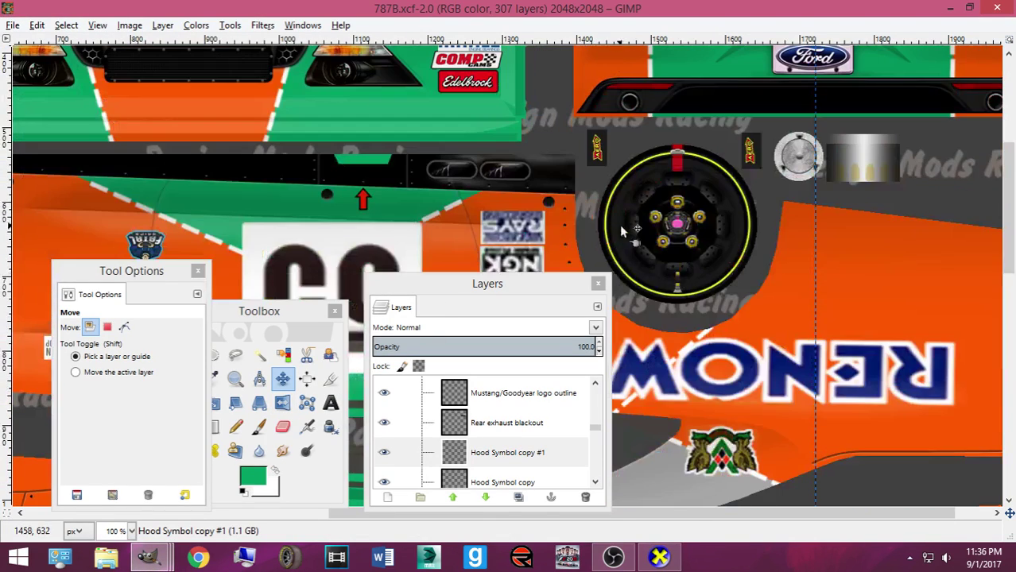
key("ctrl+s")
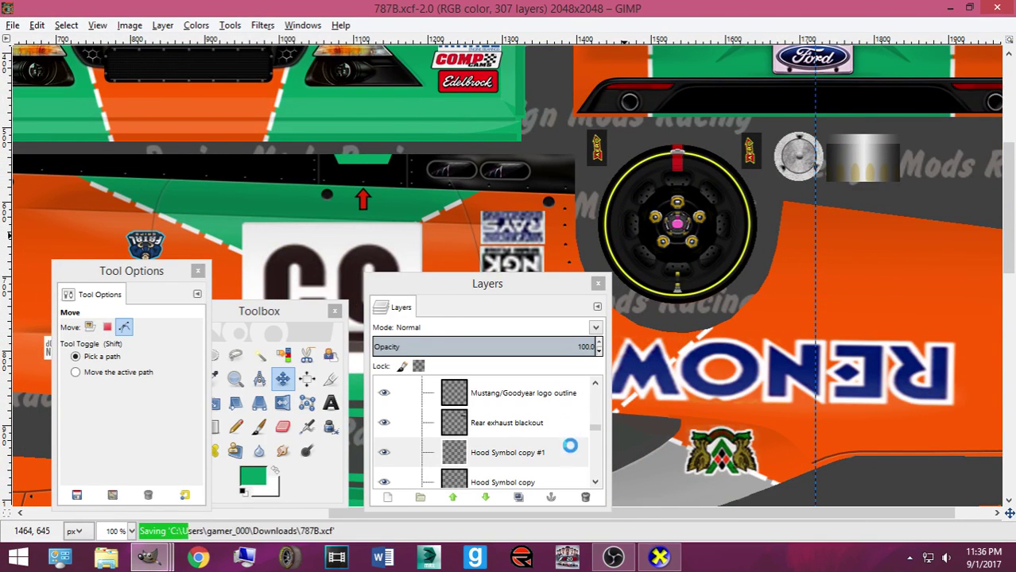
left_click(657, 558)
left_click_drag(221, 295, 371, 420)
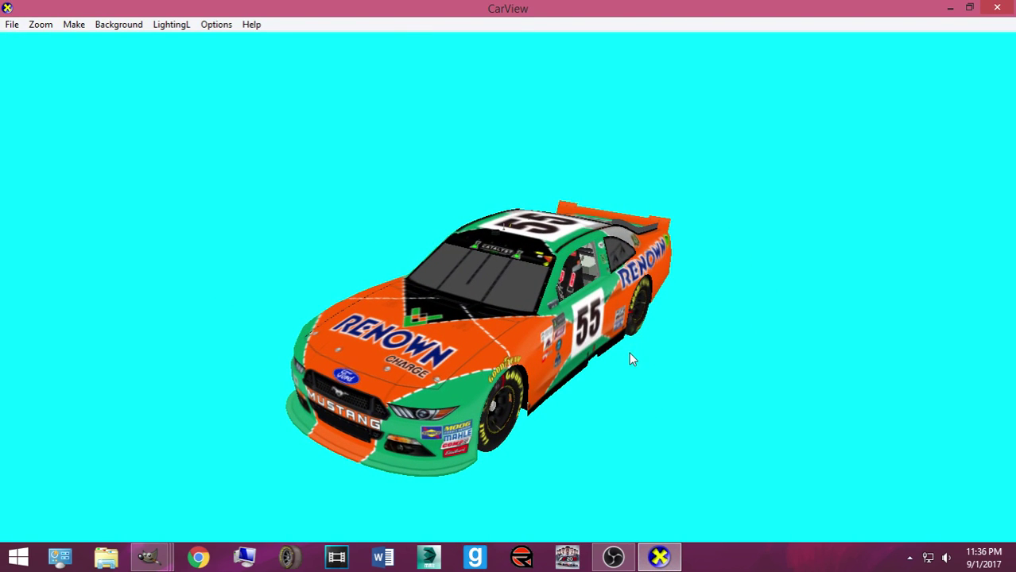
left_click_drag(608, 357, 479, 379)
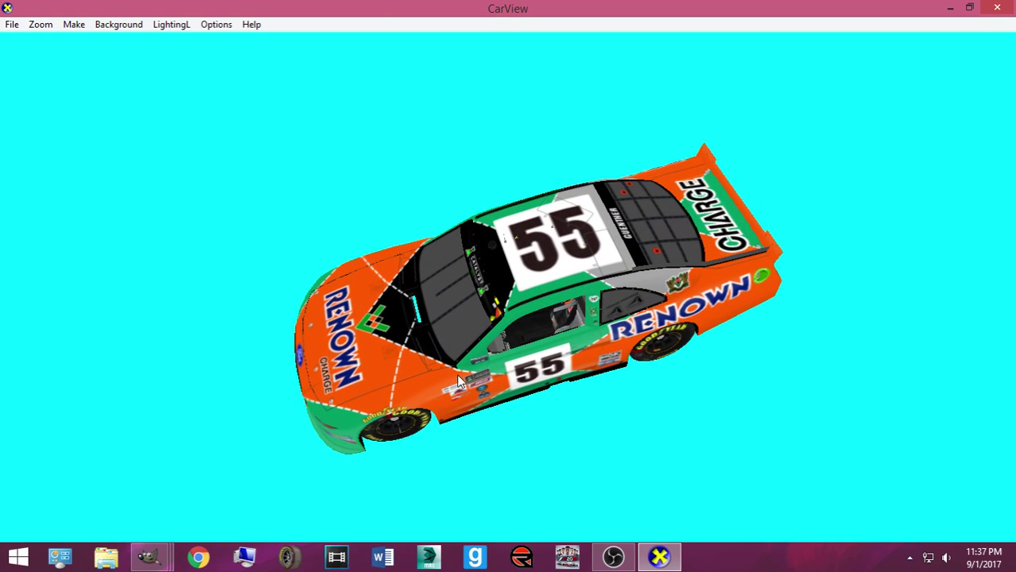
mouse_move(148, 557)
left_click(95, 481)
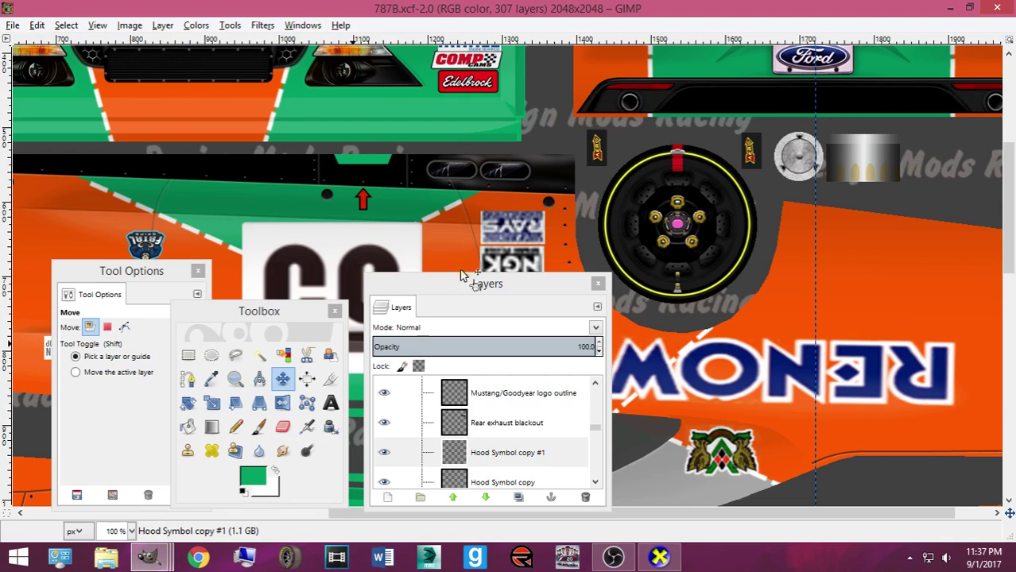
Shift the large 55 panel 7 px left, save, and check it in CarView
left_click_drag(353, 268, 348, 264)
key("ctrl+s")
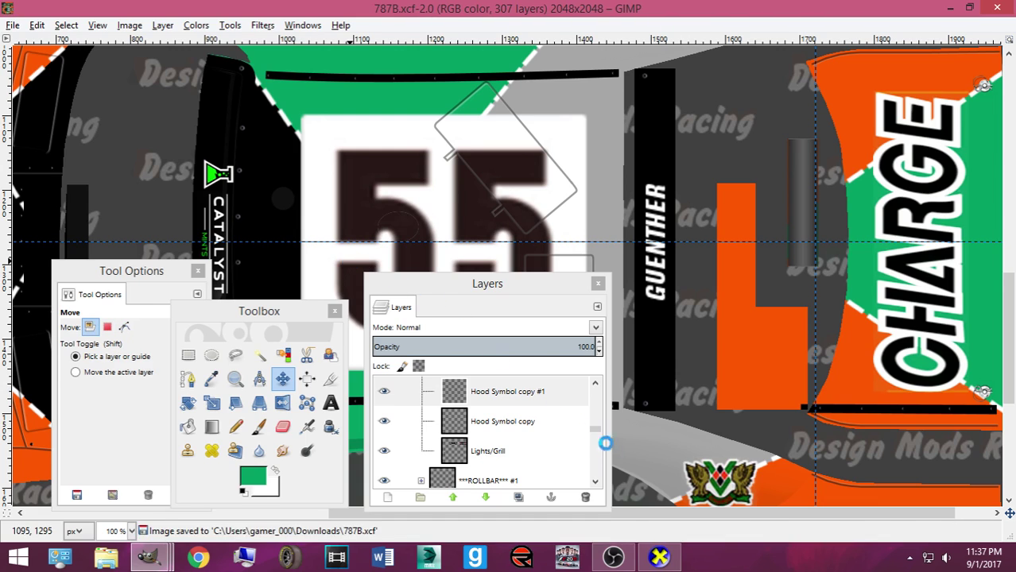
left_click(659, 545)
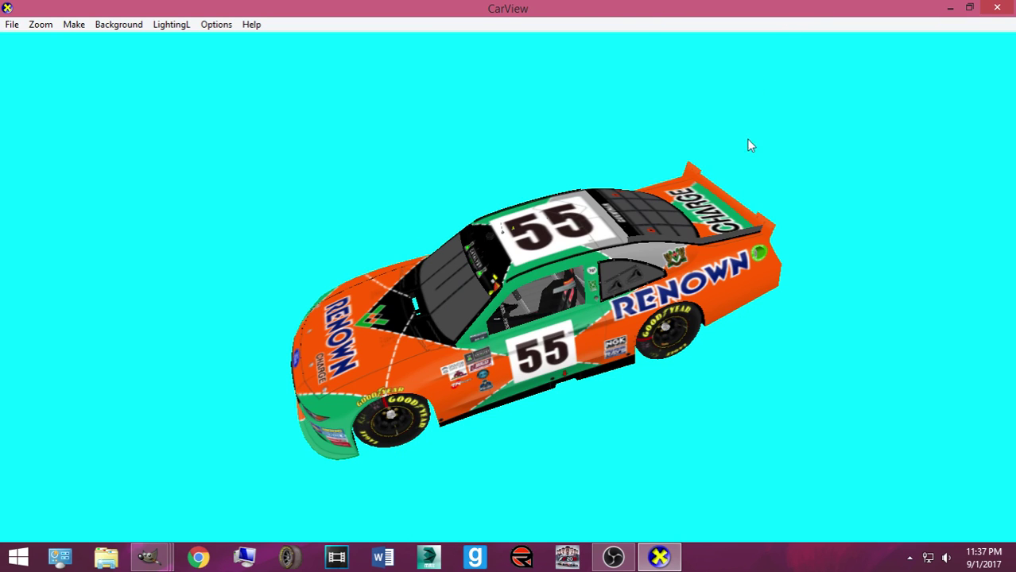
Hide OBS and orbit the car to inspect the livery from side, front and top
mouse_move(613, 556)
left_click(588, 493)
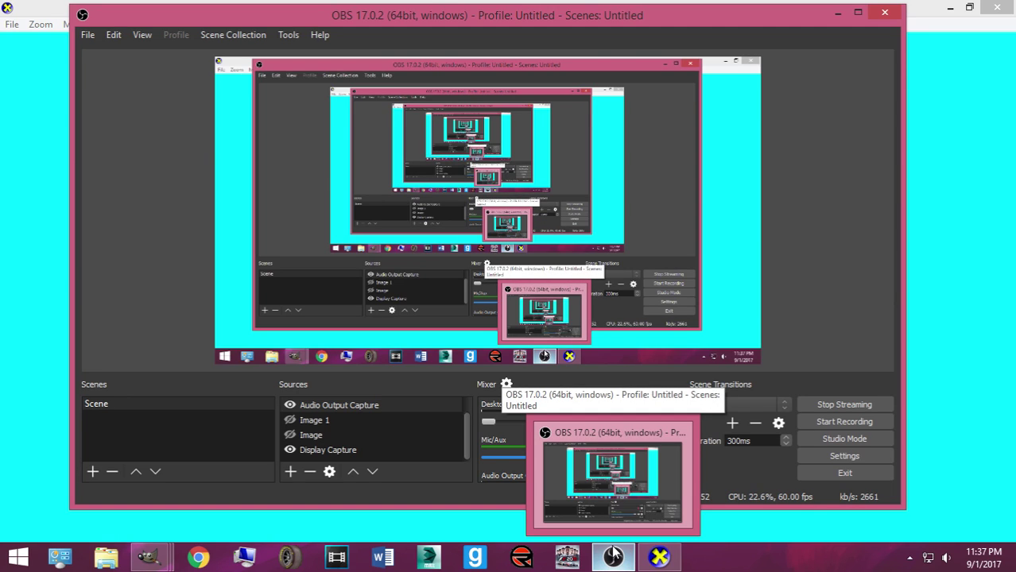
left_click(840, 13)
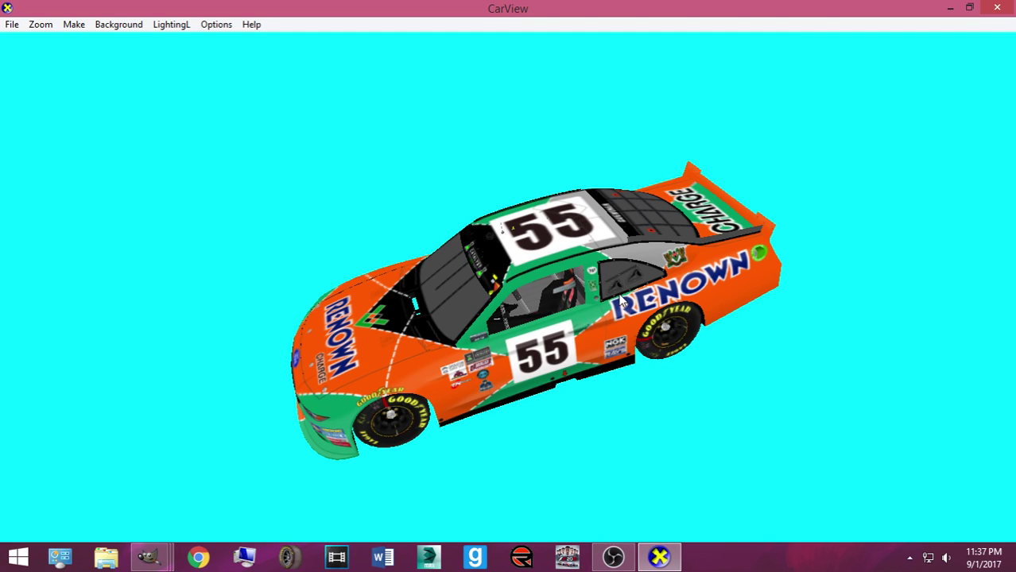
left_click_drag(442, 311, 324, 365)
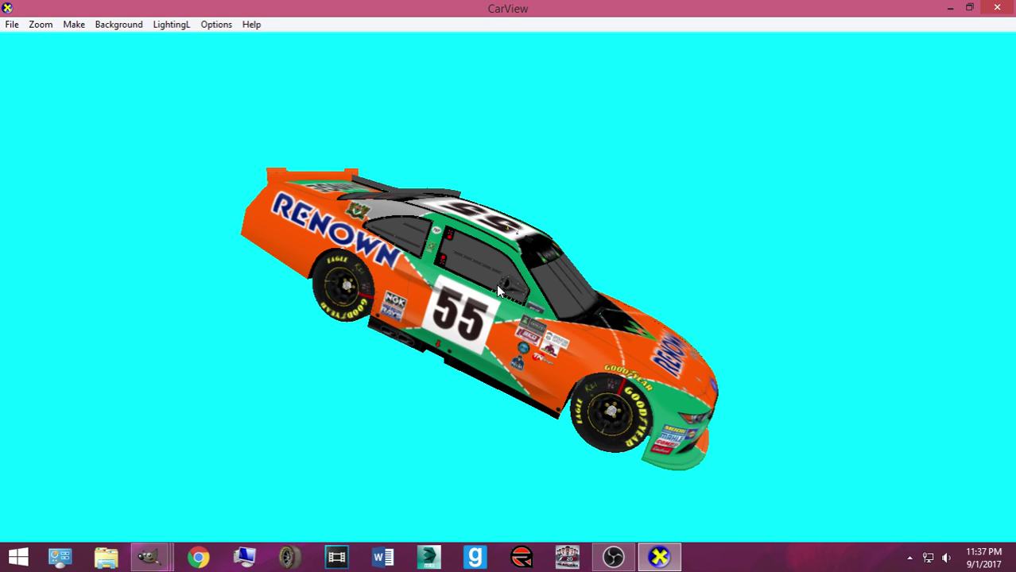
left_click_drag(491, 290, 324, 304)
left_click_drag(447, 313, 429, 339)
left_click_drag(501, 428, 551, 229)
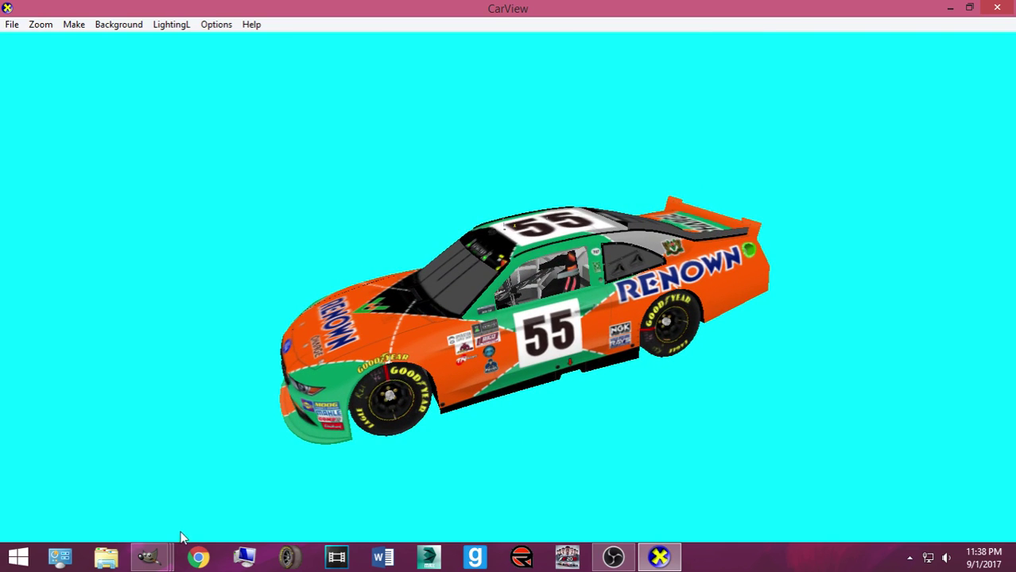
left_click(149, 556)
Type the driver's name in white Electricity Personal Use text, size 37, above the side window
left_click(92, 485)
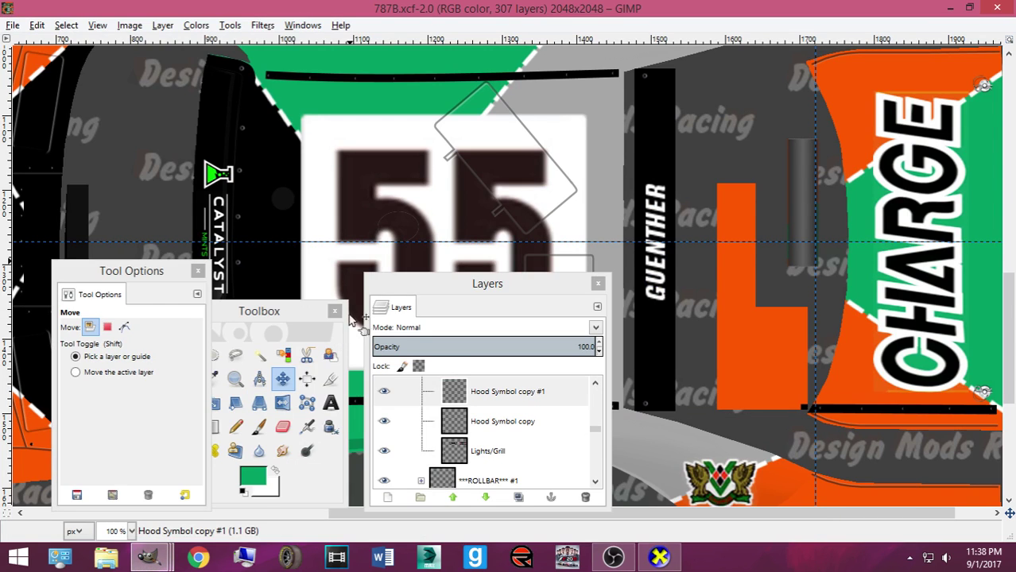
scroll(381, 197, "down", 10)
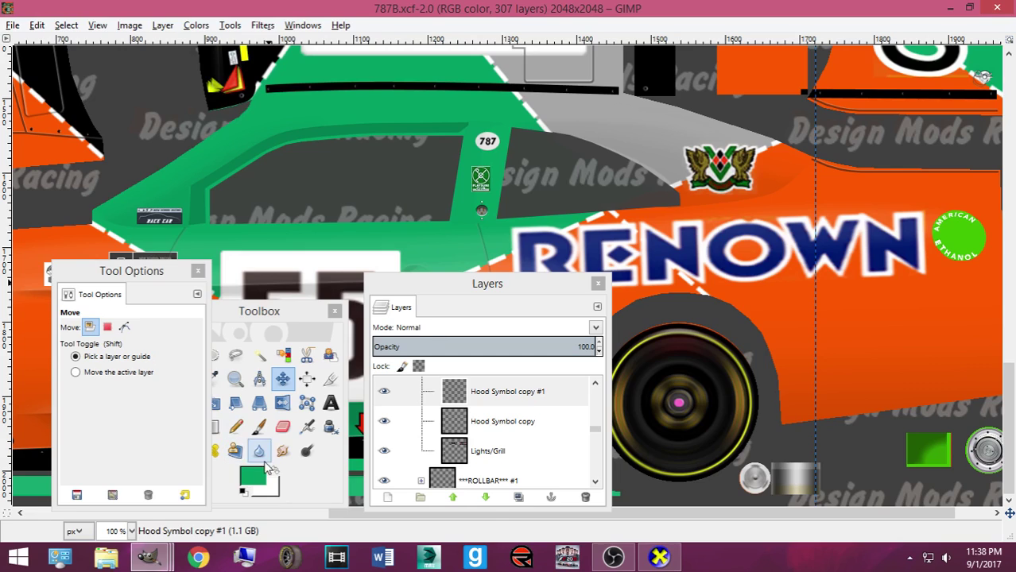
left_click(273, 469)
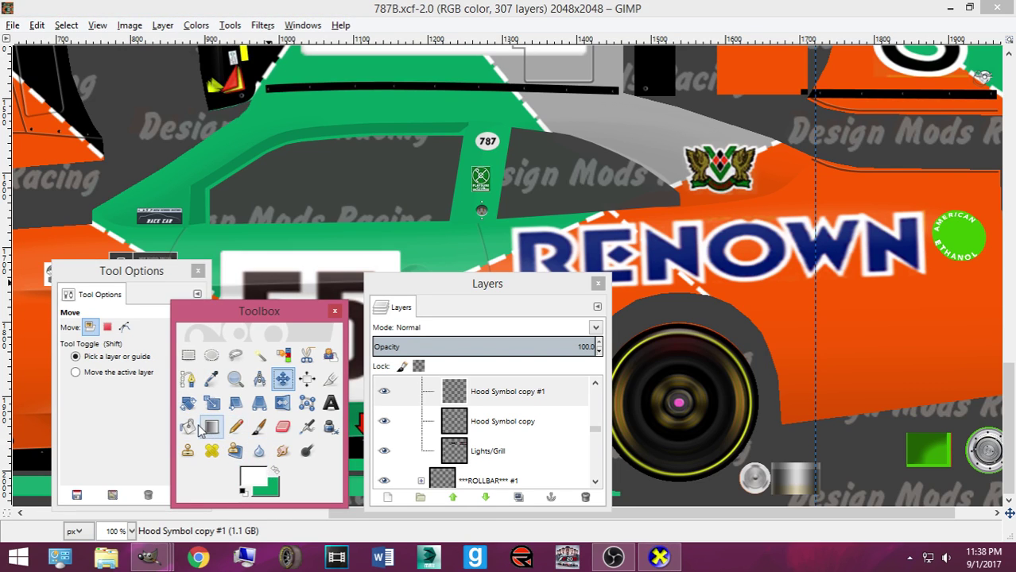
double_click(331, 403)
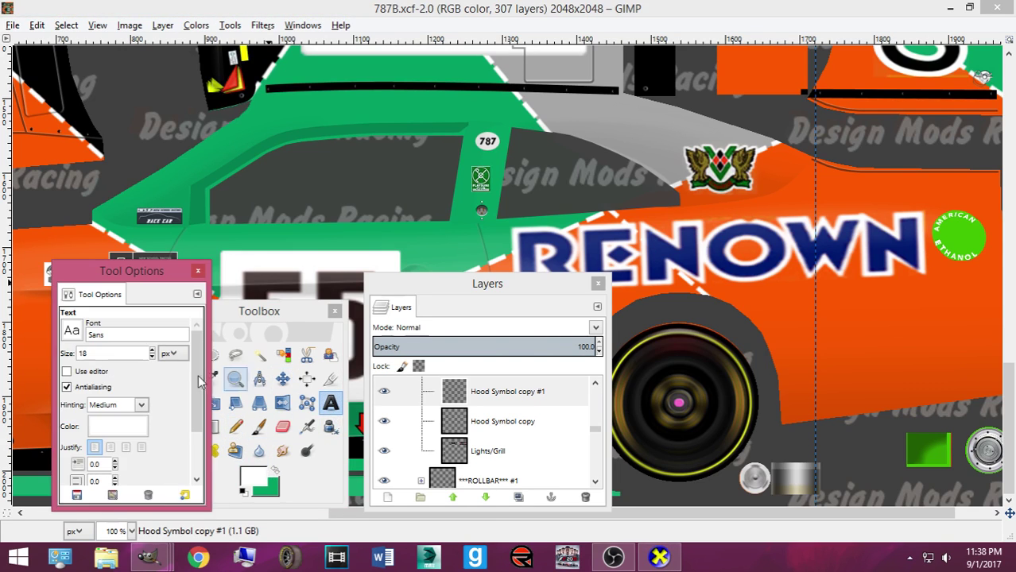
left_click(72, 329)
left_click_drag(187, 220, 189, 154)
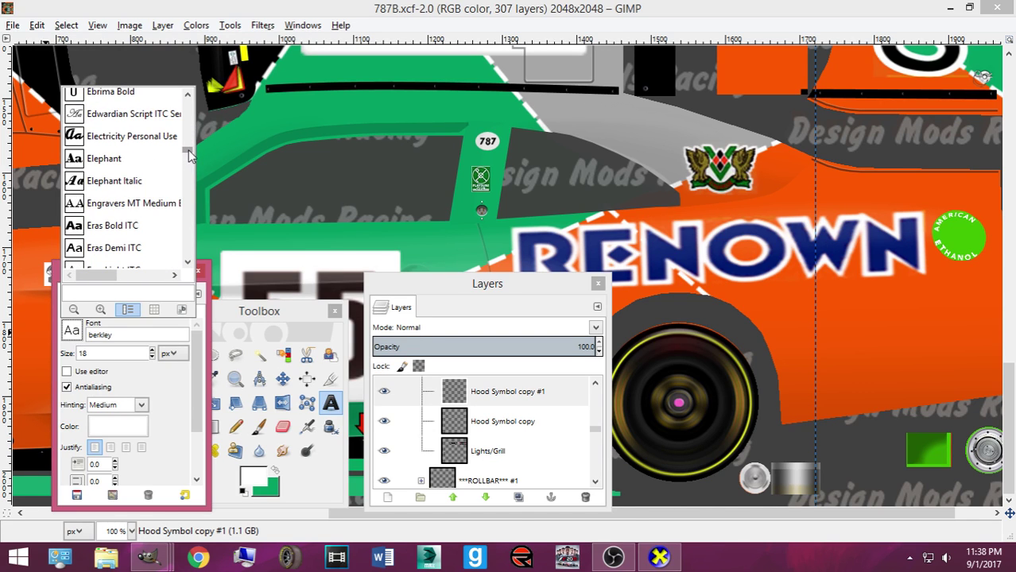
left_click(152, 145)
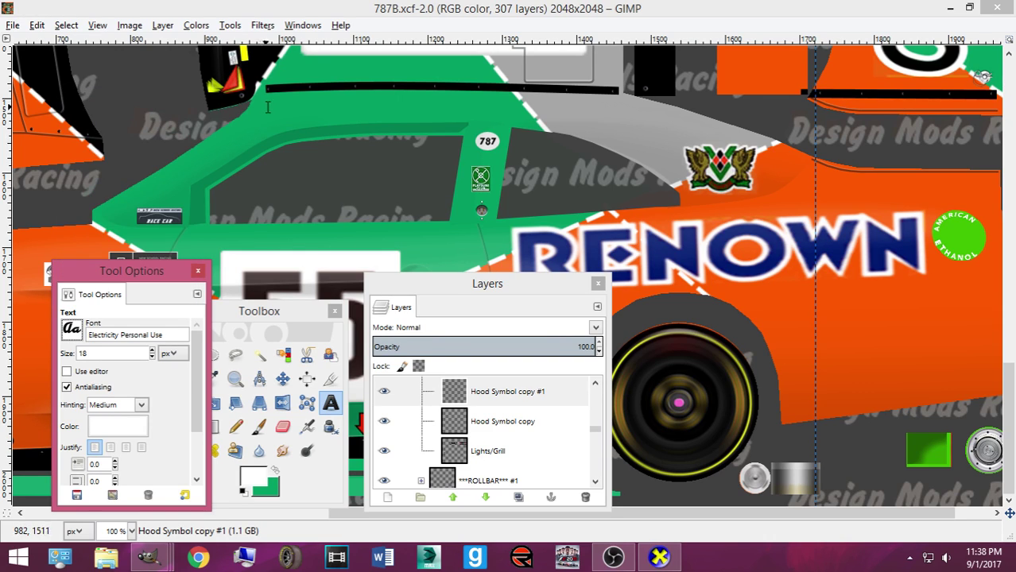
left_click(152, 350)
left_click(316, 117)
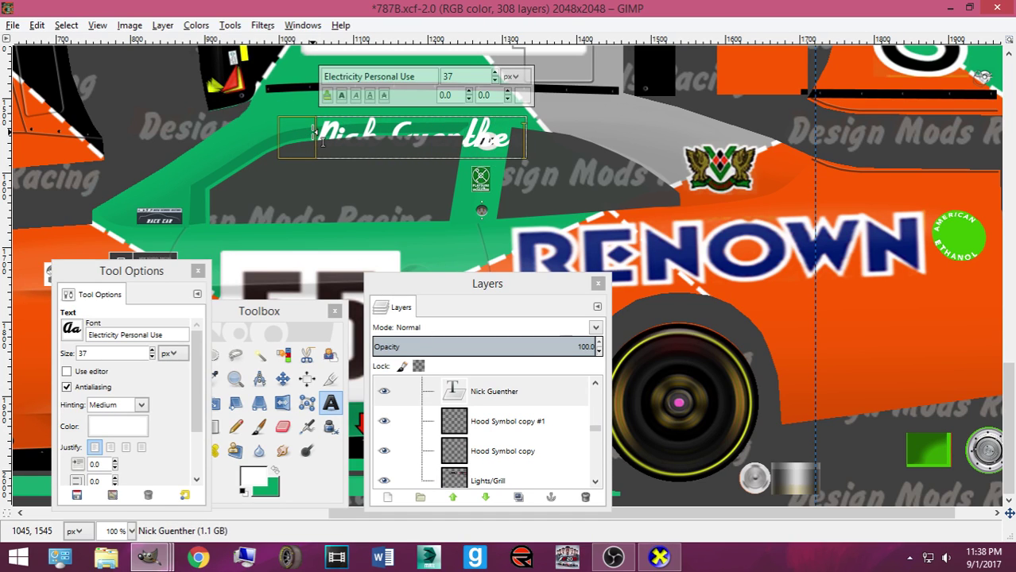
Scale the name text down to 144×29 and move it above the side window
left_click(282, 379)
left_click_drag(498, 144, 467, 112)
scroll(468, 114, "up", 2)
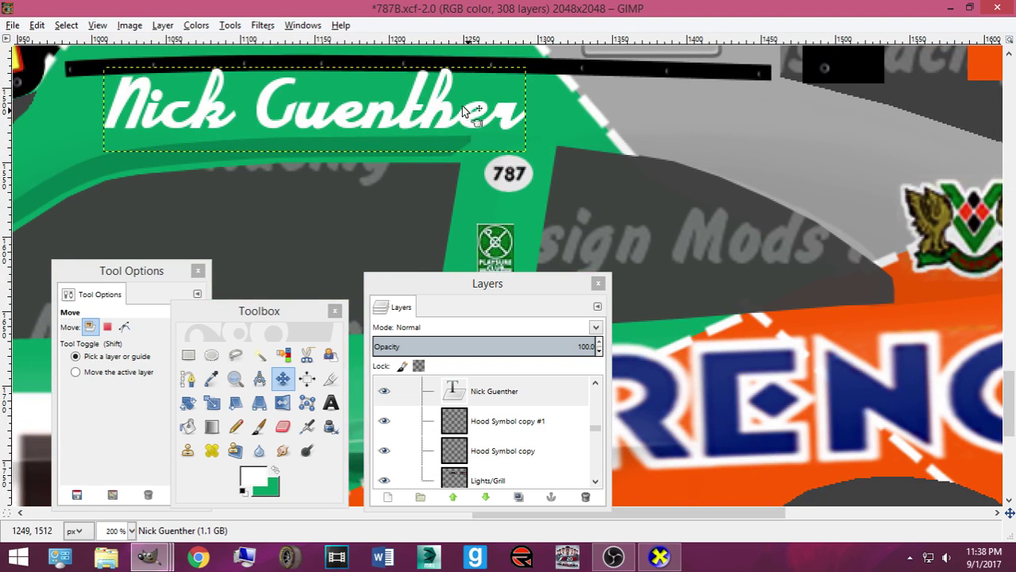
key("shift+s")
left_click(193, 170)
left_click_drag(193, 170, 284, 129)
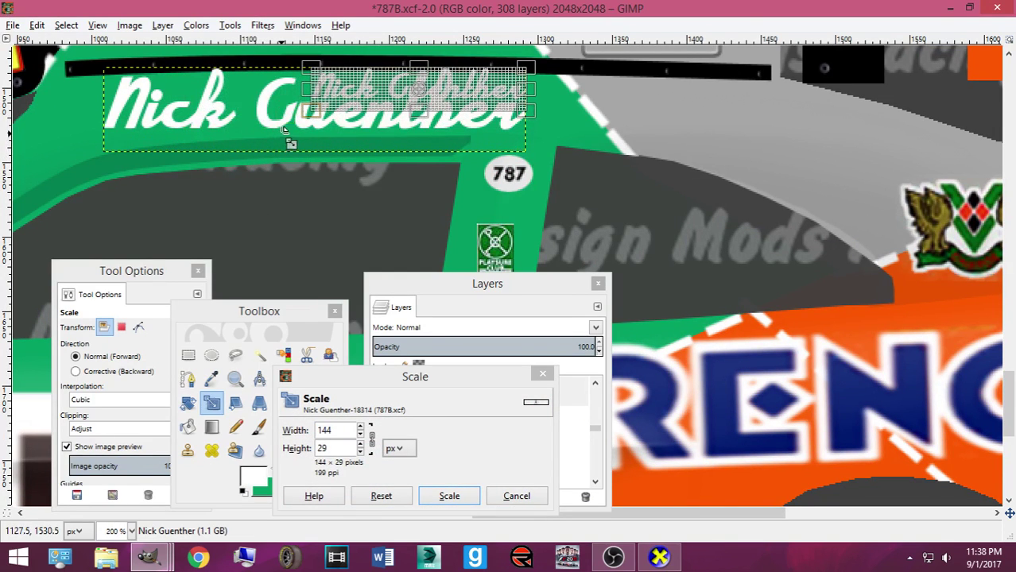
key("Return")
key("m")
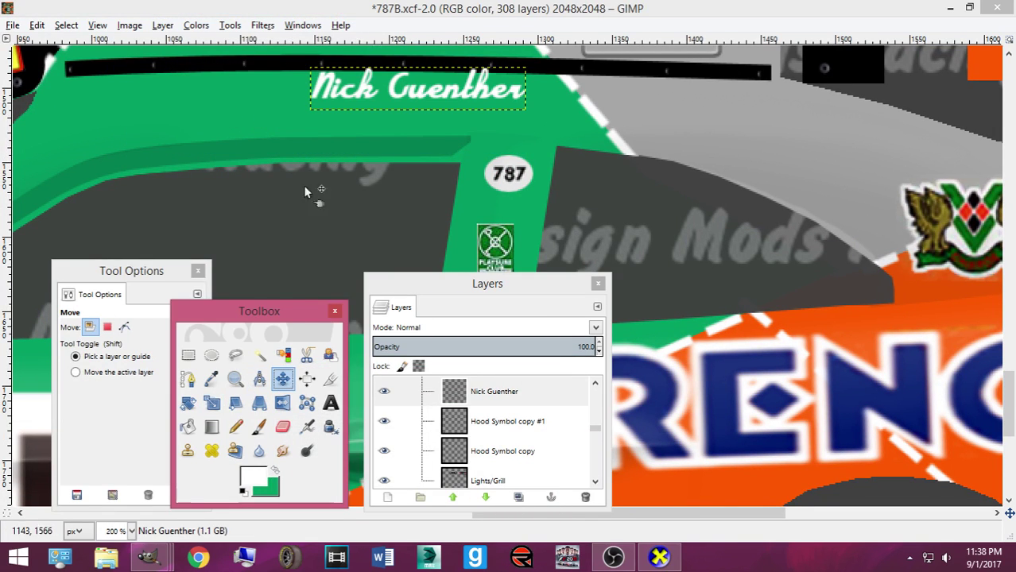
left_click_drag(331, 93, 222, 116)
Tilt the name by -1.23 degrees and nudge it slightly left and down
key("shift")
key("shift+r")
left_click(235, 157)
type("-1.23")
left_click(695, 422)
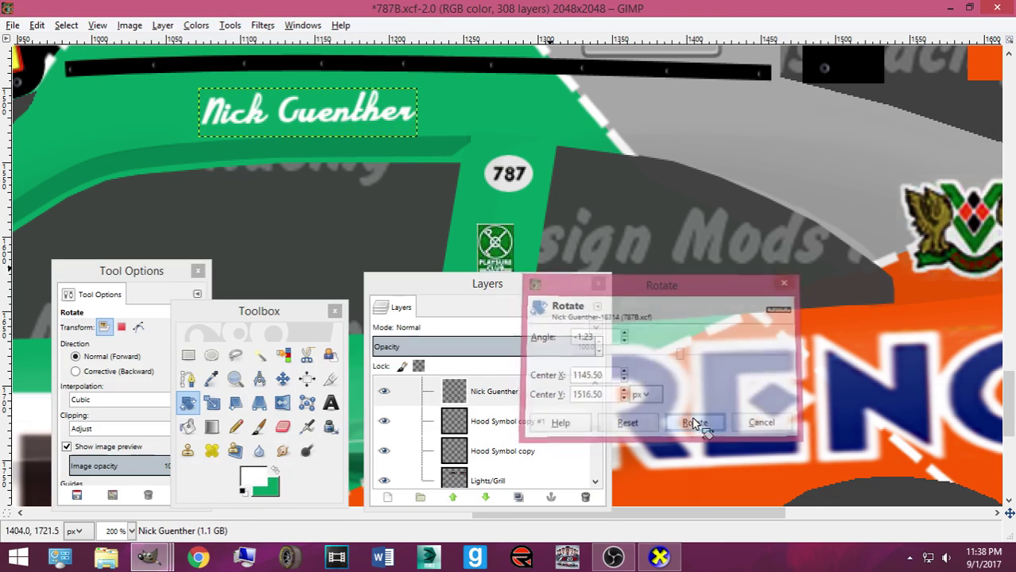
left_click(283, 379)
left_click_drag(297, 127, 294, 132)
Place the name layer between NSR Contigs and Pasted Layer #1, export, and check it in CarView
left_click_drag(489, 391, 532, 414)
left_click_drag(525, 409, 580, 404)
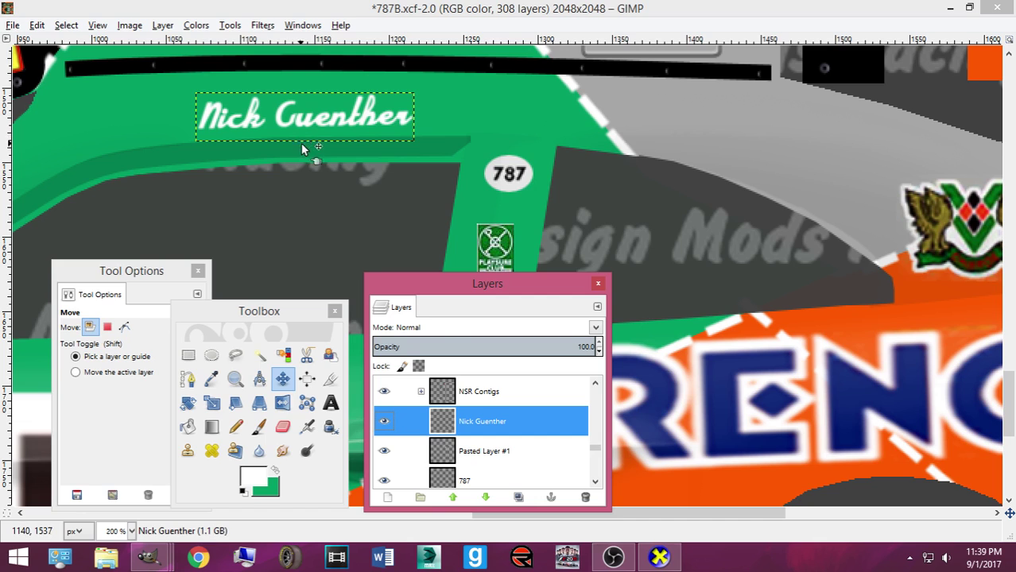
key("ctrl+e")
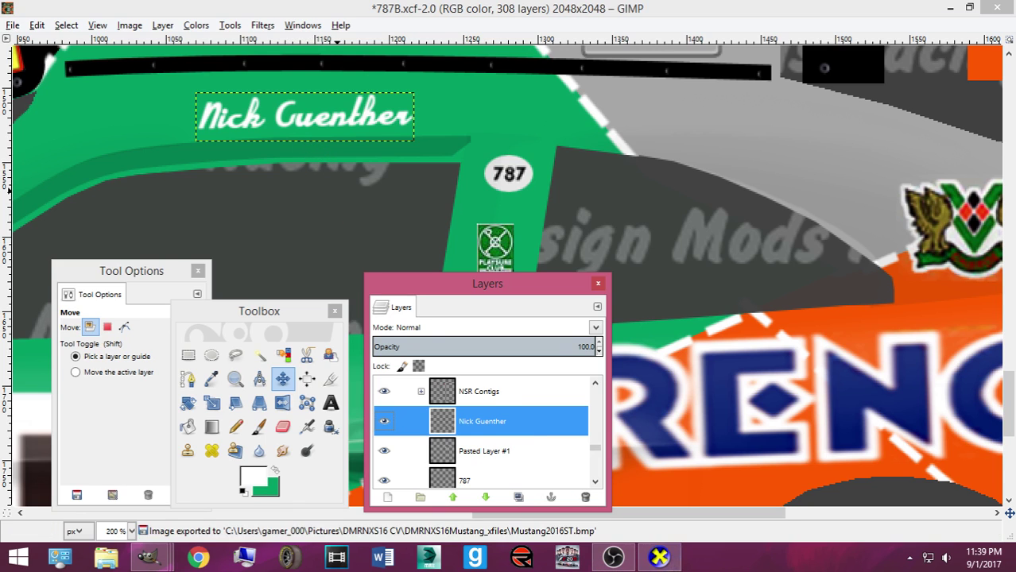
left_click(659, 556)
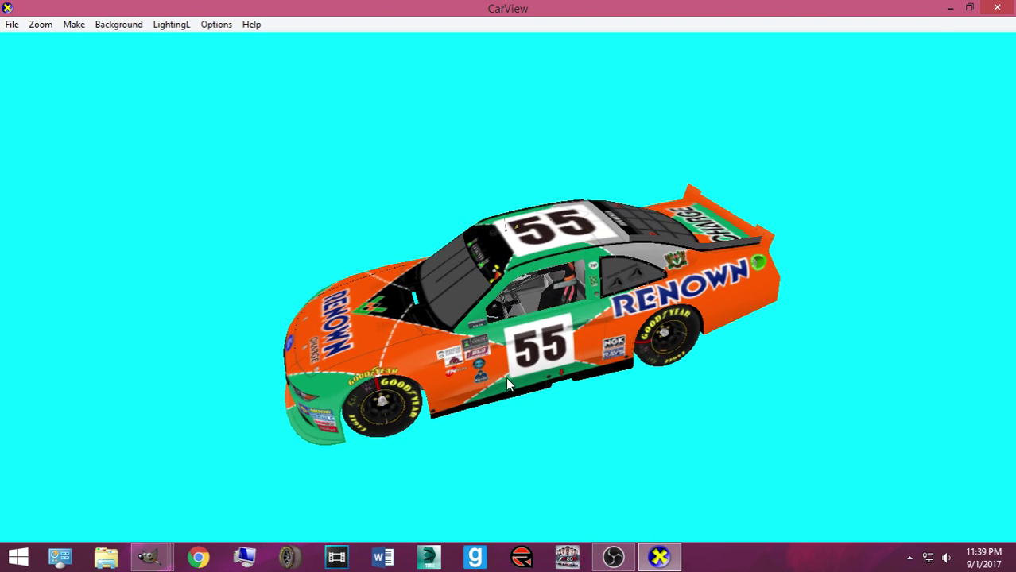
scroll(502, 376, "up", 3)
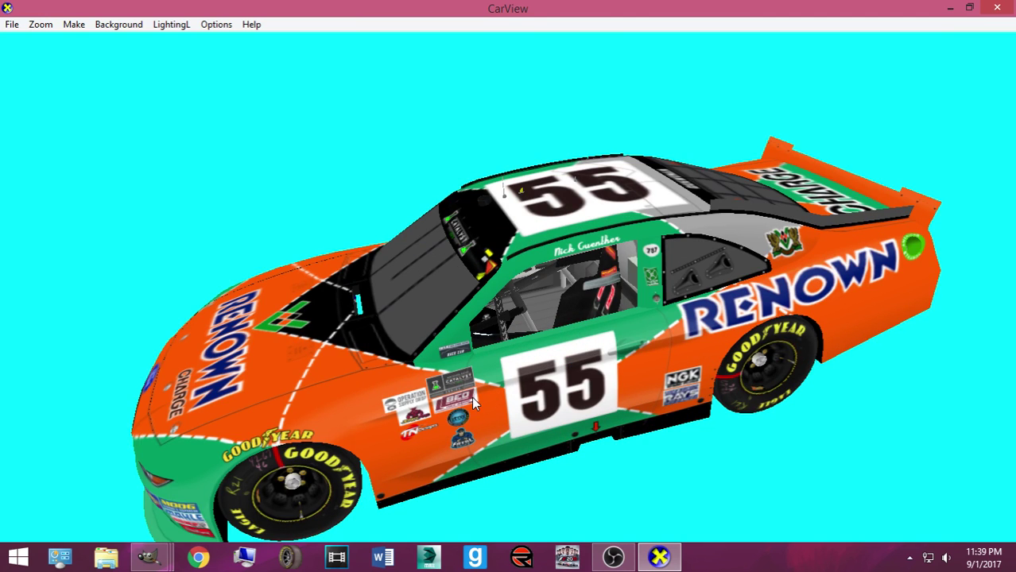
left_click_drag(473, 403, 510, 389)
mouse_move(148, 557)
left_click(144, 509)
Rotate the copied name layer repeatedly with 1.23° entries until it sits upside down
key("shift+r")
left_click(216, 392)
type("1.23")
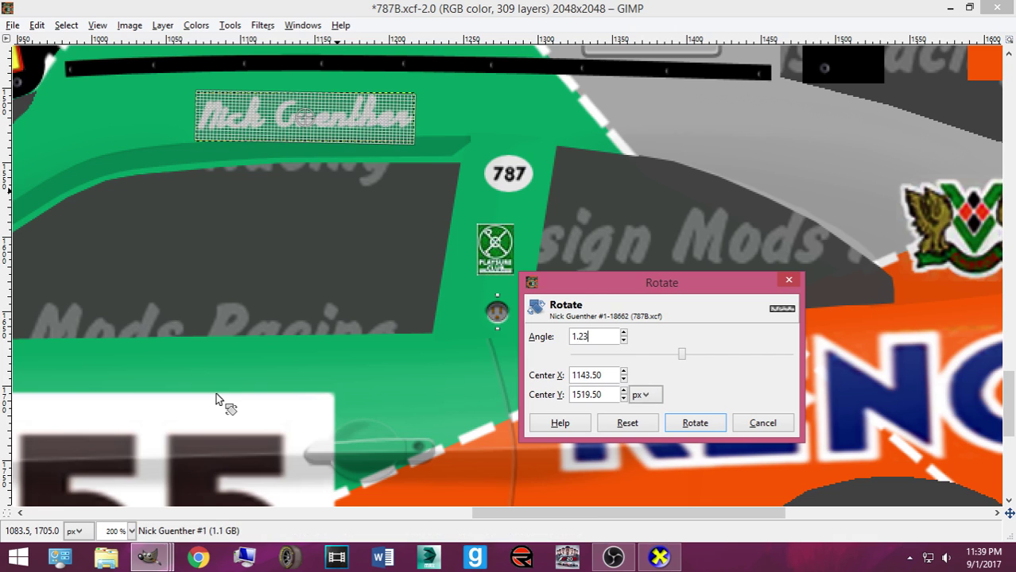
left_click(687, 420)
left_click(689, 421)
type("1.23")
left_click(694, 424)
left_click(692, 421)
type("1.23")
left_click(694, 424)
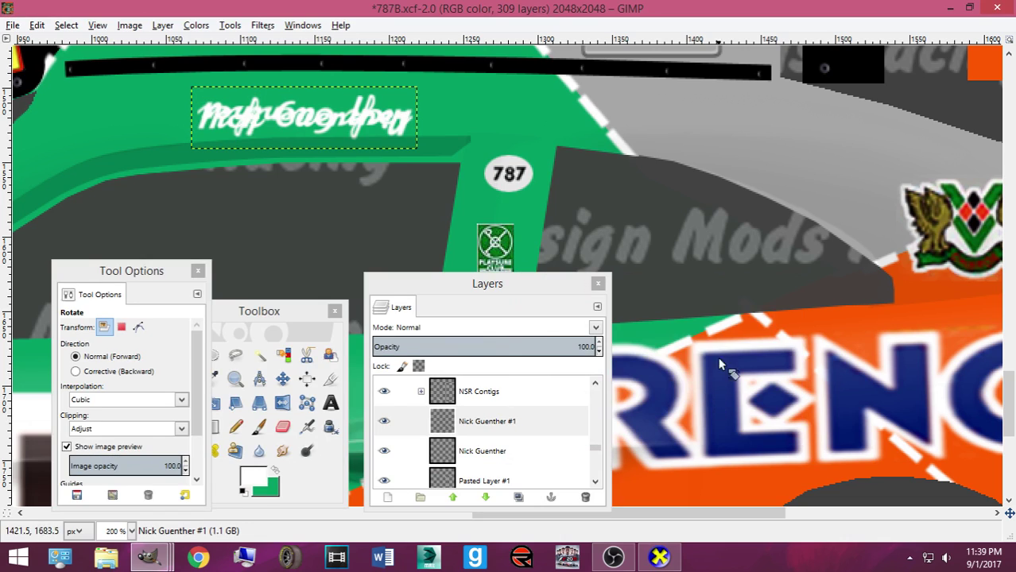
Position the copied name on the opposite side panel and re-export Mustang2016ST.bmp
left_click(282, 378)
left_click(302, 122)
scroll(299, 116, "up", 5)
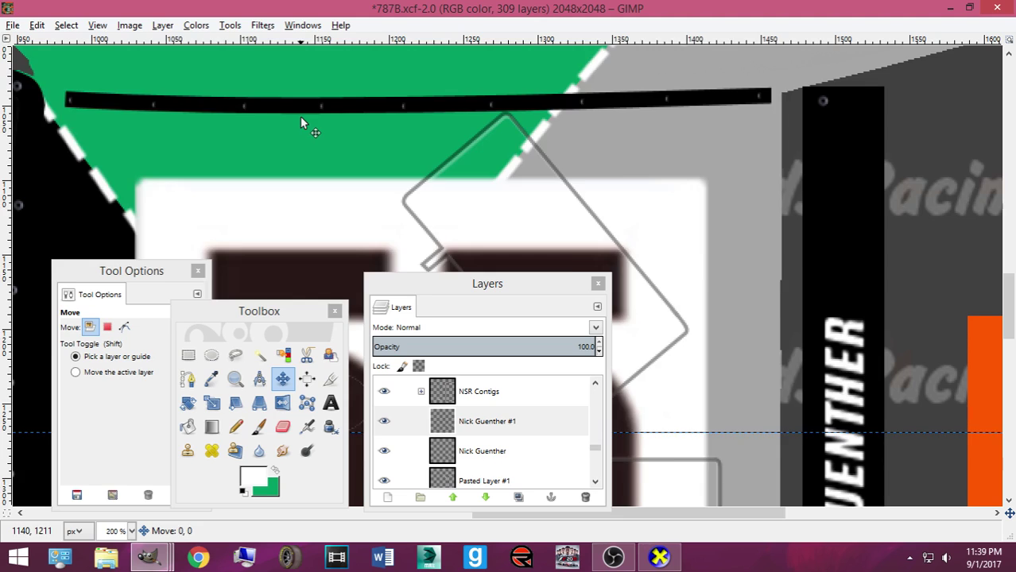
scroll(300, 119, "up", 4)
key("Down")
key("Down")
key("Down")
key("Down")
key("Down")
key("Down")
key("Down")
key("Down")
key("Down")
key("Down")
key("Down")
key("Down")
key("Down")
key("Down")
key("Down")
key("Down")
key("Down")
key("Down")
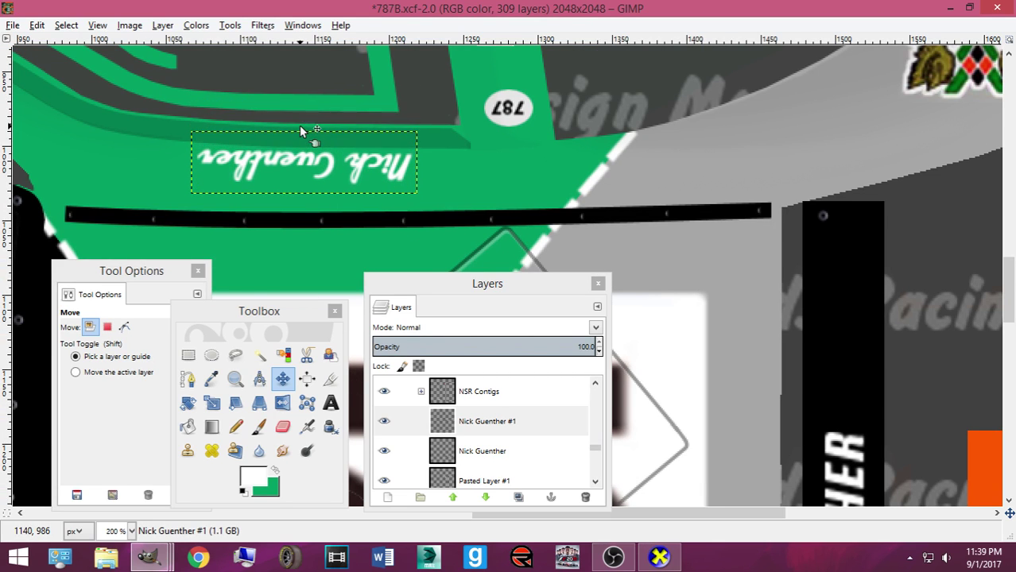
key("ctrl+e")
Inspect the name in CarView, then nudge the copy a few pixels down in GIMP and re-export
left_click(650, 556)
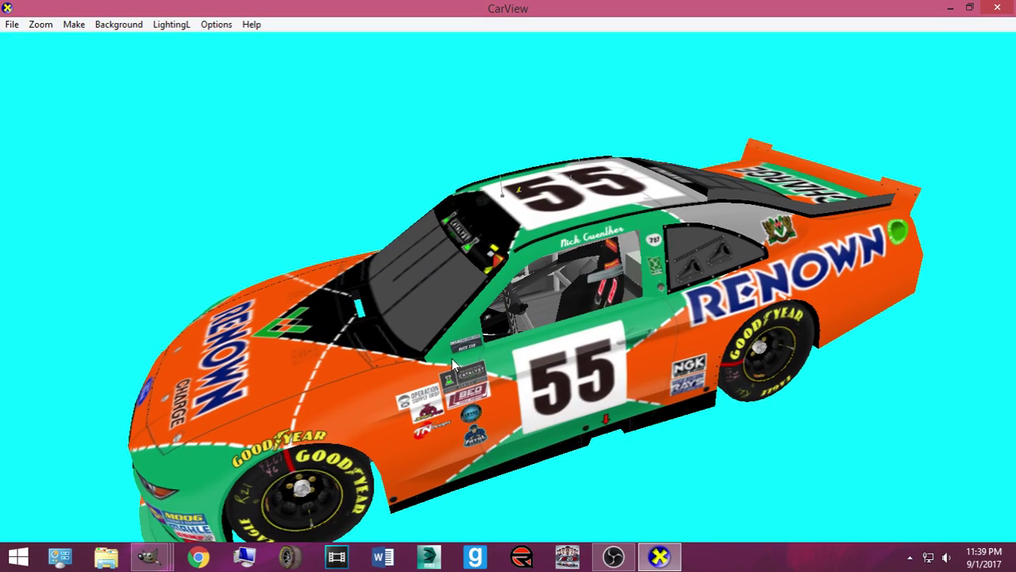
left_click_drag(405, 370, 561, 387)
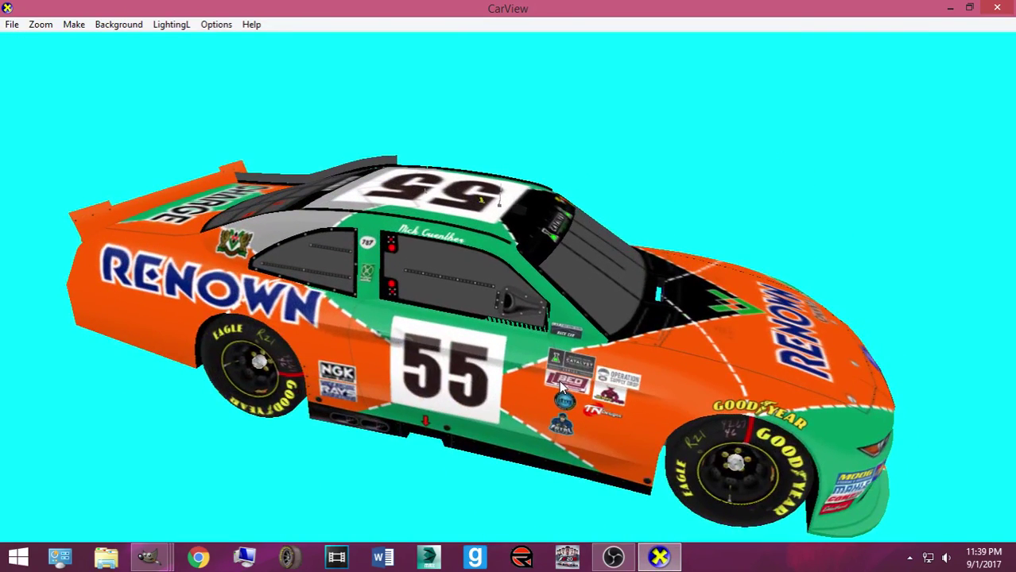
left_click(148, 556)
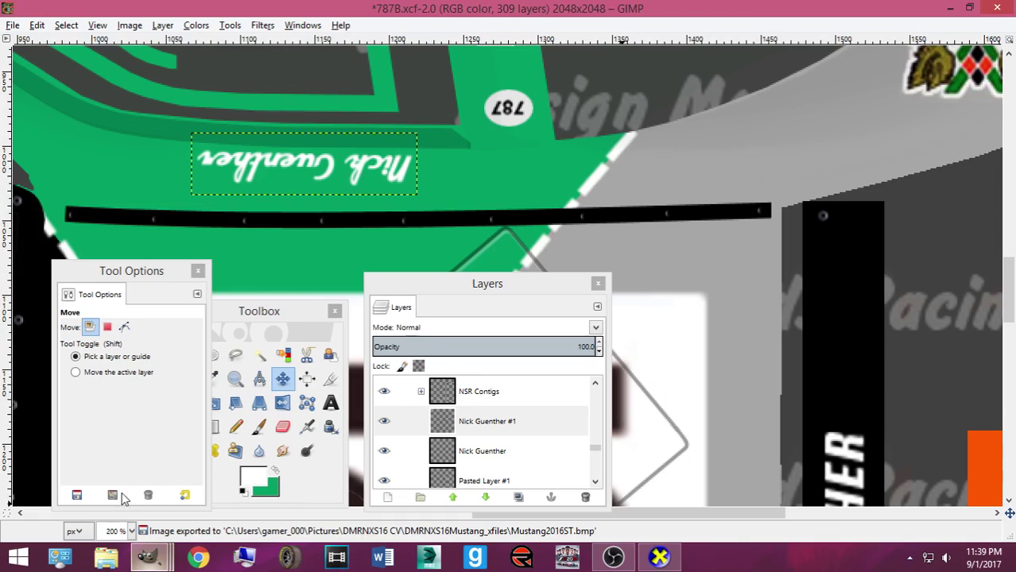
left_click(320, 177)
left_click_drag(321, 177, 321, 180)
key("ctrl+e")
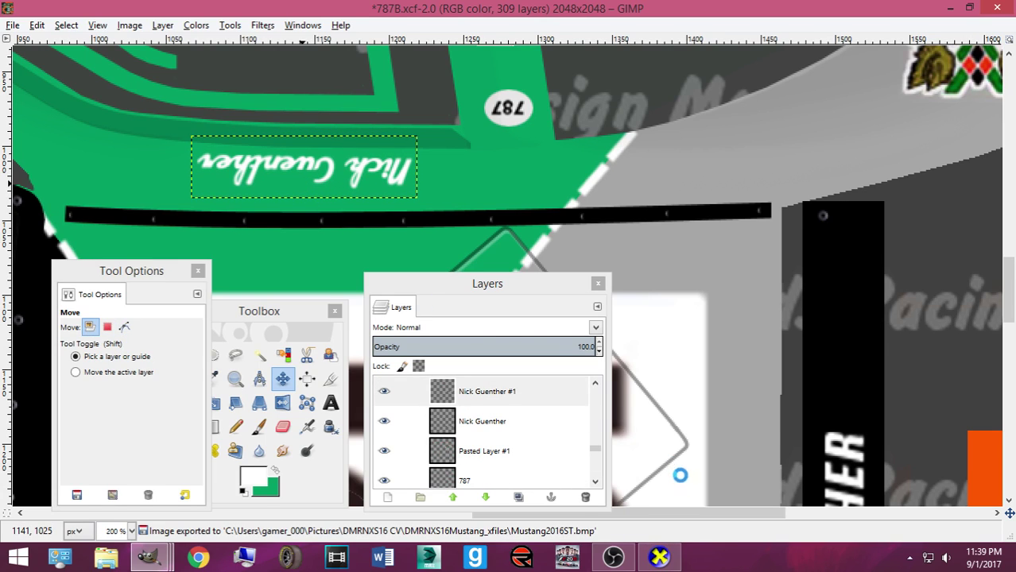
Rotate the car in CarView to check the driver's name on both sides
left_click(657, 557)
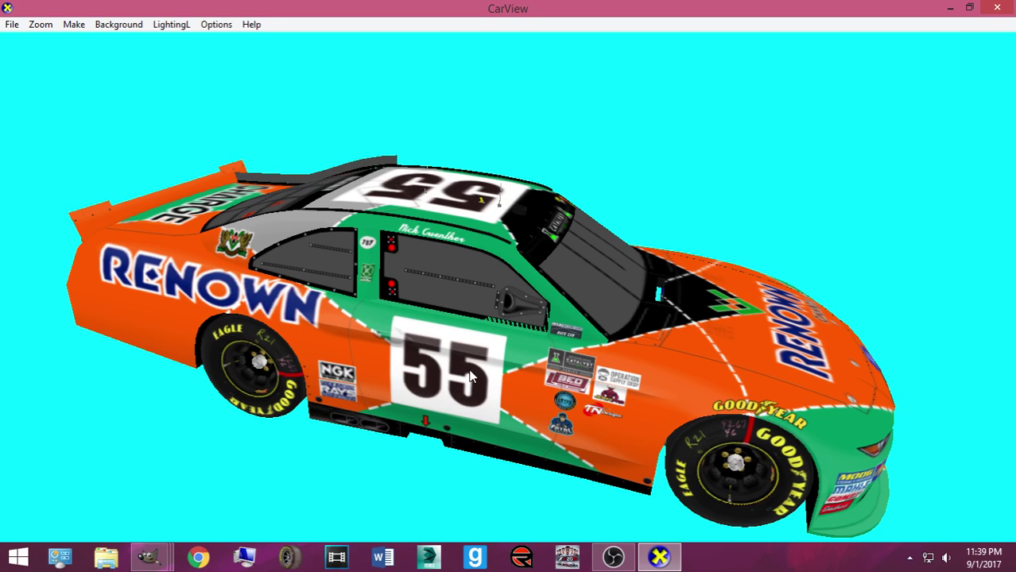
left_click_drag(555, 328, 559, 349)
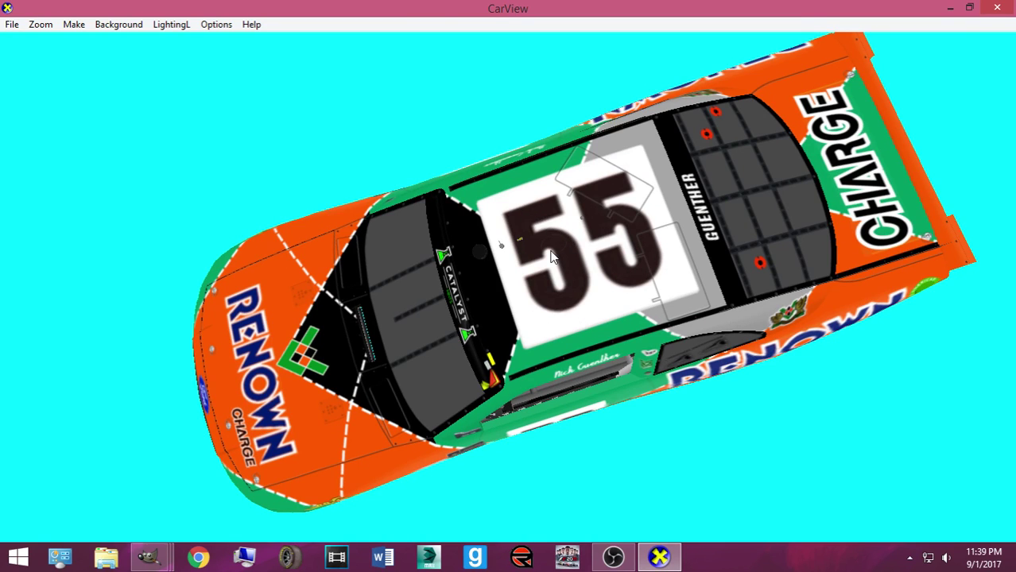
left_click_drag(514, 390, 438, 186)
scroll(438, 186, "down", 3)
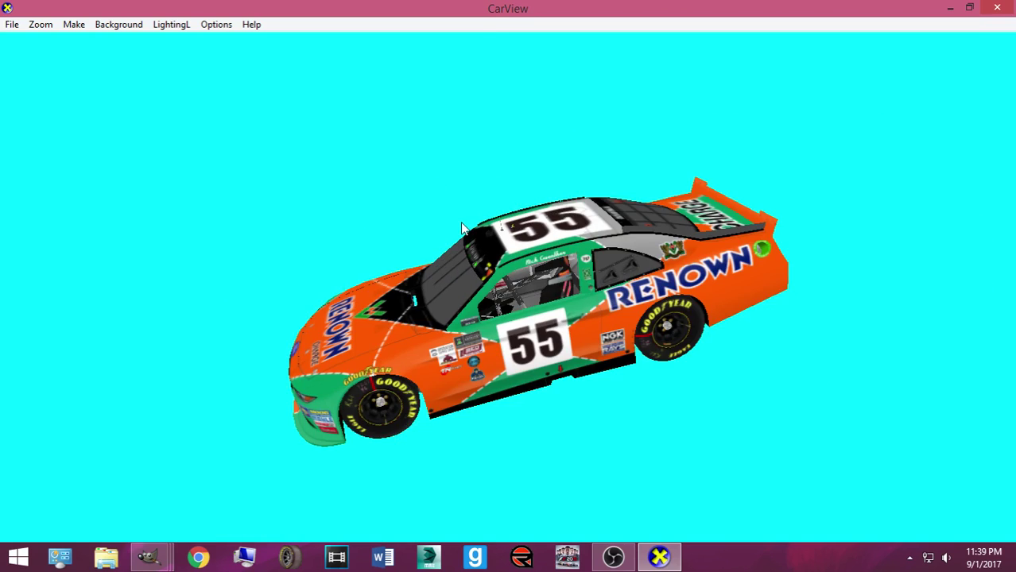
left_click_drag(529, 296, 350, 398)
left_click(198, 556)
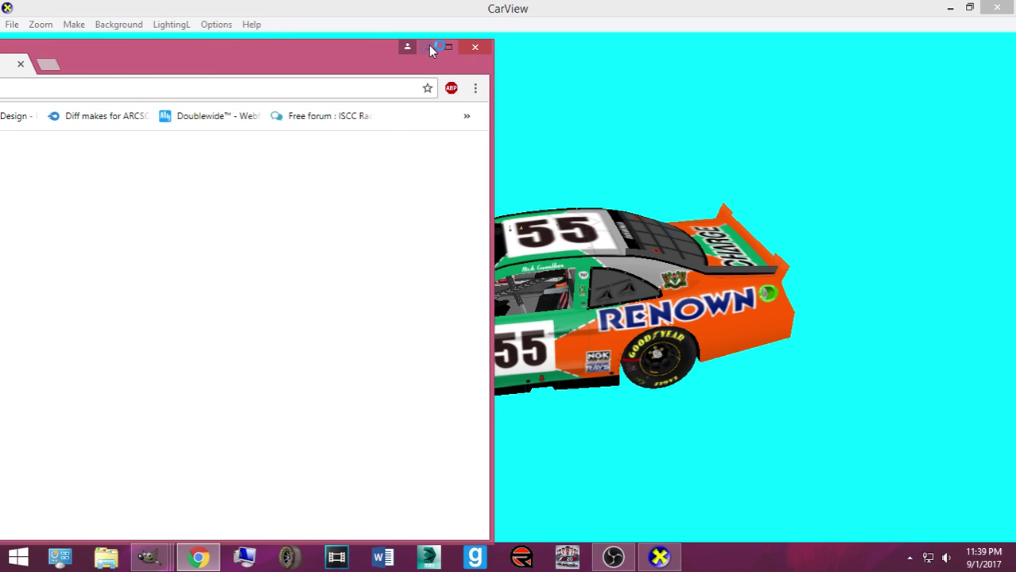
Search Google Images for 'renown logo' and preview the Global Fashion Network RENOWN logo
double_click(443, 49)
left_click(220, 34)
type("ren")
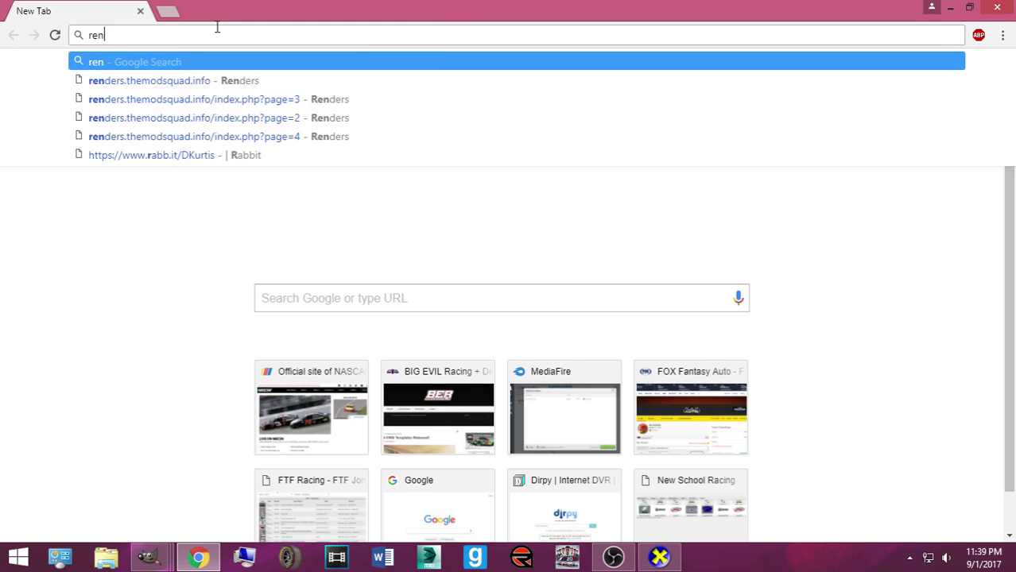
type("own logo")
key("Return")
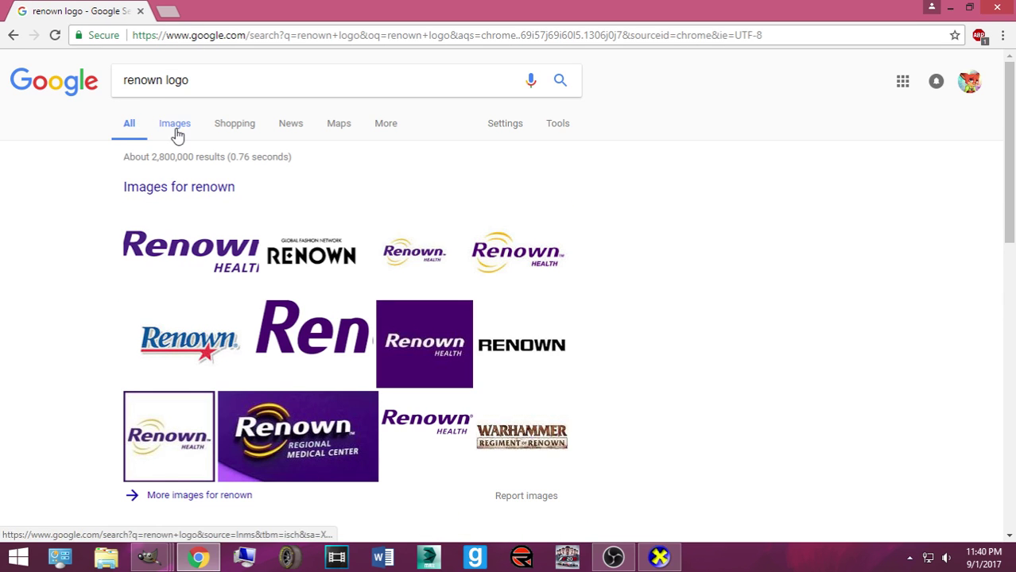
left_click(176, 135)
scroll(357, 207, "down", 5)
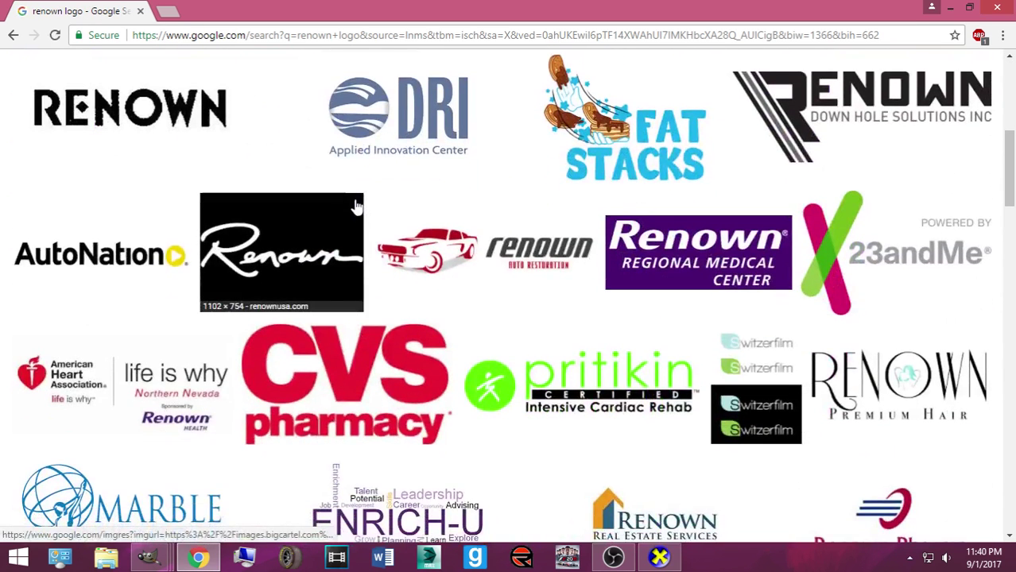
left_click(57, 94)
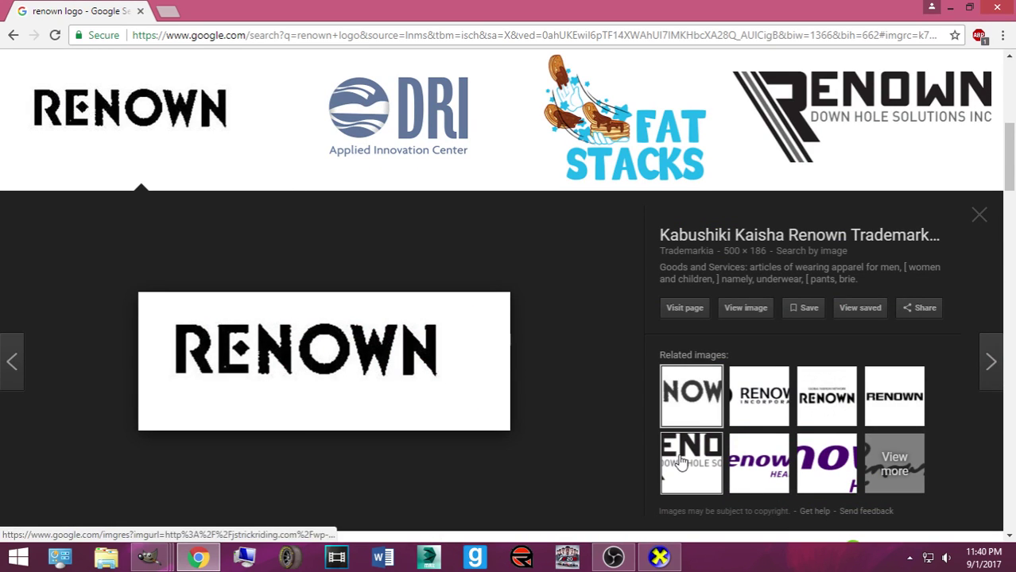
left_click(805, 415)
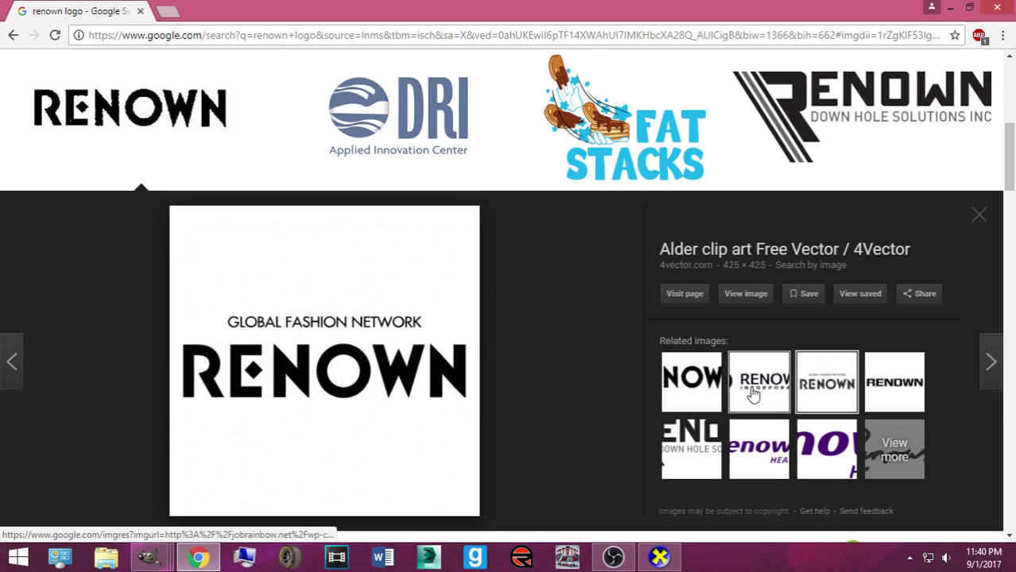
scroll(453, 306, "up", 5)
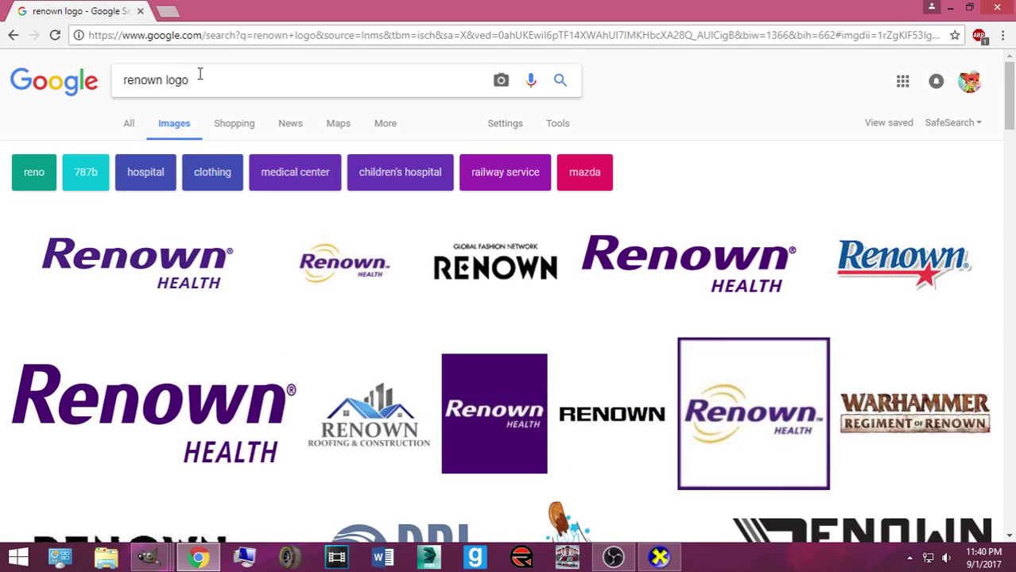
Refine the search to 'renown fashion network logo', open its transparent-background version, and close the Hoffman livery window
left_click(220, 84)
left_click(165, 84)
type("fashion network")
key("Return")
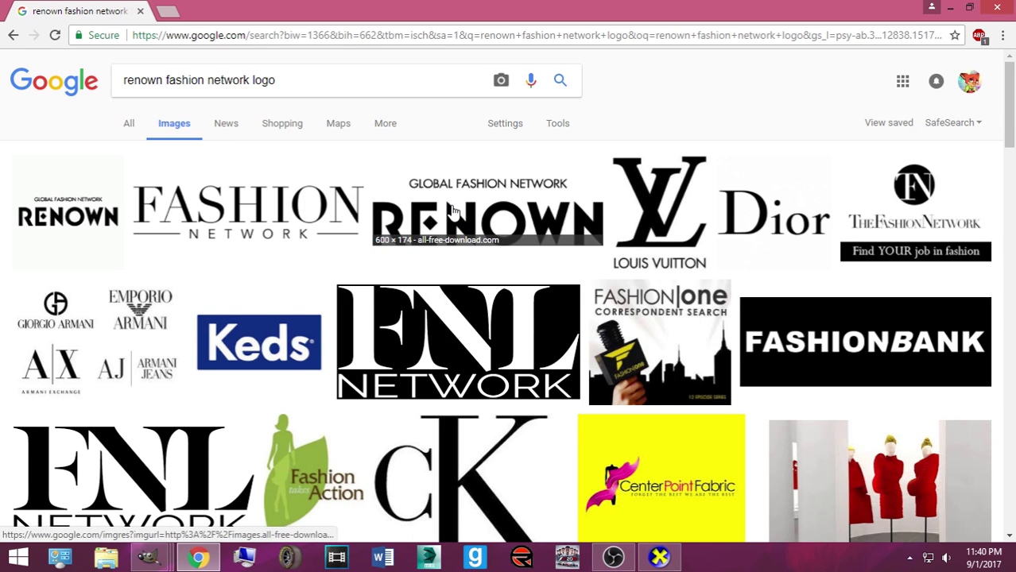
scroll(453, 211, "down", 6)
scroll(447, 224, "up", 5)
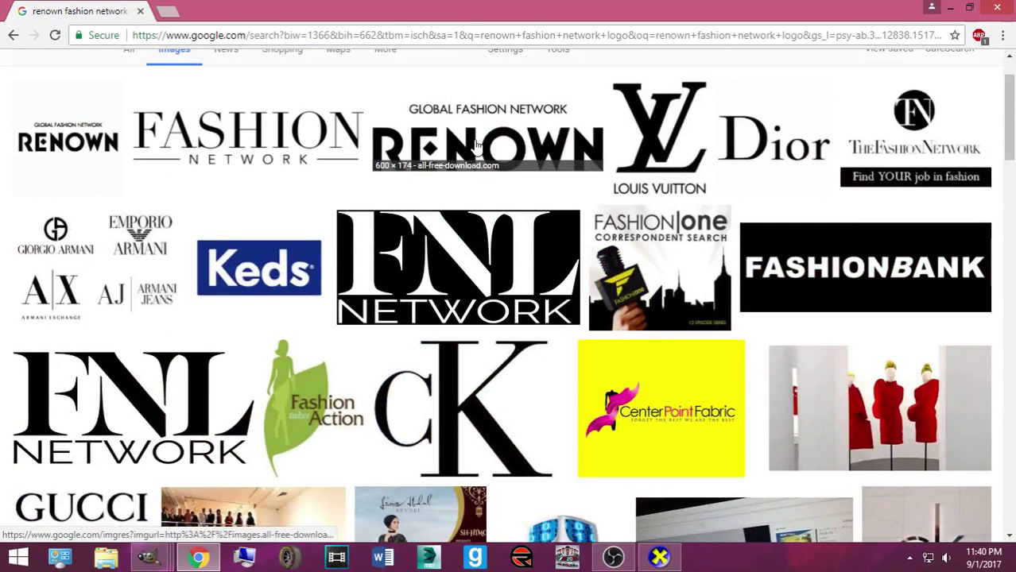
left_click(477, 144)
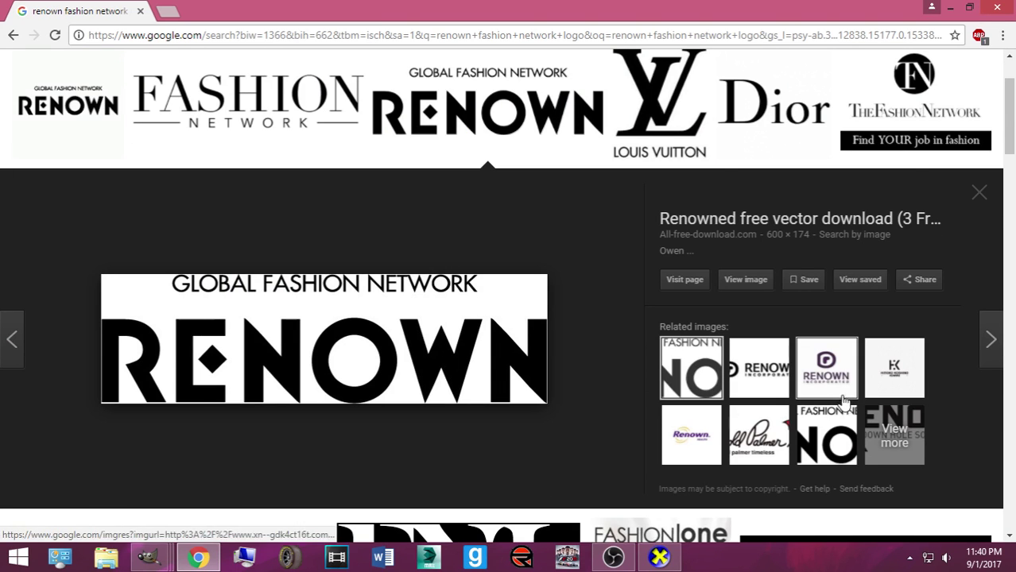
left_click(706, 379)
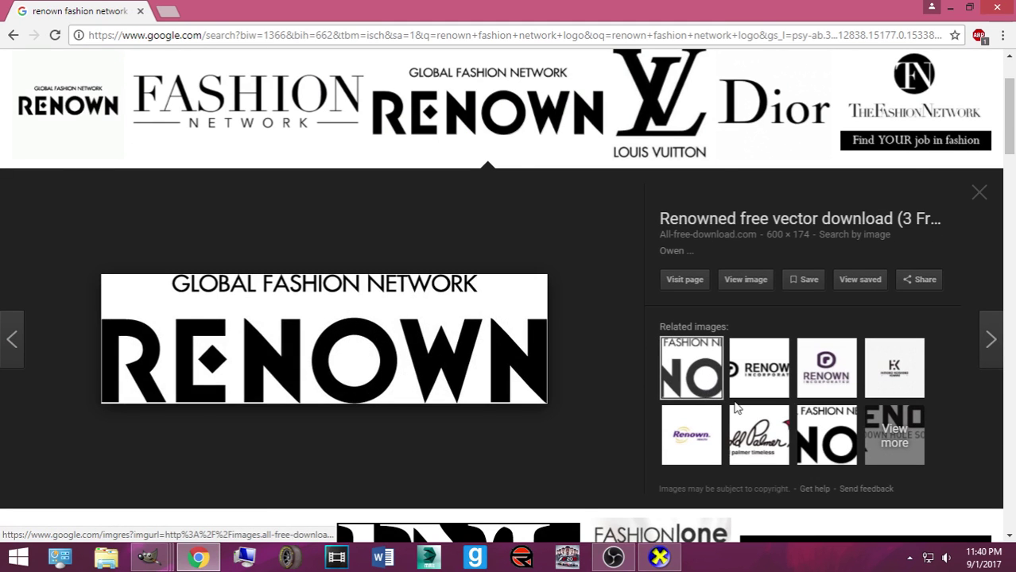
left_click(145, 554)
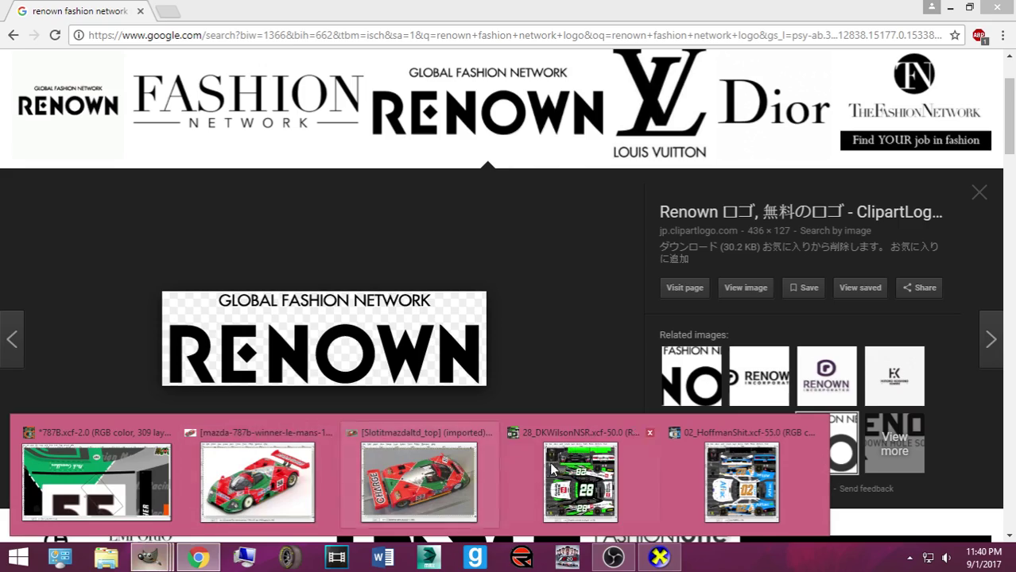
left_click(811, 435)
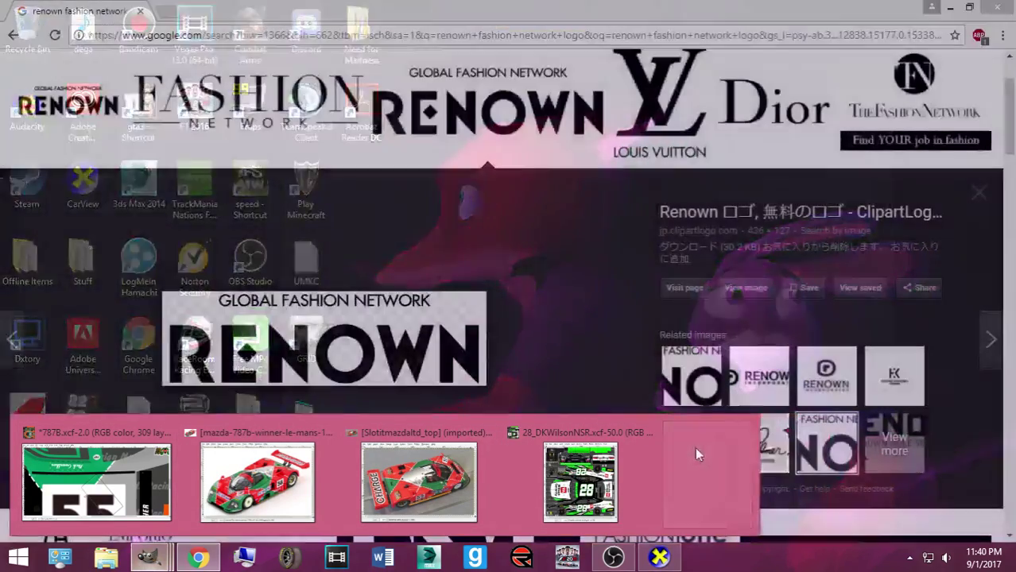
Compare the RENOWN logo results with the 787B livery in GIMP, then save 787B.xcf
left_click(96, 481)
scroll(672, 332, "down", 10)
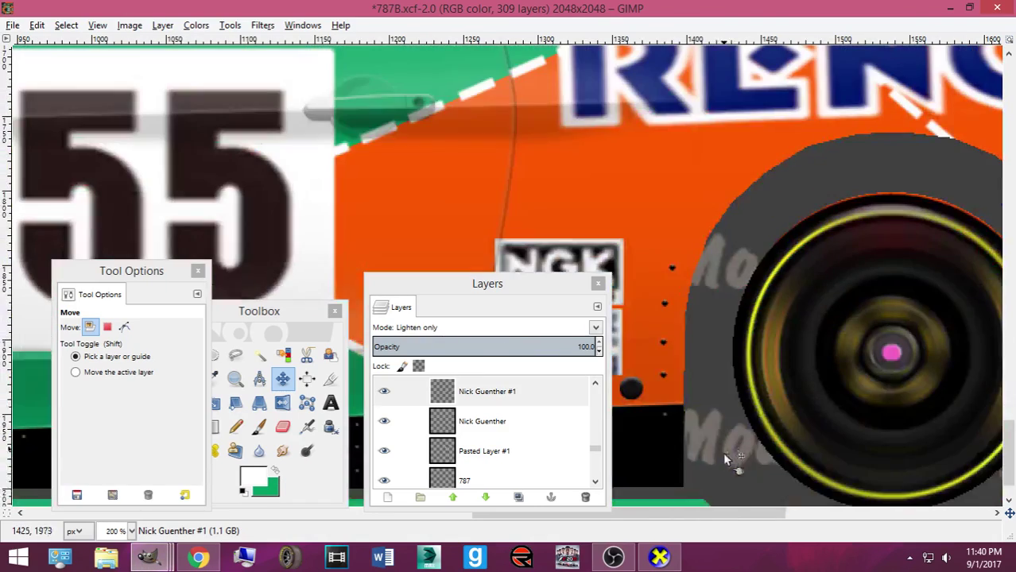
scroll(792, 389, "right", 3)
scroll(719, 200, "up", 2)
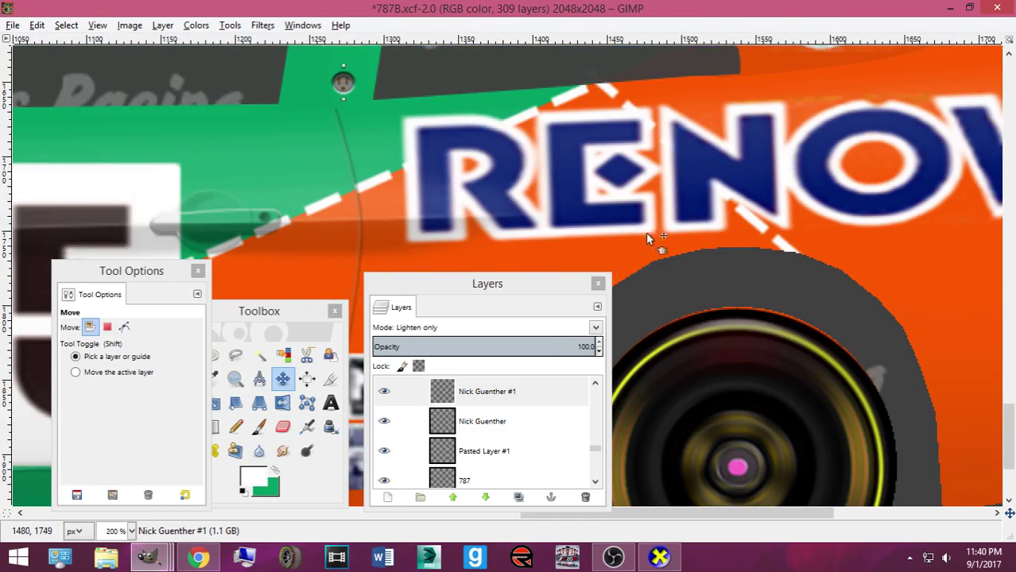
mouse_move(149, 557)
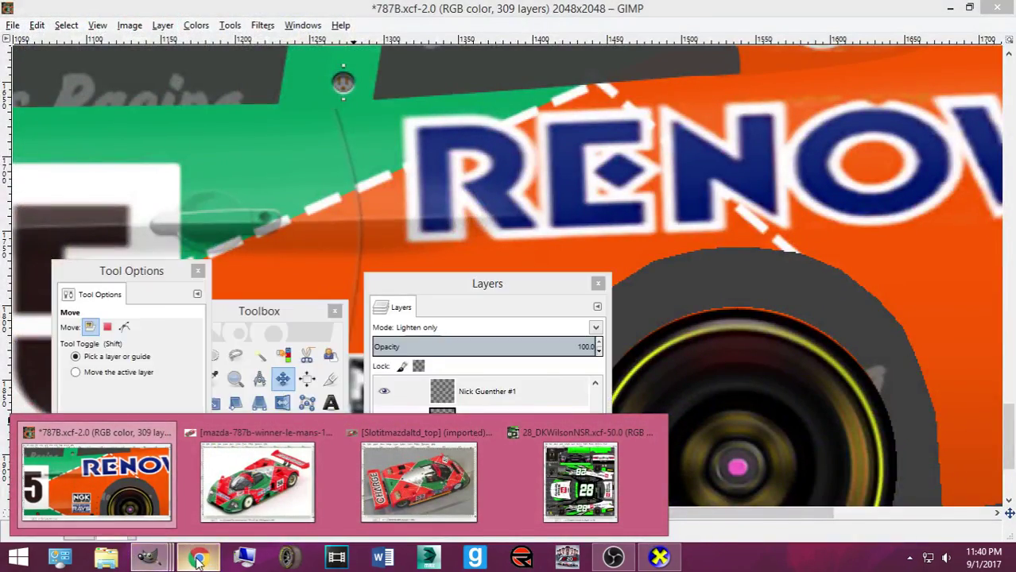
left_click(198, 560)
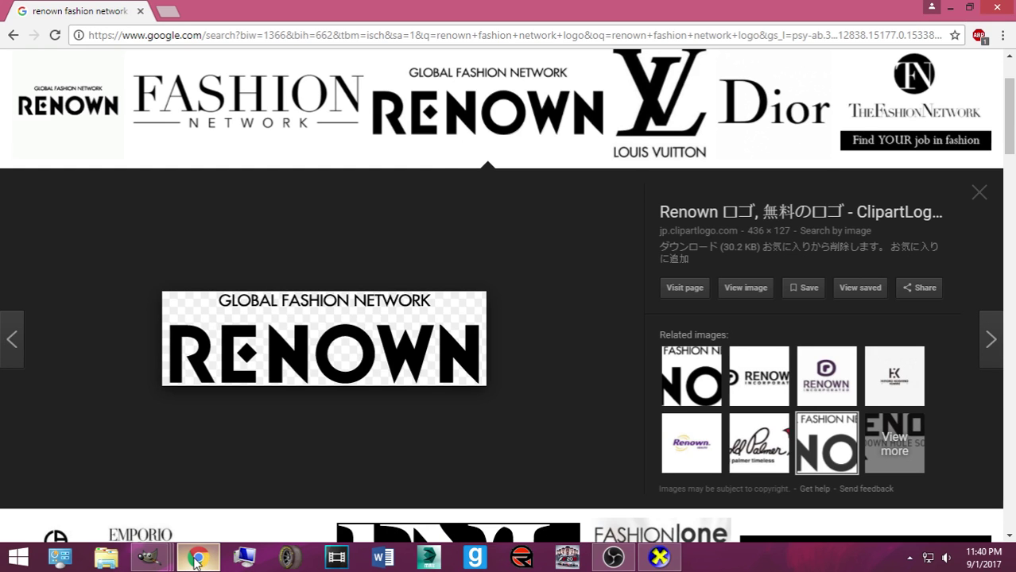
left_click(197, 559)
left_click(197, 559)
left_click(141, 11)
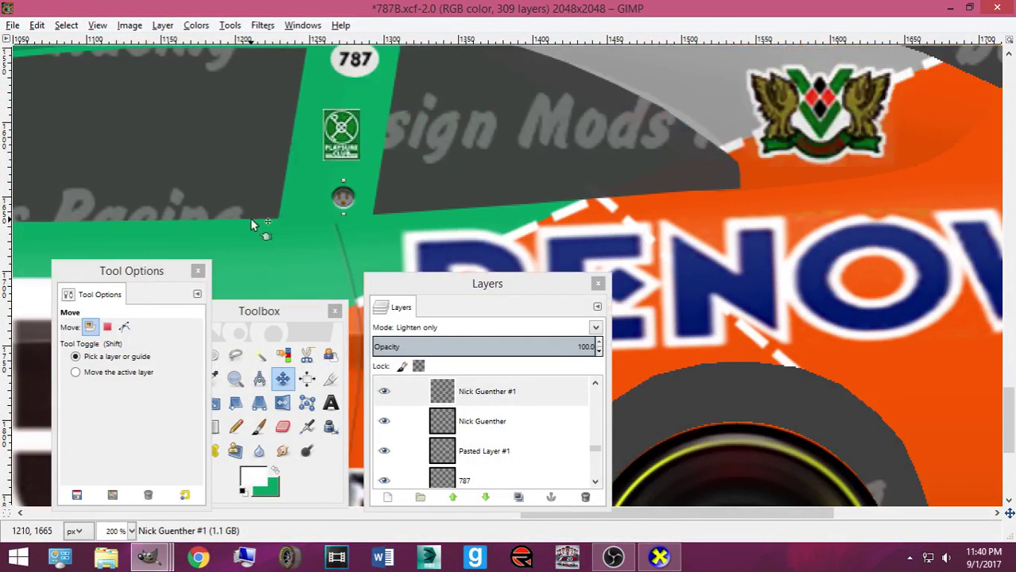
scroll(250, 218, "up", 3)
key("ctrl+s")
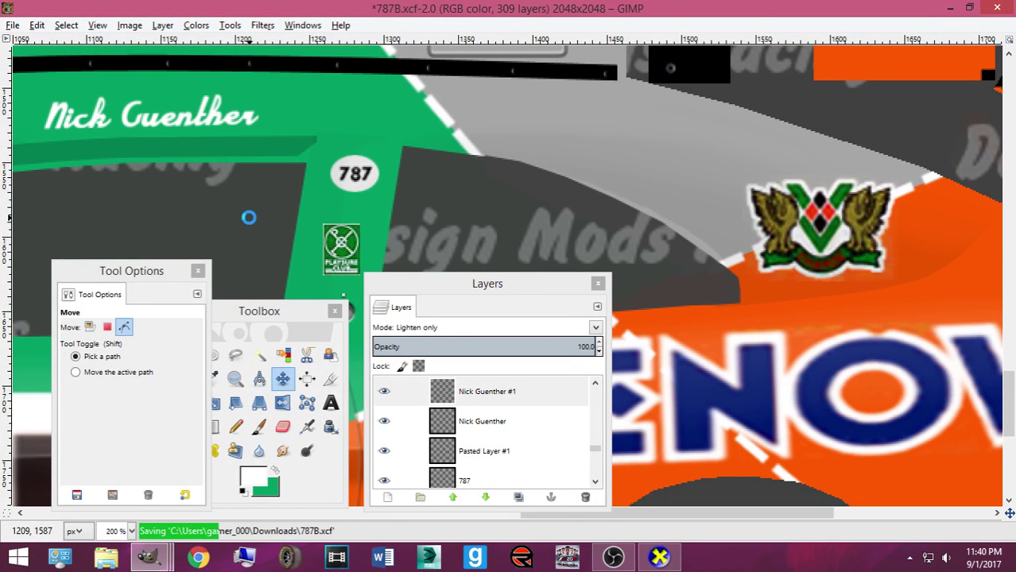
scroll(248, 217, "down", 4)
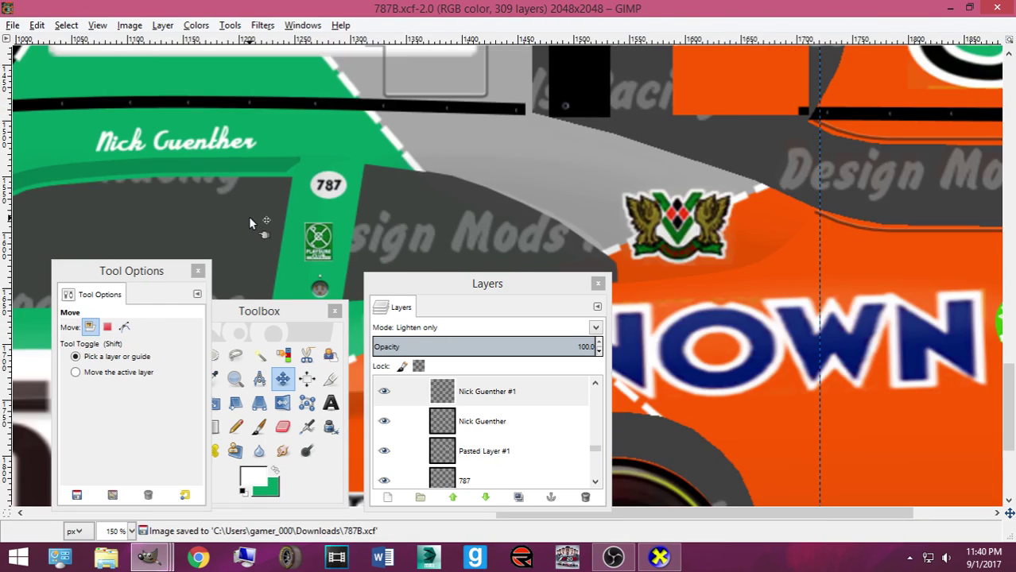
Move the layers panel aside and hide the NXS16Mustang_mask layer to show the orange background
scroll(250, 222, "down", 3)
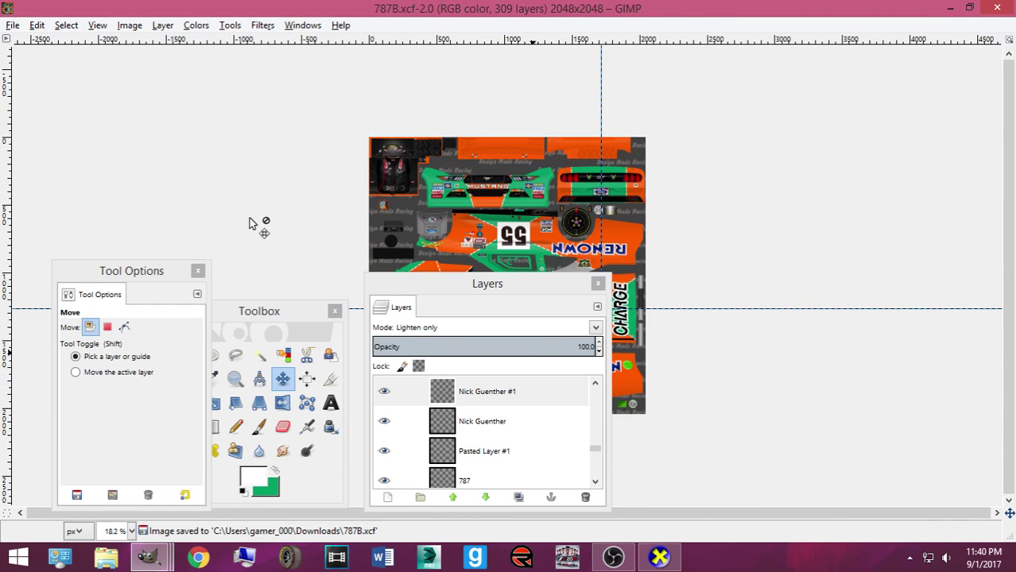
scroll(253, 222, "up", 2)
scroll(249, 223, "down", 1)
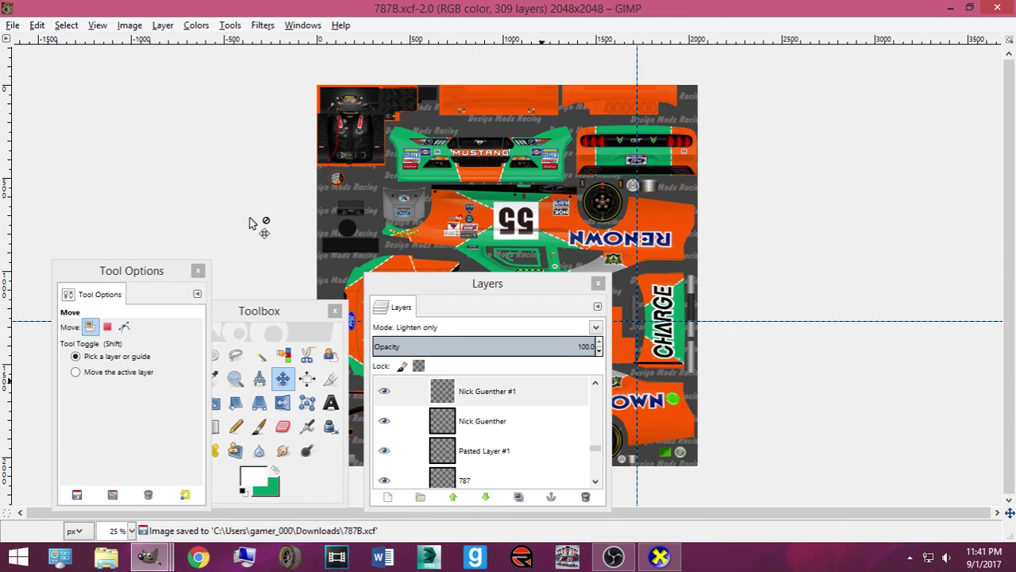
left_click_drag(457, 288, 811, 203)
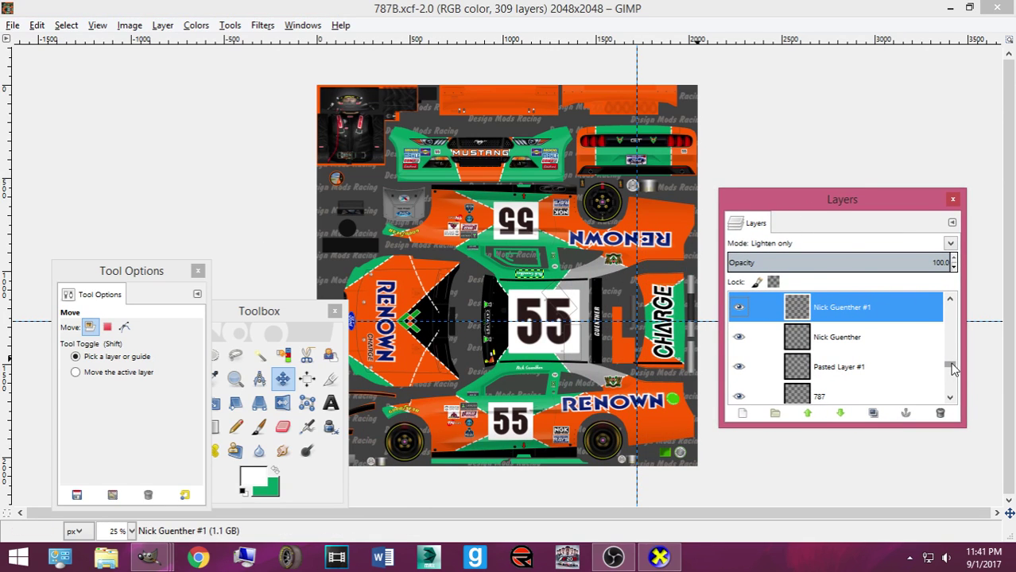
left_click_drag(952, 367, 870, 308)
left_click(738, 366)
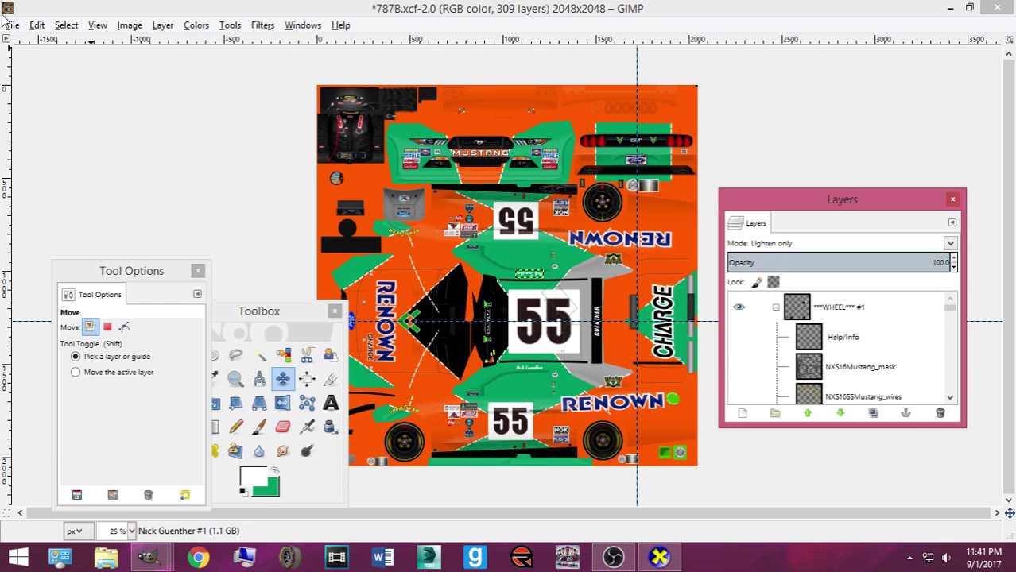
Export the skin as a TarGA file named 787_ plus the driver's surname in exports_imports
left_click(13, 24)
left_click(46, 225)
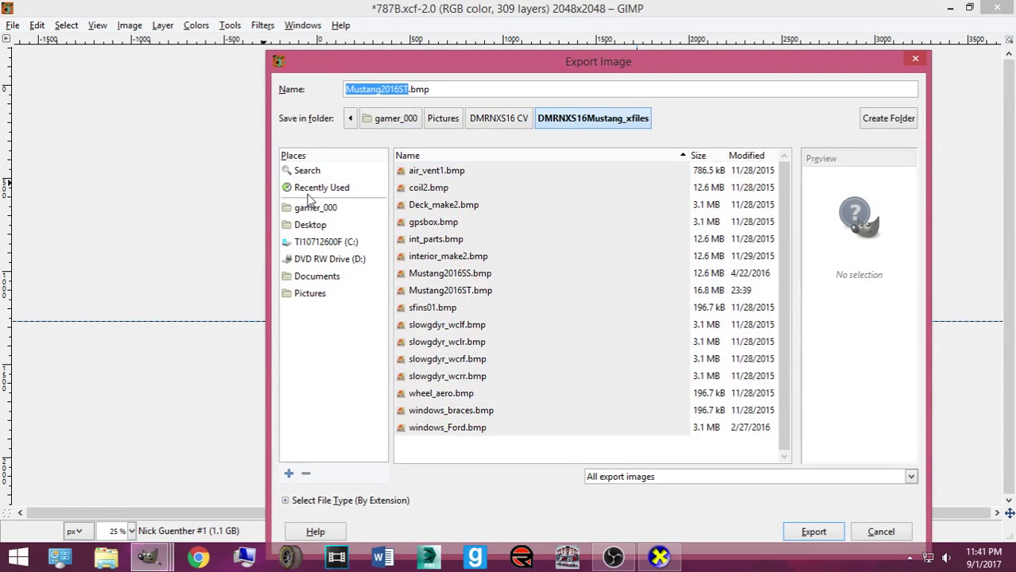
left_click(305, 193)
left_click(412, 194)
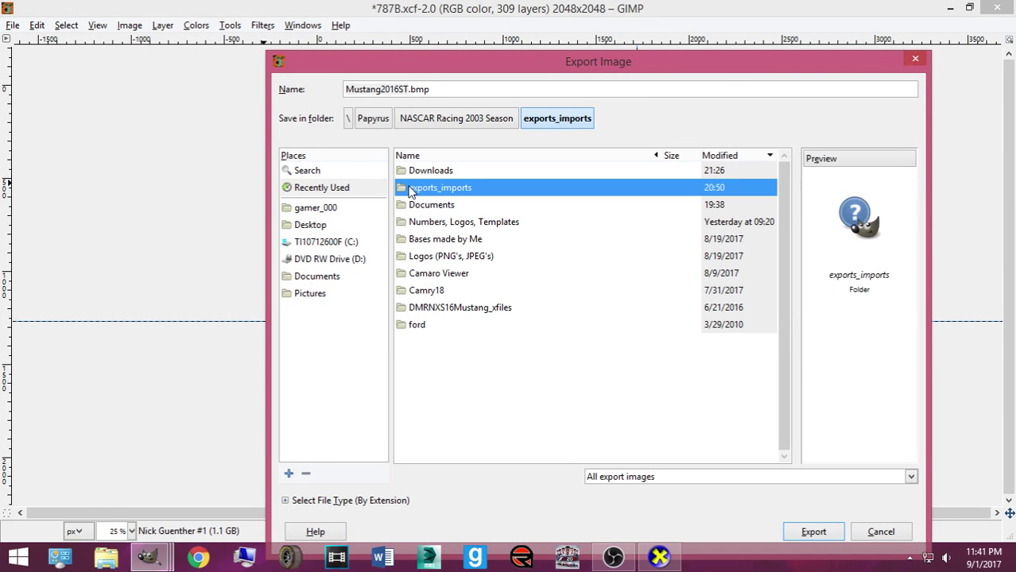
double_click(412, 193)
left_click_drag(439, 88, 336, 88)
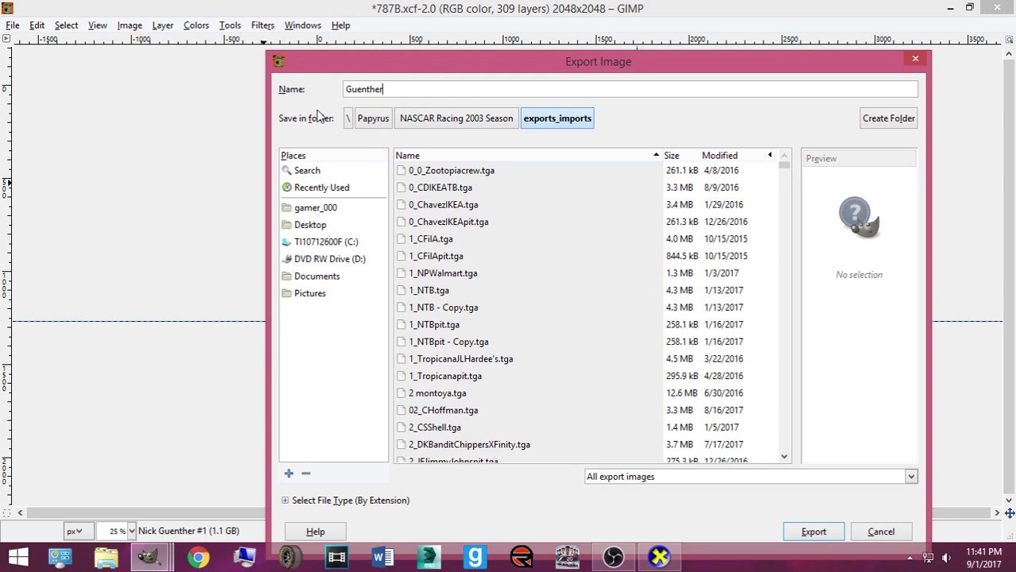
left_click(699, 477)
left_click(636, 344)
left_click(706, 476)
left_click(665, 354)
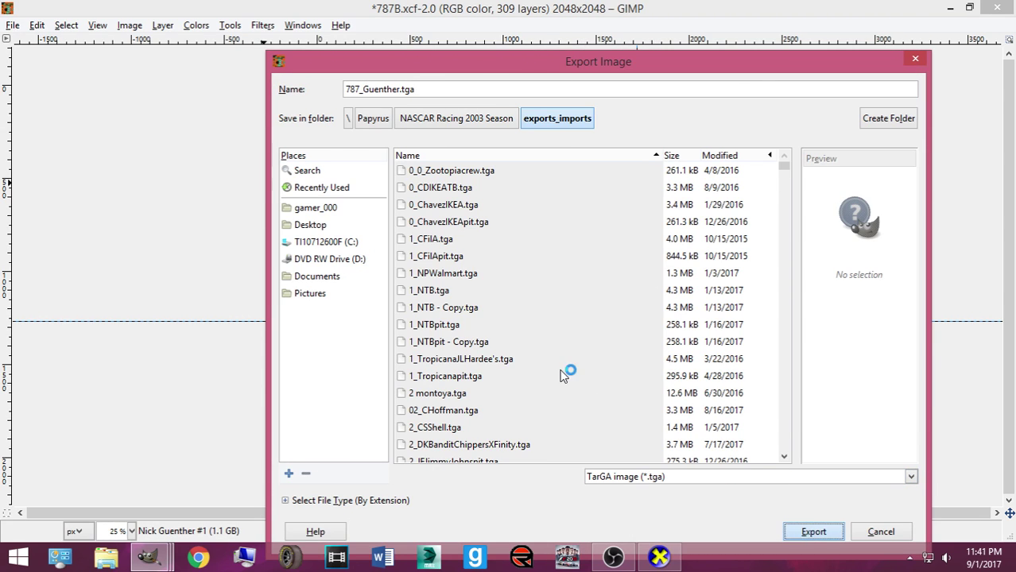
key("Return")
left_click(506, 341)
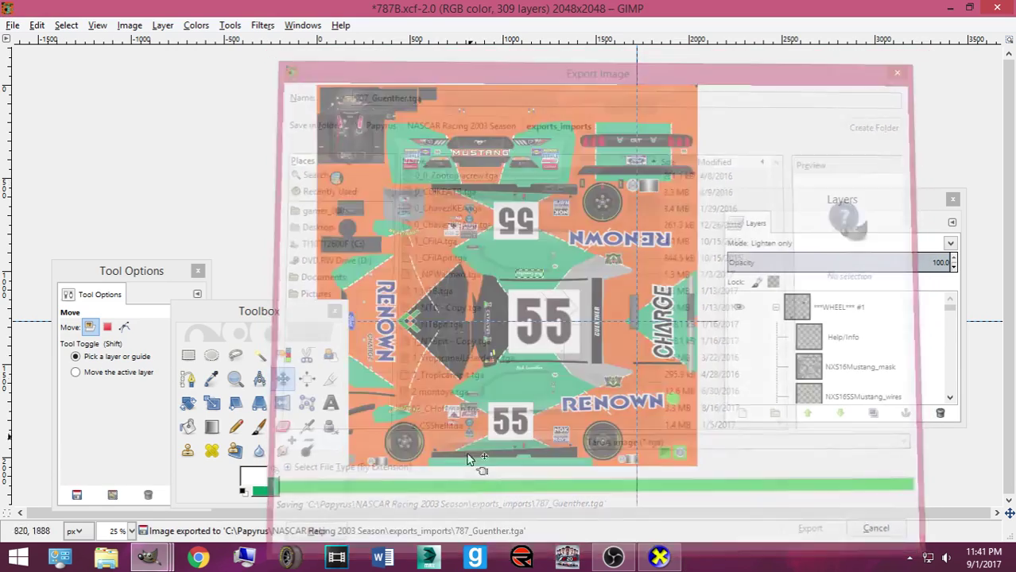
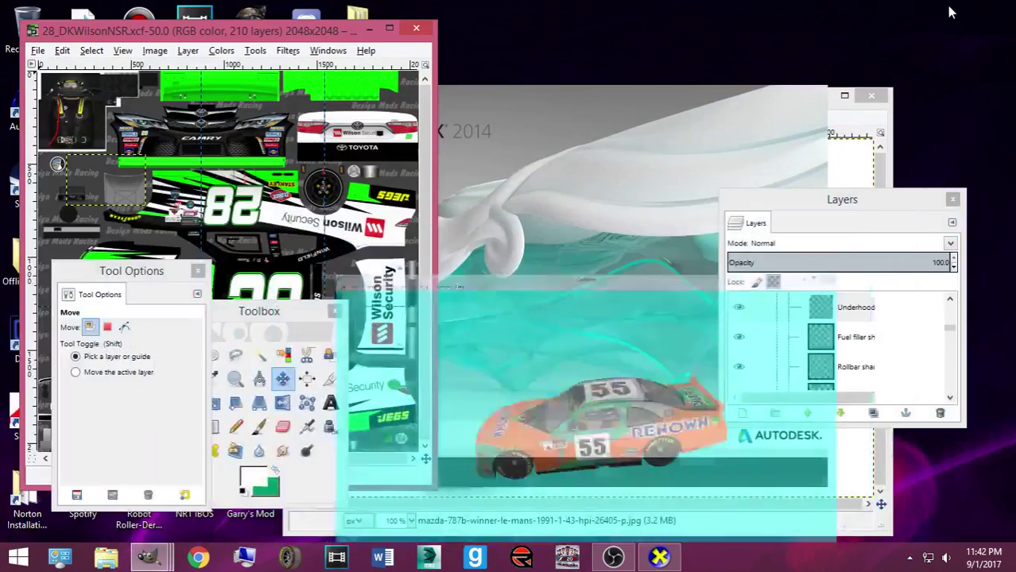
Close the 28_DKWilsonNSR livery image and discard its unsaved changes
left_click_drag(382, 26, 724, 11)
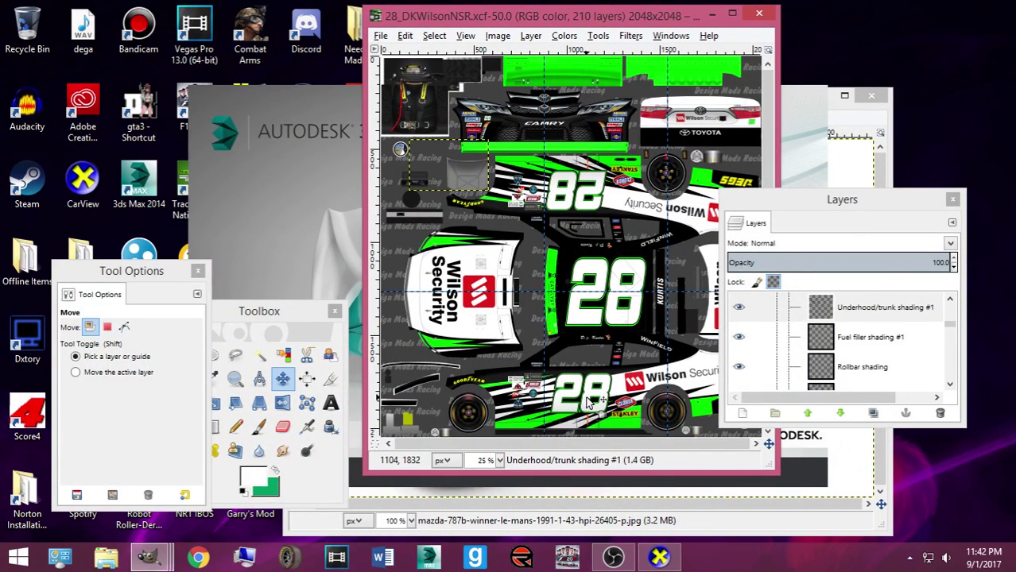
left_click(586, 397)
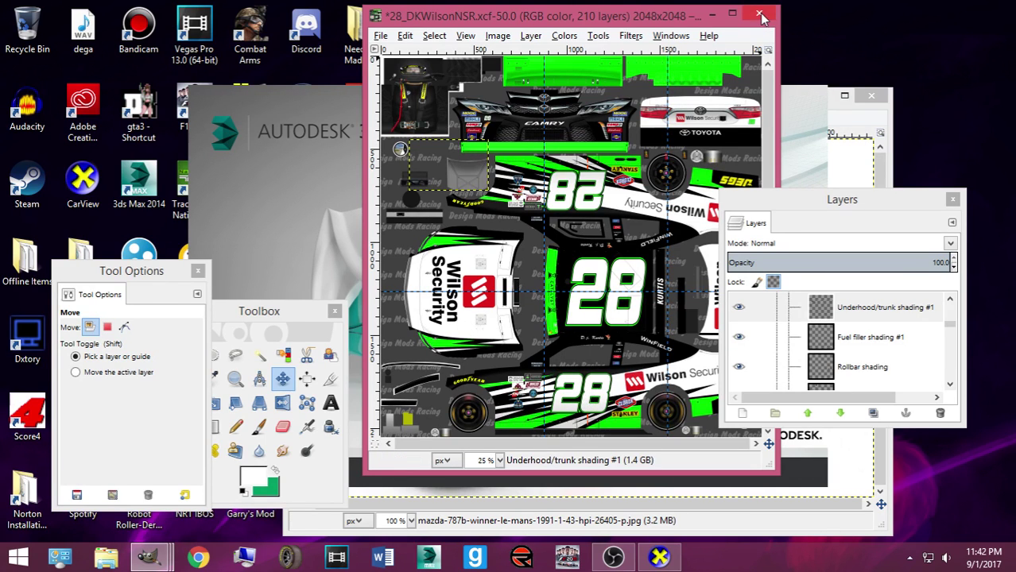
left_click(760, 16)
left_click(572, 321)
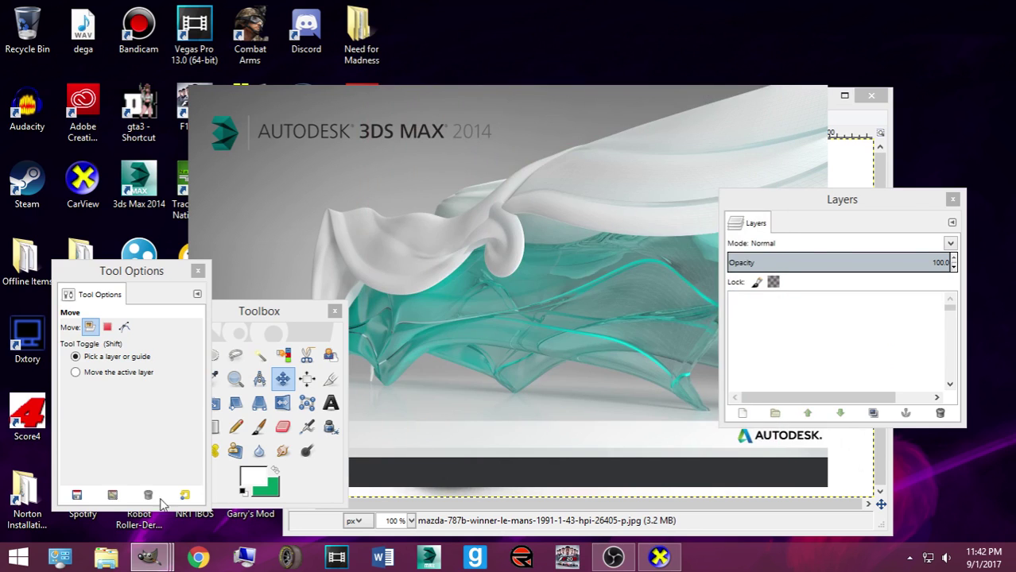
Close both Mazda 787B reference photos, including Slotitmazdaltd_top
mouse_move(147, 556)
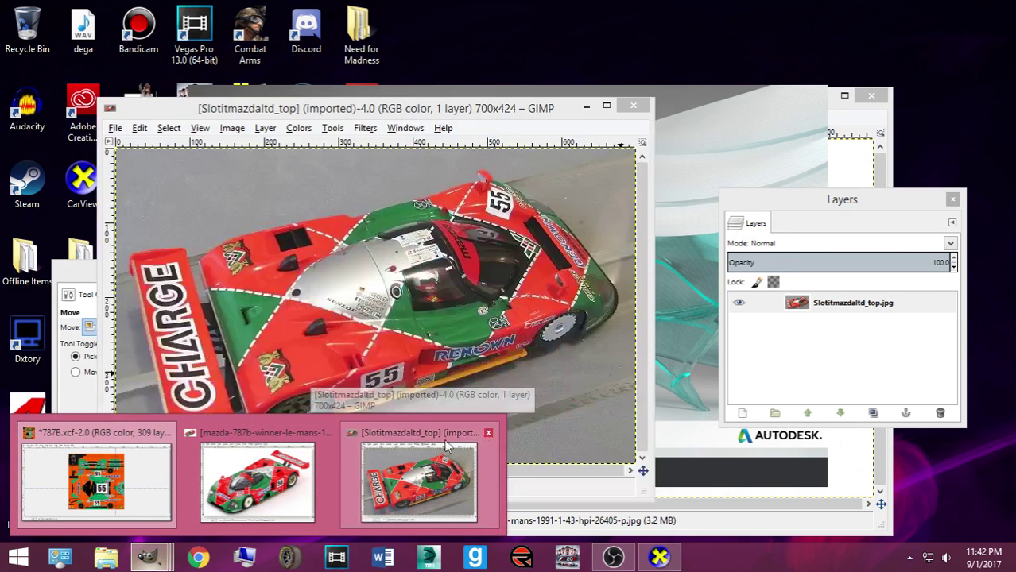
left_click(488, 434)
left_click(328, 433)
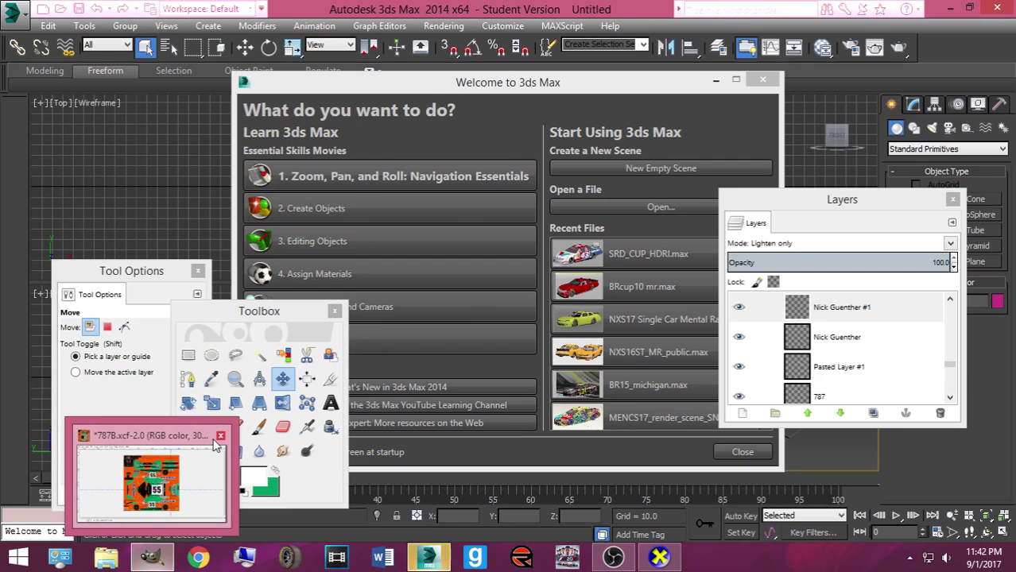
Bring the 787B.xcf livery window forward while 3ds Max sits at its Welcome screen
mouse_move(215, 445)
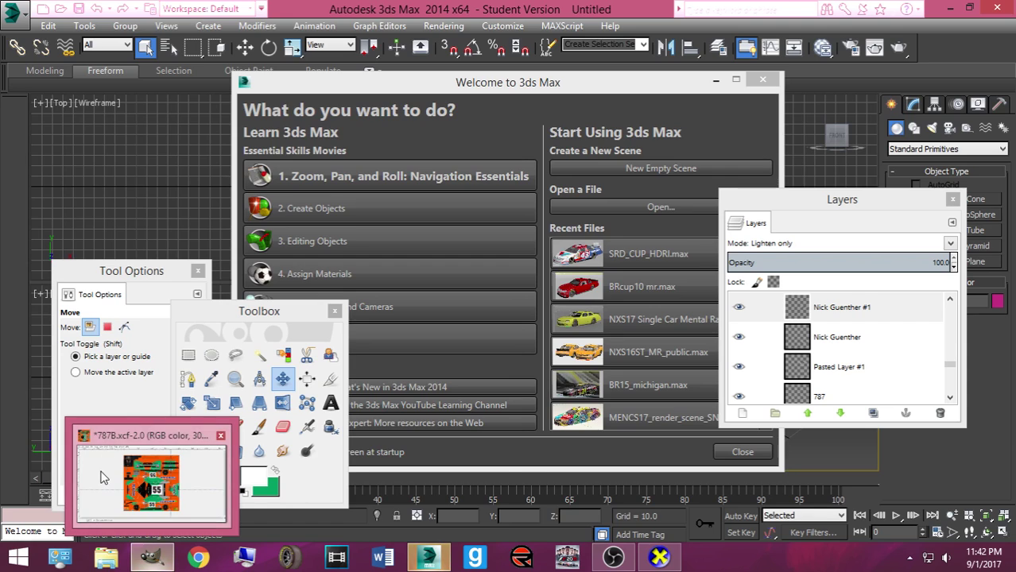
left_click(151, 481)
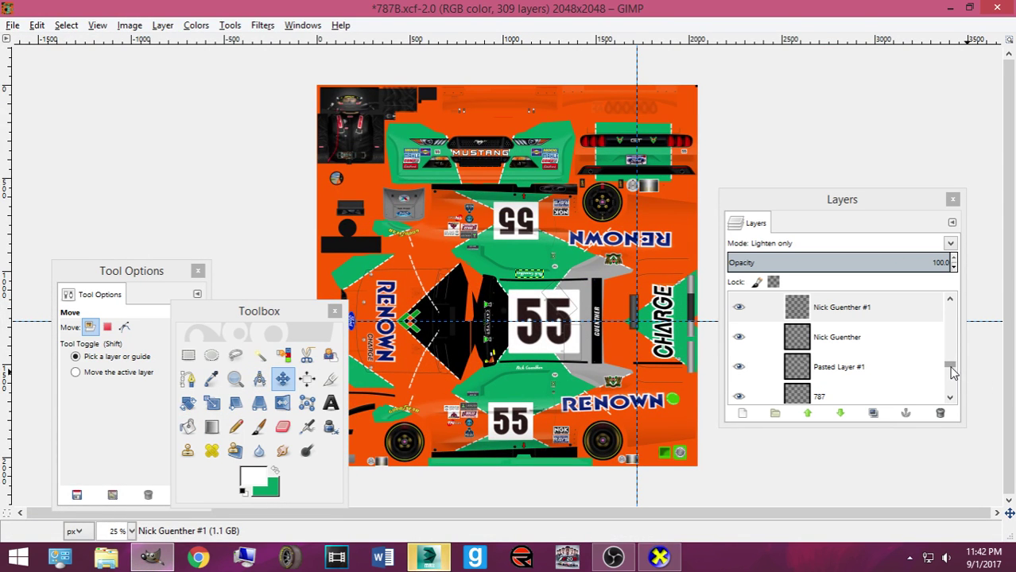
Show the NXS16Mustang_mask layer over the livery and view it at 100%
left_click_drag(953, 374, 894, 321)
left_click(739, 367)
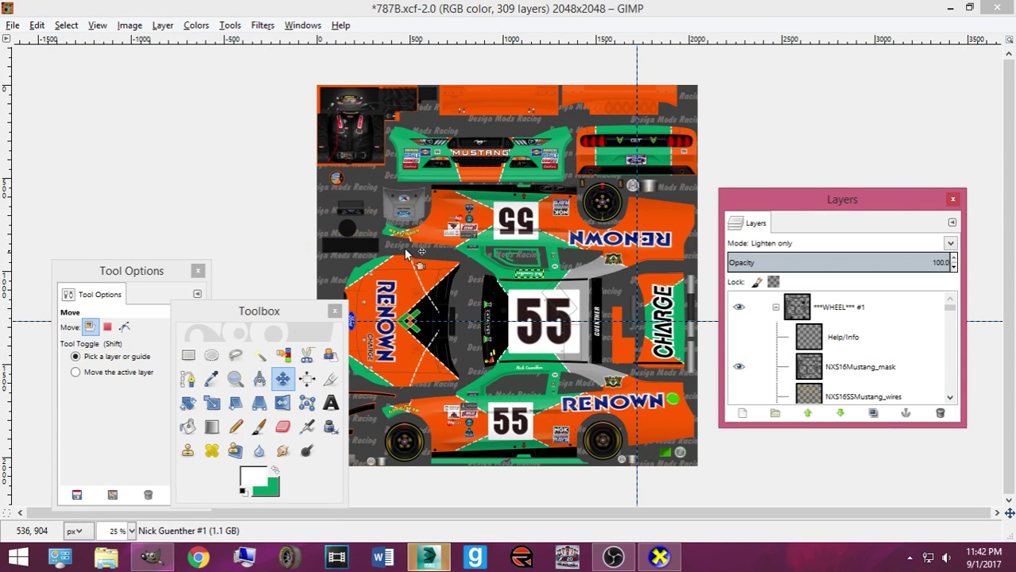
key("plus")
key("plus")
key("plus")
key("plus")
scroll(380, 250, "down", 5)
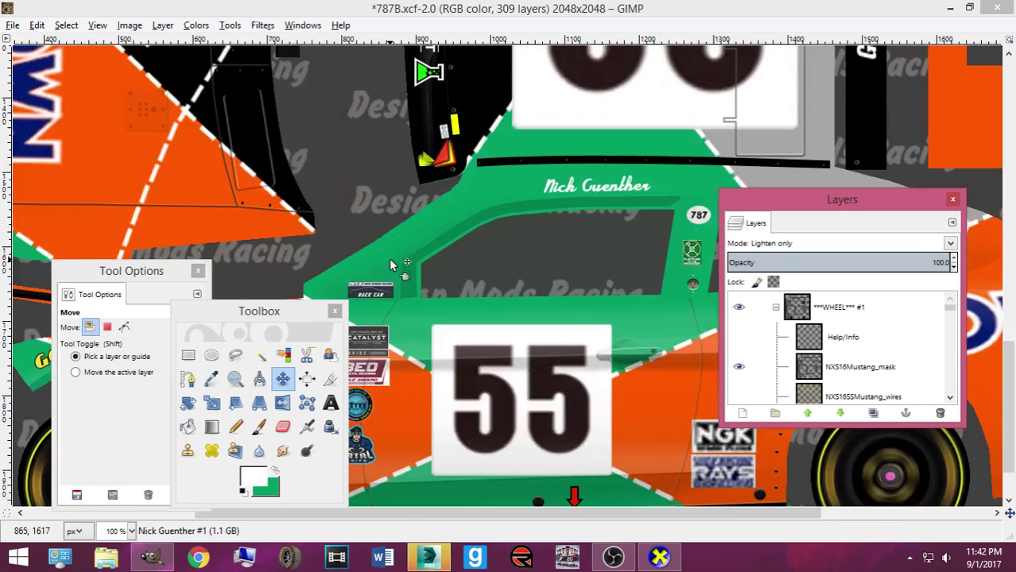
scroll(502, 464, "up", 3)
scroll(477, 445, "left", 4)
scroll(409, 421, "up", 3)
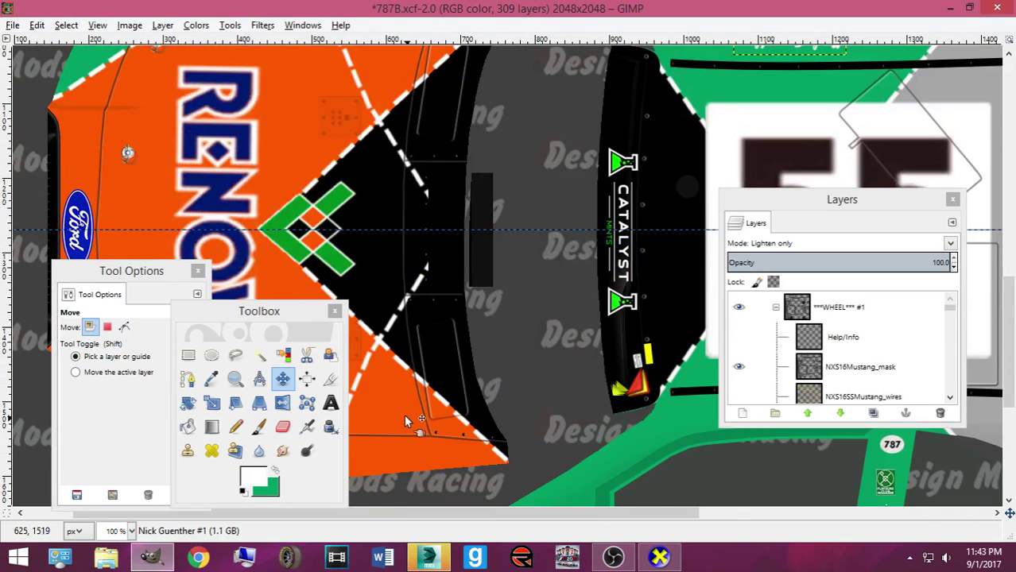
scroll(810, 361, "down", 10)
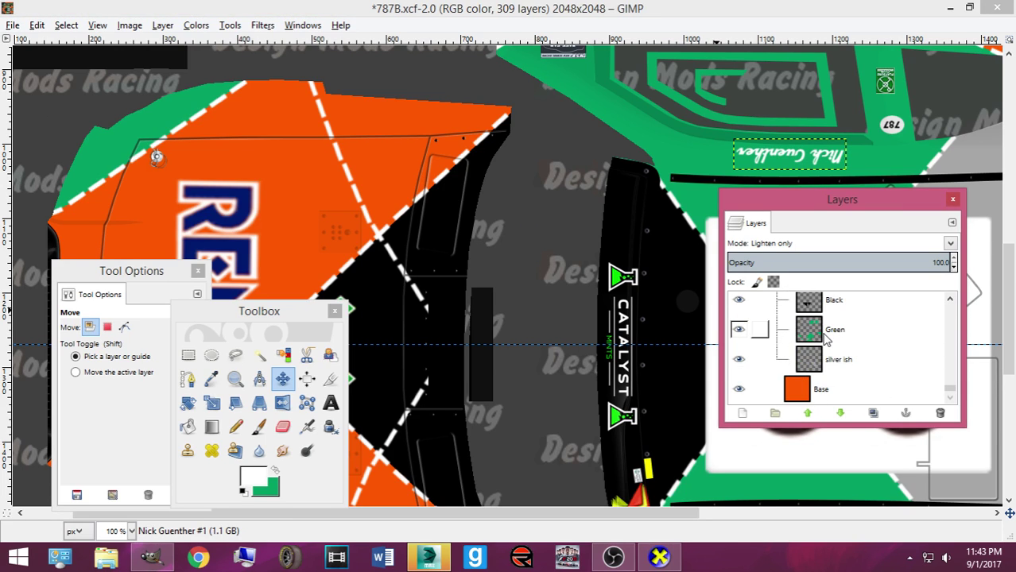
scroll(814, 340, "up", 1)
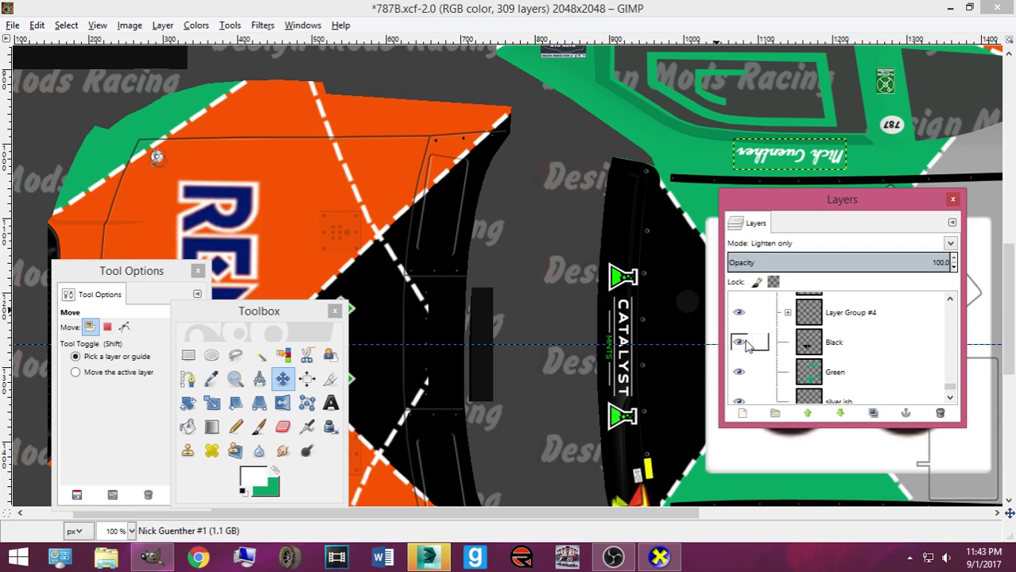
scroll(743, 348, "down", 1)
scroll(743, 348, "up", 1)
Toggle the Black layer and Layer Group #4's white lines to check them, then expand Group #4
left_click(738, 342)
left_click(739, 342)
left_click(742, 344)
left_click(741, 343)
scroll(743, 350, "down", 4)
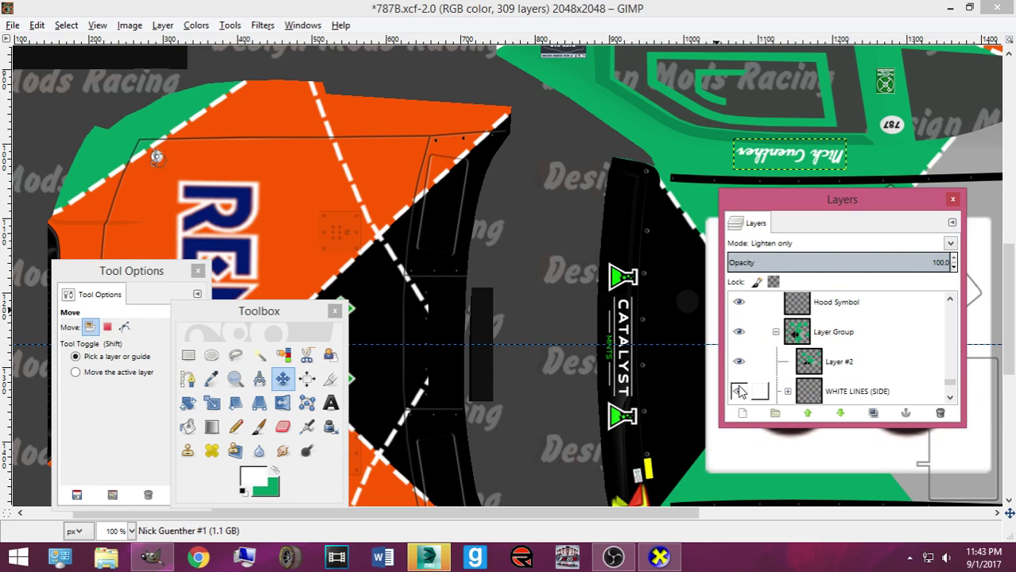
scroll(741, 385, "down", 3)
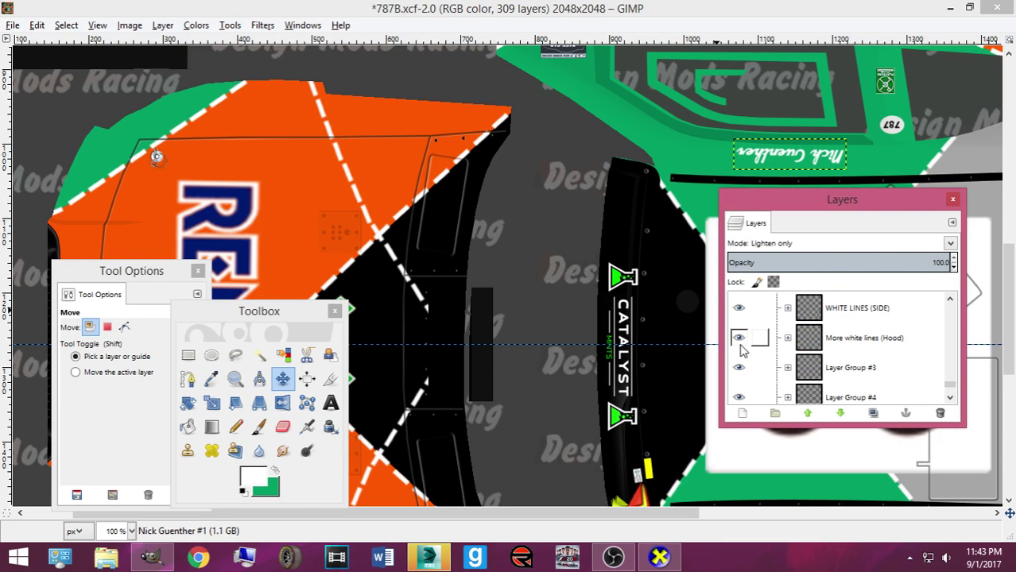
scroll(739, 367, "down", 1)
left_click(739, 356)
left_click(738, 357)
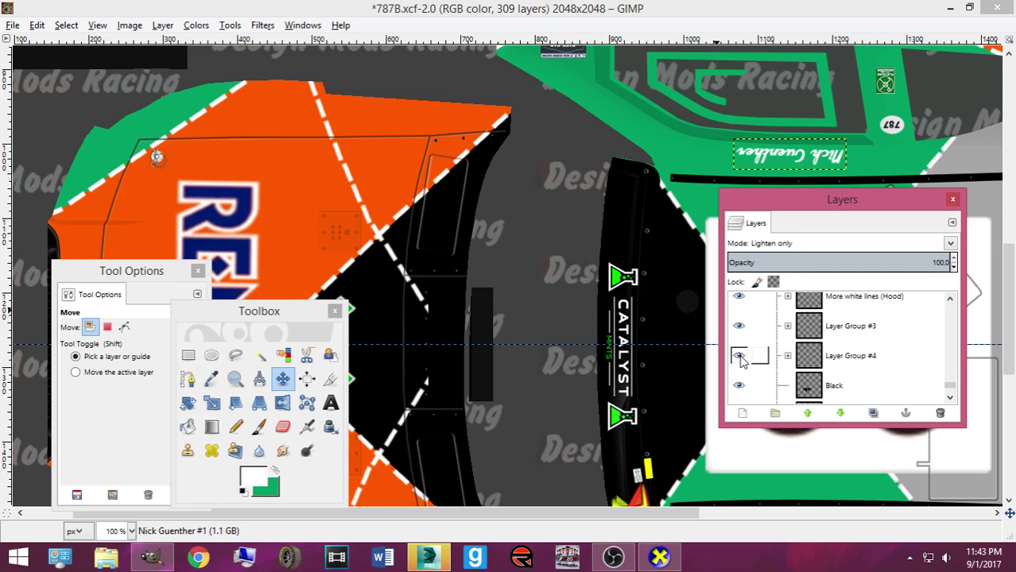
left_click(786, 357)
scroll(805, 358, "down", 2)
Select Pasted Layers #122 and #121, then pick the pasted stripe layer from the canvas
left_click(819, 338)
left_click(820, 358)
scroll(822, 359, "down", 9)
scroll(827, 361, "up", 1)
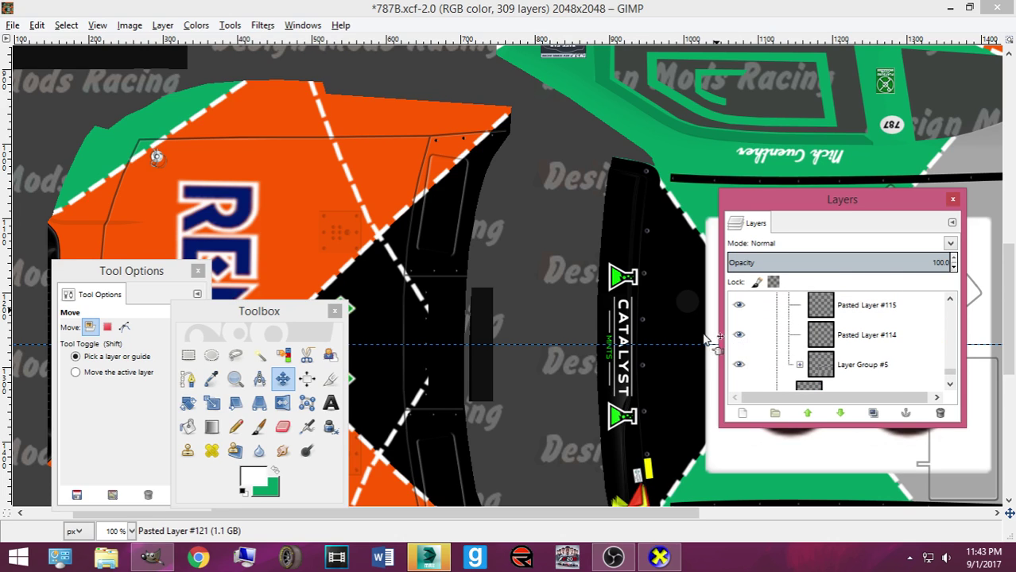
left_click(427, 385)
scroll(904, 349, "down", 20)
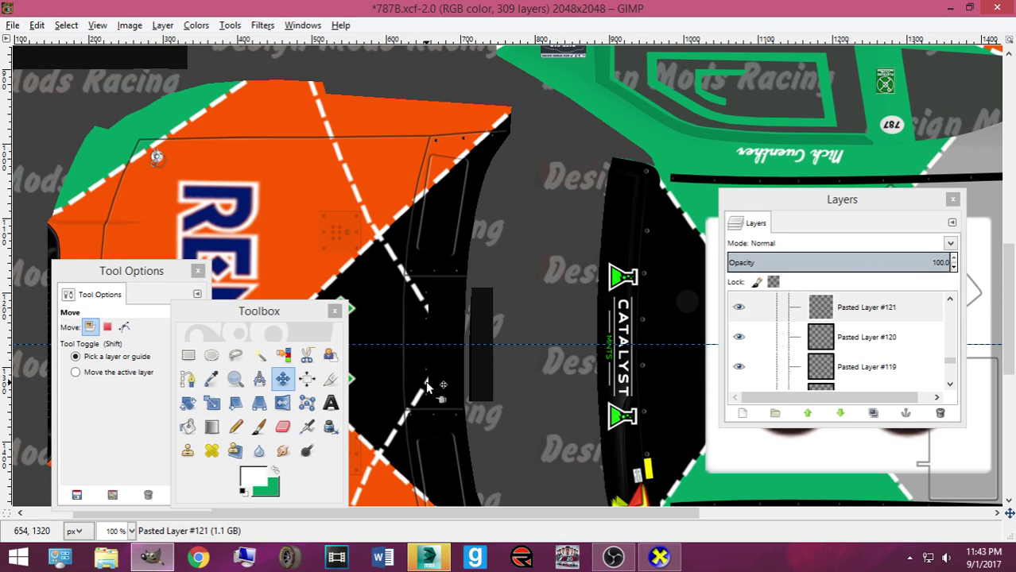
scroll(904, 350, "down", 2)
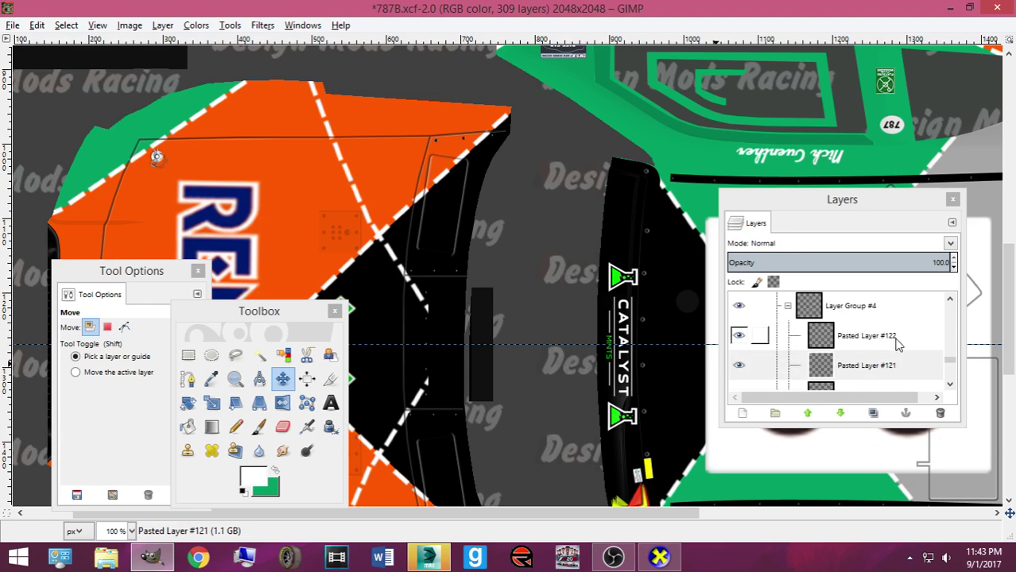
scroll(900, 334, "down", 1)
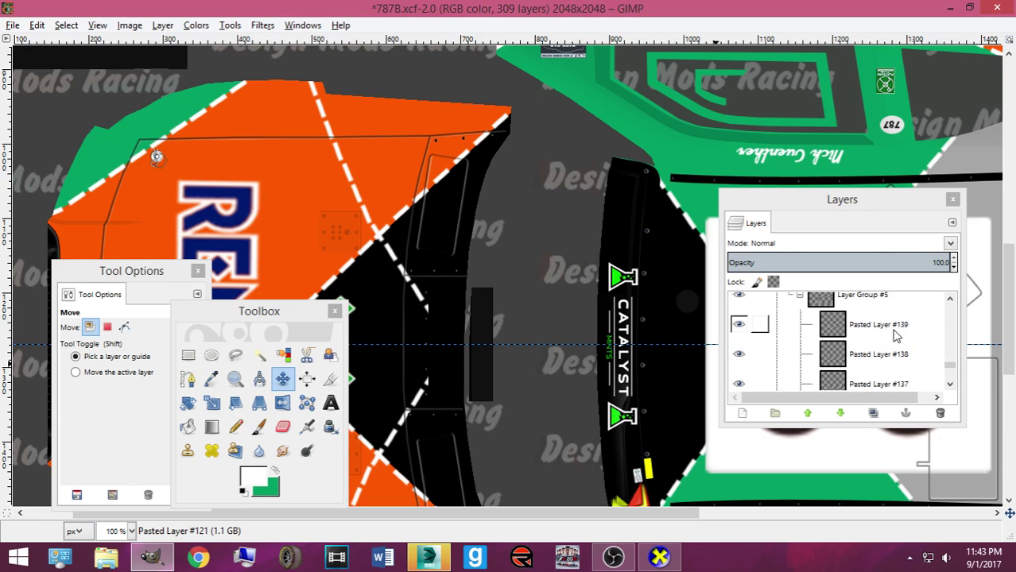
Delete Pasted Layers #139–#137 and duplicate Pasted Layer #134 as #135
left_click(900, 326)
left_click(939, 414)
left_click(938, 414)
left_click(938, 414)
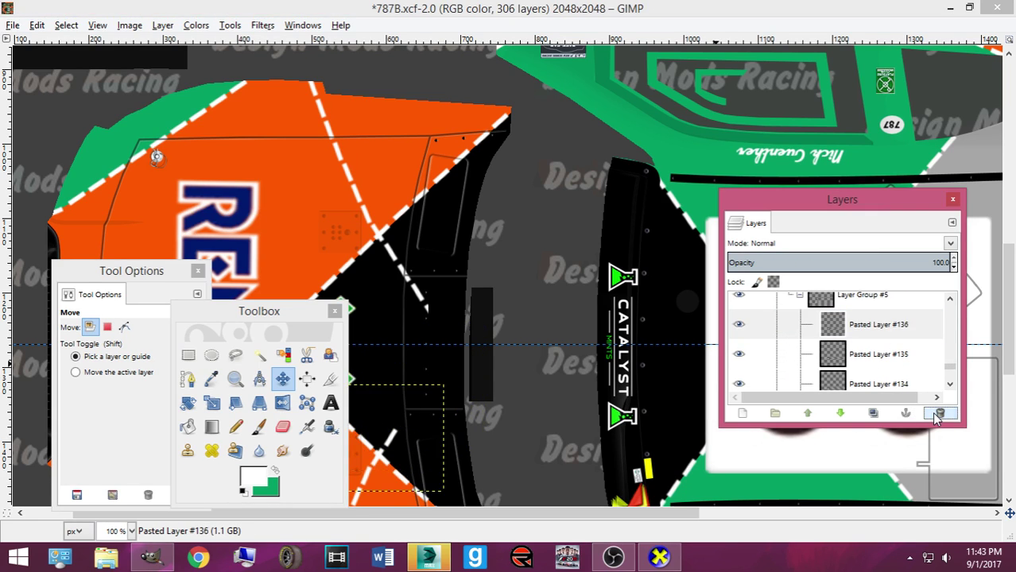
left_click(875, 413)
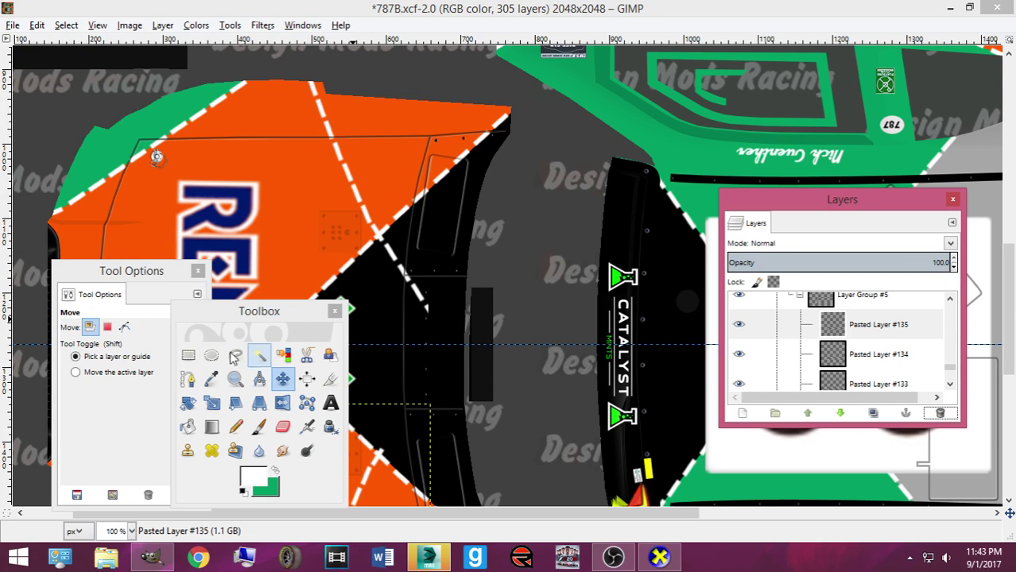
left_click(187, 379)
Place a small three-point path on the stripe, closed back to its start
left_click_drag(240, 317, 729, 323)
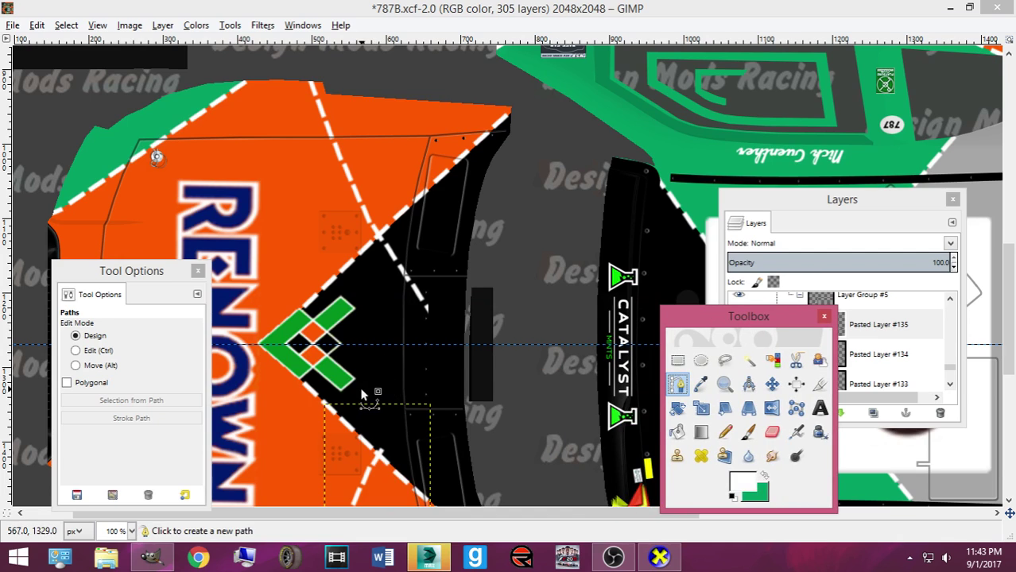
scroll(360, 386, "up", 2, "ctrl")
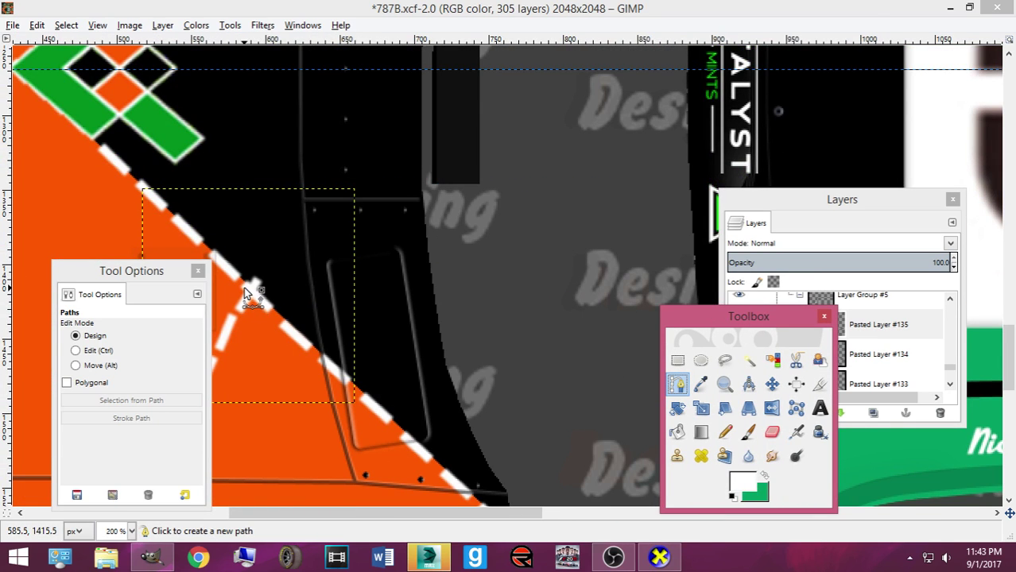
left_click(246, 285)
left_click(265, 302)
left_click(284, 270)
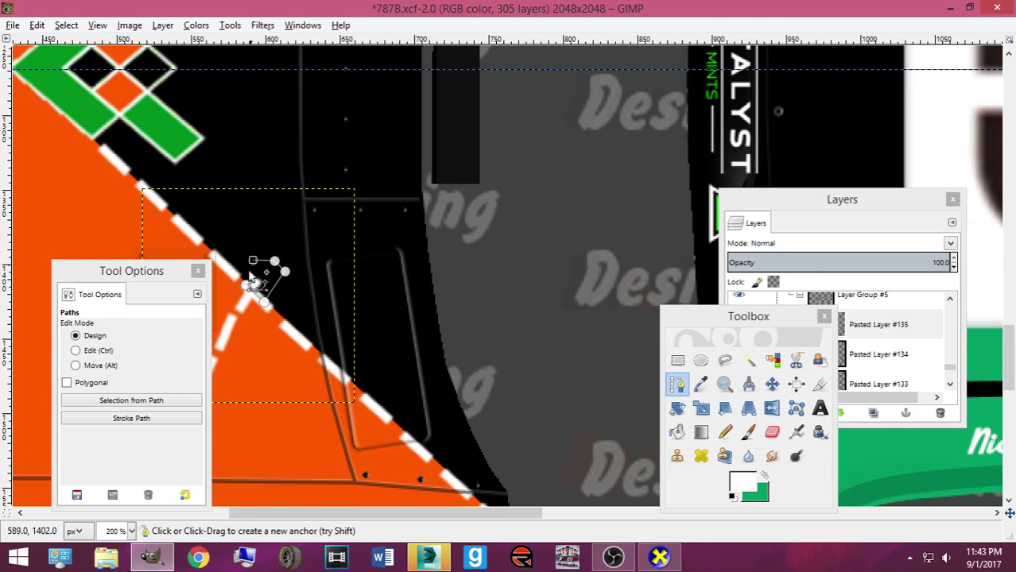
left_click(246, 284, "ctrl")
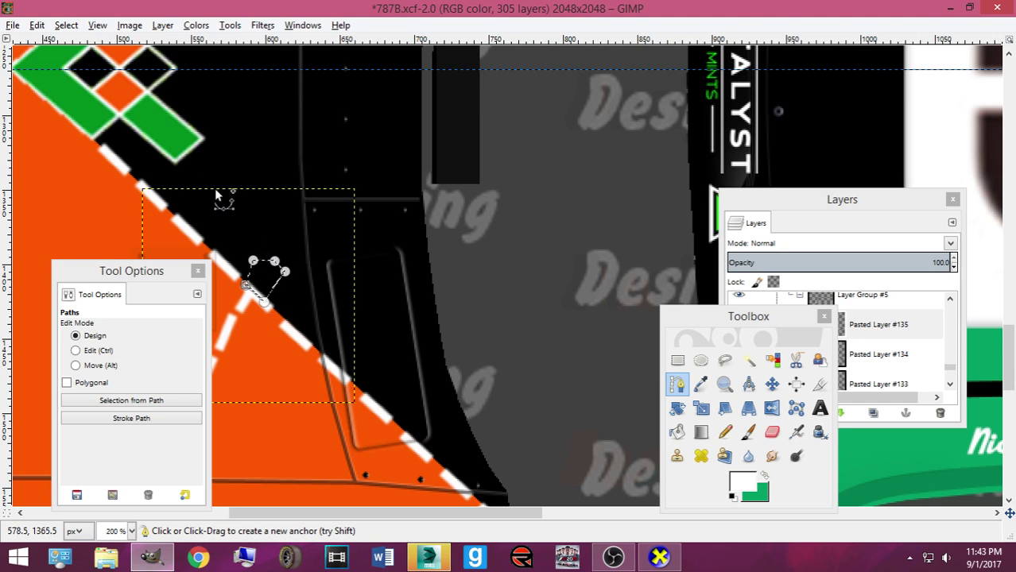
Set the foreground colour to black with the Paths tool active
left_click(66, 25)
left_click(60, 52)
scroll(243, 190, "up", 5)
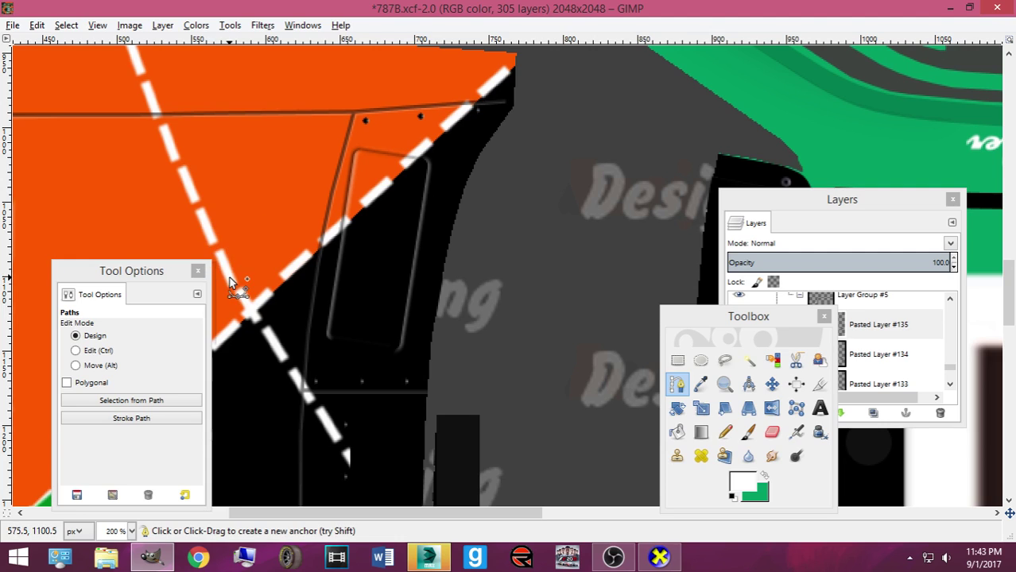
left_click(769, 384)
left_click(681, 385)
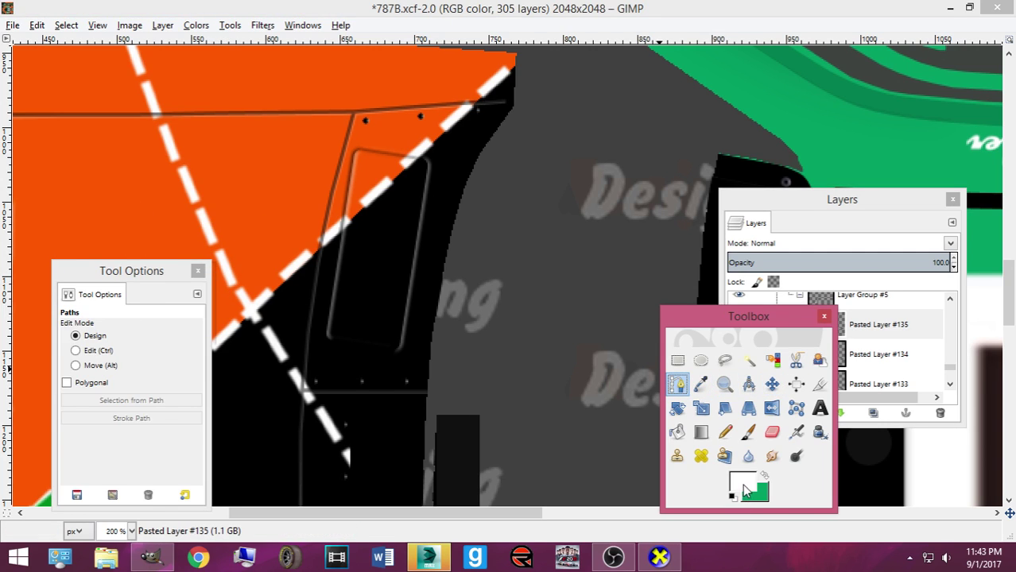
left_click(745, 488)
left_click(633, 356)
left_click(603, 413)
Make Layer #2 the working layer and start a new path where the white stripes cross
left_click_drag(748, 316, 621, 281)
scroll(829, 355, "down", 5)
scroll(829, 355, "up", 6)
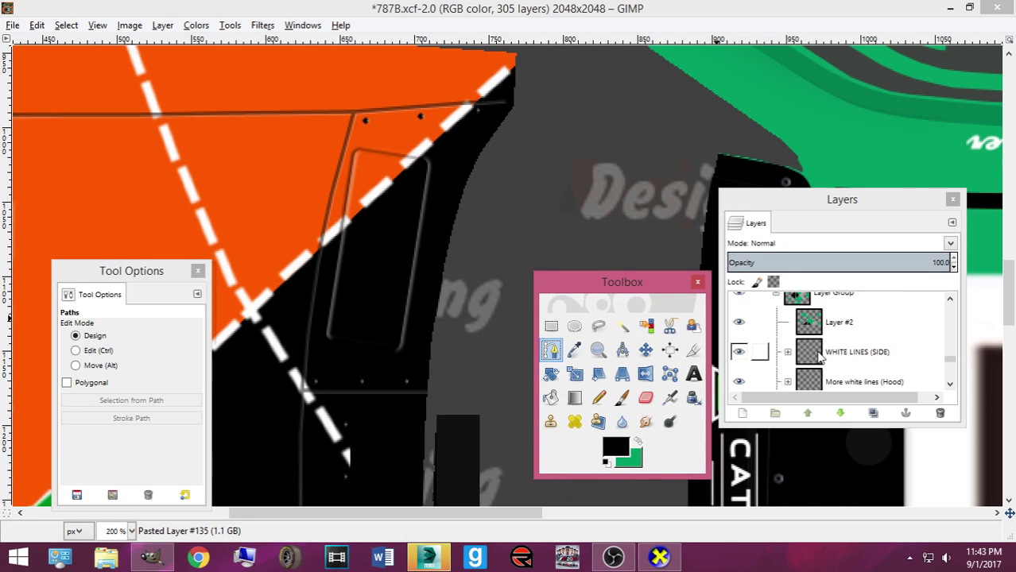
left_click(812, 326)
scroll(249, 321, "up", 2)
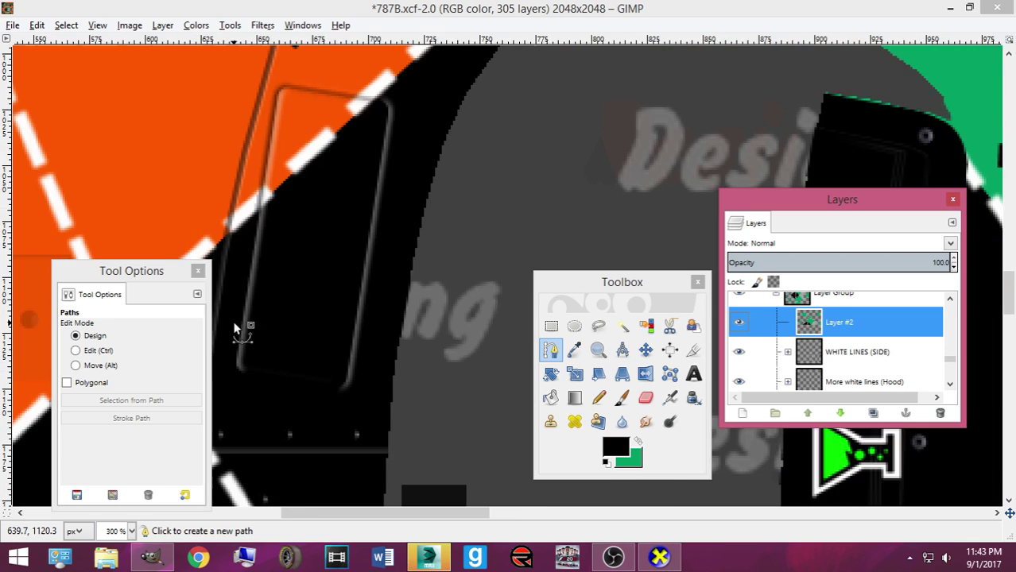
scroll(377, 474, "left", 5)
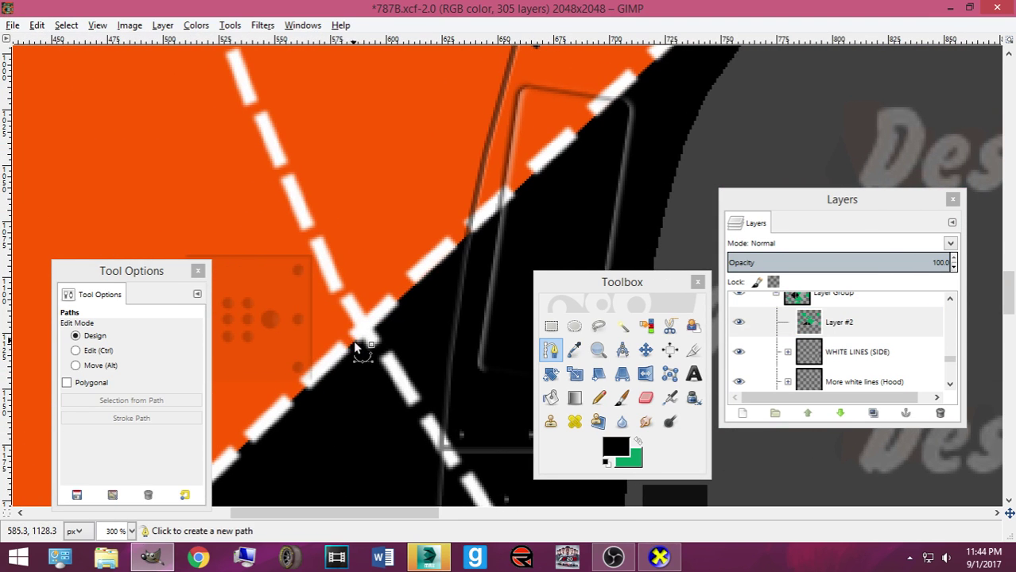
left_click(358, 345)
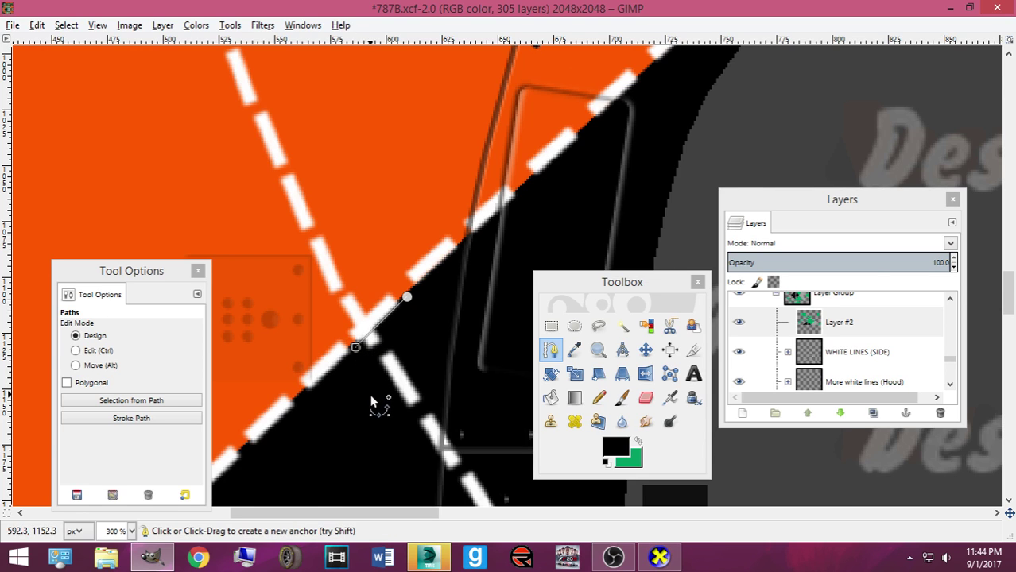
Outline the stray white dashed line, make it a selection, and paint it black with the Pencil
scroll(369, 395, "down", 1, "ctrl")
scroll(380, 404, "down", 3)
left_click(449, 325)
left_click(519, 254)
left_click(494, 168)
left_click(430, 125)
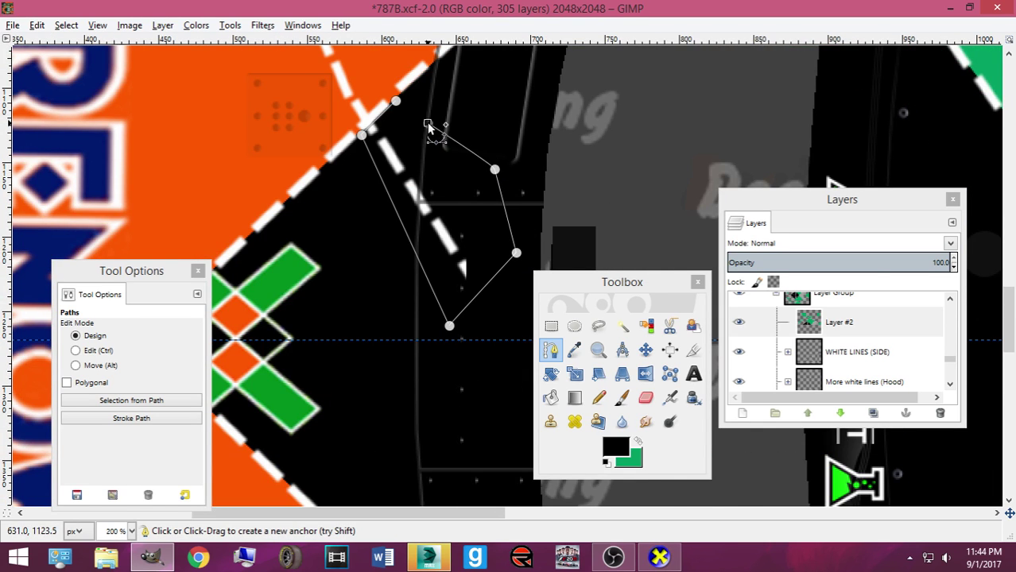
scroll(430, 124, "up", 1, "ctrl")
key("shift+v")
left_click(598, 397)
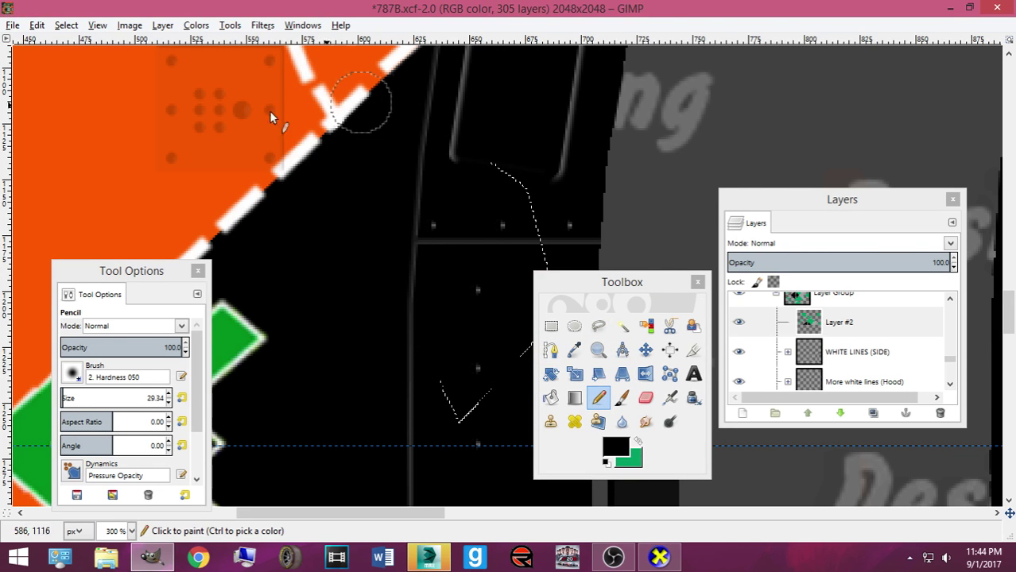
left_click(384, 178)
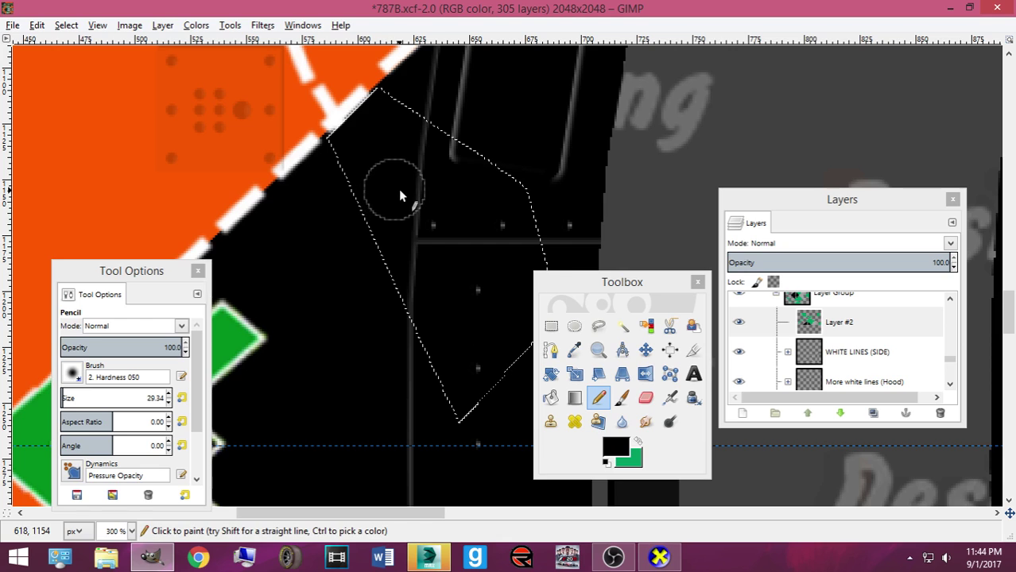
left_click(389, 181, "shift")
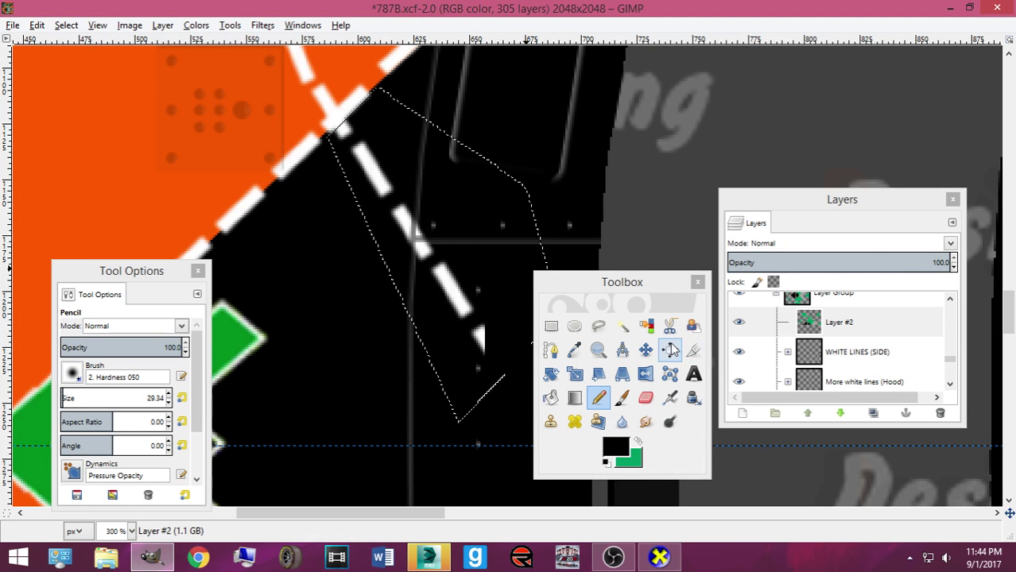
Zoom in and start a new outline along the orange edge at the line corner
left_click(551, 350)
key("plus")
key("plus")
scroll(286, 167, "up", 5)
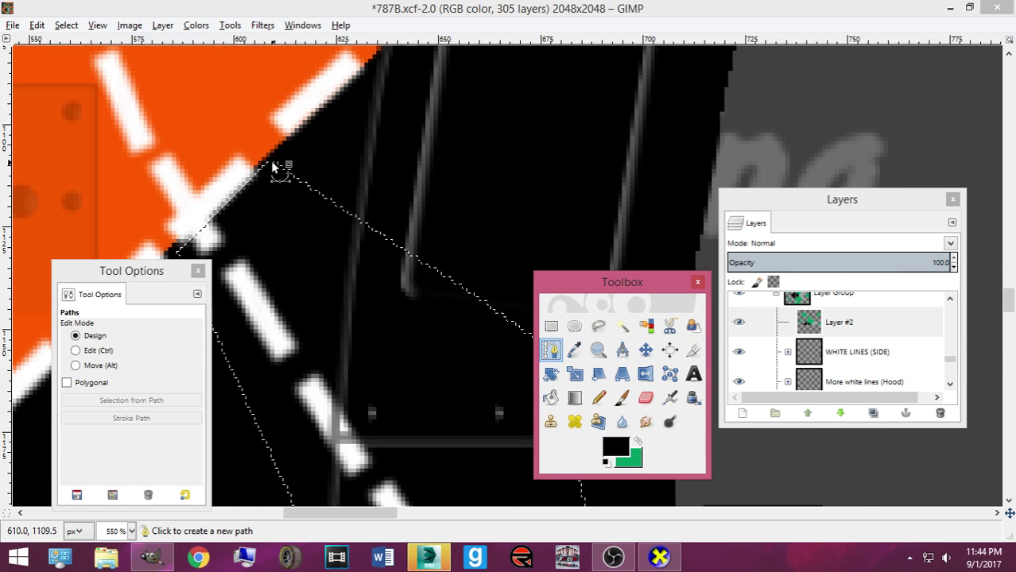
left_click(259, 170)
left_click(201, 230)
left_click_drag(201, 230, 183, 247)
scroll(204, 211, "down", 2)
scroll(207, 208, "up", 2)
left_click(259, 171)
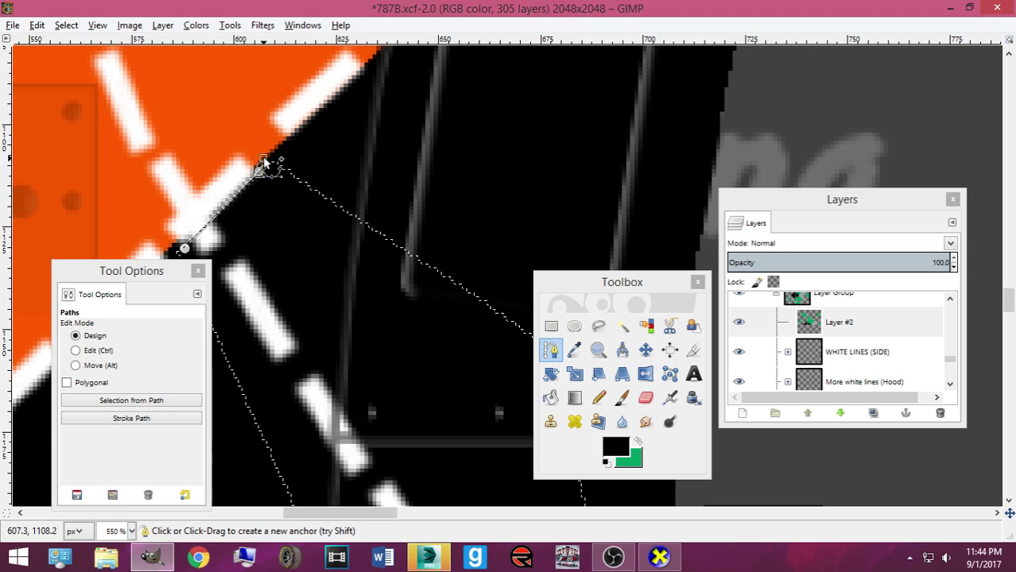
left_click_drag(401, 172, 250, 383)
scroll(286, 367, "down", 3)
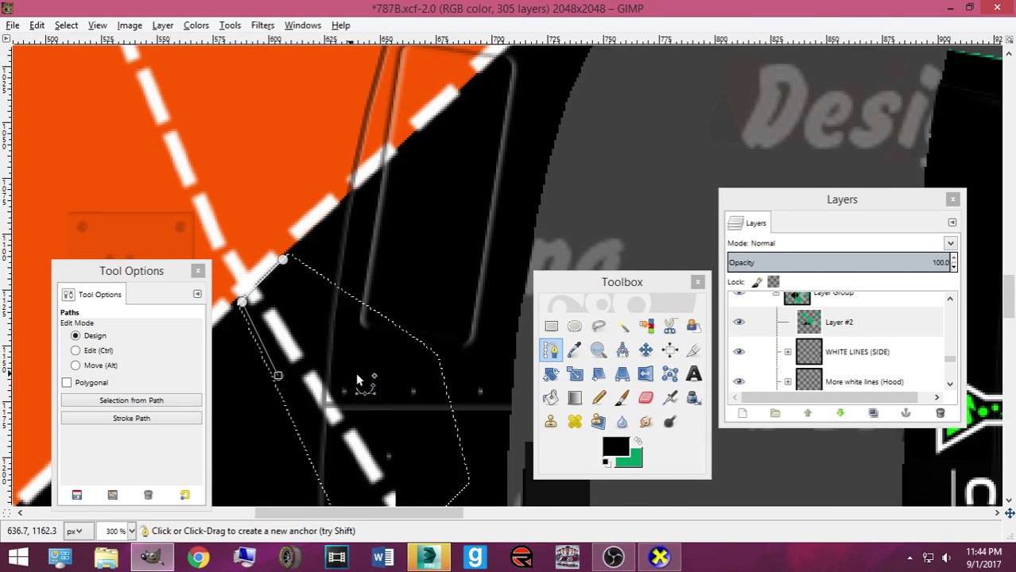
Close the outline around the dashed line and make it a selection, undoing an accidental clear
left_click(395, 341)
left_click(458, 201)
left_click(338, 101)
key("Return")
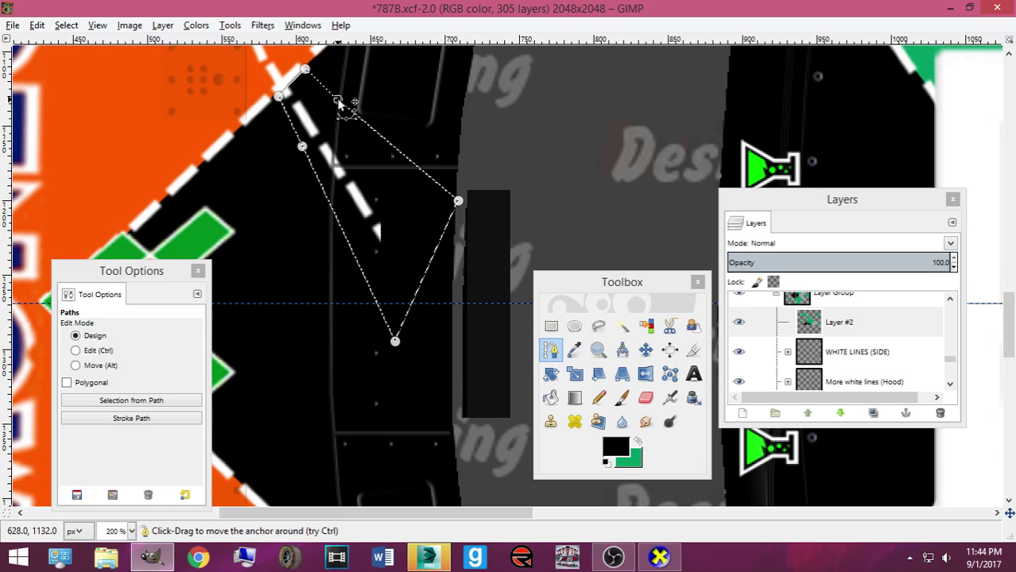
key("Delete")
key("ctrl+z")
left_click(599, 397)
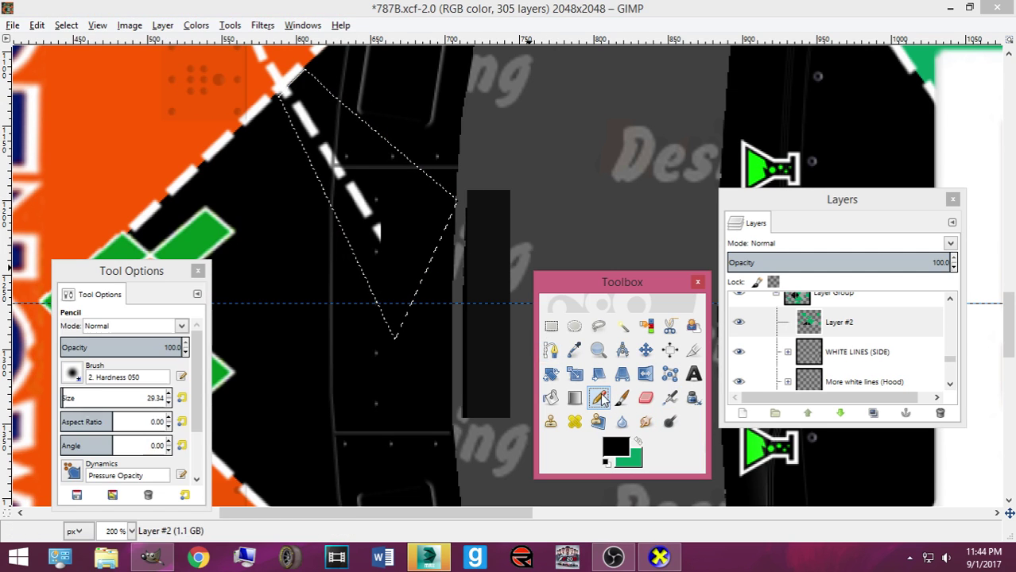
Paint black over the remaining white line stub and clear the selection
left_click(295, 91)
left_click(65, 25)
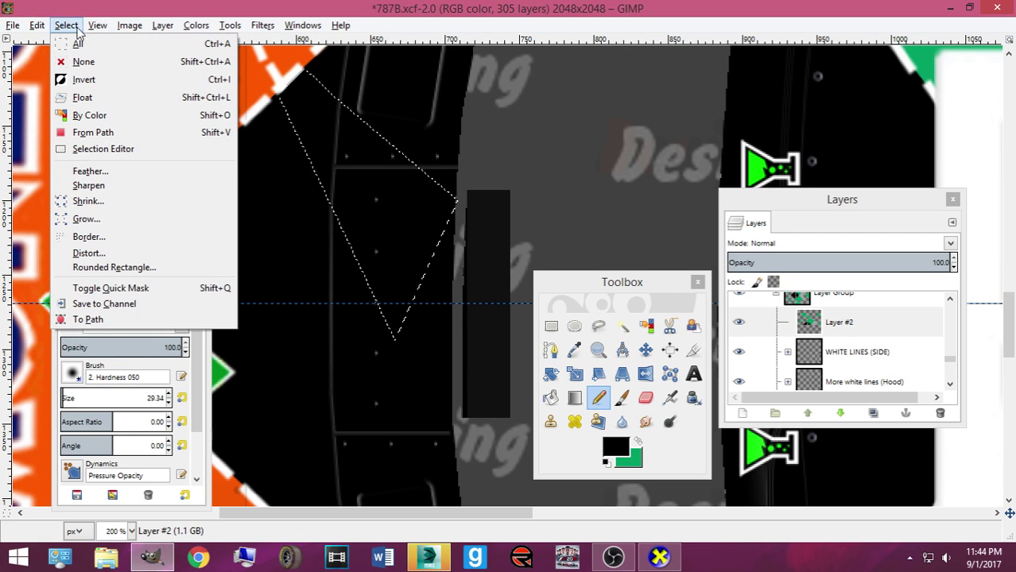
left_click(87, 63)
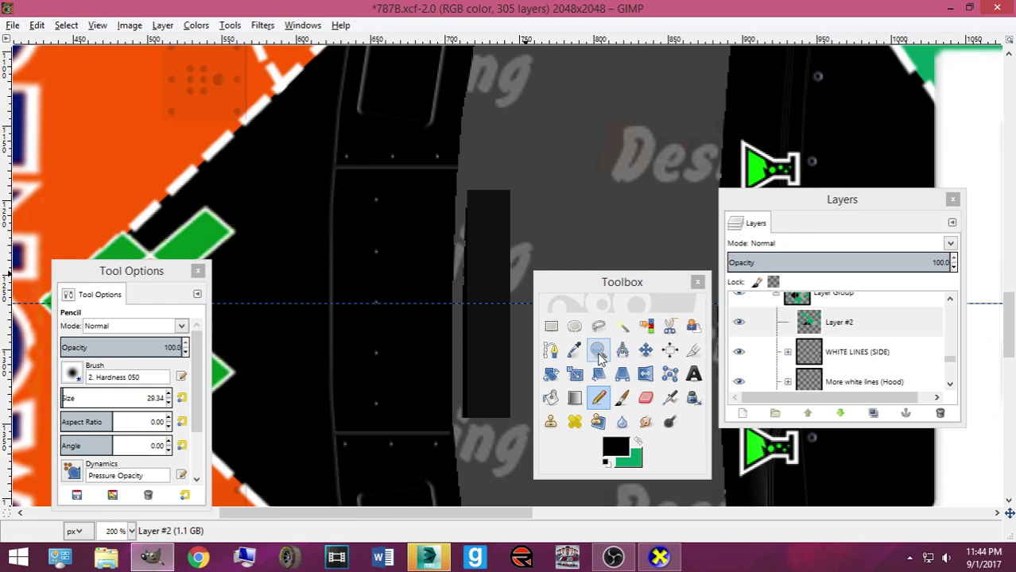
left_click(551, 350)
scroll(515, 477, "up", 2, "ctrl")
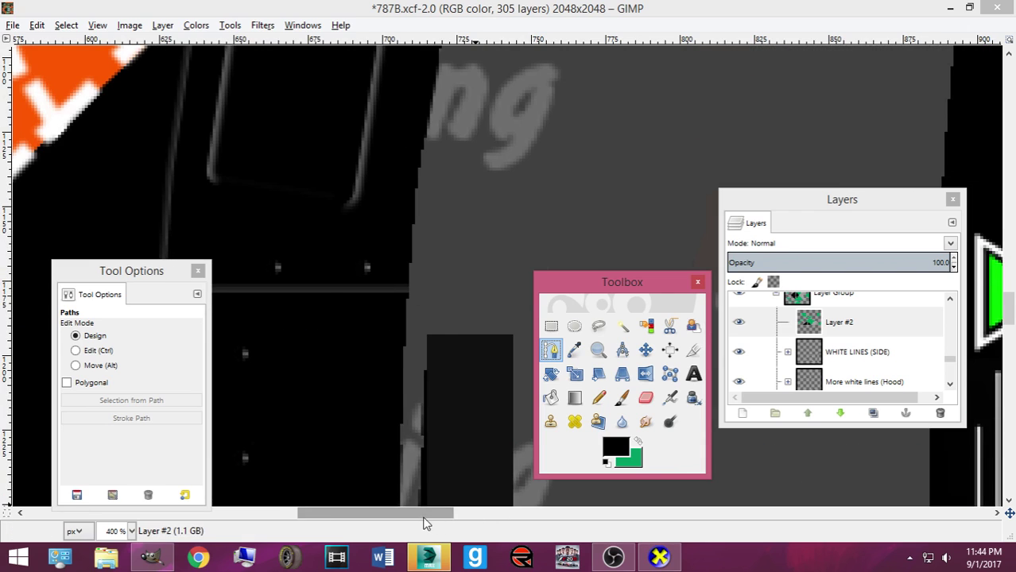
left_click_drag(427, 512, 351, 374)
scroll(559, 215, "up", 1, "ctrl")
Outline the gap at the orange edge where the dashed borders meet
left_click(542, 210)
left_click(619, 142)
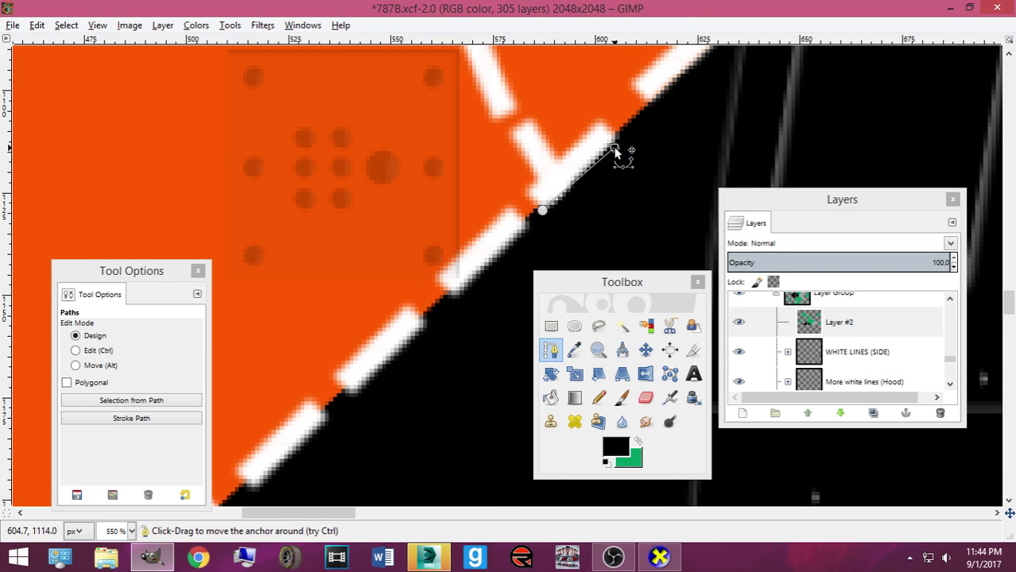
left_click(543, 213)
left_click_drag(606, 160, 601, 123)
left_click(546, 182)
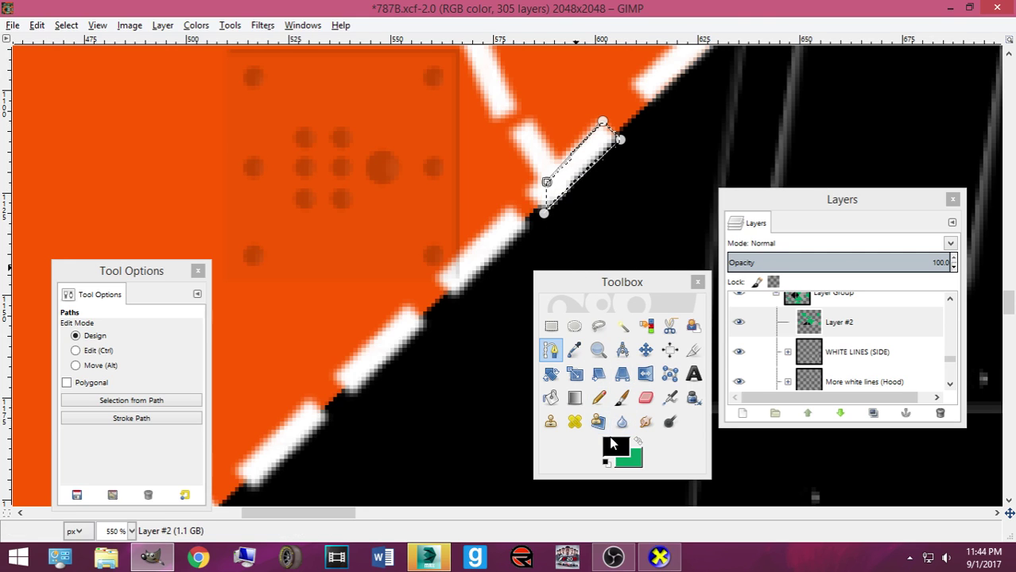
Paint the outlined gap white with the Pencil, then remove the selection
left_click(614, 447)
left_click(653, 359)
left_click(603, 412)
left_click(622, 398)
left_click(599, 397)
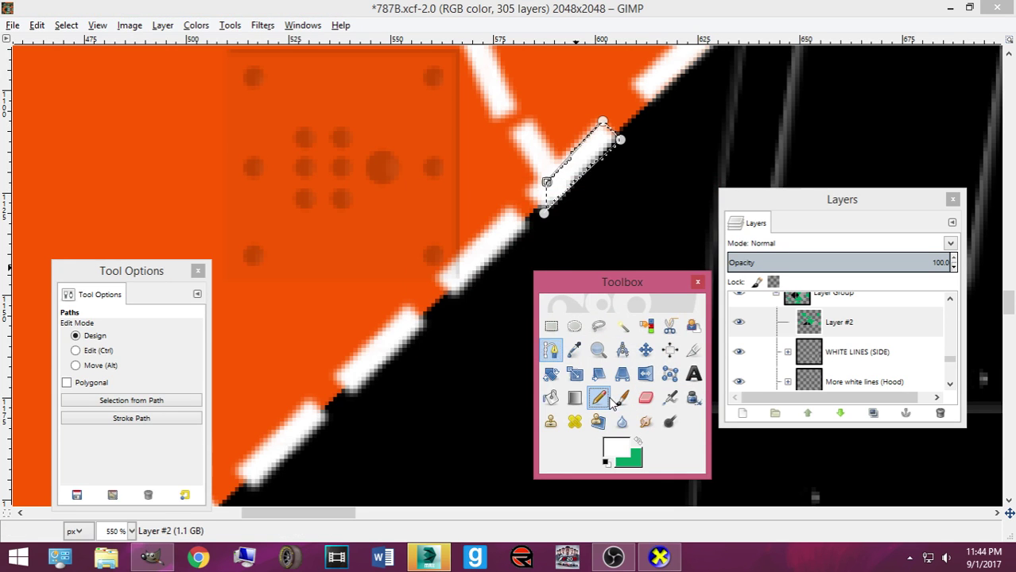
left_click(67, 25)
left_click(79, 62)
scroll(401, 183, "down", 6)
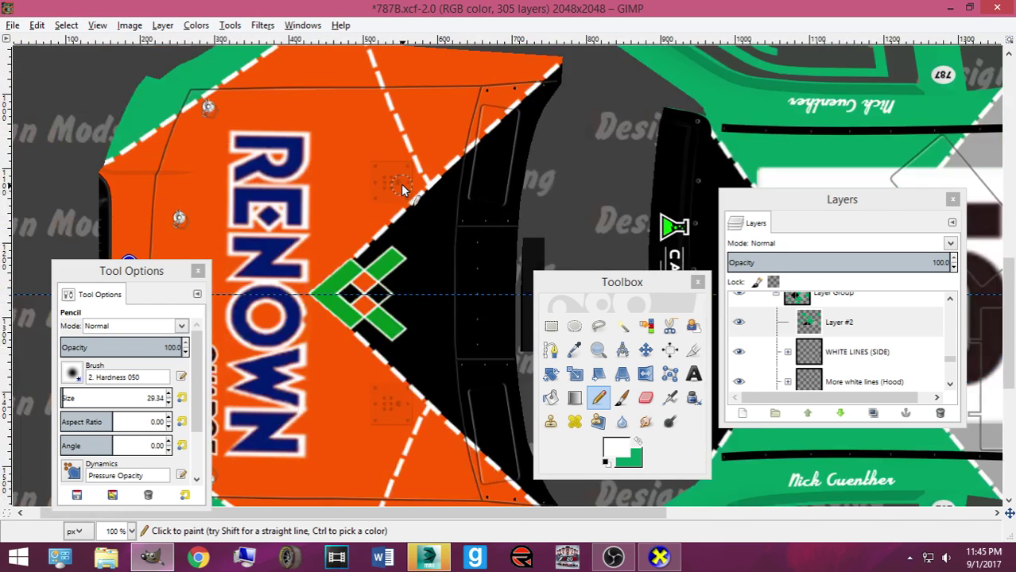
Save 787B.xcf, hide the NXS16Mustang_mask layer, and export 787_Guenther.tga
scroll(401, 184, "down", 1)
key("ctrl+s")
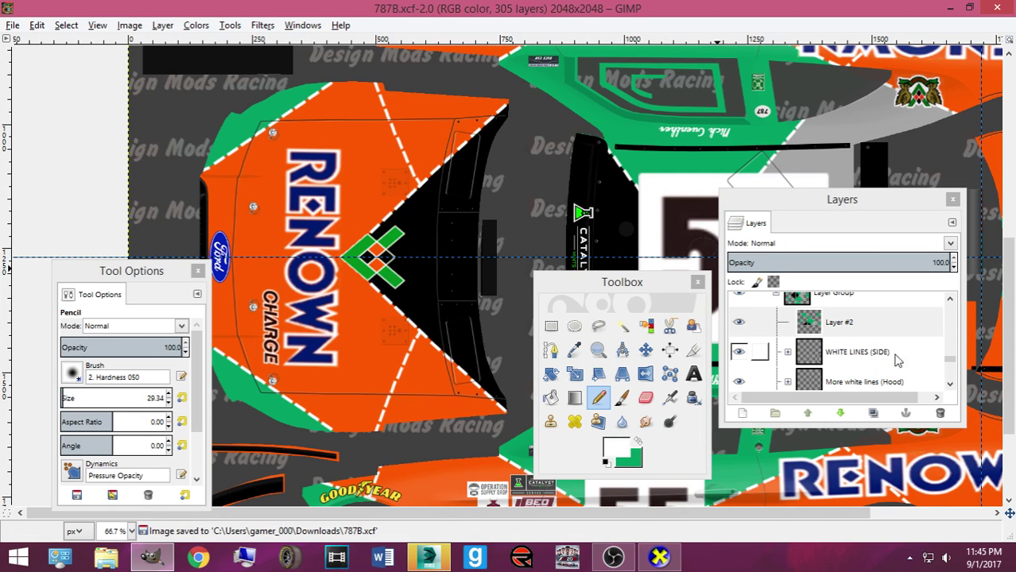
left_click_drag(952, 362, 930, 282)
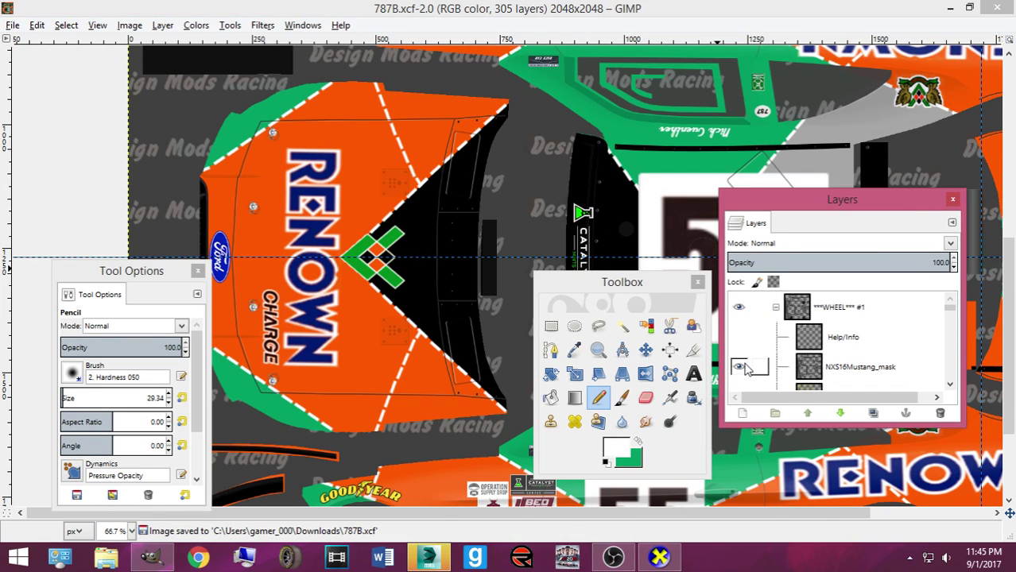
left_click(740, 365)
left_click(12, 25)
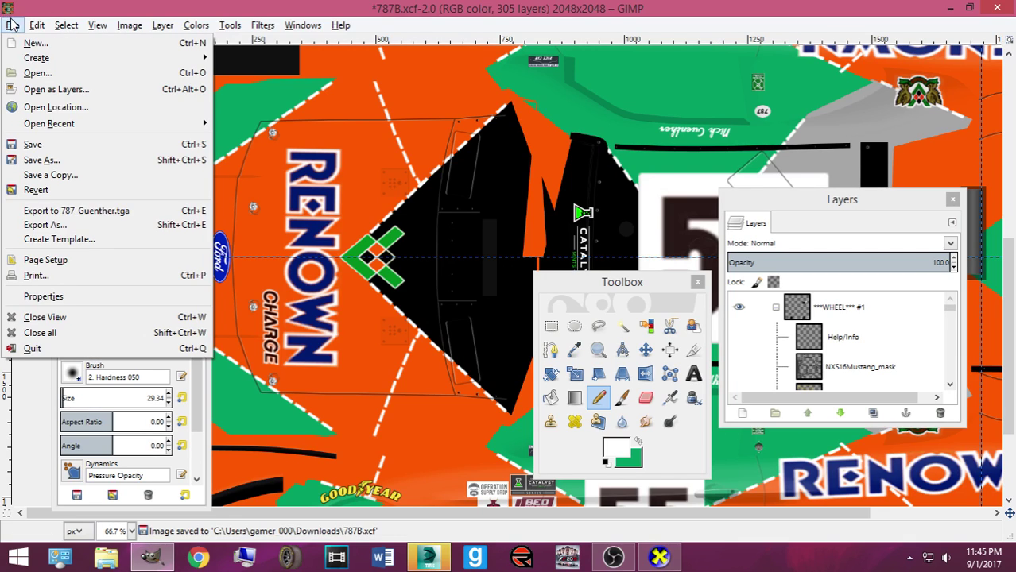
left_click(104, 208)
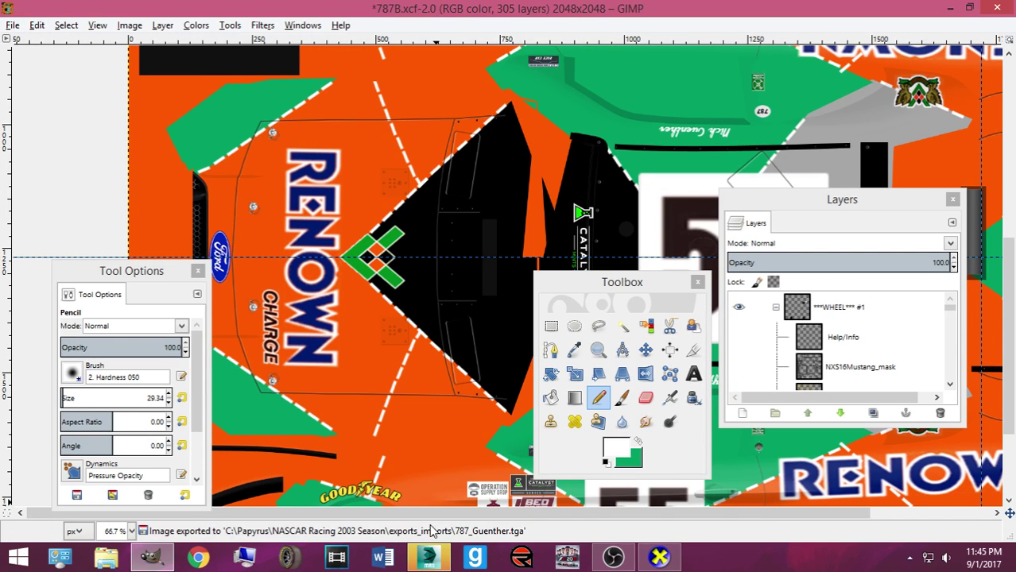
left_click(428, 558)
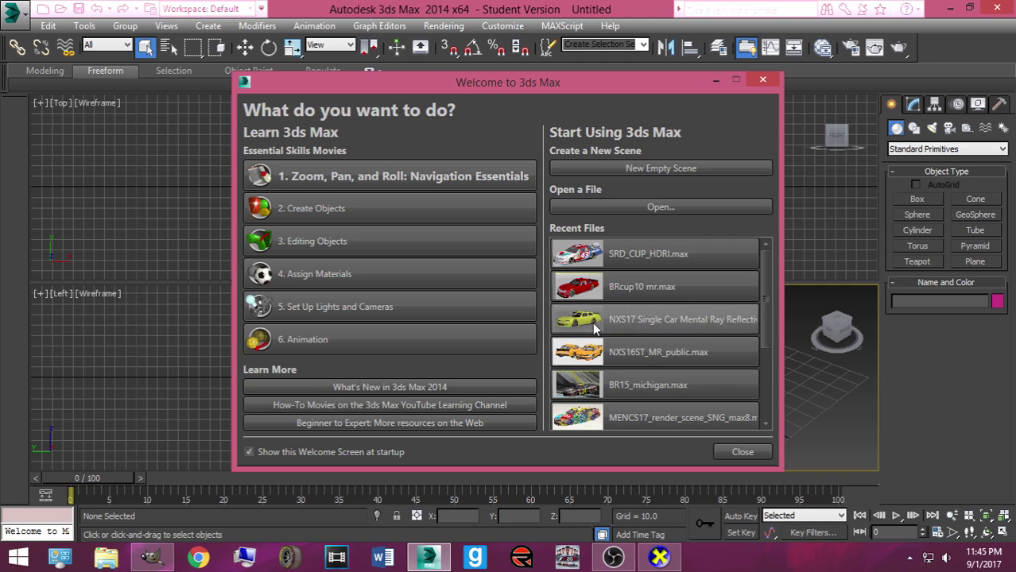
Open NXS16 3 Car Mental Ray Scene.max from Pictures > DMR NXS16 3 Car Mental Ray Scene
left_click(604, 210)
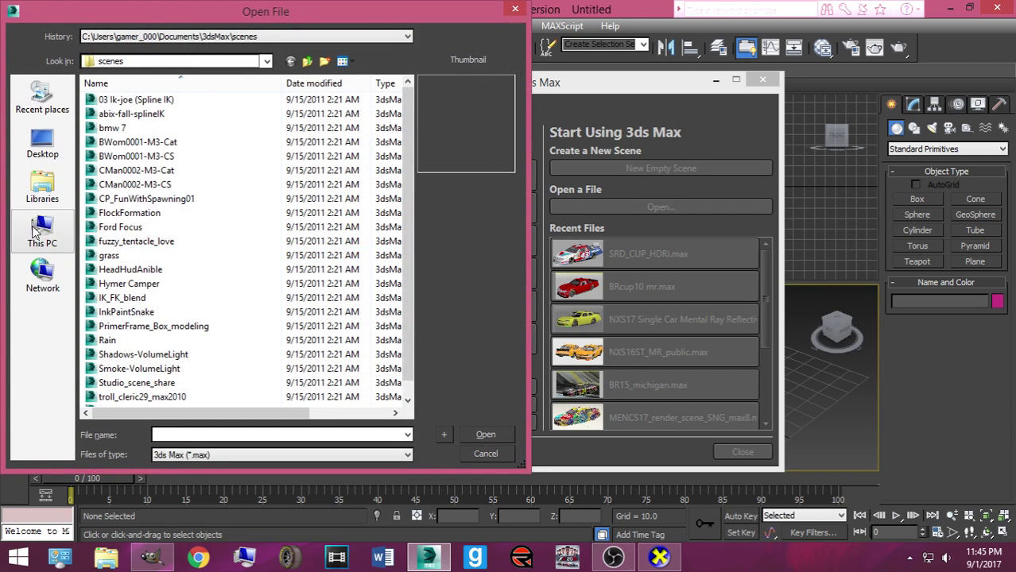
left_click(43, 189)
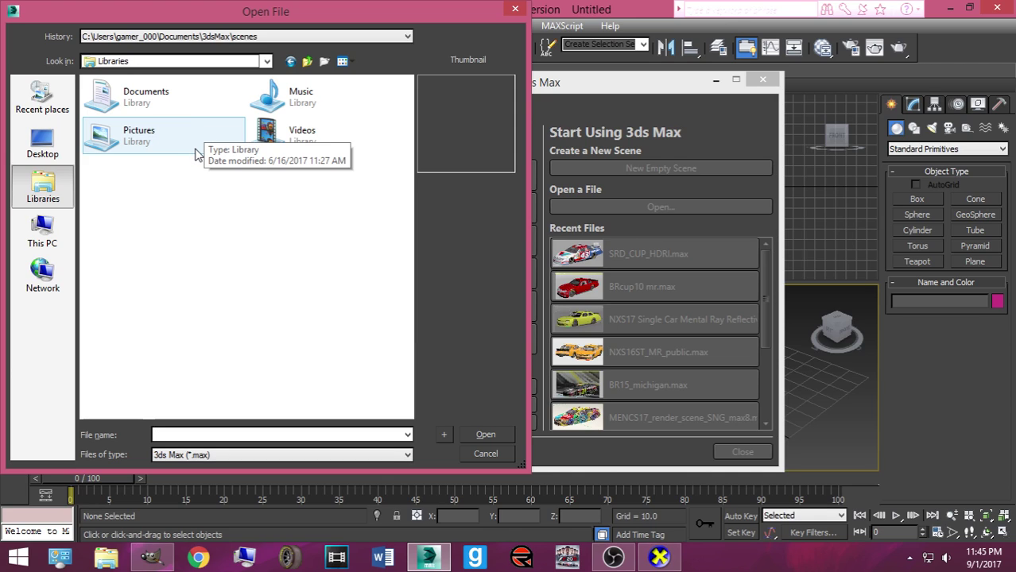
left_click(44, 230)
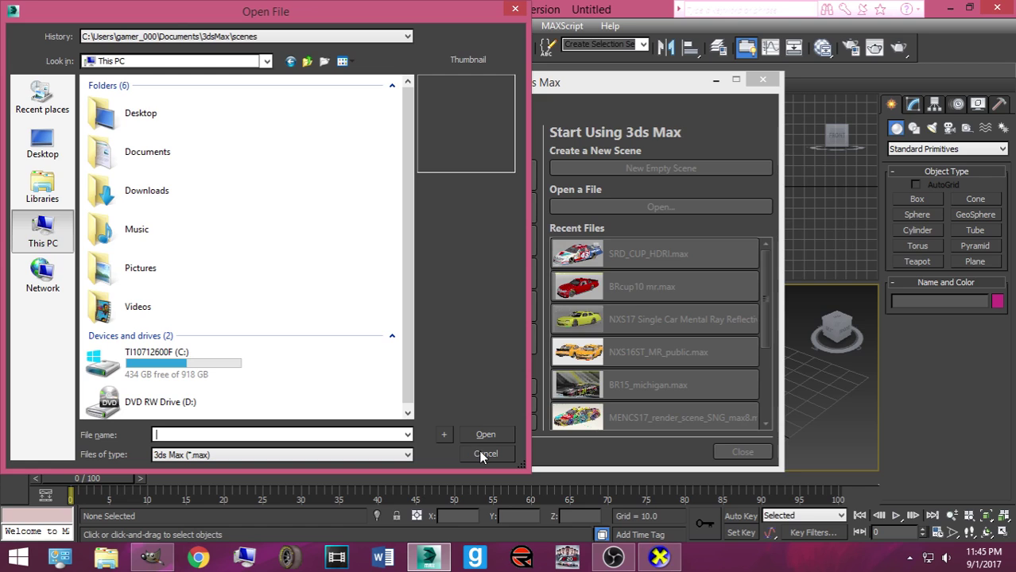
left_click(42, 186)
double_click(129, 137)
scroll(174, 258, "down", 10)
scroll(335, 316, "down", 10)
scroll(334, 317, "up", 20)
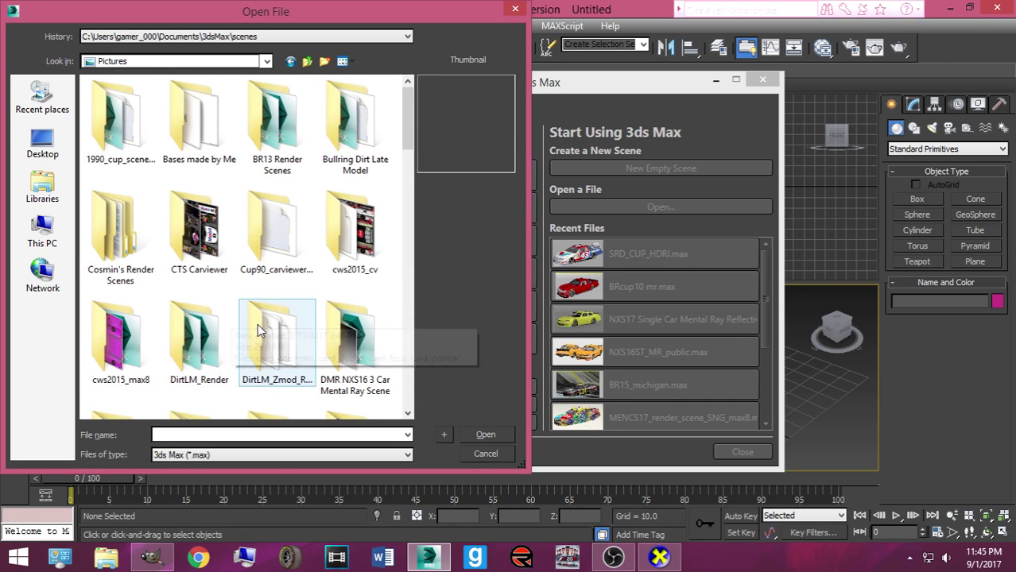
double_click(350, 334)
left_click(120, 127)
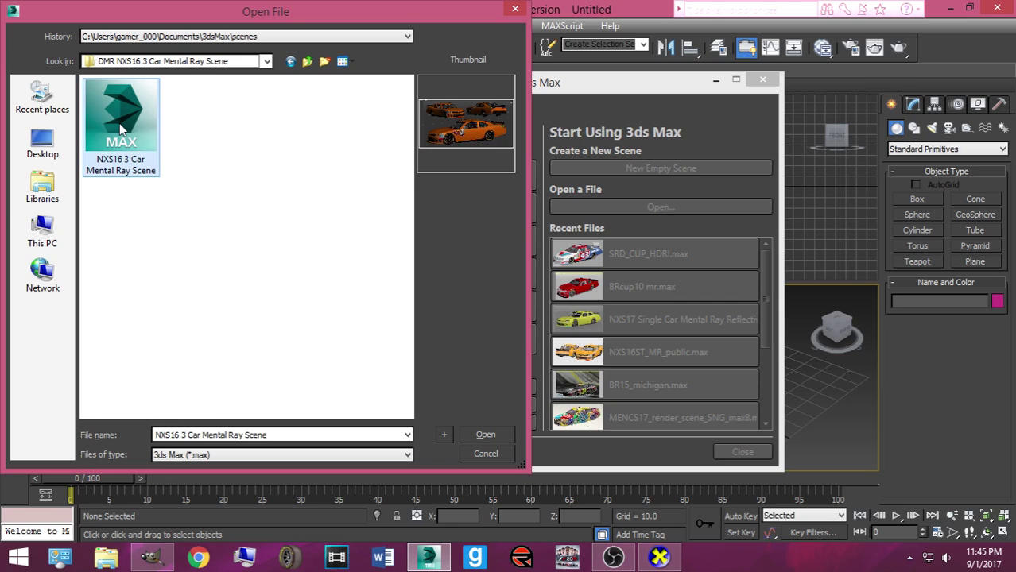
left_click(472, 433)
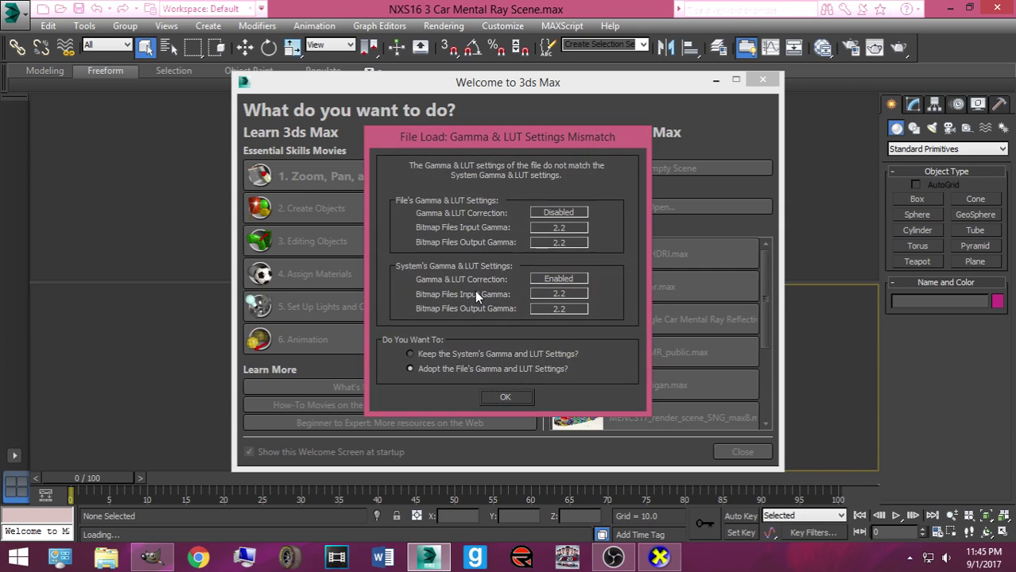
Accept the file's gamma and unit-scale prompts and continue past the missing textures
left_click(506, 396)
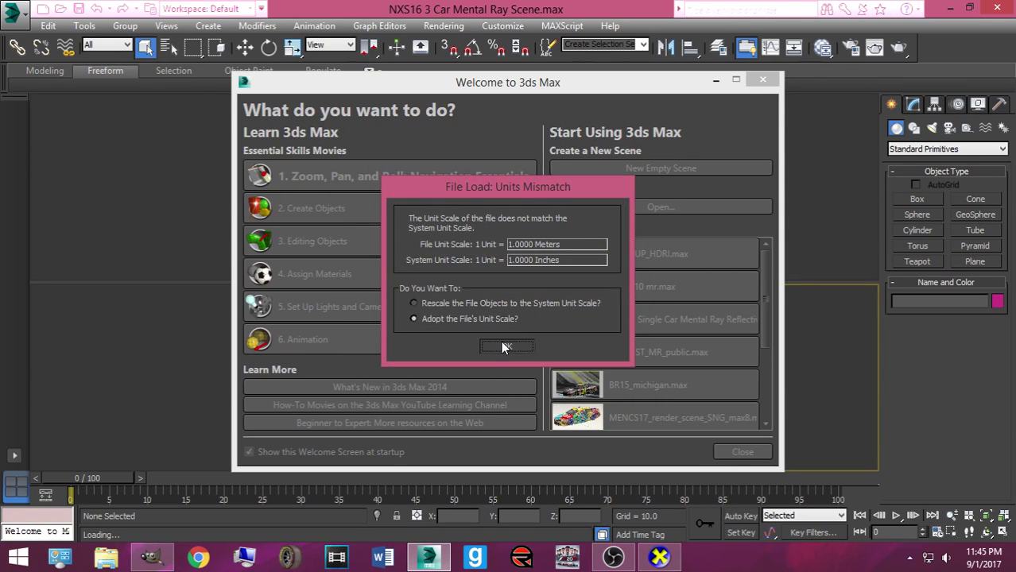
left_click(501, 346)
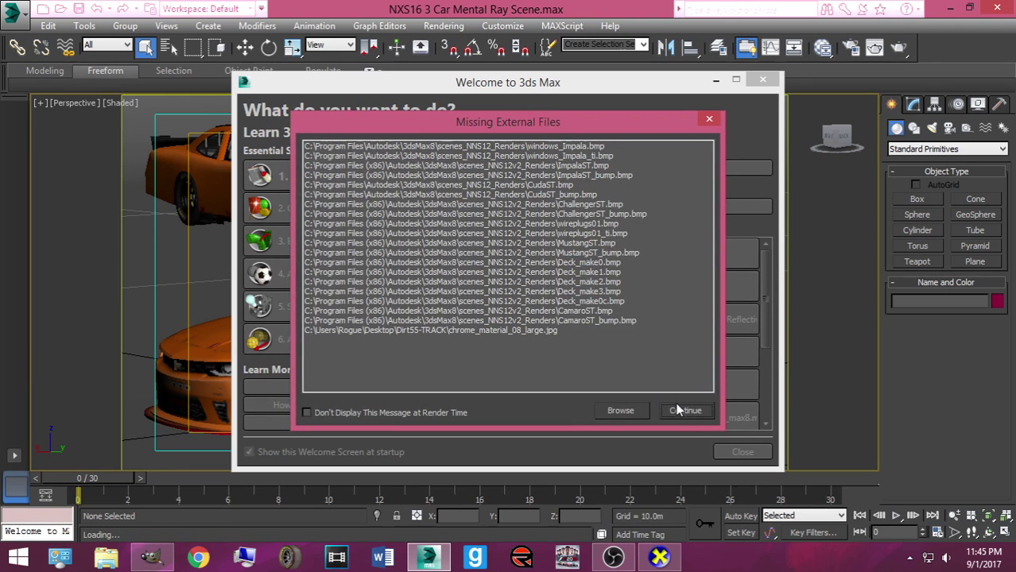
left_click(675, 407)
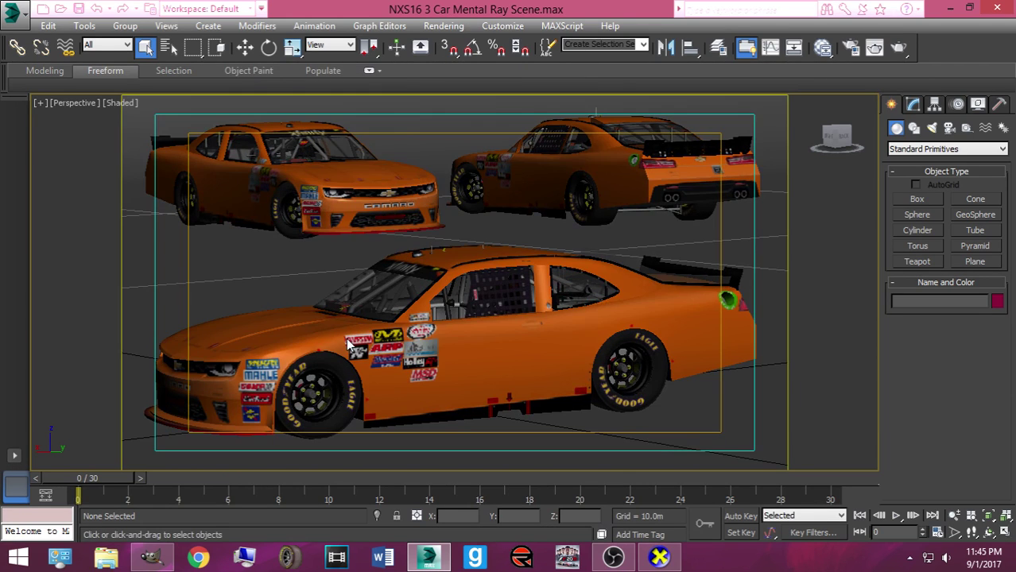
Hide the three orange Camaro cars, including Camaro16st001, one at a time
left_click(314, 324)
right_click(310, 321)
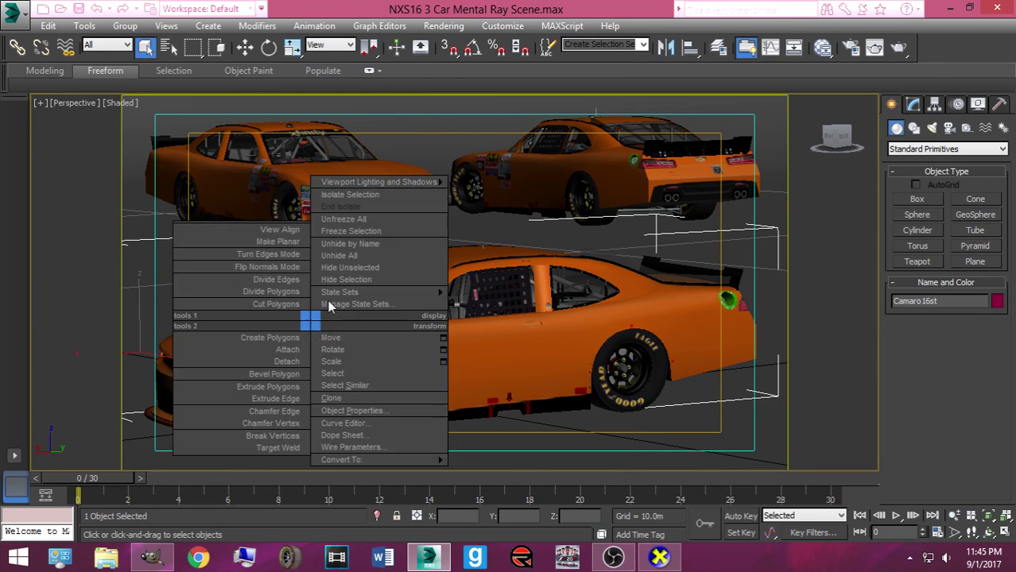
left_click(345, 280)
left_click(349, 211)
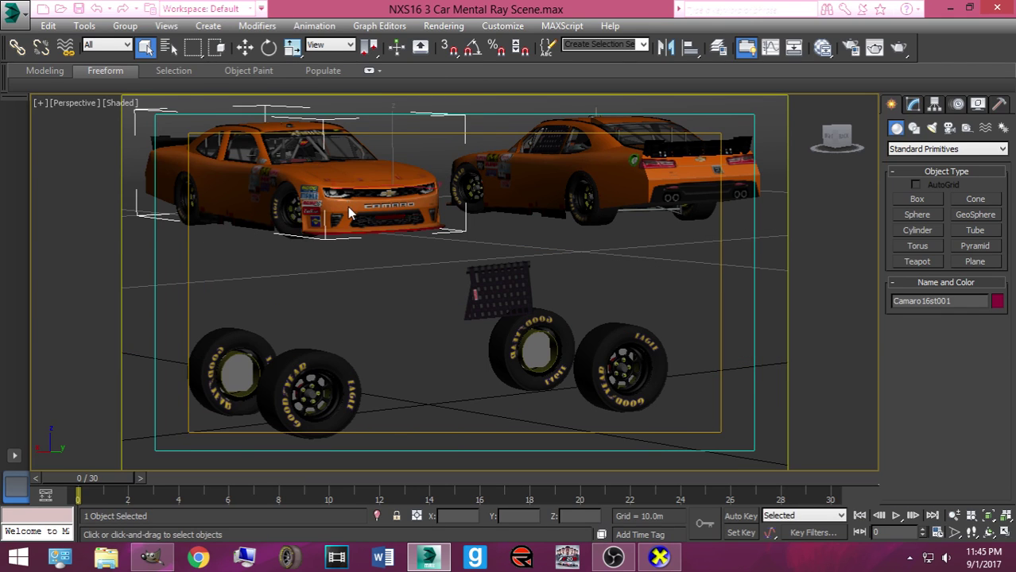
right_click(344, 202)
left_click(379, 161)
left_click(494, 156)
right_click(494, 155)
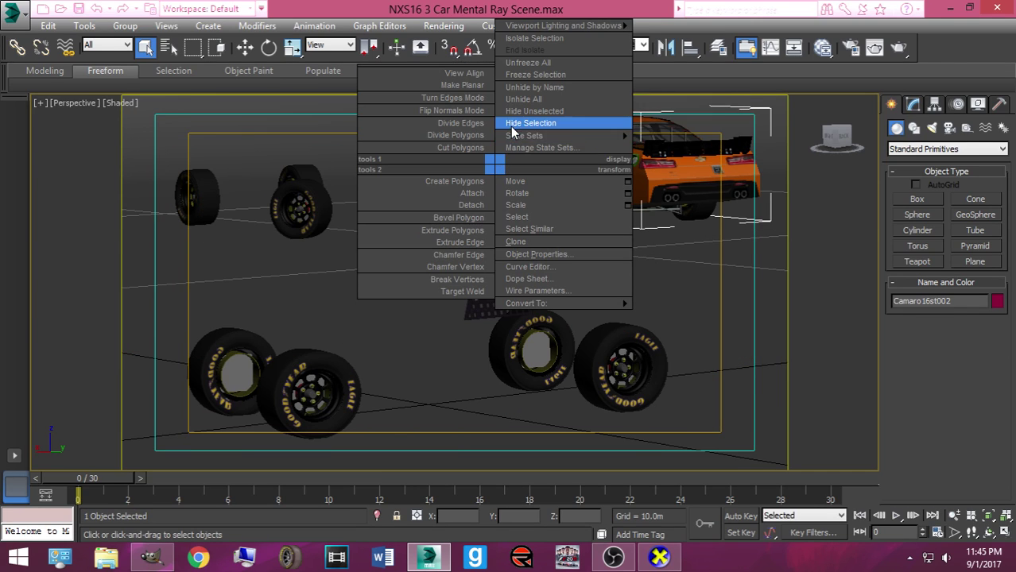
left_click(528, 123)
right_click(511, 150)
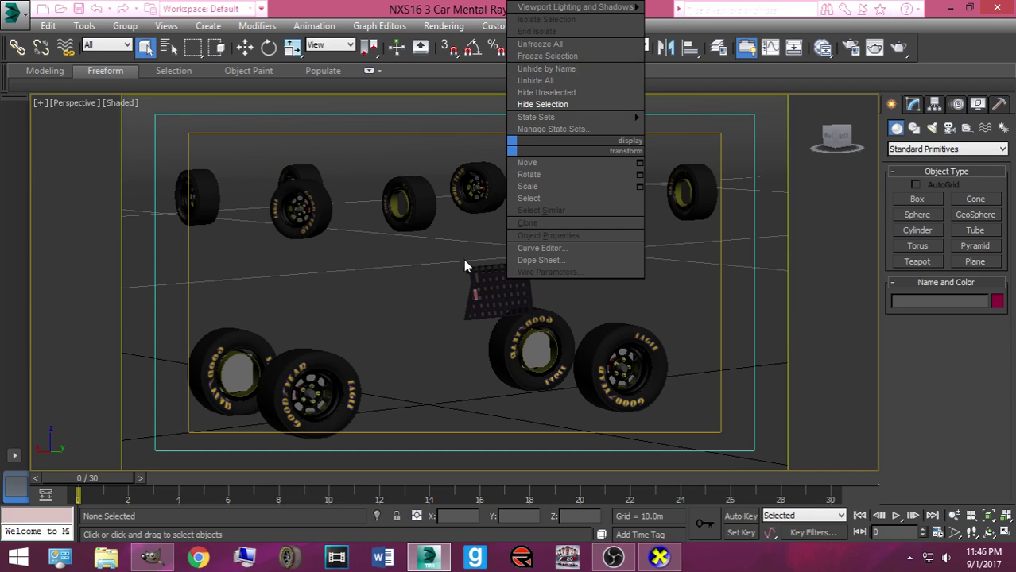
Unhide the three Ford Mustang cars by name from the hidden objects list
left_click(490, 264)
right_click(488, 276)
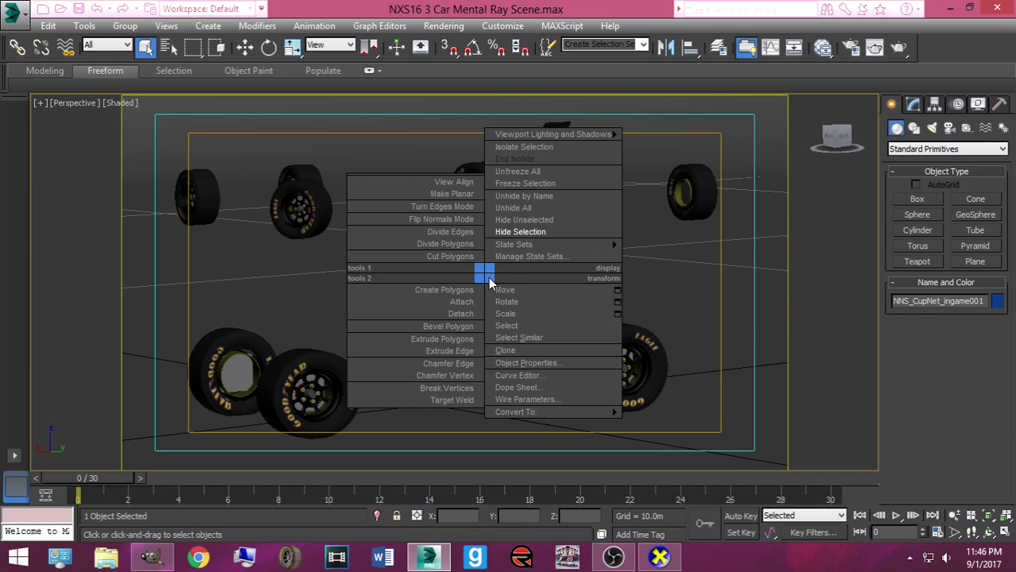
left_click(539, 198)
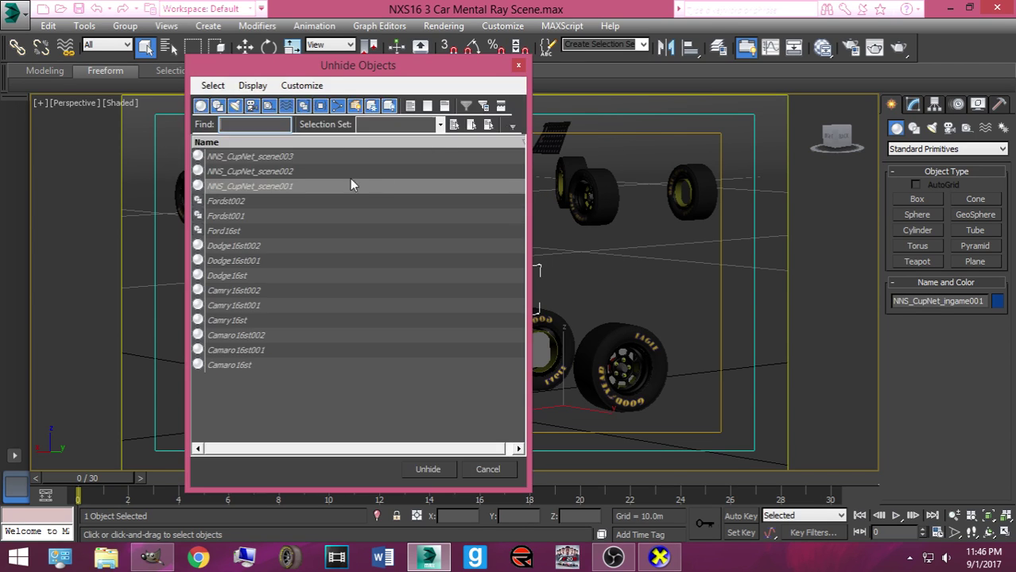
left_click_drag(226, 230, 235, 204)
left_click(426, 469)
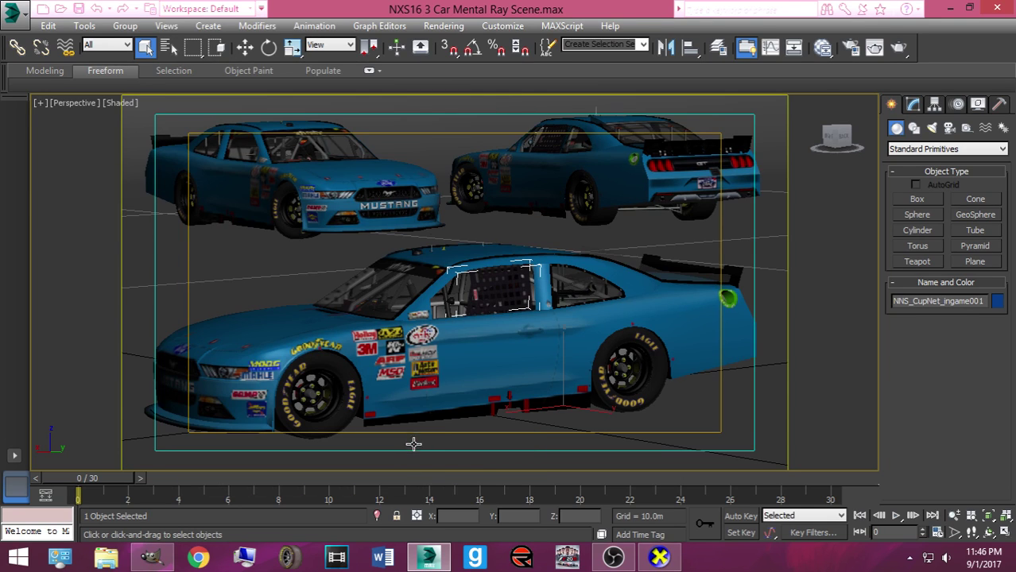
Hide the NNS_CupNet_ingame001 window net and unhide NNS_CupNet_scene001 instead
right_click(480, 298)
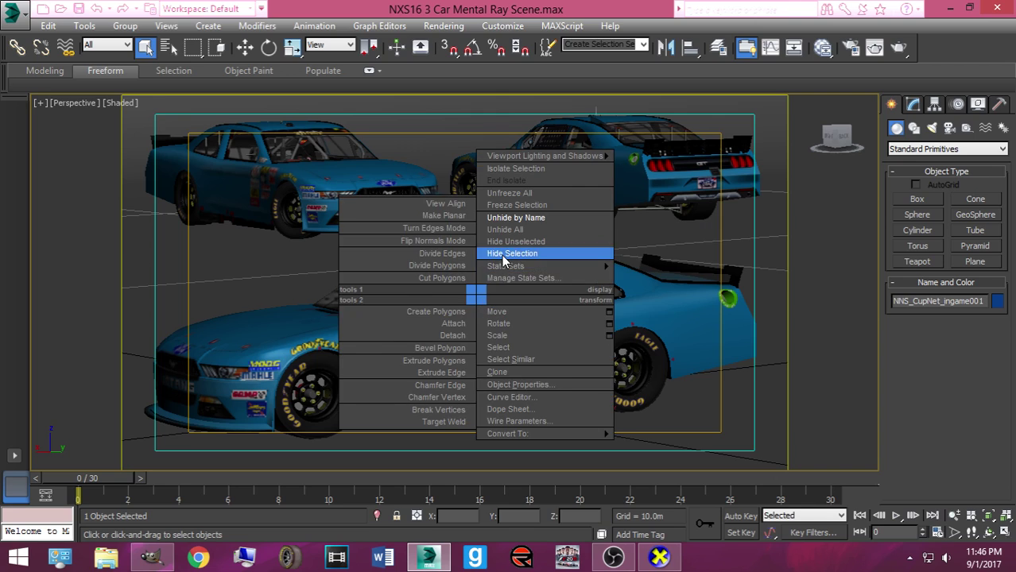
left_click(503, 251)
right_click(483, 291)
left_click(518, 214)
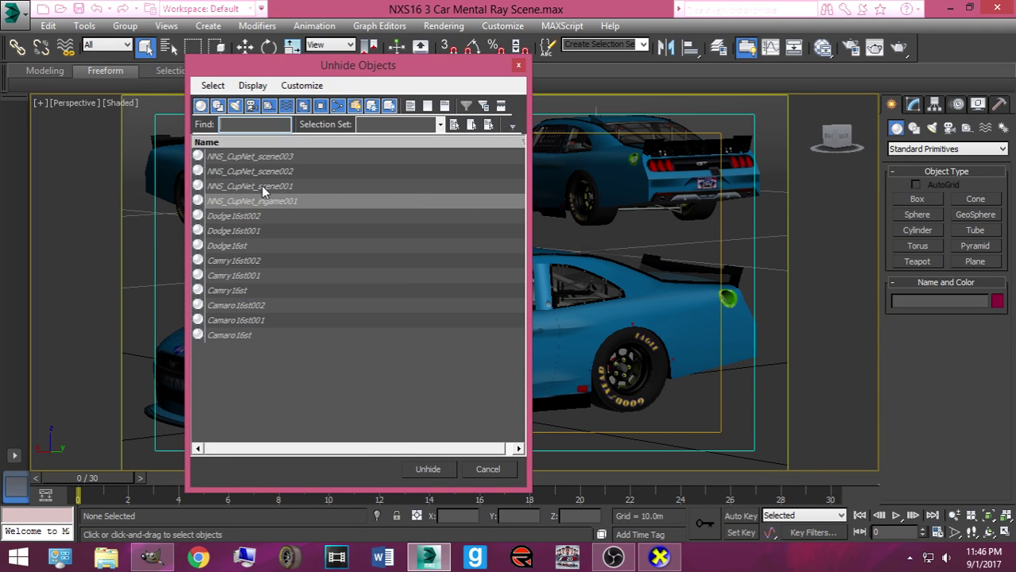
double_click(261, 187)
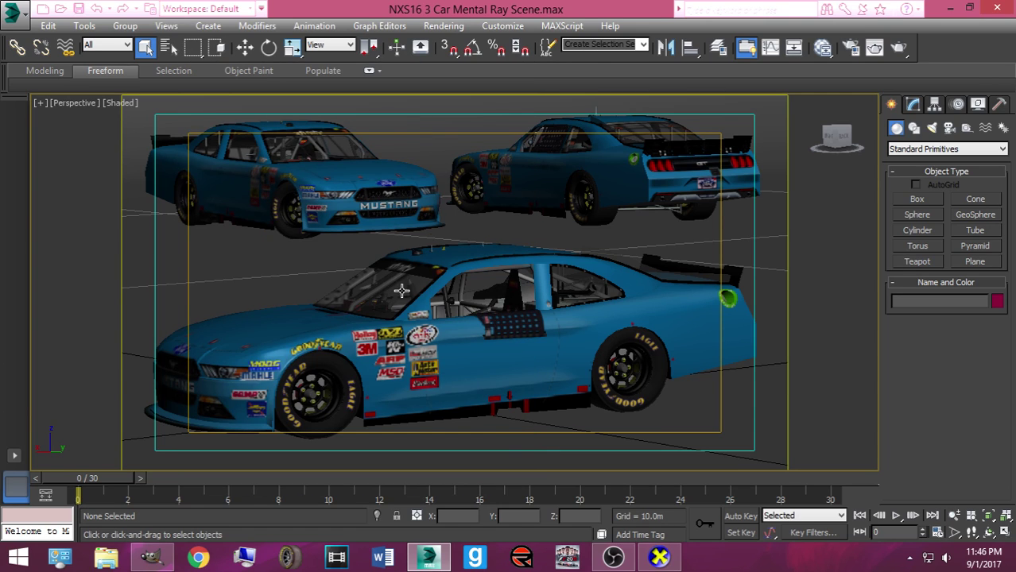
Hide NNS_CupNet_scene001 again, unhide the other window nets by name, then deselect everything
left_click(502, 321)
right_click(502, 321)
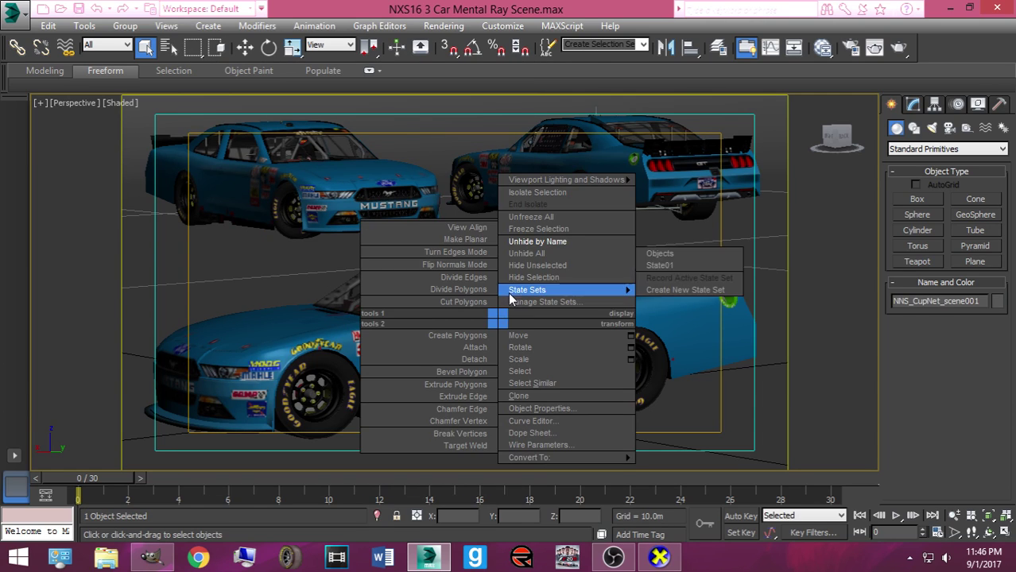
left_click(541, 282)
right_click(516, 274)
left_click(552, 197)
double_click(258, 170)
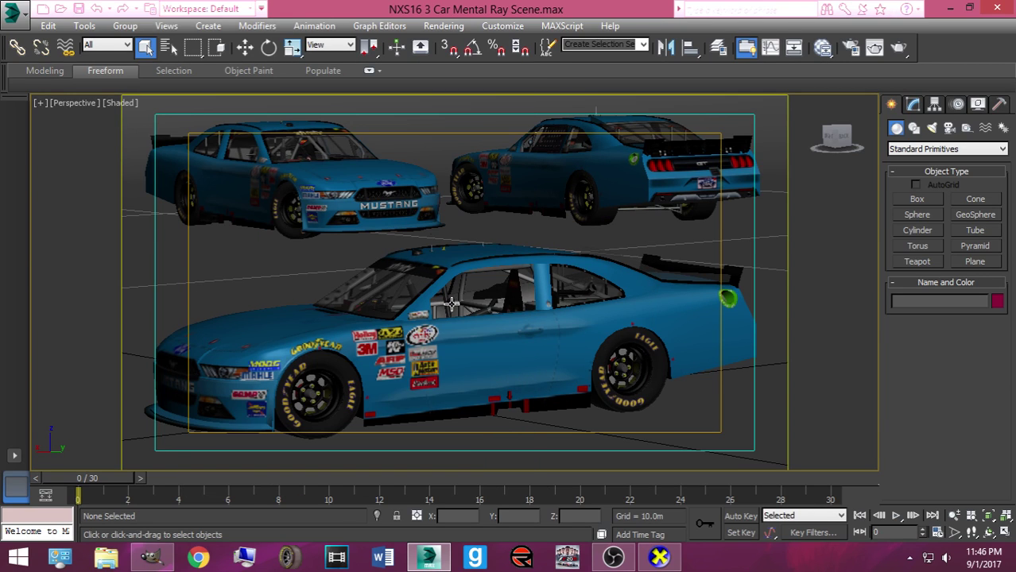
right_click(451, 305)
left_click(477, 223)
double_click(288, 159)
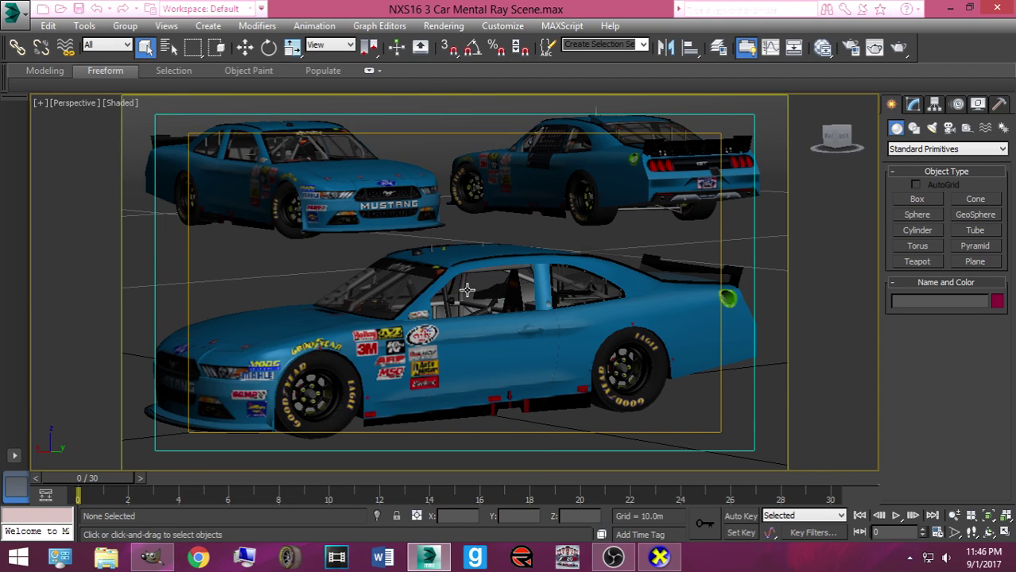
left_click(473, 294)
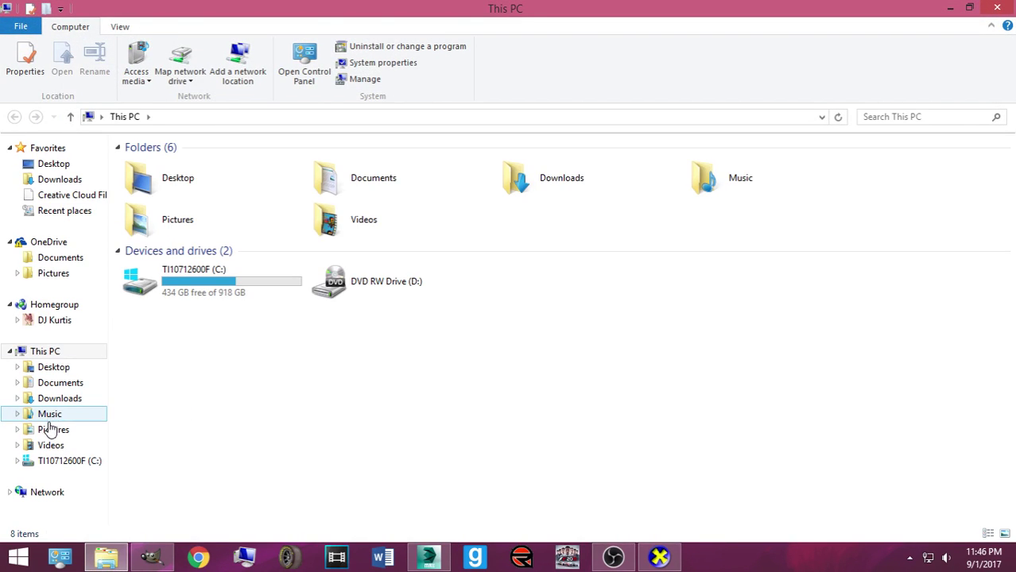
Browse to C:\Papyrus\NASCAR Racing 2003 Season\exports_imports, then bring GIMP's livery window forward
left_click(53, 430)
left_click(75, 461)
left_click(159, 245)
double_click(159, 245)
double_click(163, 167)
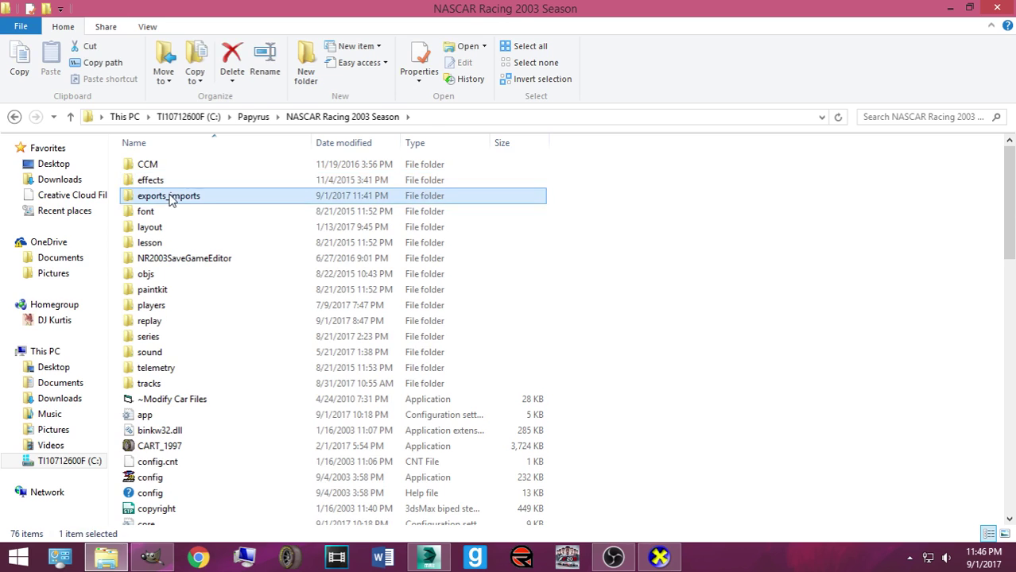
double_click(163, 196)
left_click(162, 169)
left_click(151, 557)
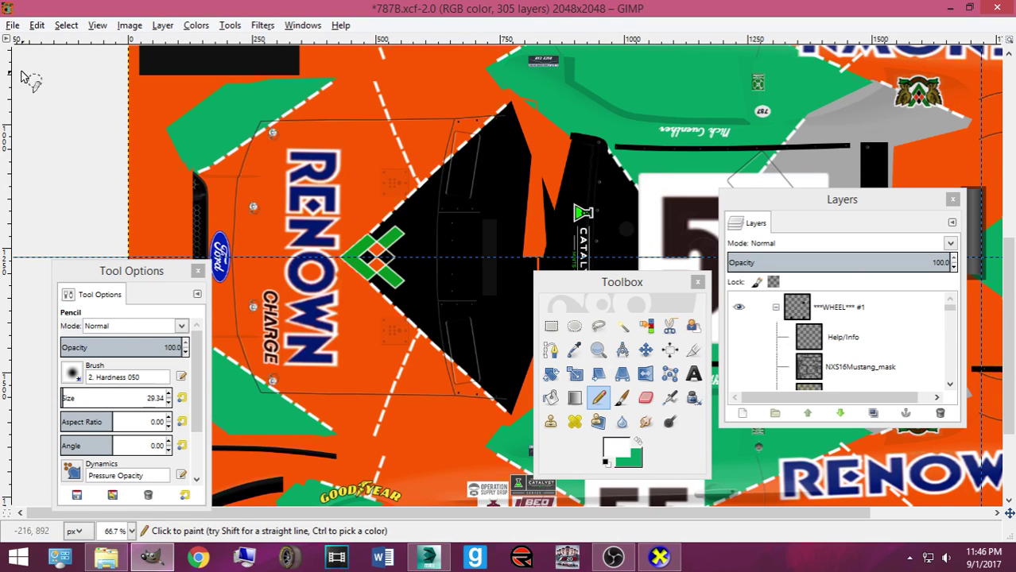
Export the livery as 787_Guenther.tga with the NXS16Mustang_mask layer visible, and save 787B.xcf
left_click(11, 25)
left_click(104, 224)
left_click(738, 366)
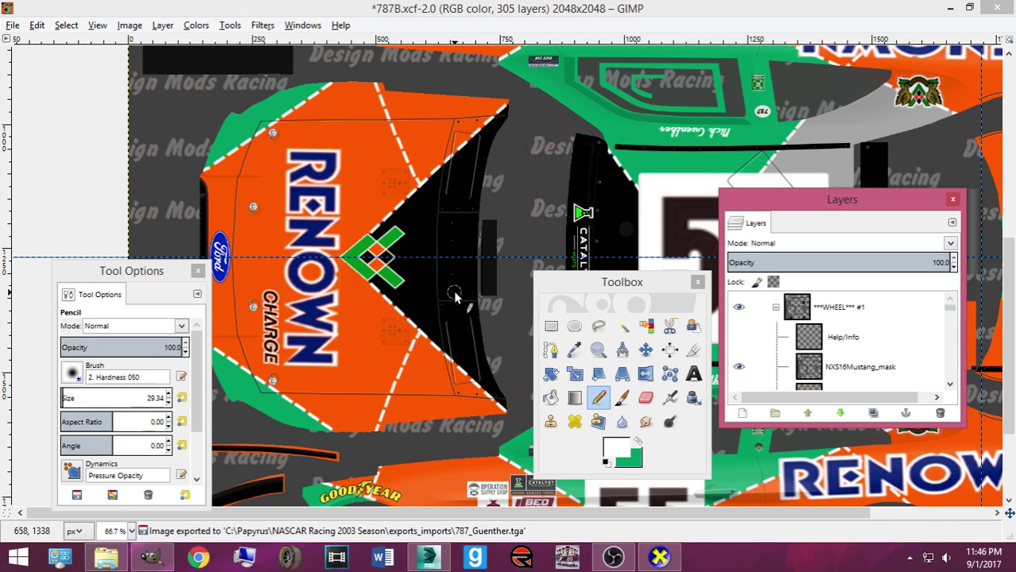
key("ctrl+e")
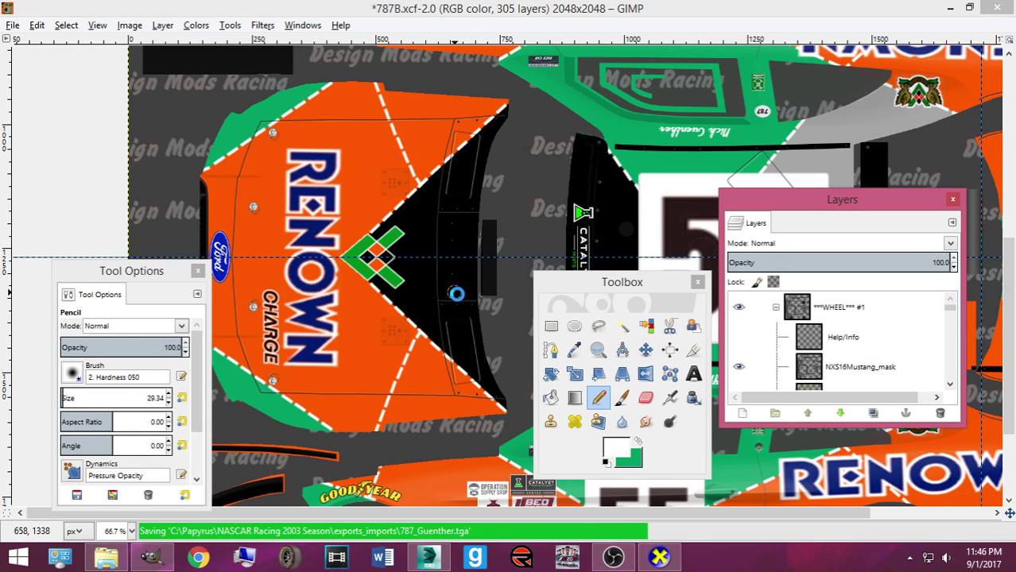
scroll(457, 293, "down", 5)
scroll(465, 290, "up", 9)
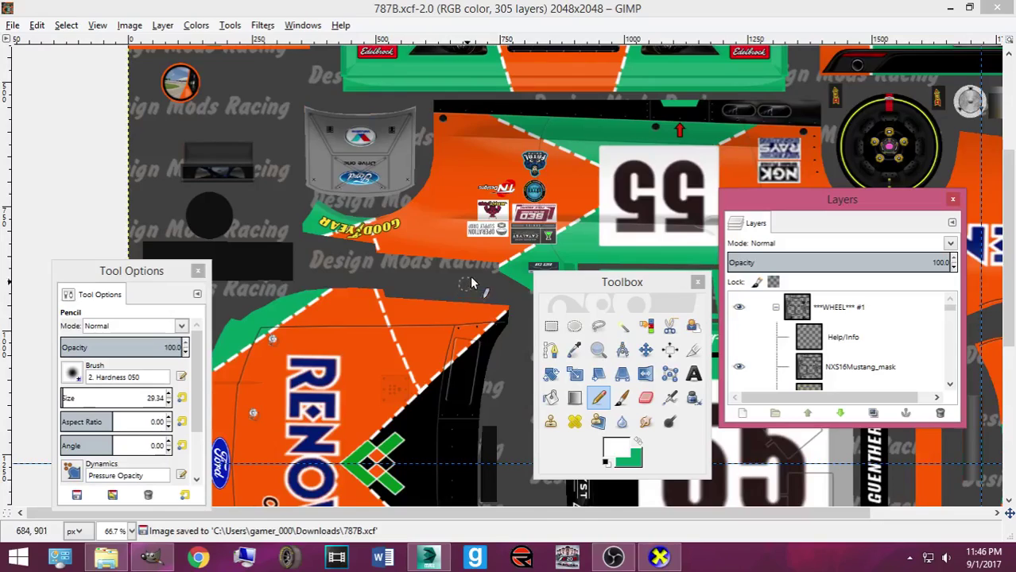
scroll(468, 287, "up", 5)
Close the 787B image and minimize GIMP and File Explorer to return to 3ds Max
left_click(1000, 9)
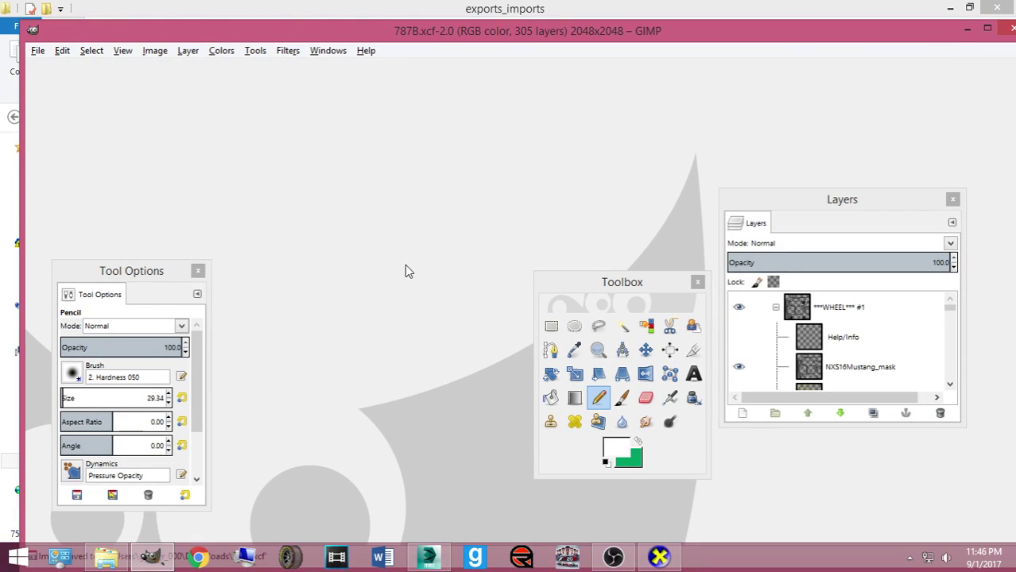
left_click(997, 16)
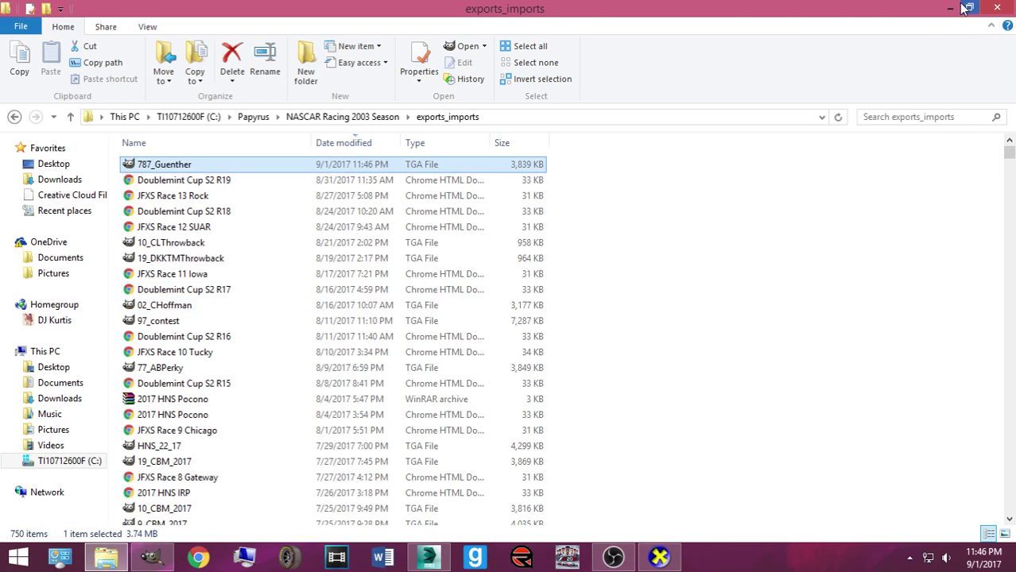
left_click(949, 9)
left_click(106, 556)
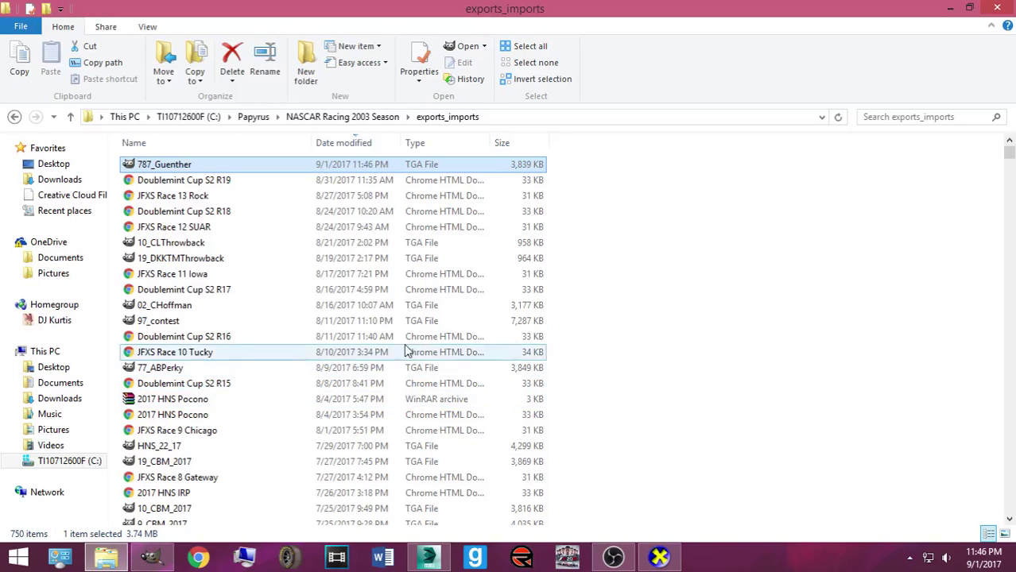
left_click(950, 9)
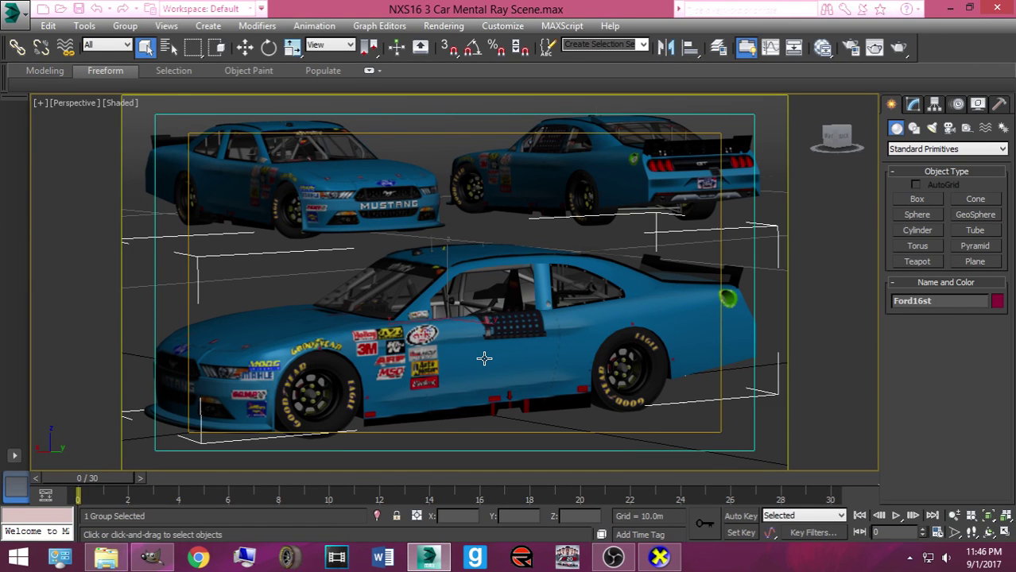
With the front Mustang selected, open the MustangST material's diffuse bitmap settings in the Material Editor
left_click(484, 359)
key("m")
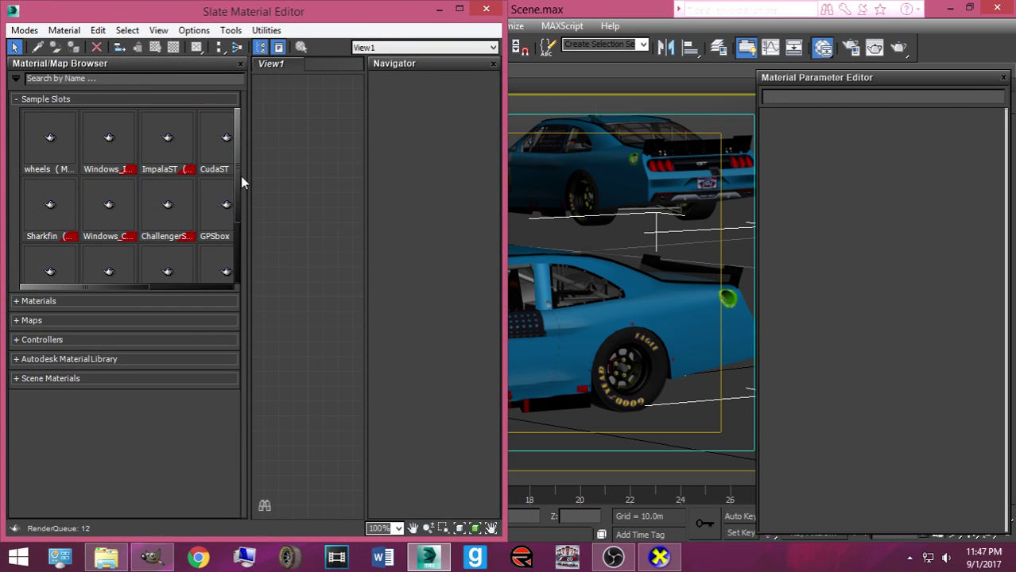
scroll(236, 182, "down", 3)
left_click_drag(167, 182, 288, 201)
double_click(298, 151)
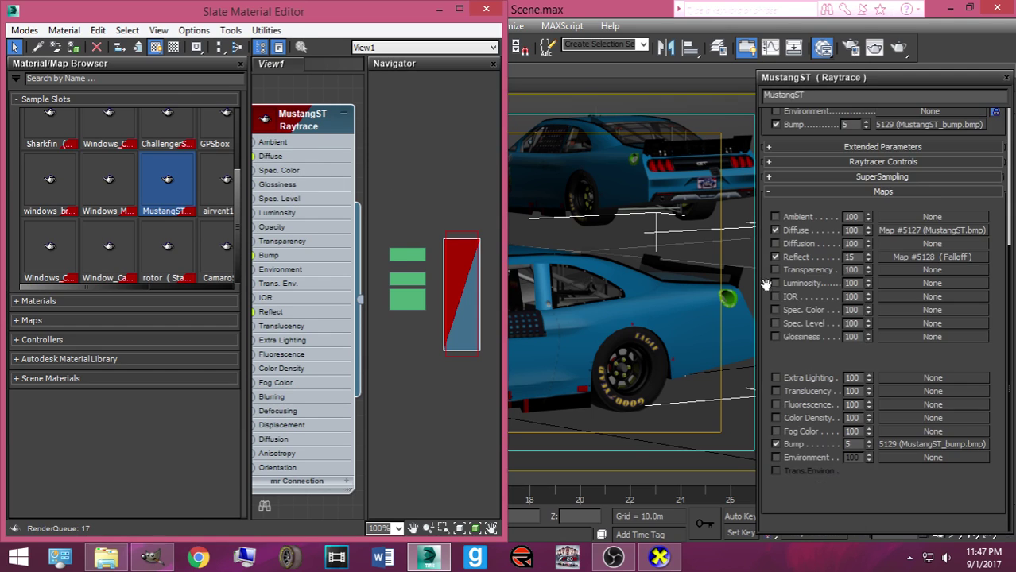
left_click(928, 232)
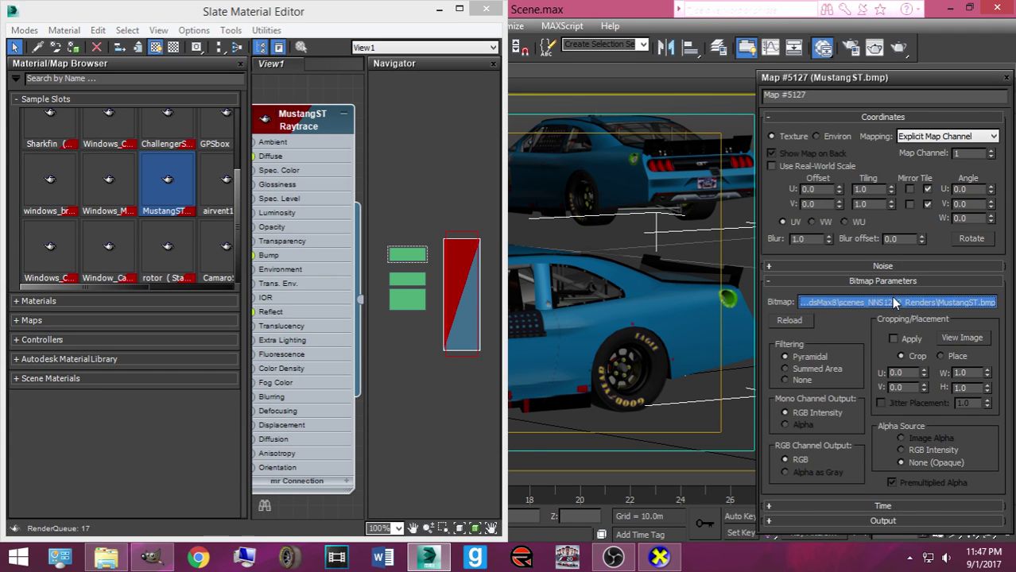
Replace the diffuse bitmap with 787_Guenther.tga from the NASCAR Racing 2003 Season exports_imports folder
left_click(895, 302)
left_click(535, 298)
double_click(640, 306)
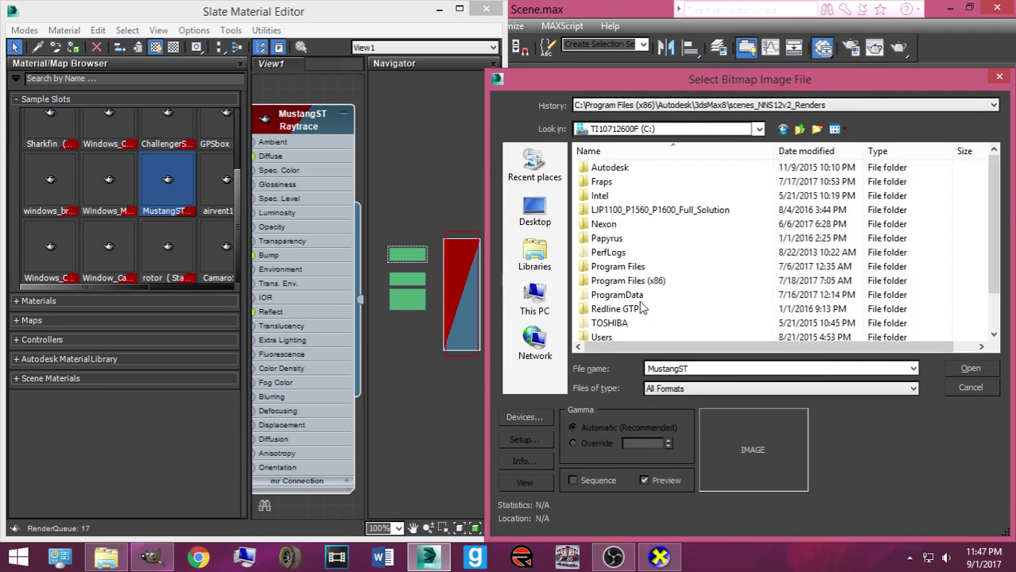
double_click(622, 252)
left_click(592, 130)
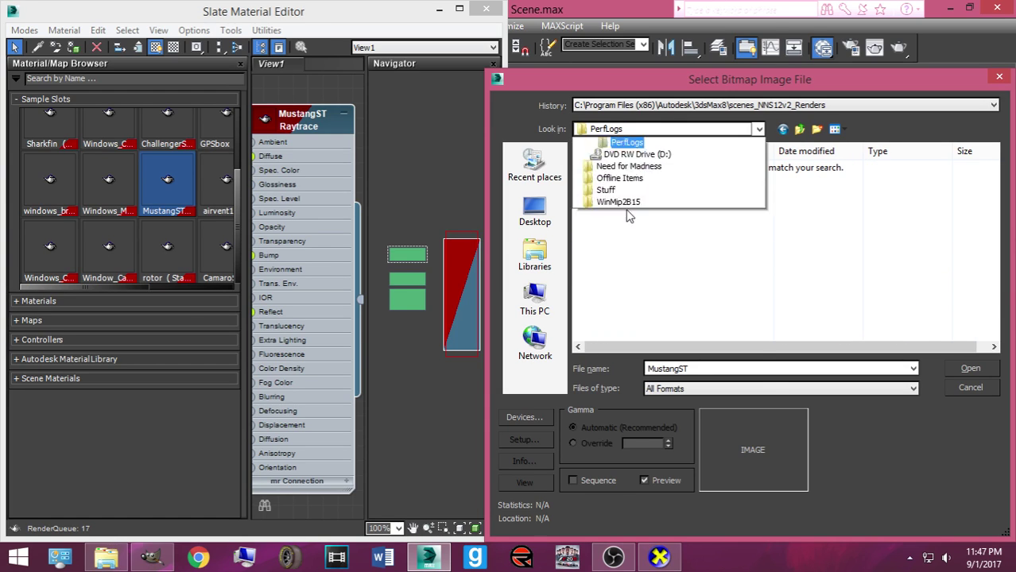
left_click(636, 311)
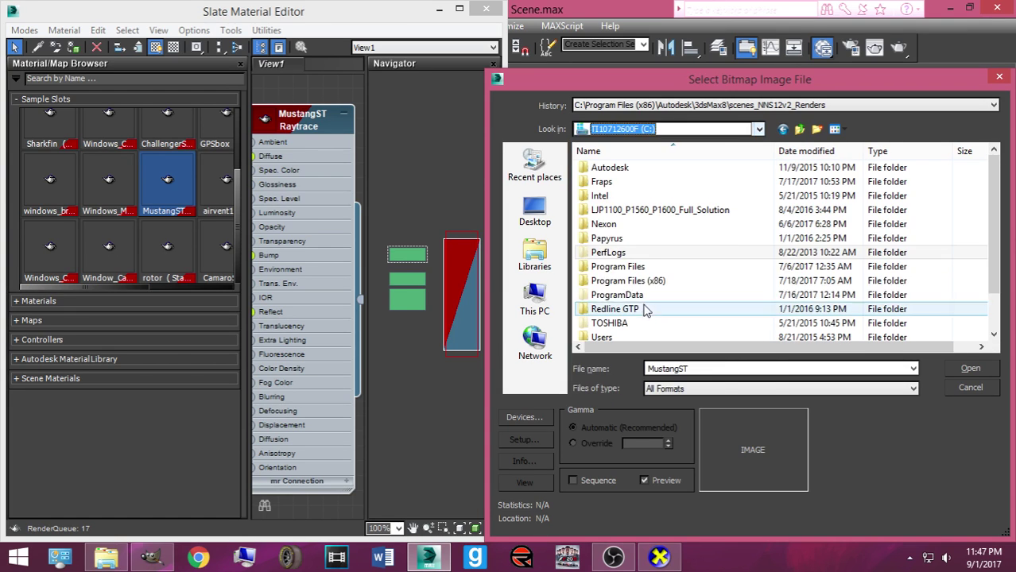
double_click(612, 253)
double_click(617, 170)
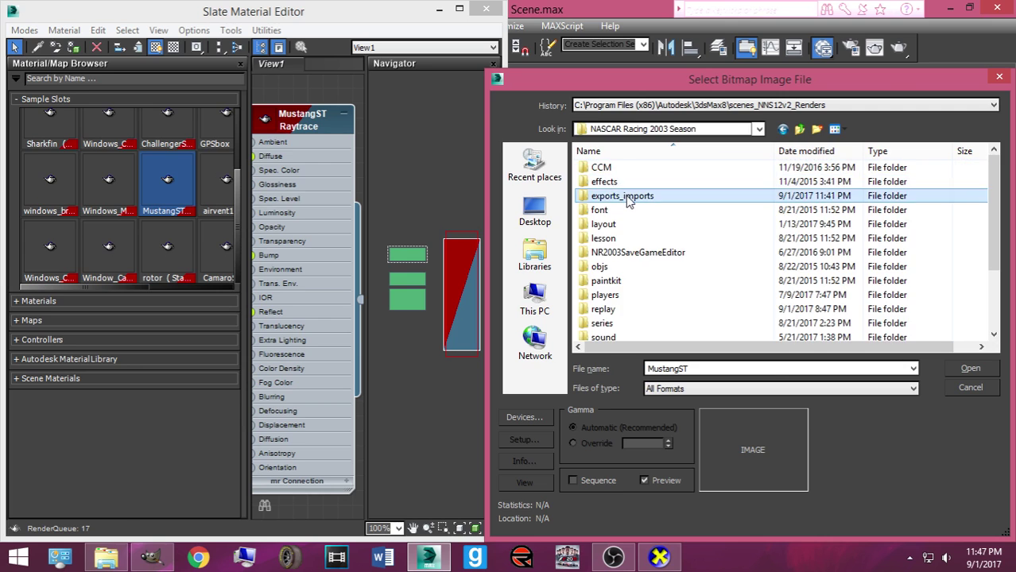
double_click(623, 195)
double_click(615, 168)
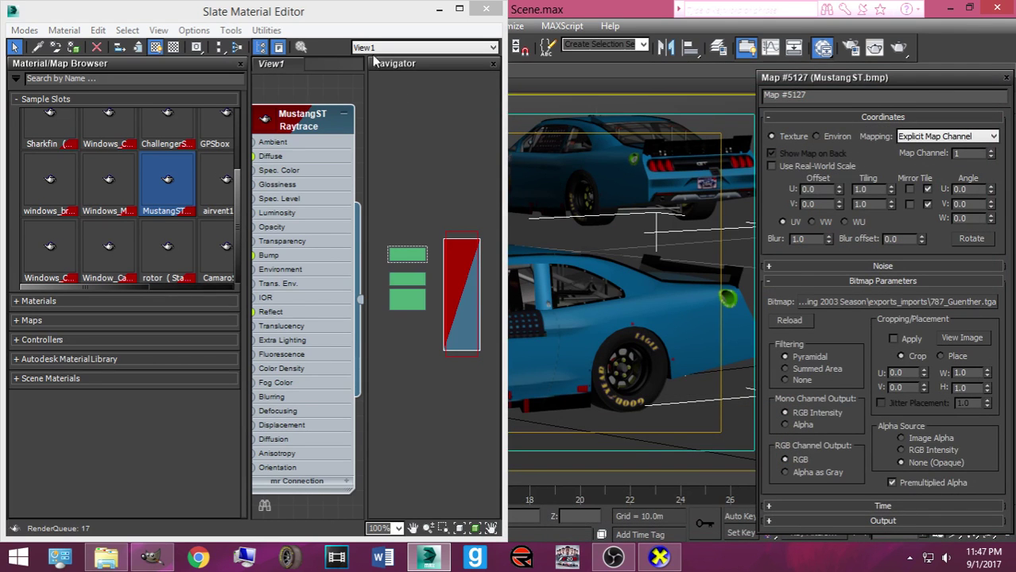
left_click_drag(340, 19, 755, 108)
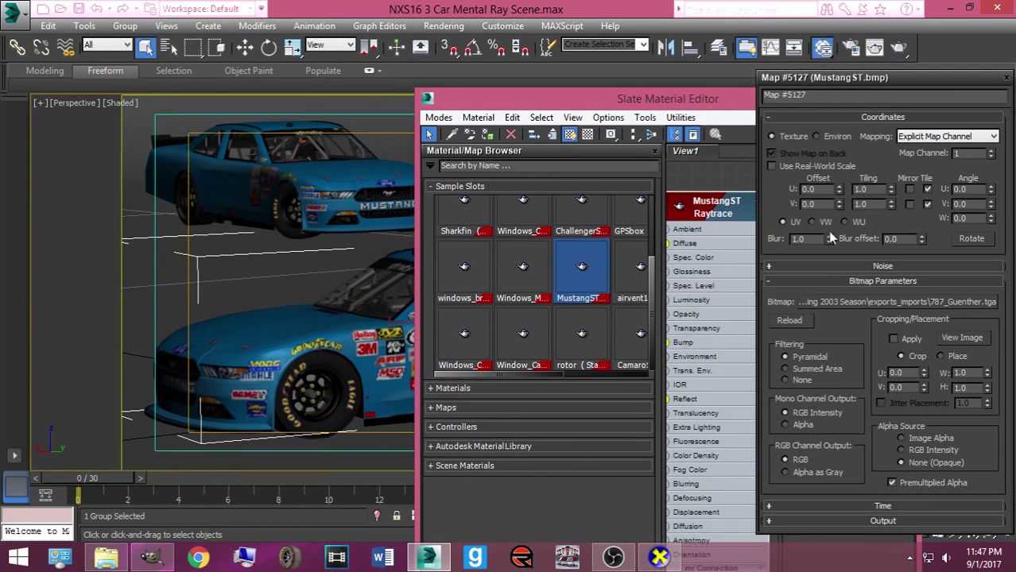
Reload the texture, drop 787_Guenther.tga from Explorer onto the car, then undo the drop
left_click(798, 323)
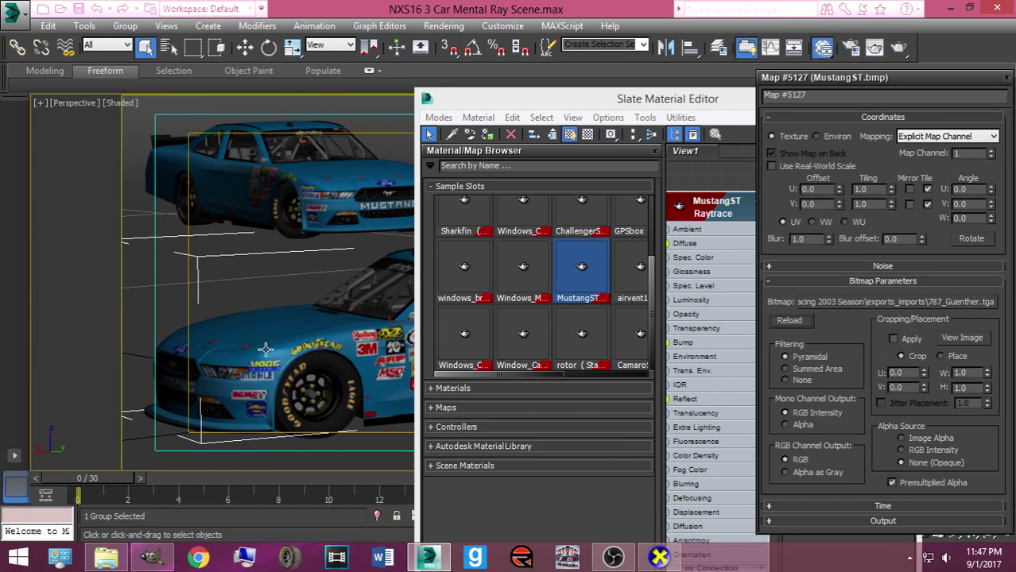
left_click(106, 557)
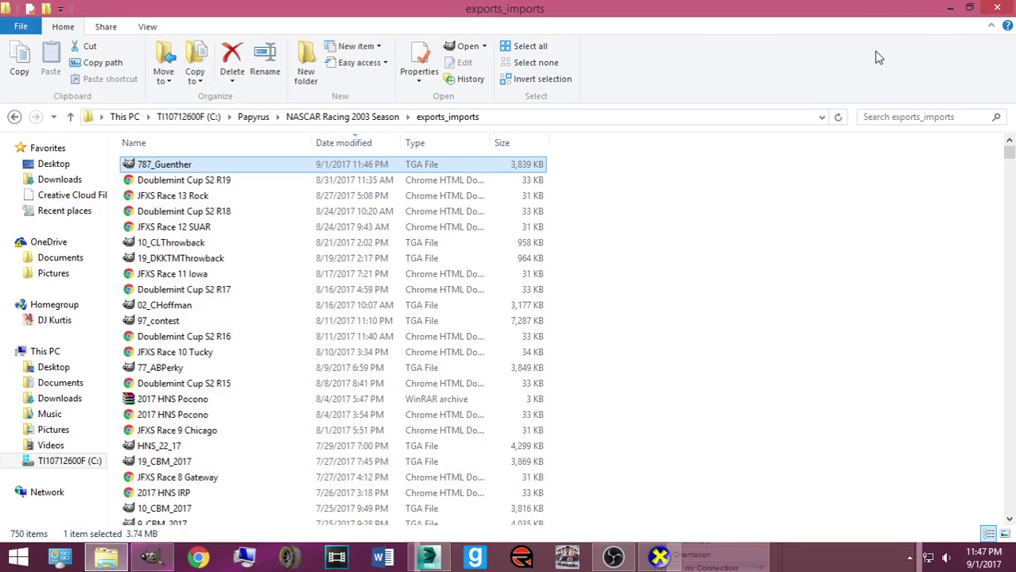
left_click(968, 7)
left_click_drag(223, 170, 240, 353)
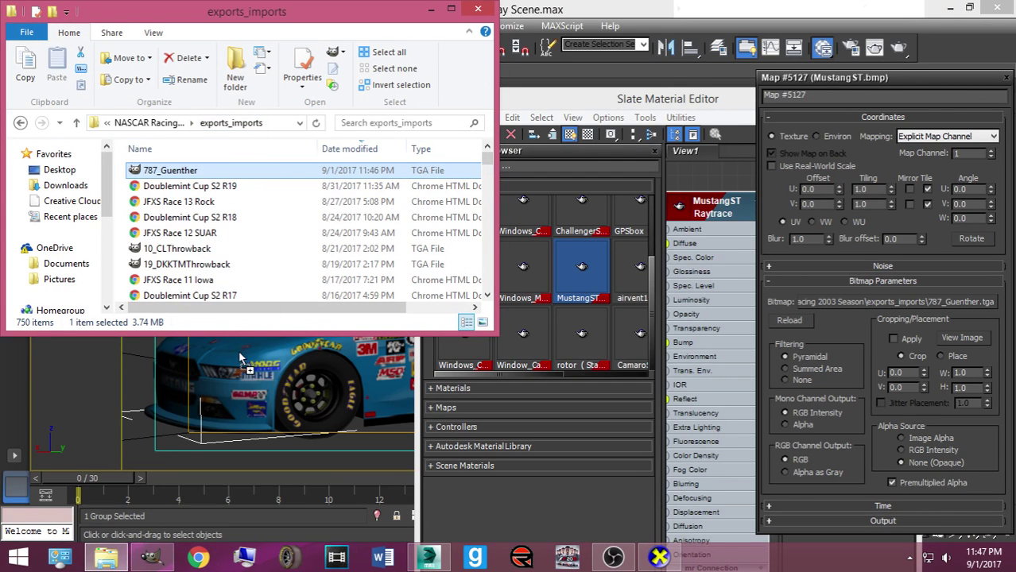
left_click_drag(223, 307, 238, 366)
left_click_drag(318, 11, 823, 116)
left_click(288, 337)
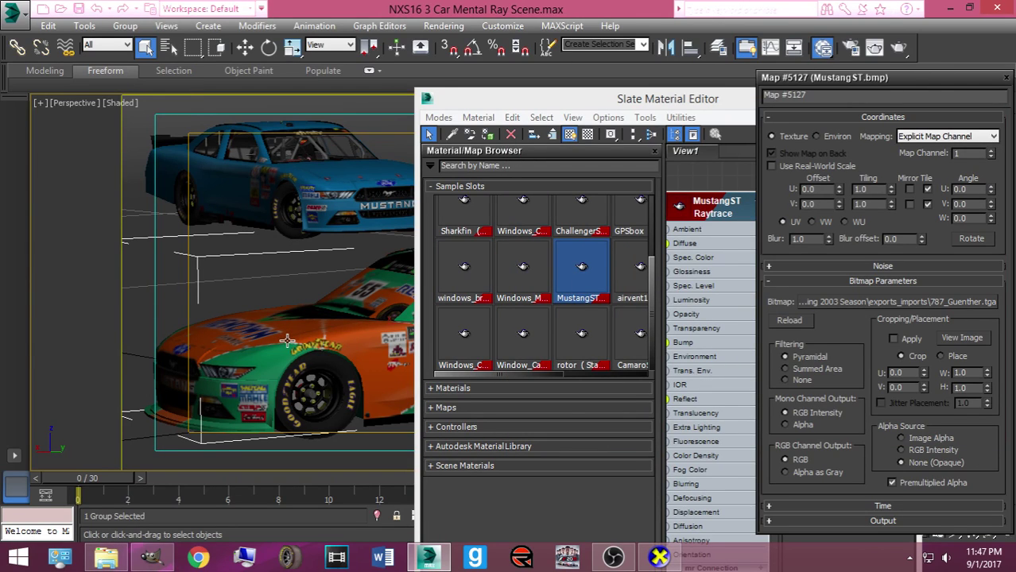
left_click_drag(744, 110, 865, 135)
left_click(97, 10)
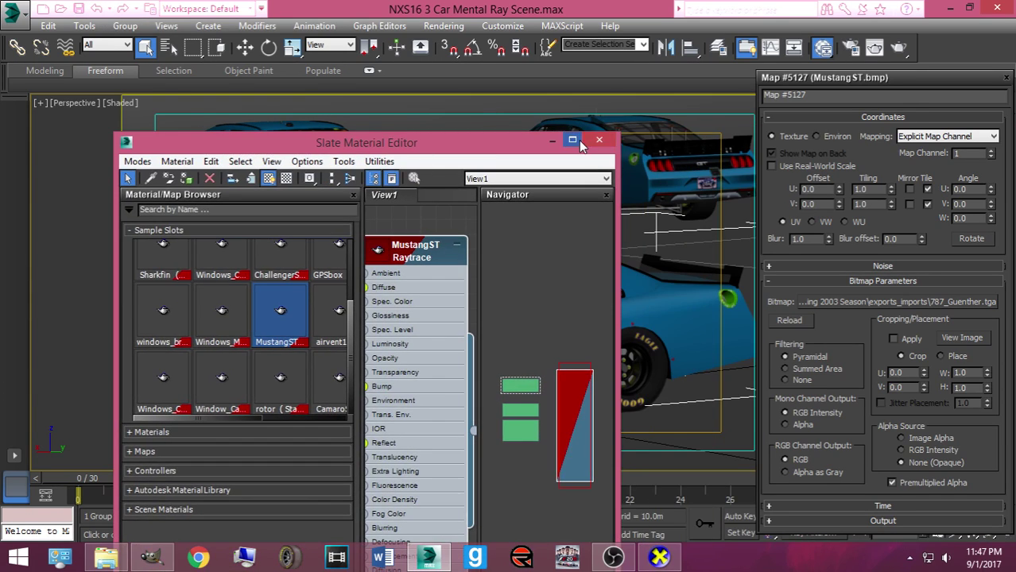
Reassign 787_Guenther as Map #5127's bitmap, reload it, and switch to GIMP
key("m")
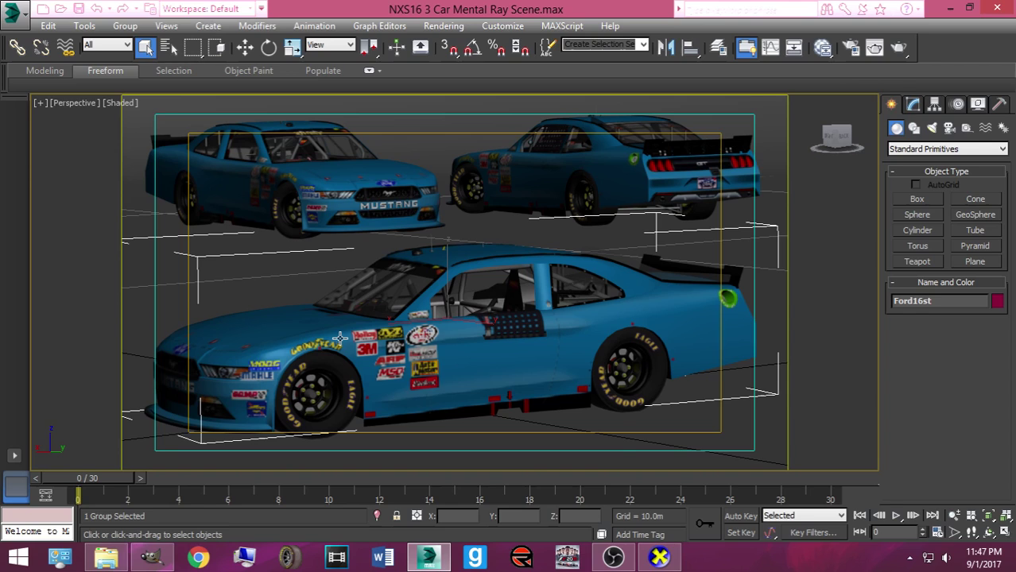
key("m")
left_click_drag(232, 420, 285, 420)
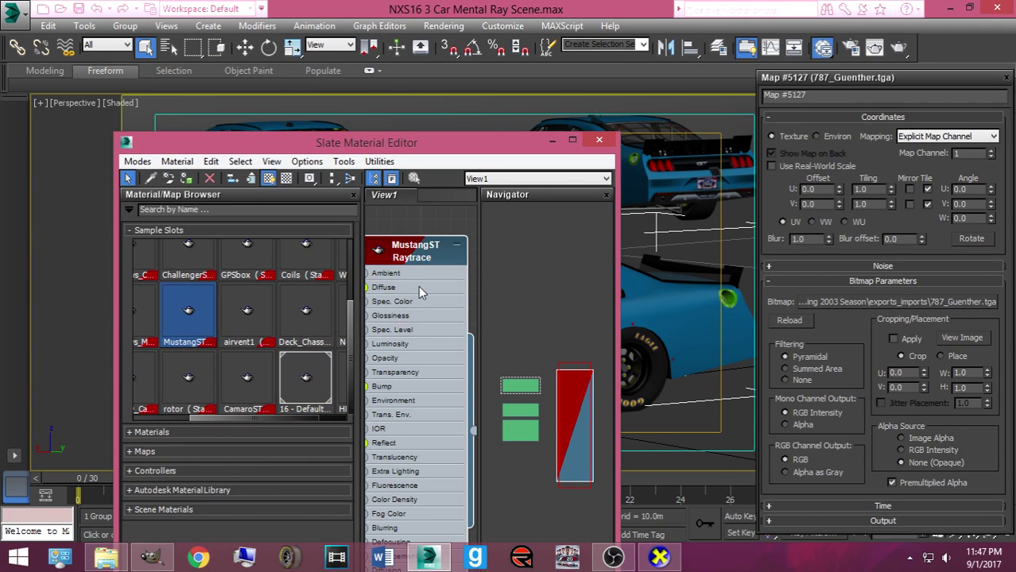
left_click(810, 303)
left_click(540, 163)
key("Return")
left_click(786, 321)
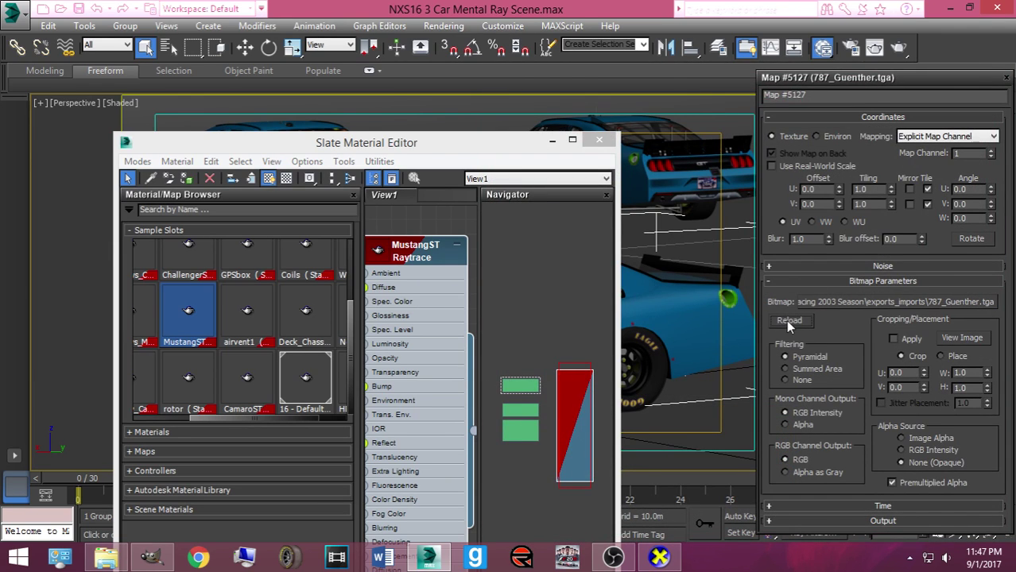
left_click_drag(477, 143, 267, 182)
left_click(151, 556)
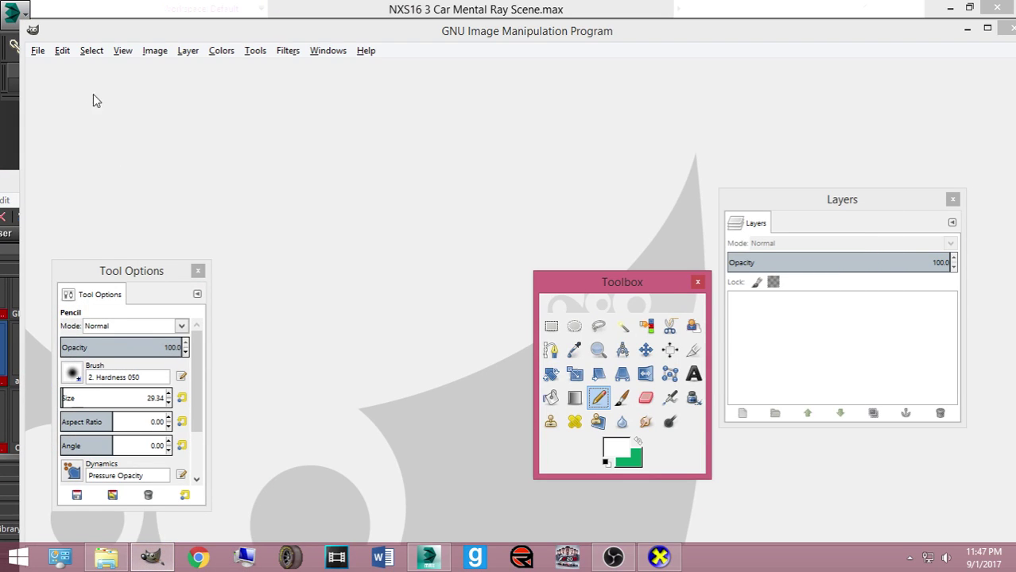
Reopen the recent 787B.xcf livery and hide its grey overlay layer
left_click(37, 53)
mouse_move(86, 154)
left_click(230, 151)
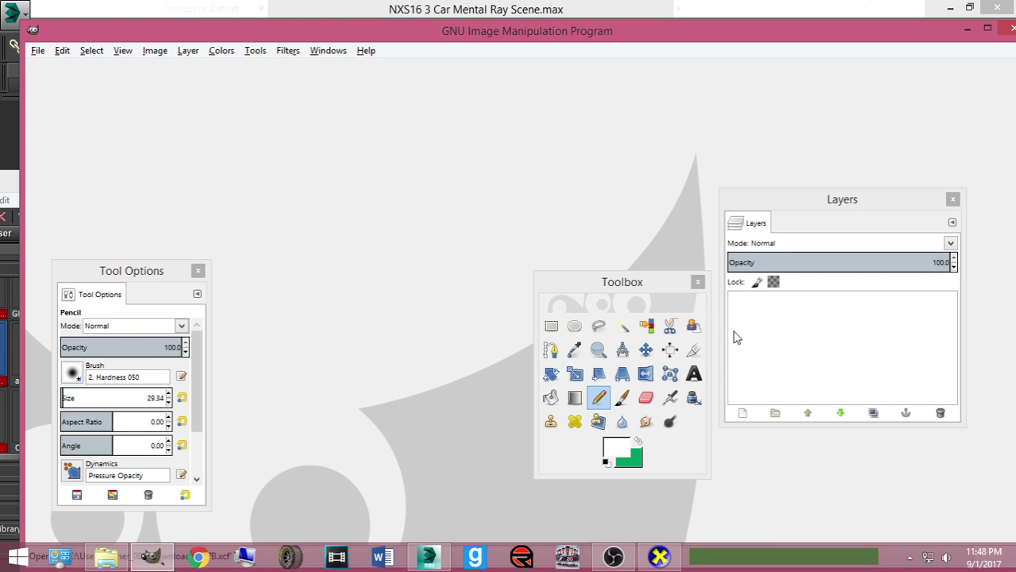
scroll(834, 350, "up", 5)
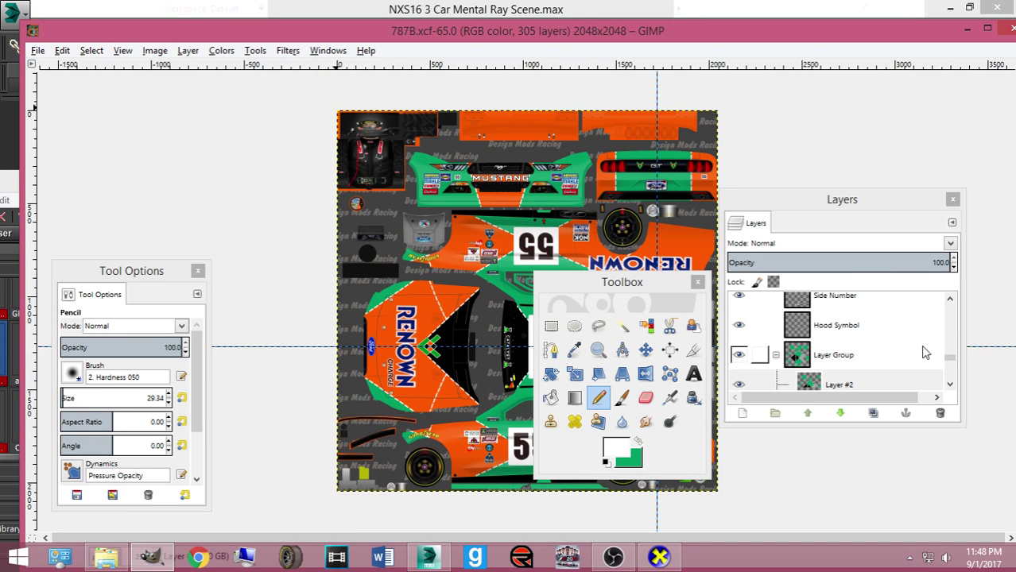
left_click(948, 361)
scroll(948, 361, "up", 10)
left_click(738, 367)
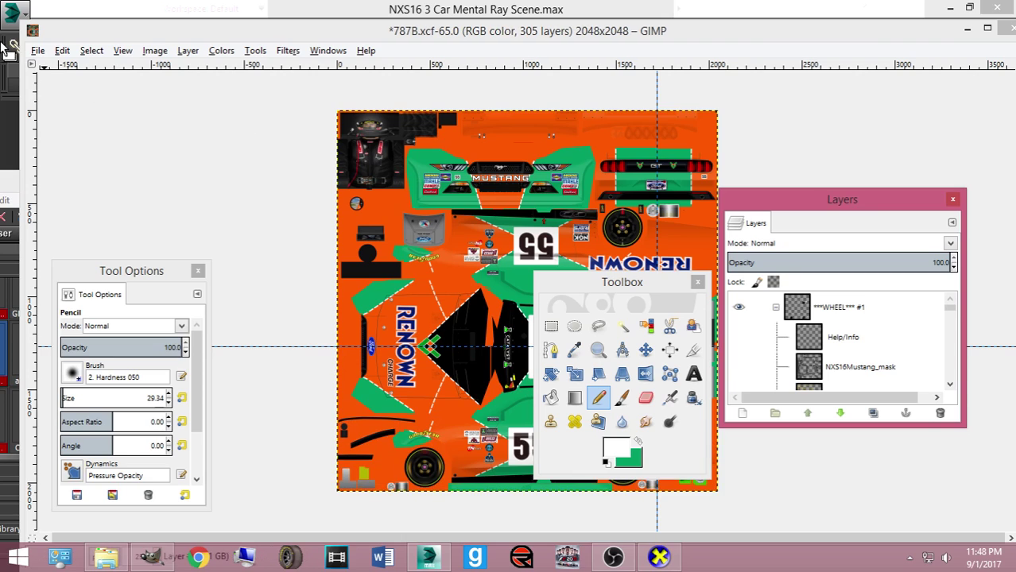
Export the livery over Mustang2016ST.bmp in DMRNXS16Mustang_xfiles as BMP, then return to 3ds Max
left_click(38, 50)
left_click(70, 249)
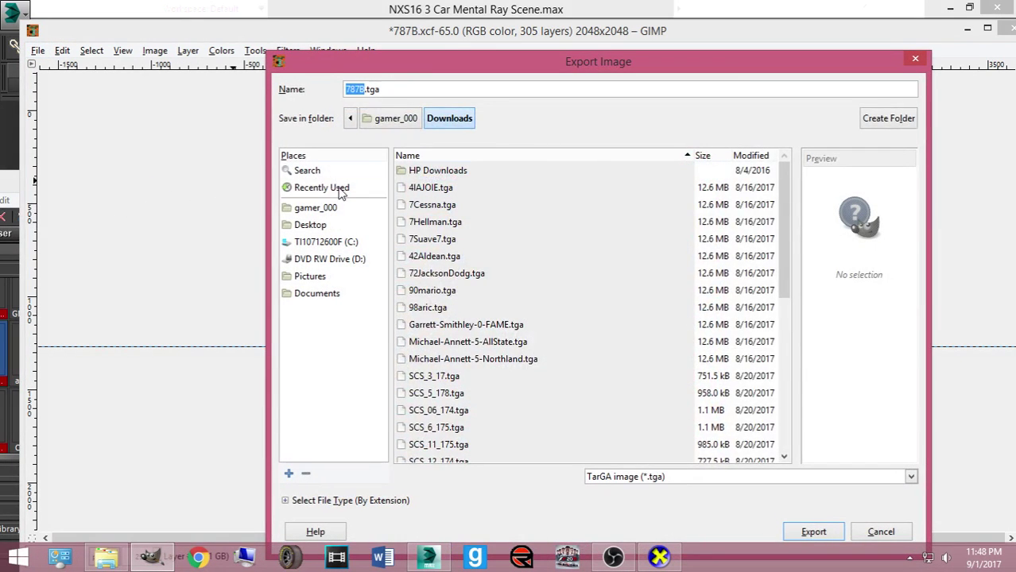
double_click(429, 307)
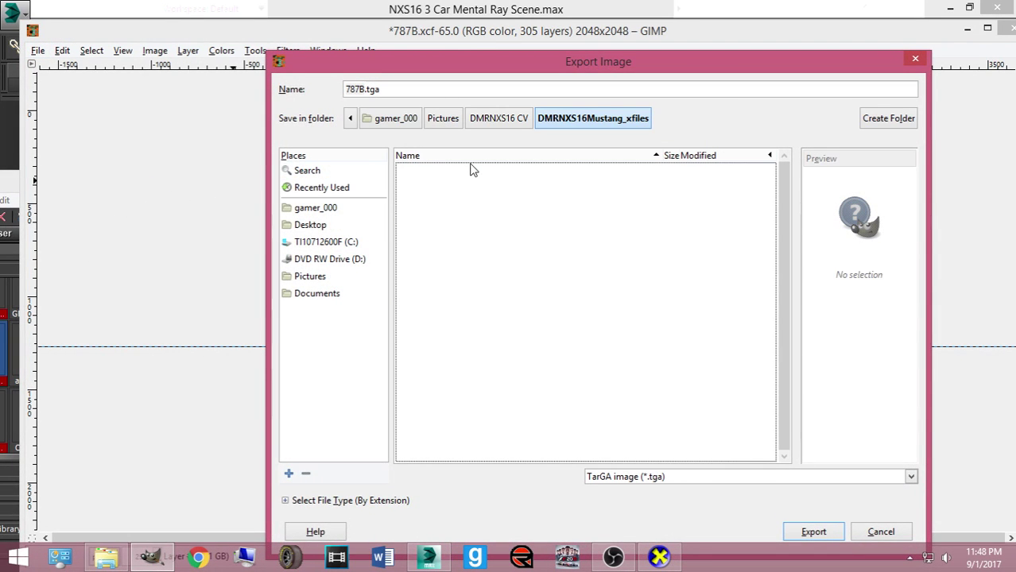
left_click(723, 477)
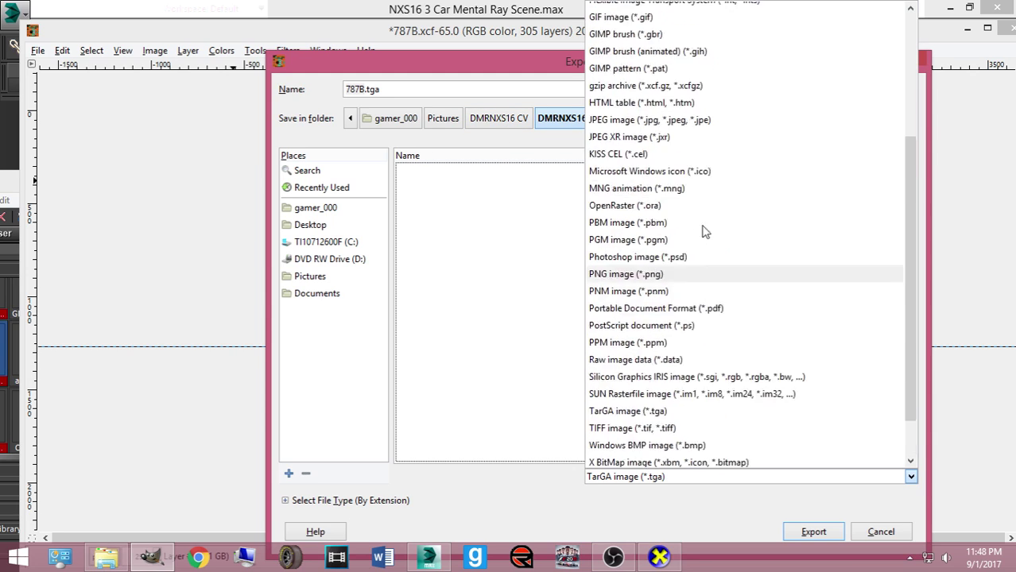
left_click(619, 25)
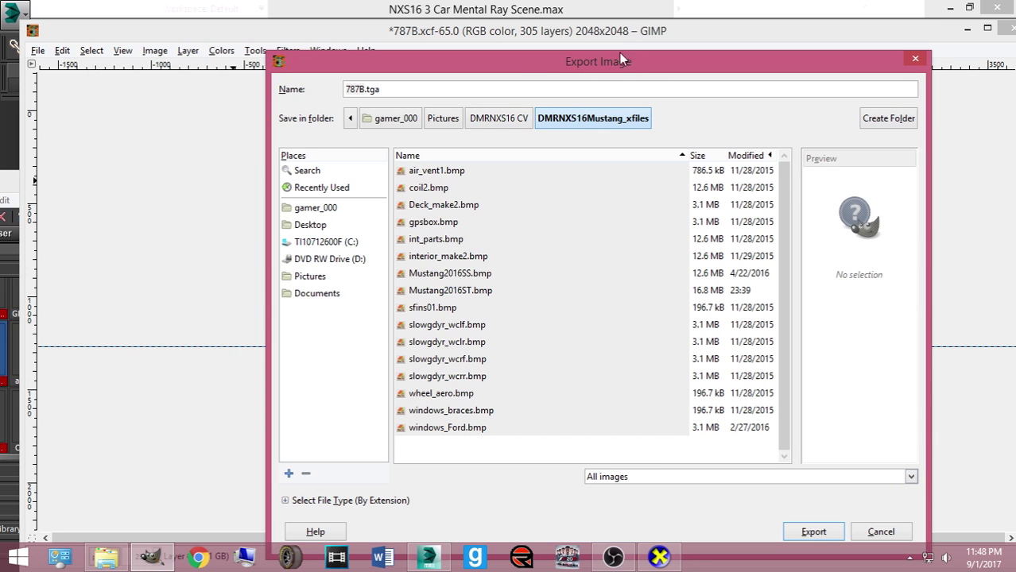
double_click(465, 291)
left_click(620, 378)
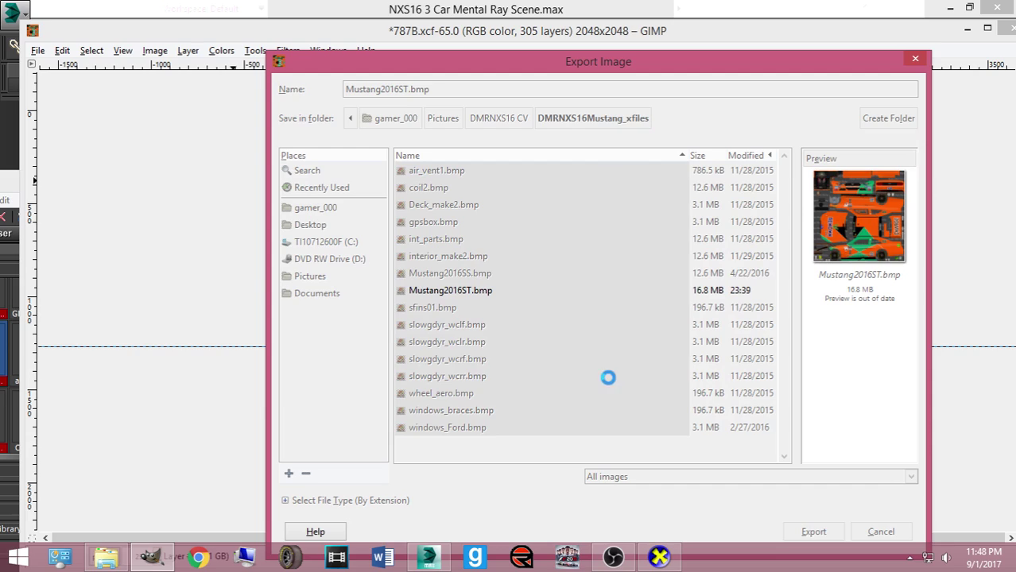
left_click(509, 344)
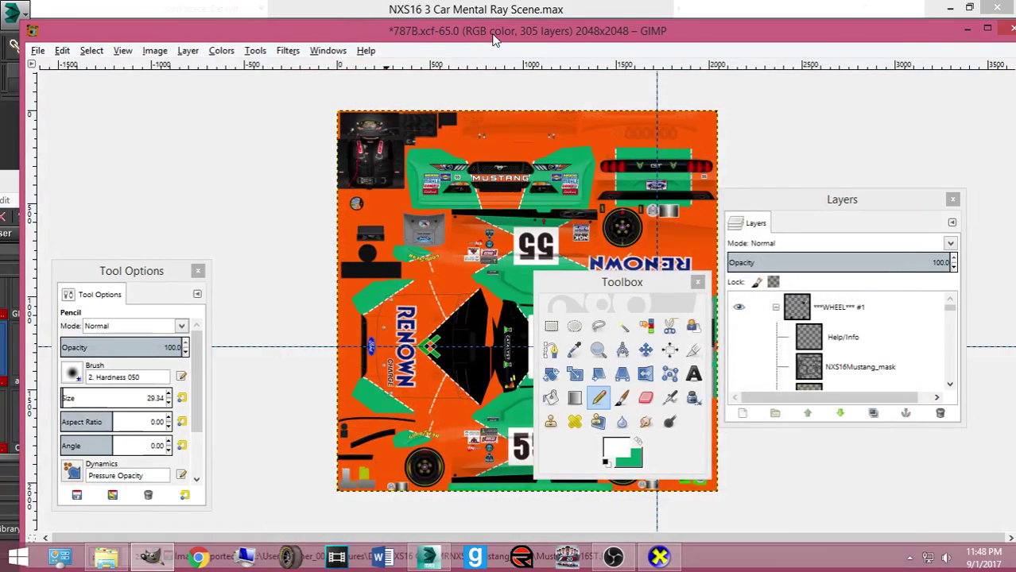
left_click_drag(493, 39, 468, 130)
left_click(807, 93)
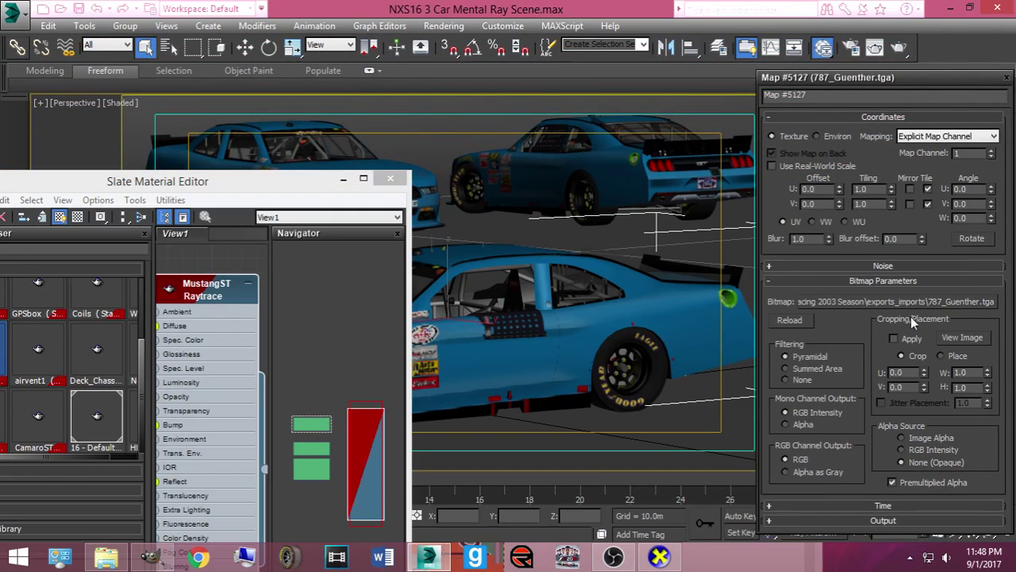
Try loading 787_Guenther.tga for the map, dismiss the file-not-found error, and browse to the Pictures library
left_click(893, 302)
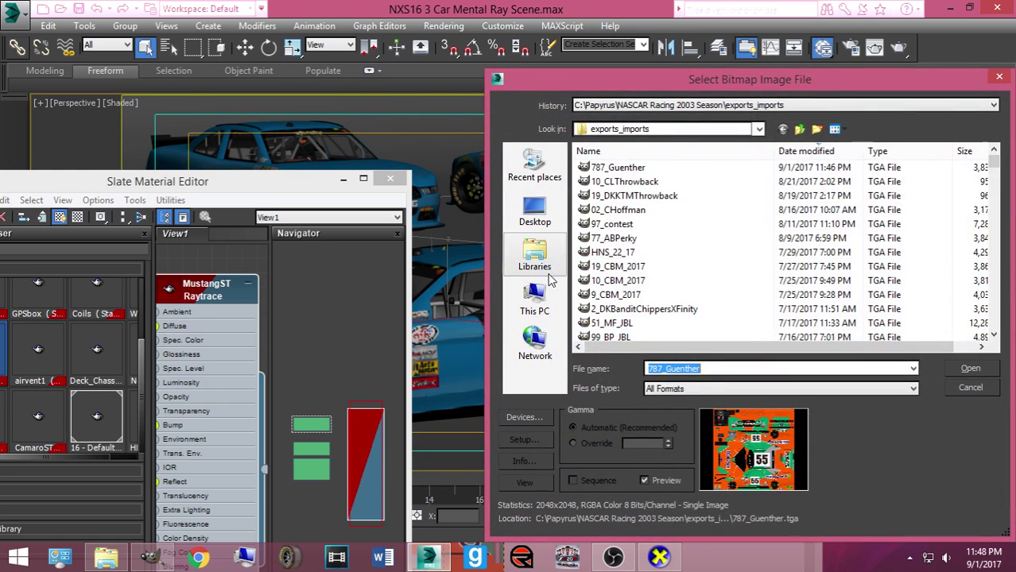
left_click(535, 256)
key("Return")
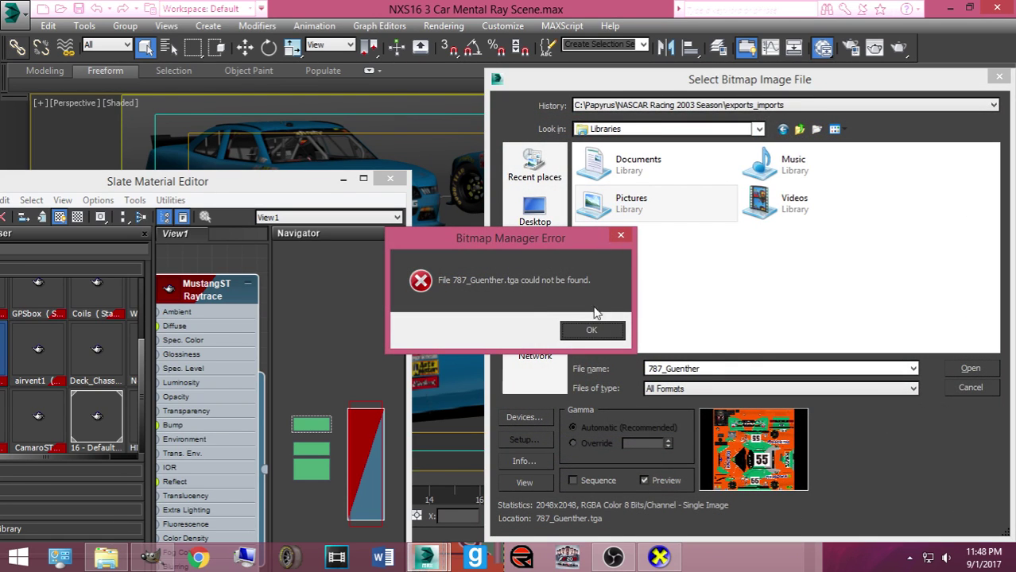
left_click(593, 327)
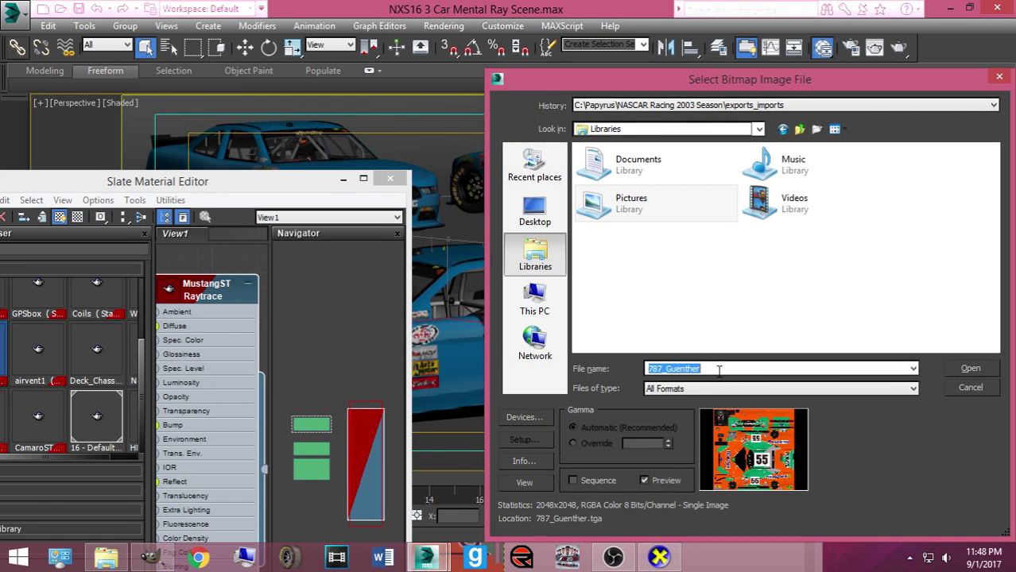
key("BackSpace")
left_click(613, 208)
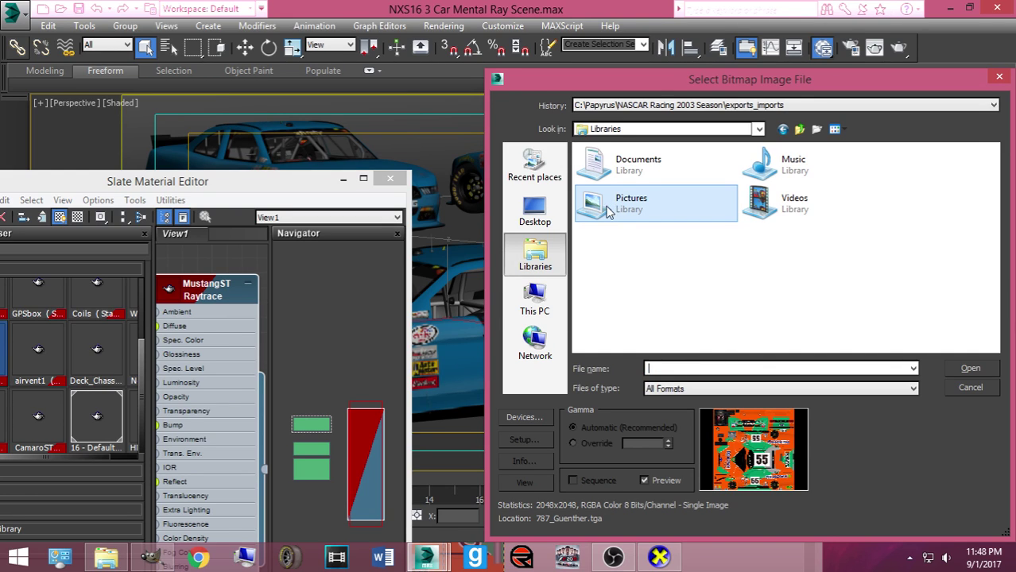
left_click(704, 389)
left_click(671, 169)
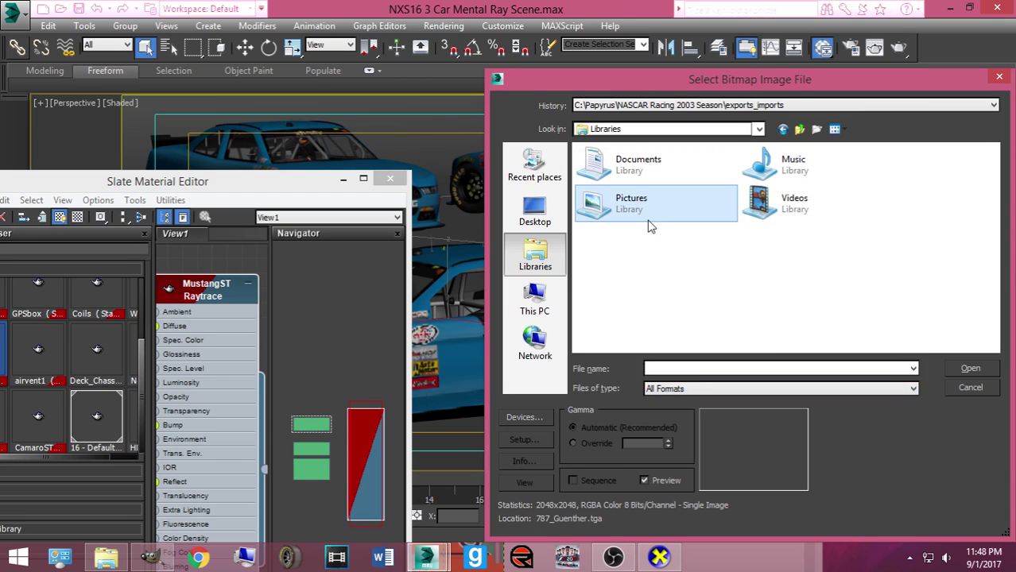
left_click(534, 212)
left_click(535, 256)
double_click(601, 208)
Browse into the DMR NXS16 3 Car Mental Ray Scene folder and preview the Camaro2016ST texture
scroll(731, 253, "down", 2)
scroll(738, 251, "up", 1)
scroll(739, 251, "down", 1)
scroll(765, 248, "up", 1)
scroll(772, 286, "down", 1)
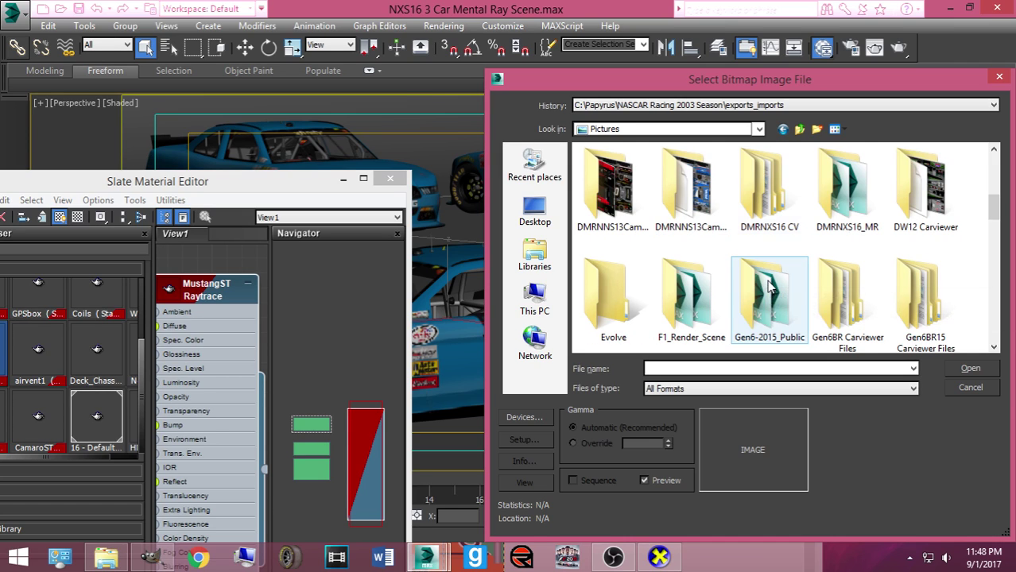
scroll(763, 298, "down", 1)
scroll(763, 300, "down", 2)
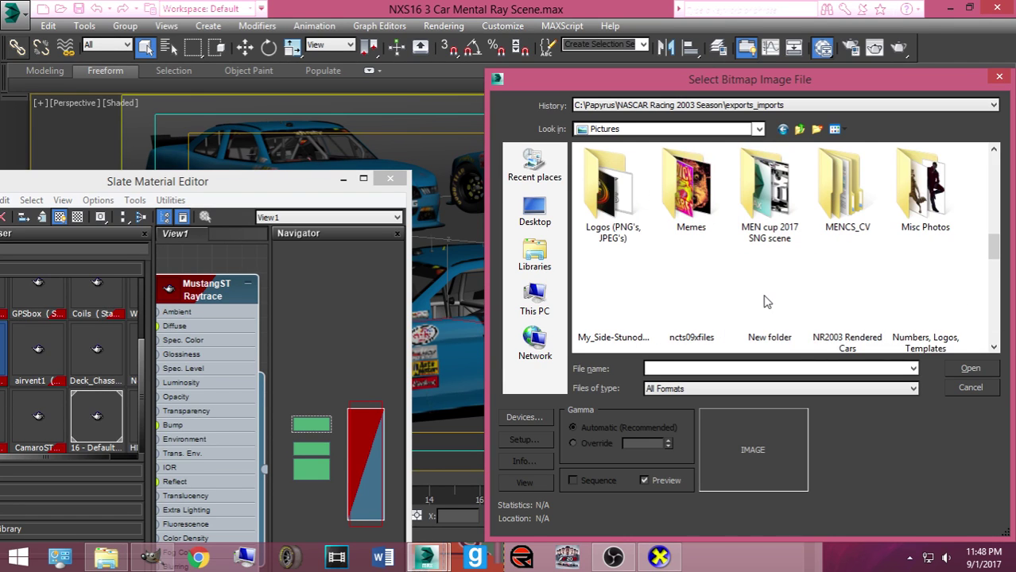
scroll(761, 294, "up", 3)
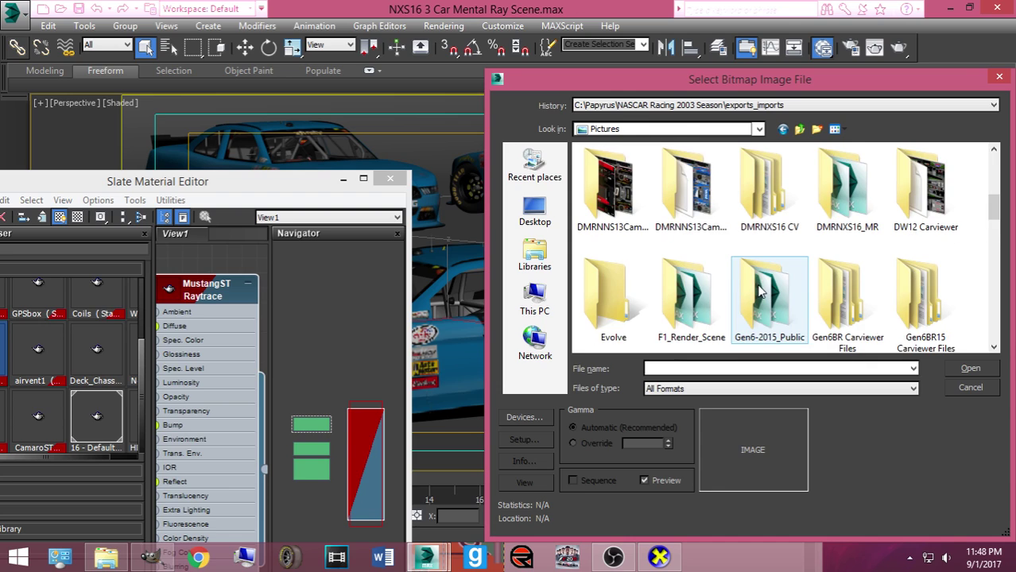
scroll(739, 276, "down", 2)
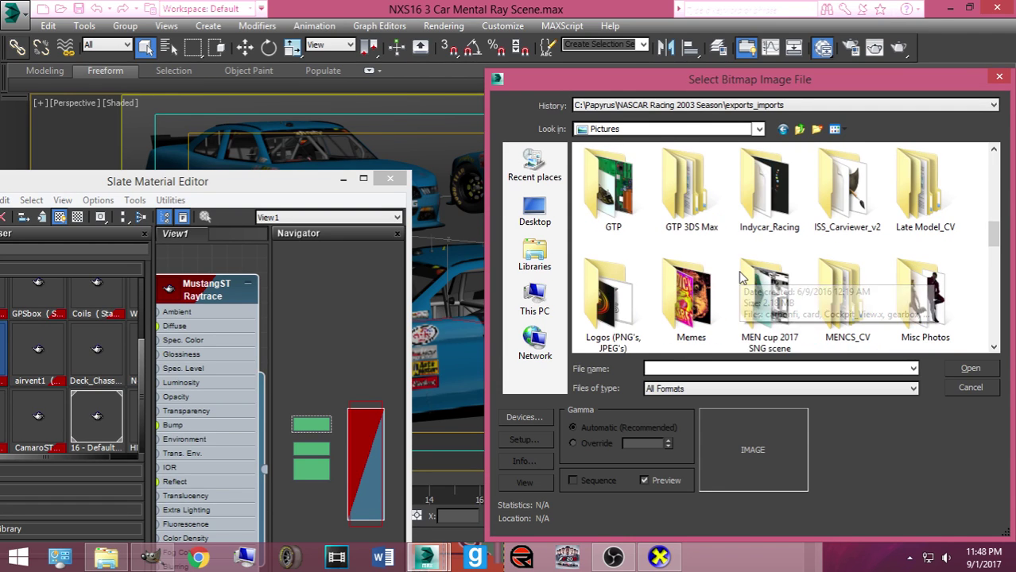
scroll(823, 291, "down", 1)
scroll(865, 309, "down", 1)
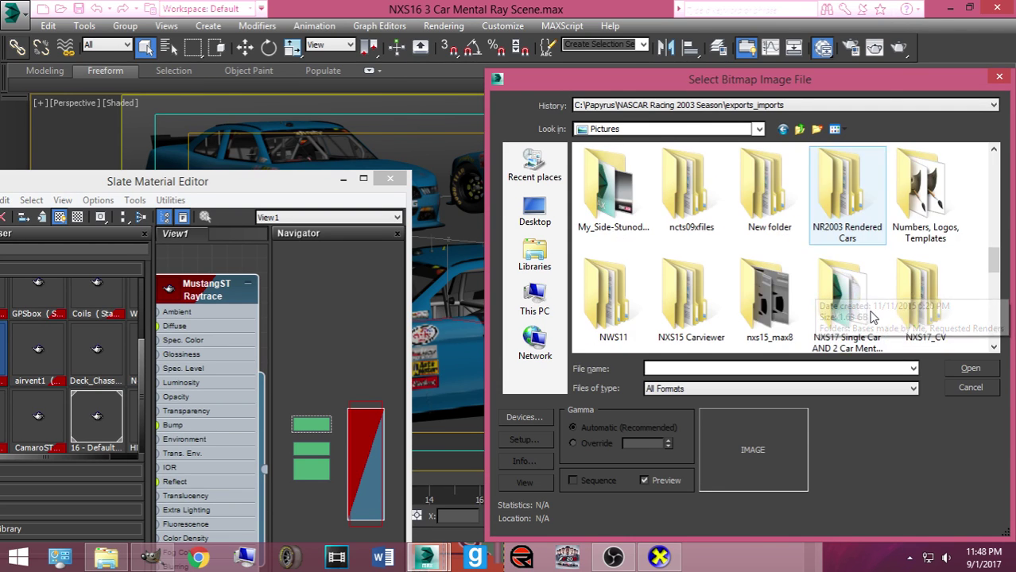
scroll(863, 311, "down", 1)
scroll(863, 311, "down", 1)
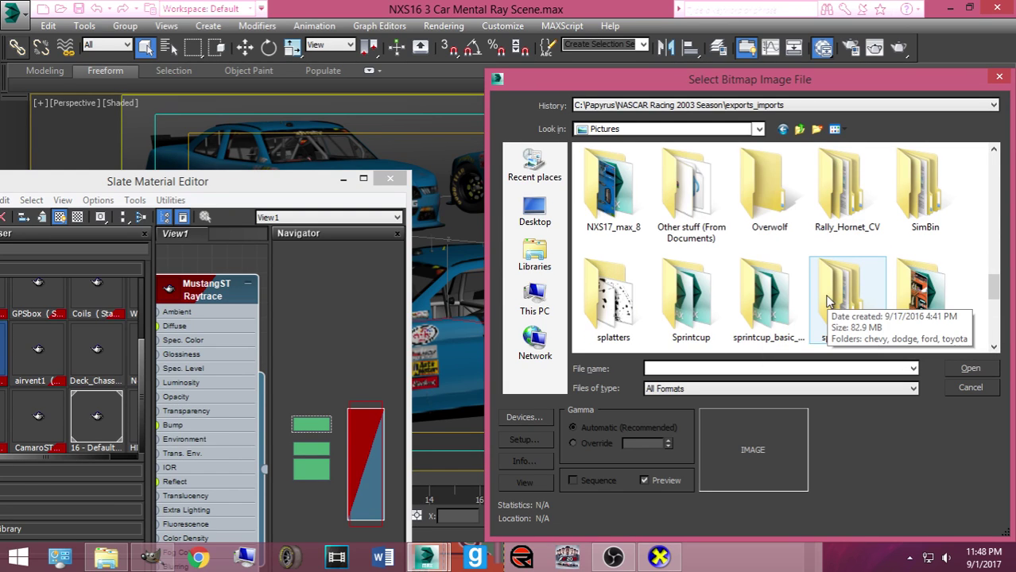
scroll(826, 305, "down", 2)
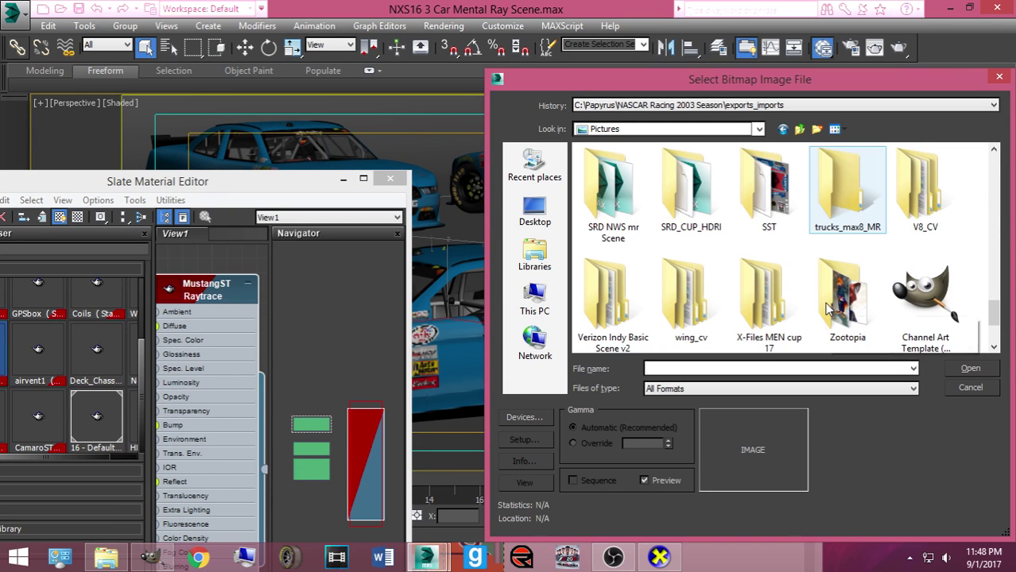
scroll(827, 309, "down", 1)
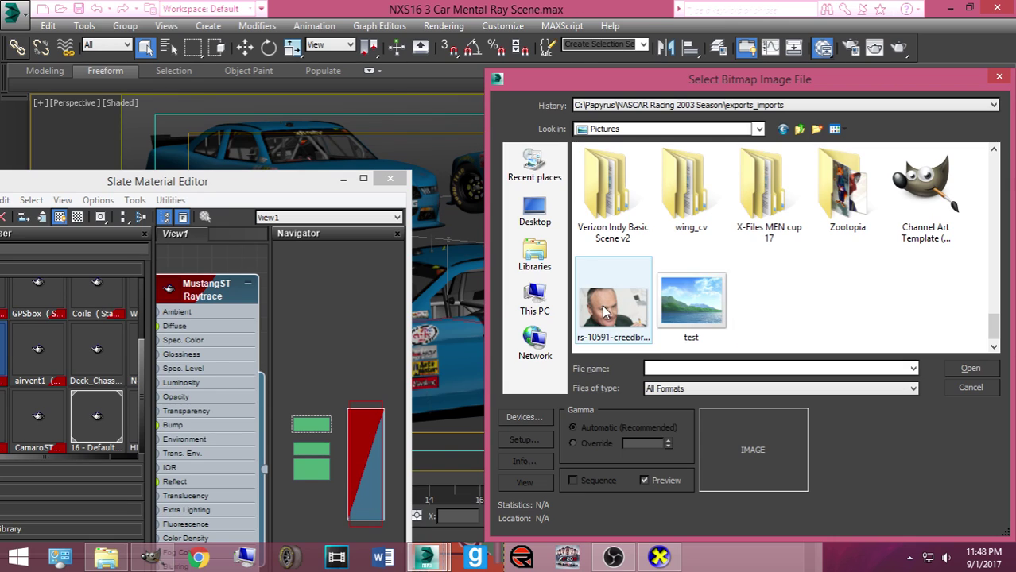
scroll(692, 302, "up", 5)
scroll(784, 283, "up", 2)
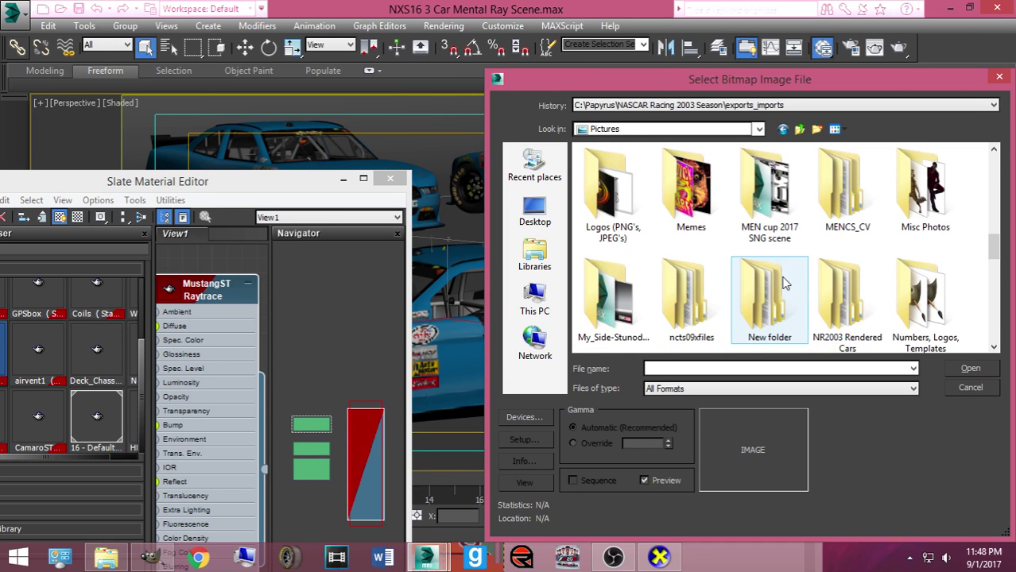
scroll(755, 286, "up", 1)
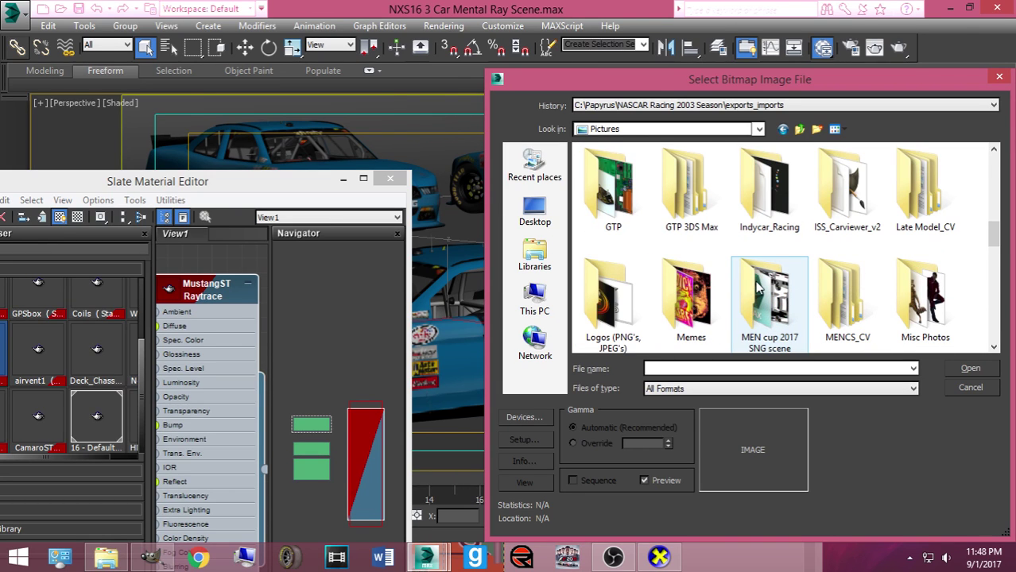
scroll(755, 288, "up", 1)
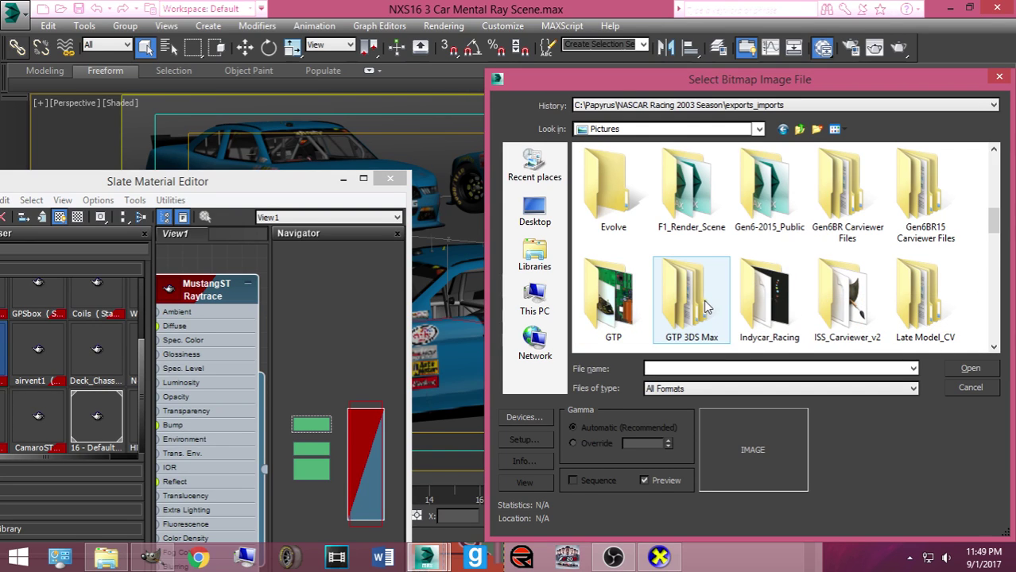
scroll(719, 299, "up", 2)
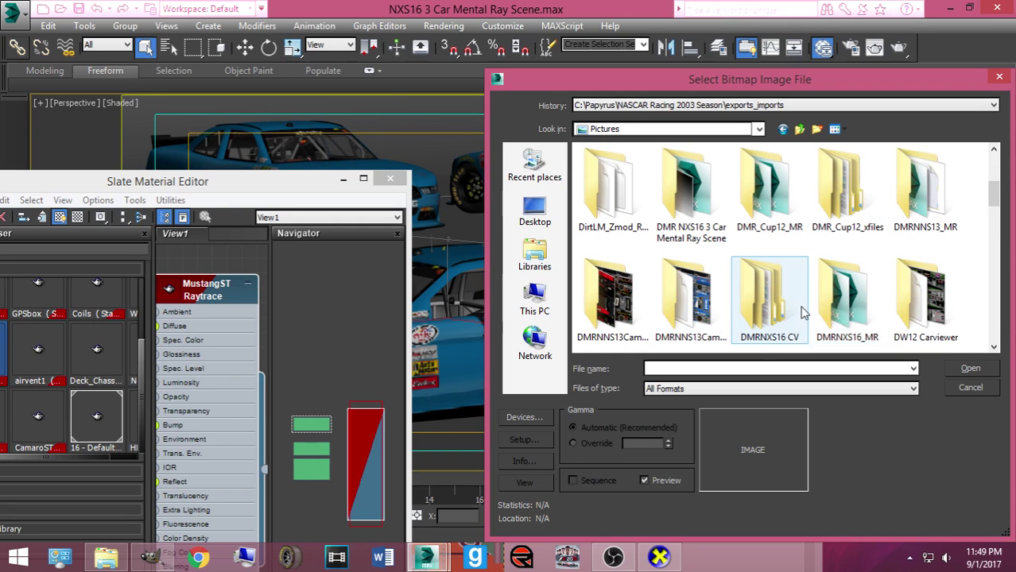
scroll(795, 306, "up", 1)
double_click(696, 308)
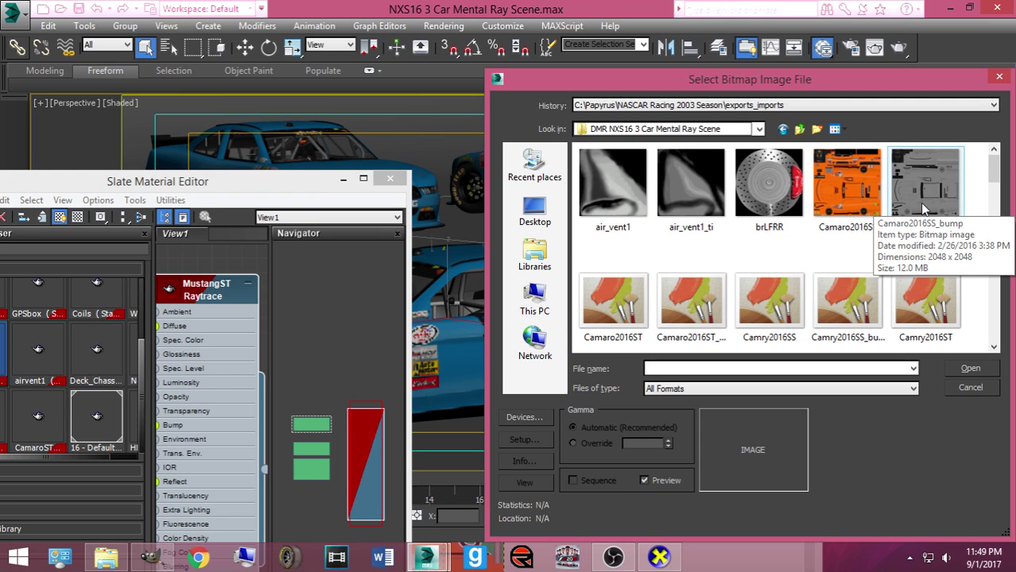
left_click(633, 303)
scroll(634, 303, "down", 1)
scroll(630, 291, "up", 1)
scroll(628, 274, "down", 1)
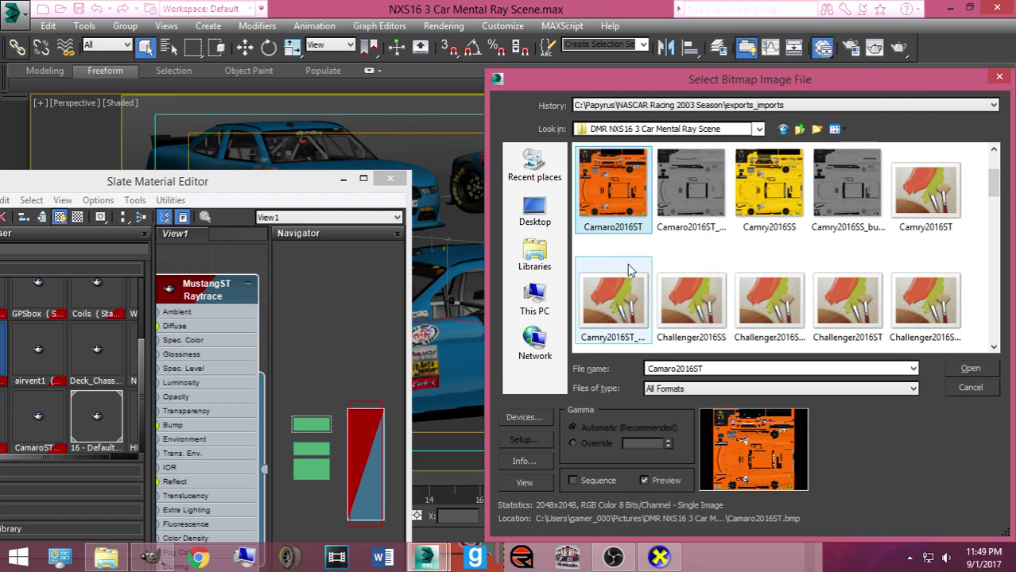
scroll(811, 238, "down", 1)
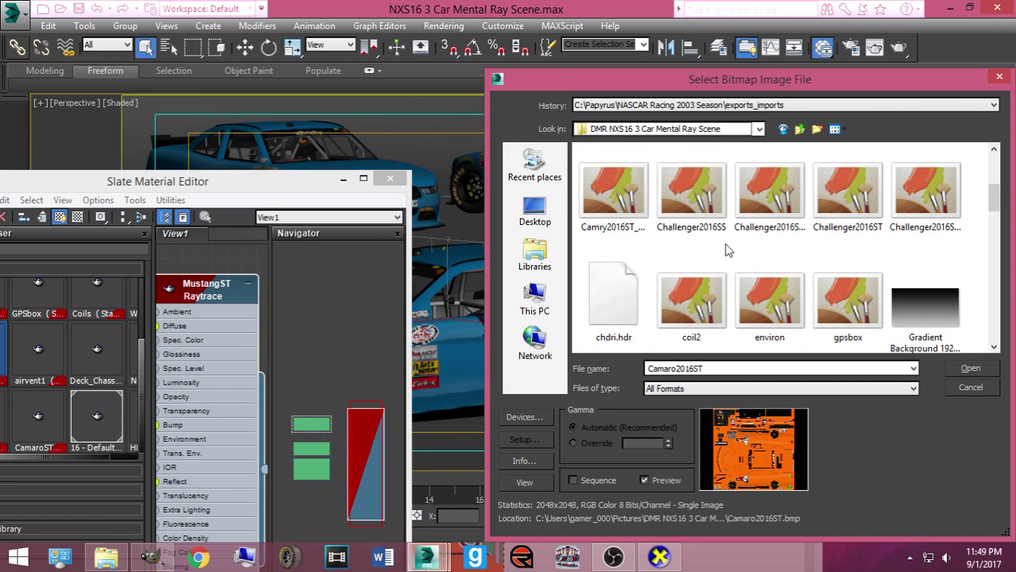
scroll(793, 227, "up", 1)
scroll(843, 243, "down", 1)
scroll(826, 250, "down", 2)
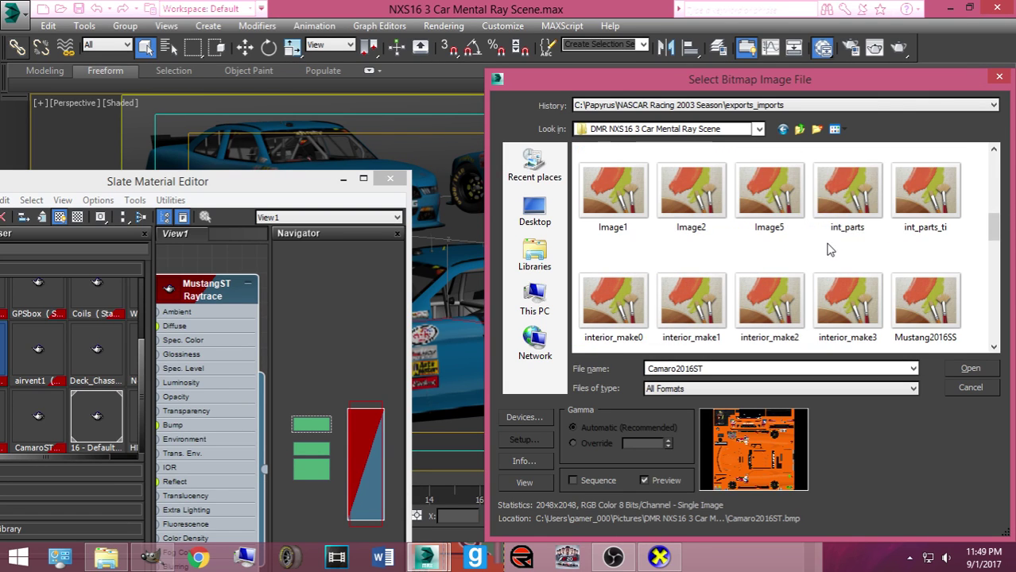
scroll(827, 250, "down", 1)
Preview the Mustang2016ST texture, cancel the file choice, and reload 787_Guenther.tga on Map #5127
left_click(698, 285)
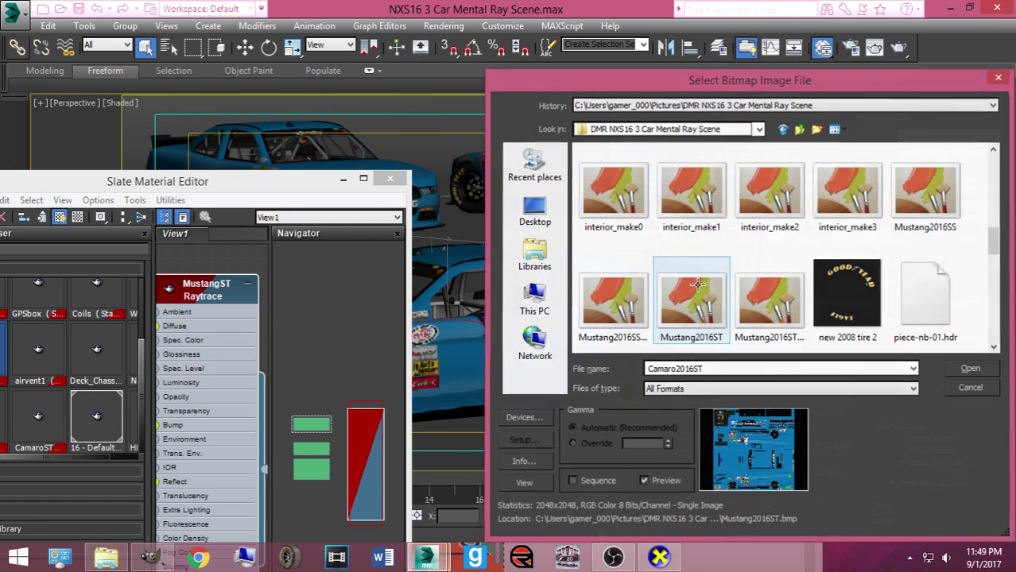
key("Escape")
left_click(790, 321)
Rearrange the Slate Material Editor panels, then close the editor
left_click_drag(334, 183, 684, 187)
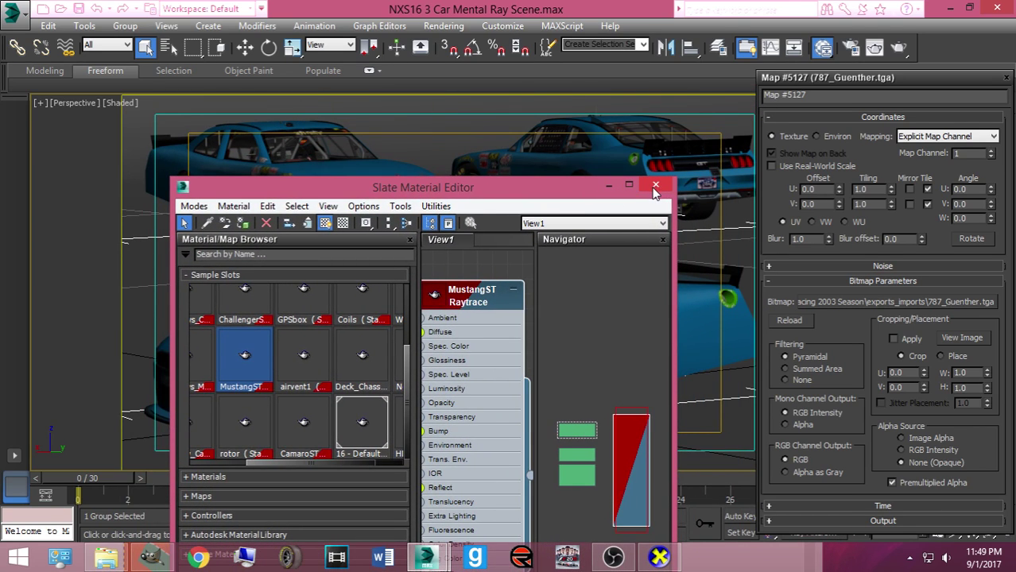
left_click_drag(302, 460, 223, 463)
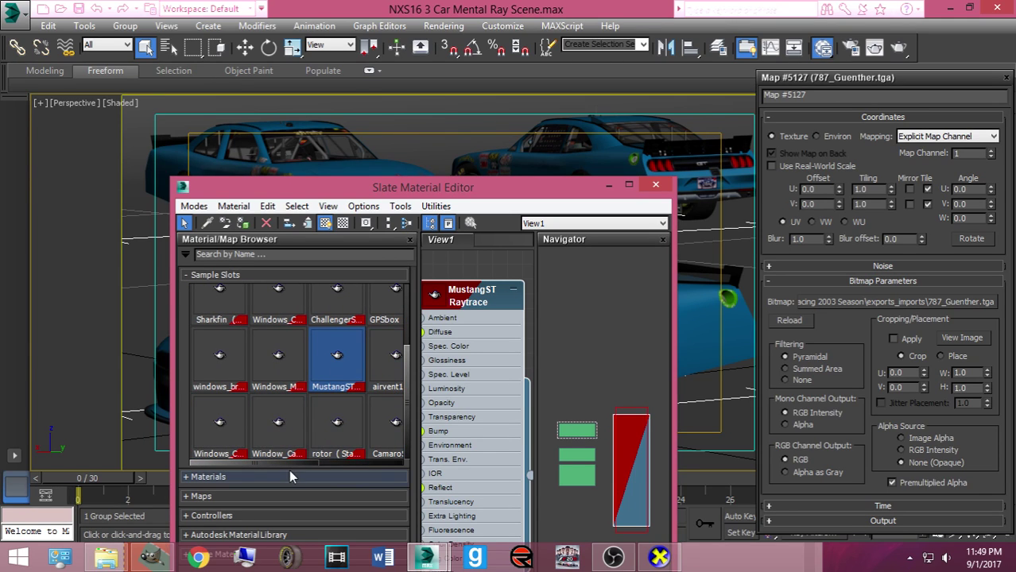
left_click_drag(281, 464, 385, 464)
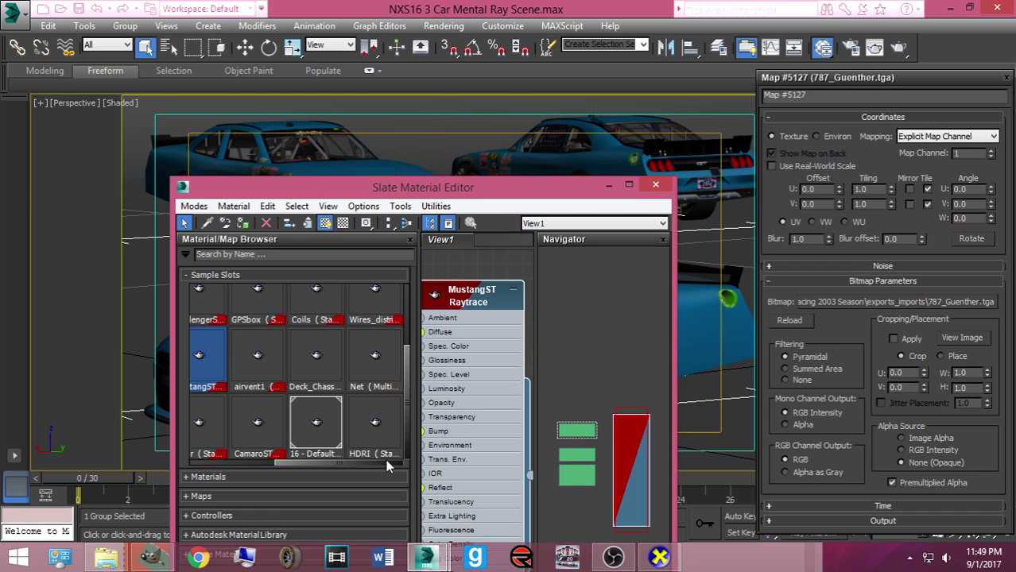
left_click_drag(406, 367, 415, 304)
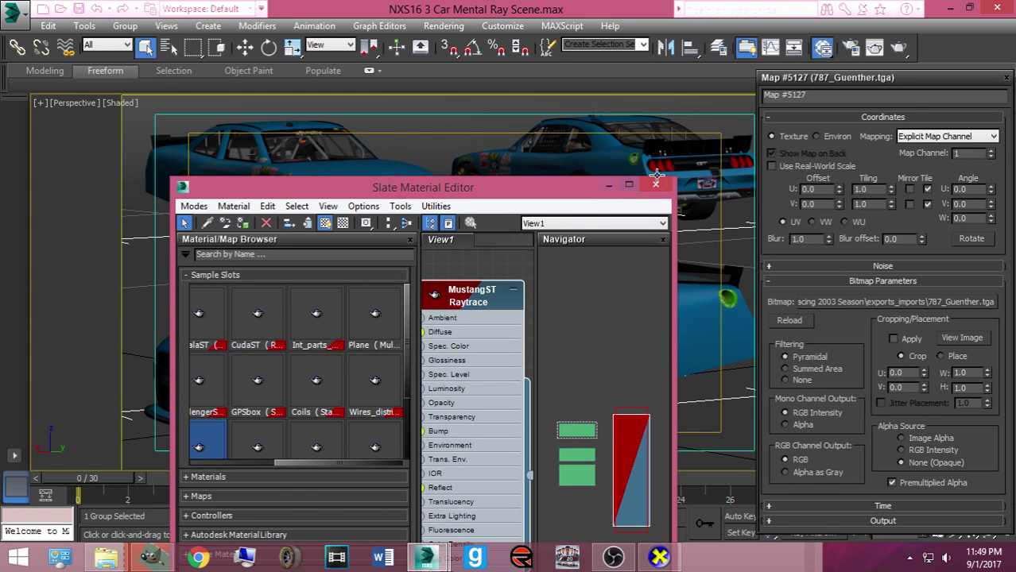
left_click(655, 184)
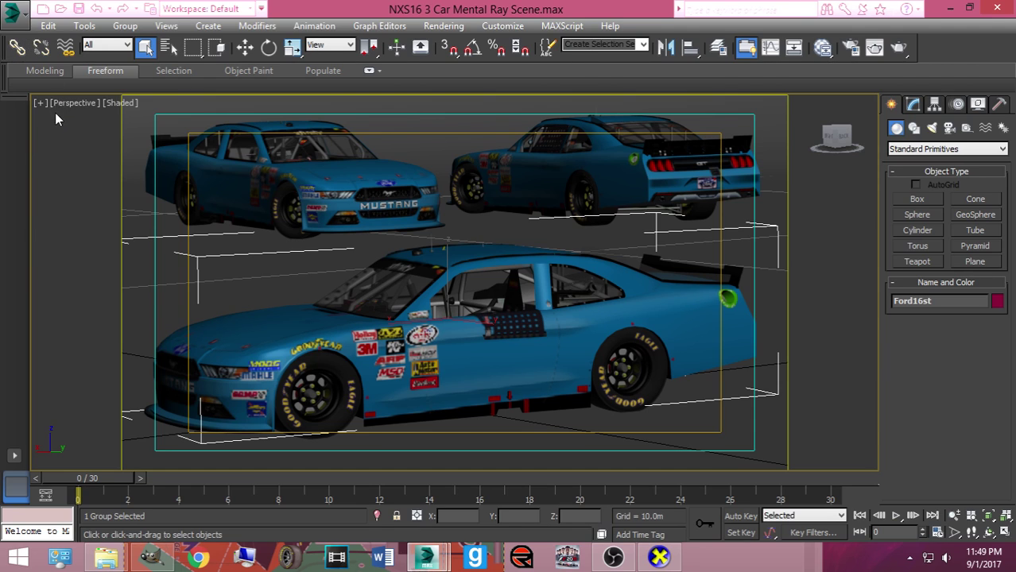
Open another scene without saving the current one, navigating to the DMRNNS scenes folder
left_click(12, 12)
left_click(42, 106)
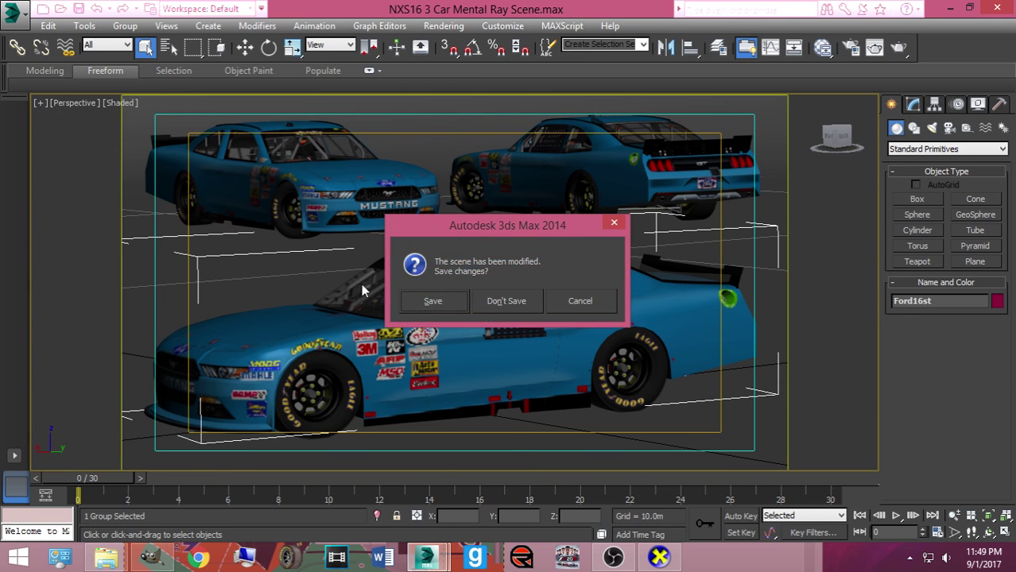
left_click(485, 298)
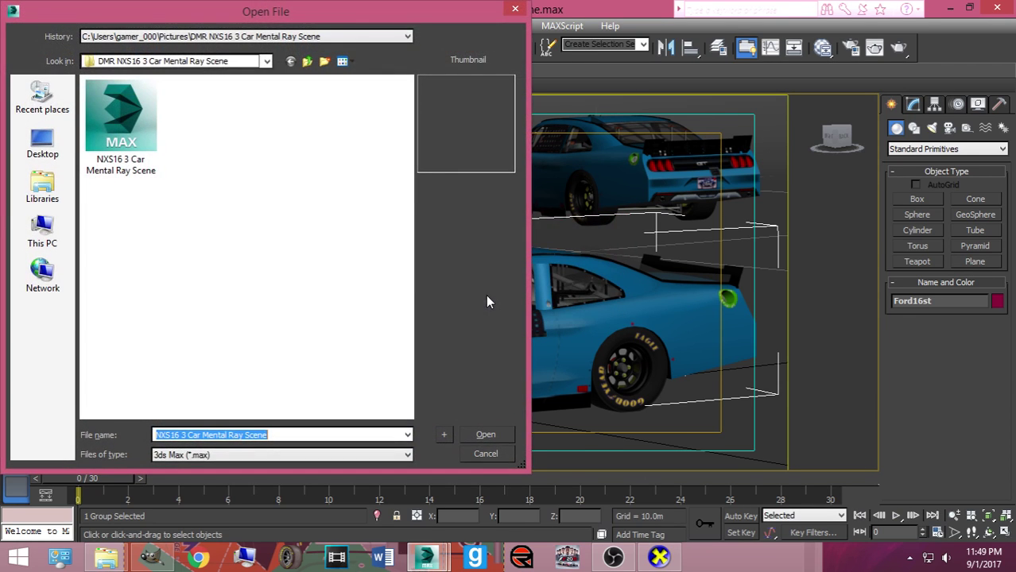
left_click(26, 201)
double_click(104, 136)
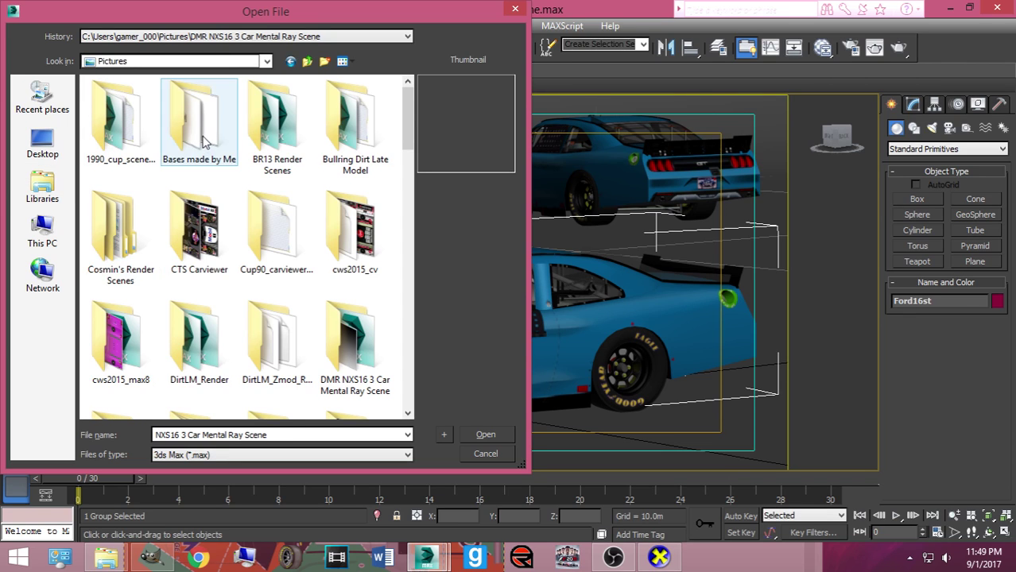
double_click(119, 226)
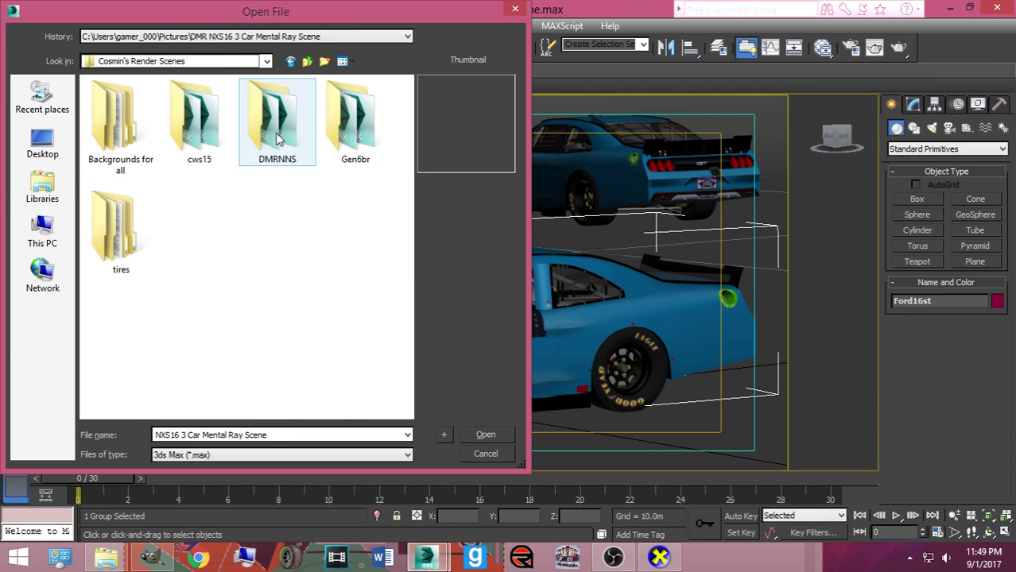
double_click(278, 139)
Compare the Iowa, Mid-Ohio and Road America scenes, then open DMRnns13_roadamerica
left_click(197, 136)
left_click(288, 138)
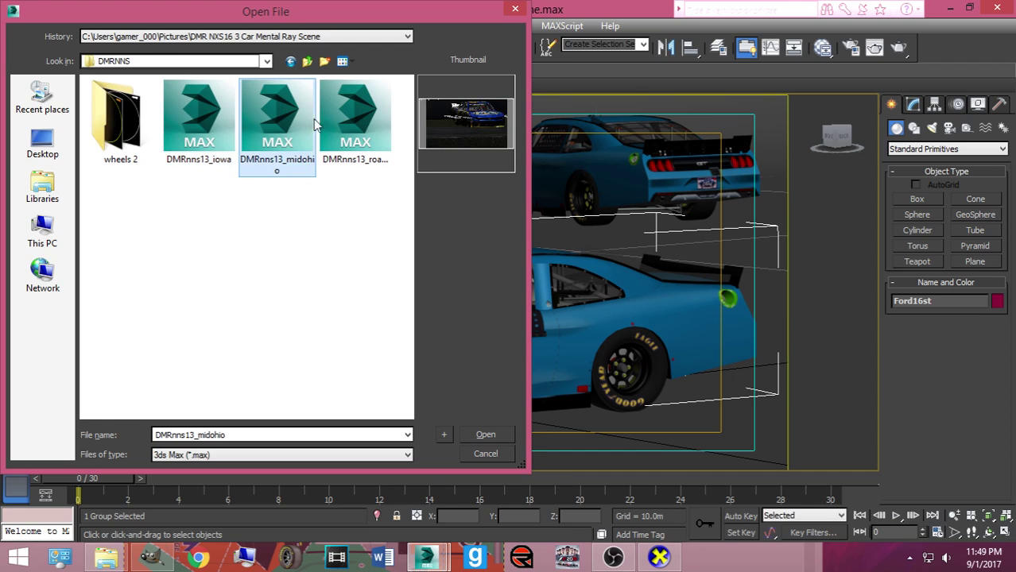
left_click(329, 120)
left_click(272, 123)
left_click(312, 118)
left_click(206, 130)
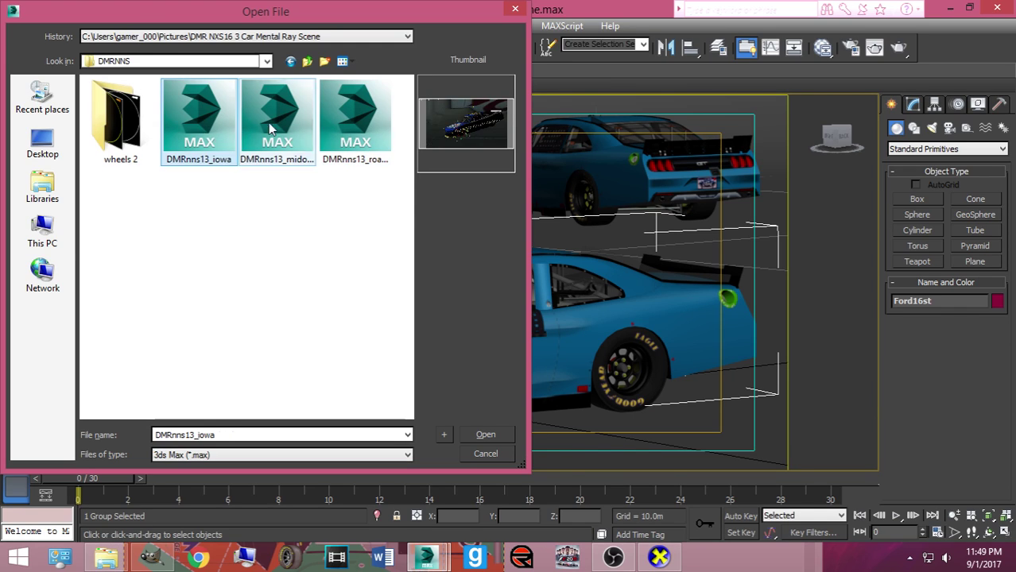
left_click(324, 123)
double_click(354, 141)
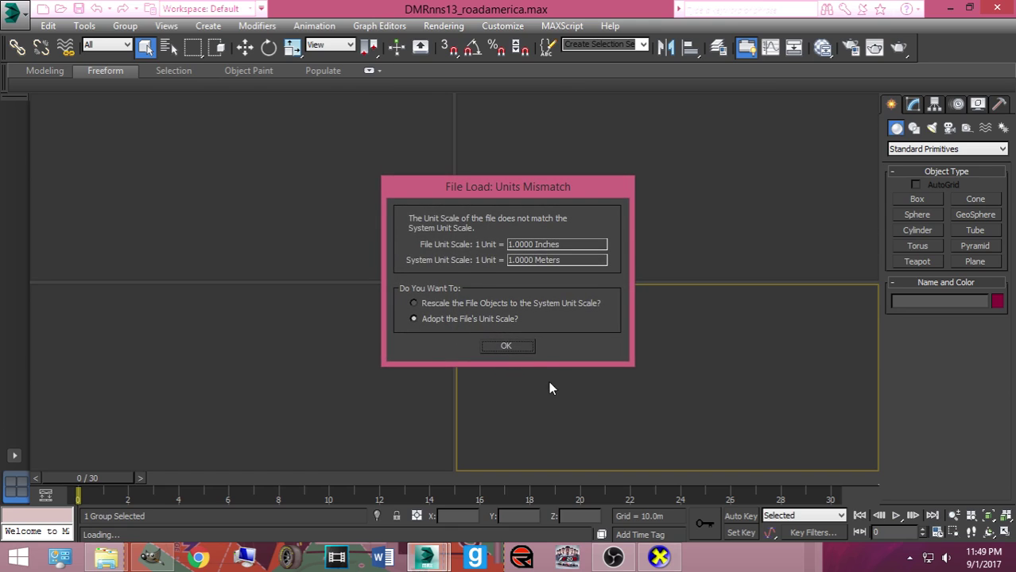
Keep the file's unit scale, skip missing textures, then reopen the Road America scene from recent files
left_click(506, 347)
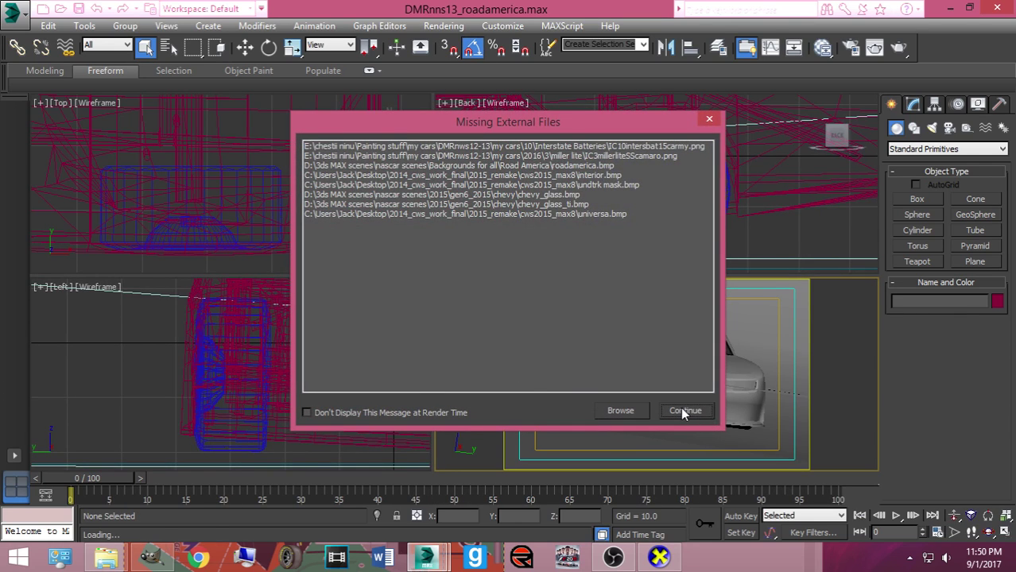
left_click(684, 411)
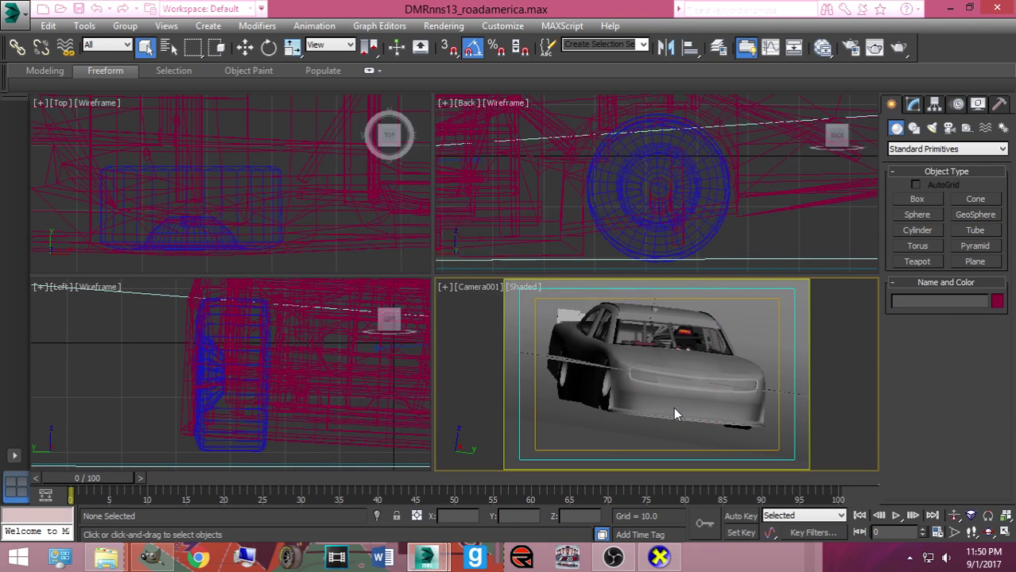
left_click(11, 12)
left_click(143, 97)
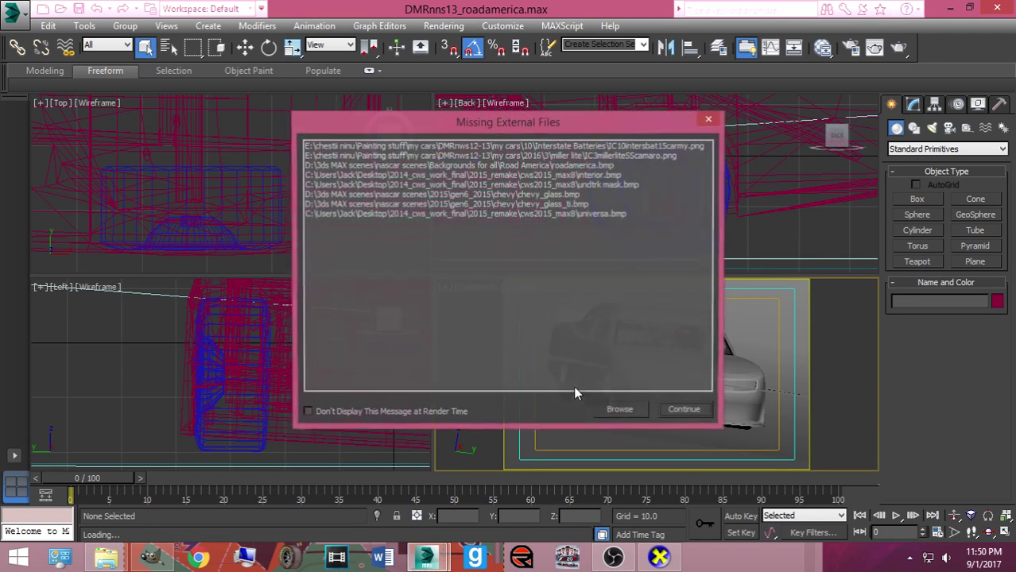
Remove the last external file search path and start adding a new one
left_click(620, 411)
left_click(580, 274)
left_click(668, 210)
left_click(668, 230)
Add the Backgrounds for all\Road America folder as a search path and continue loading the scene
left_click(372, 232)
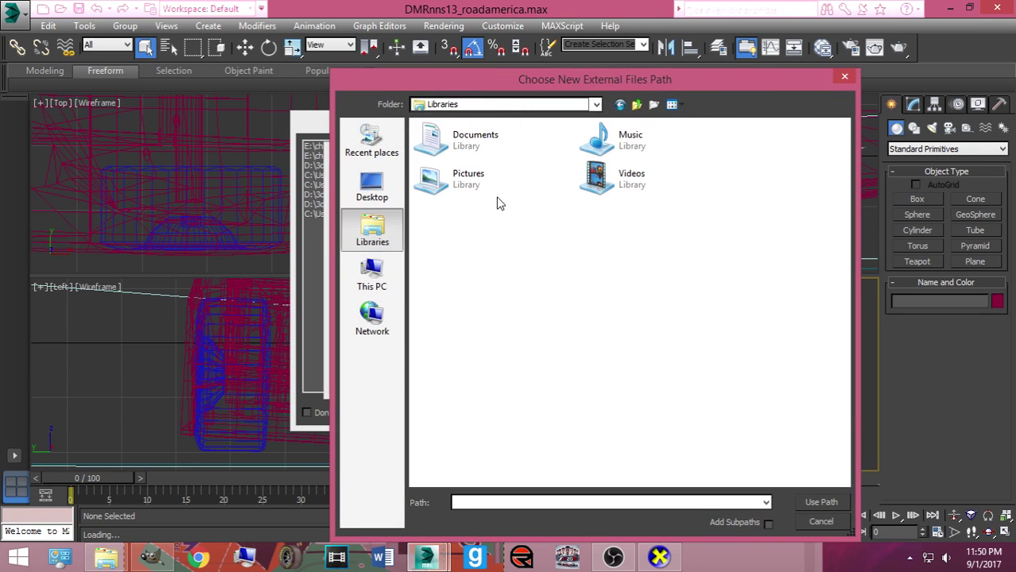
double_click(468, 184)
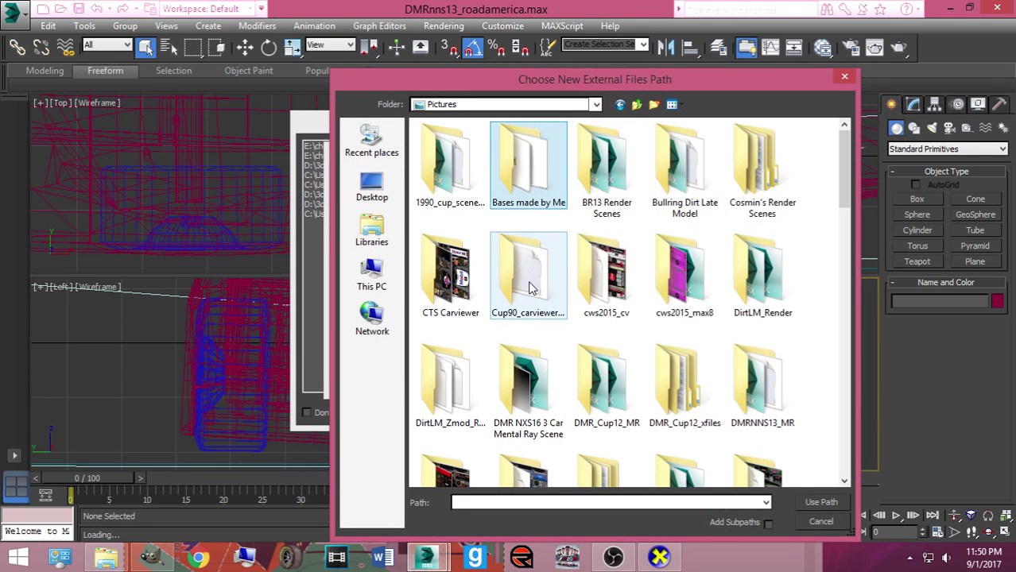
double_click(739, 190)
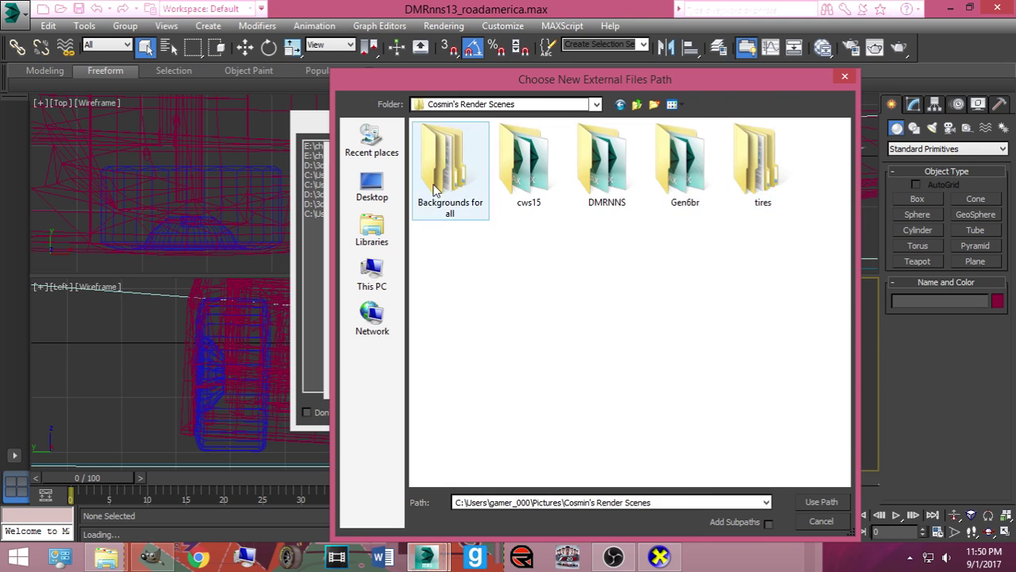
double_click(445, 167)
scroll(645, 287, "down", 3)
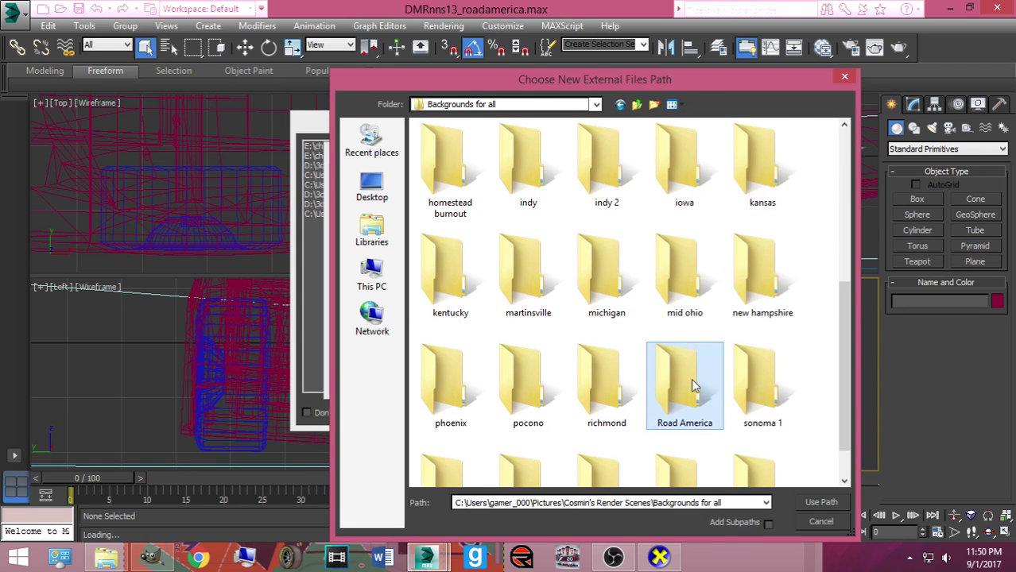
double_click(684, 381)
left_click(454, 176)
left_click(821, 502)
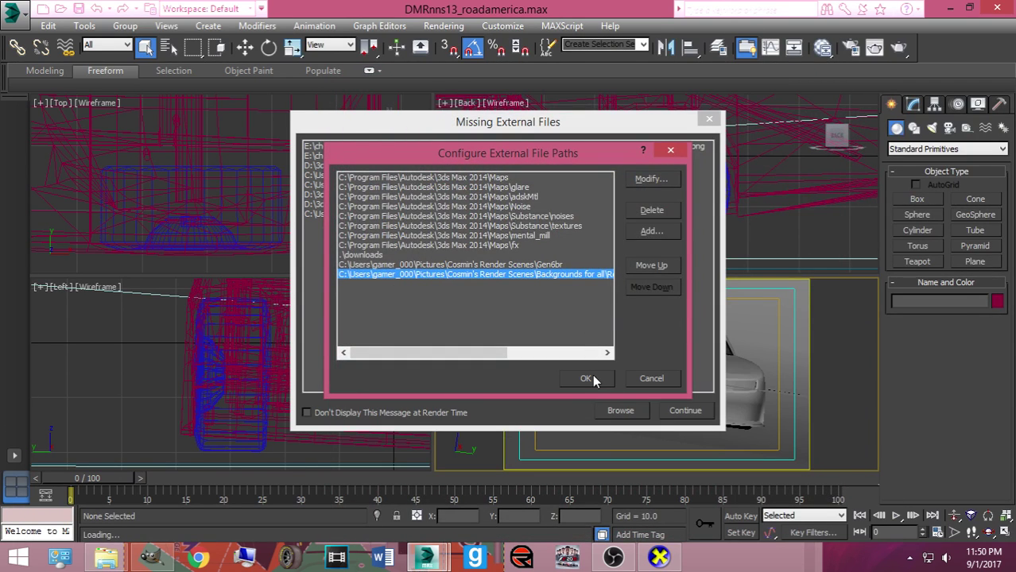
left_click(588, 379)
left_click(674, 411)
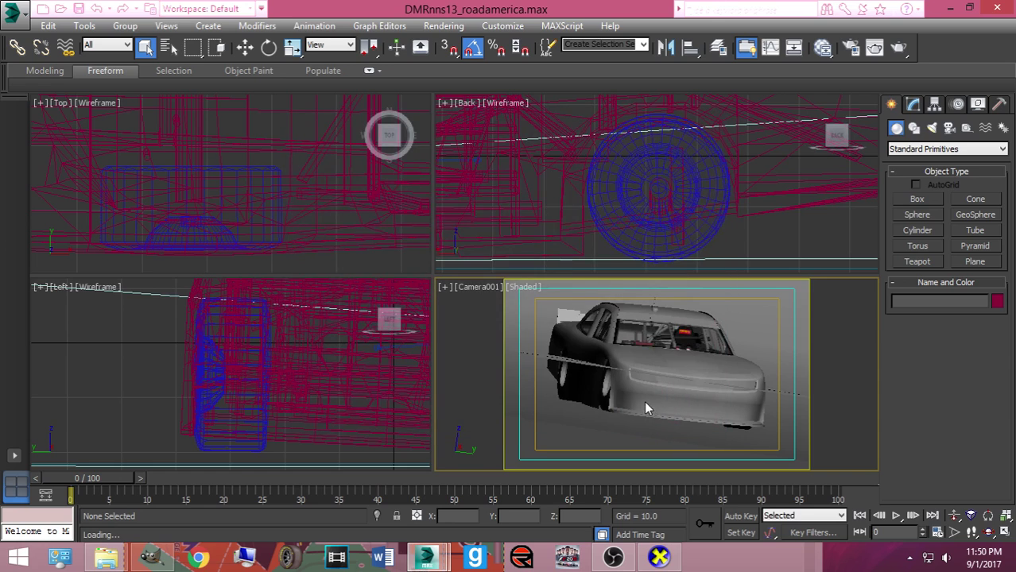
Select the LR object, then unhide the mustang car group by name
right_click(628, 362)
left_click(629, 321)
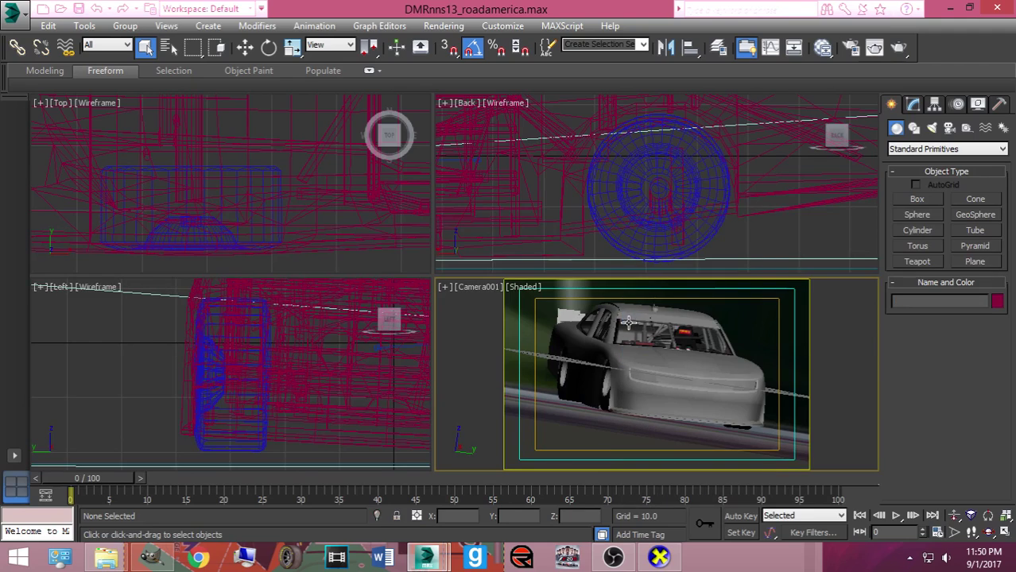
right_click(642, 370)
left_click(619, 340)
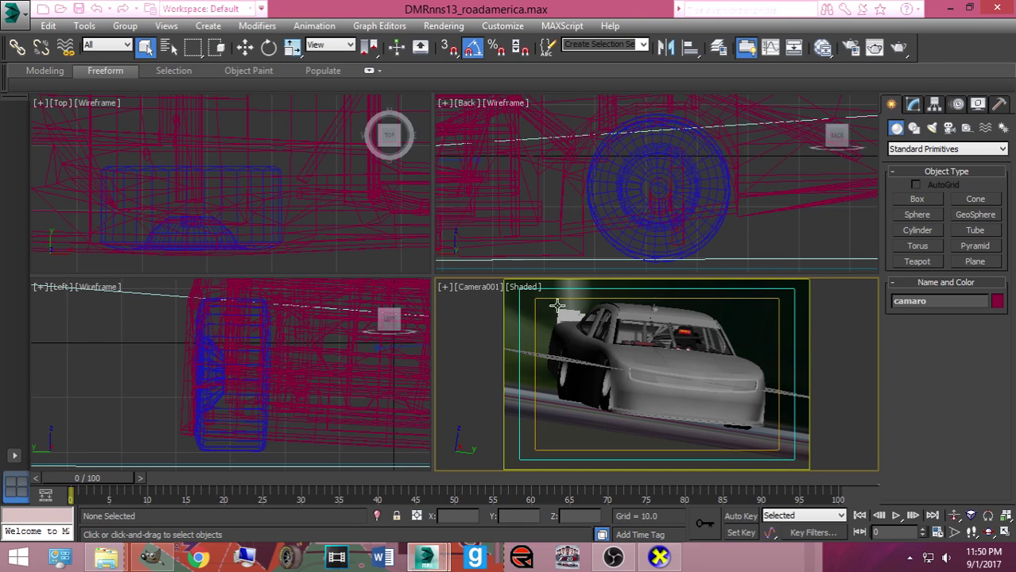
right_click(658, 387)
left_click(843, 342)
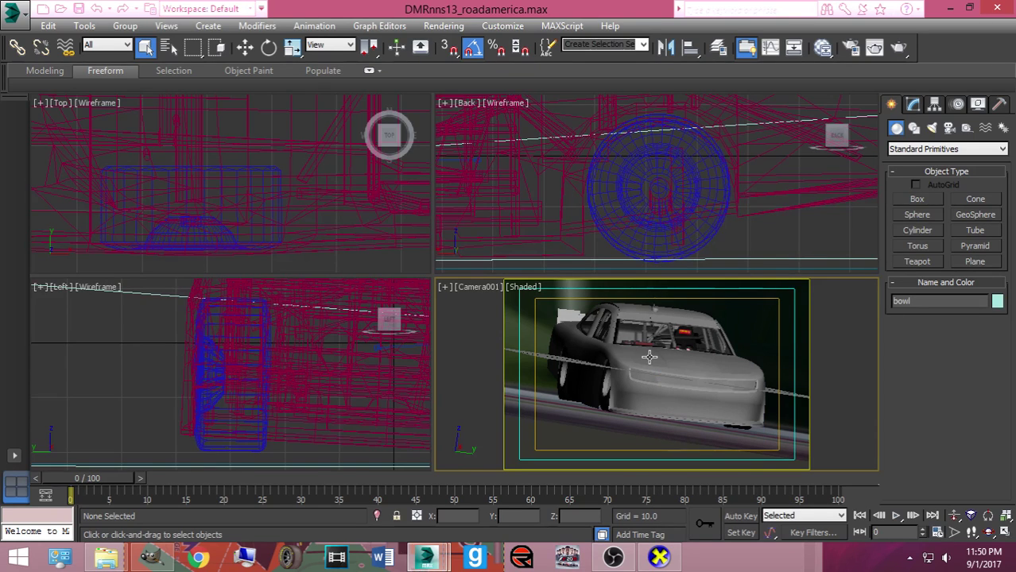
right_click(644, 384)
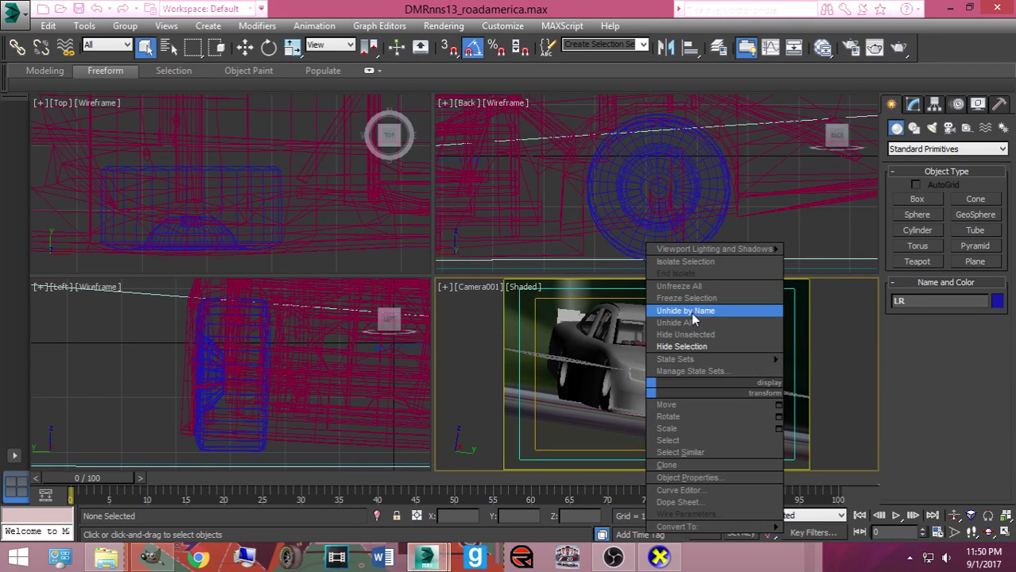
left_click(688, 311)
double_click(224, 188)
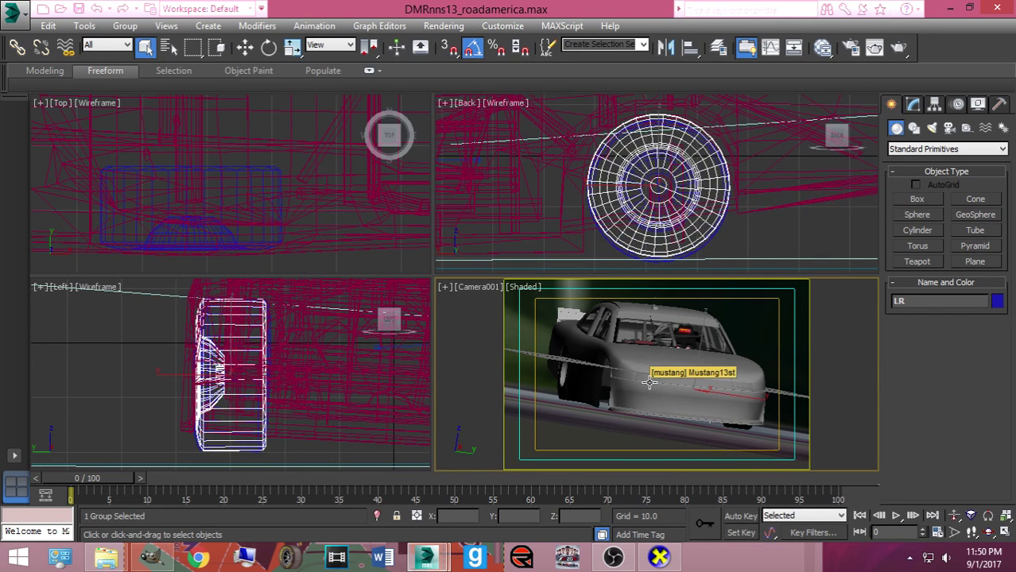
Reopen DMRnns13_roadamerica.max without saving and remove the old backgrounds search path
left_click(15, 12)
left_click(129, 95)
left_click(477, 293)
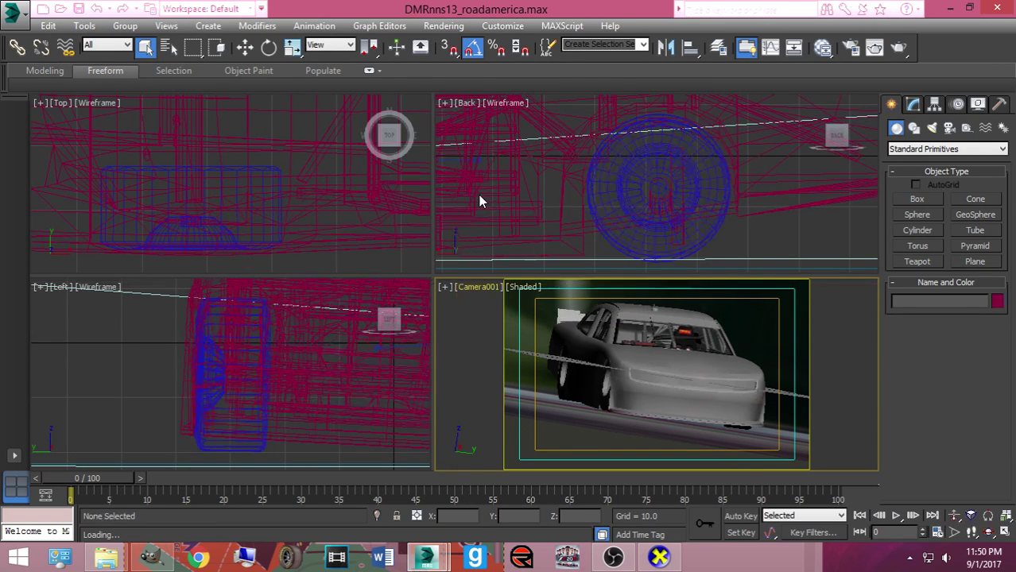
left_click(620, 411)
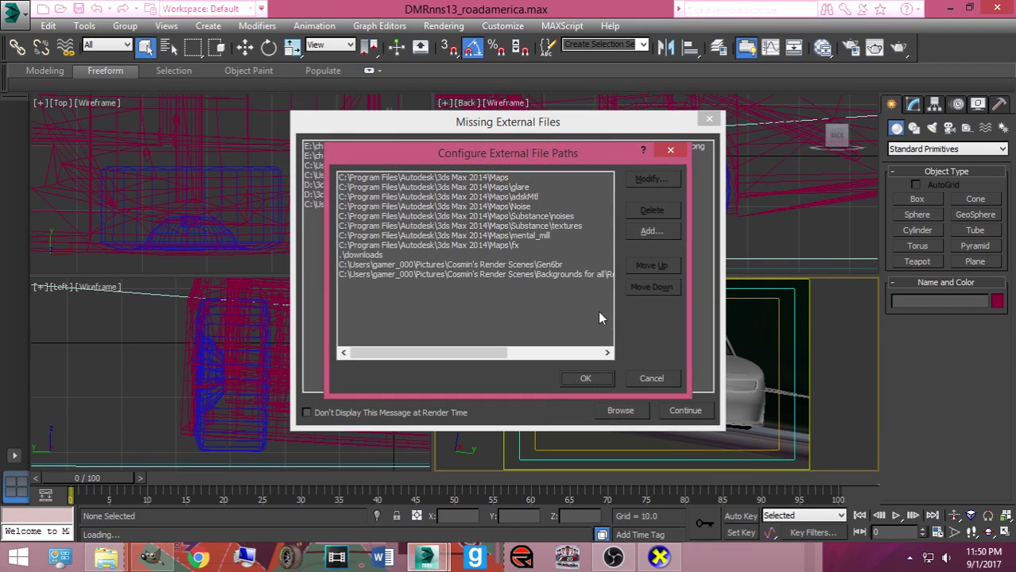
left_click(556, 274)
left_click(651, 210)
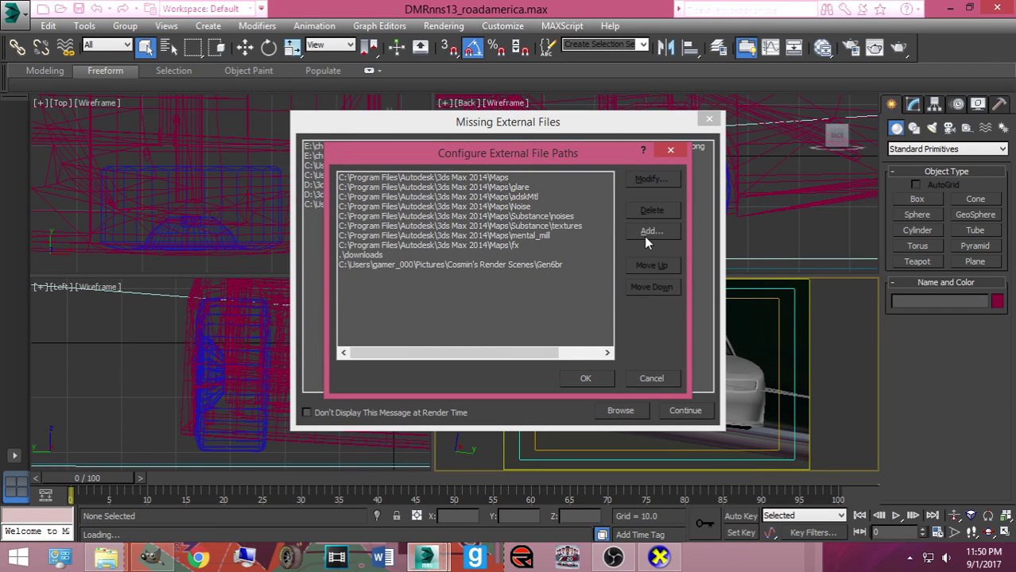
Add the Backgrounds for all\Road America folder as a search path and continue past missing files
left_click(651, 231)
left_click(371, 232)
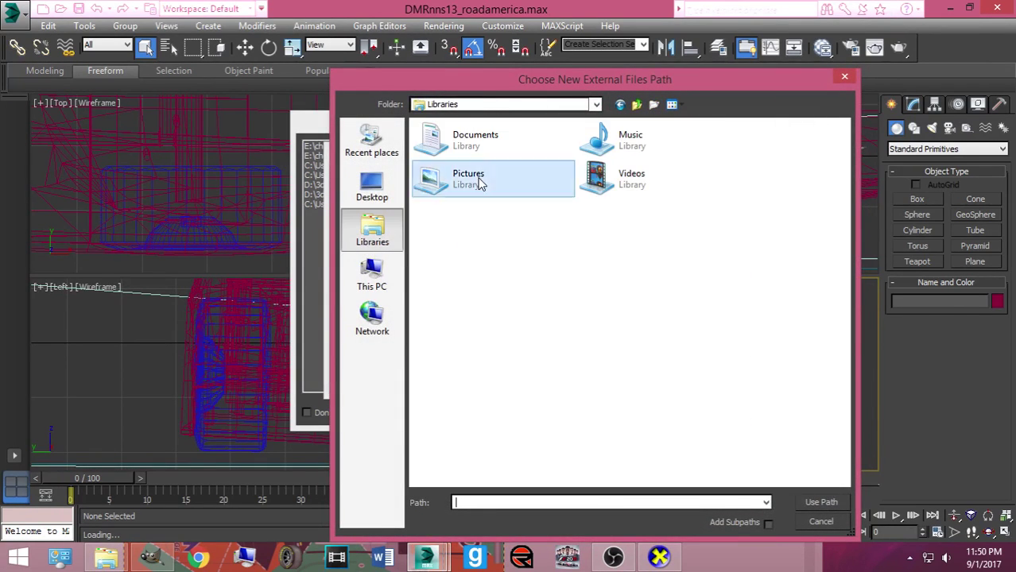
double_click(475, 176)
double_click(728, 202)
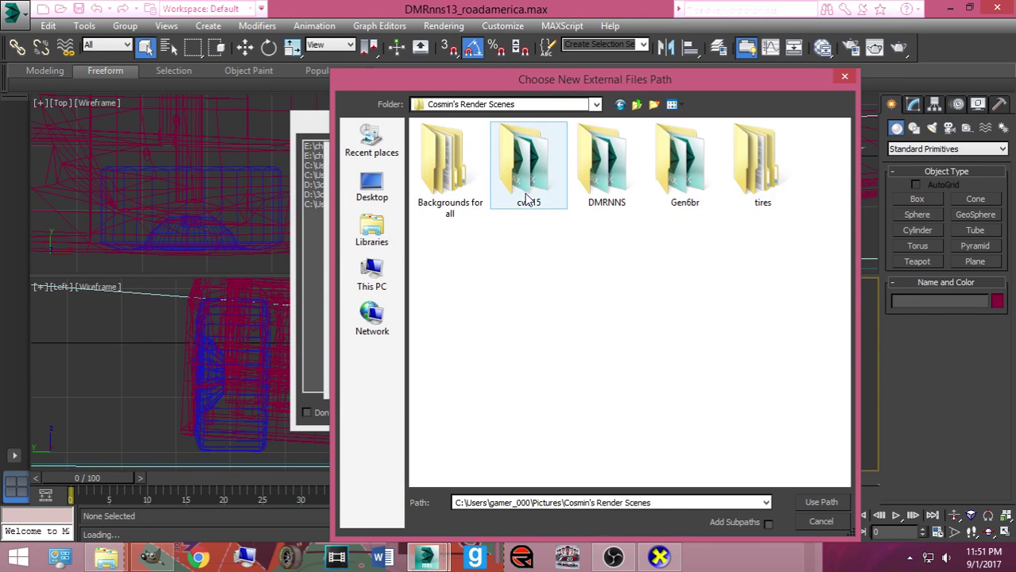
double_click(459, 177)
scroll(601, 246, "down", 3)
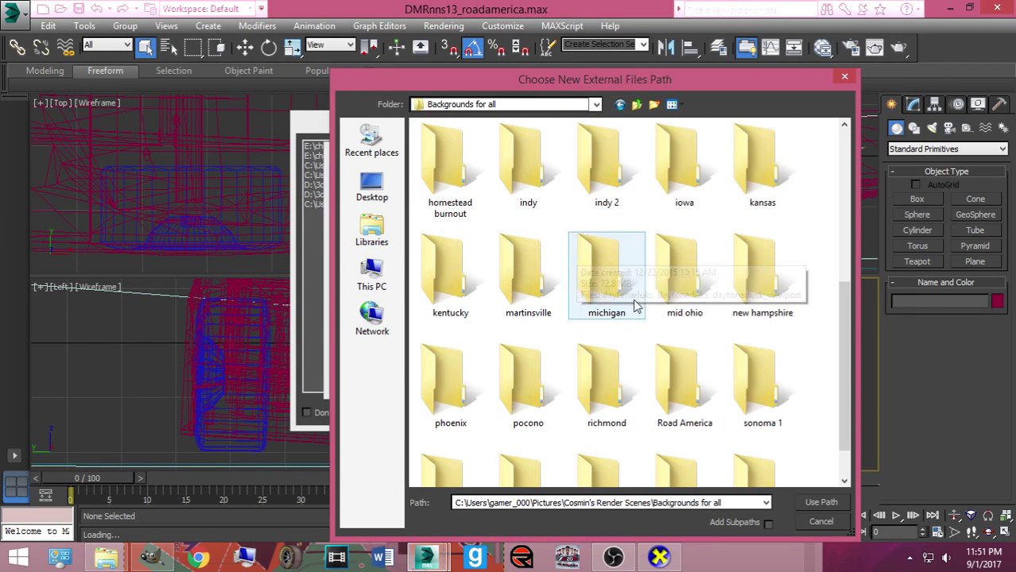
double_click(689, 372)
left_click(821, 502)
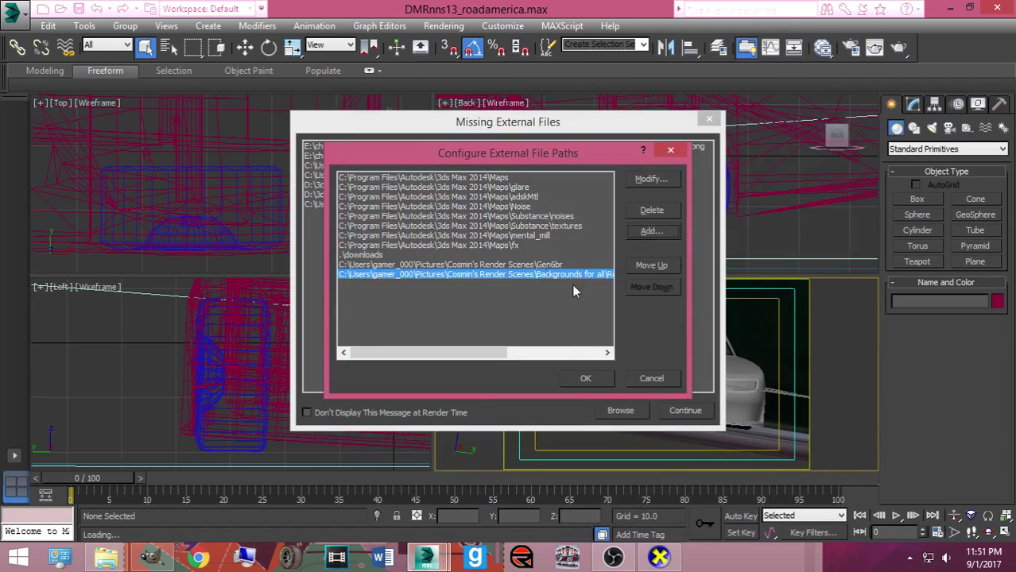
left_click(598, 375)
left_click(668, 408)
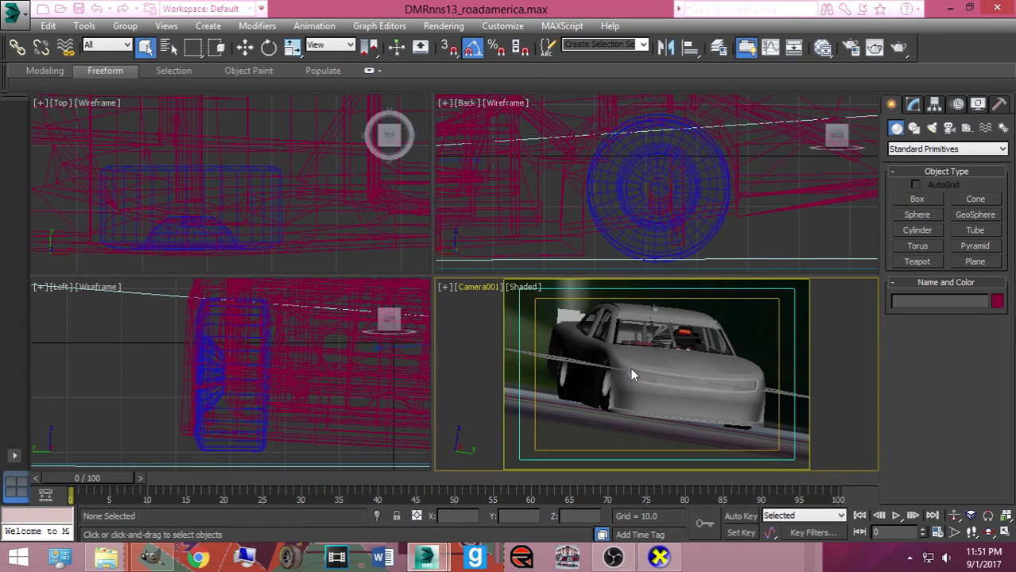
Unhide the mustang car group by name from the camera view's context menu
right_click(629, 367)
left_click(643, 322)
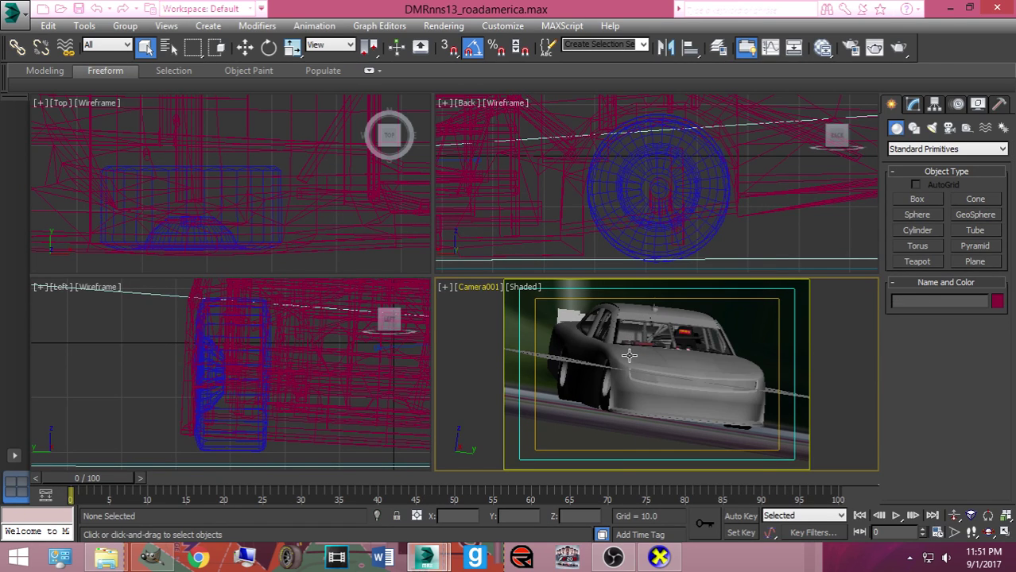
right_click(628, 356)
left_click(641, 272)
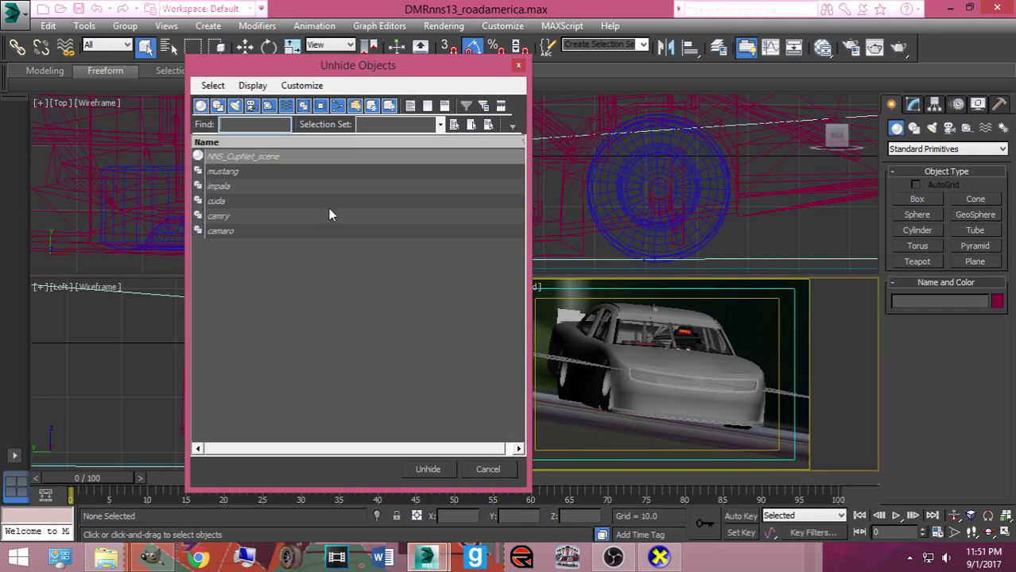
left_click(226, 173)
double_click(230, 173)
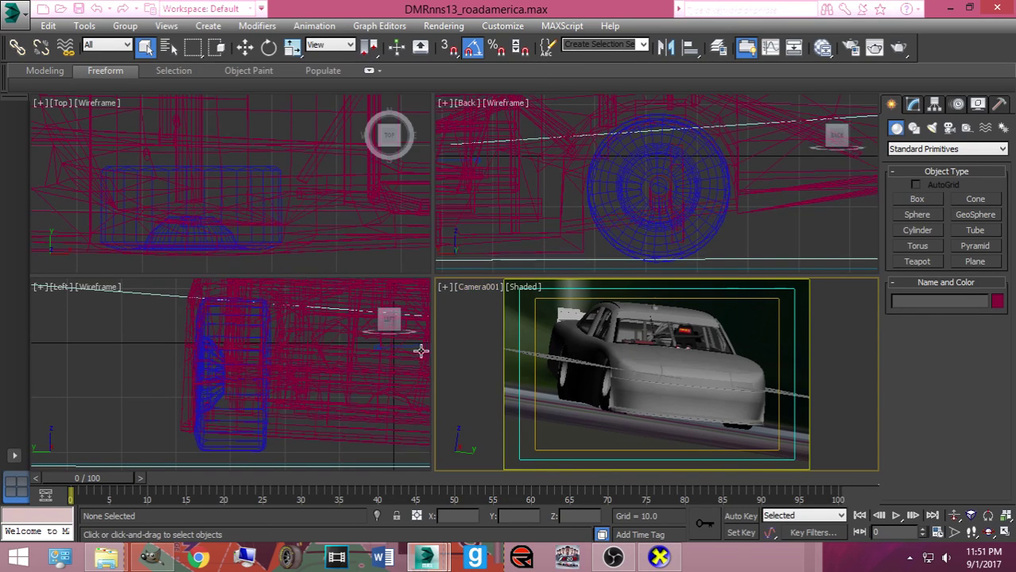
Mute the microphone in the OBS recorder and minimize it
left_click(613, 556)
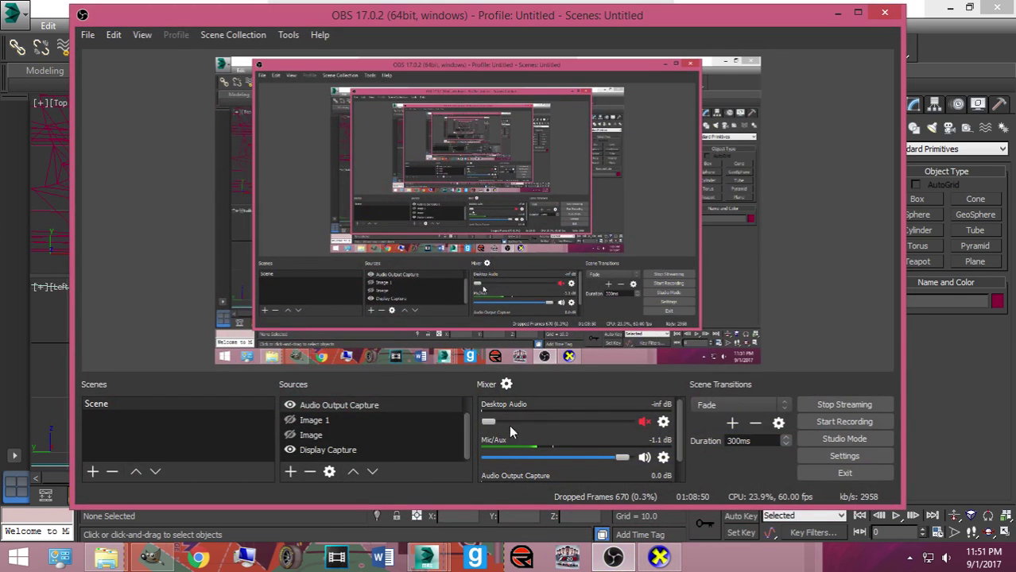
left_click(644, 457)
left_click(837, 14)
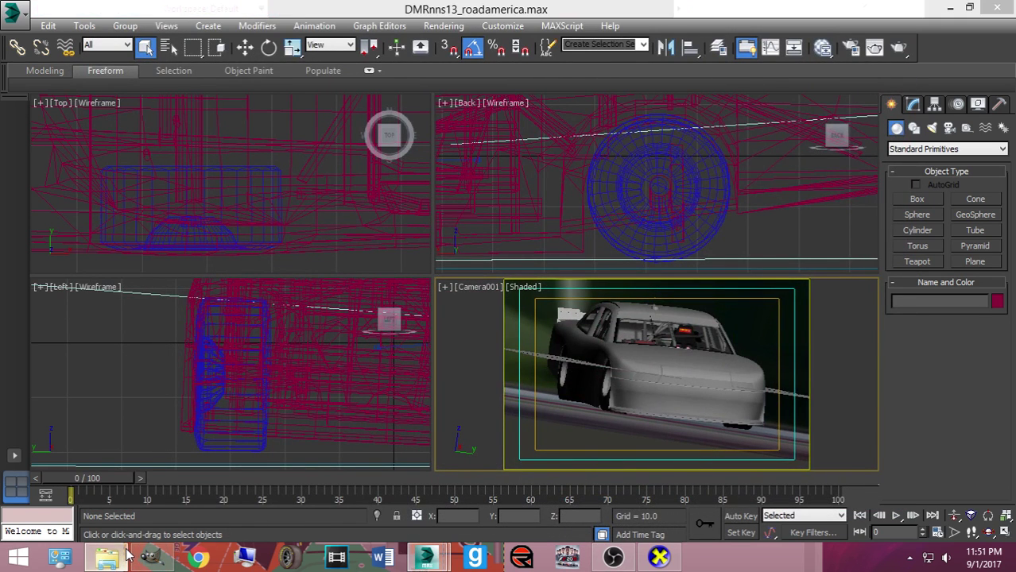
Drag 787_Guenther.tga from the exports_imports folder onto the car in the Camera viewport
left_click(109, 556)
left_click_drag(664, 136, 107, 154)
left_click_drag(164, 283, 545, 375)
left_click_drag(190, 287, 601, 385)
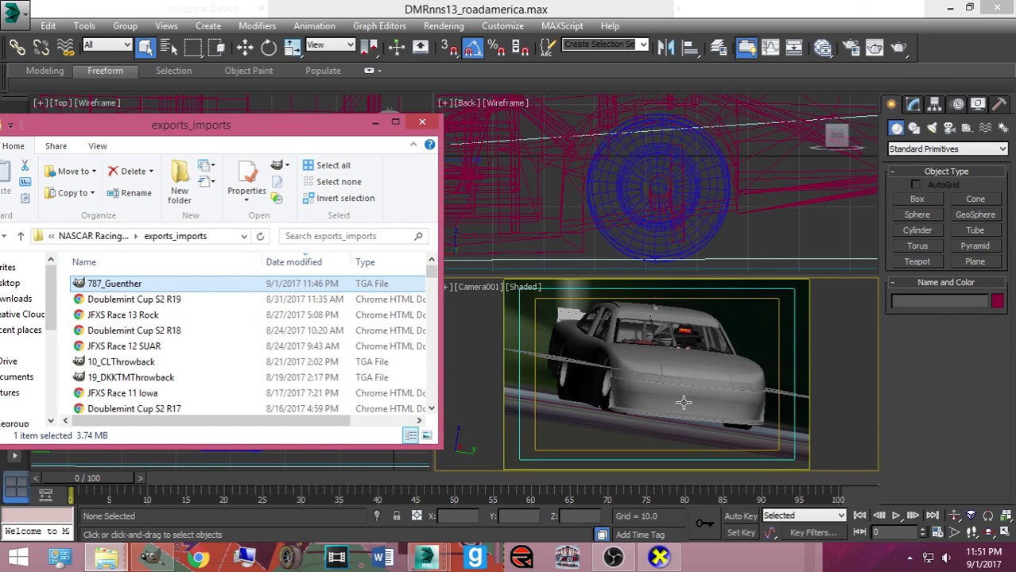
left_click(626, 364)
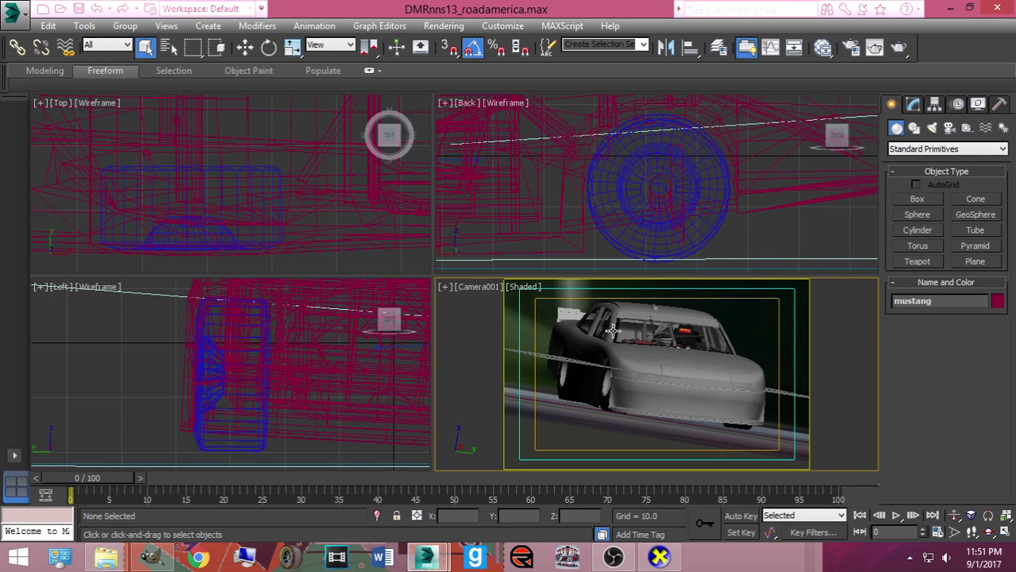
Dismiss the Bitmap Manager error about the missing texture file
mouse_move(115, 554)
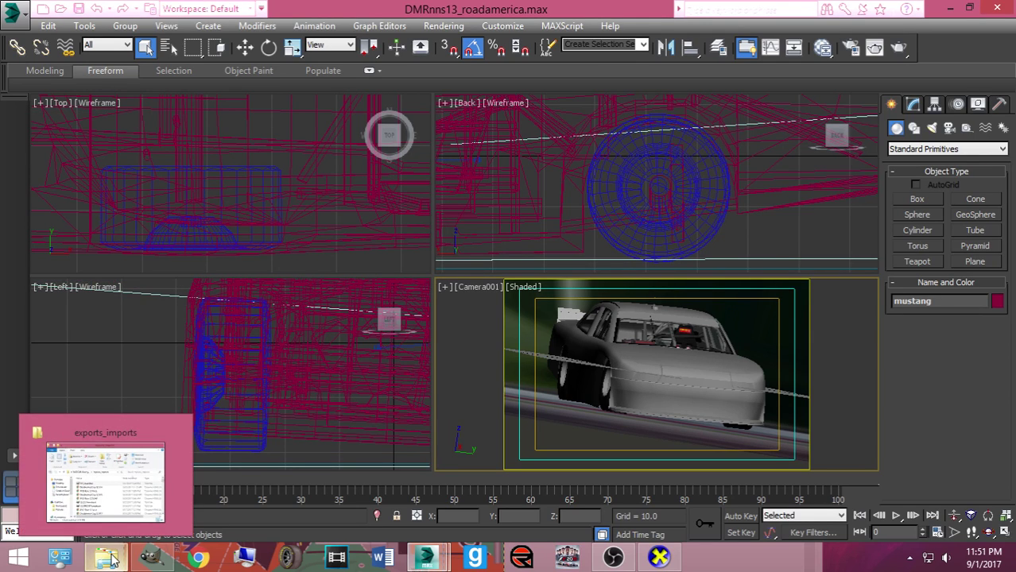
mouse_move(427, 556)
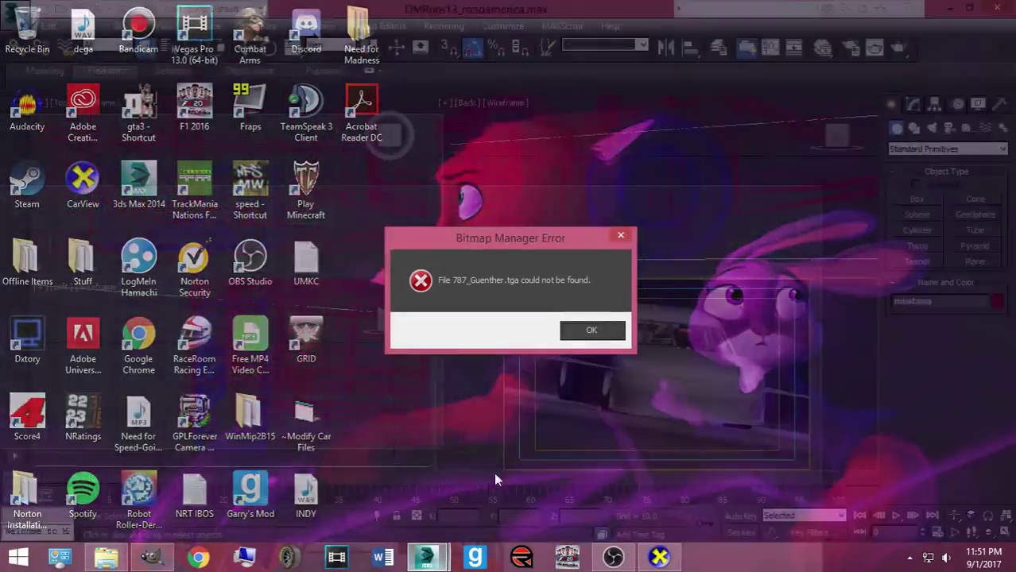
left_click(493, 472)
left_click(582, 331)
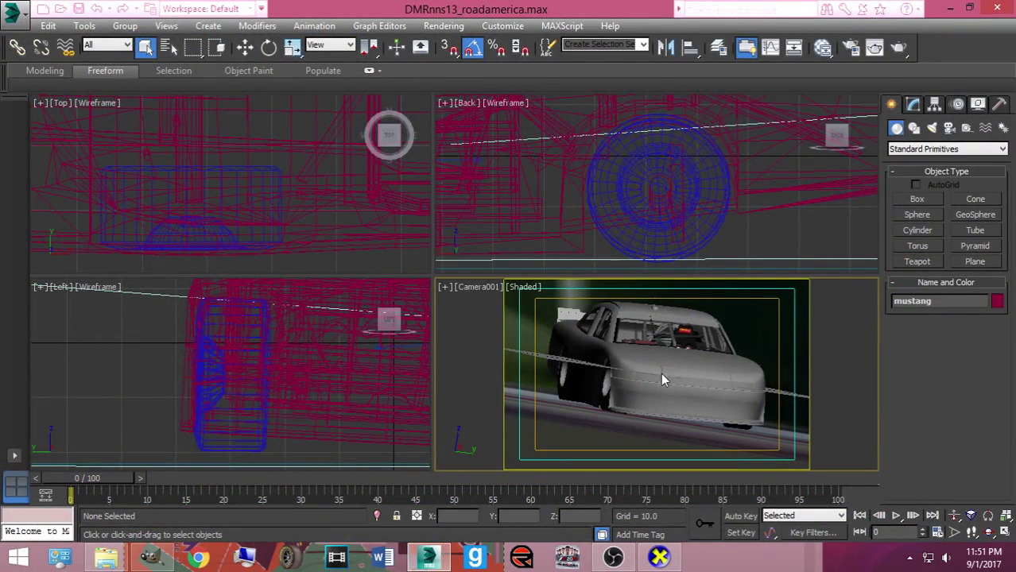
Accept the Application Error, cancel the error report, and relaunch 3ds Max from the taskbar
mouse_move(433, 553)
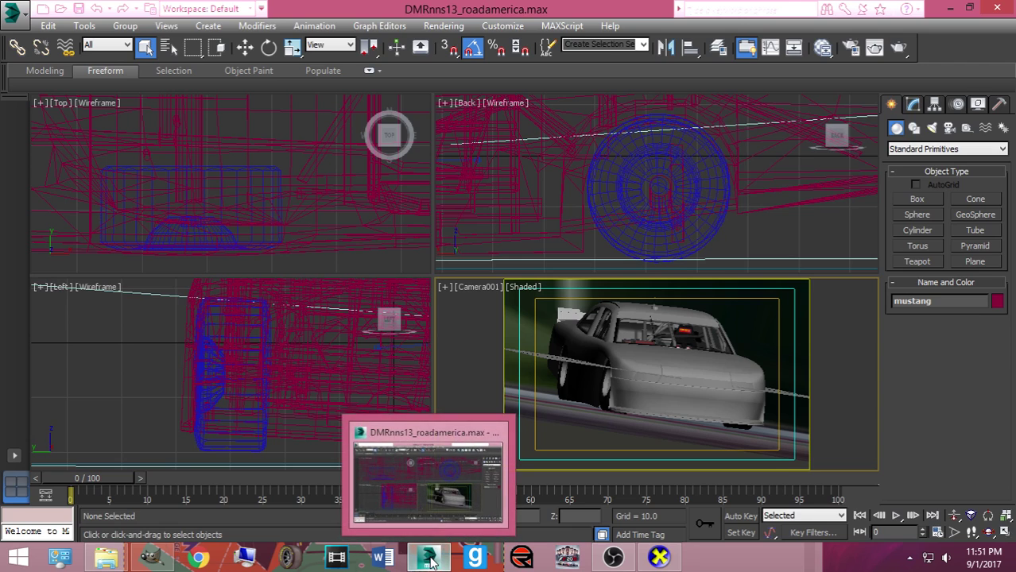
left_click(419, 498)
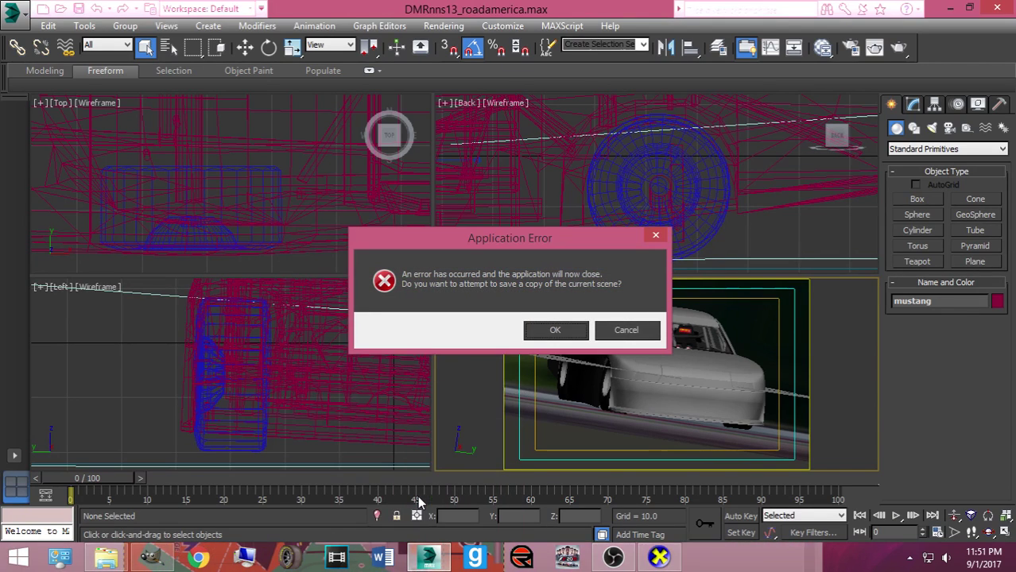
left_click(554, 331)
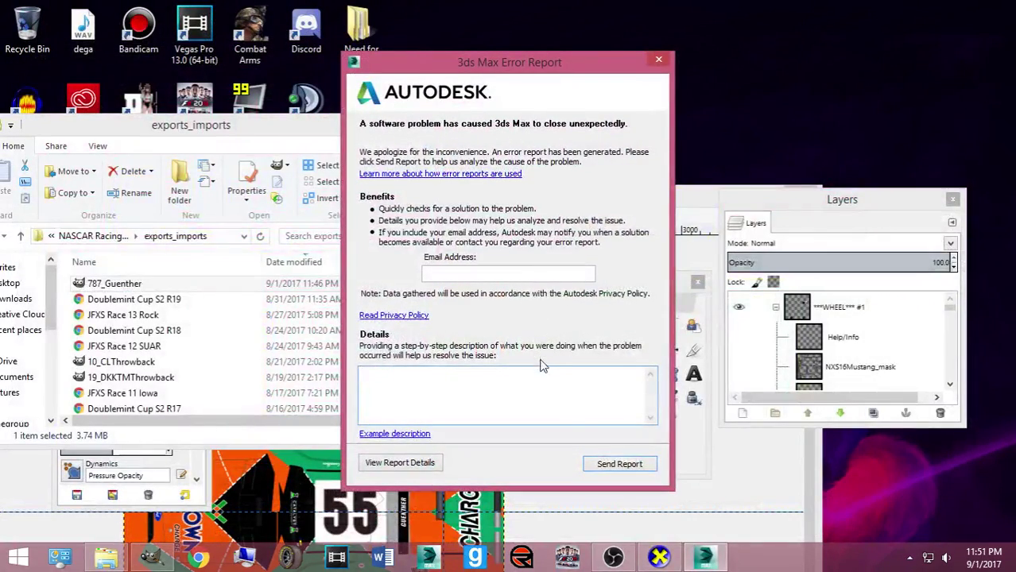
left_click(658, 58)
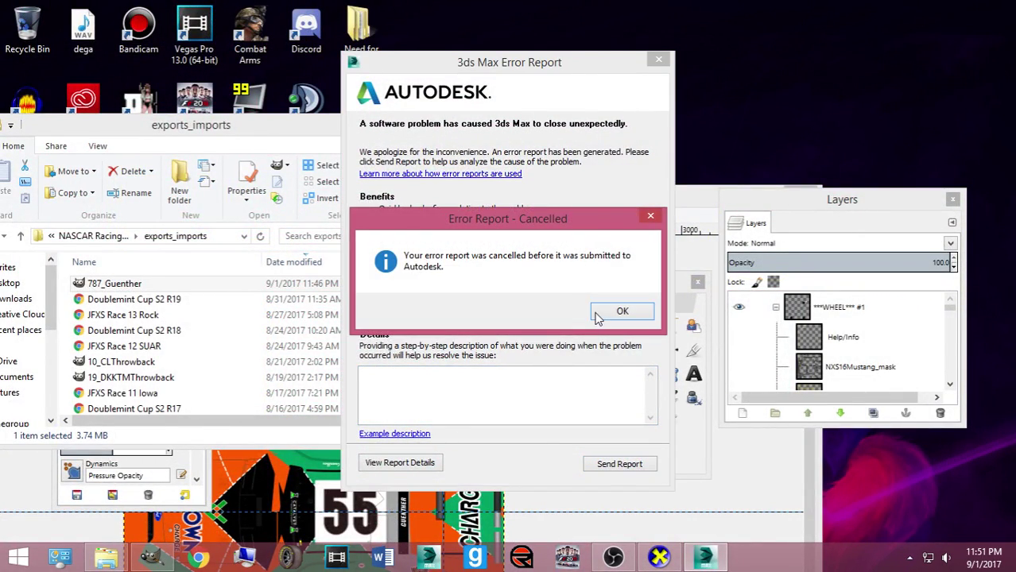
left_click(628, 309)
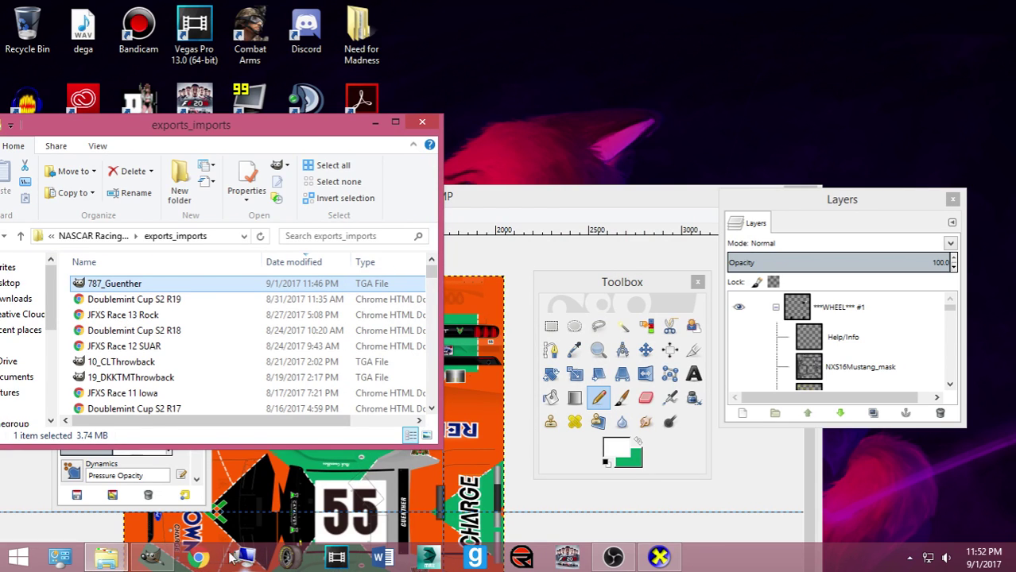
left_click(418, 557)
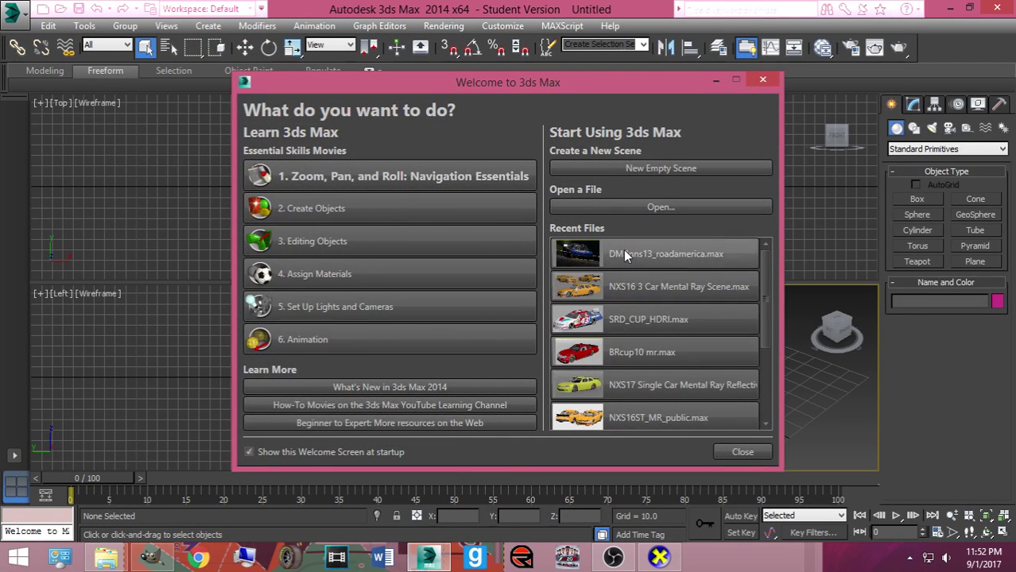
Reopen DMRnns13_roadamerica.max, keep the Road America backgrounds file path, and continue past missing files
left_click(623, 252)
left_click(506, 396)
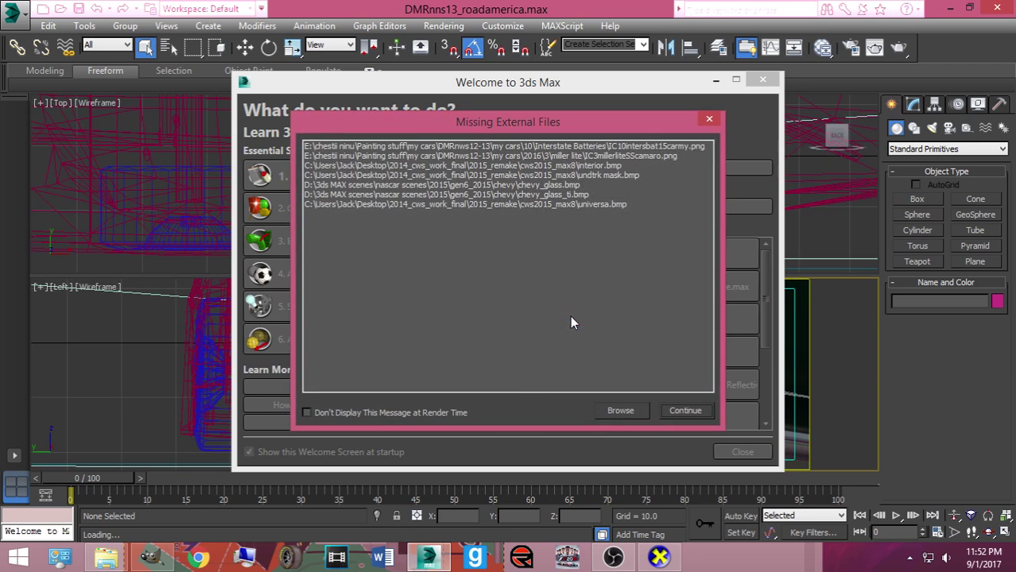
left_click(621, 411)
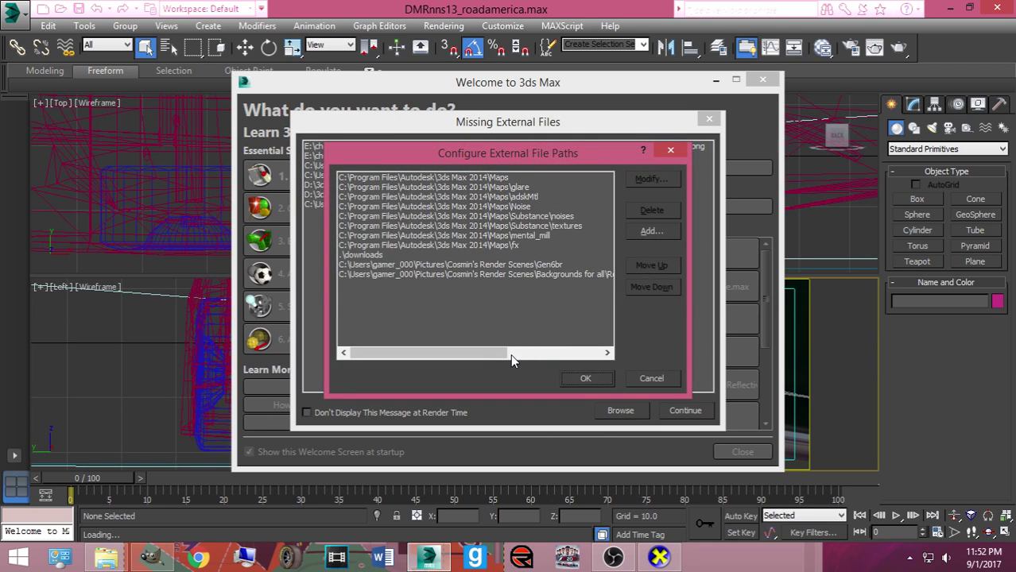
left_click_drag(510, 353, 566, 353)
left_click(515, 275)
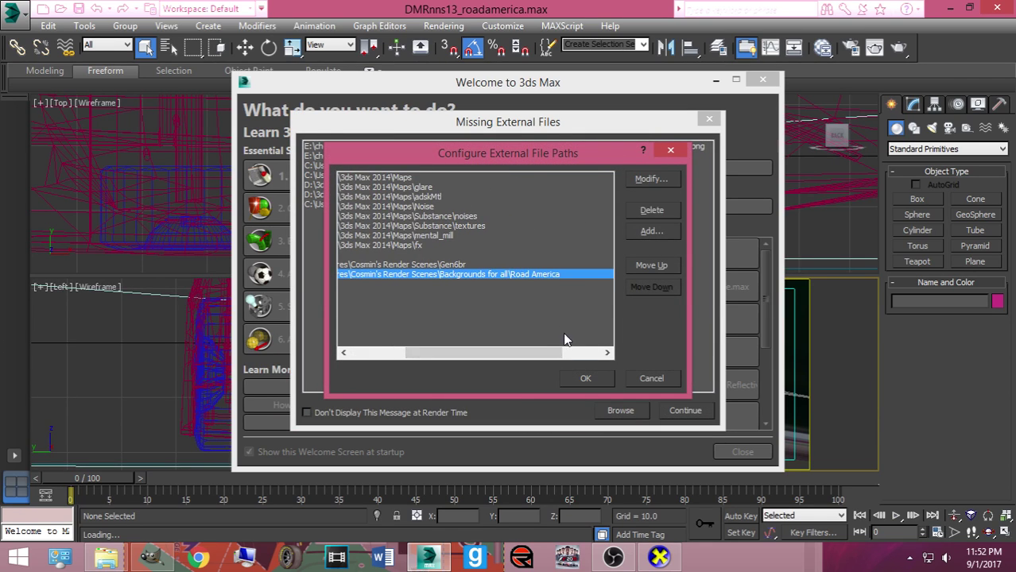
left_click(651, 230)
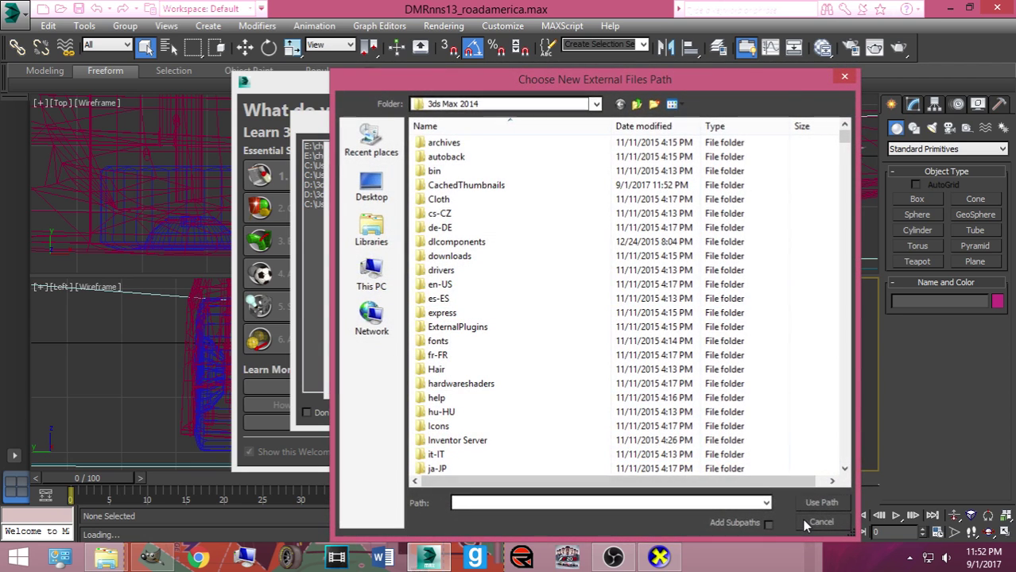
left_click(816, 516)
left_click(588, 379)
left_click(672, 408)
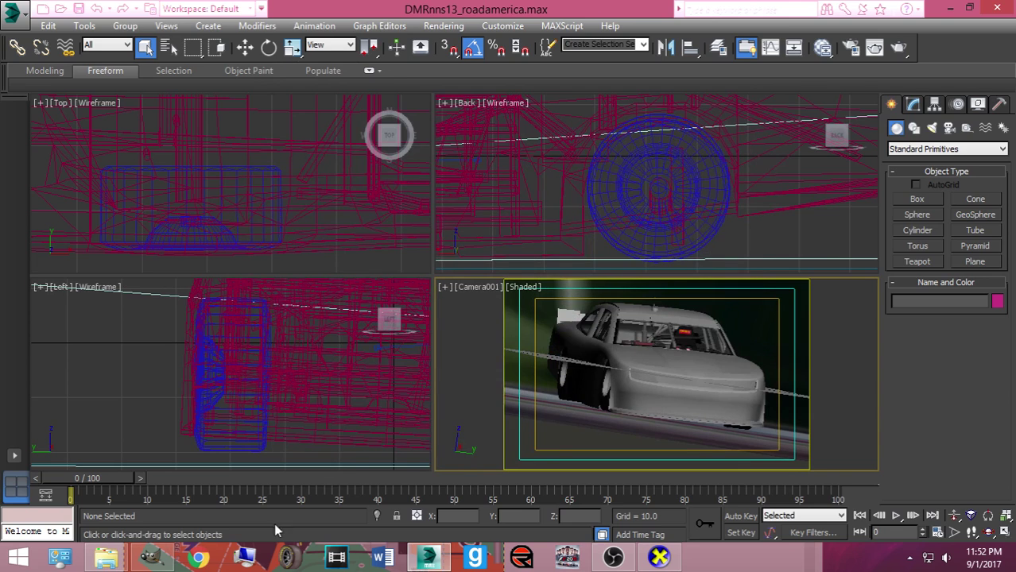
Hide the camaro and unhide the mustang by name
left_click(633, 373)
right_click(633, 372)
left_click(660, 326)
right_click(658, 340)
left_click(689, 263)
left_click(218, 172)
double_click(218, 172)
Drop 787_Guenther.tga from the exports_imports folder onto the mustang, then reselect the car
left_click(106, 557)
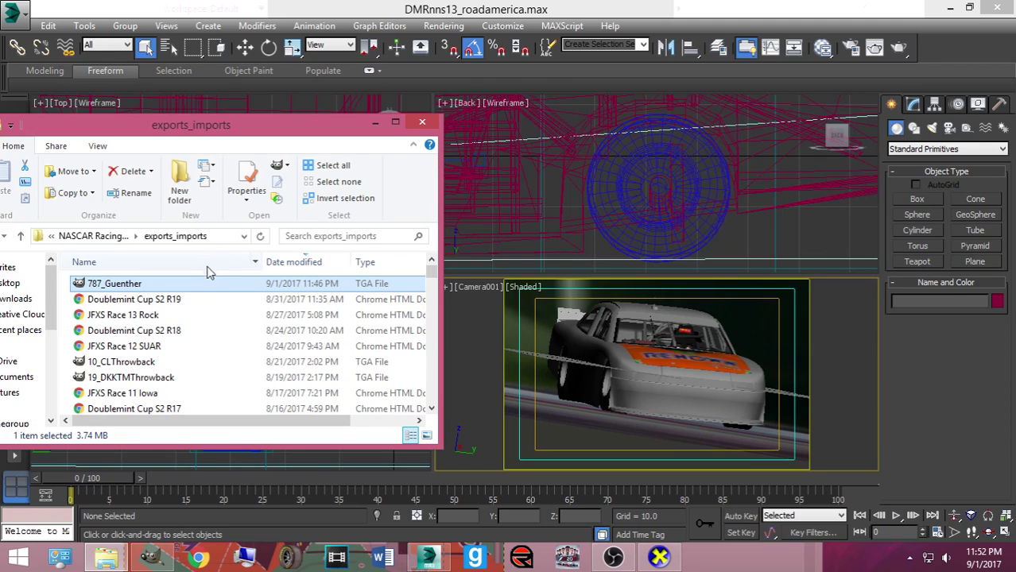
left_click_drag(617, 309, 650, 304)
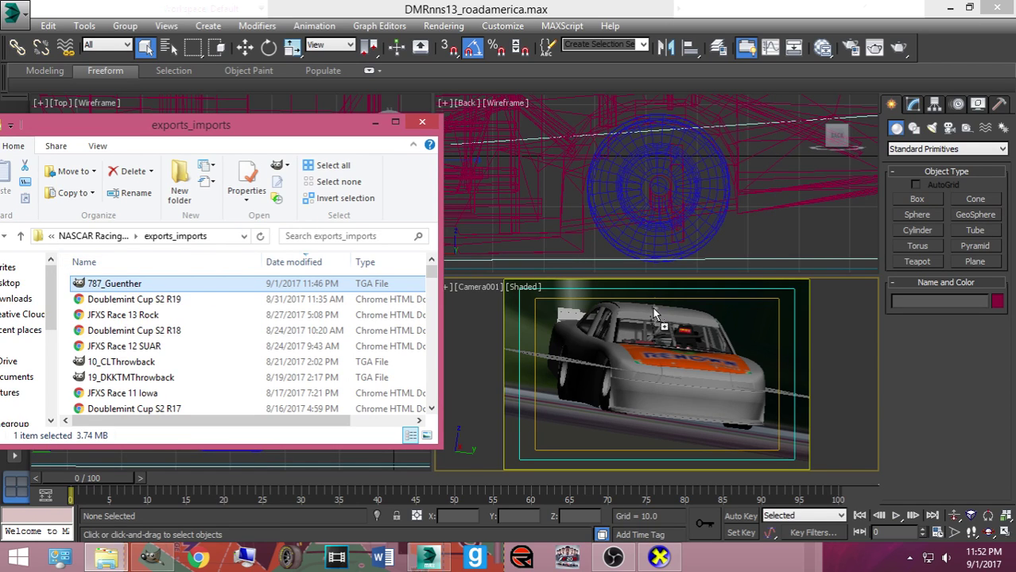
left_click(630, 377)
left_click(462, 299)
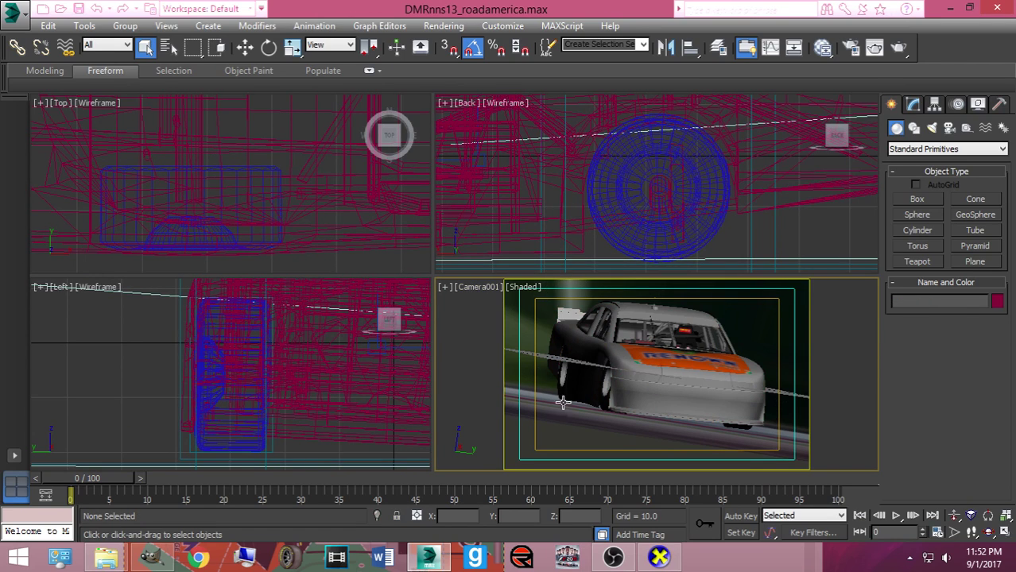
left_click(105, 556)
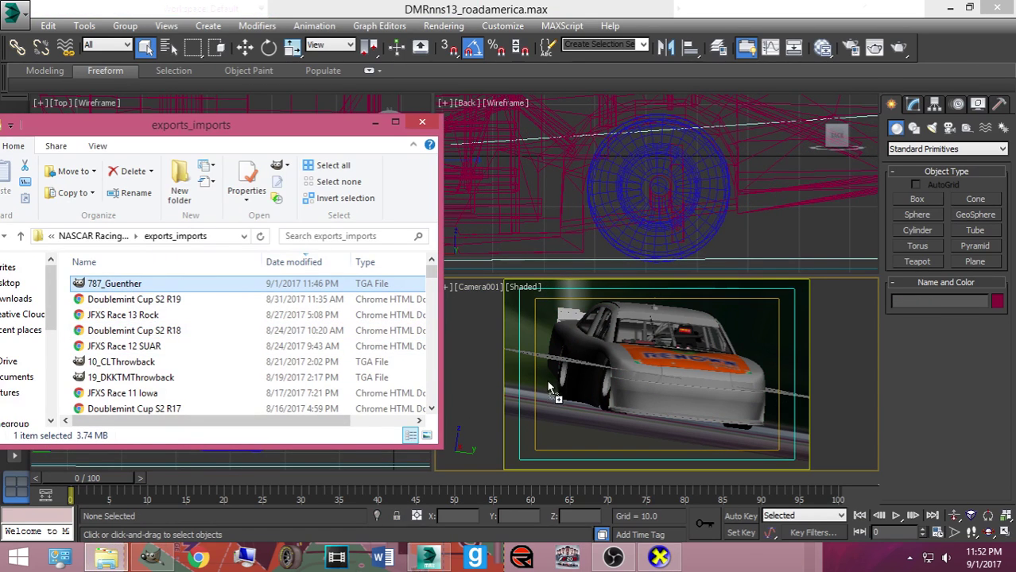
left_click_drag(111, 284, 564, 385)
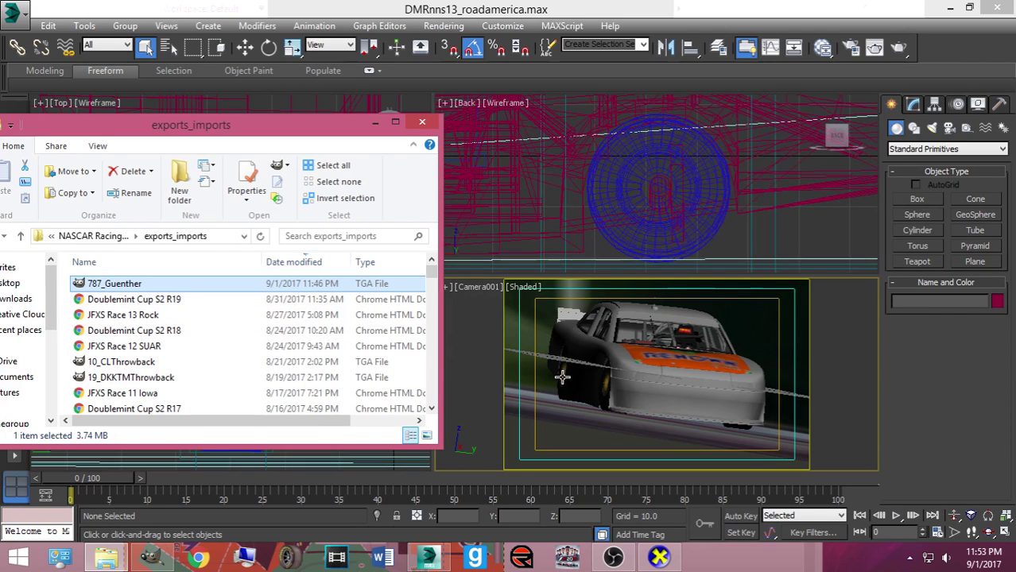
left_click(685, 382)
Place the mustang material in the Slate Material Editor's View1 and show its parameters
key("m")
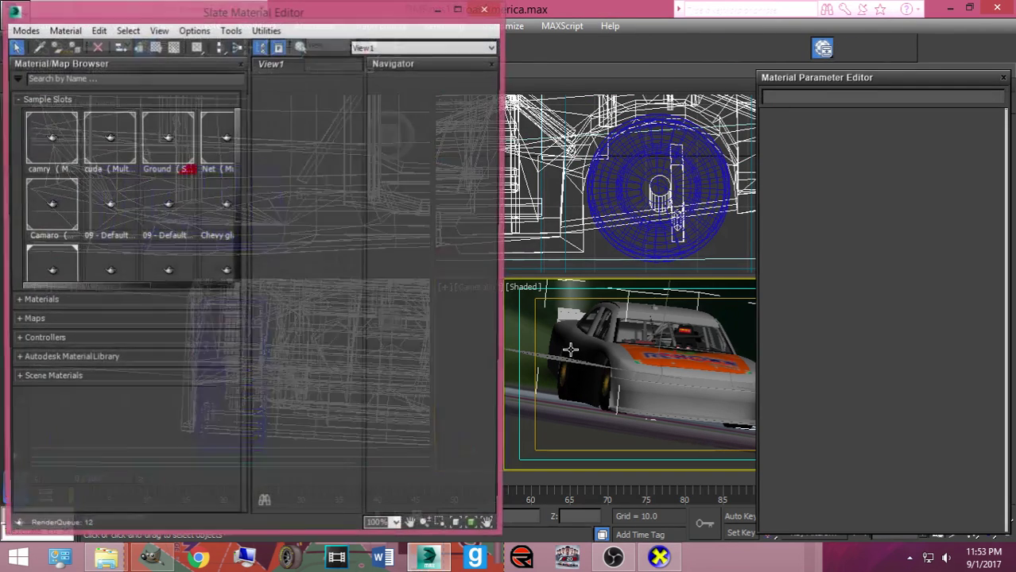
left_click_drag(237, 173, 234, 233)
left_click(65, 198)
left_click_drag(66, 199, 280, 238)
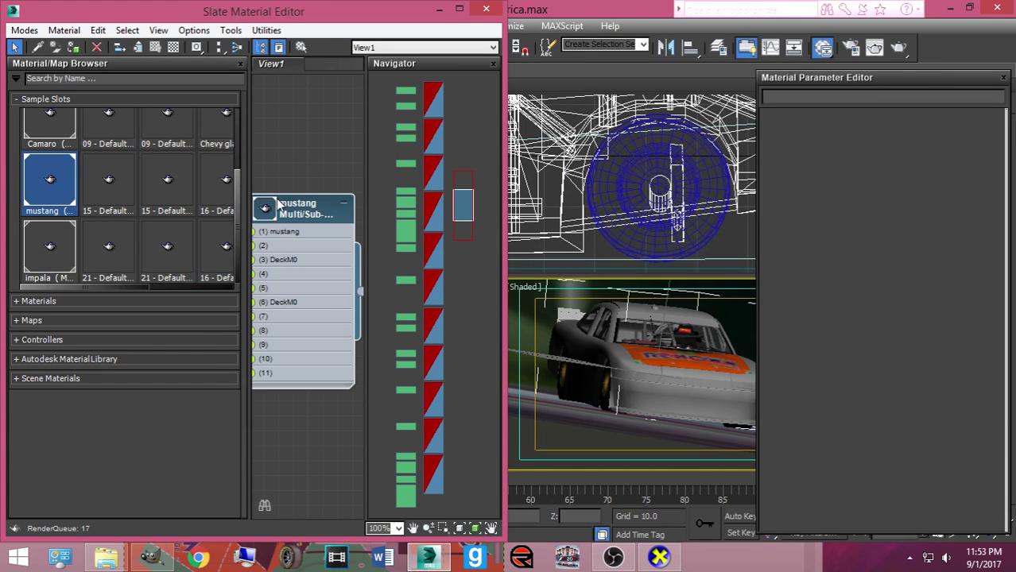
double_click(279, 239)
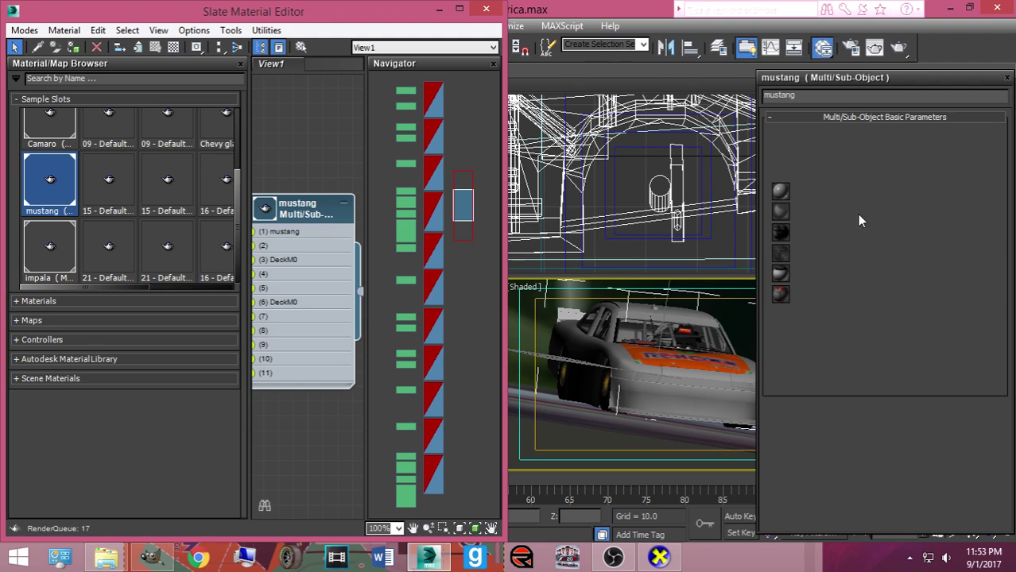
Load C:\Papyrus\NASCAR Racing 2003 Season\exports_imports\787_Guenther.tga as sub-material 1's Diffuse map
left_click(901, 198)
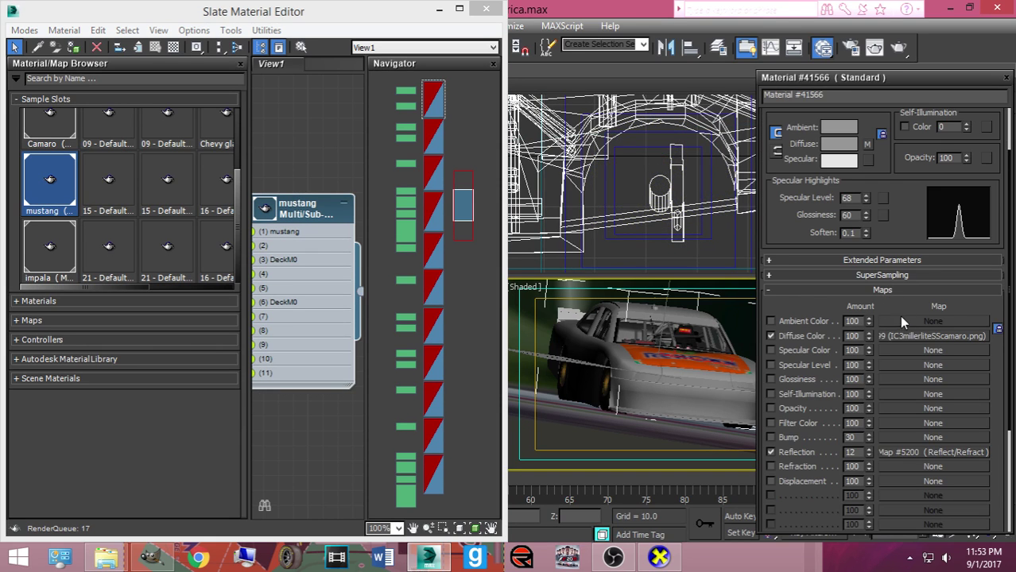
left_click(906, 333)
left_click(906, 304)
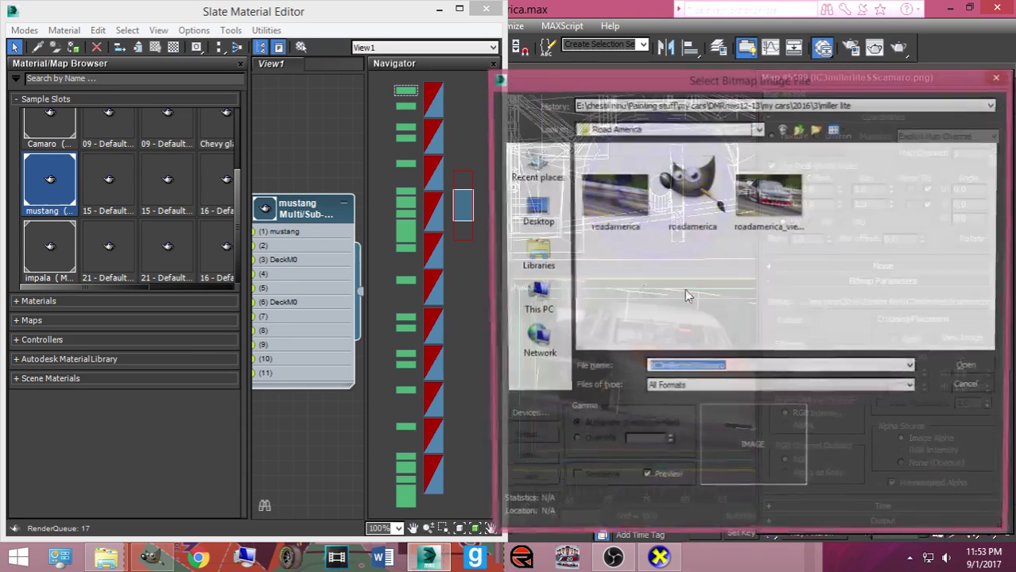
double_click(636, 308)
double_click(635, 231)
double_click(627, 169)
double_click(636, 204)
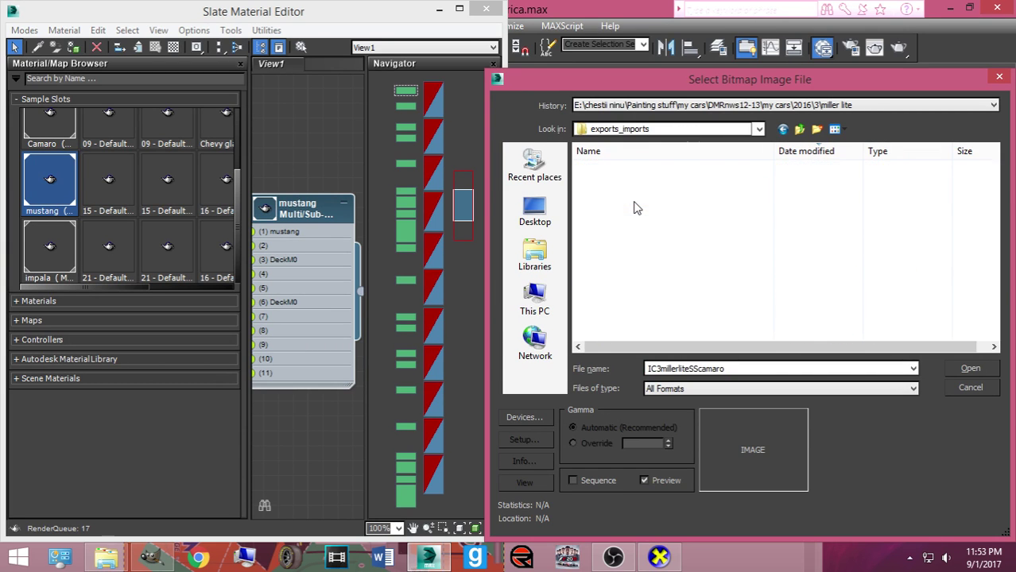
left_click(622, 169)
double_click(622, 174)
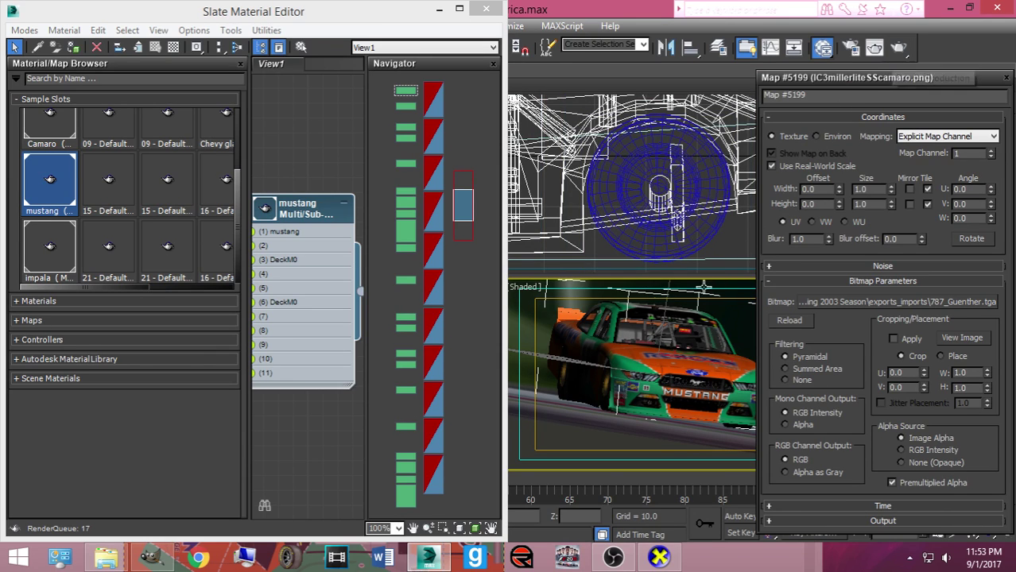
Check the hidden objects list without changes and start a Production render
right_click(682, 326)
left_click(711, 246)
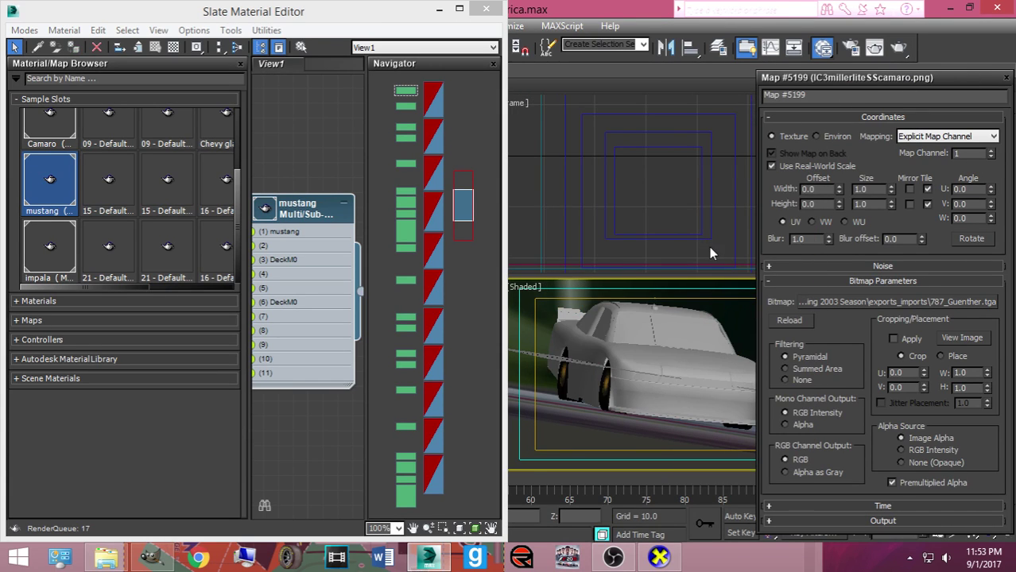
right_click(666, 376)
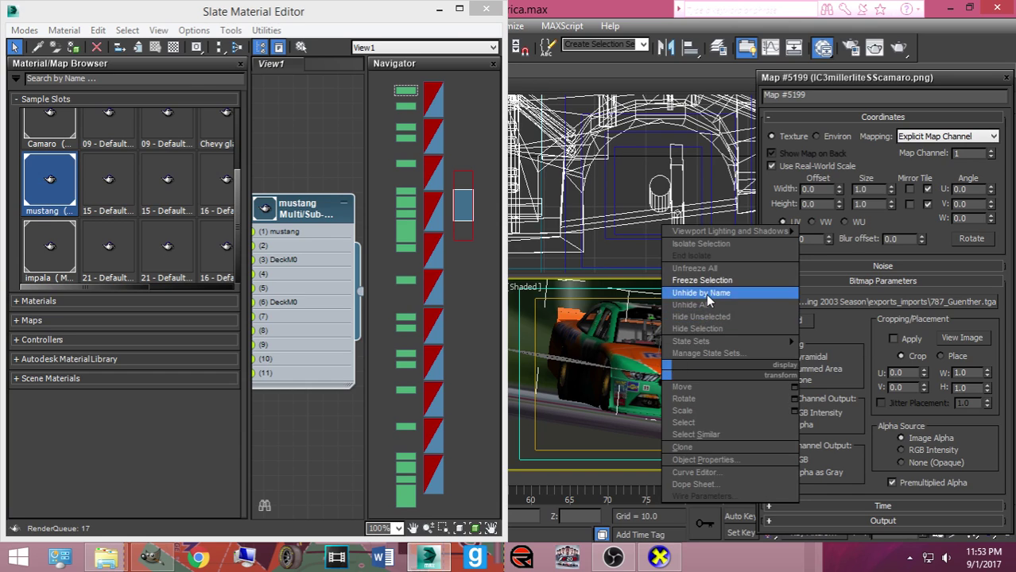
left_click(700, 296)
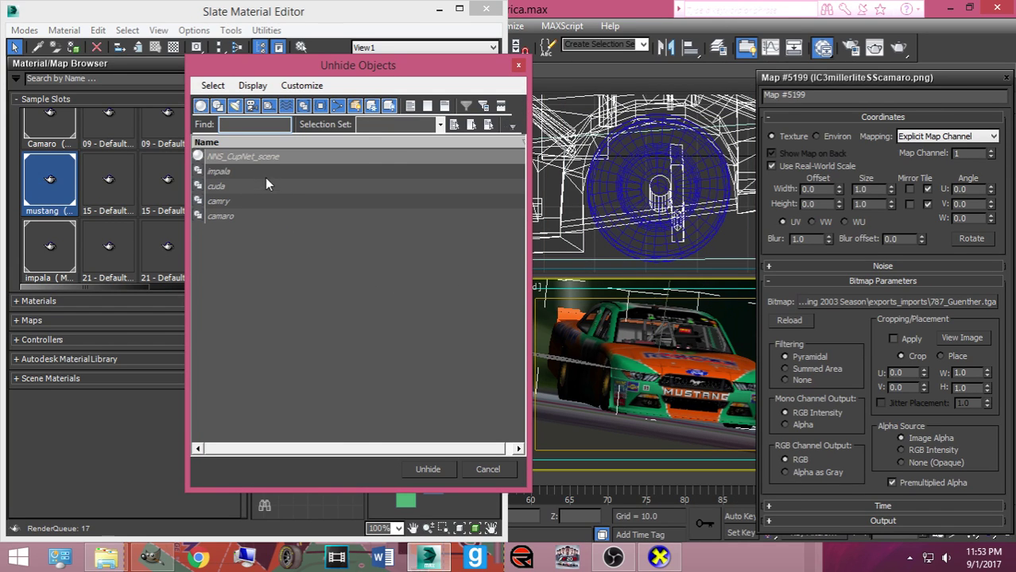
left_click(487, 470)
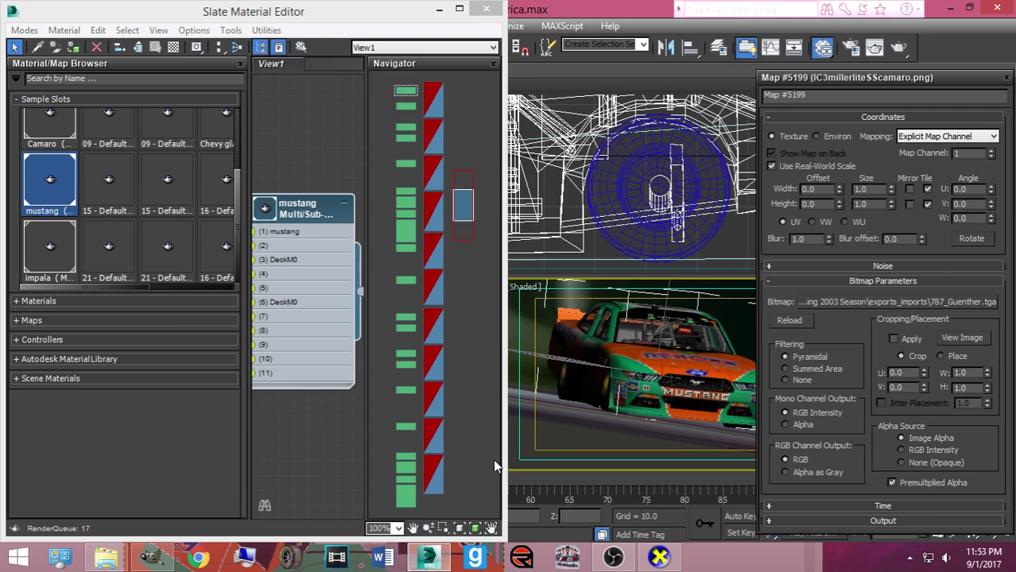
left_click(896, 47)
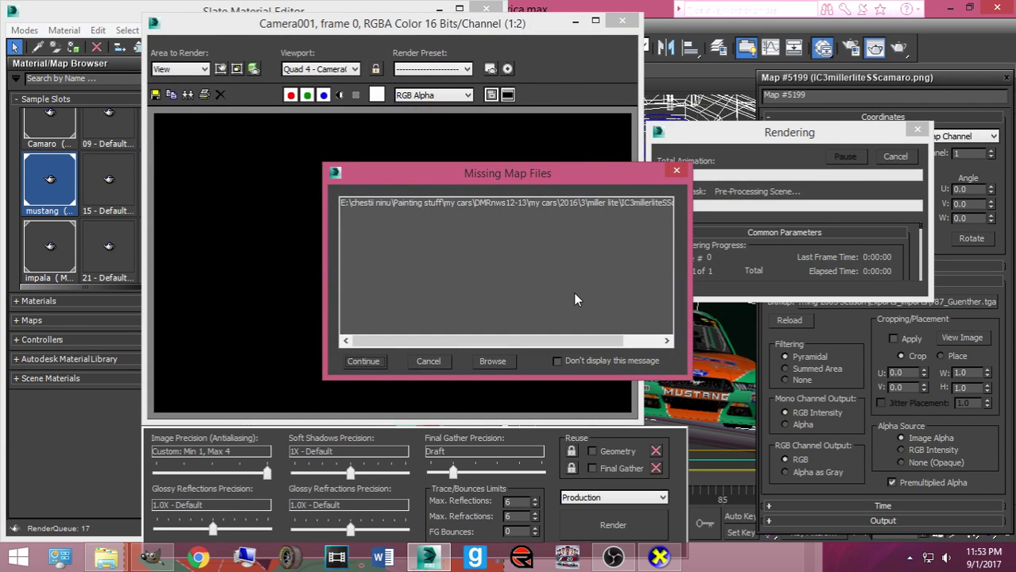
Continue past the Missing Map Files warning so the Road America render completes
left_click(363, 361)
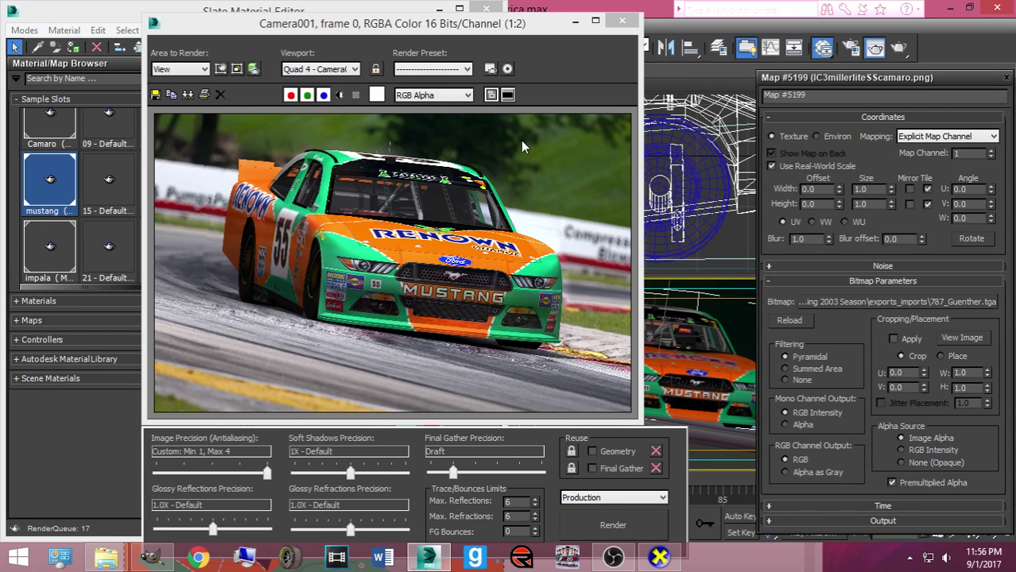
Direct the render save to Pictures\NR2003 Rendered Cars\Bases made by Me as a JPEG
left_click(501, 195)
scroll(500, 196, "up", 2)
scroll(500, 197, "down", 2)
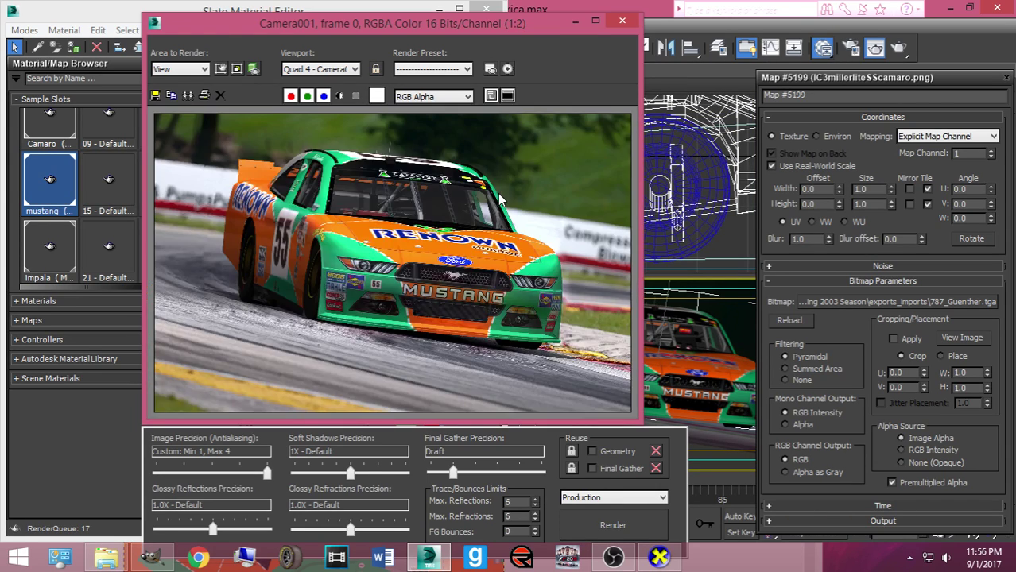
left_click(155, 95)
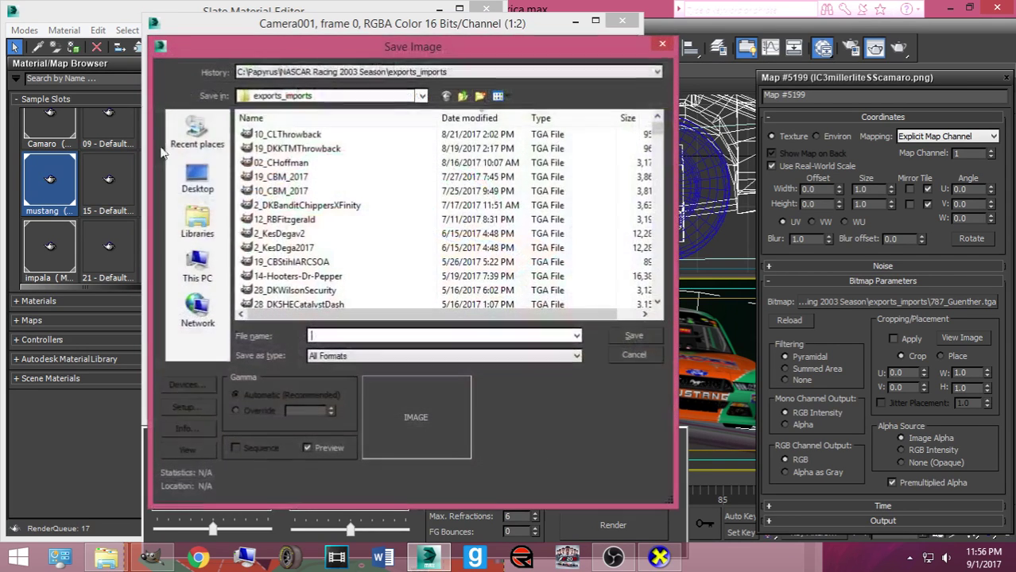
left_click(201, 223)
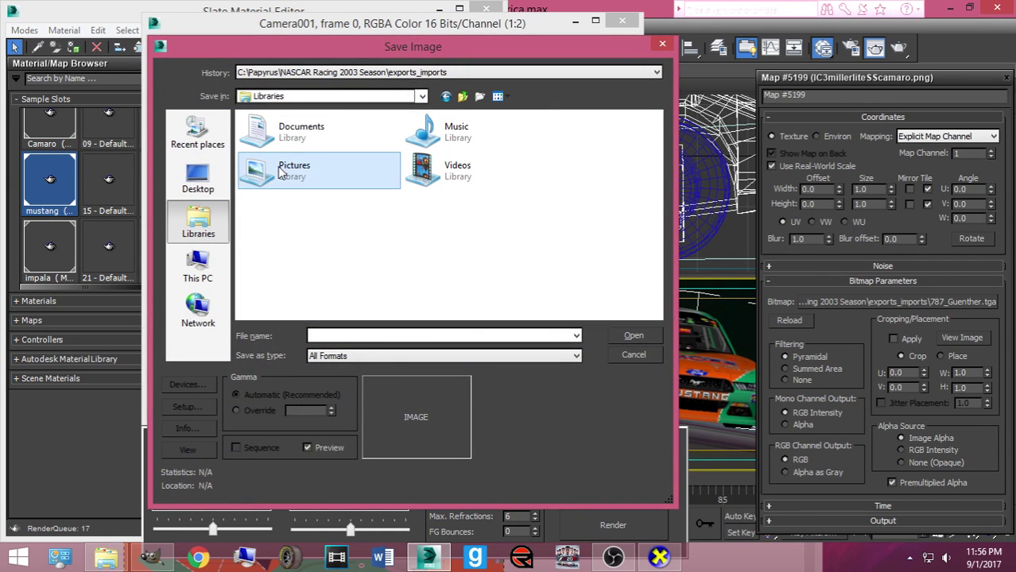
double_click(306, 176)
scroll(310, 197, "down", 4)
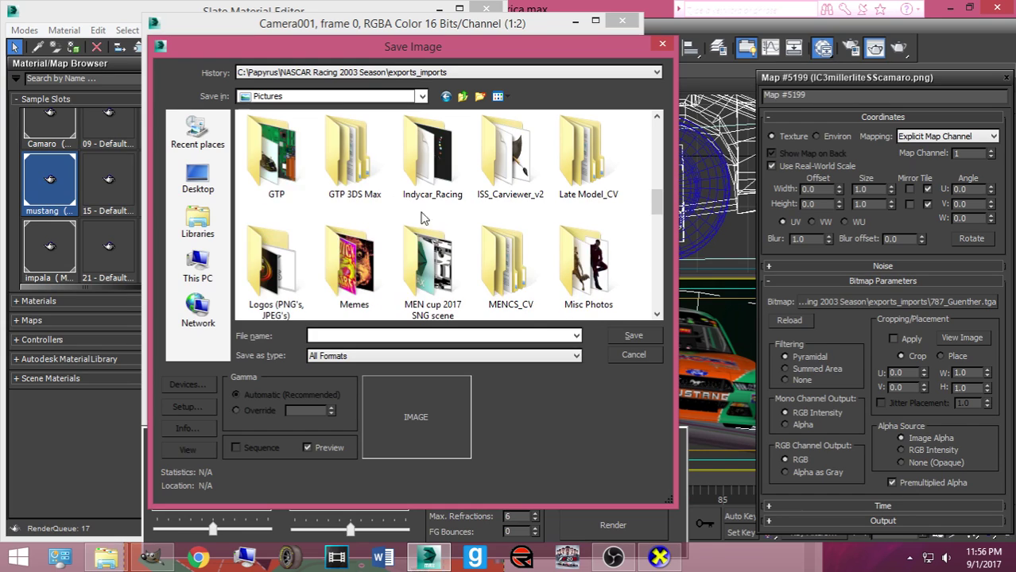
scroll(395, 205, "down", 2)
double_click(510, 242)
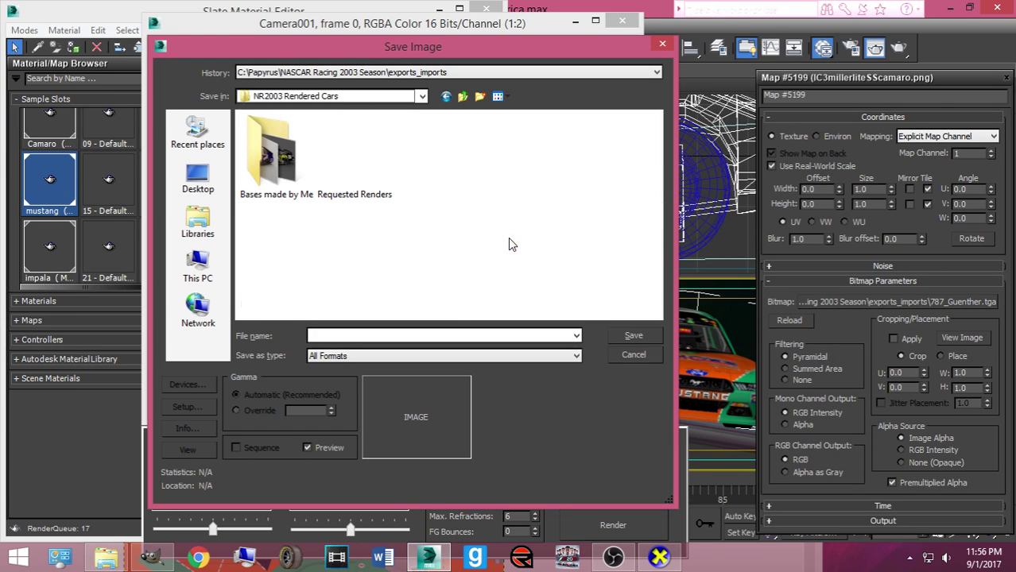
double_click(298, 176)
left_click(414, 356)
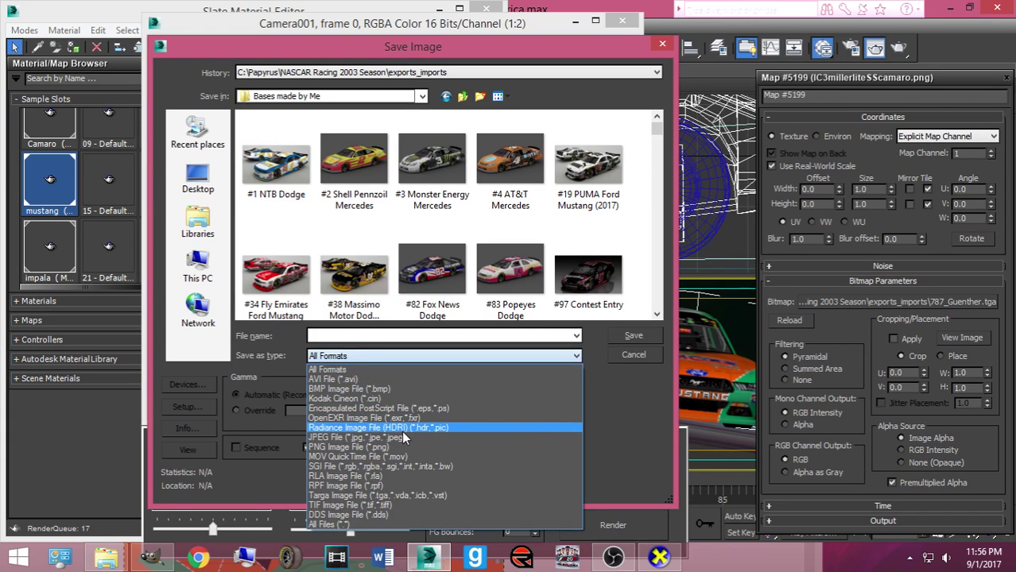
left_click(405, 430)
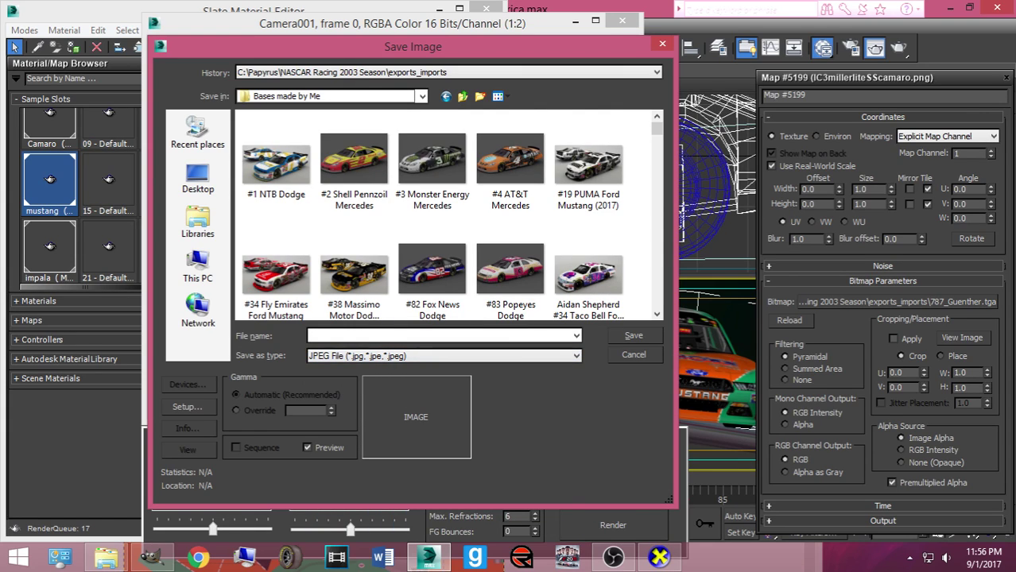
Name it with the driver's name plus '#55 787b Mustang (2017', save at quality 100, close the frame
left_click(380, 337)
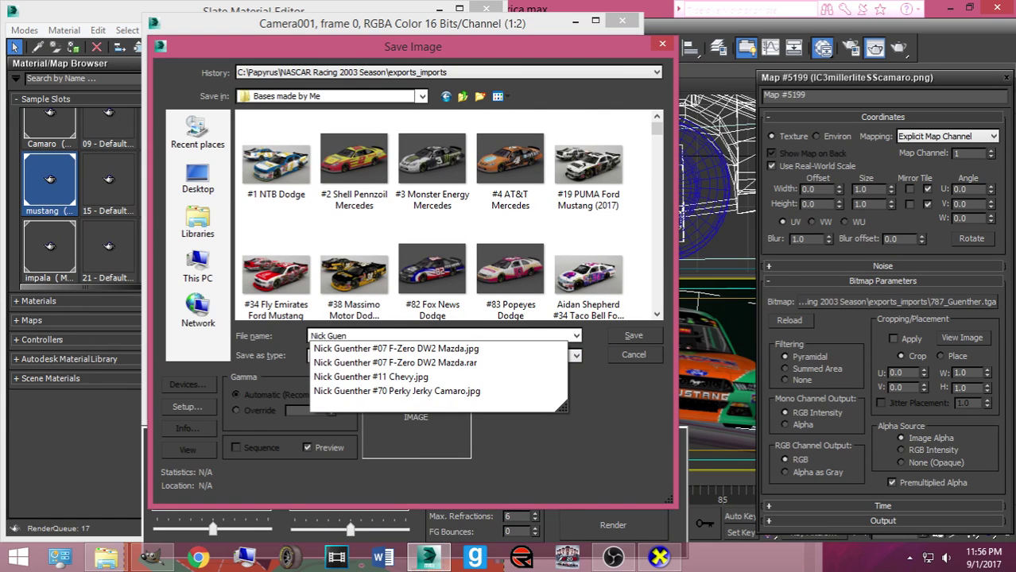
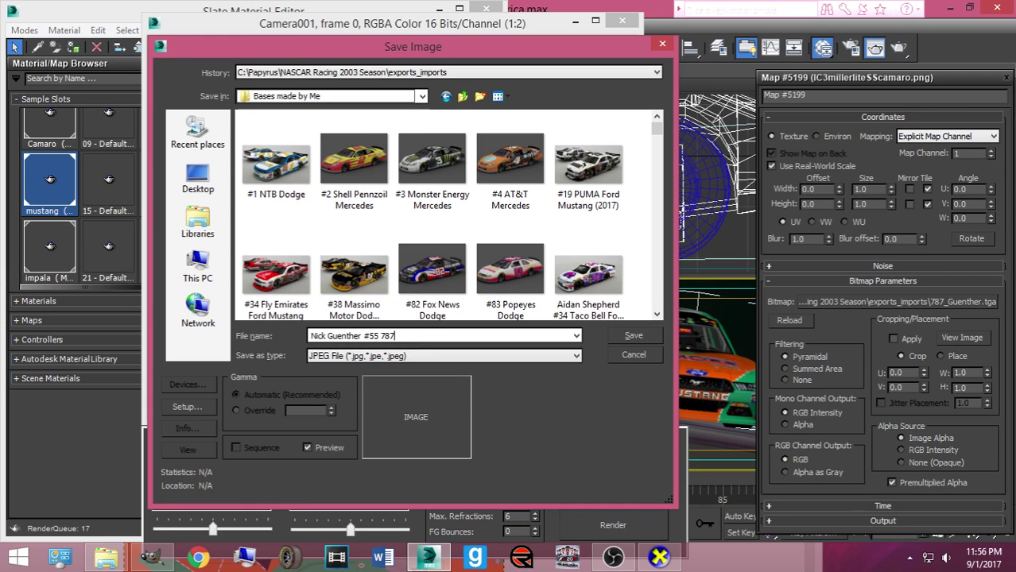
type("b Mustang (2017")
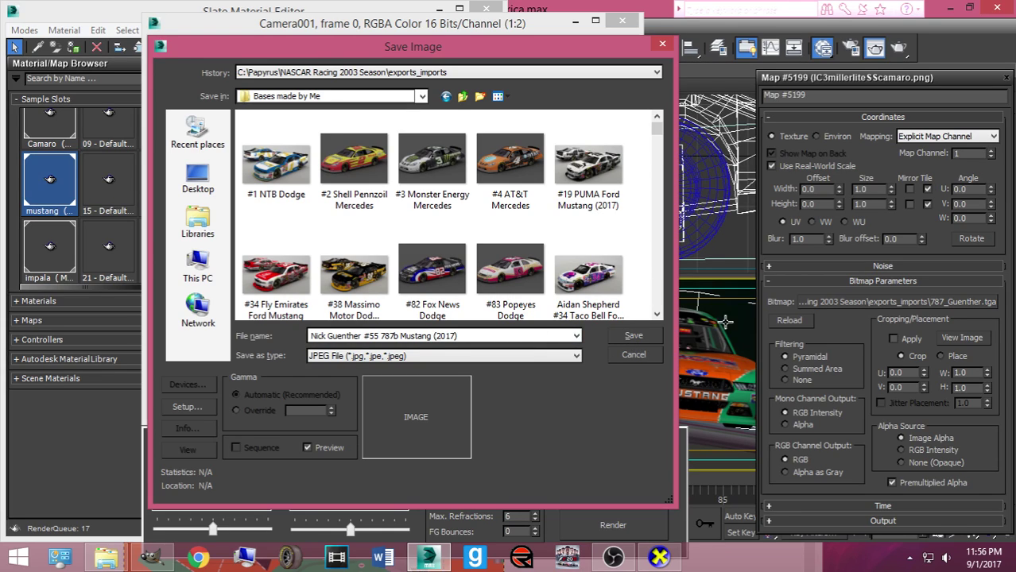
left_click(641, 342)
left_click(359, 362)
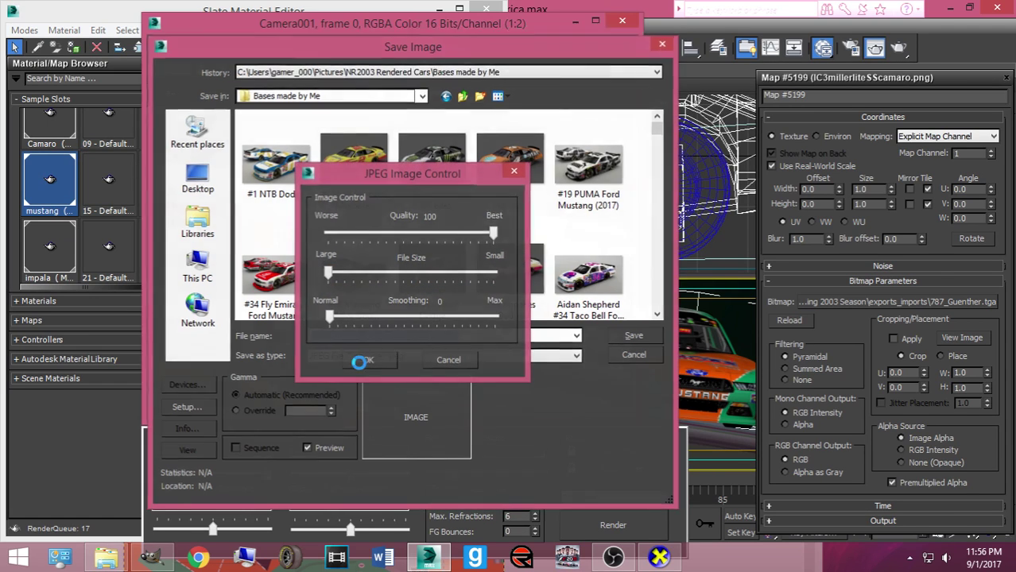
left_click(622, 21)
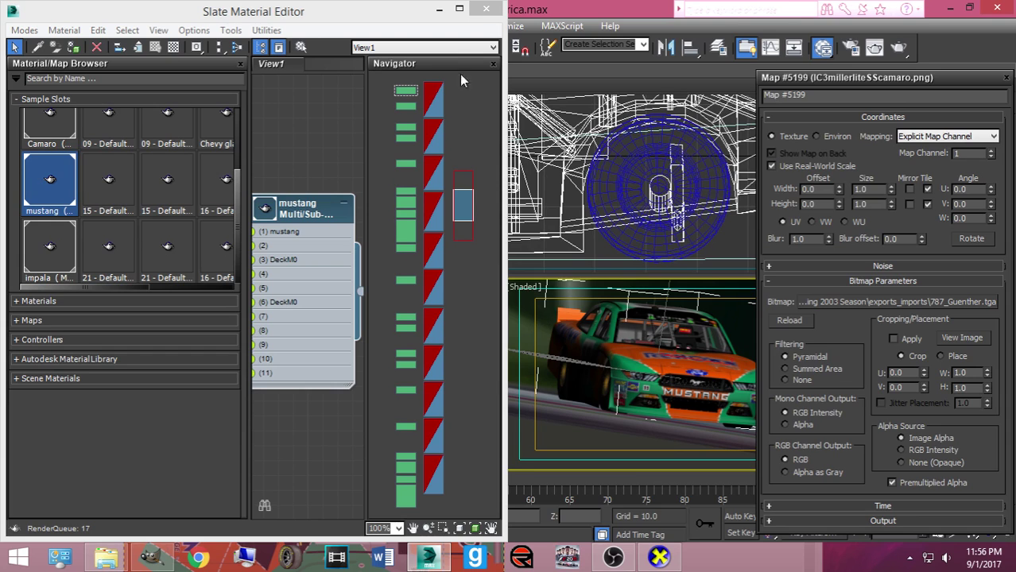
Open DMRnns13_iowa.max without saving the Road America scene
left_click(488, 10)
left_click(15, 11)
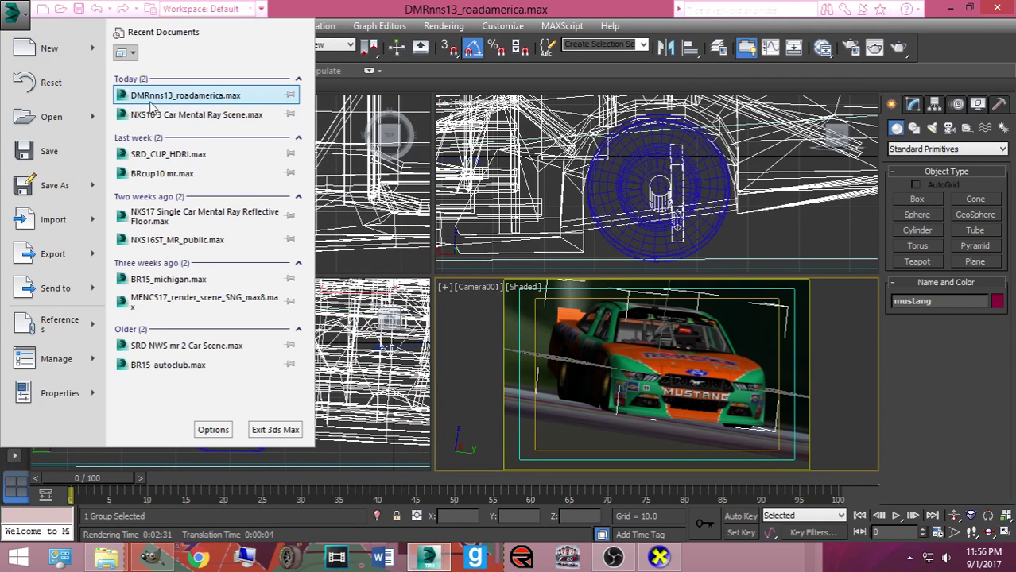
left_click(89, 115)
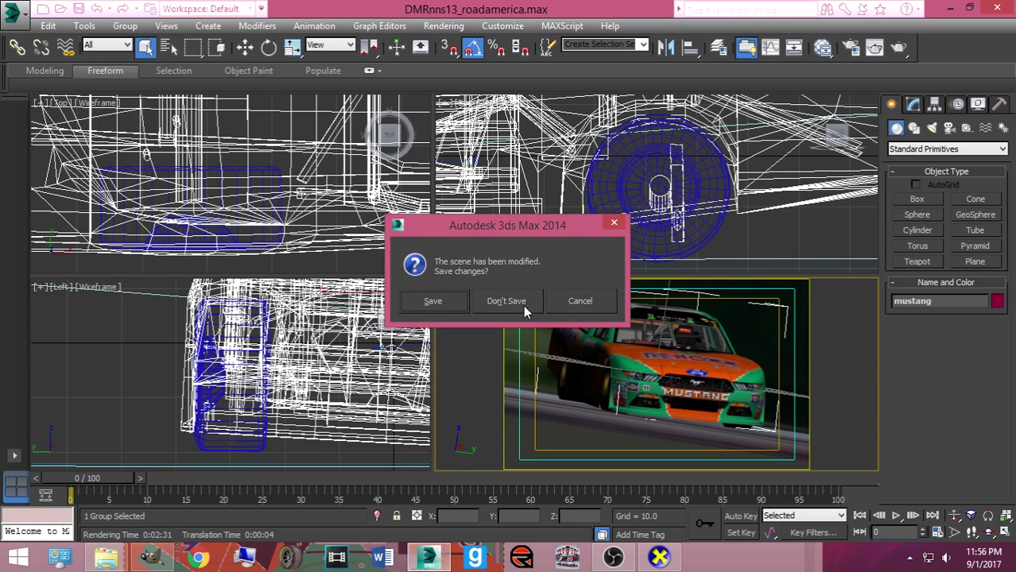
left_click(506, 301)
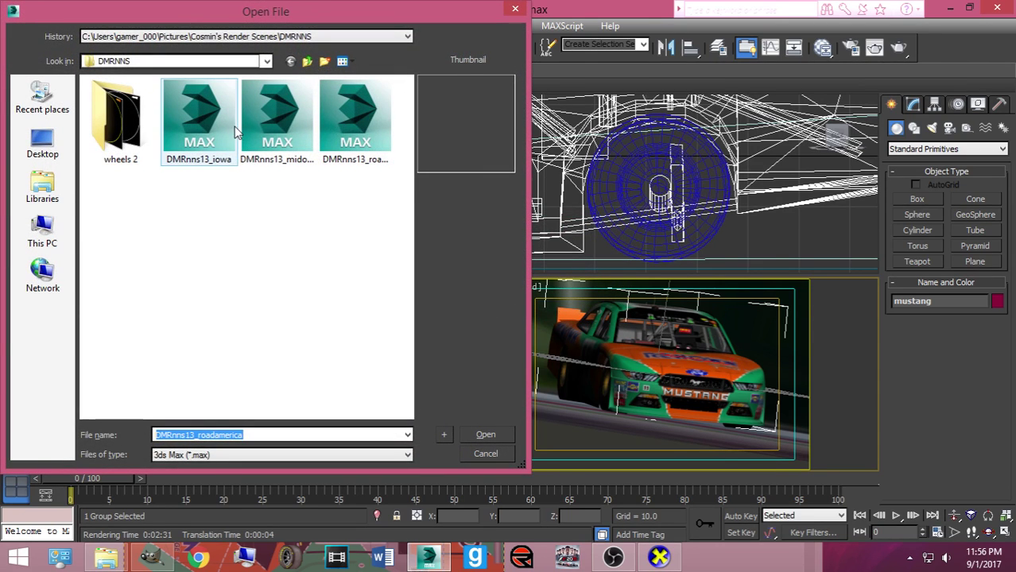
double_click(198, 119)
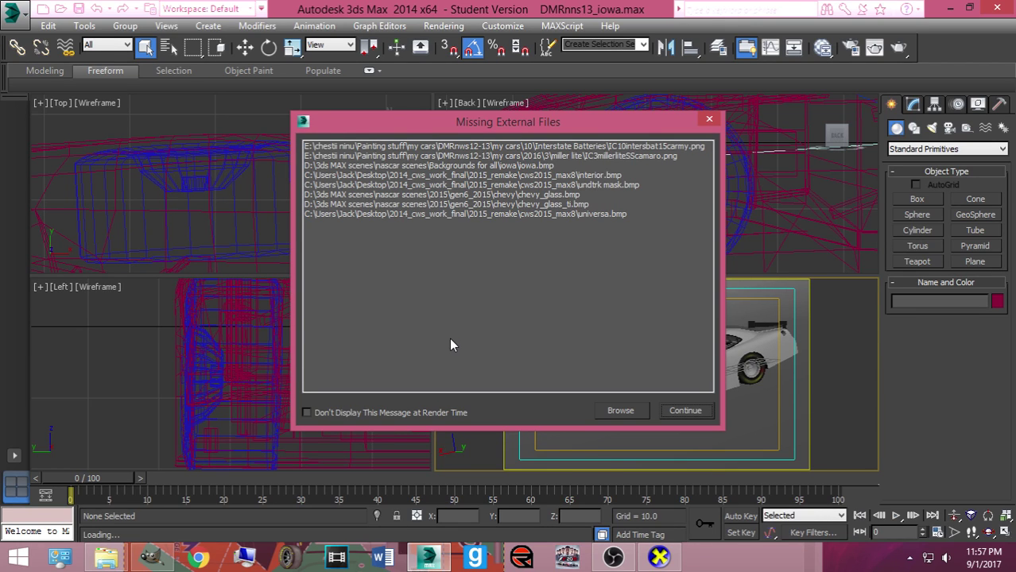
Remove the outdated external search path and start adding a new one from Pictures
left_click(620, 410)
left_click(536, 275)
left_click(652, 209)
left_click(649, 232)
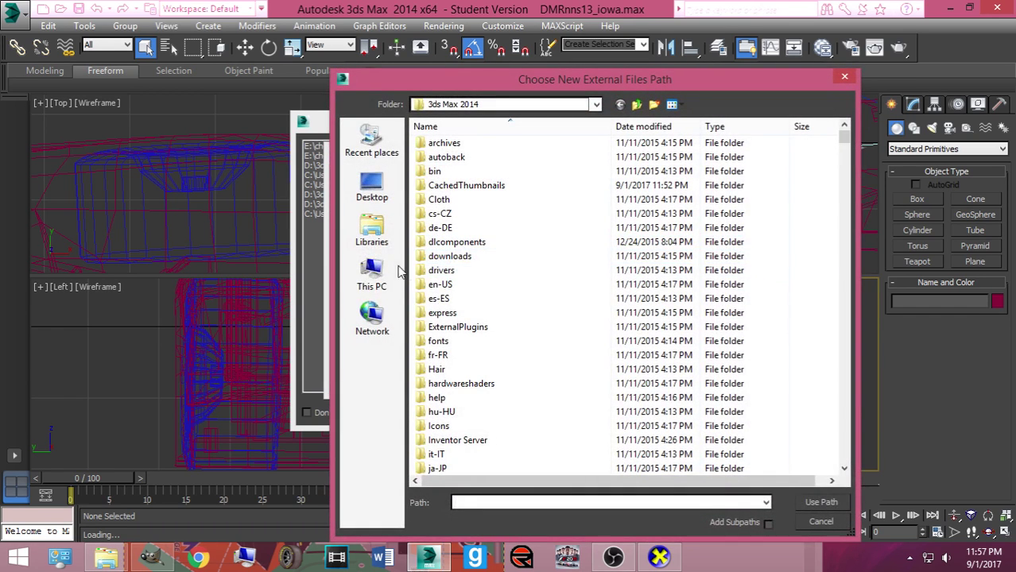
left_click(371, 232)
double_click(460, 200)
scroll(476, 270, "down", 2)
scroll(501, 310, "up", 2)
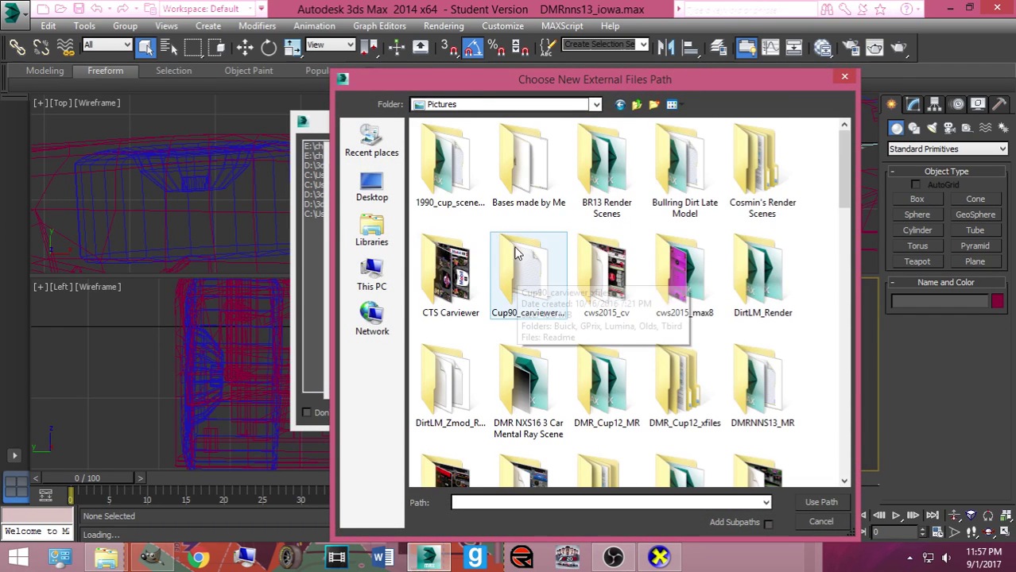
Add the Backgrounds for all\iowa folder as a file path and continue loading the scene
double_click(759, 162)
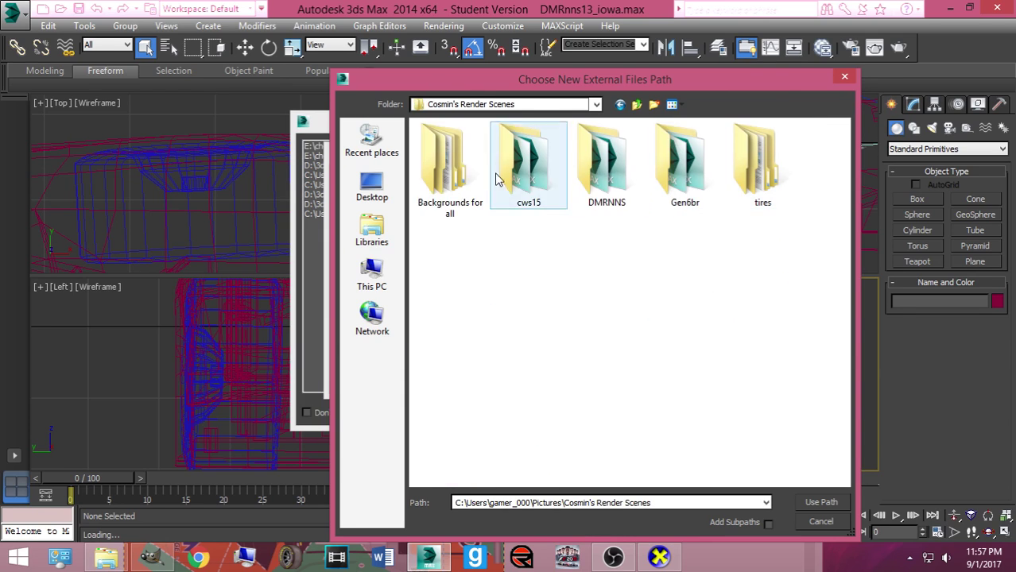
double_click(453, 176)
scroll(512, 311, "down", 3)
scroll(532, 256, "up", 1)
double_click(684, 322)
double_click(485, 195)
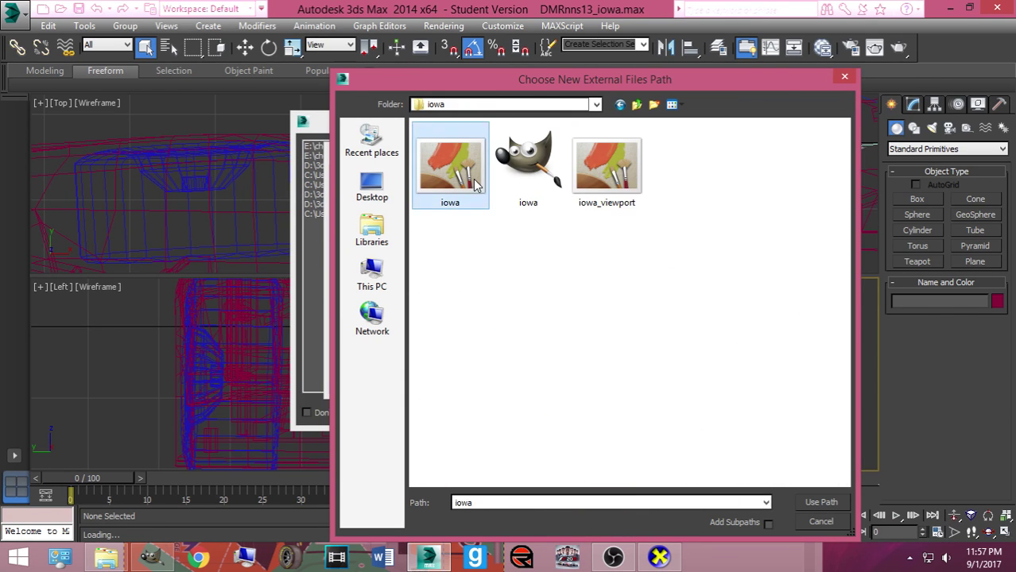
left_click(602, 378)
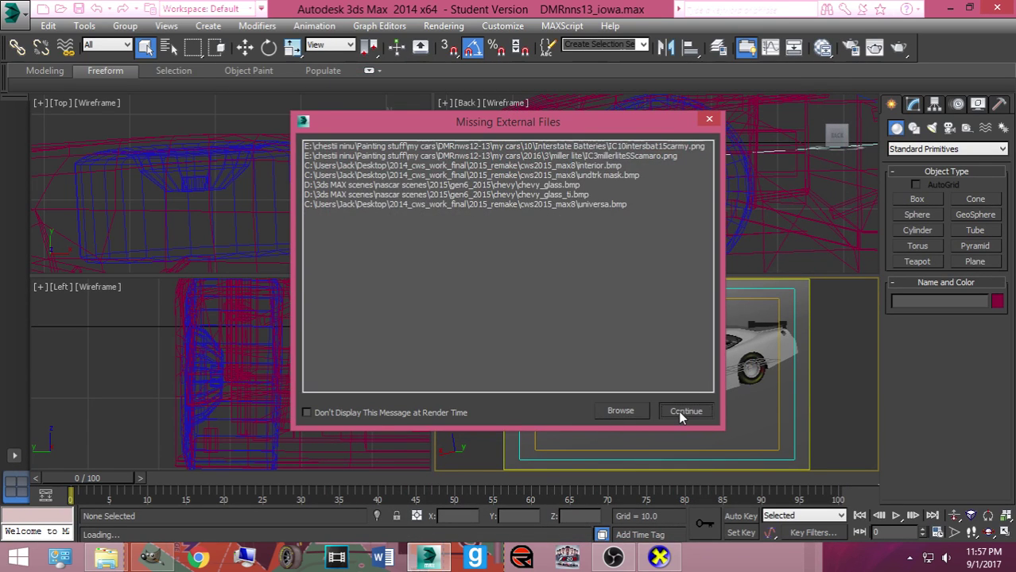
left_click(678, 410)
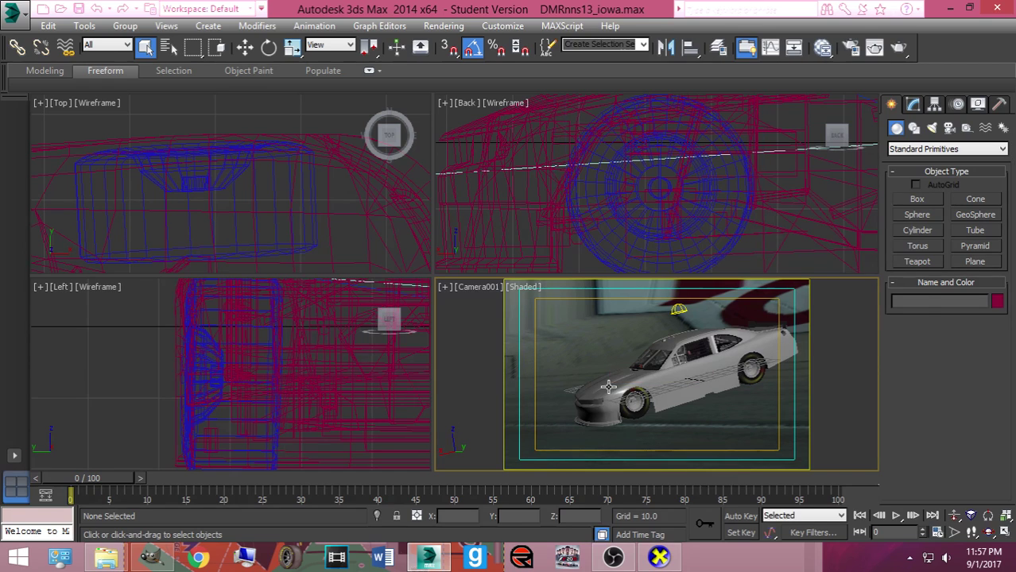
Hide the camaro and unhide the mustang by name
left_click(607, 385)
right_click(608, 387)
left_click(640, 341)
right_click(642, 337)
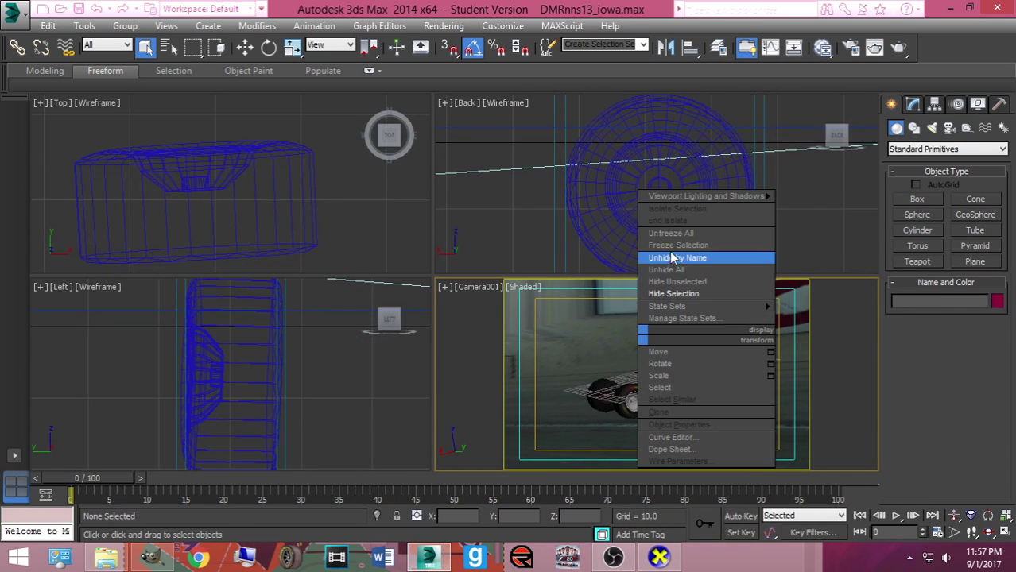
left_click(674, 258)
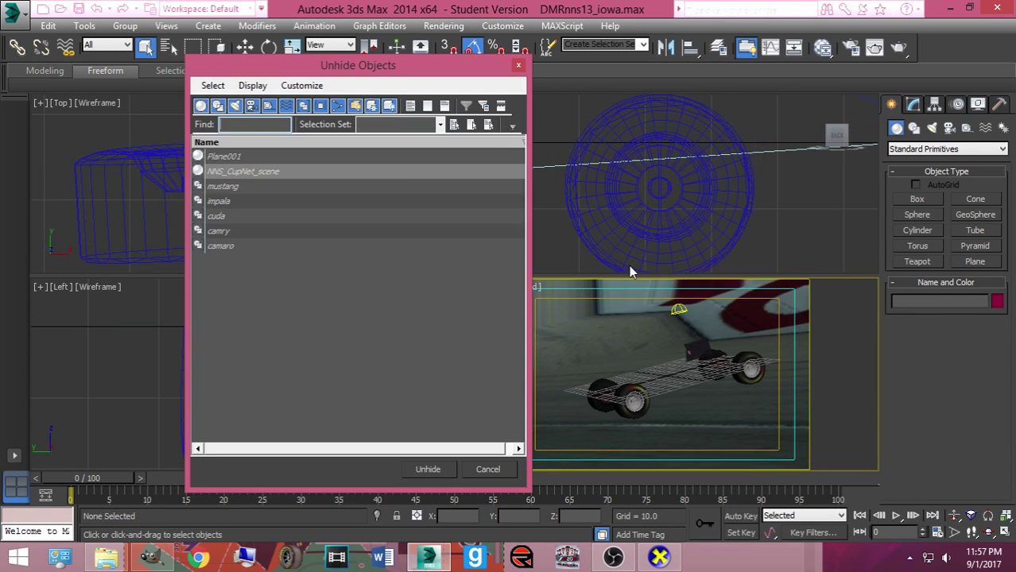
left_click(222, 186)
left_click(428, 469)
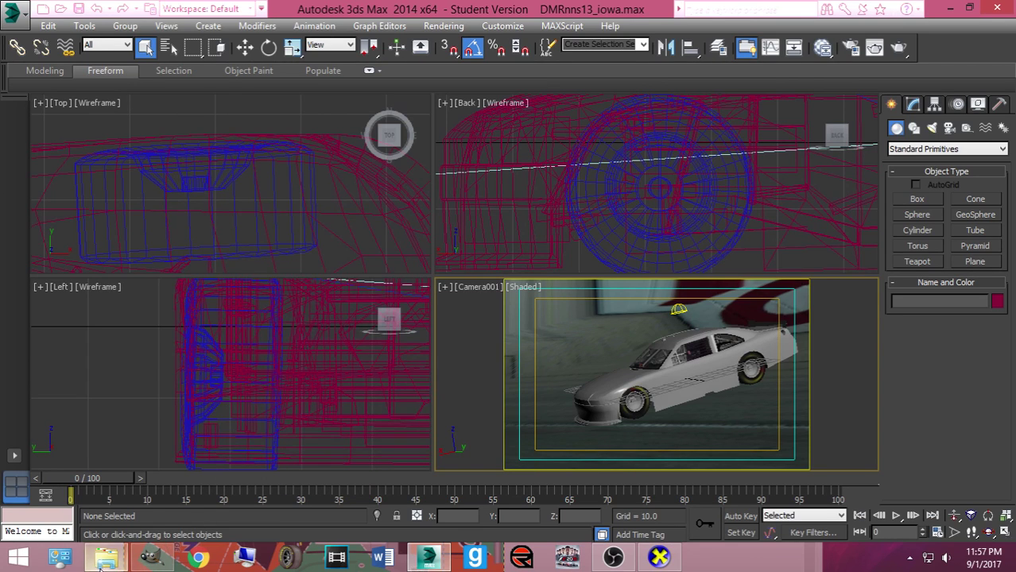
left_click(105, 557)
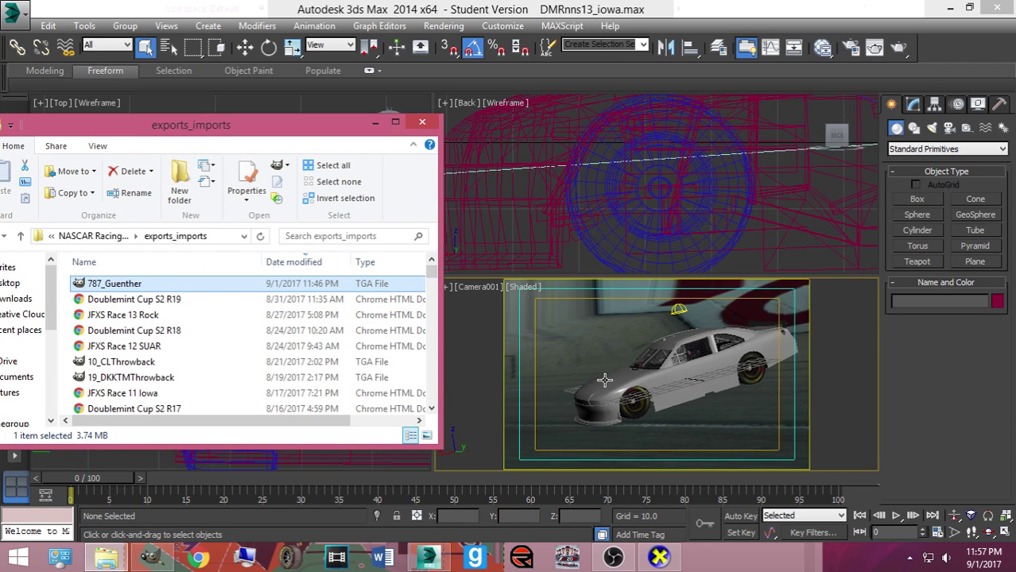
Select the mustang and open its Multi/Sub body material's Diffuse map in the material editor
left_click(685, 382)
key("m")
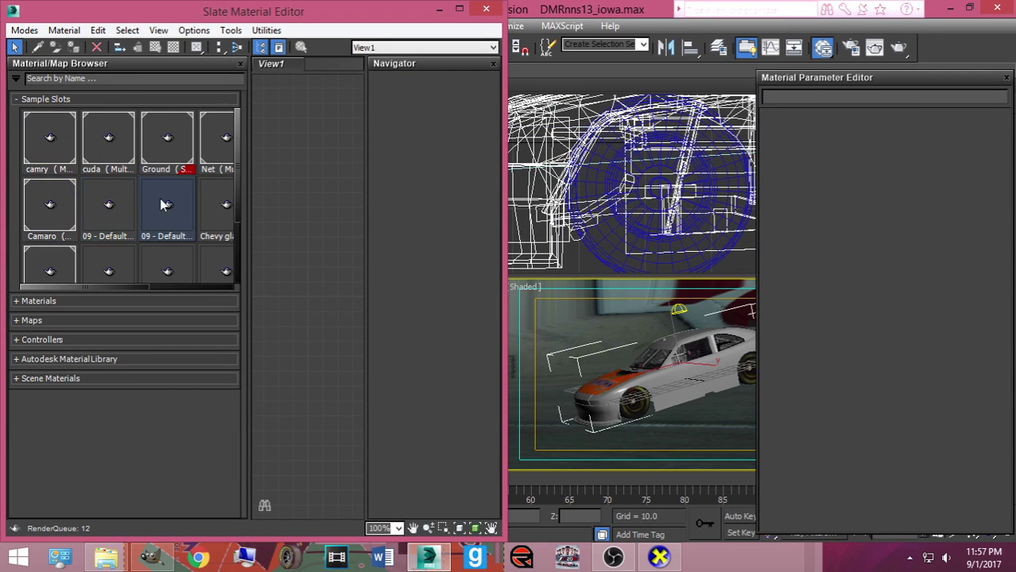
scroll(240, 213, "down", 1)
left_click(49, 223)
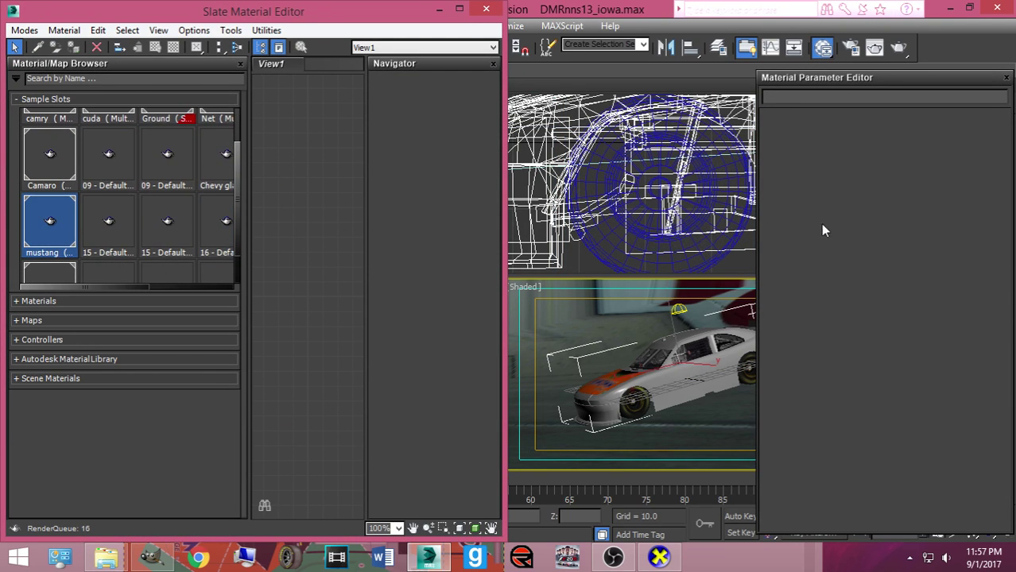
double_click(279, 231)
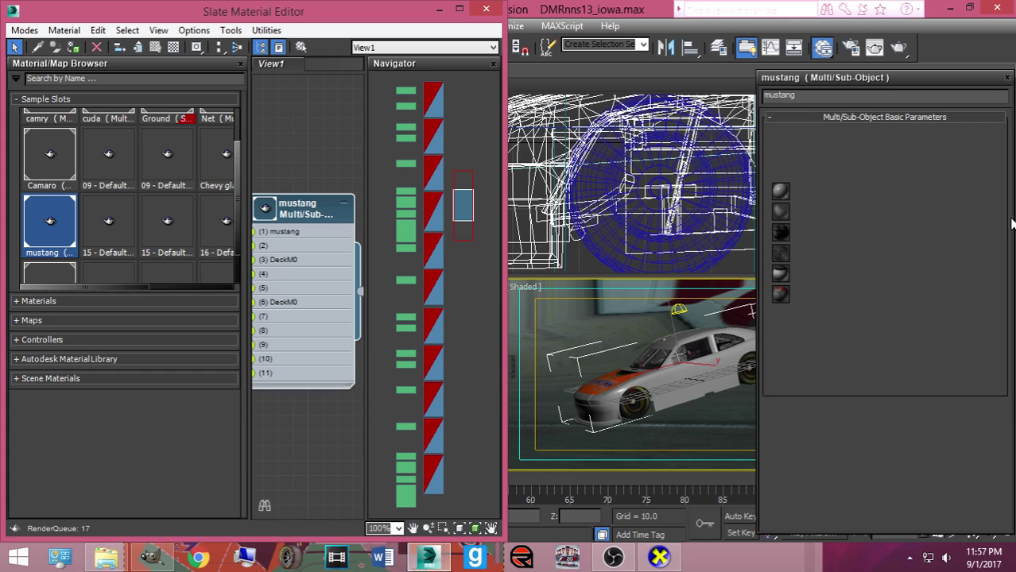
left_click(889, 197)
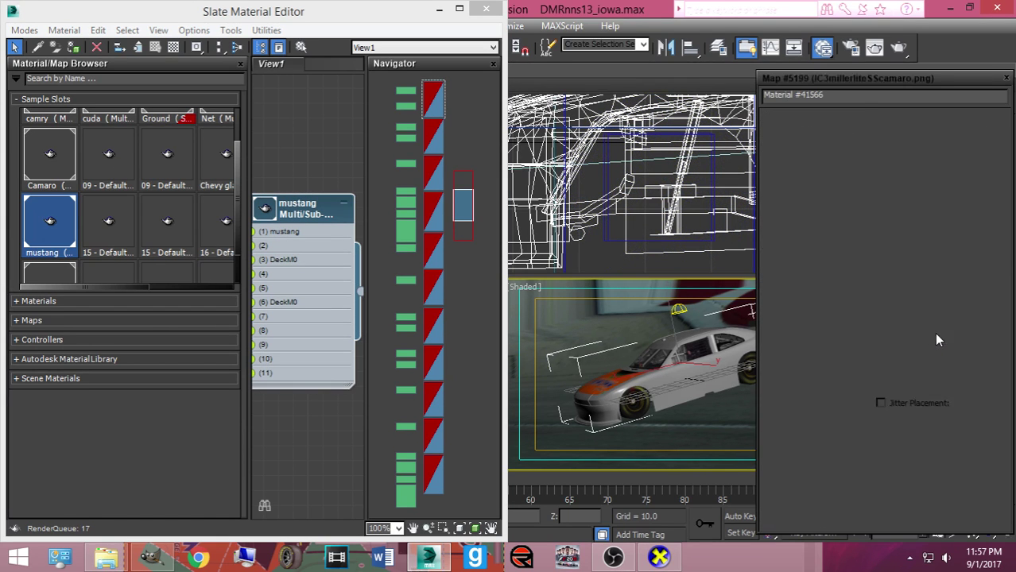
left_click(934, 334)
Load 787_Guenther.tga from exports_imports as the body texture and render the Iowa camera view
left_click(895, 302)
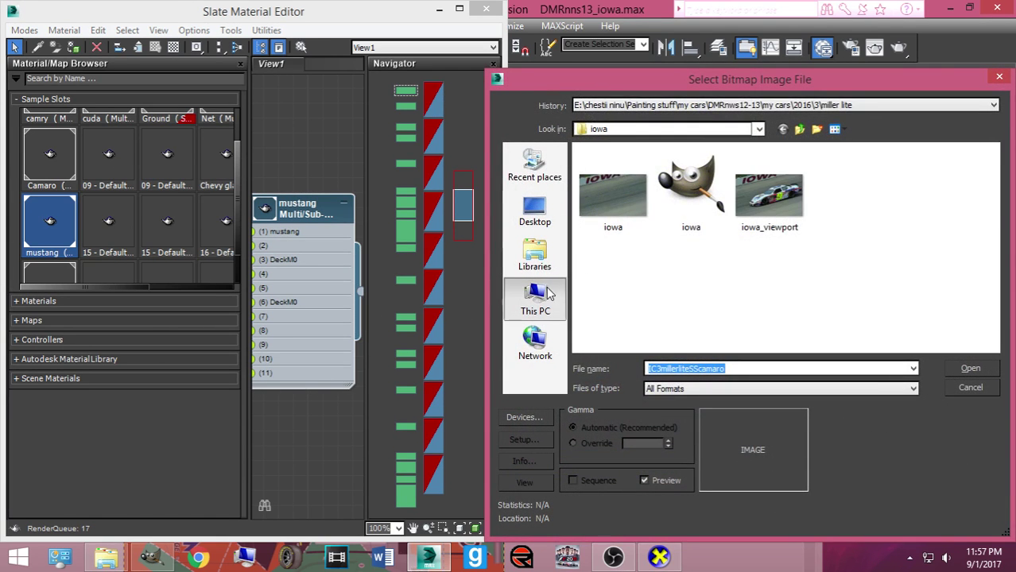
left_click(534, 302)
double_click(636, 302)
double_click(612, 240)
double_click(616, 168)
double_click(619, 195)
double_click(618, 168)
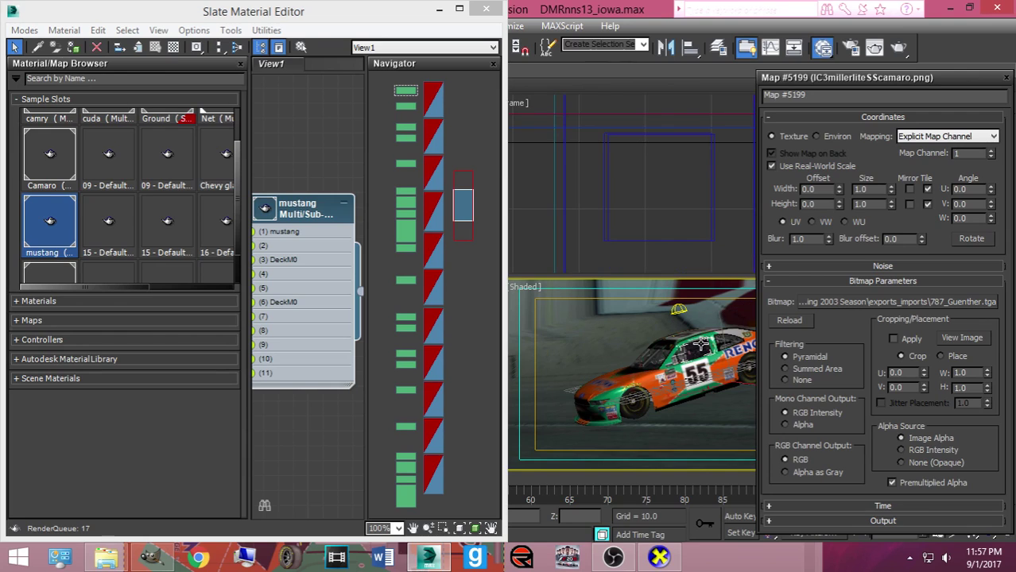
left_click(897, 48)
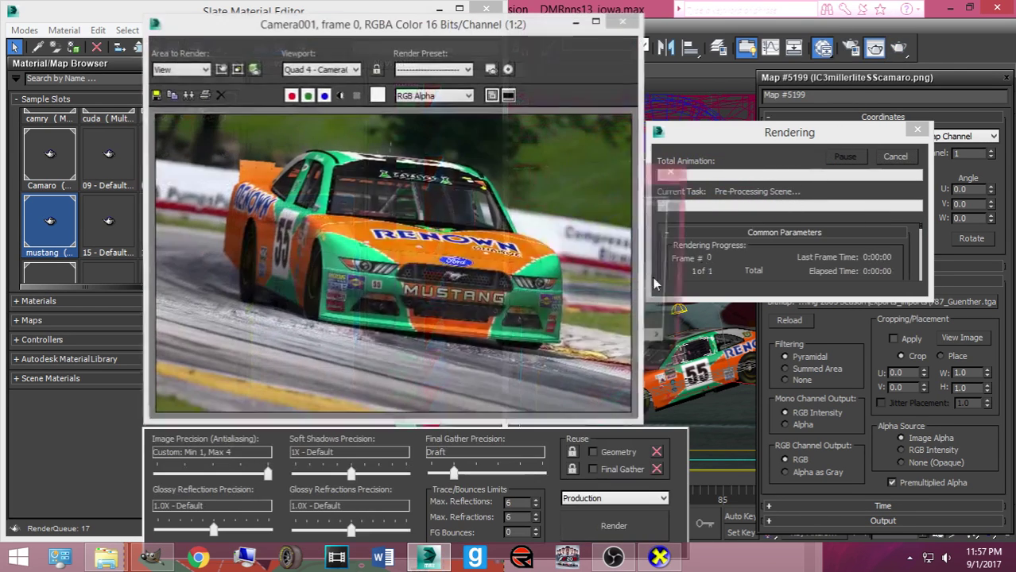
left_click(363, 361)
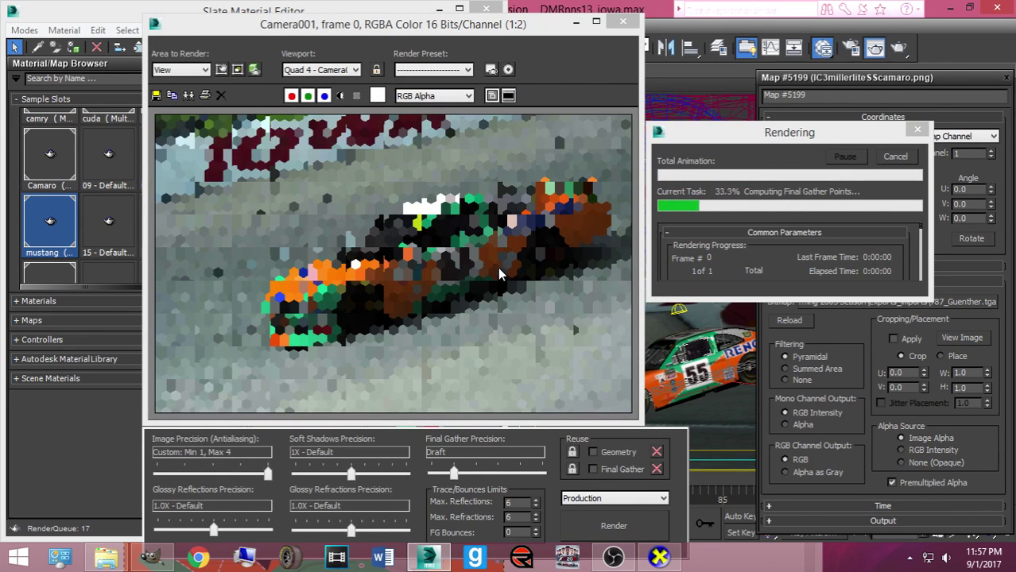
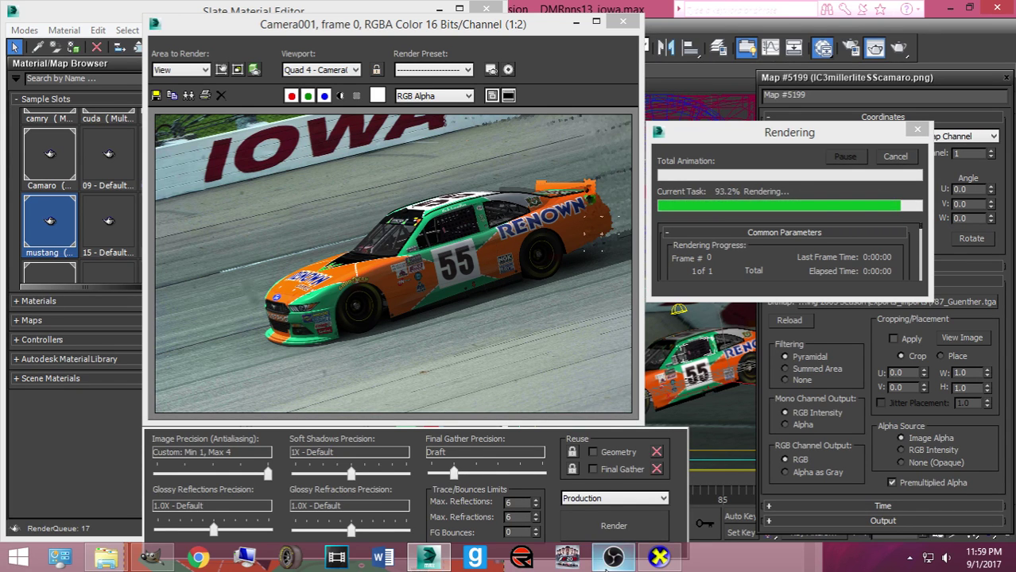
Minimize the recording software while the Camera001 render of the #55 Mustang finishes
mouse_move(612, 556)
left_click(538, 473)
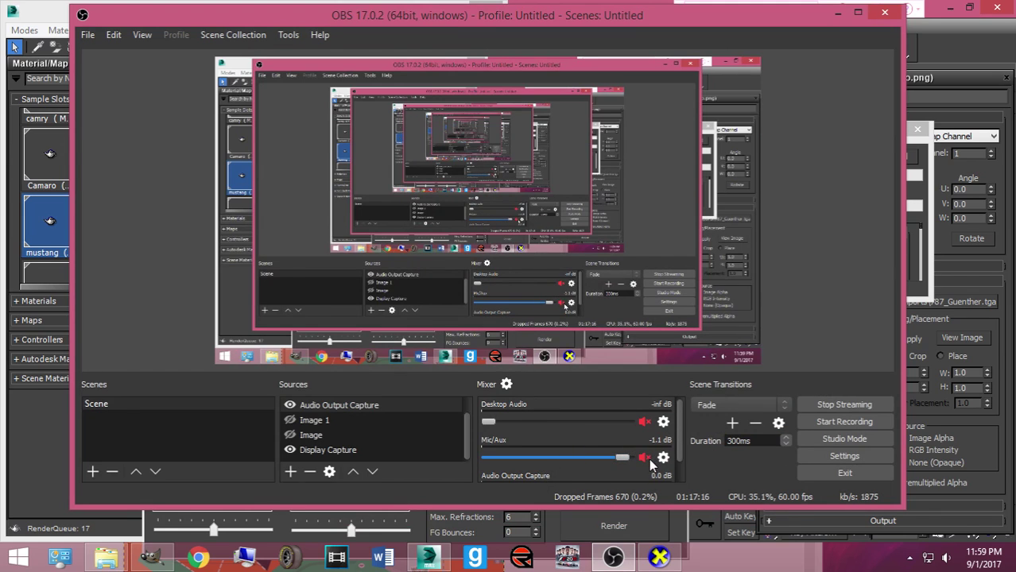
left_click(837, 13)
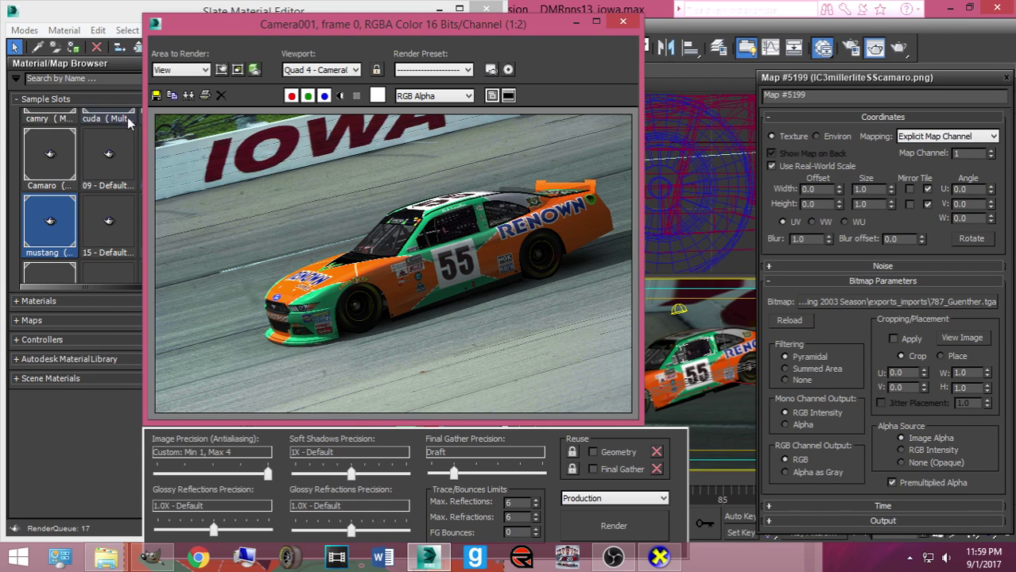
Start saving the render and navigate to Pictures > NR2003 Rendered Cars > Bases made by Me
left_click(154, 94)
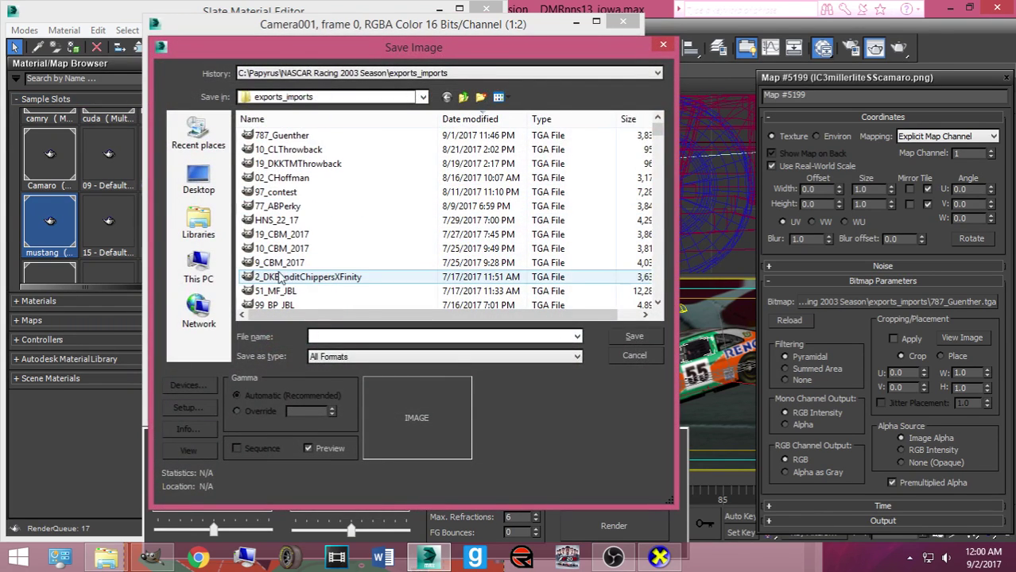
left_click(213, 237)
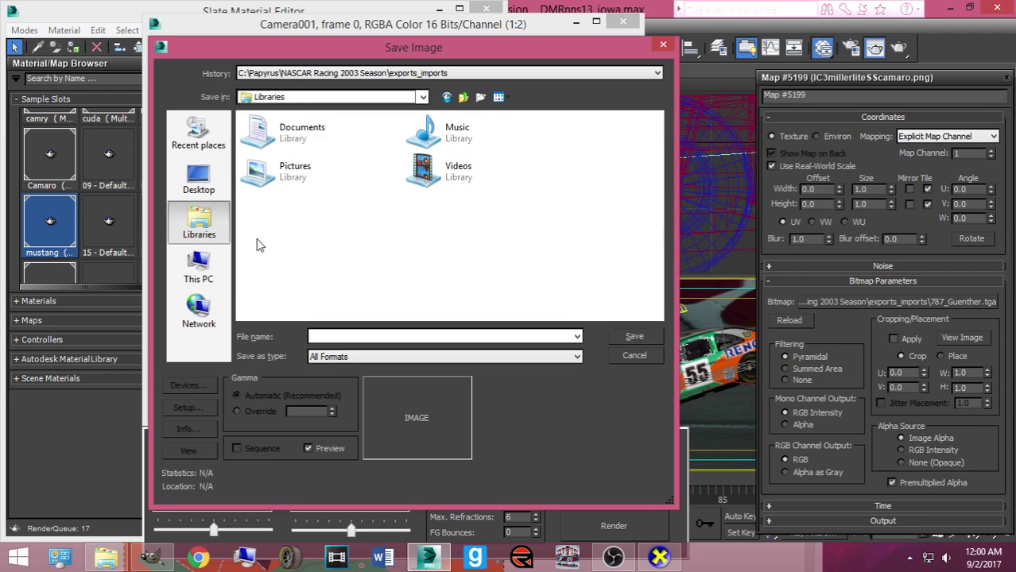
left_click(199, 266)
left_click(333, 296)
left_click(198, 224)
double_click(287, 176)
scroll(353, 217, "down", 5)
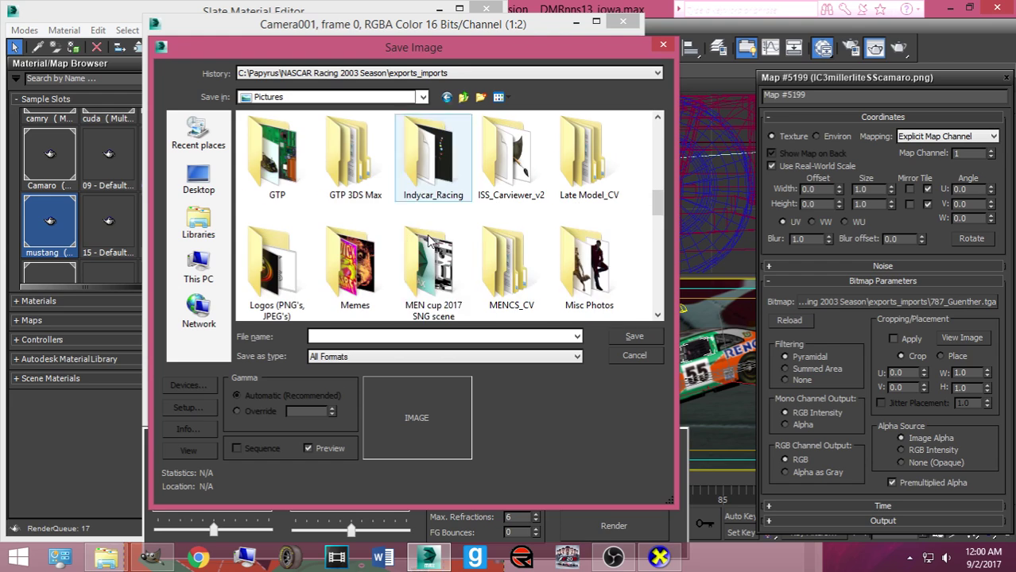
double_click(503, 268)
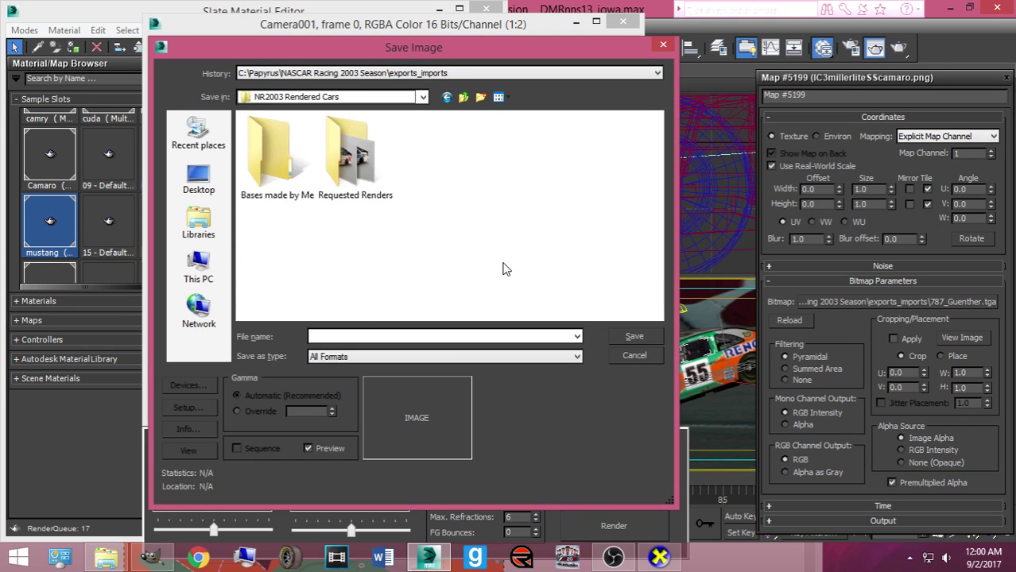
left_click(309, 179)
double_click(309, 179)
Save the render as a quality-100 JPEG under the existing #55 Mustang file name, overwriting it
left_click(371, 356)
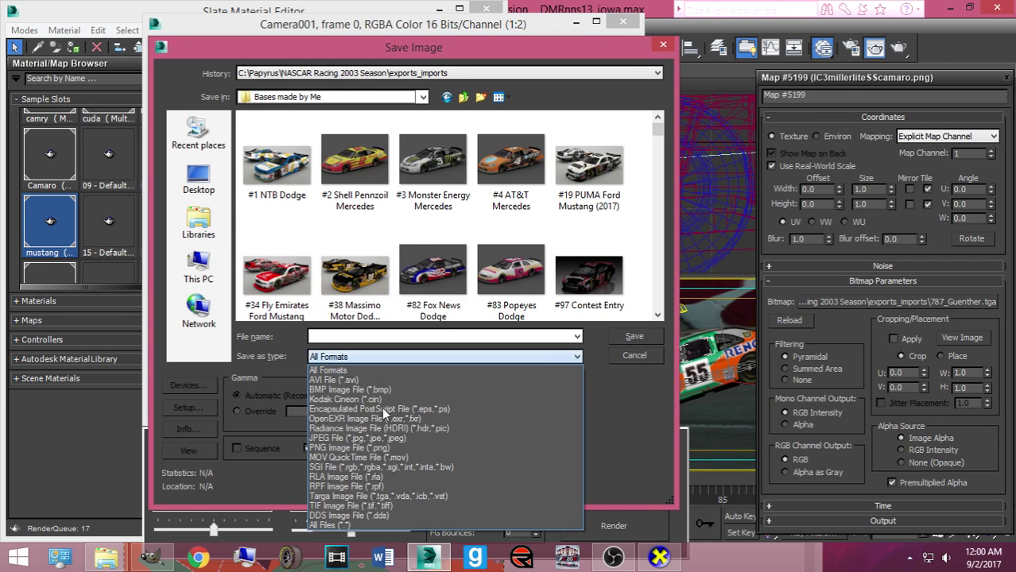
left_click(367, 452)
left_click(367, 335)
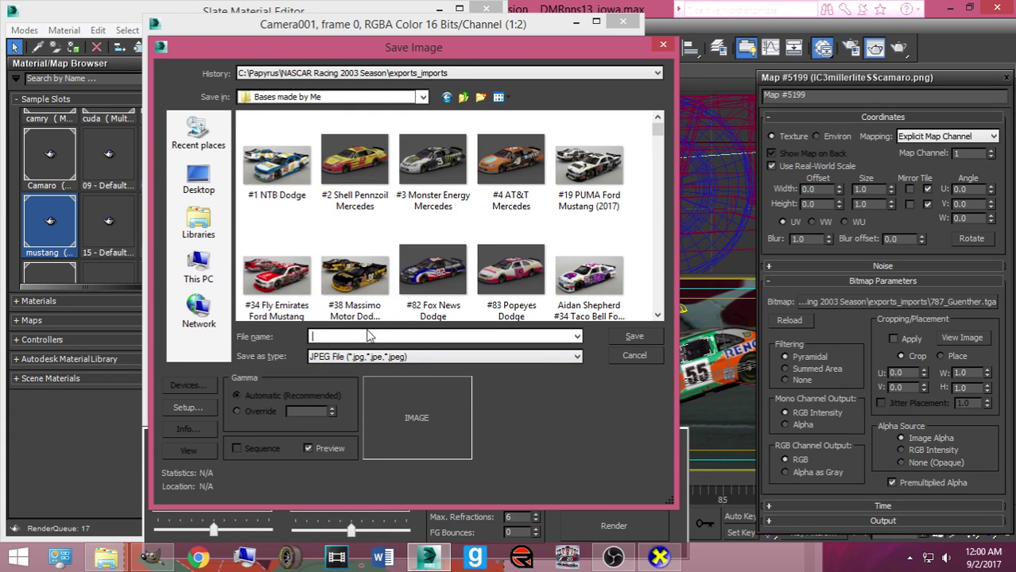
key("Down")
key("Down")
key("Down")
key("Down")
key("Return")
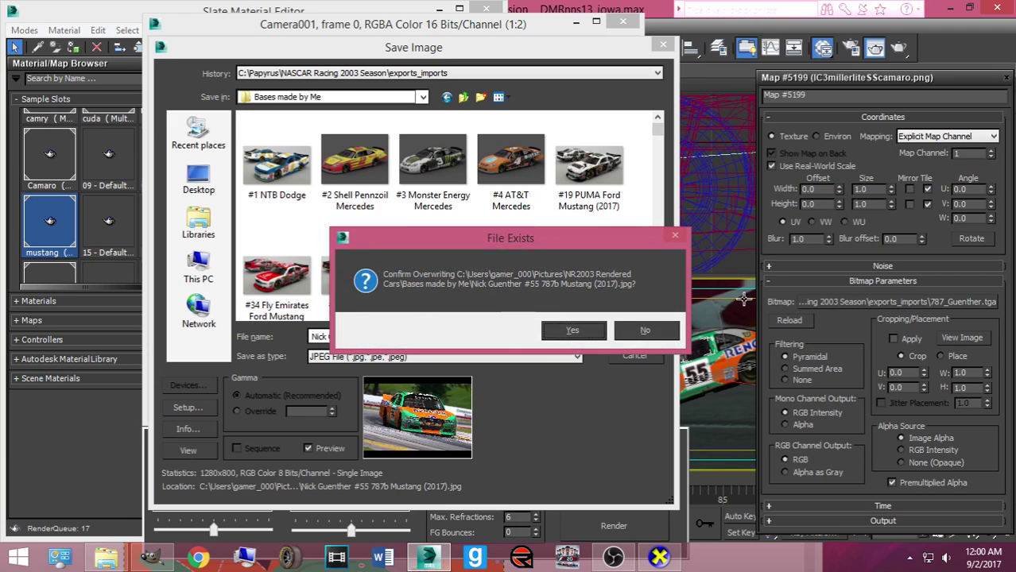
left_click(644, 331)
left_click(430, 337)
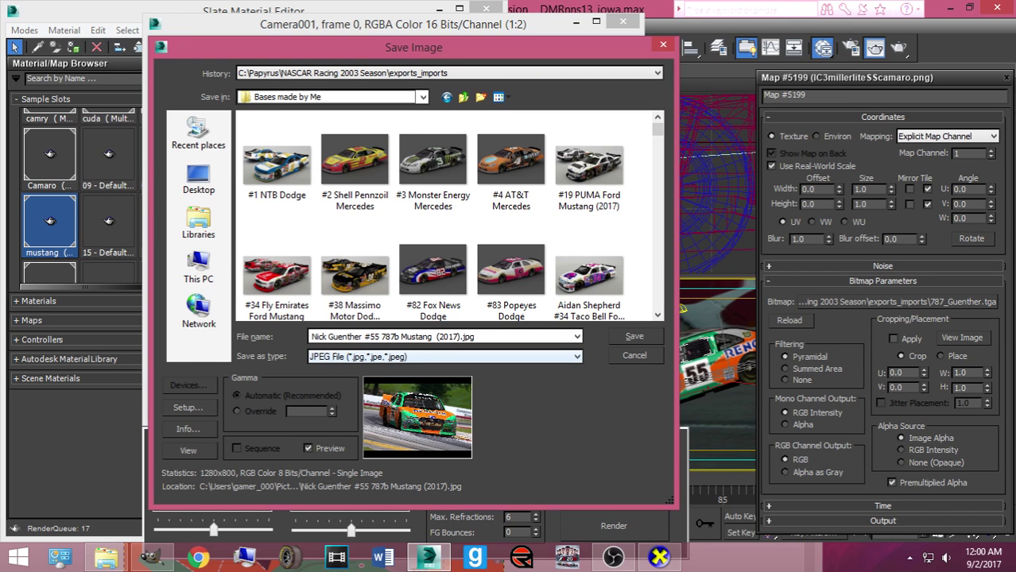
key("Return")
left_click(384, 358)
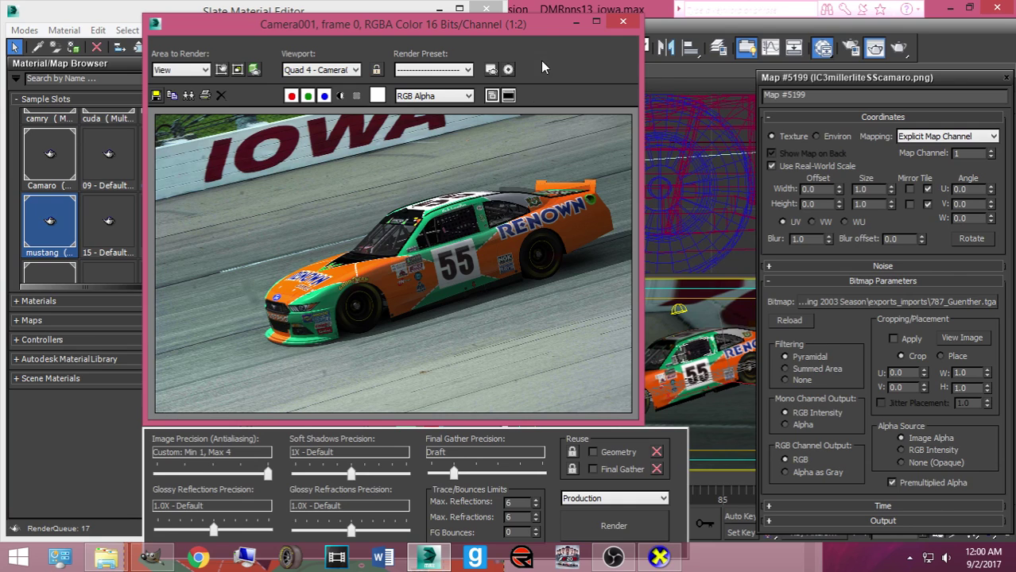
Close the render window and material editor, then open NXS16 3 Car Mental Ray Scene.max without saving Iowa
left_click(614, 29)
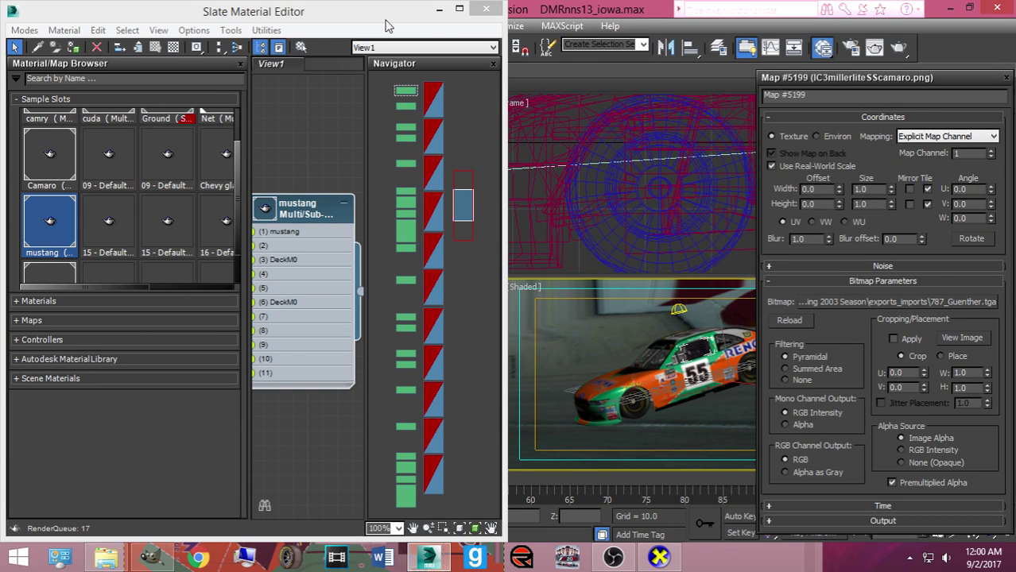
left_click(486, 9)
left_click(14, 9)
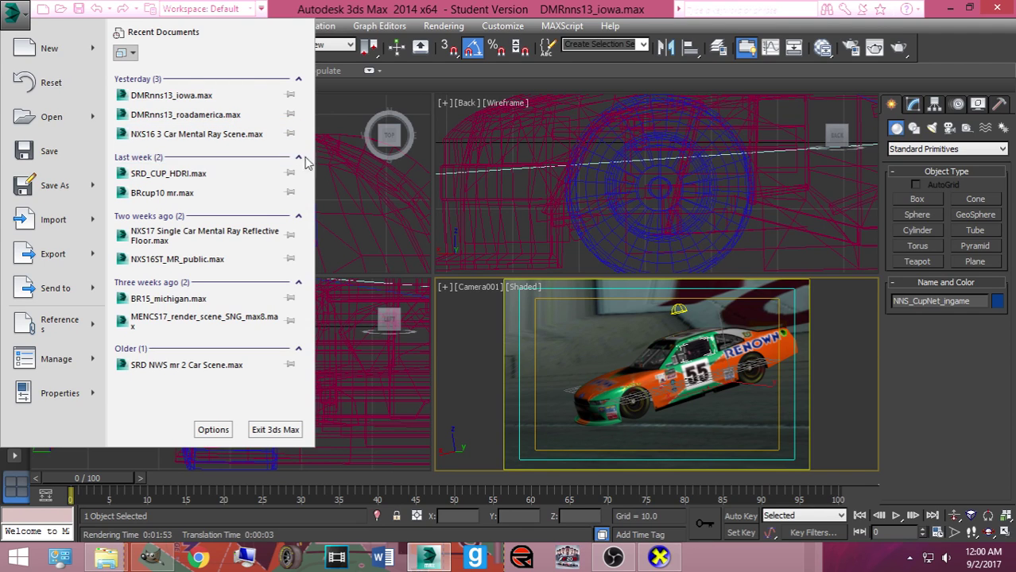
left_click(214, 136)
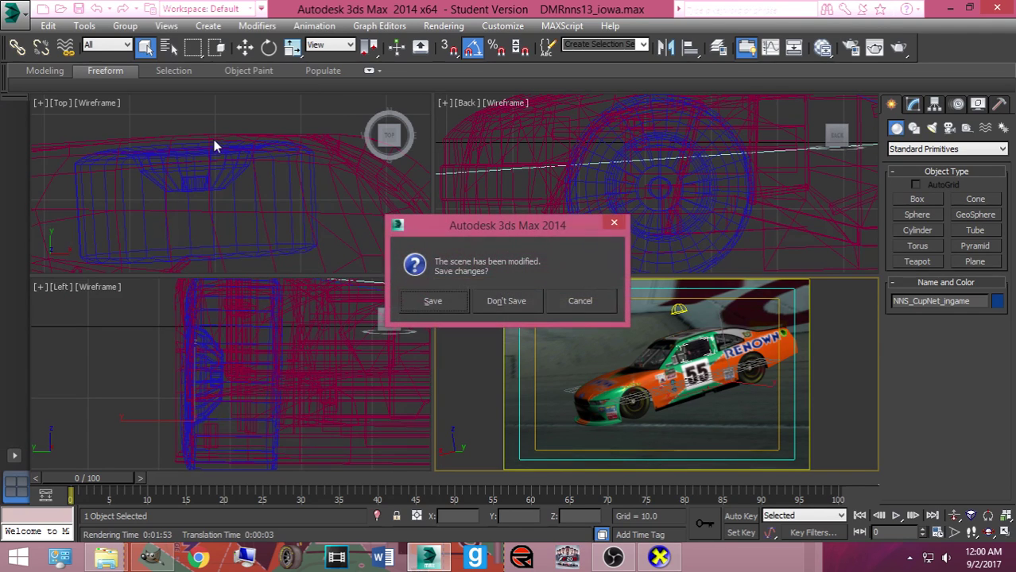
left_click(498, 300)
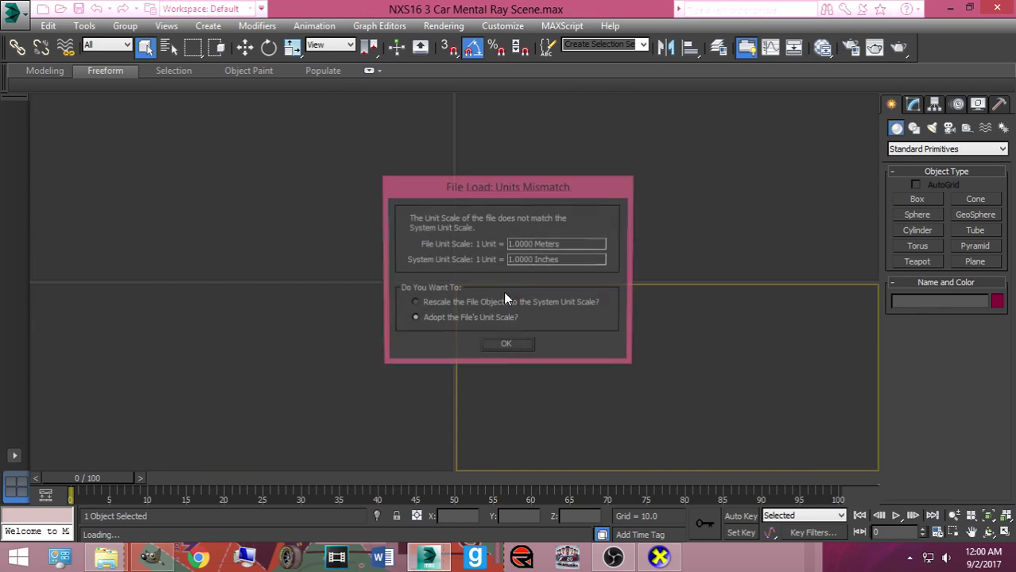
Adopt the file's unit scale, skip missing files, and hide the three orange Camaros
left_click(508, 349)
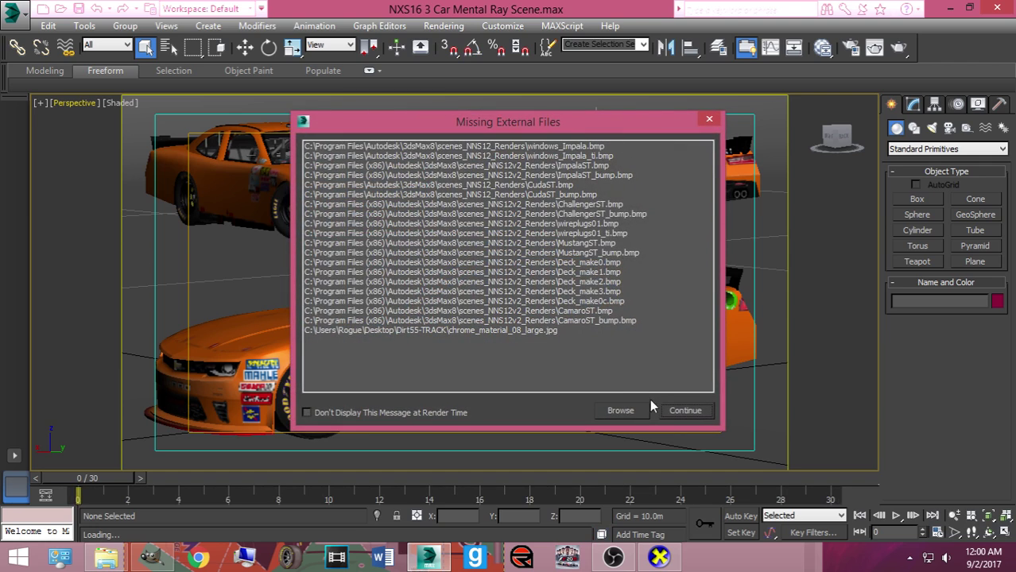
left_click(661, 407)
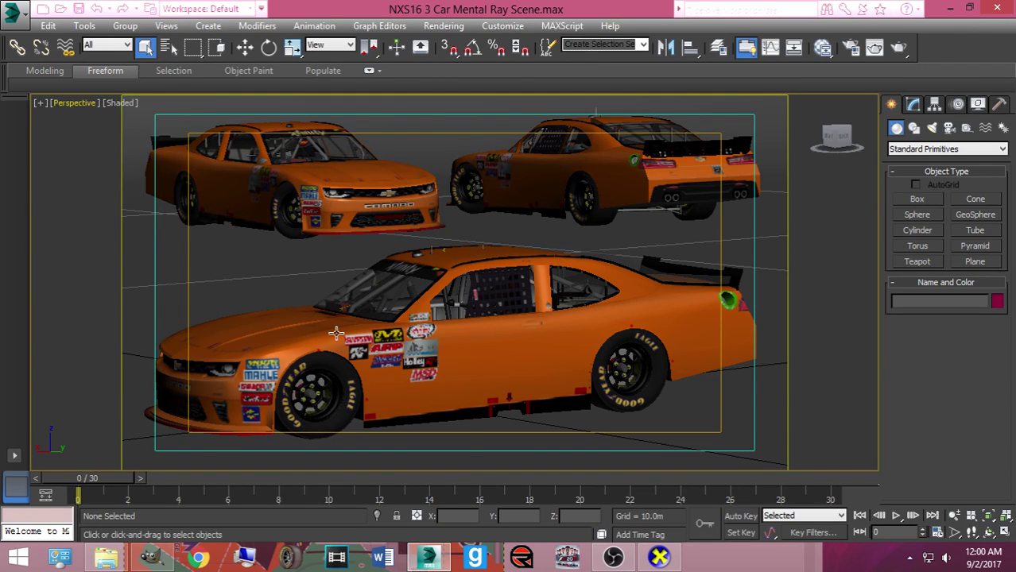
left_click(336, 334)
right_click(338, 330)
left_click(365, 297)
left_click(356, 205)
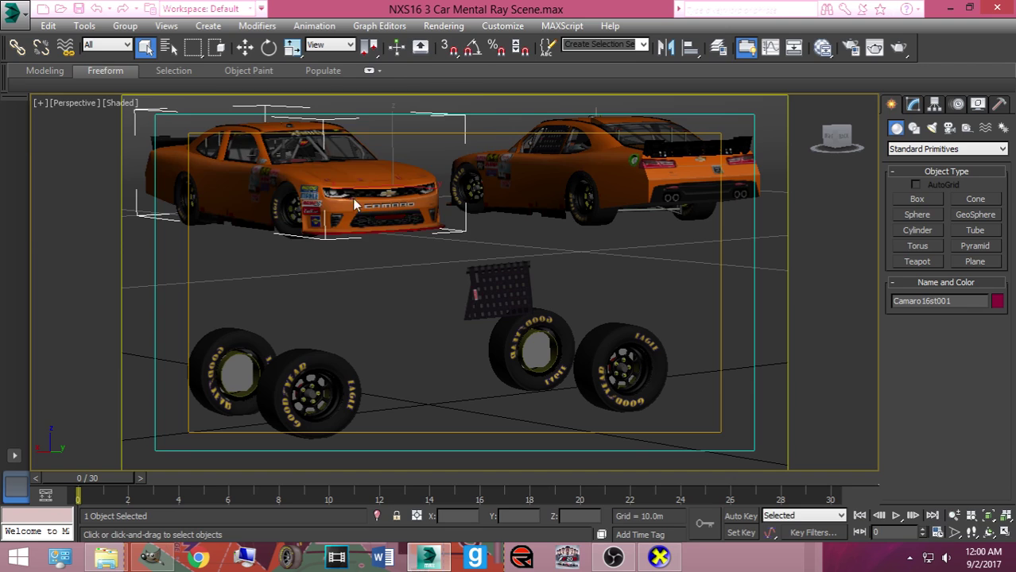
right_click(417, 190)
left_click(453, 151)
left_click(573, 170)
right_click(574, 170)
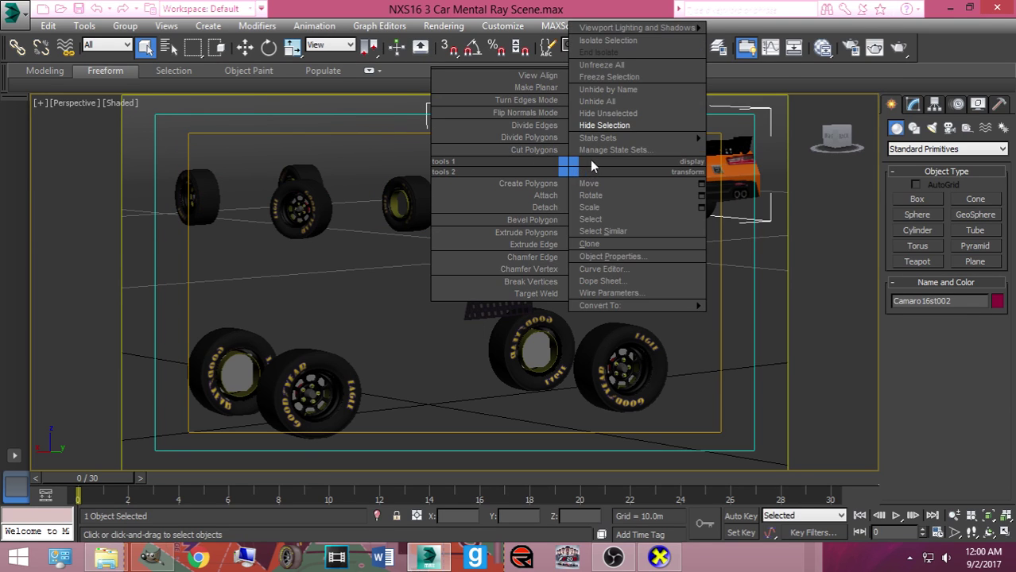
left_click(603, 126)
Unhide the three Ford Mustangs by name
right_click(599, 154)
left_click(641, 73)
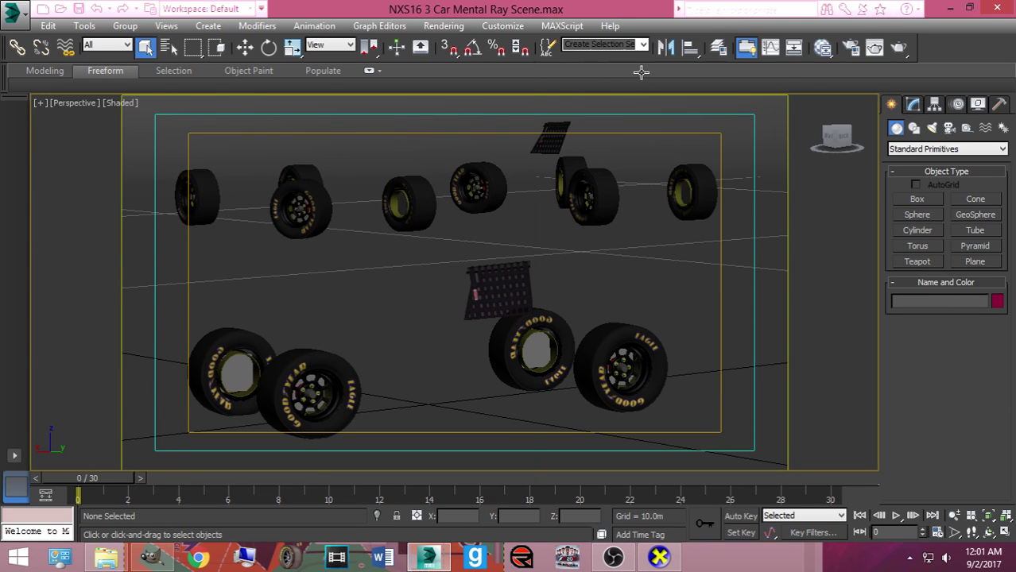
left_click_drag(242, 232, 245, 206)
key("Return")
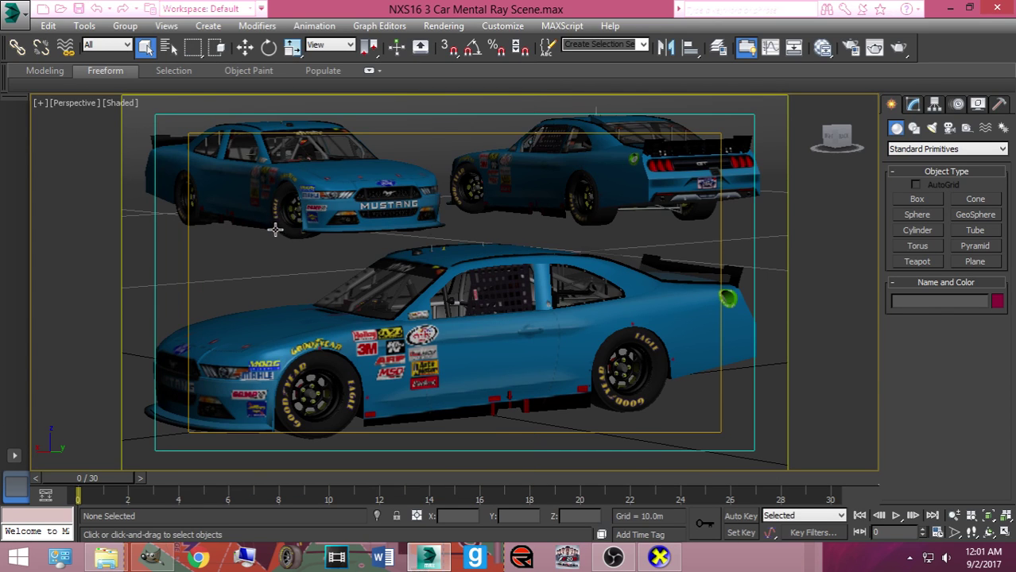
Open the MustangST material's diffuse bitmap and start choosing a new image file
key("m")
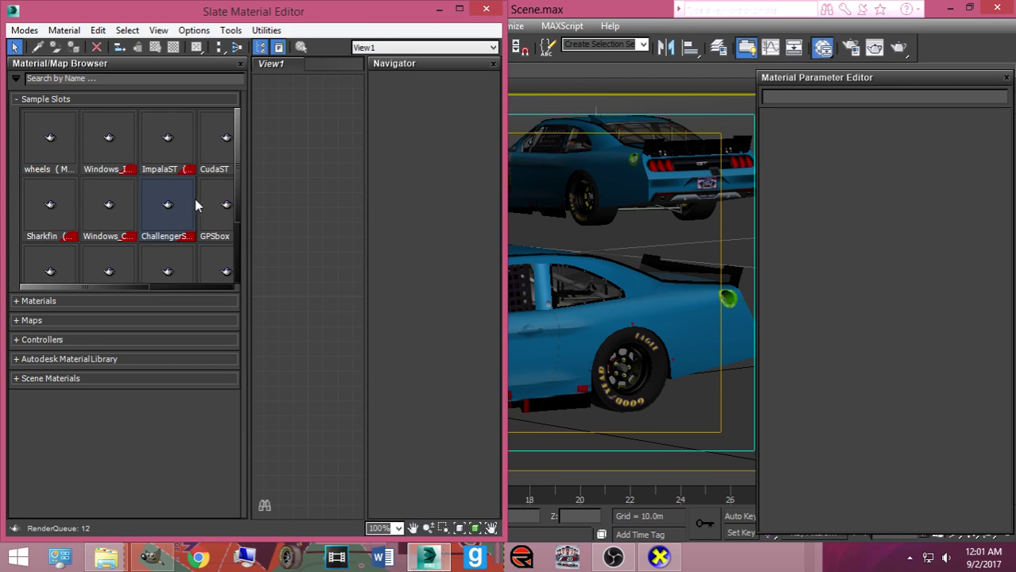
scroll(215, 215, "down", 1)
double_click(173, 225)
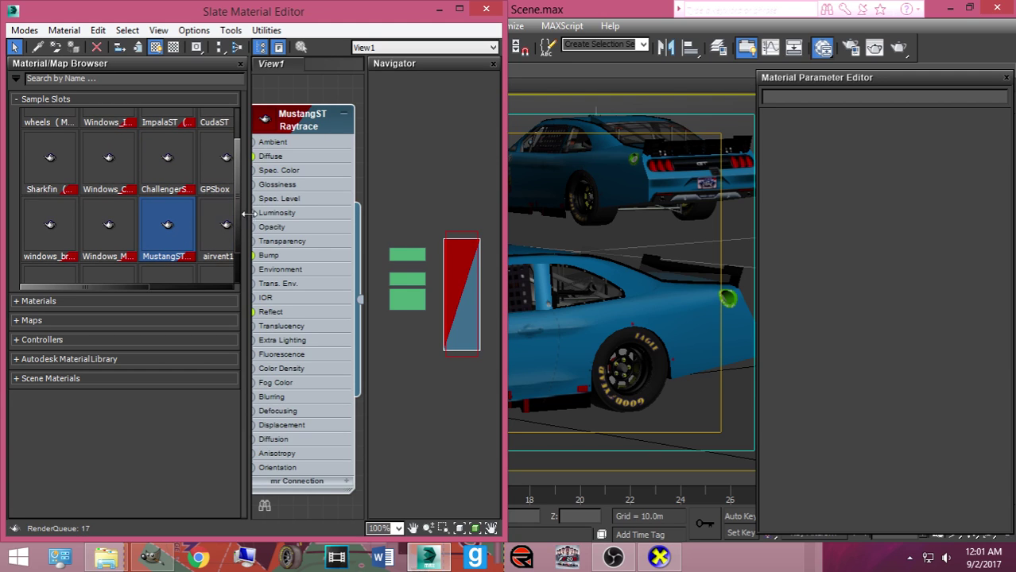
double_click(281, 146)
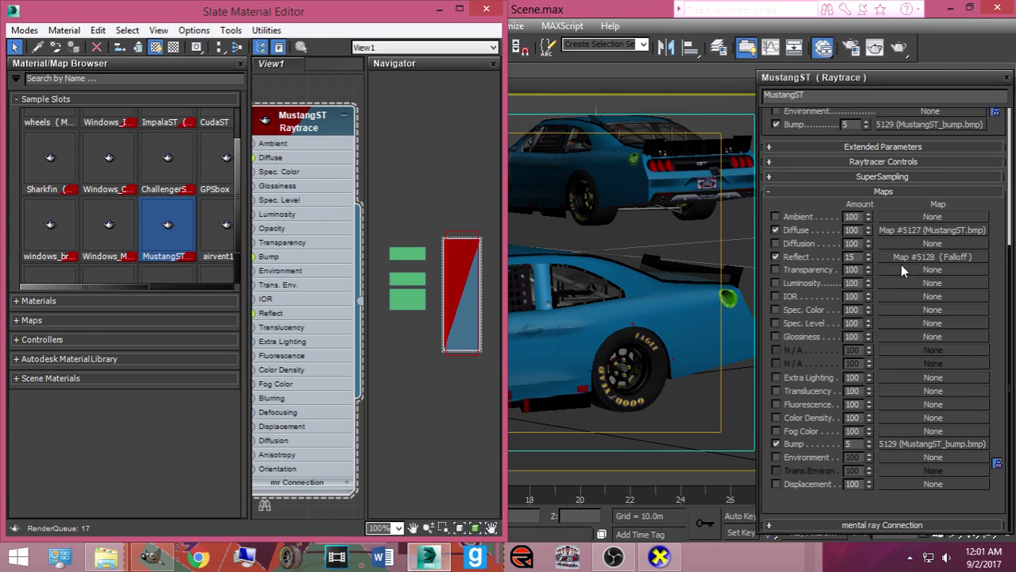
left_click(901, 228)
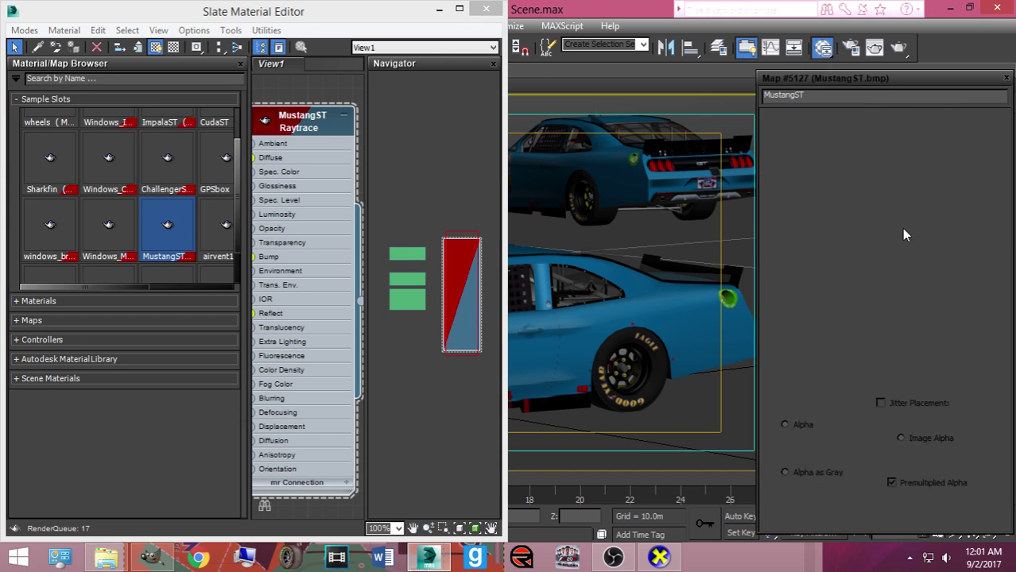
left_click(882, 302)
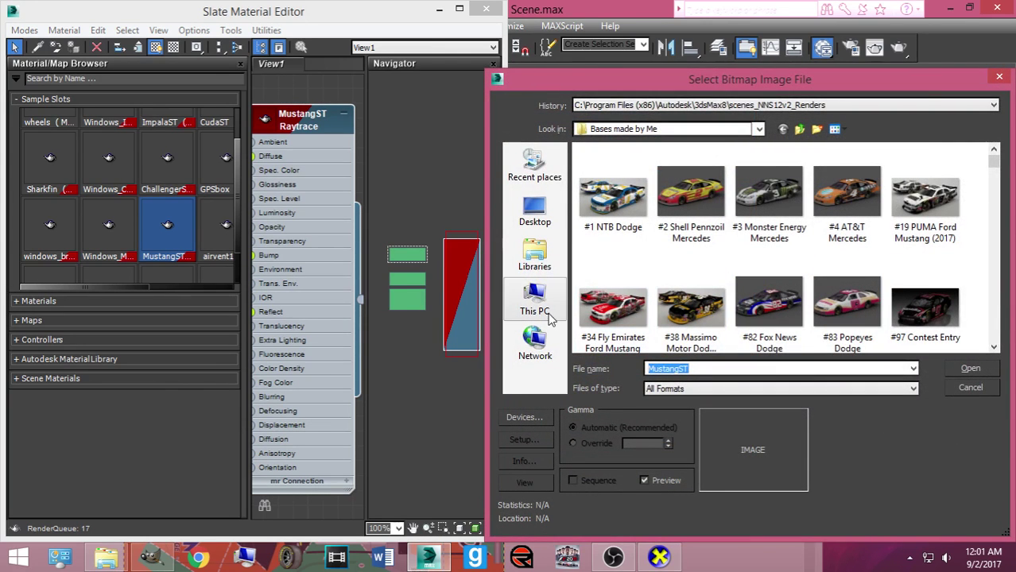
Load and reload 787_Guenther.tga from C:\Papyrus\NASCAR Racing 2003 Season\exports_imports, moving the editor lower-left
left_click(535, 306)
left_click(656, 315)
double_click(656, 315)
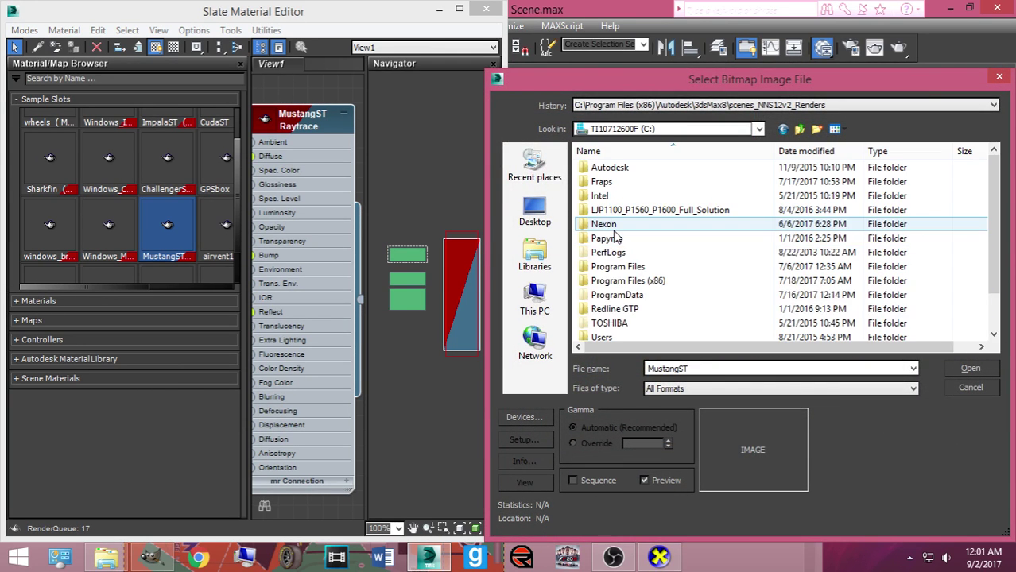
double_click(617, 238)
double_click(618, 168)
double_click(619, 181)
double_click(618, 172)
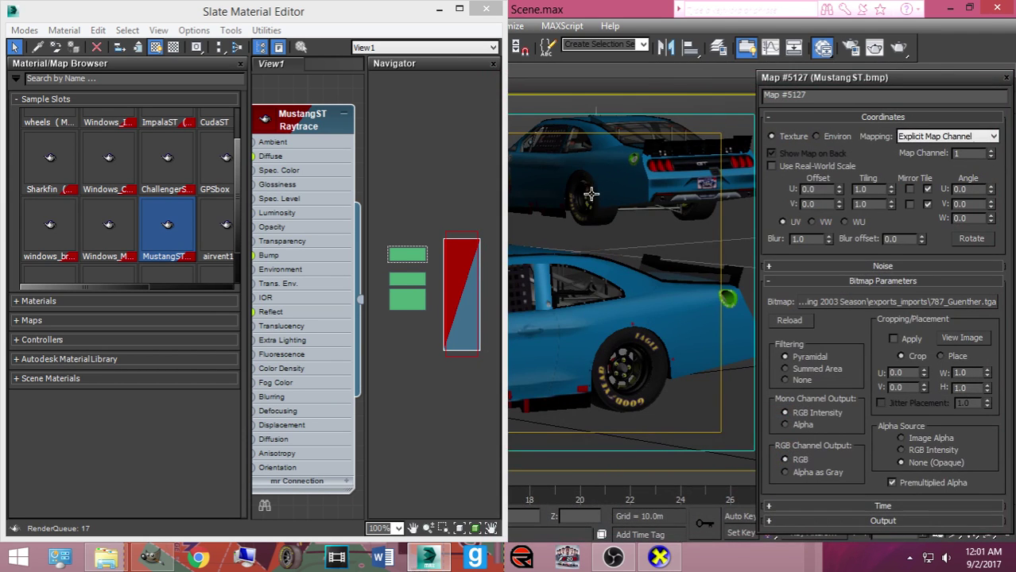
left_click(803, 321)
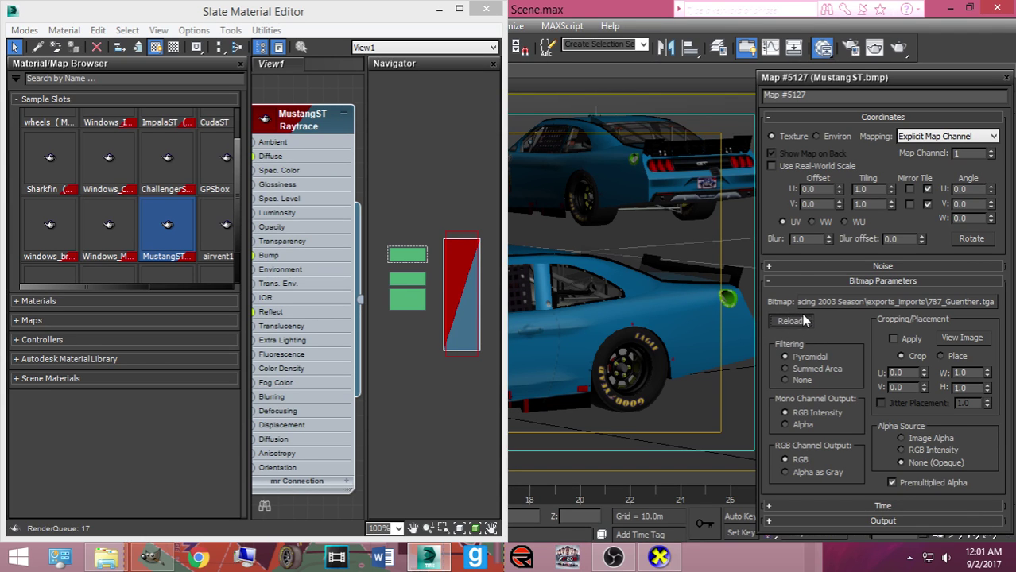
left_click_drag(295, 24, 124, 403)
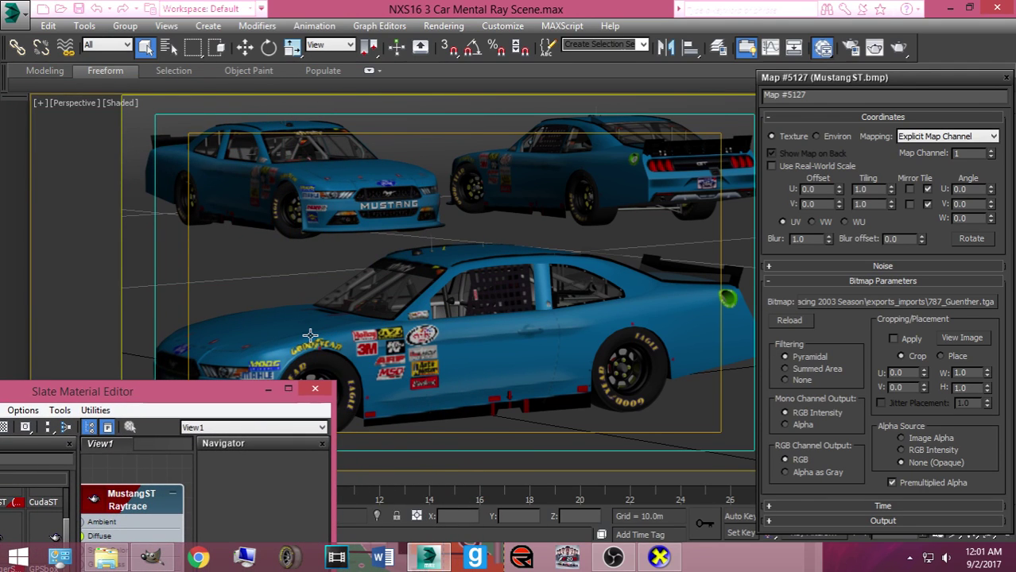
left_click(310, 335)
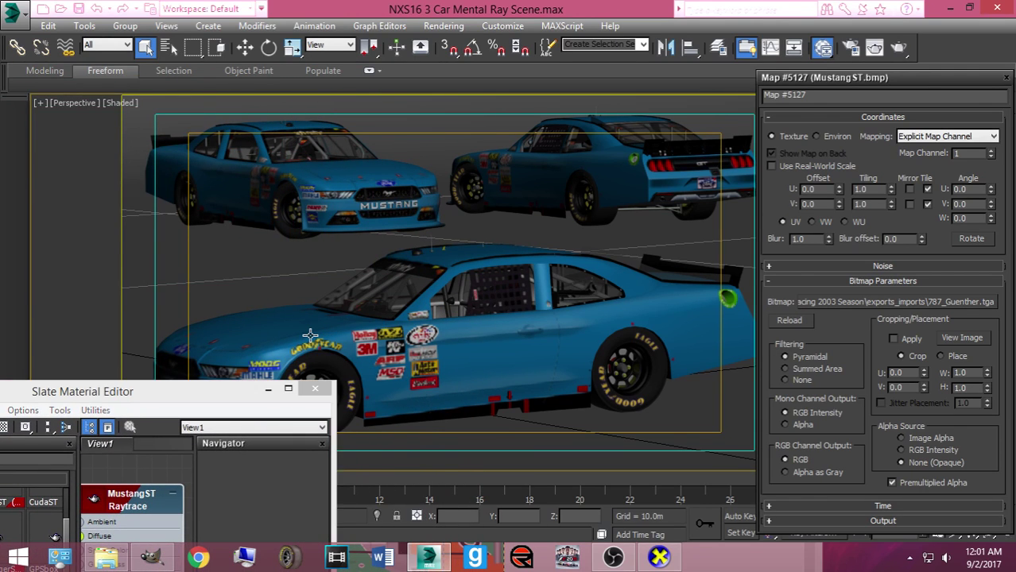
left_click(816, 306)
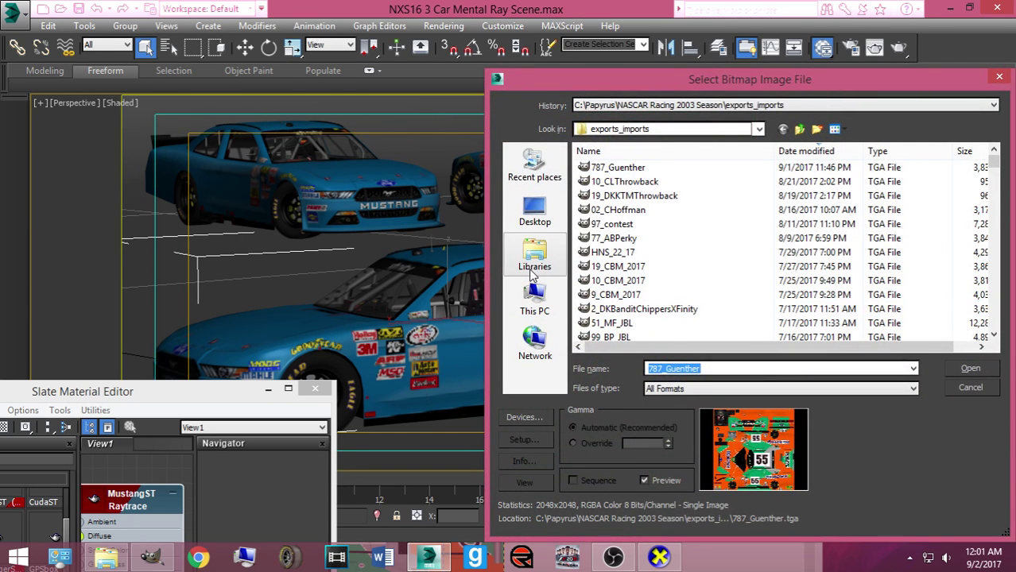
left_click(534, 270)
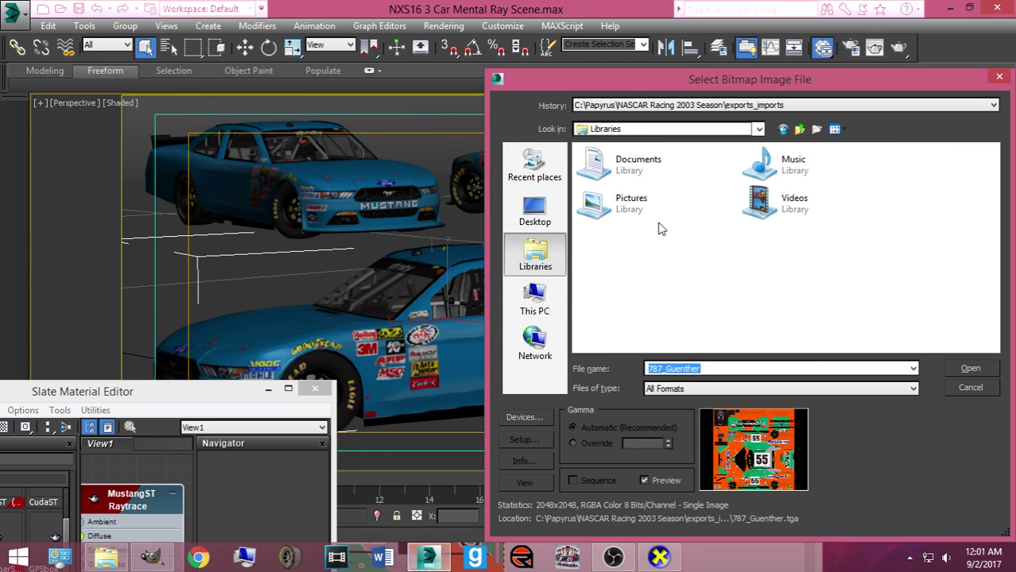
left_click(595, 324)
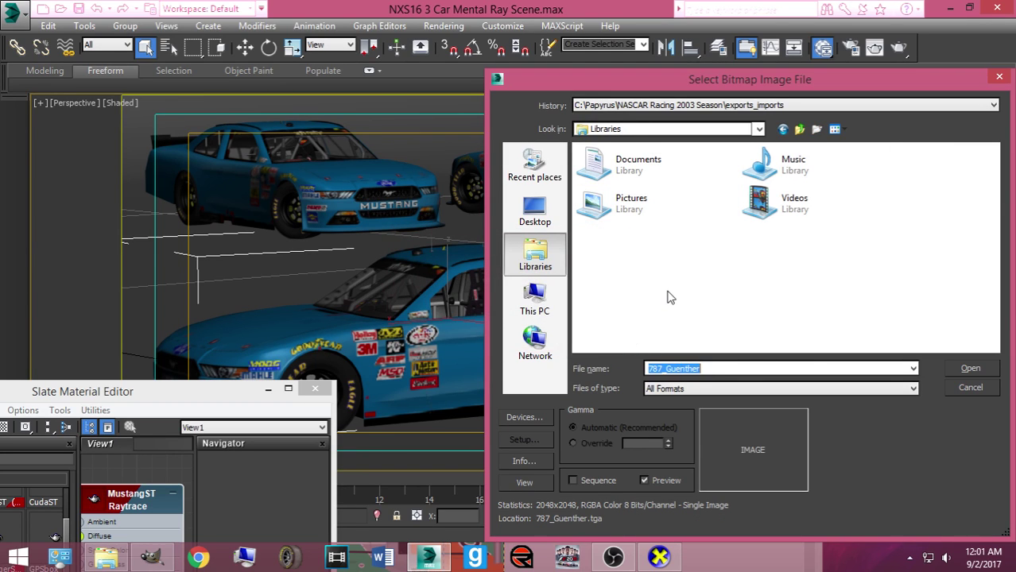
key("BackSpace")
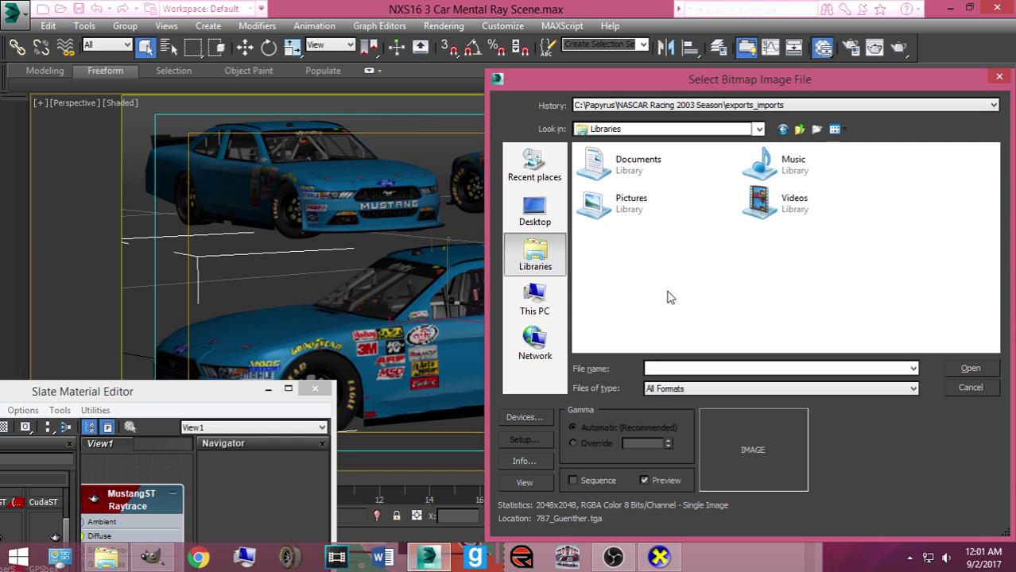
double_click(601, 208)
scroll(680, 253, "down", 4)
scroll(672, 259, "up", 4)
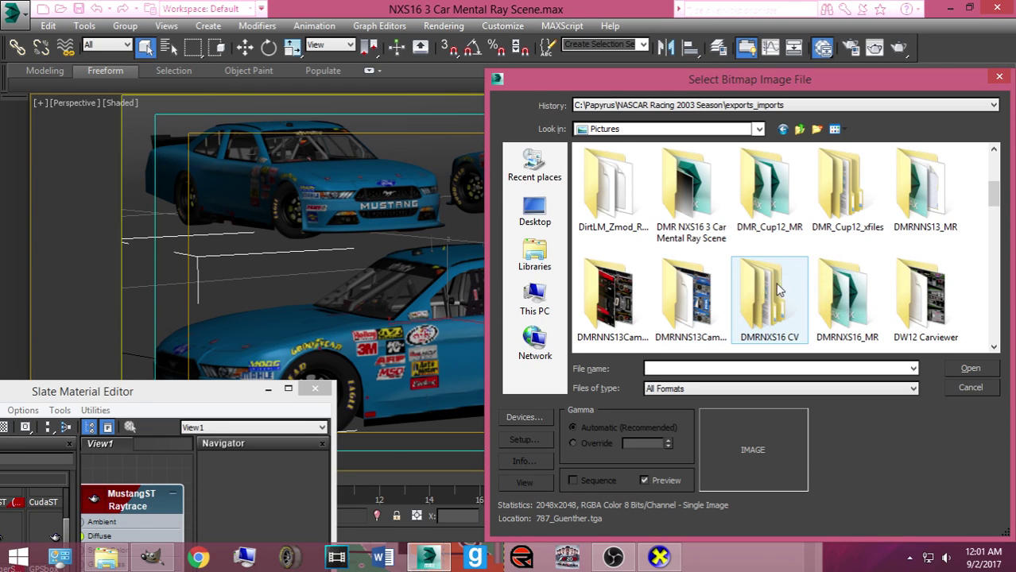
scroll(778, 293, "down", 1)
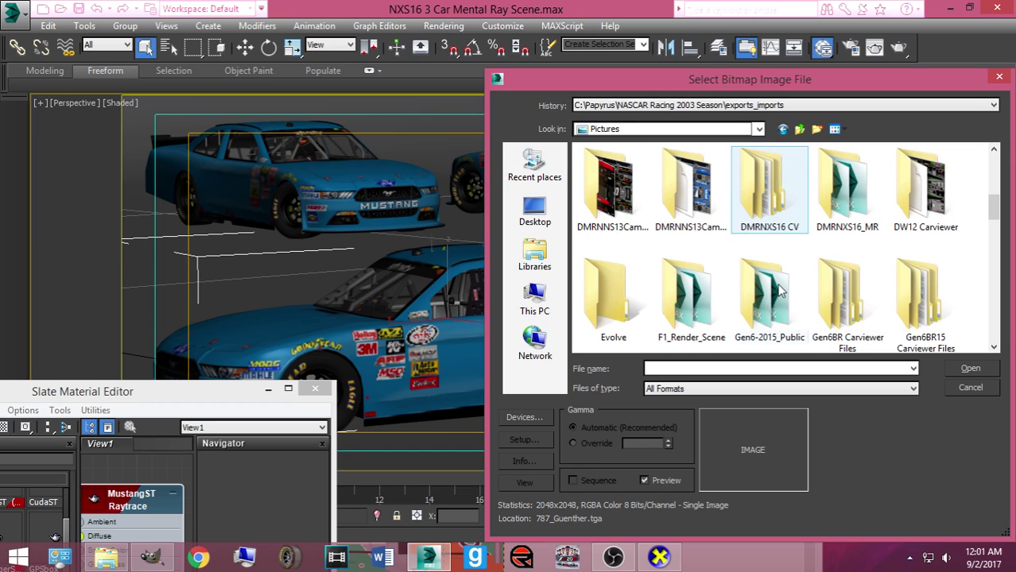
double_click(787, 232)
double_click(874, 216)
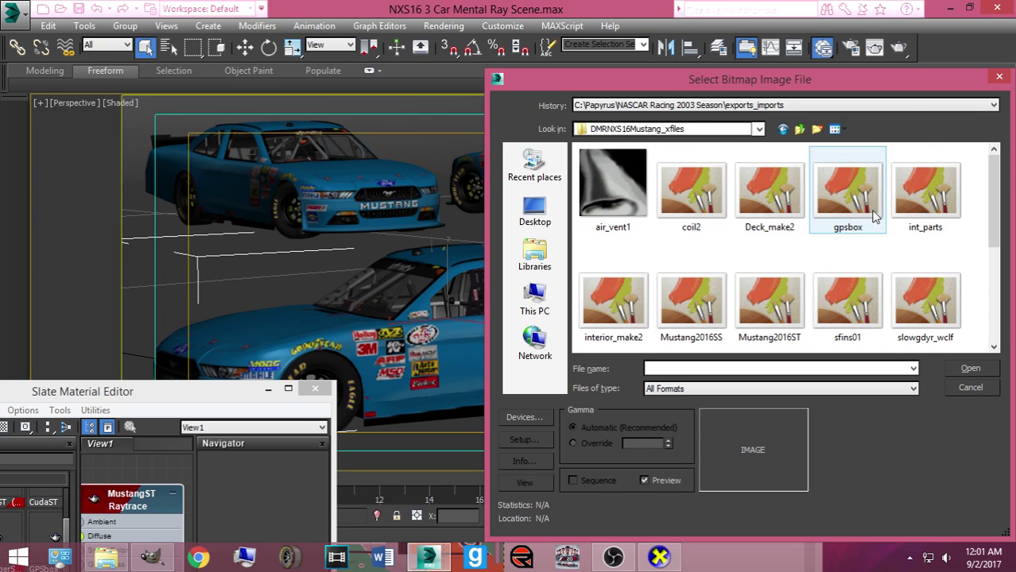
scroll(761, 246, "down", 1)
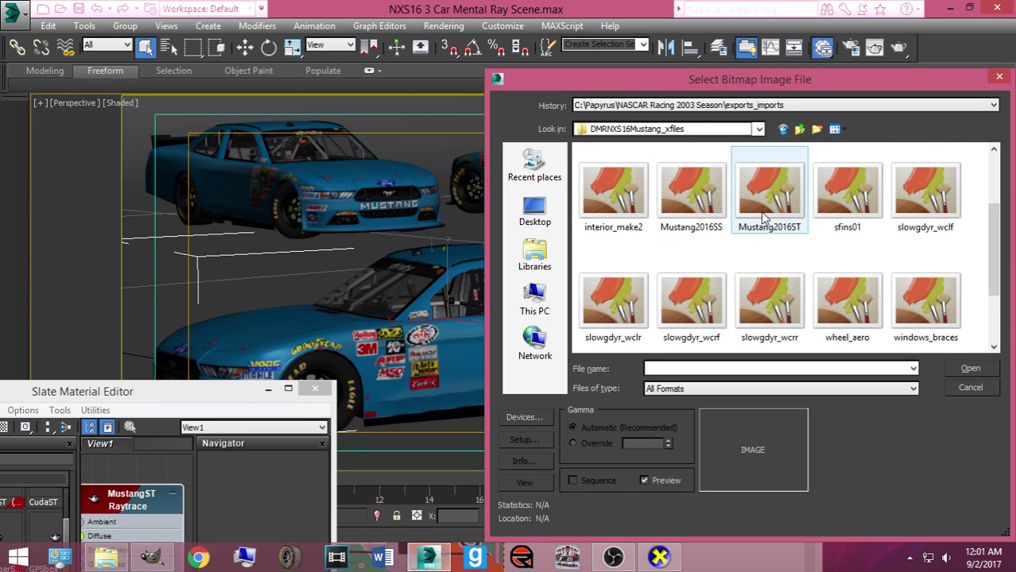
left_click(763, 218)
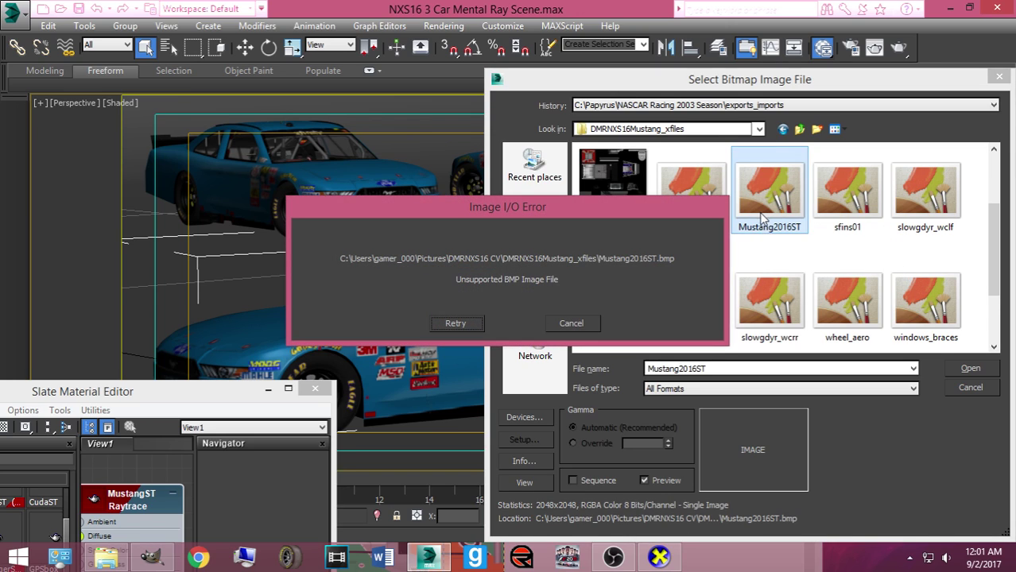
left_click(471, 324)
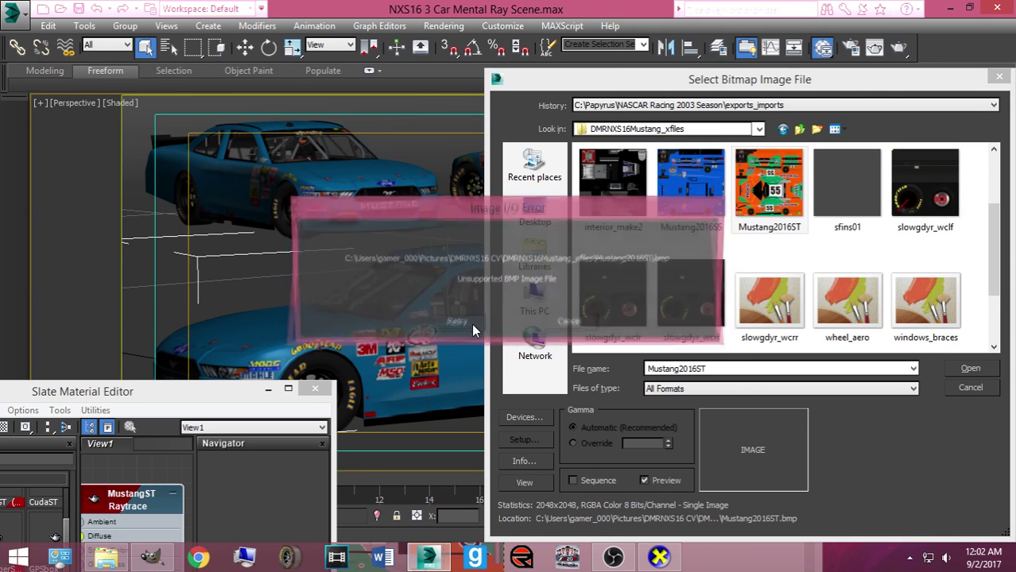
left_click(598, 325)
left_click(535, 256)
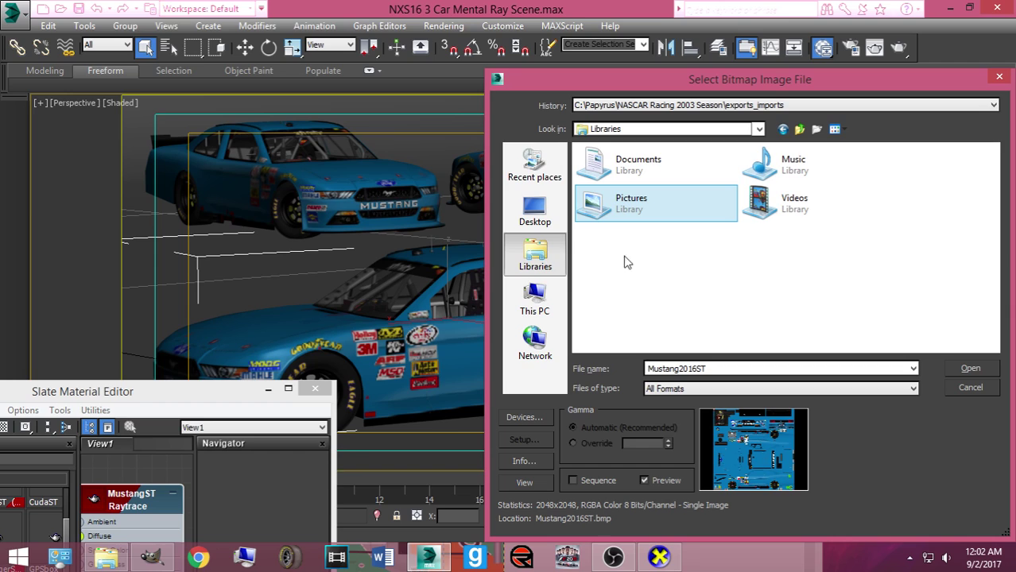
double_click(656, 222)
left_click(535, 298)
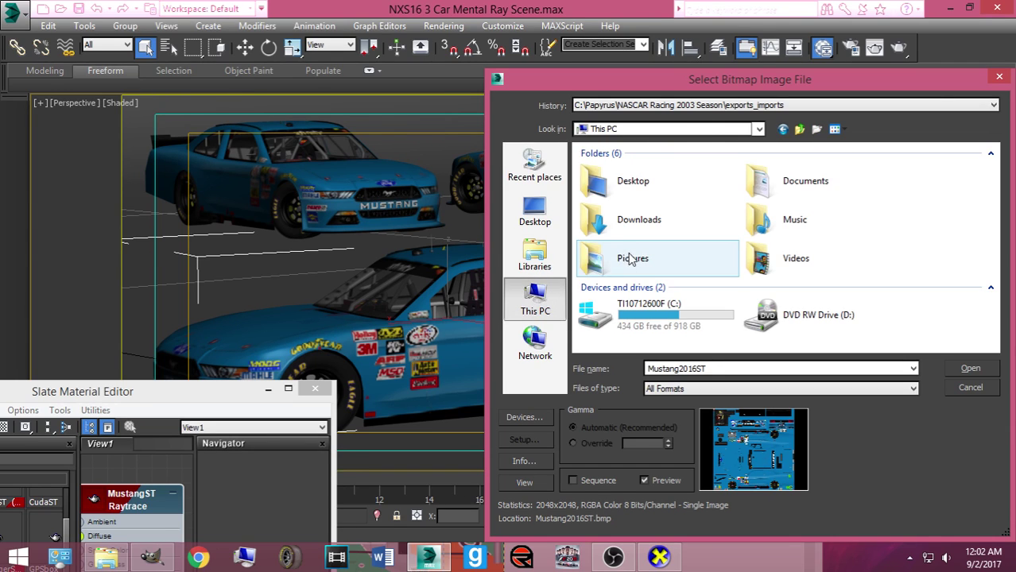
double_click(636, 302)
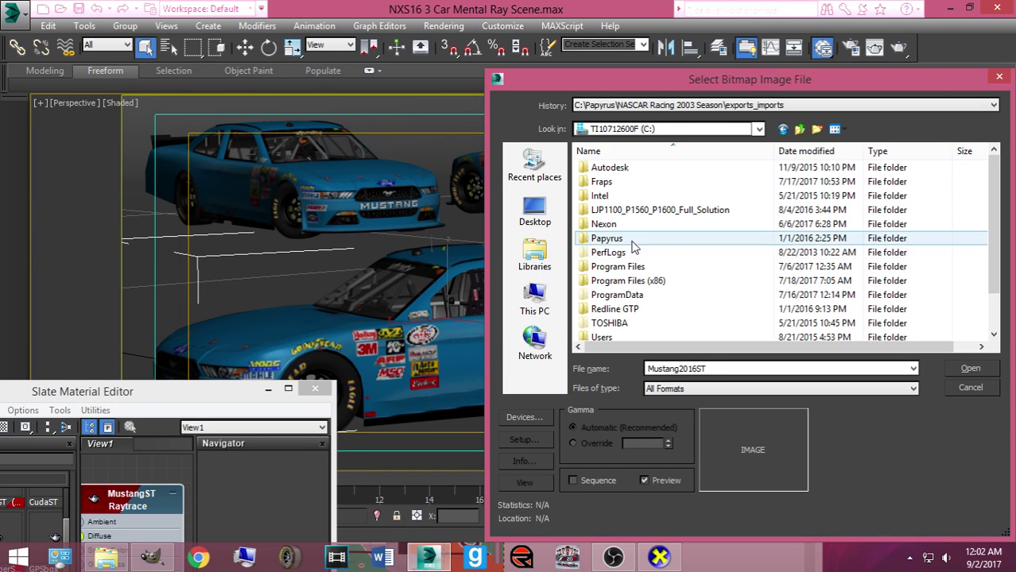
double_click(634, 231)
double_click(610, 170)
double_click(604, 195)
left_click(621, 169)
double_click(622, 172)
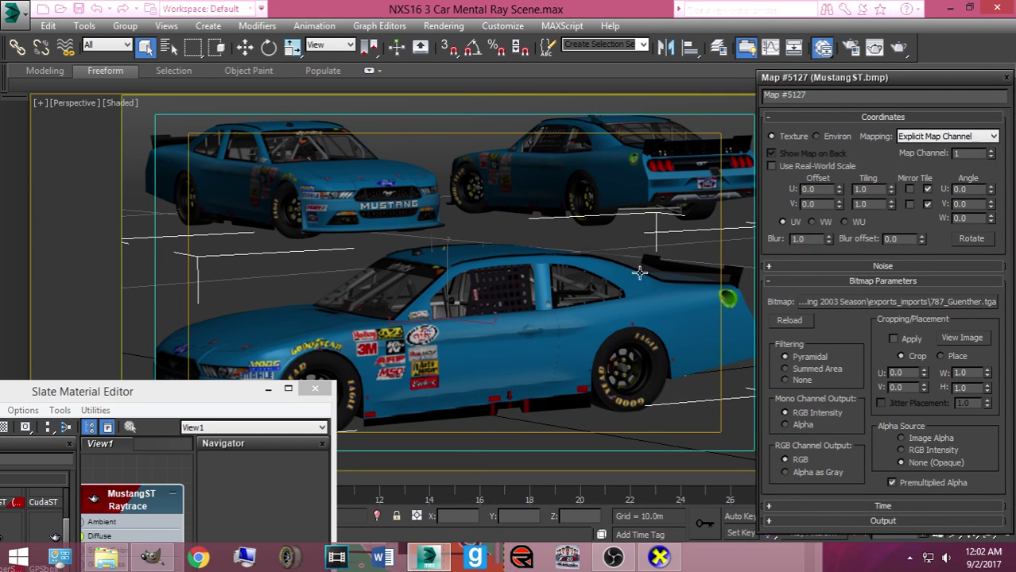
left_click(894, 52)
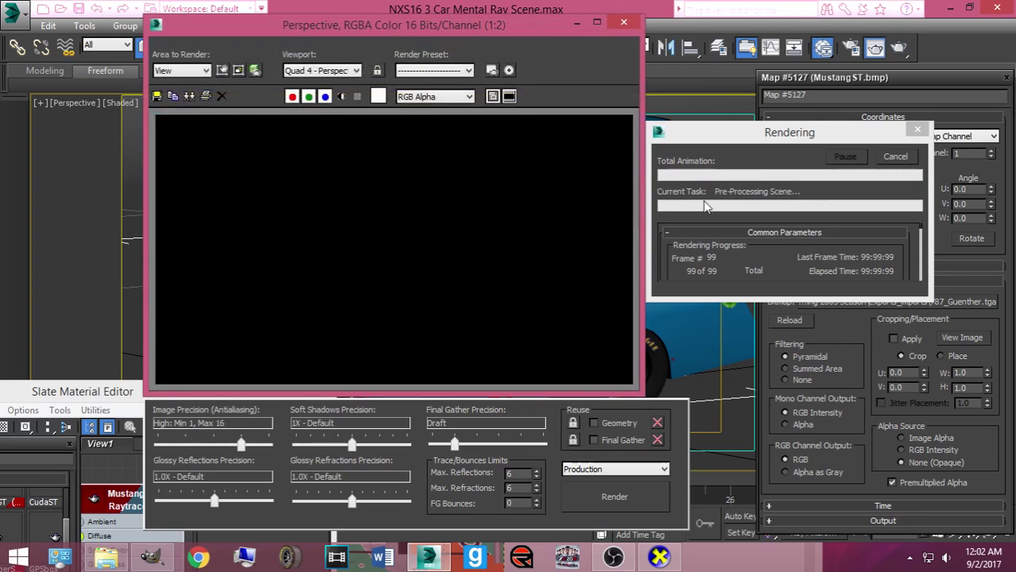
left_click(371, 362)
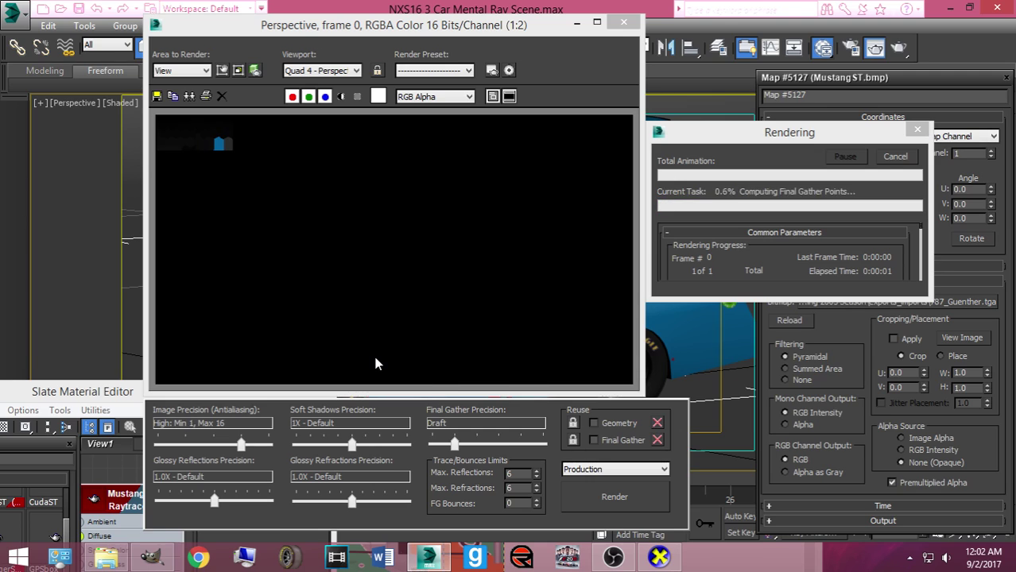
left_click(894, 158)
left_click(624, 23)
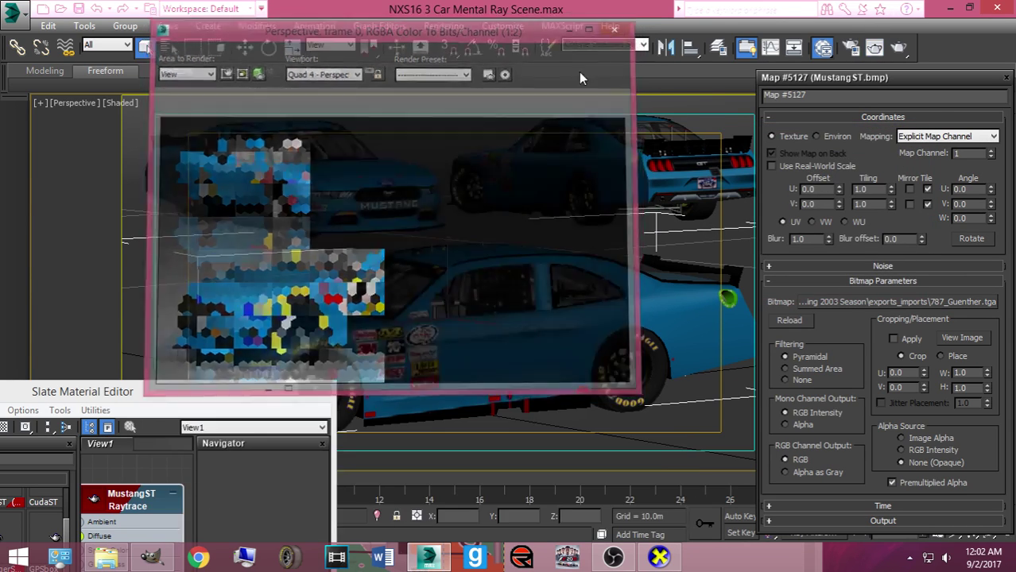
In GIMP, export the livery as Mustang2016ST.jpg to Documents at JPEG quality 100
left_click(152, 556)
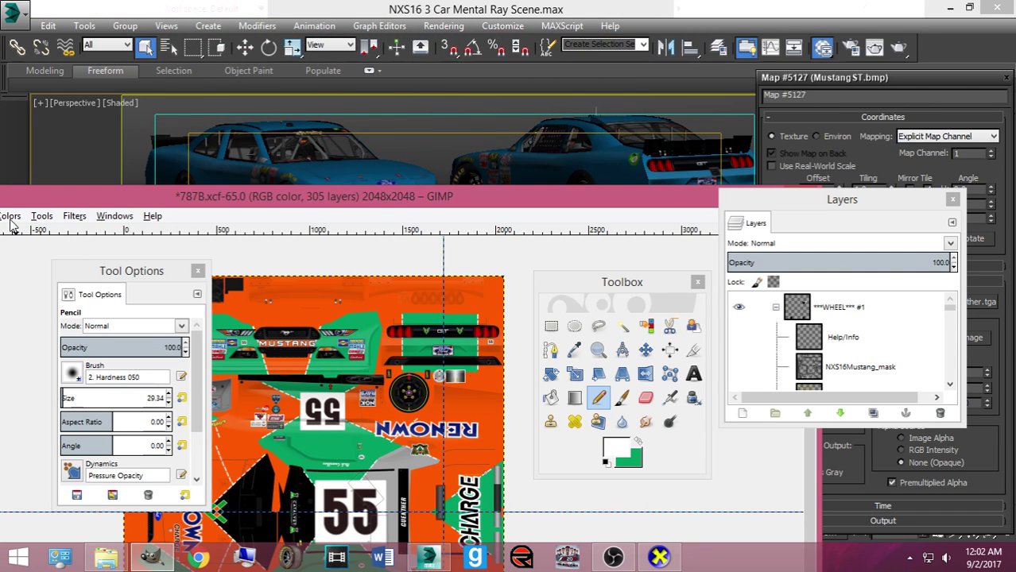
left_click_drag(24, 191, 287, 105)
left_click(87, 130)
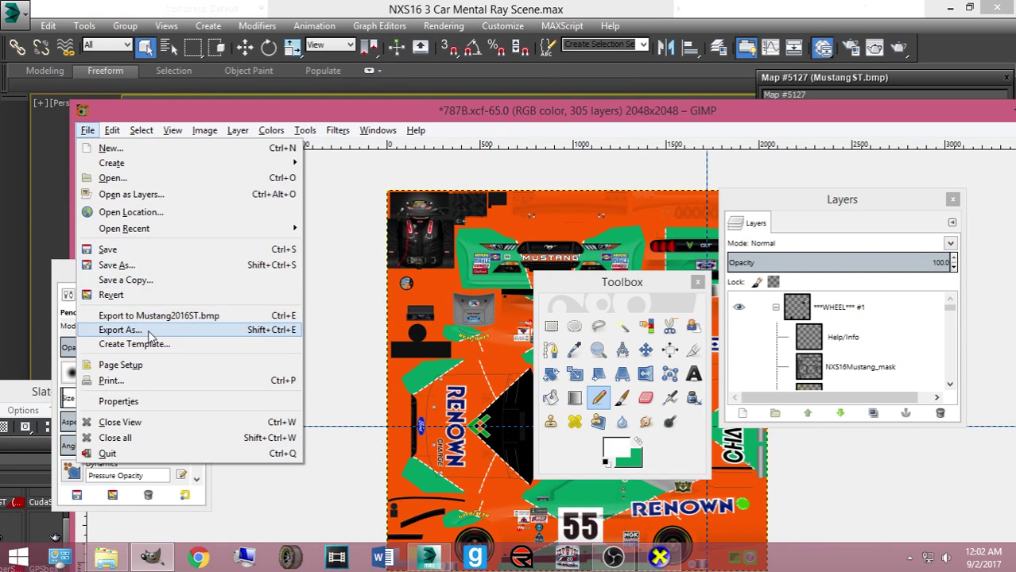
left_click(120, 330)
left_click(636, 479)
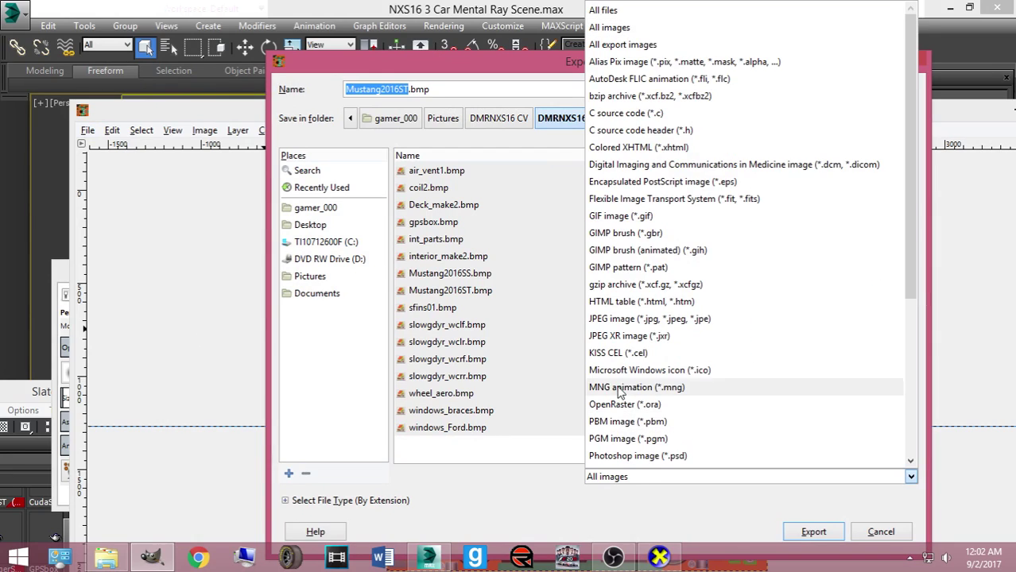
left_click(636, 343)
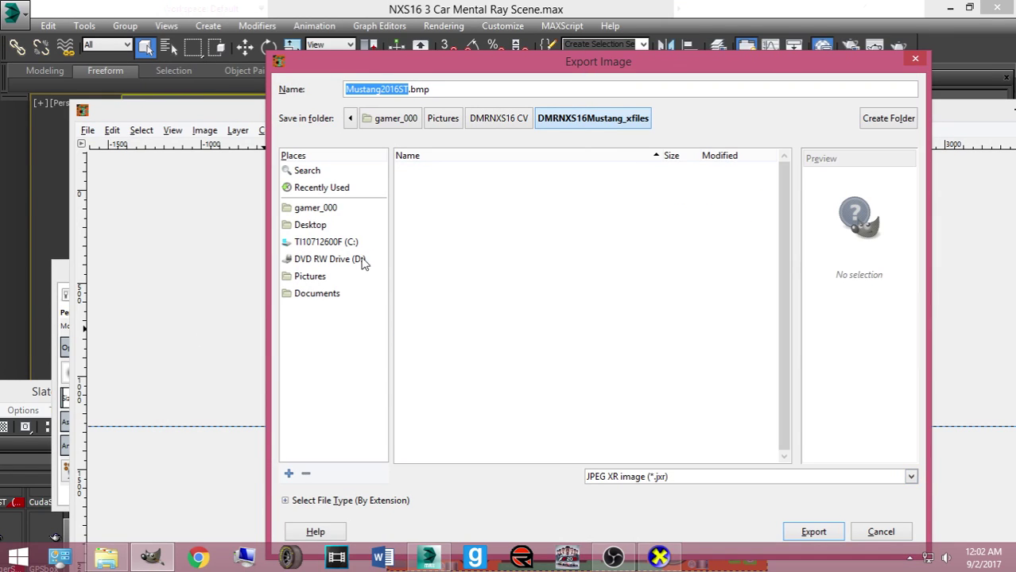
left_click(311, 296)
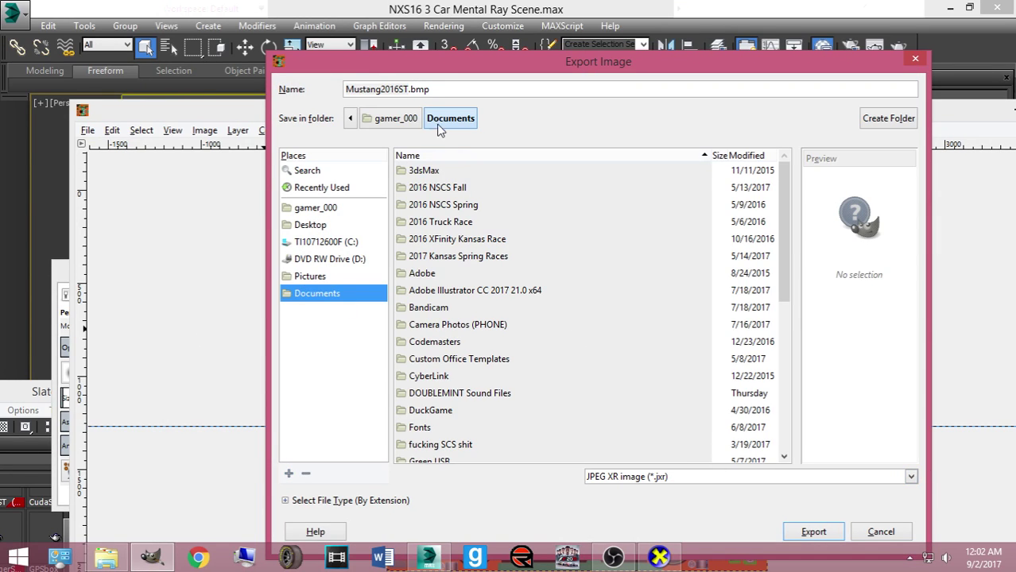
left_click(441, 89)
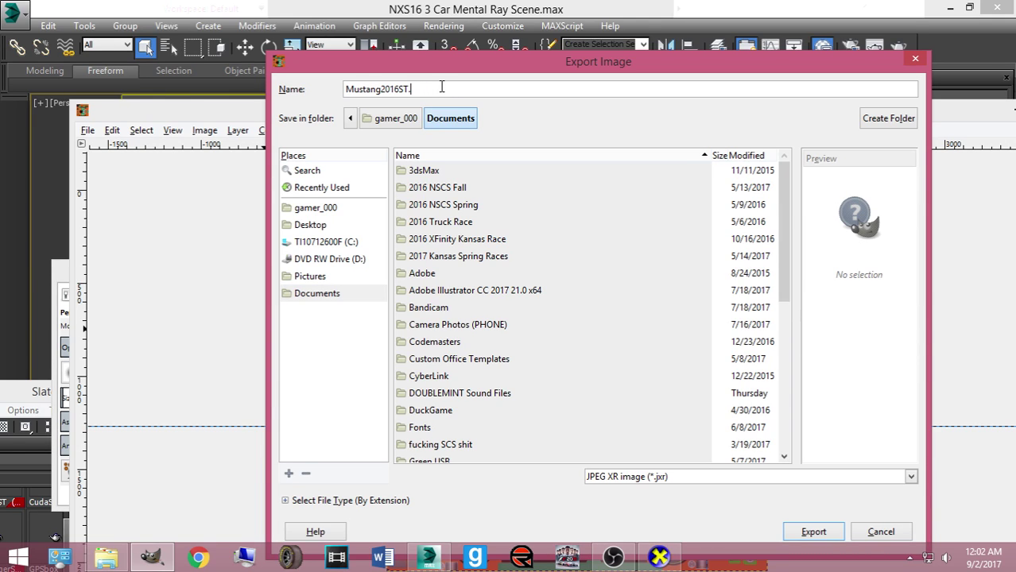
type("jpg")
key("Return")
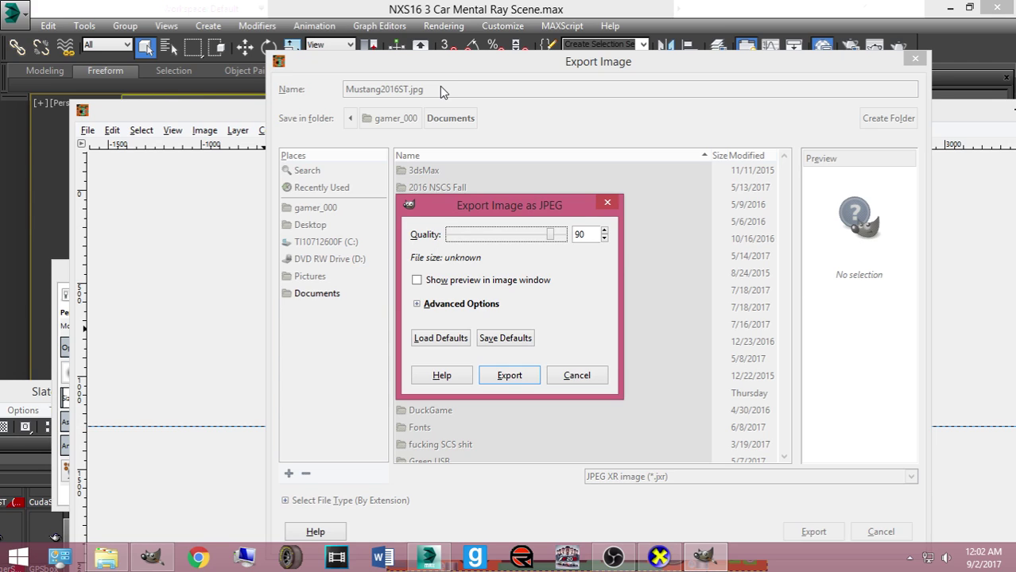
left_click_drag(551, 234, 565, 235)
left_click(506, 372)
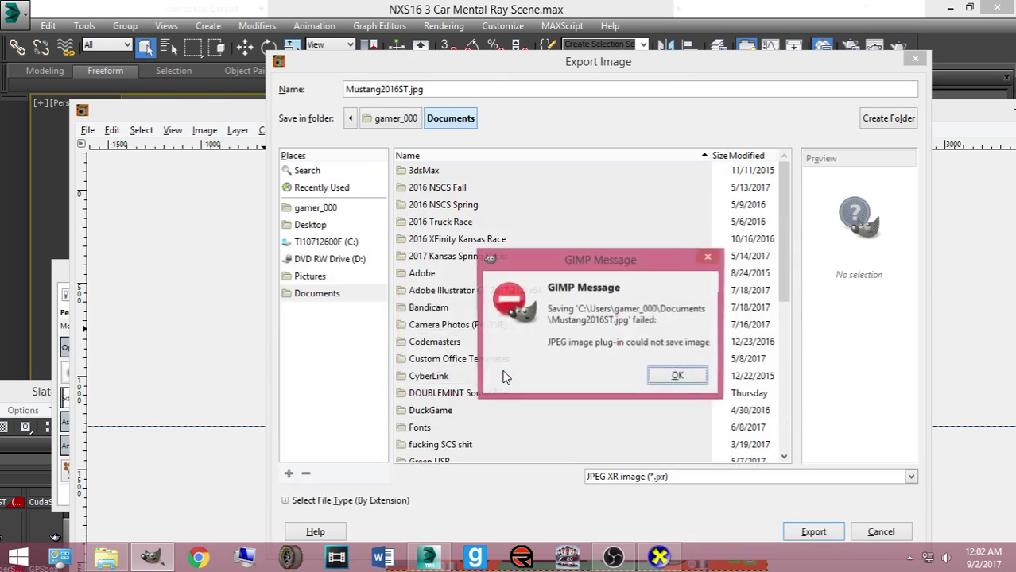
After the save fails, retry the JPEG export to Pictures, then to Documents replacing Mustang2016ST.jpg
left_click(672, 376)
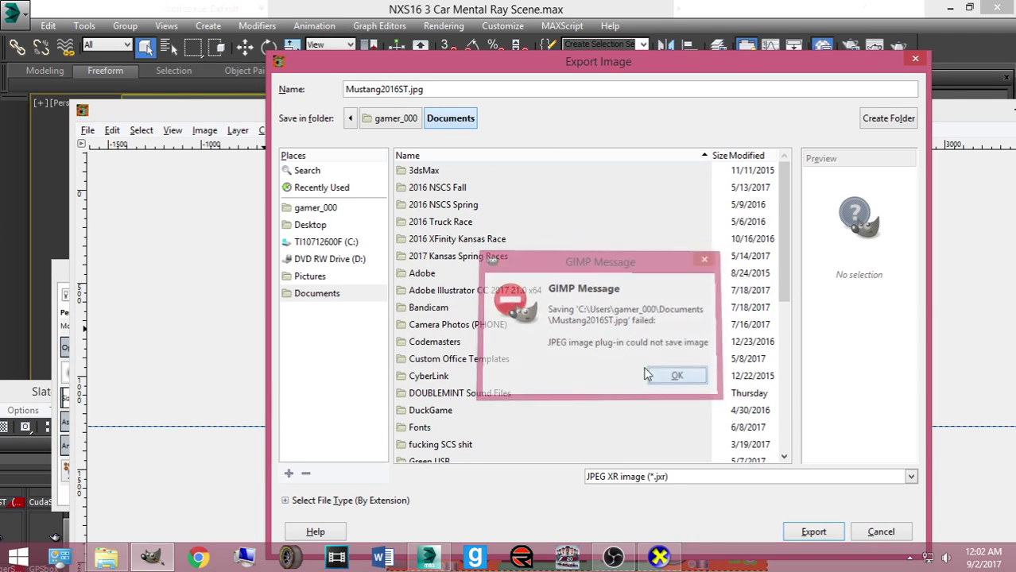
left_click(326, 276)
left_click(795, 531)
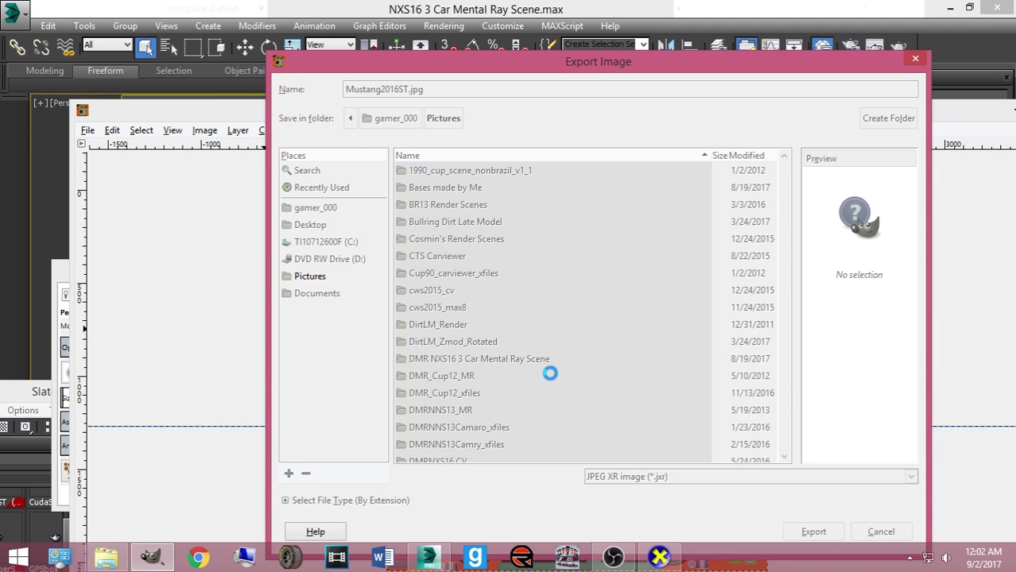
left_click(518, 370)
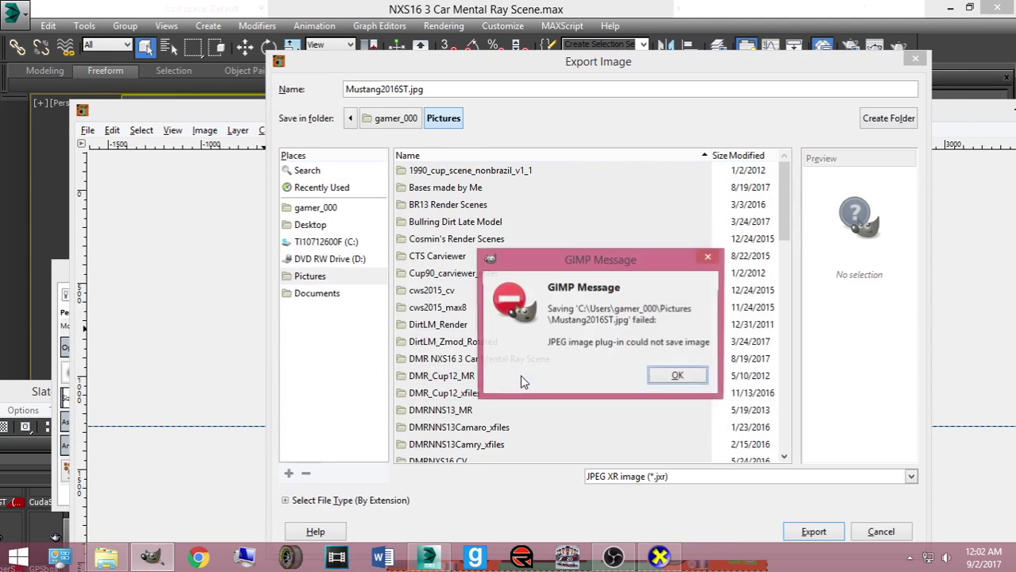
left_click(668, 382)
left_click(702, 478)
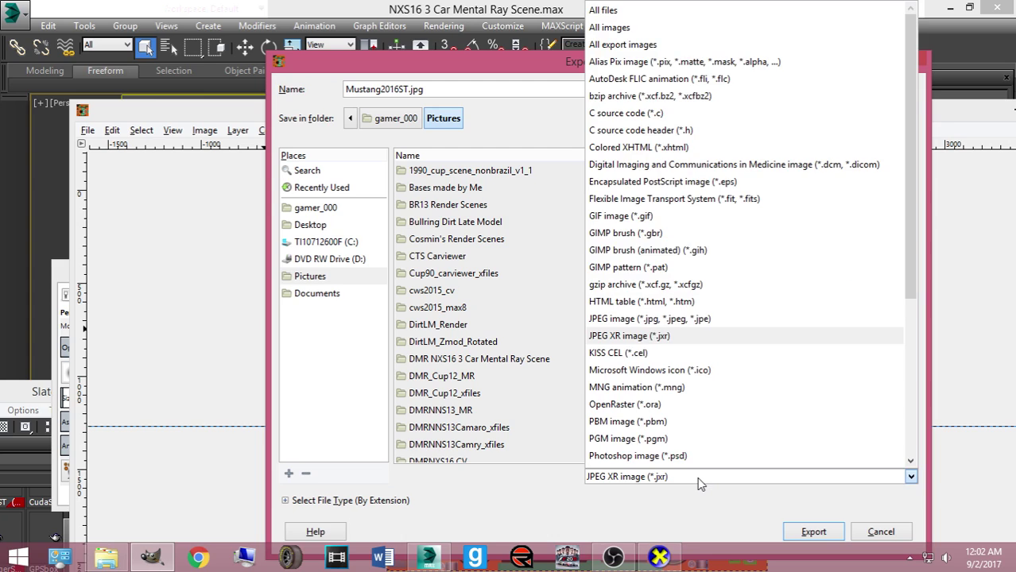
left_click(691, 319)
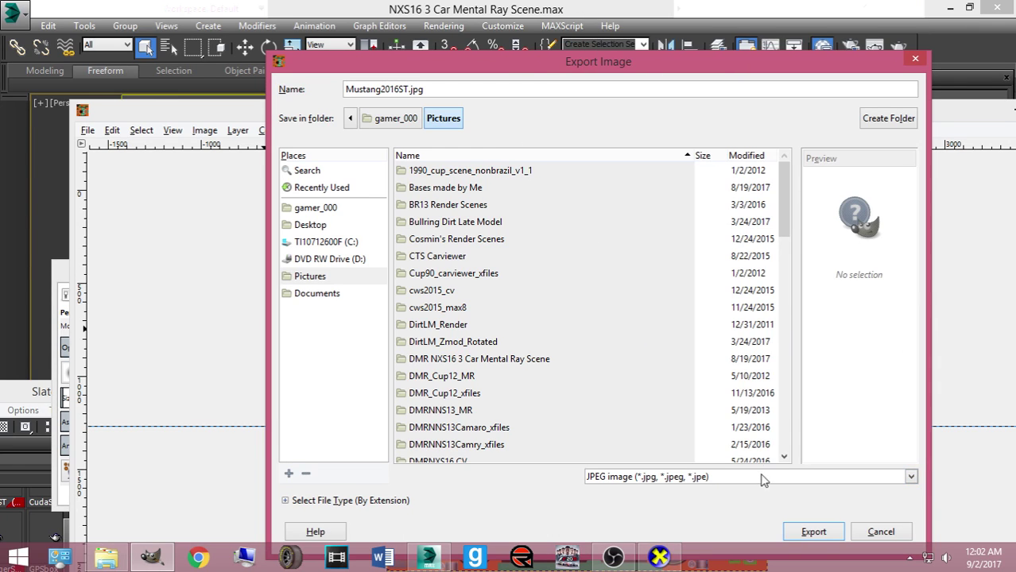
left_click(343, 294)
left_click(799, 533)
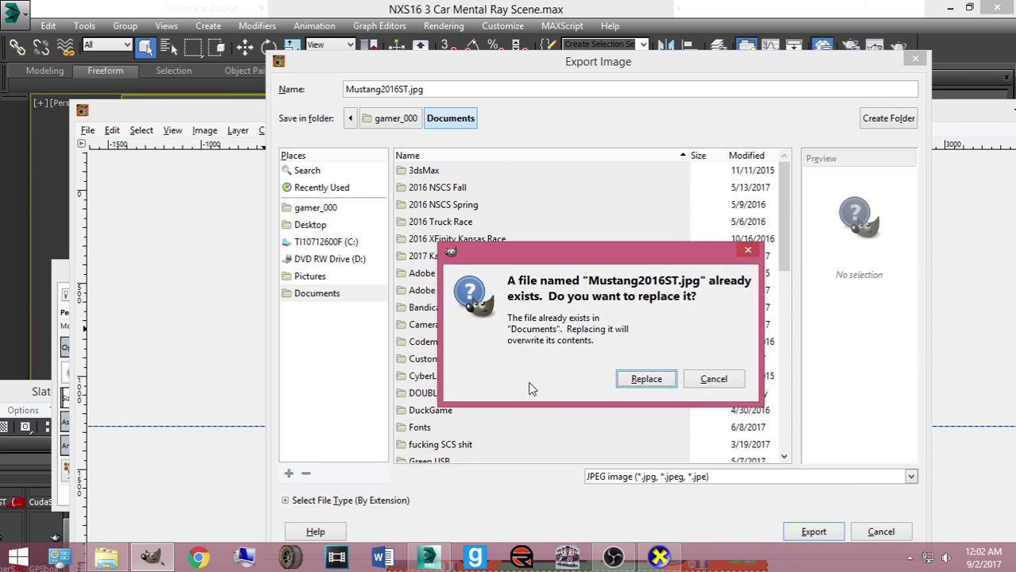
left_click(640, 380)
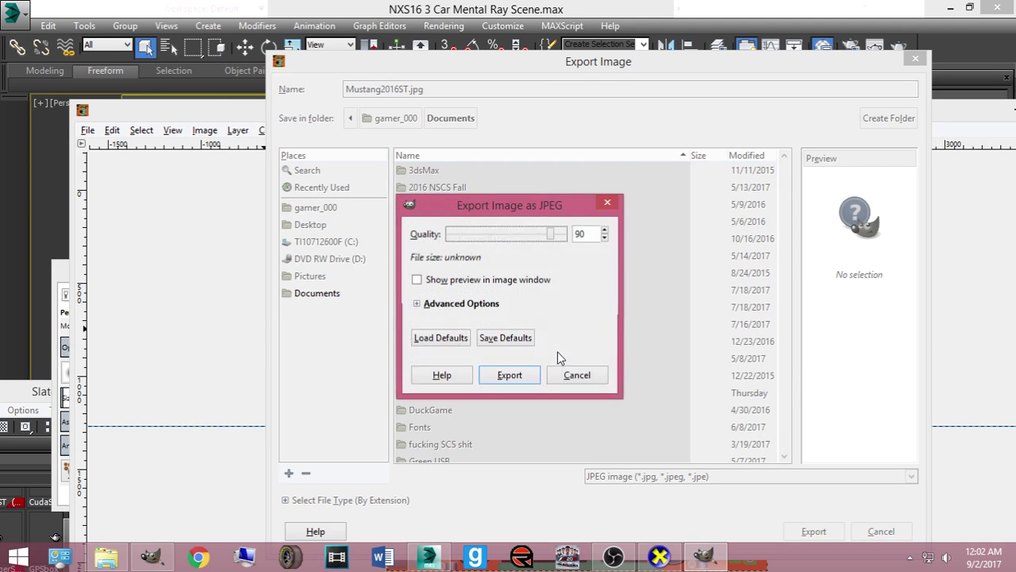
left_click(509, 375)
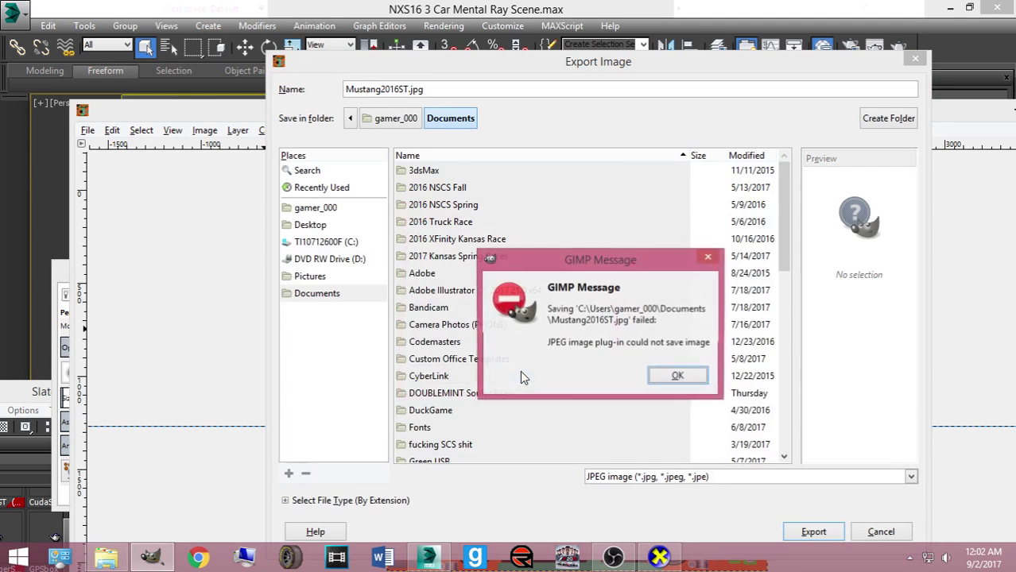
left_click(656, 382)
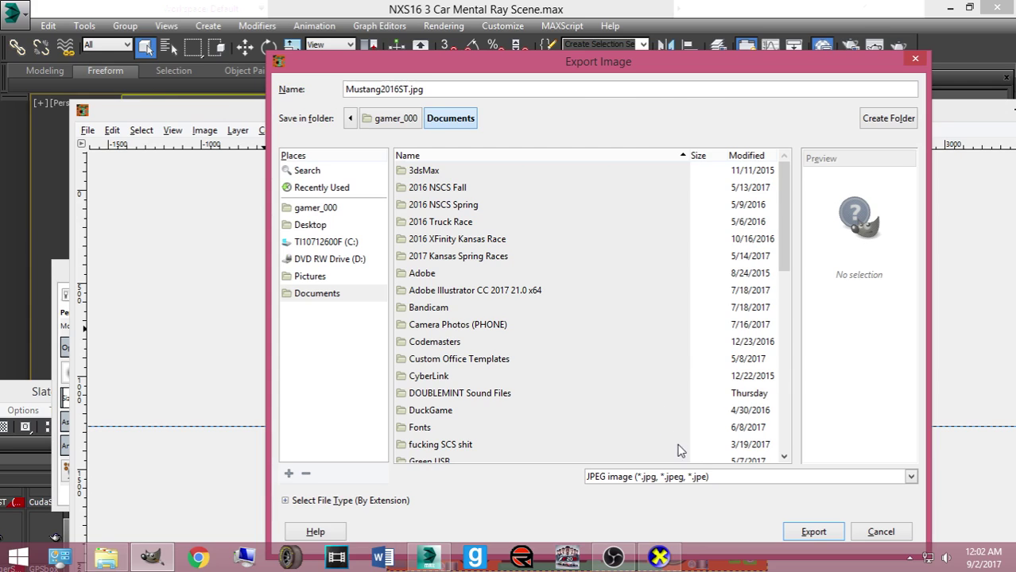
Switch the file type to PNG and export Mustang2016ST.png to Documents
left_click(681, 477)
scroll(658, 442, "down", 2)
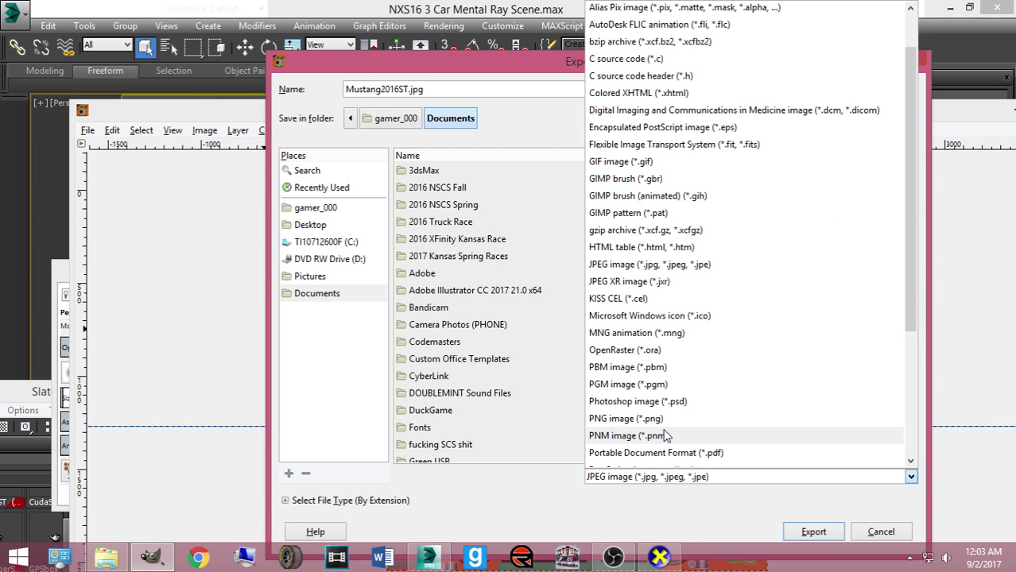
left_click(663, 421)
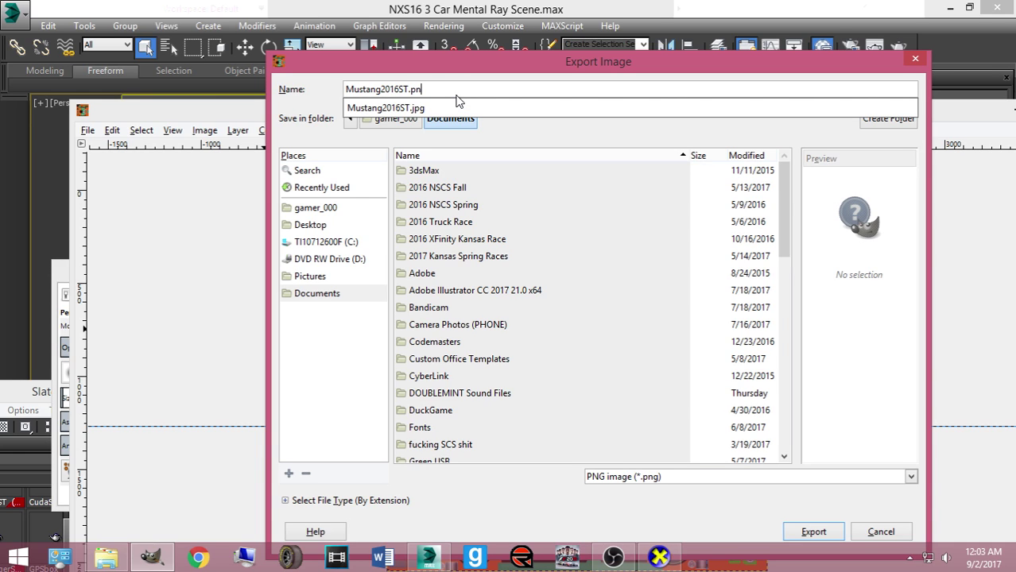
type("g")
key("Return")
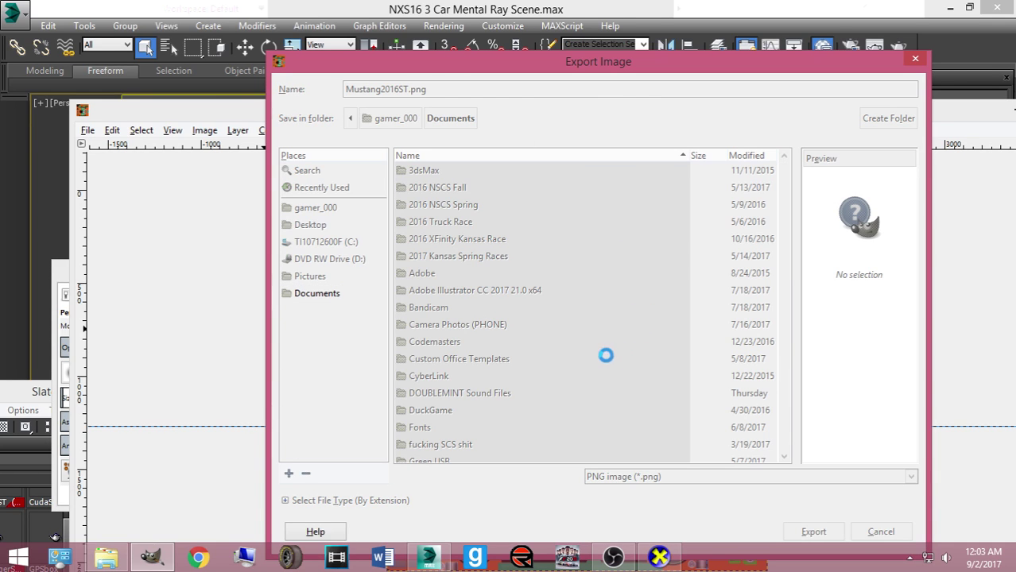
left_click(507, 421)
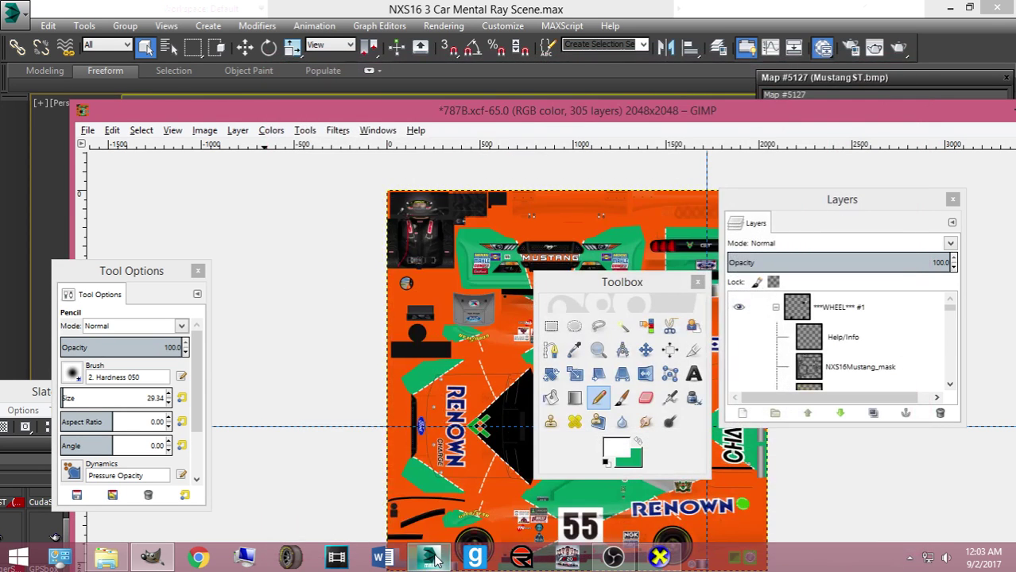
left_click(434, 561)
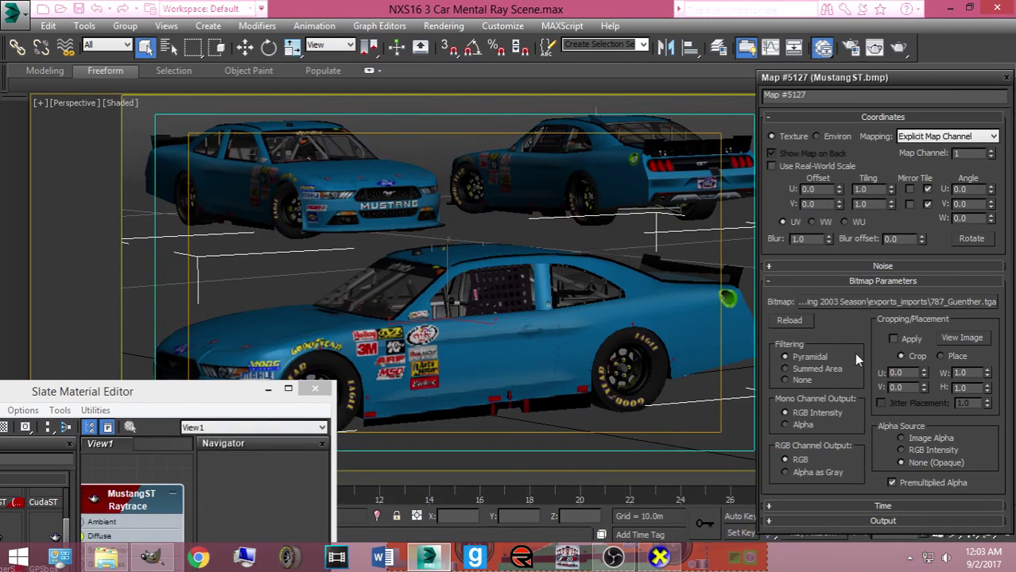
Point the bitmap at Mustang2016ST.png from the Documents library, then close 3ds Max
left_click(850, 303)
left_click(534, 254)
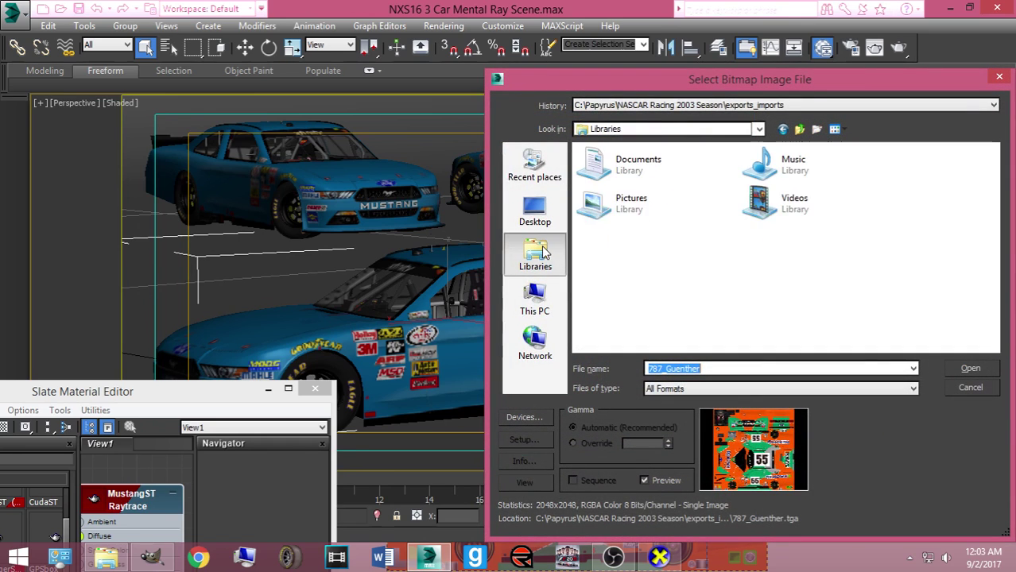
left_click(591, 330)
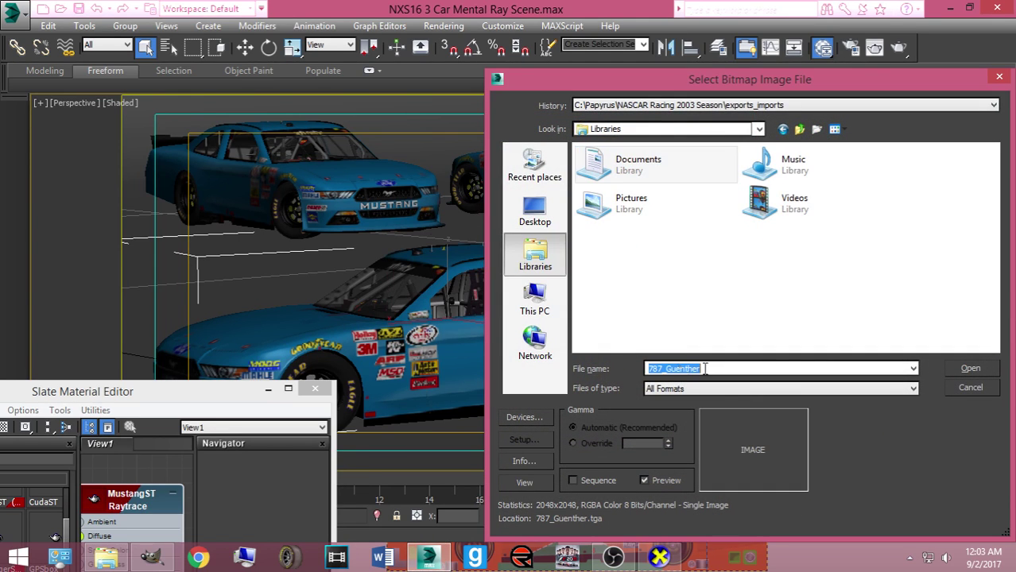
key("BackSpace")
double_click(636, 164)
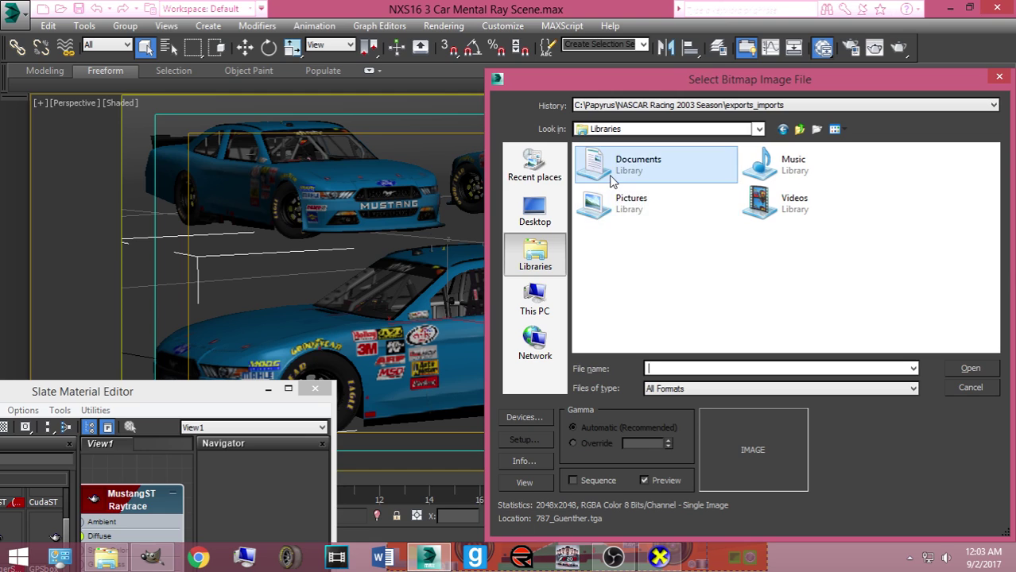
scroll(675, 270, "down", 5)
scroll(675, 270, "down", 10)
scroll(715, 262, "up", 4)
double_click(691, 294)
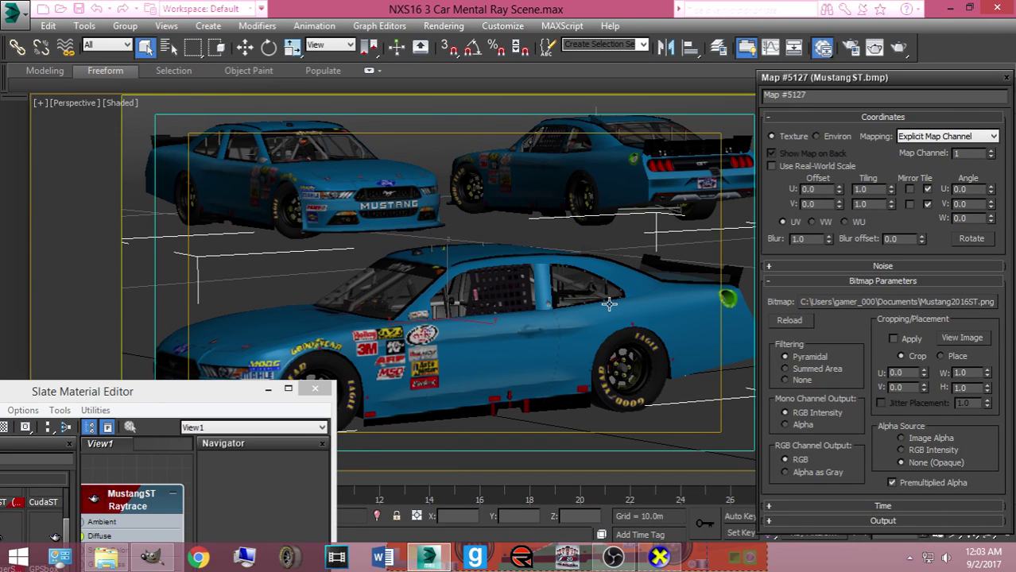
left_click(997, 14)
Discard the 3ds Max scene changes, show NXS16Mustang_mask in GIMP, save 787B.xcf and close it
left_click(518, 294)
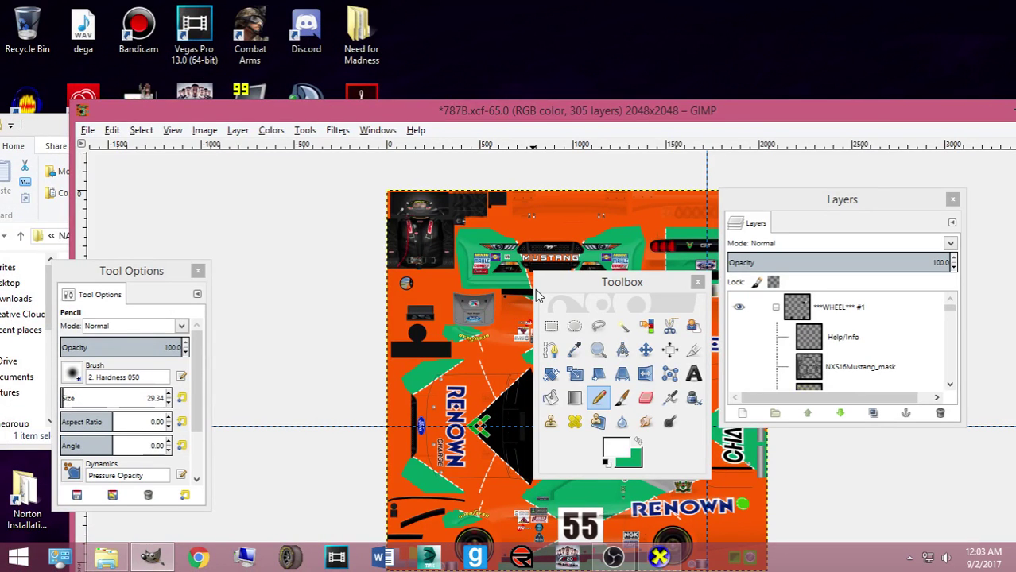
left_click(739, 367)
left_click_drag(416, 113, 361, 82)
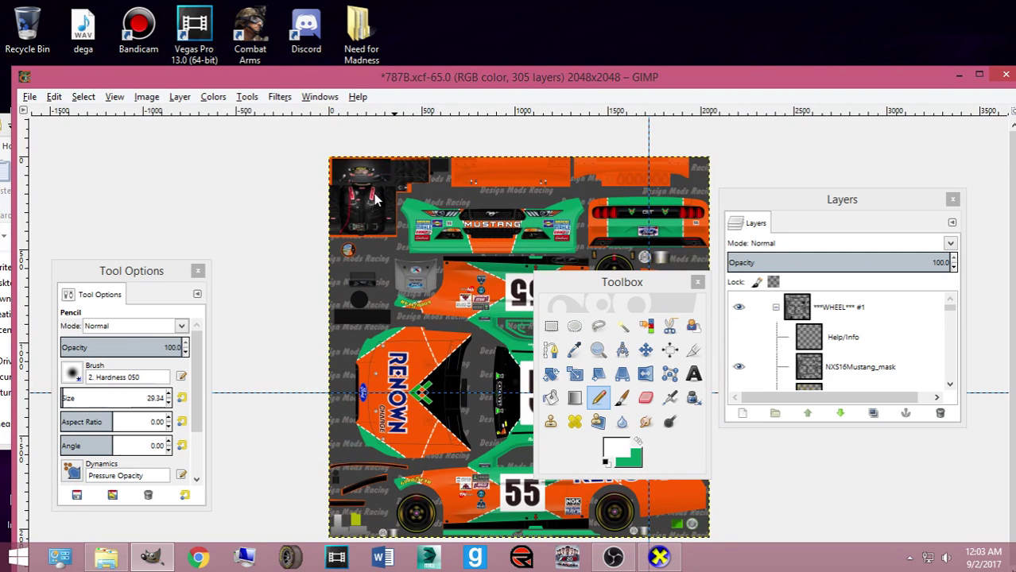
key("ctrl+s")
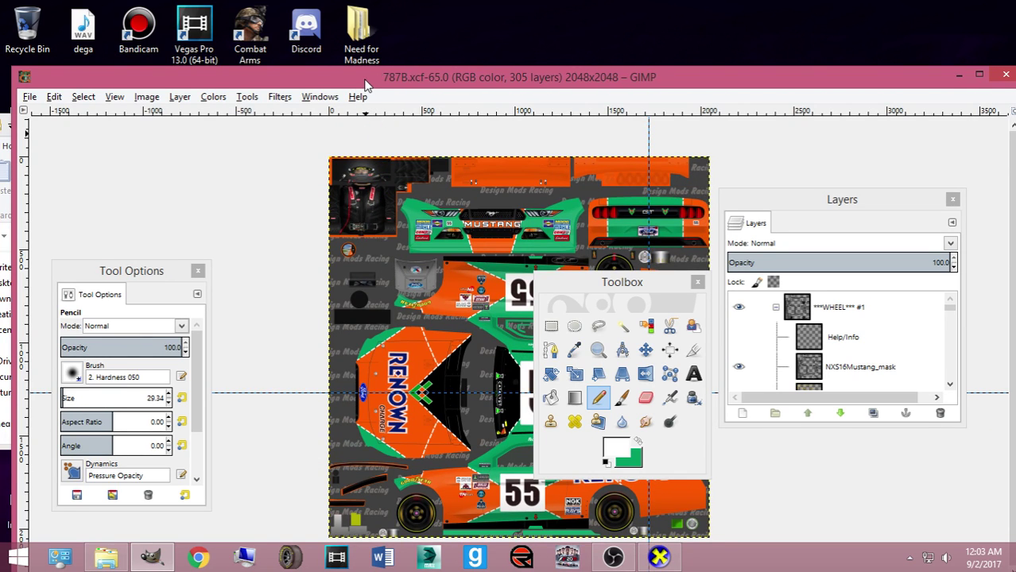
left_click_drag(365, 83, 286, 49)
left_click(924, 42)
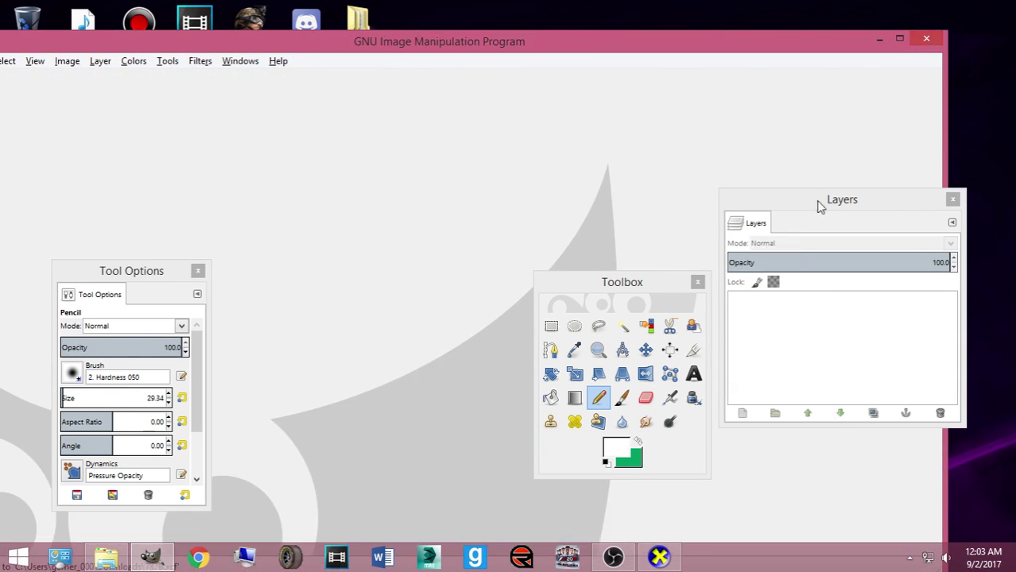
Turn on the Image 1 source in OBS so the fox illustration fills the screen
mouse_move(615, 556)
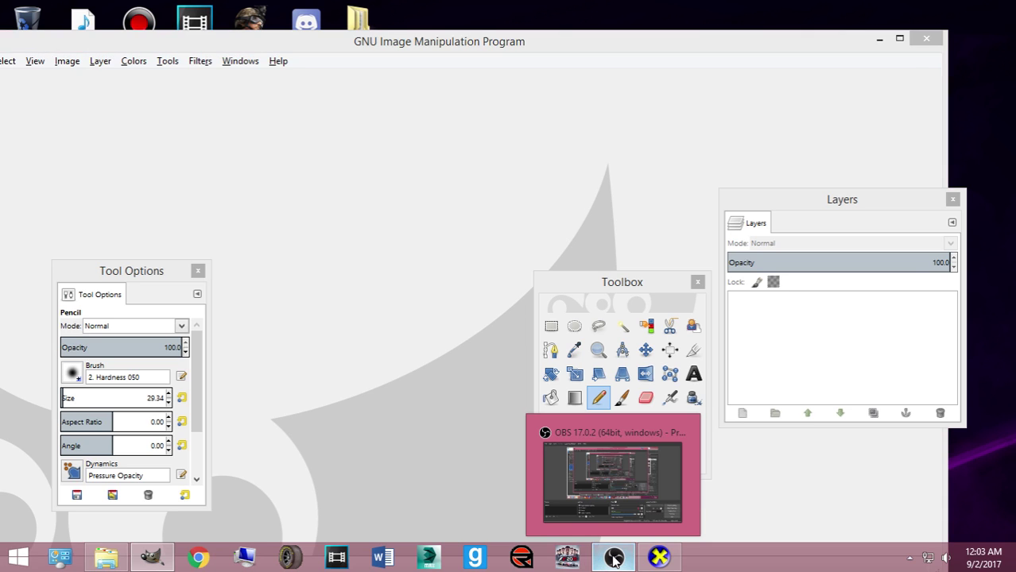
left_click(613, 559)
left_click(318, 420)
left_click(290, 419)
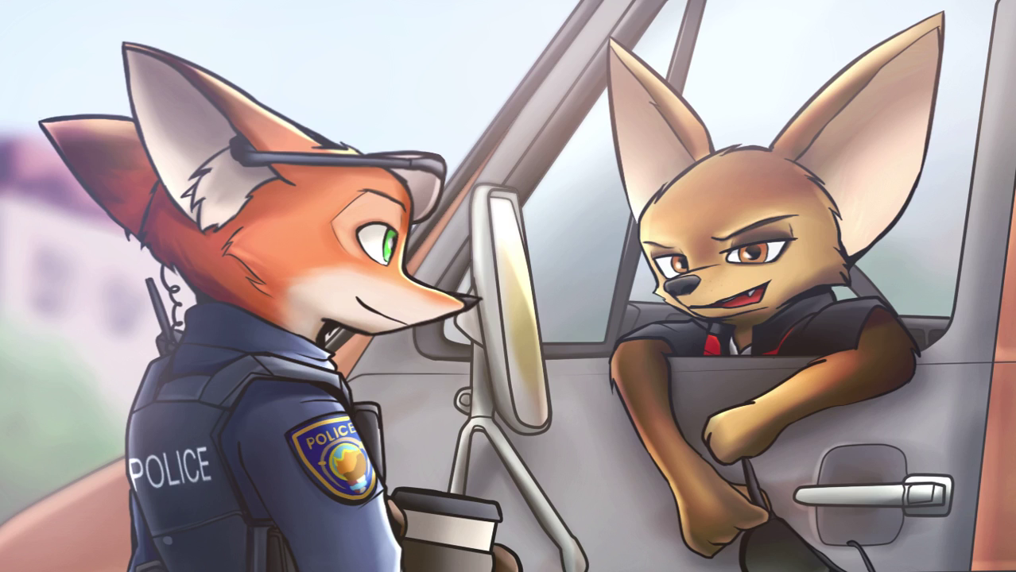